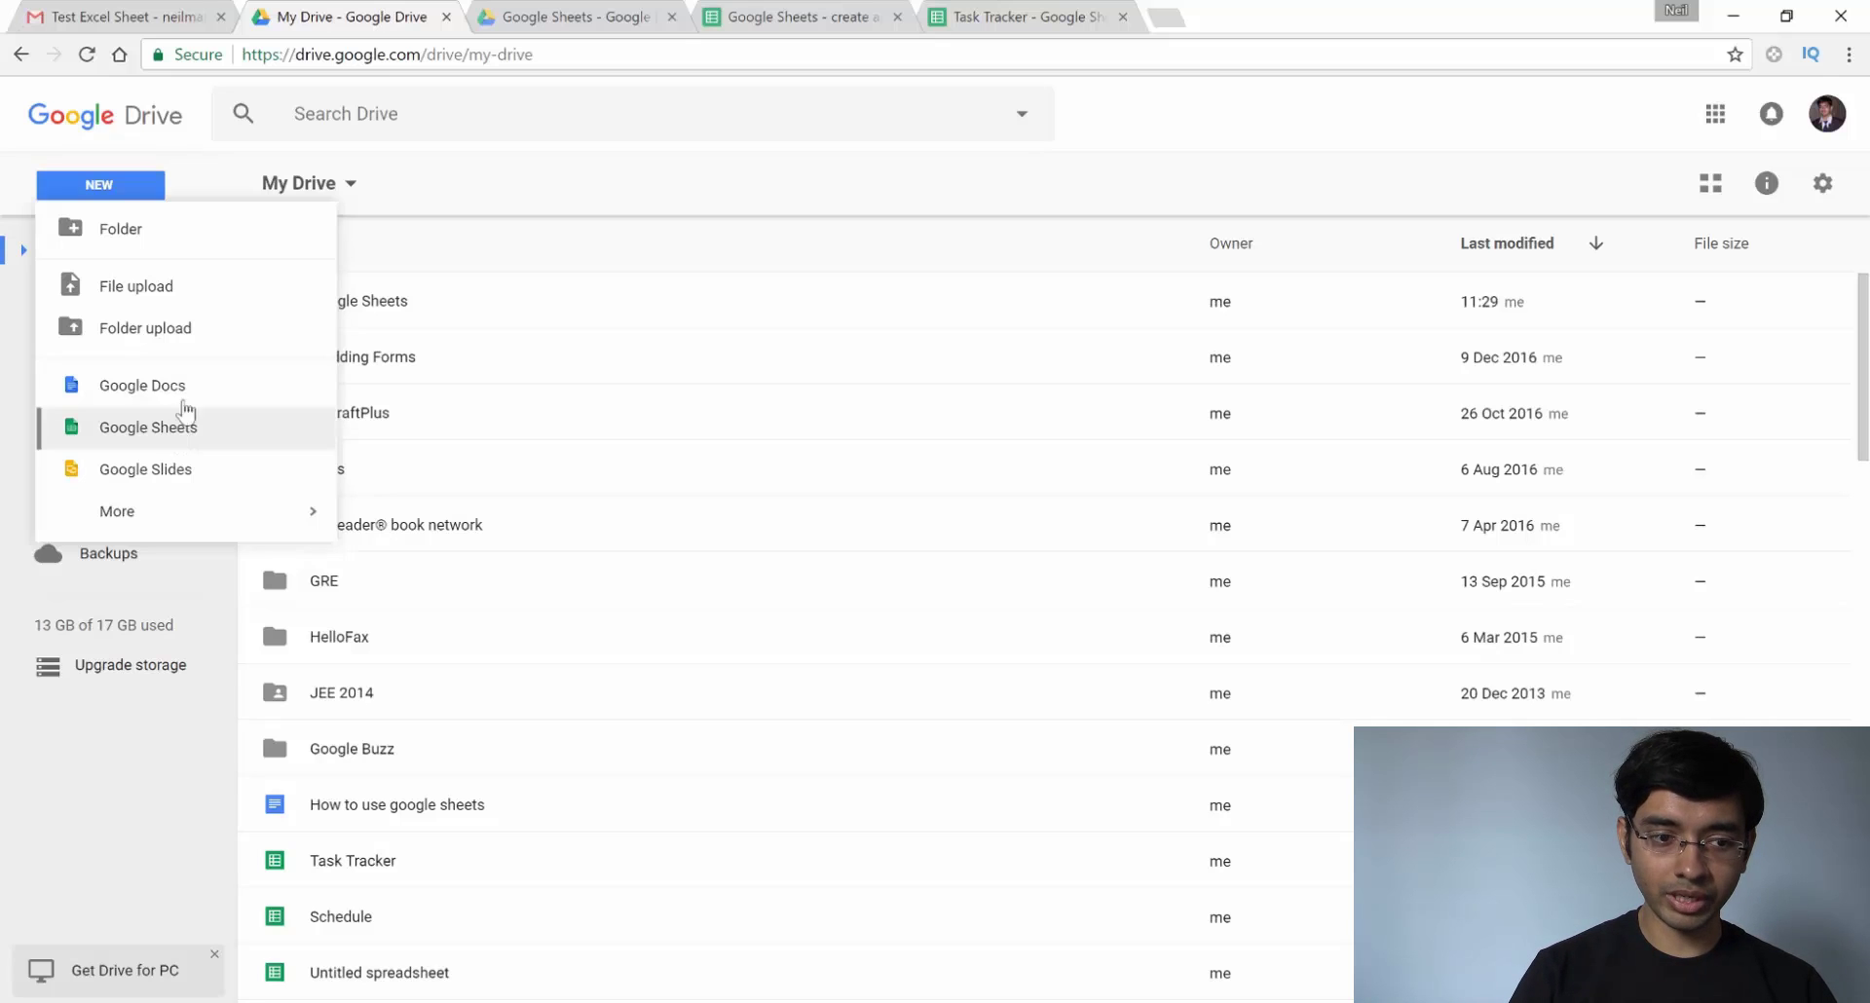
# Upload TestSheet.xlsx from the Documents folder to My Drive and open it with Google Sheets
pyautogui.click(435, 243)
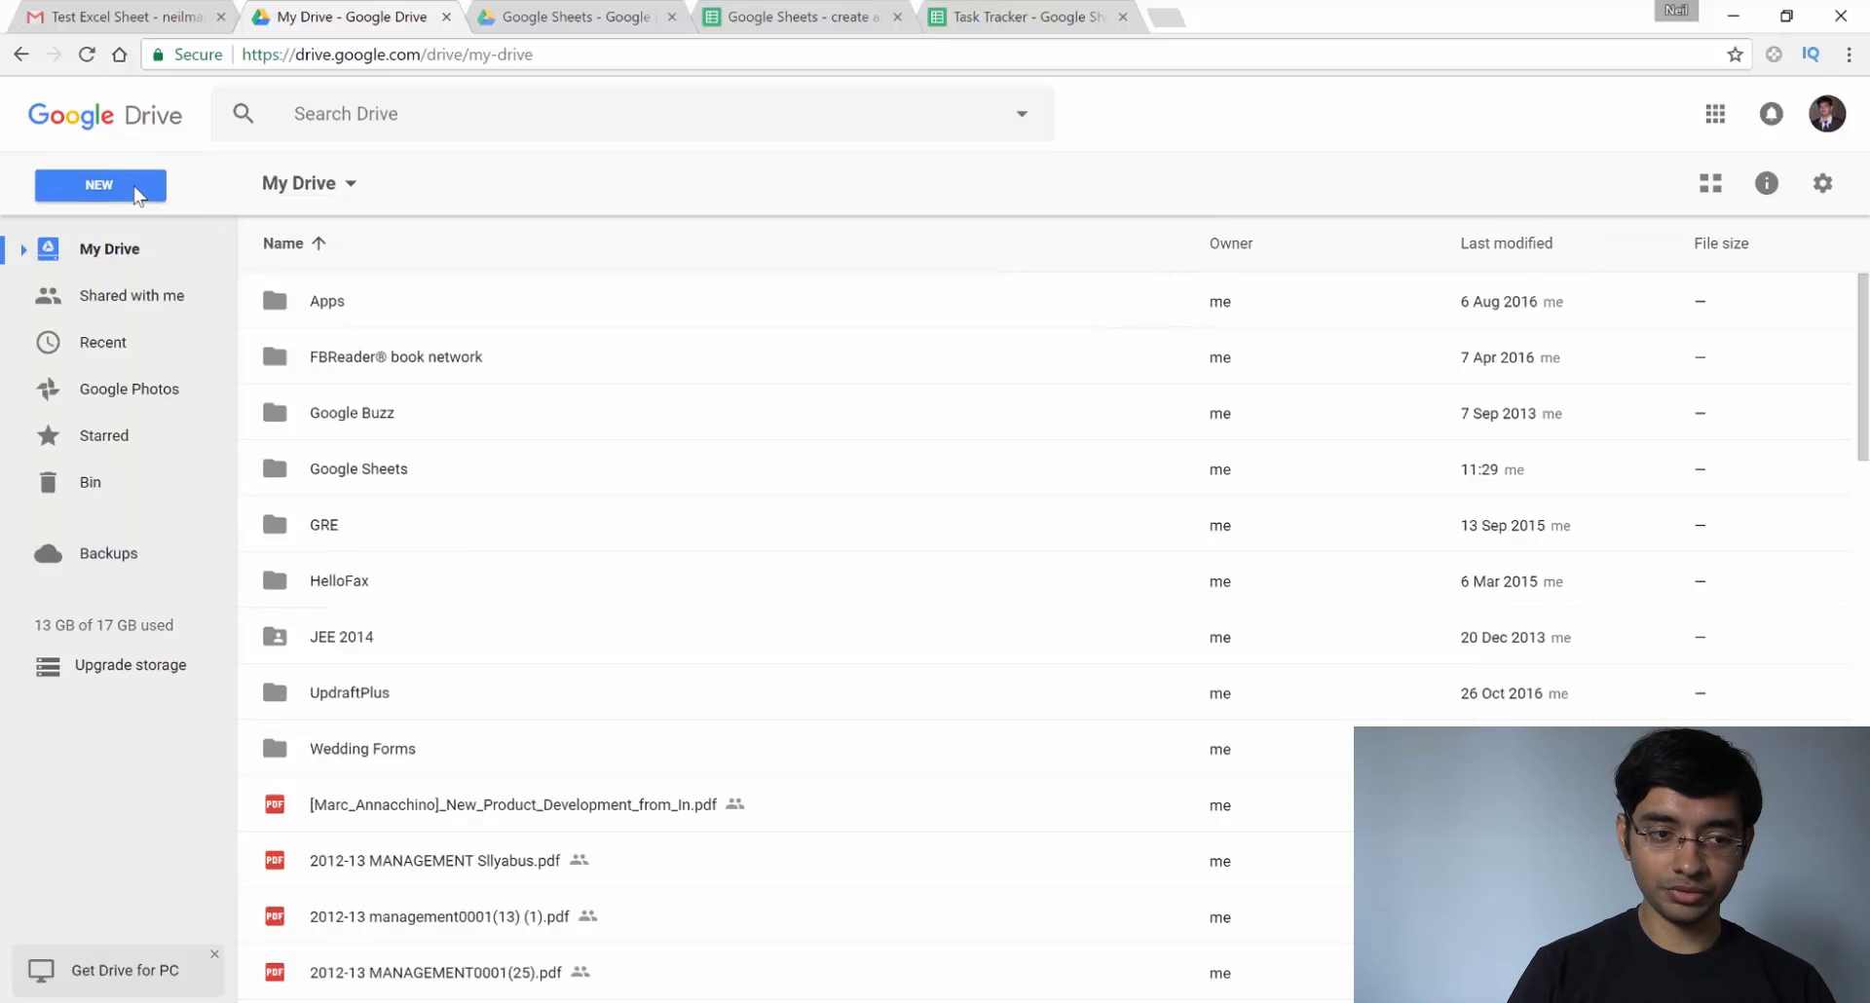
pyautogui.click(146, 190)
pyautogui.click(136, 286)
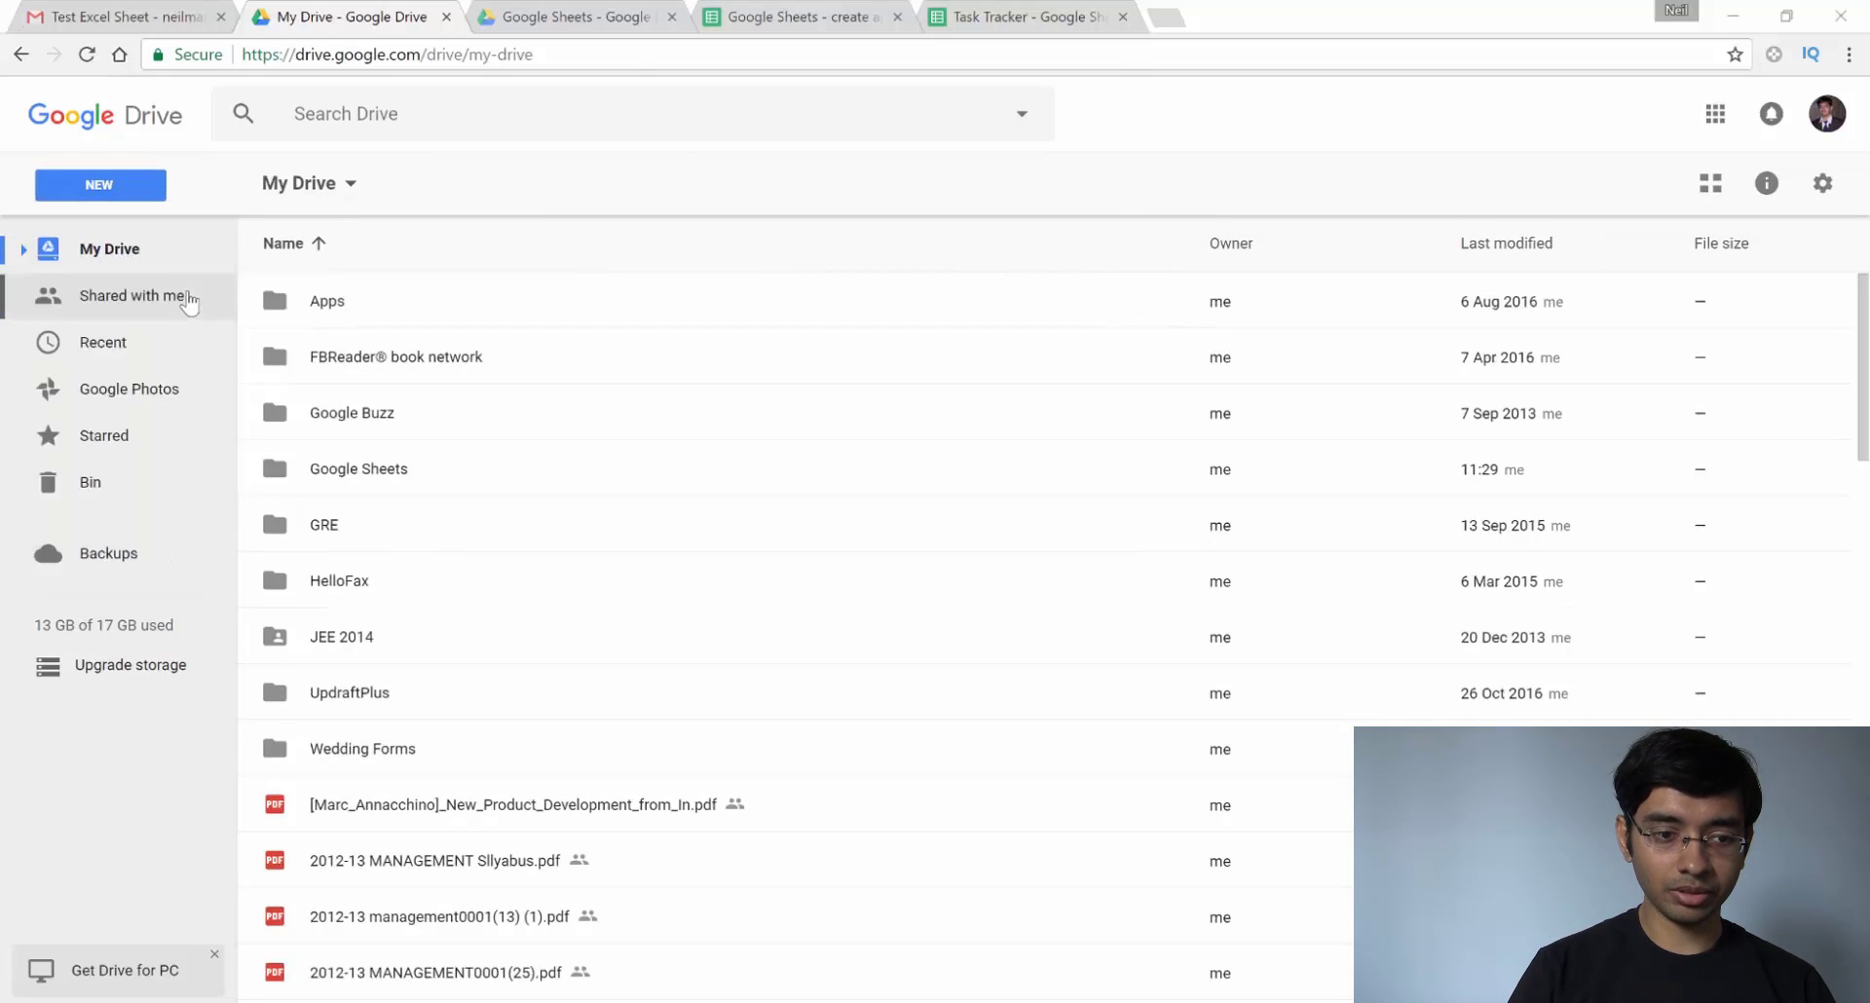
pyautogui.moveTo(175, 459); pyautogui.dragTo(178, 175)
pyautogui.click(102, 226)
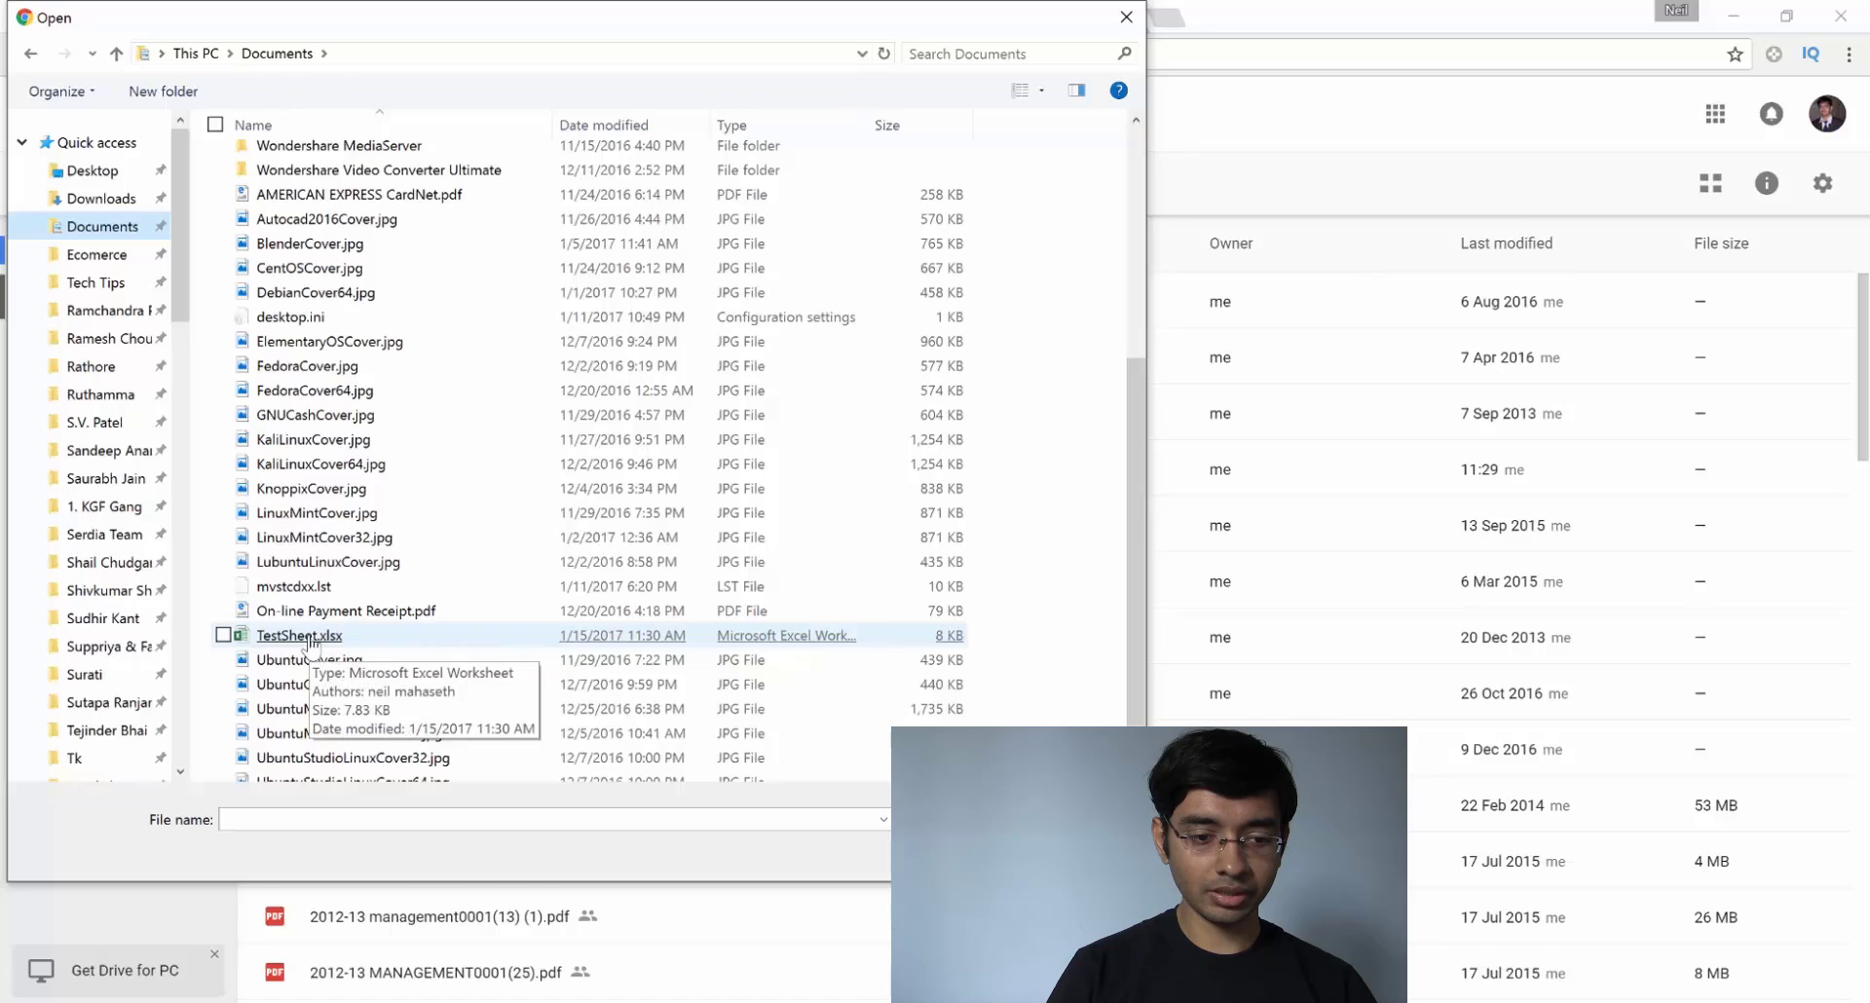
pyautogui.doubleClick(302, 635)
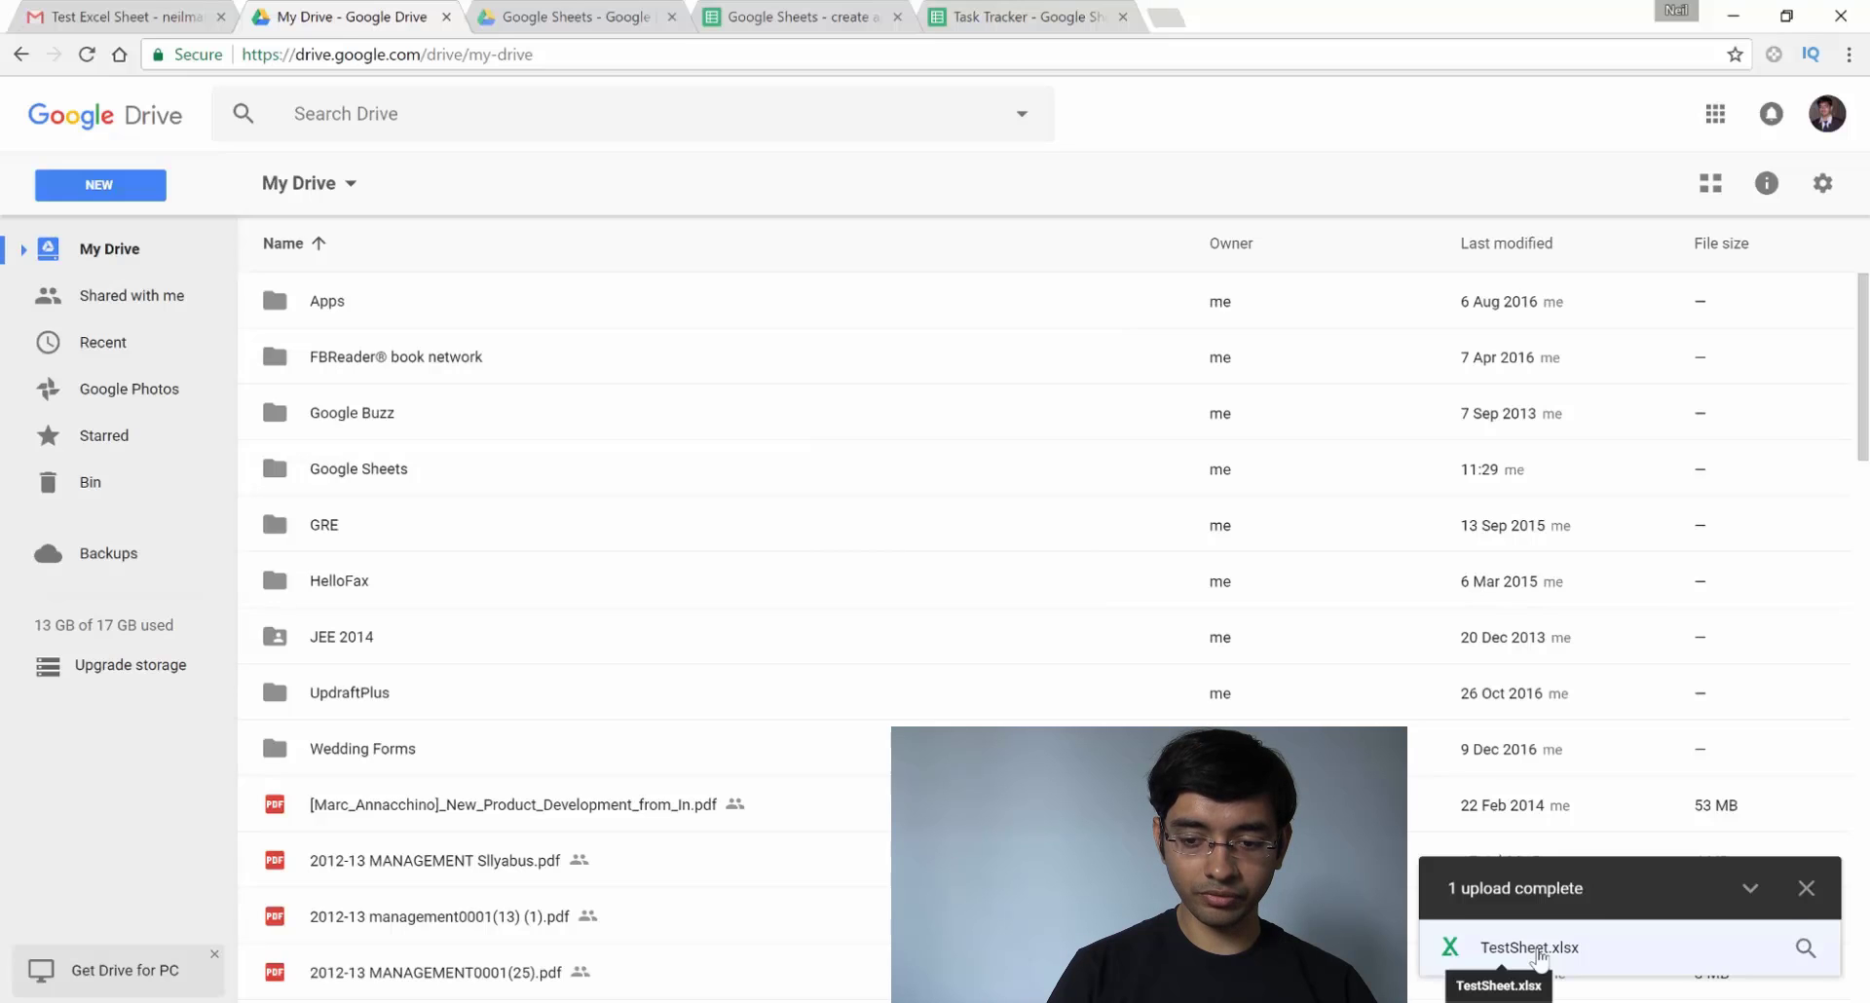
pyautogui.click(1538, 957)
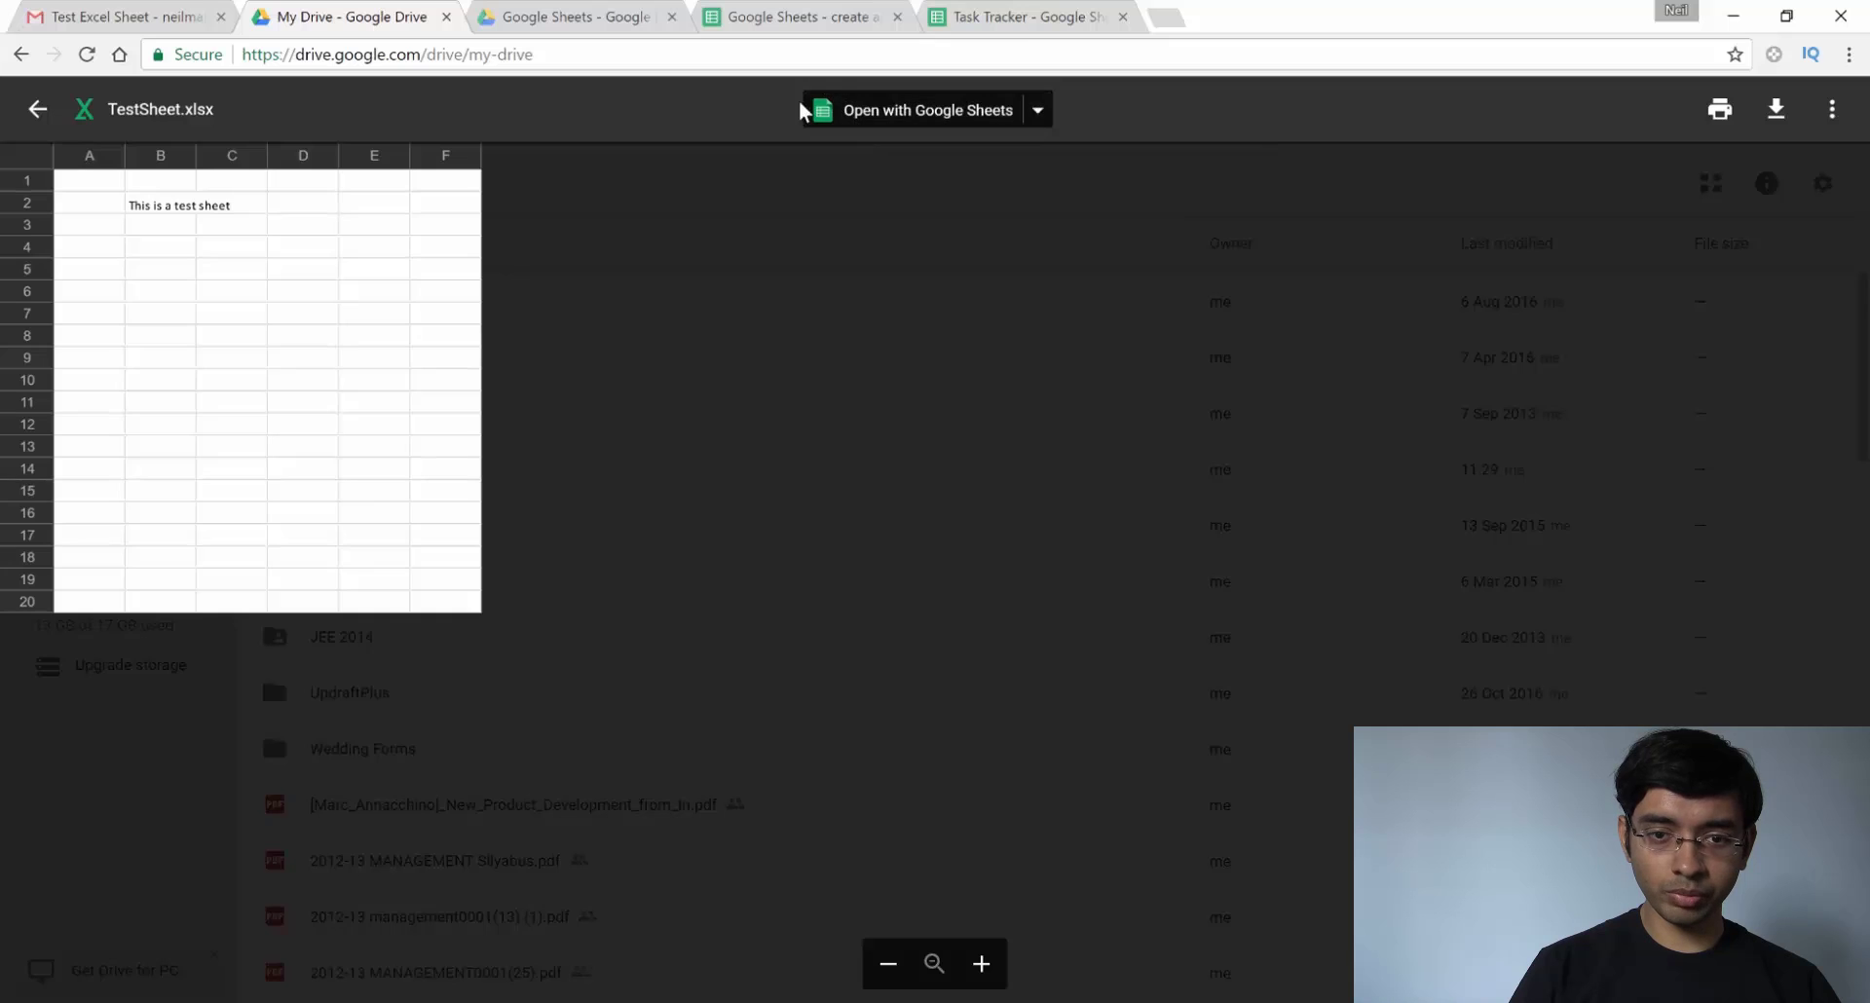
pyautogui.click(943, 120)
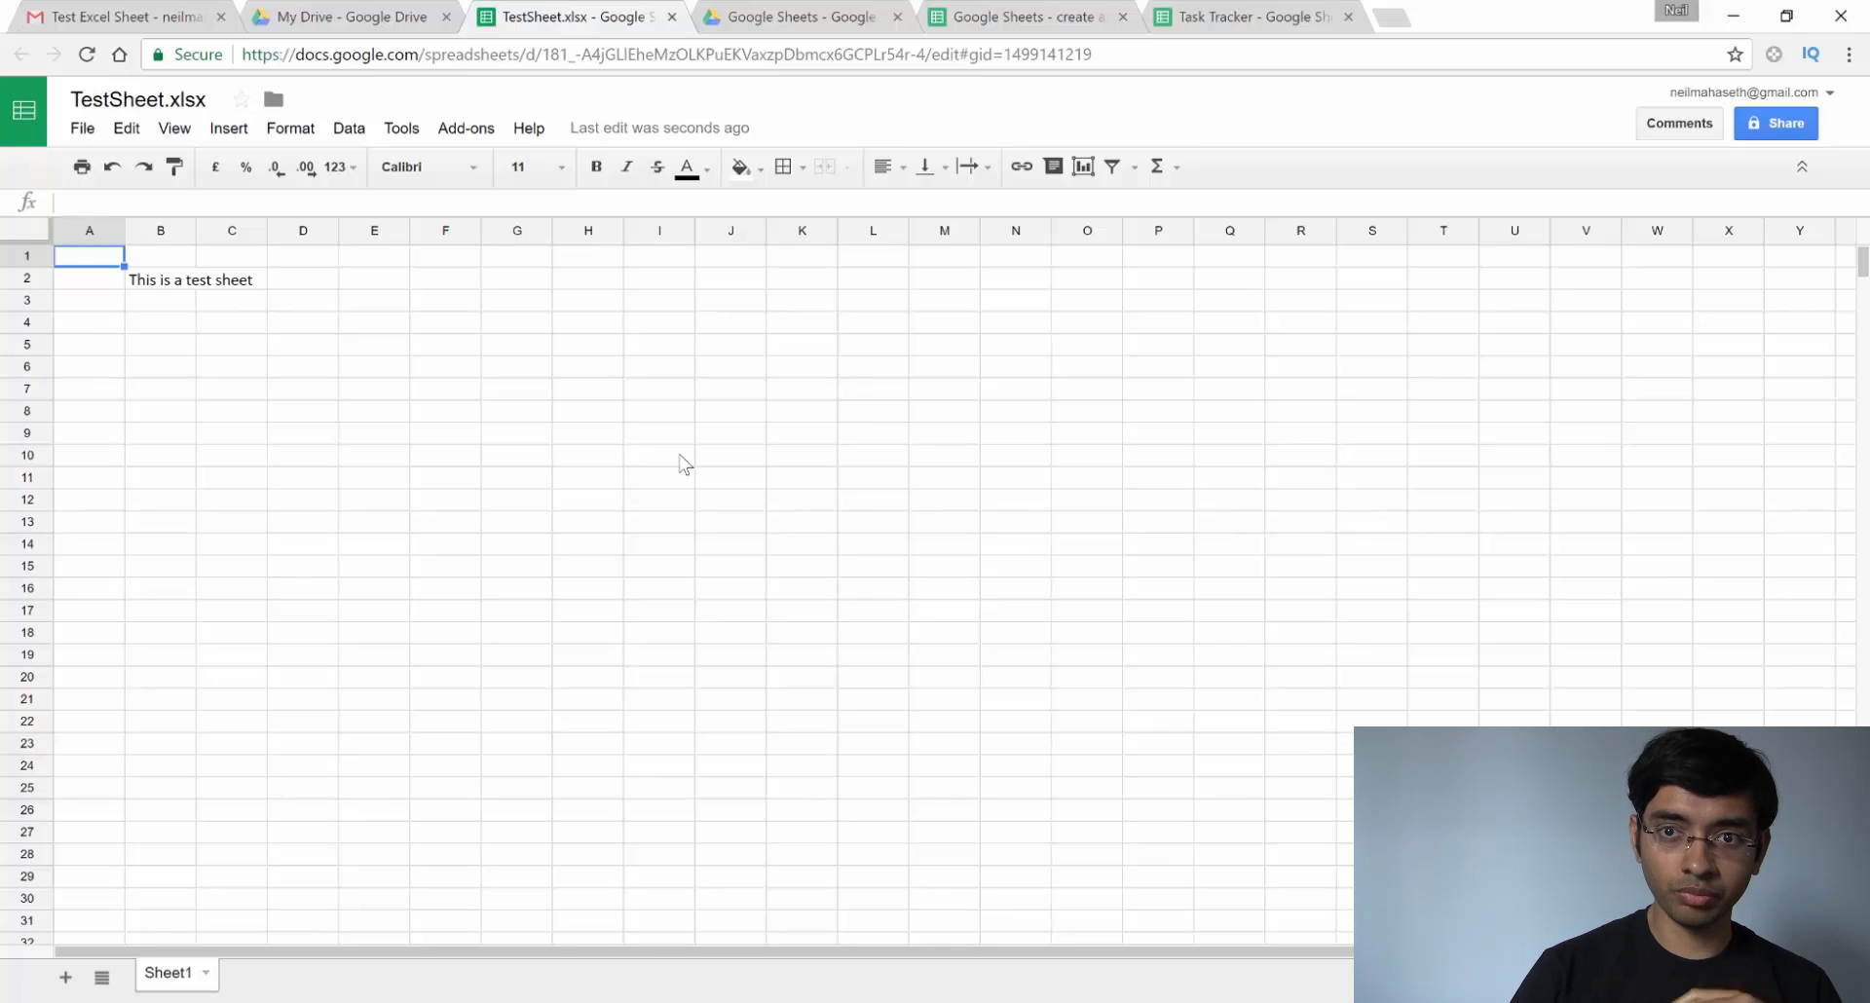
# Switch to the Gmail message "Test Excel Sheet" and open its TestSheet.xlsx attachment for editing with Google Sheets
pyautogui.click(106, 9)
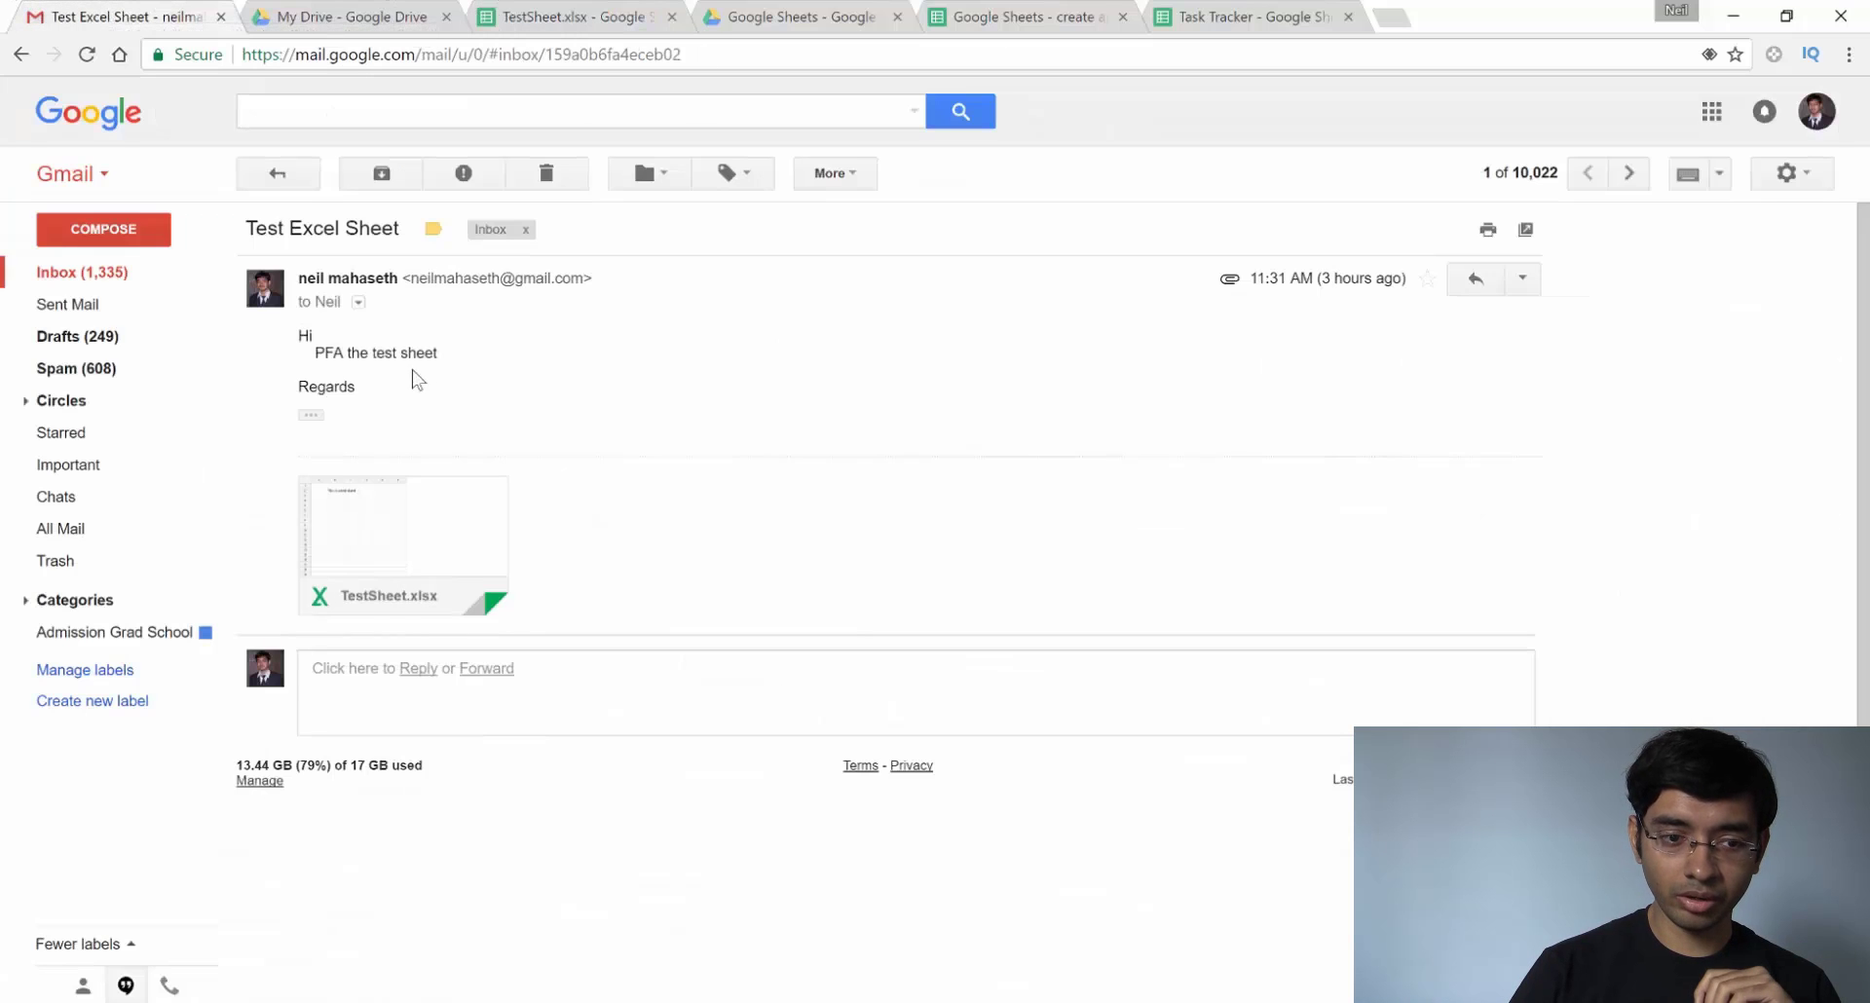
pyautogui.moveTo(353, 546)
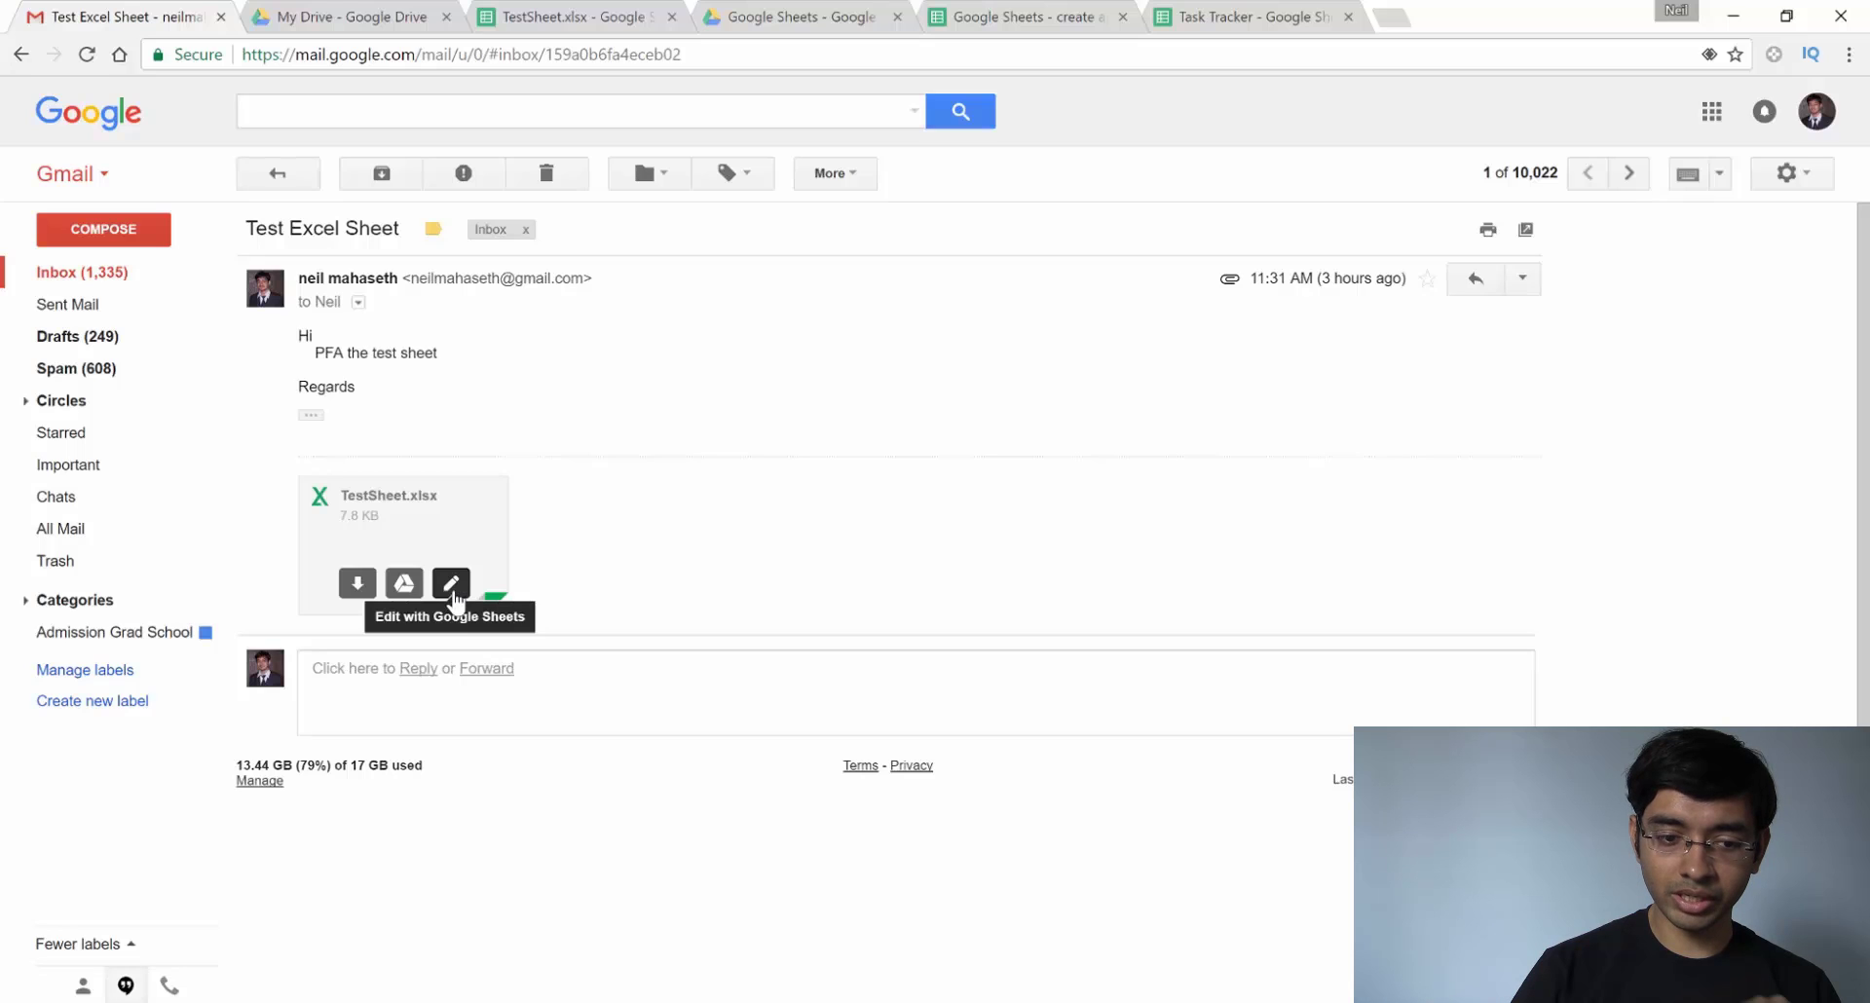
pyautogui.click(451, 584)
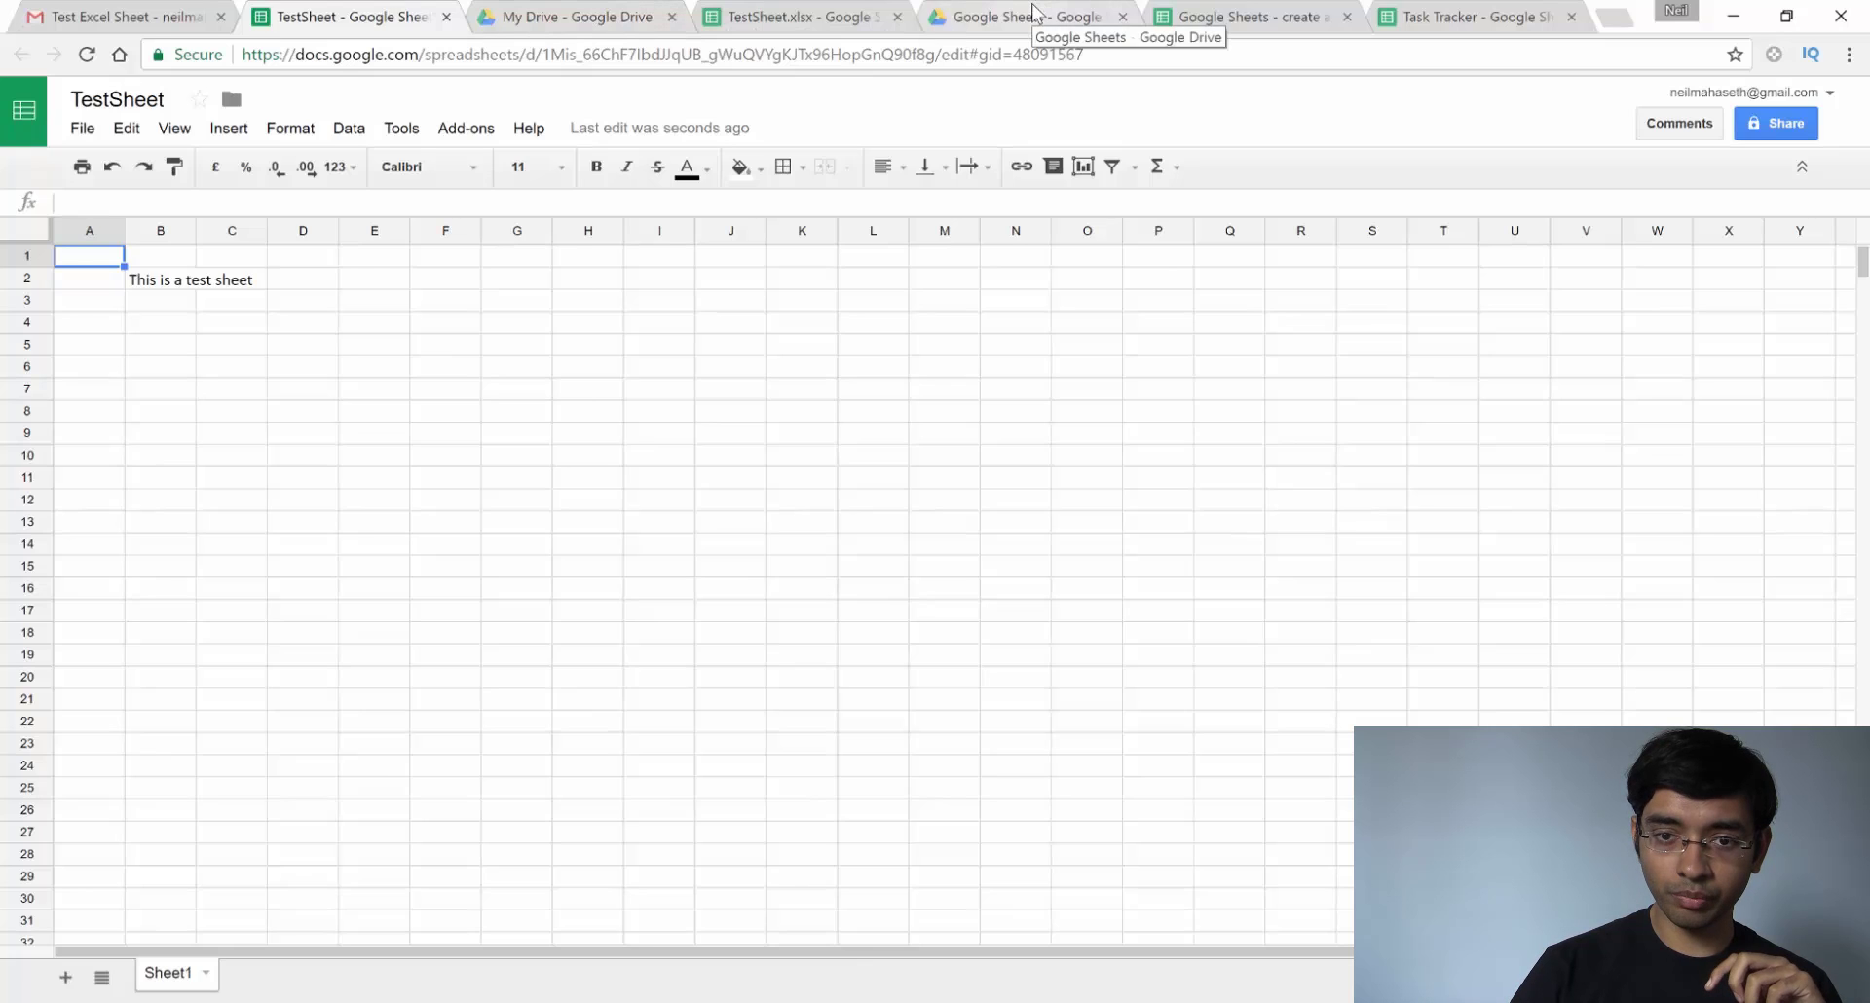
# Go to Google Sheets from its about page and create a blank spreadsheet from the template gallery
pyautogui.click(1247, 16)
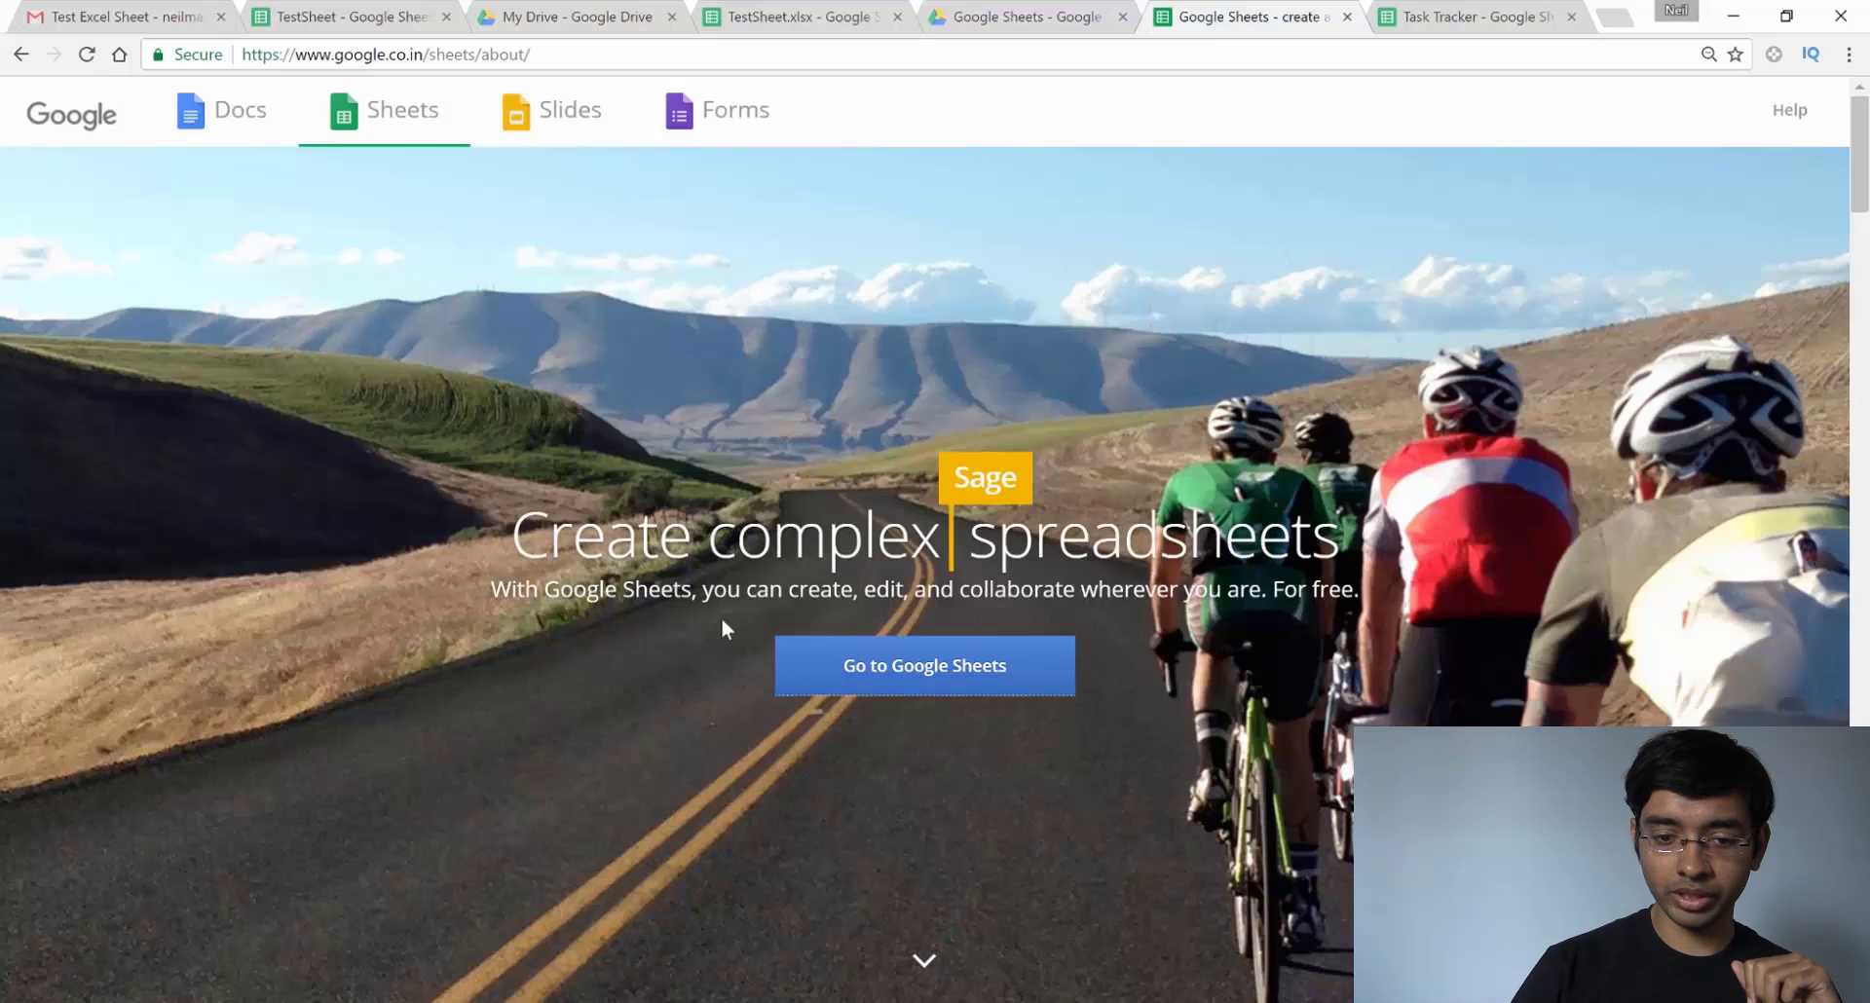
pyautogui.click(931, 668)
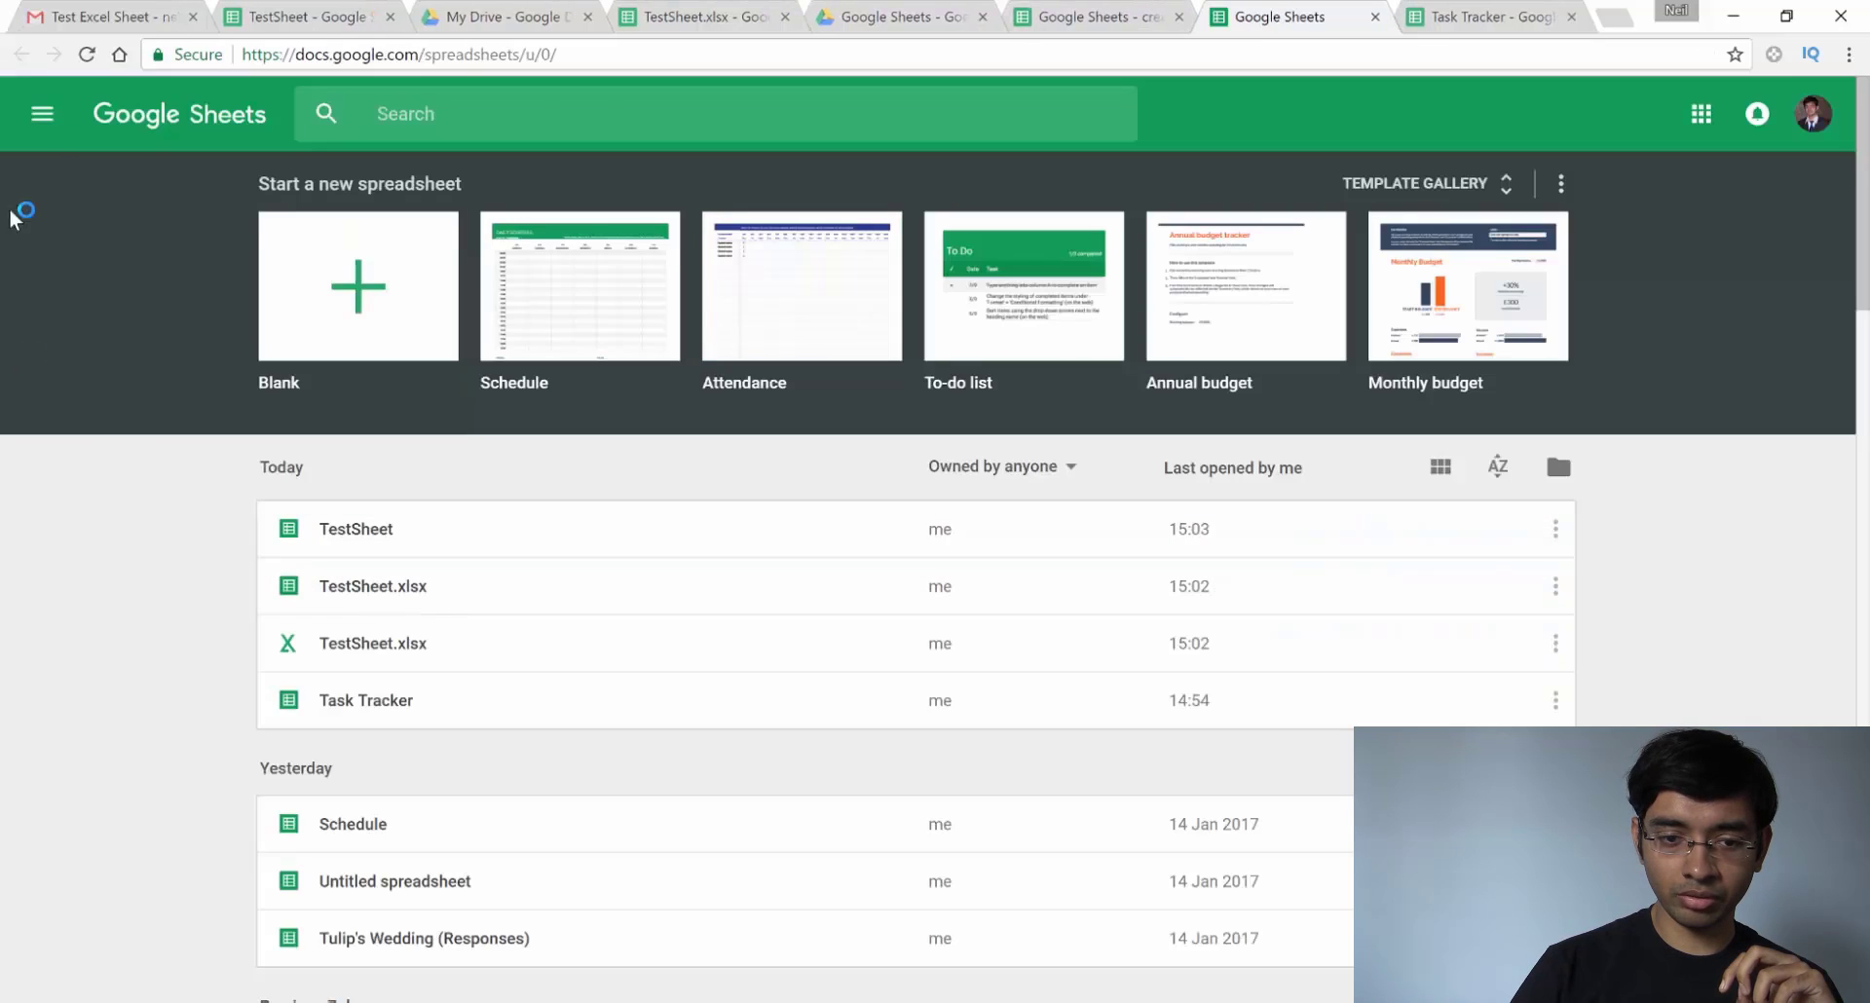
pyautogui.click(1443, 187)
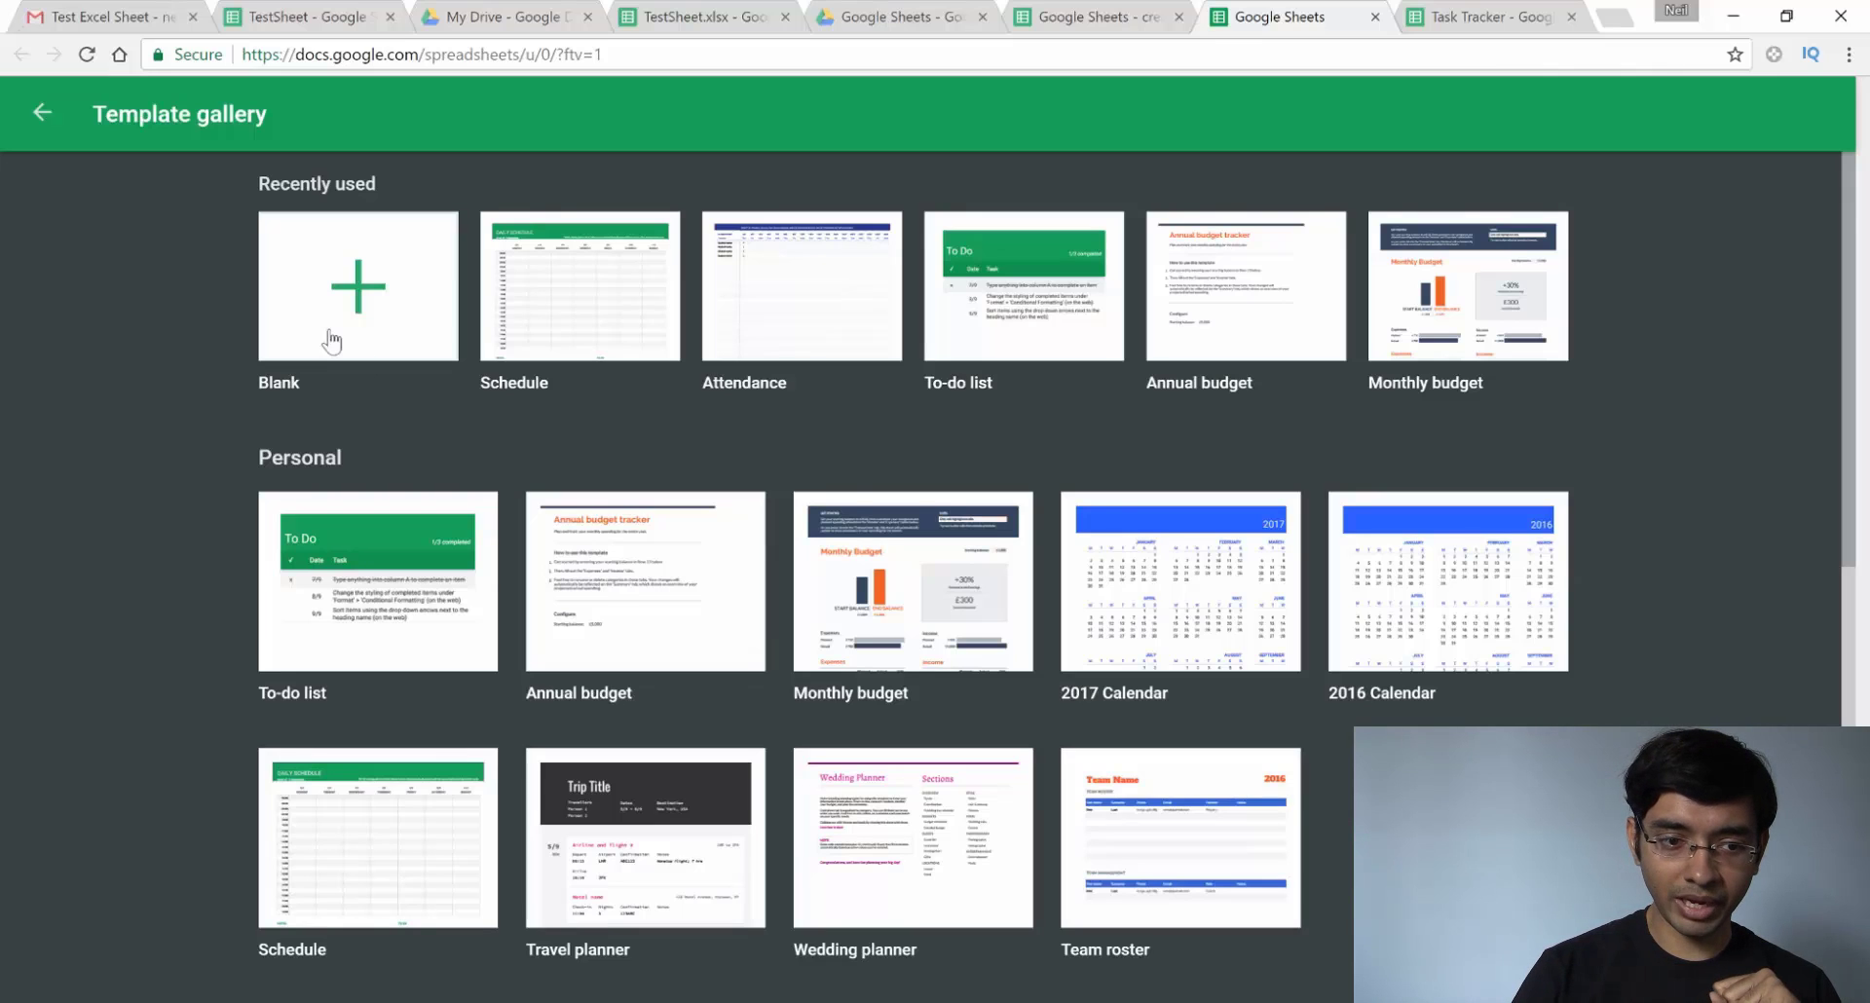
pyautogui.click(358, 317)
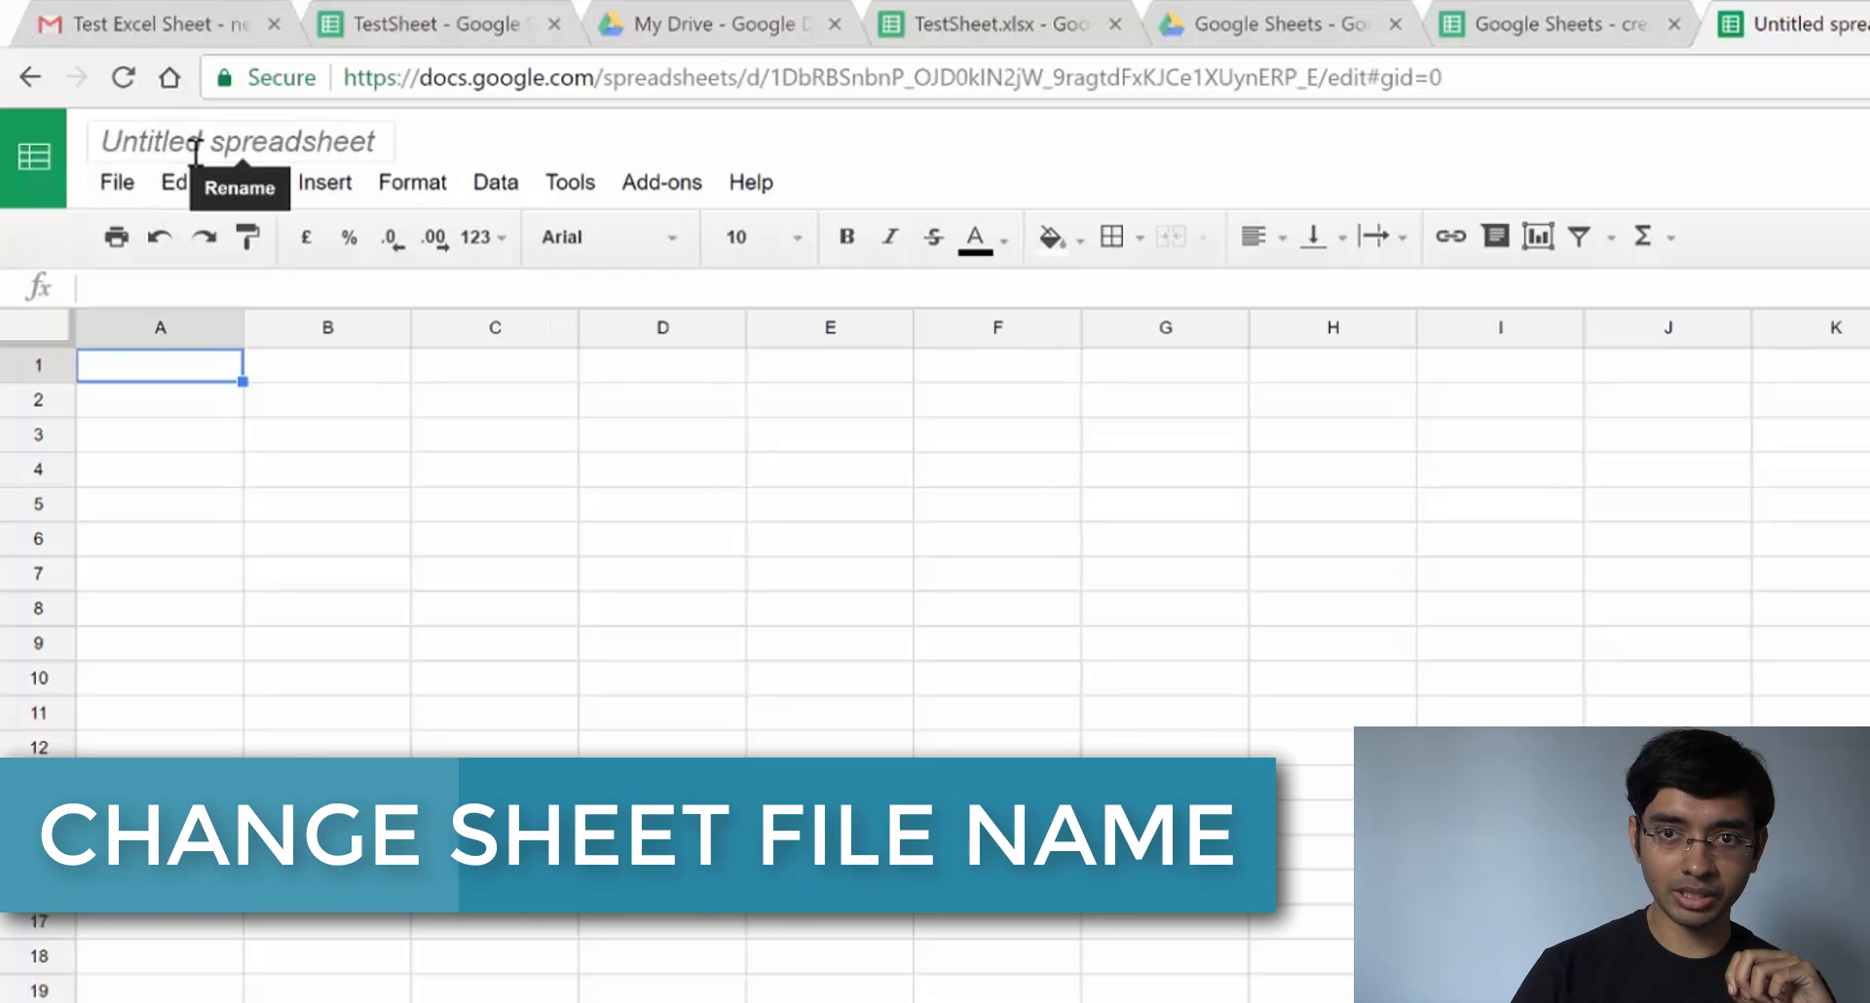
# Rename the untitled spreadsheet as "Task Tracker"
pyautogui.click(195, 151)
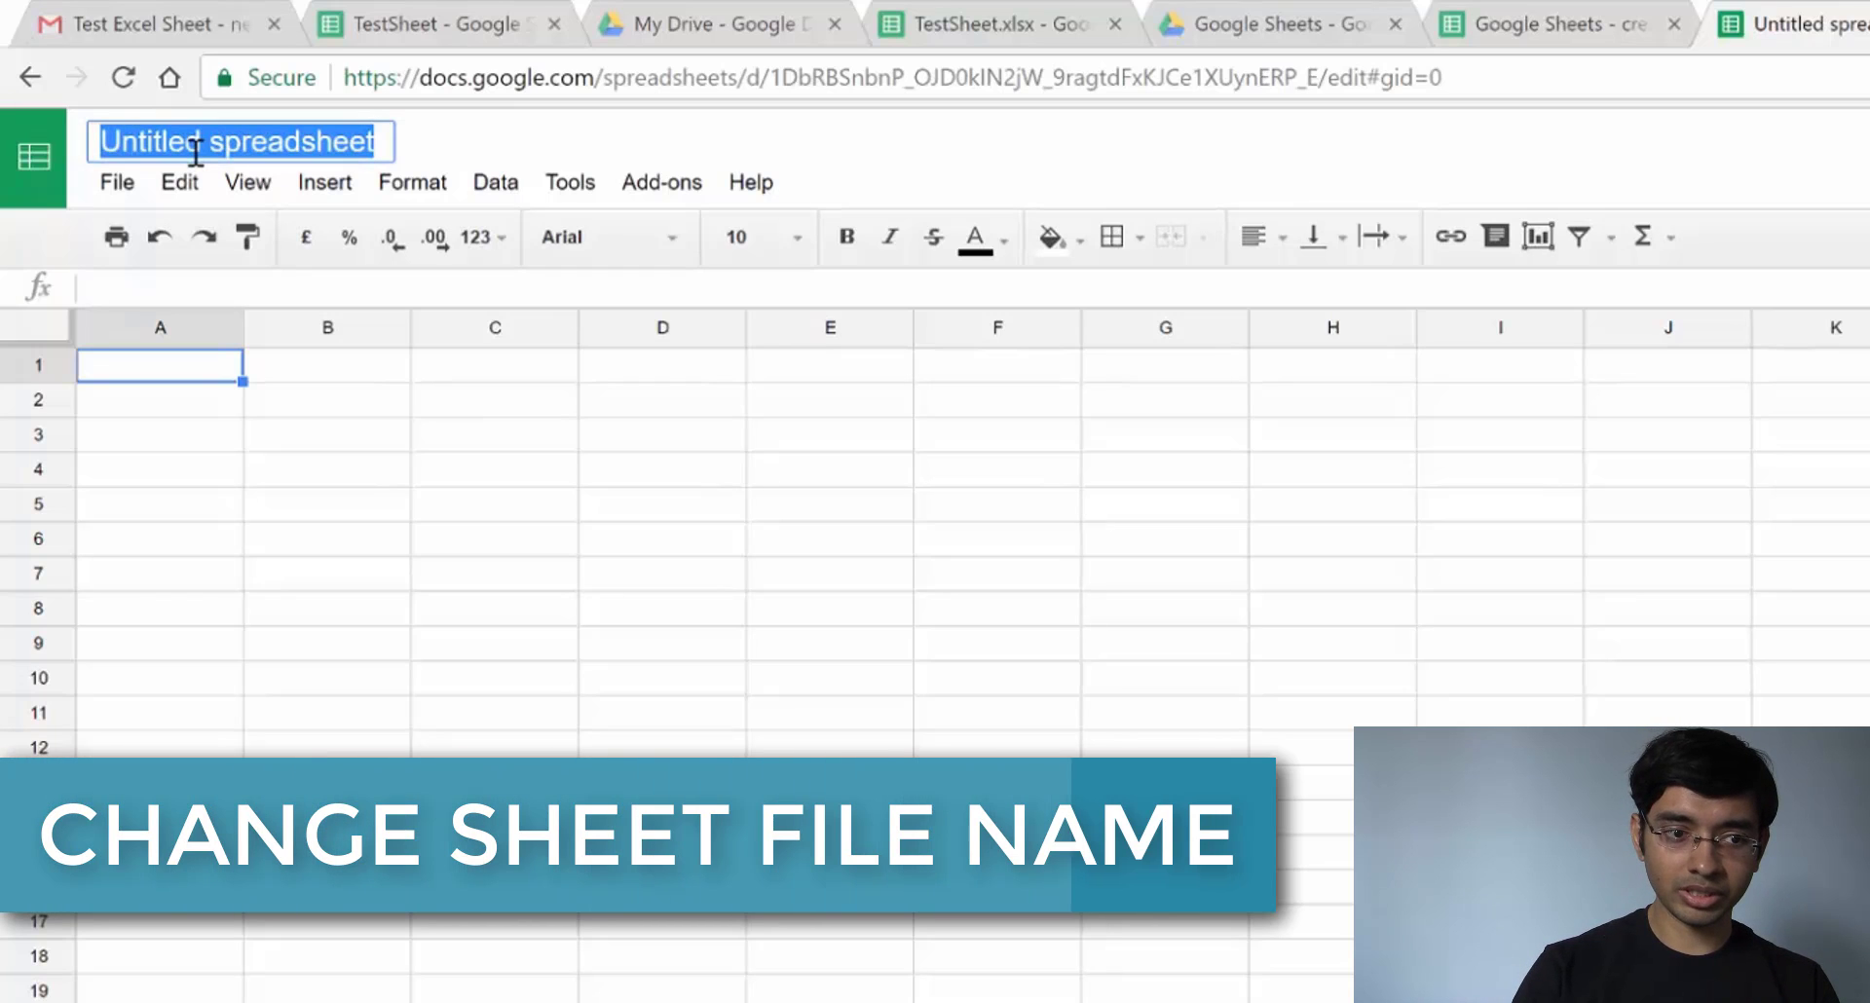
pyautogui.press('BackSpace')
pyautogui.write('Ta')
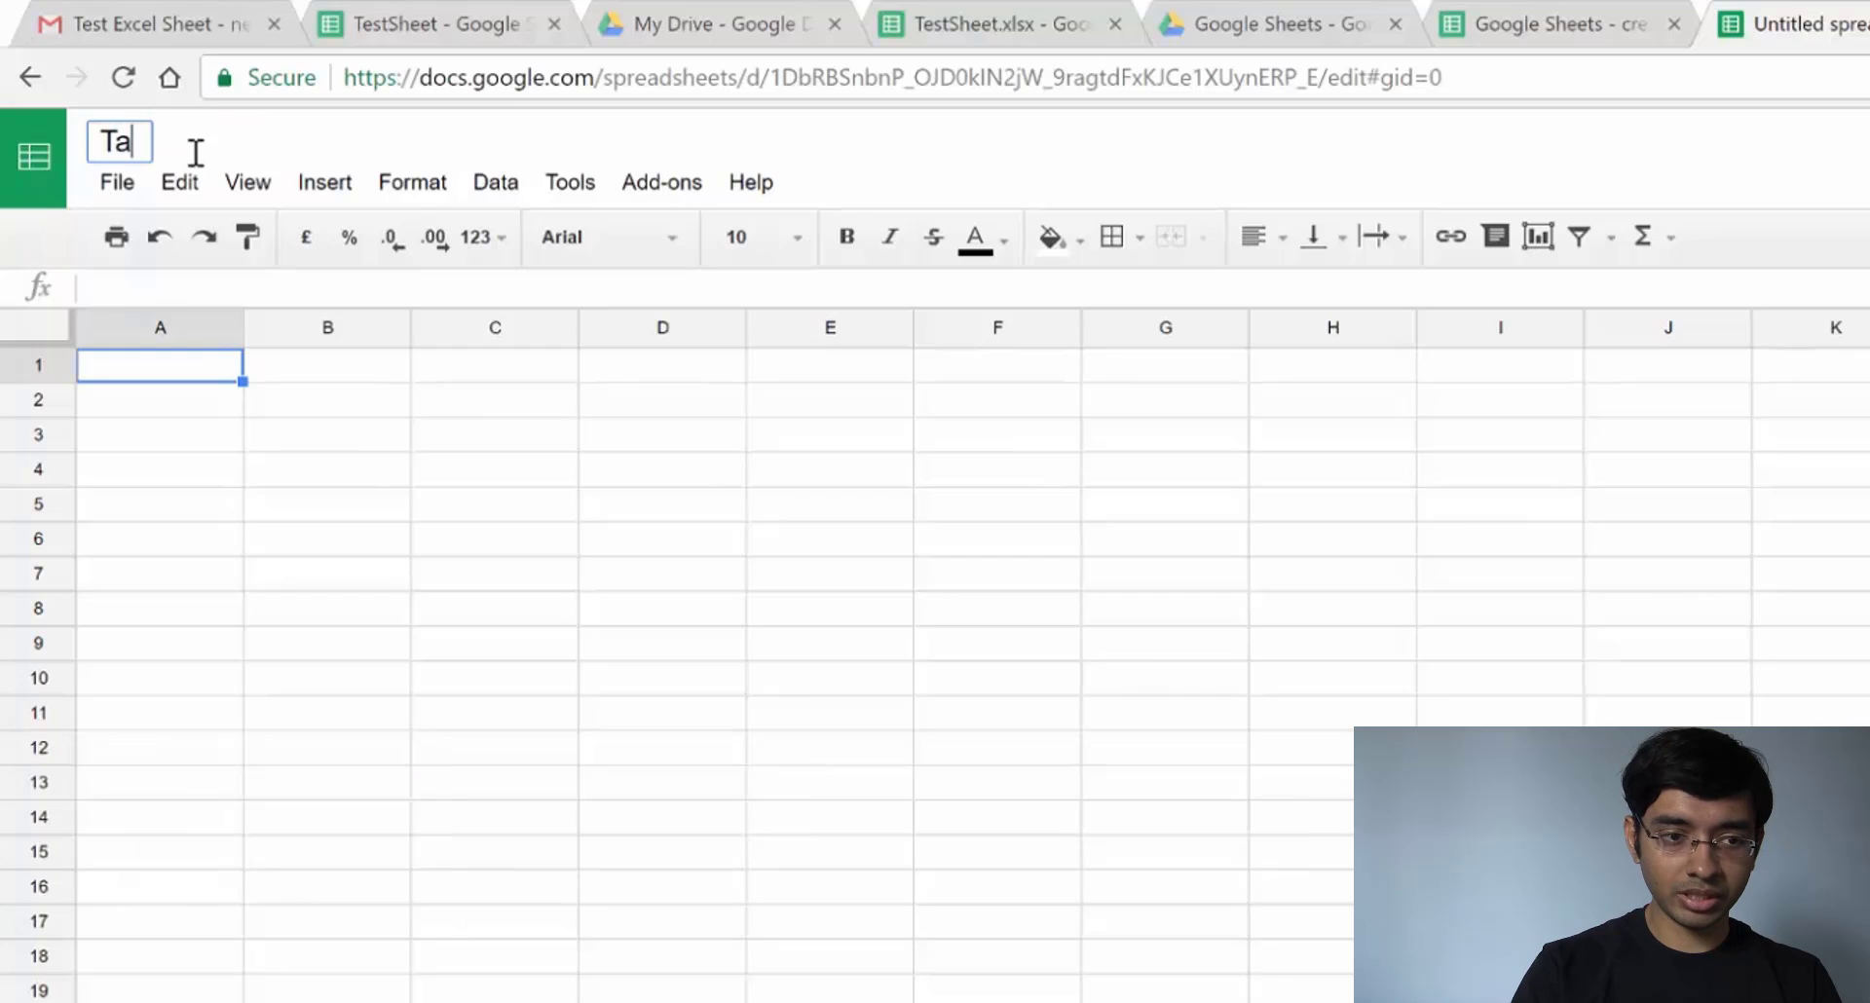
pyautogui.write('sk Tracker')
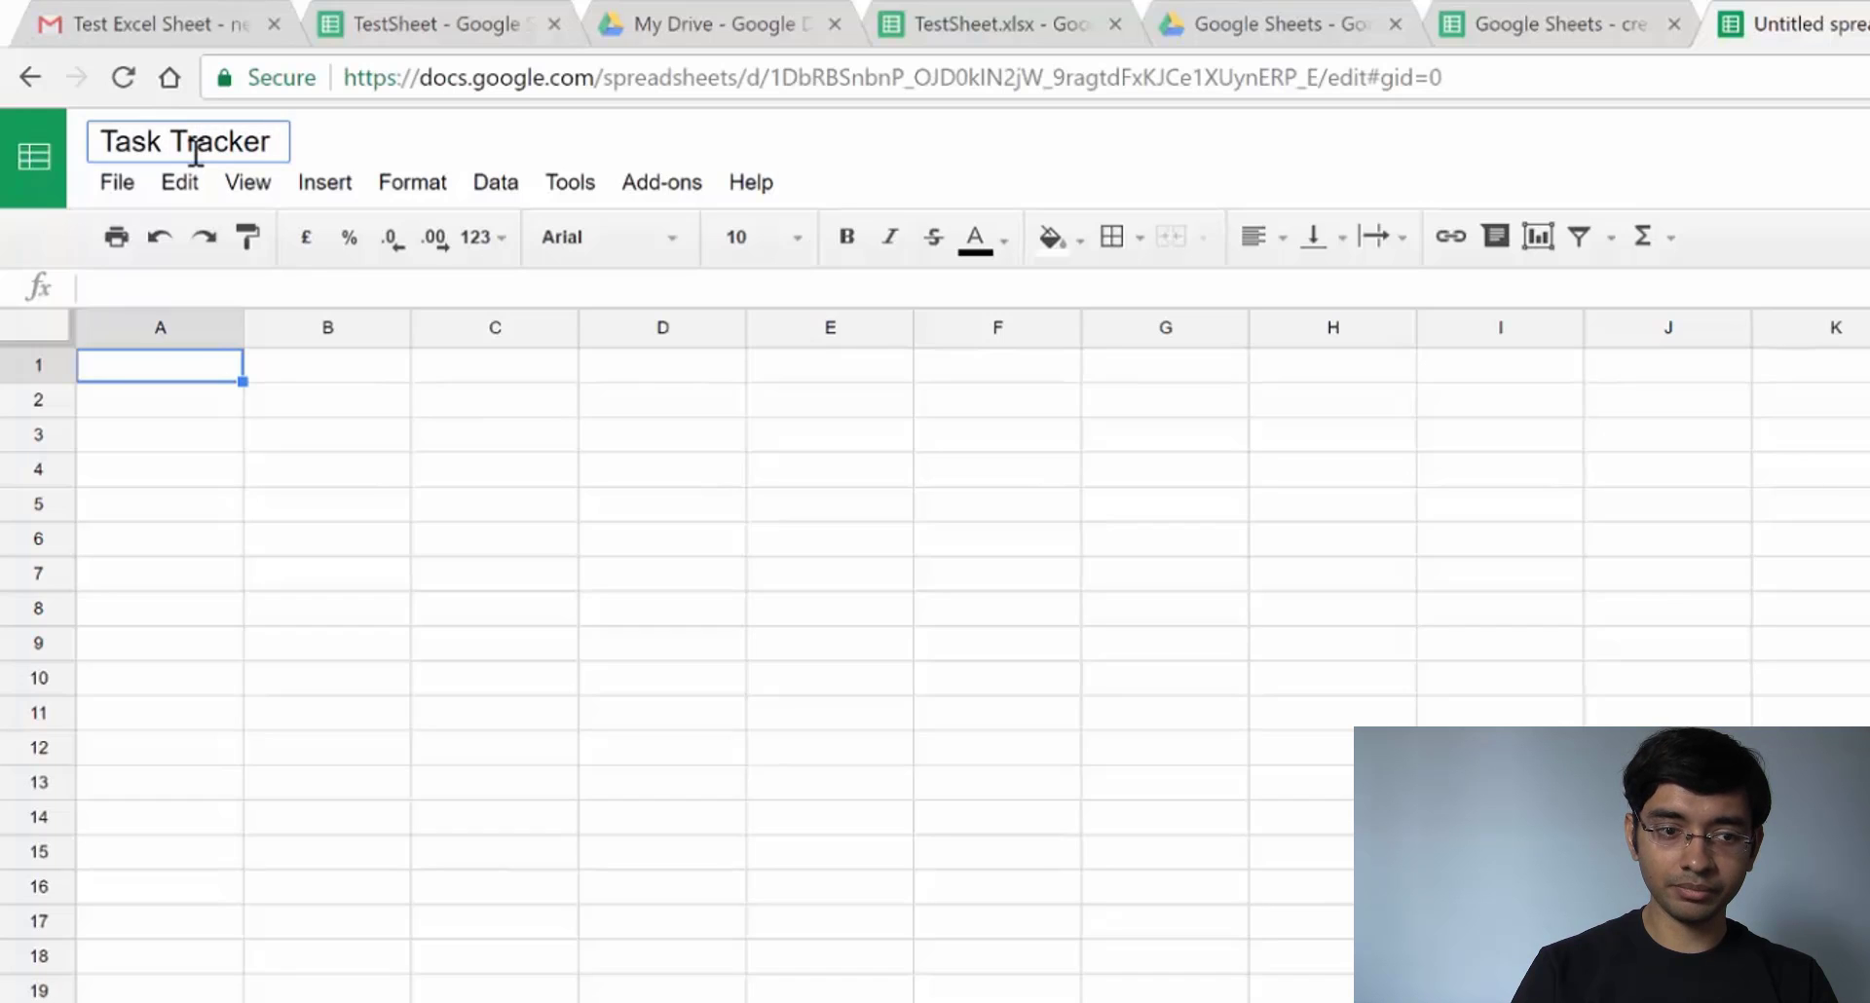
pyautogui.press('Return')
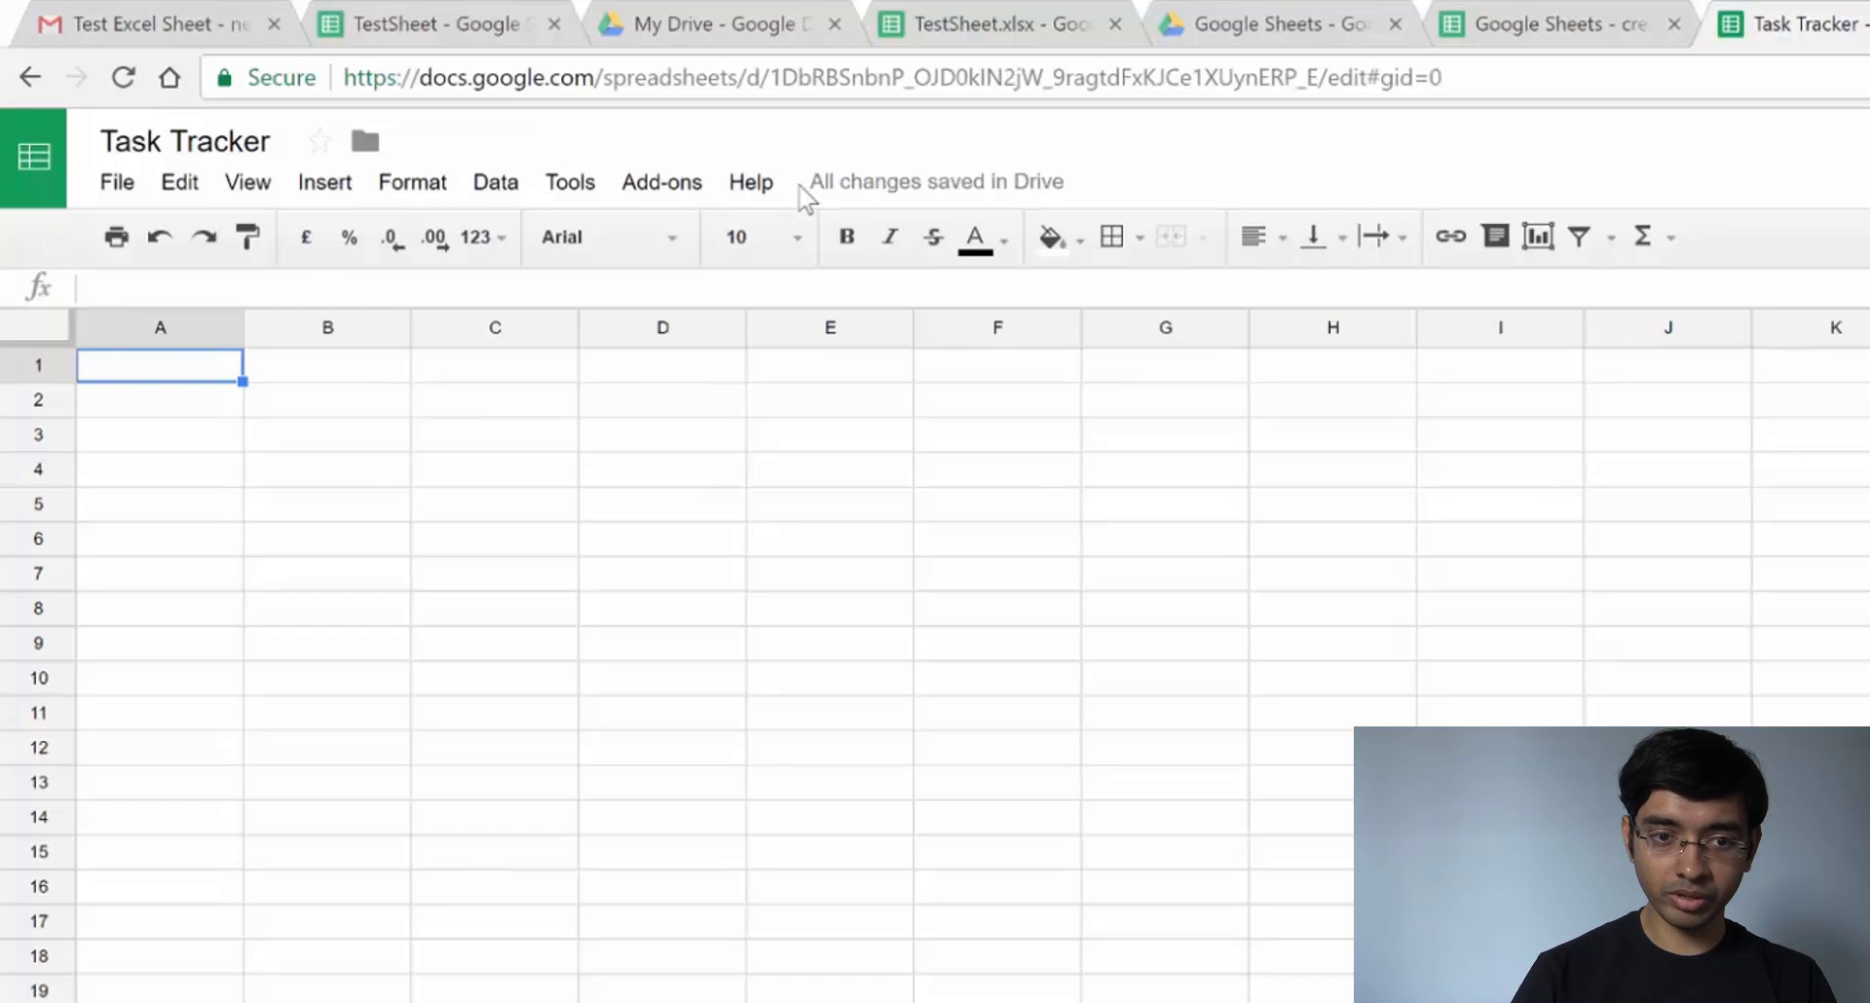
pyautogui.moveTo(848, 204)
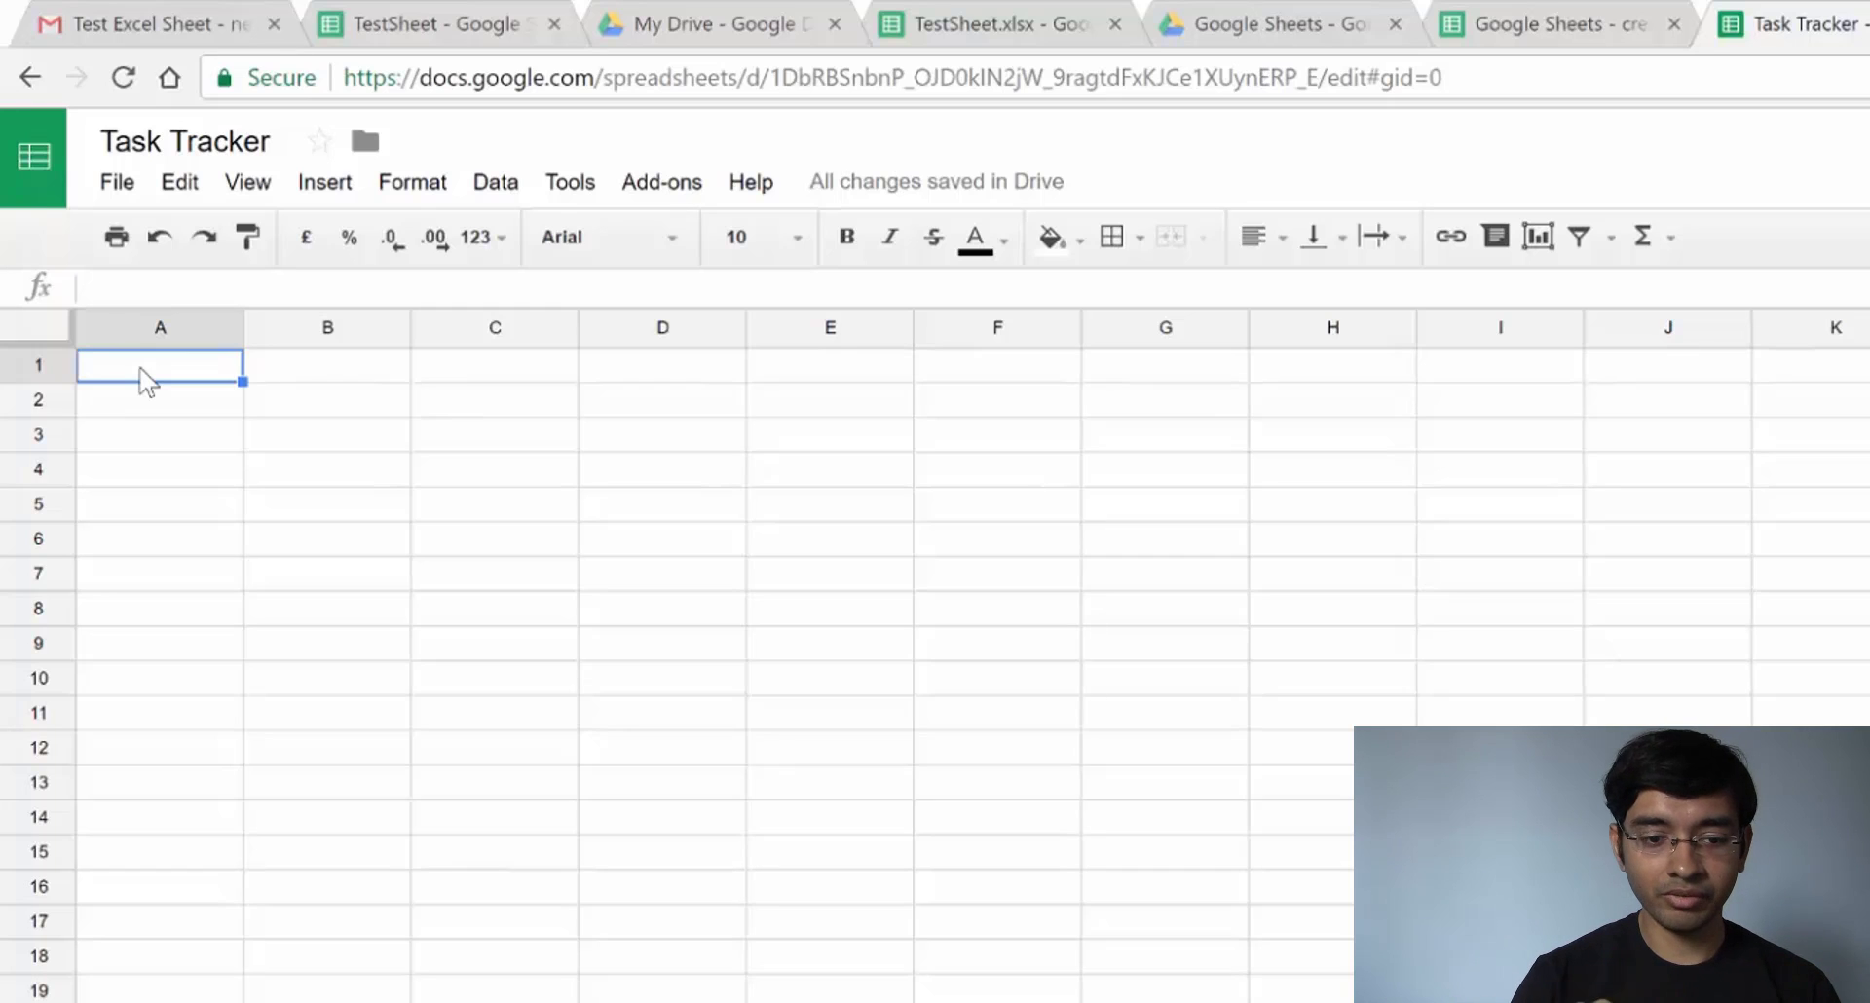
# Enter "Hi this a cell" in cell A1 and "this is secoond cell" in cell B2
pyautogui.write('Hi ')
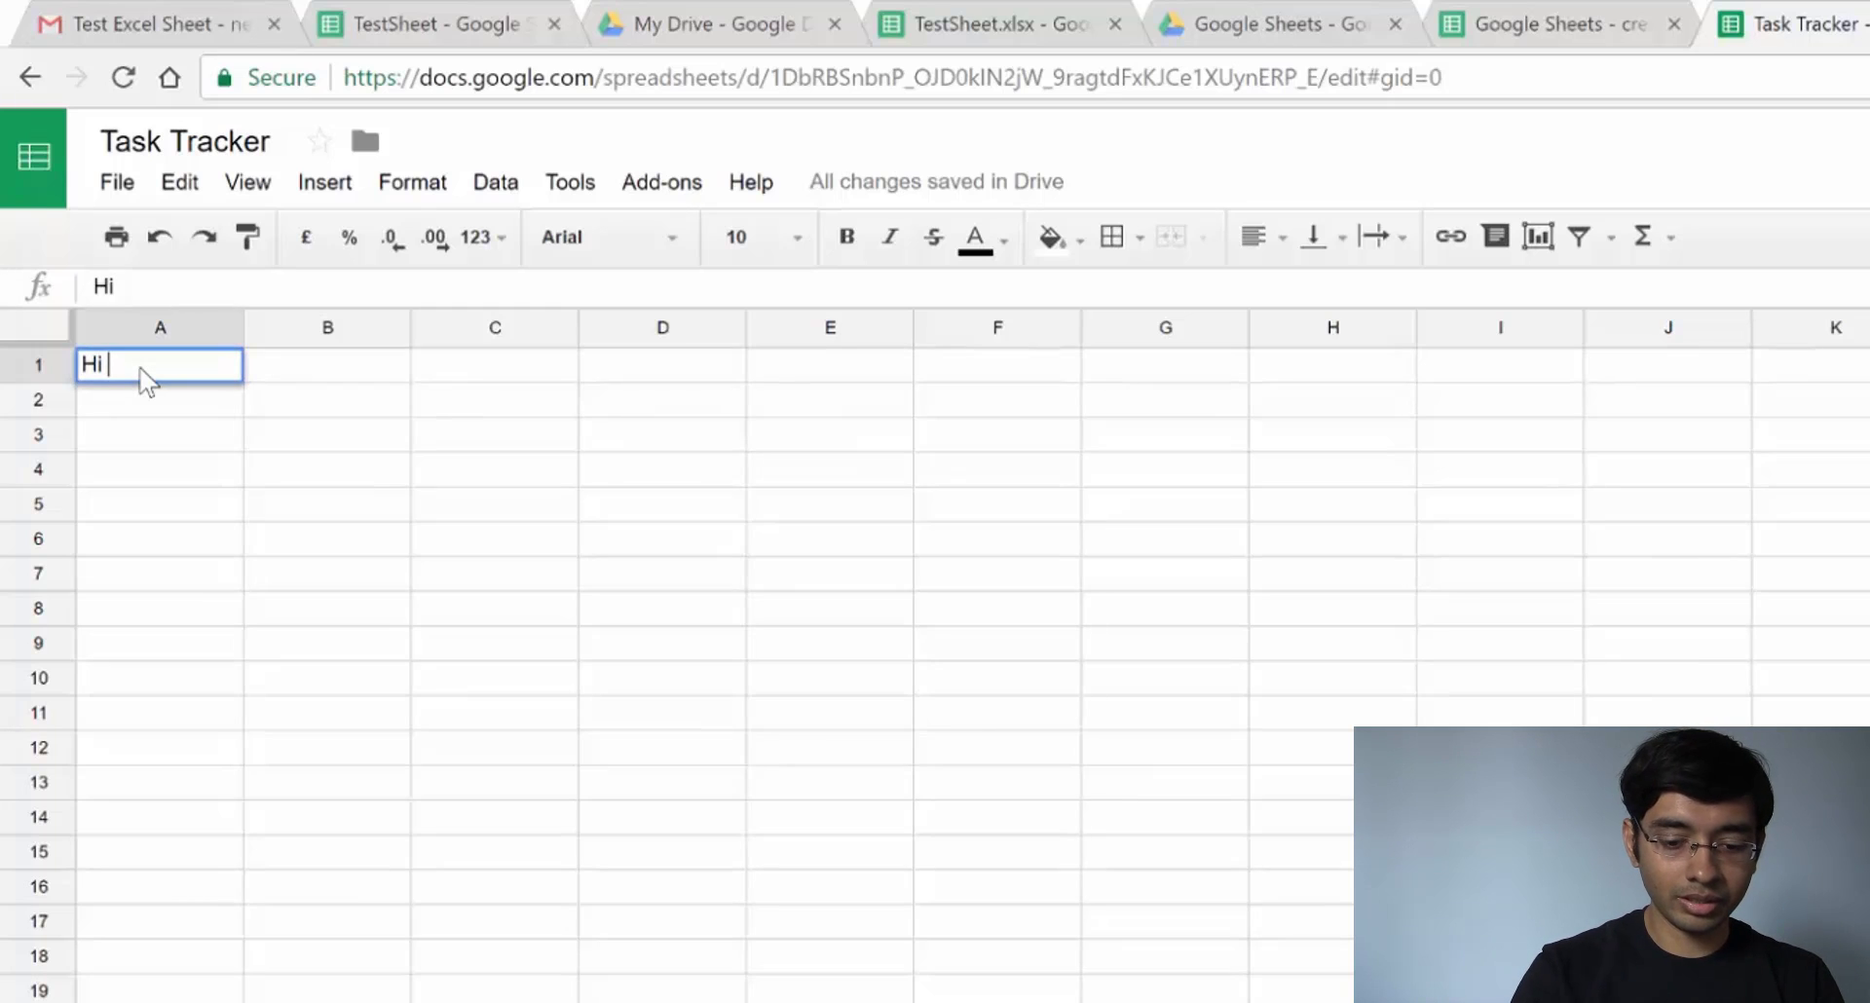
pyautogui.write('this a cell')
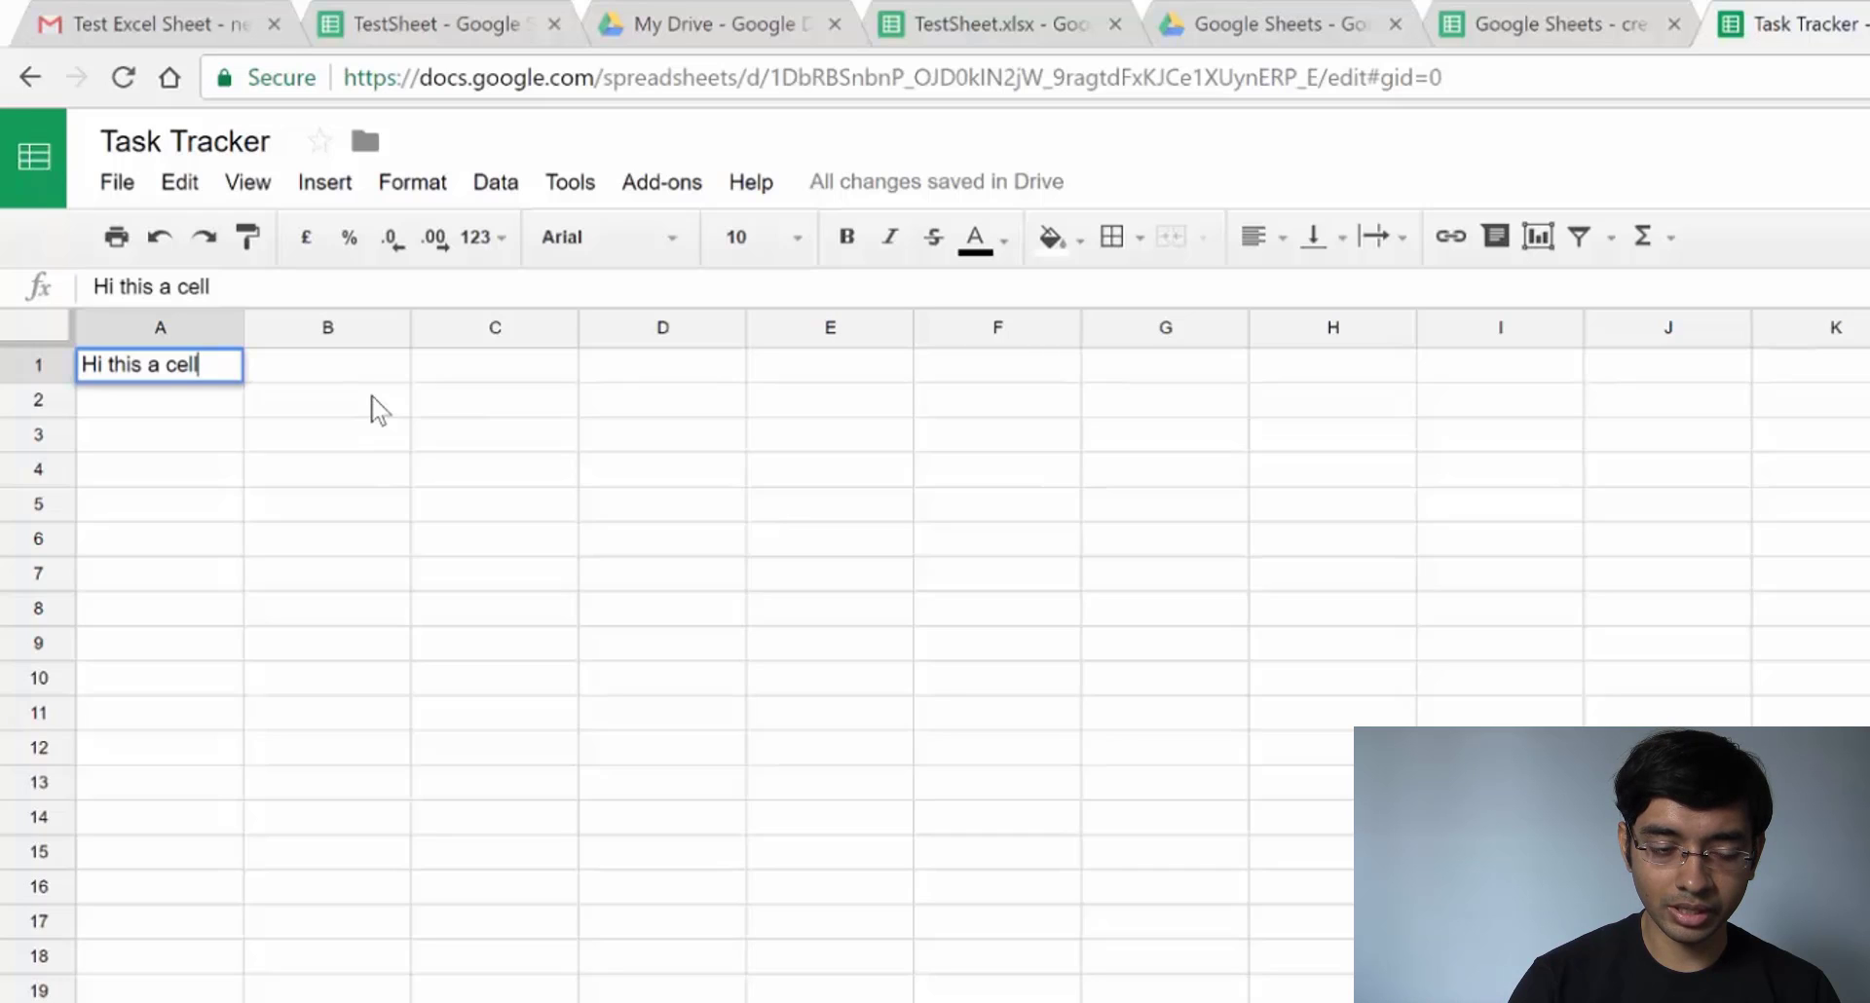
pyautogui.click(377, 409)
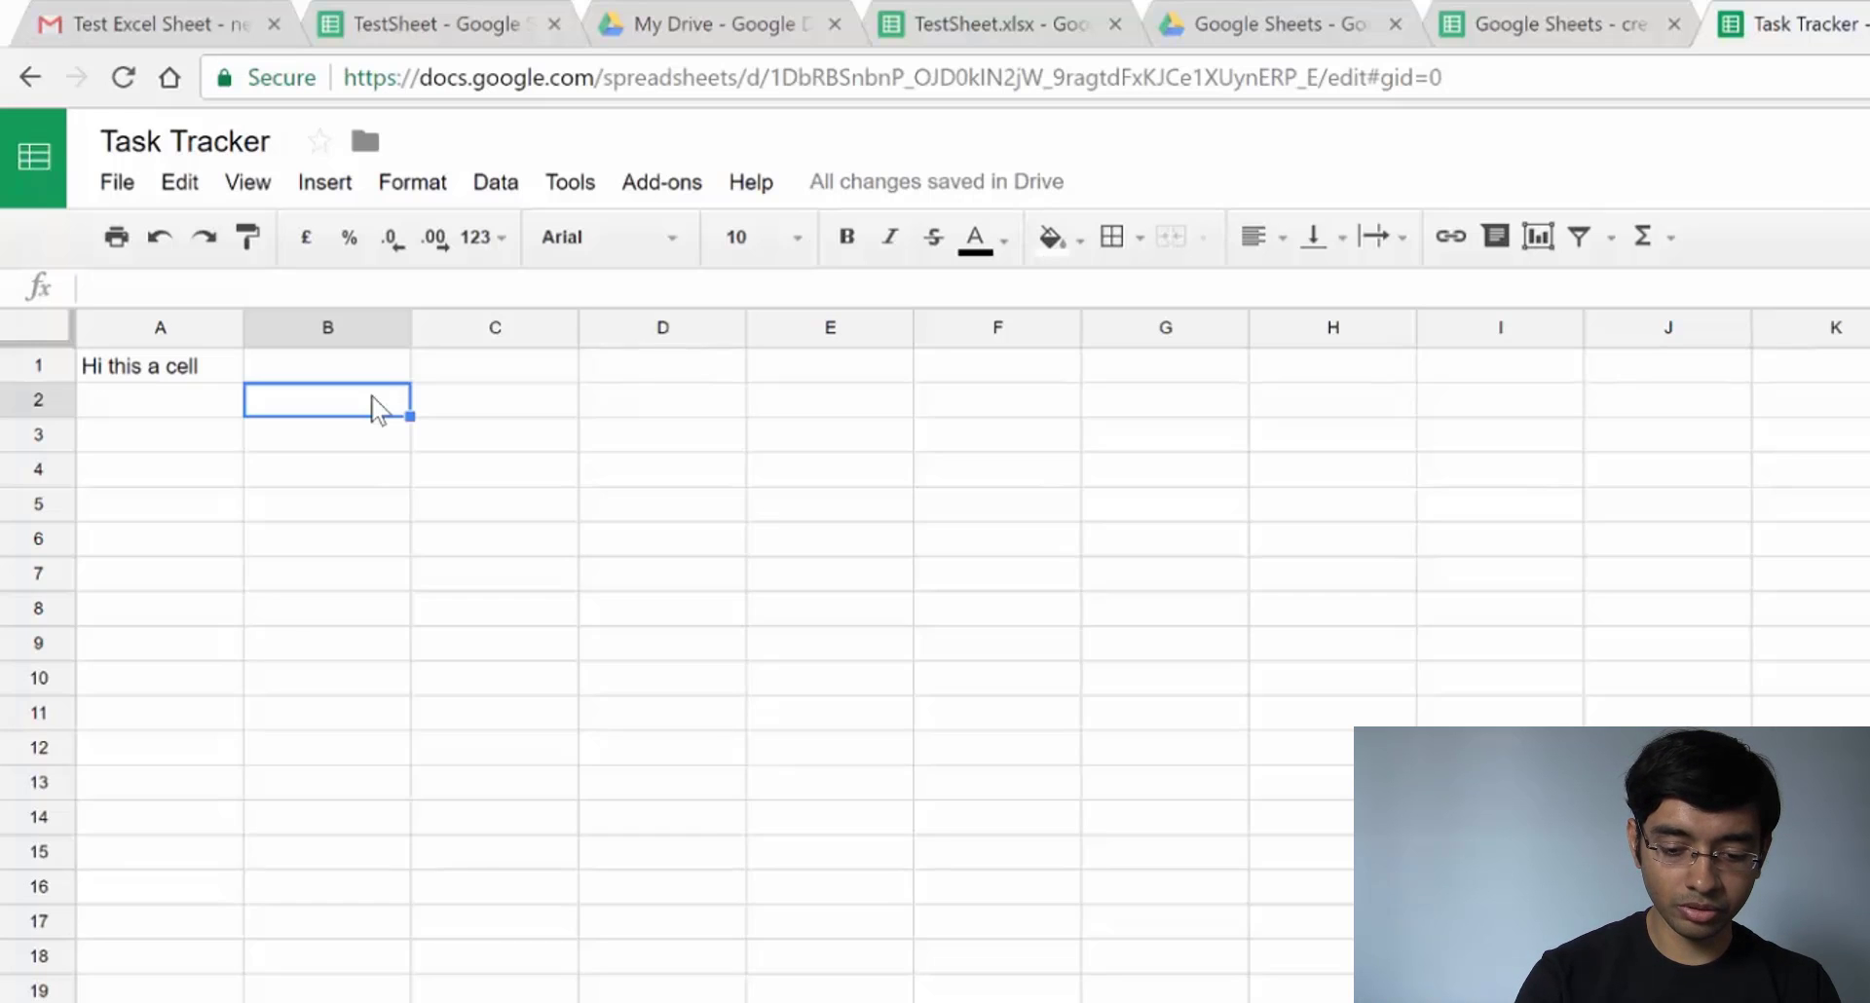
pyautogui.write('this is sec')
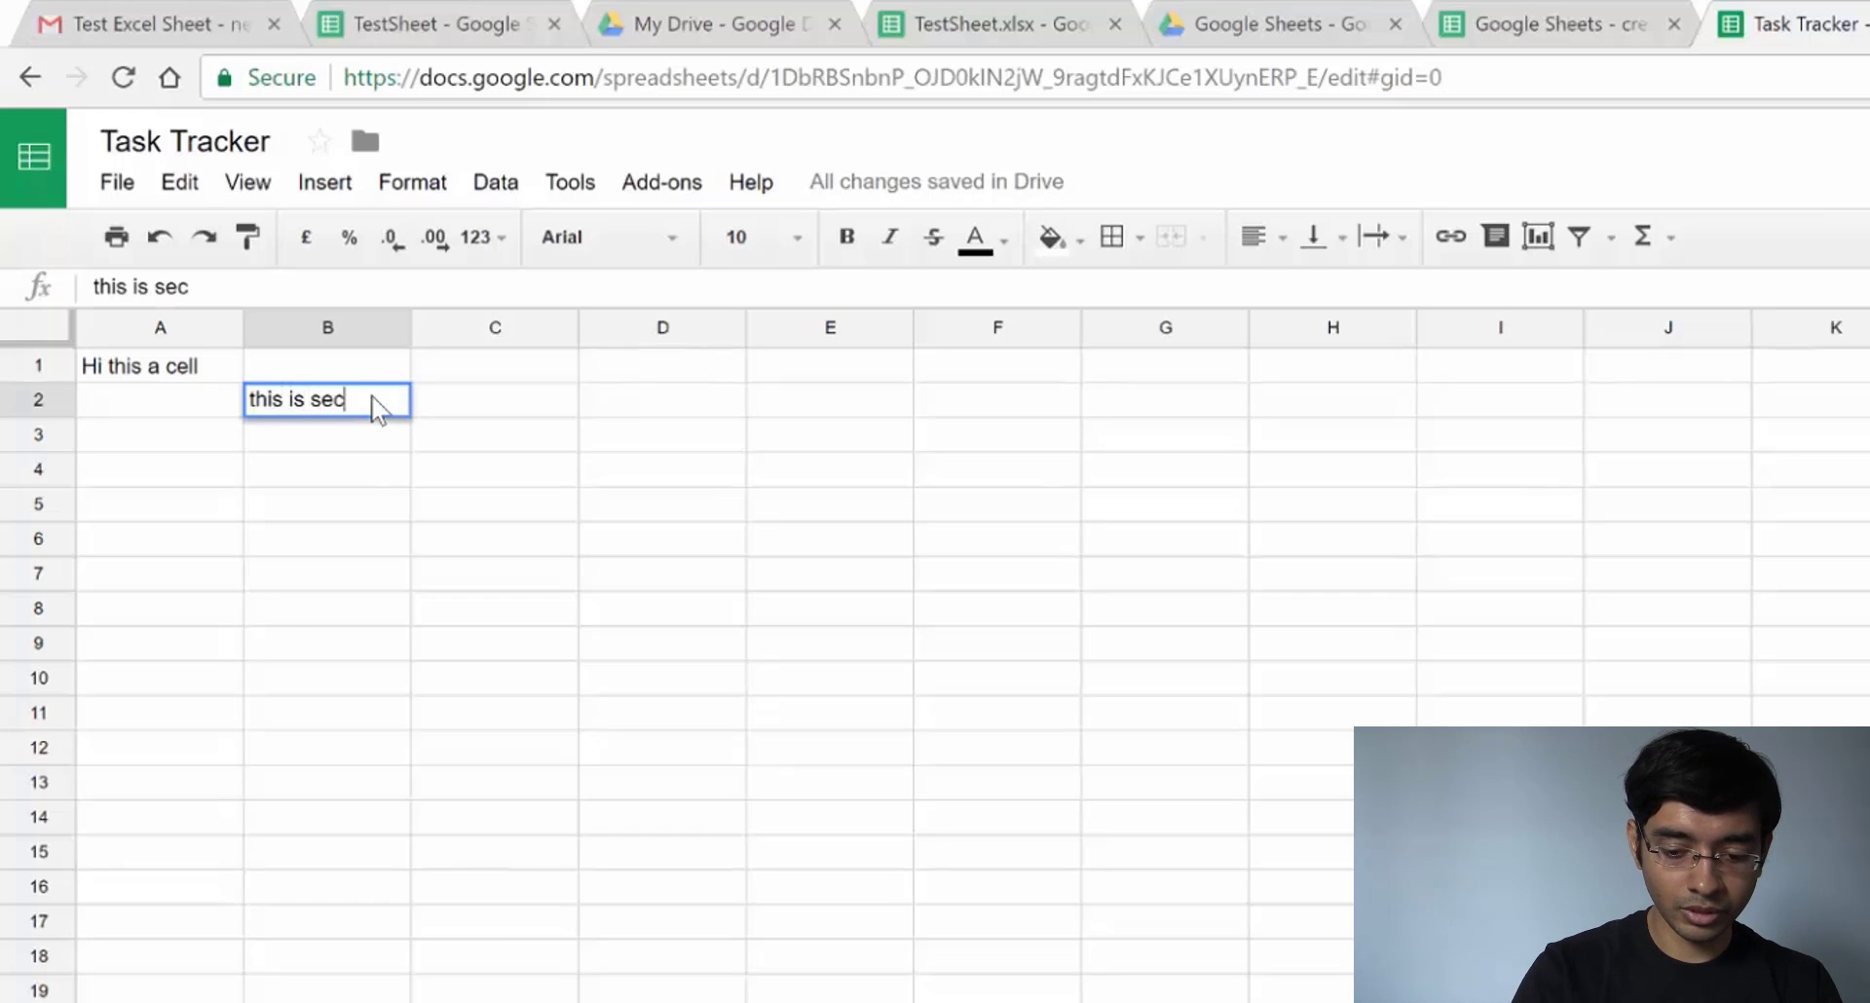
pyautogui.write('oond cell')
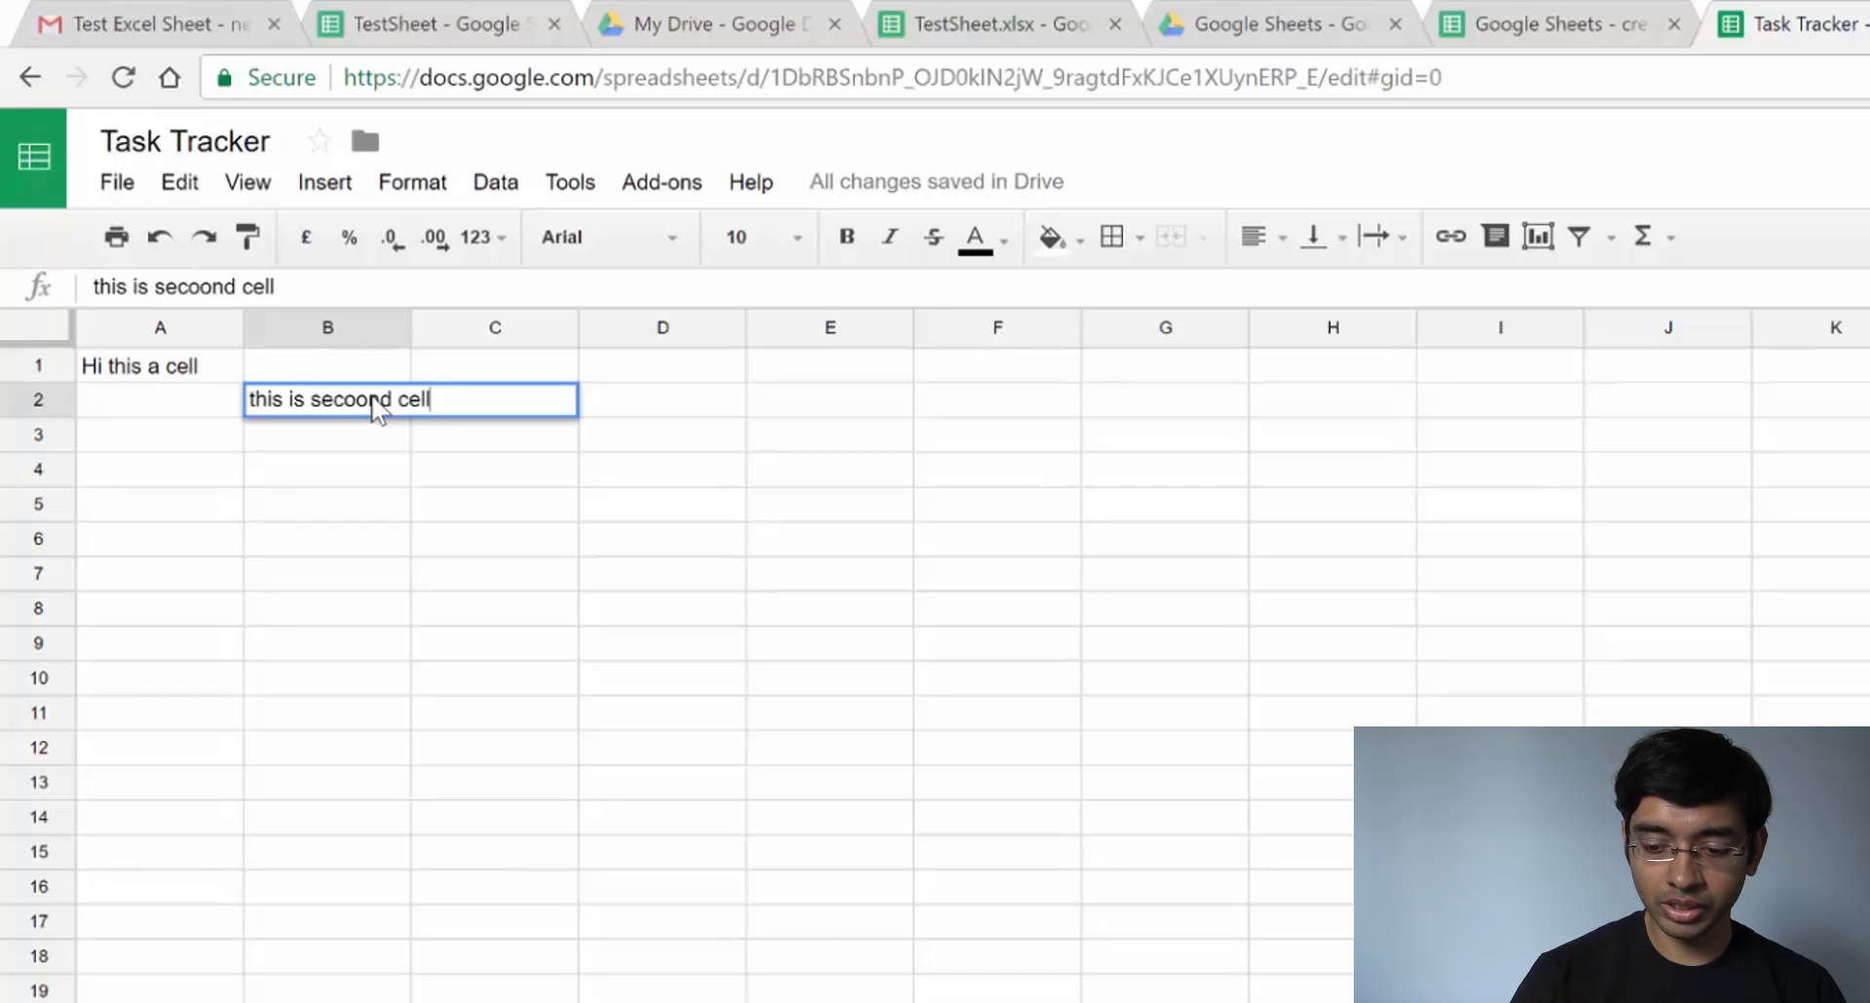
pyautogui.press('Return')
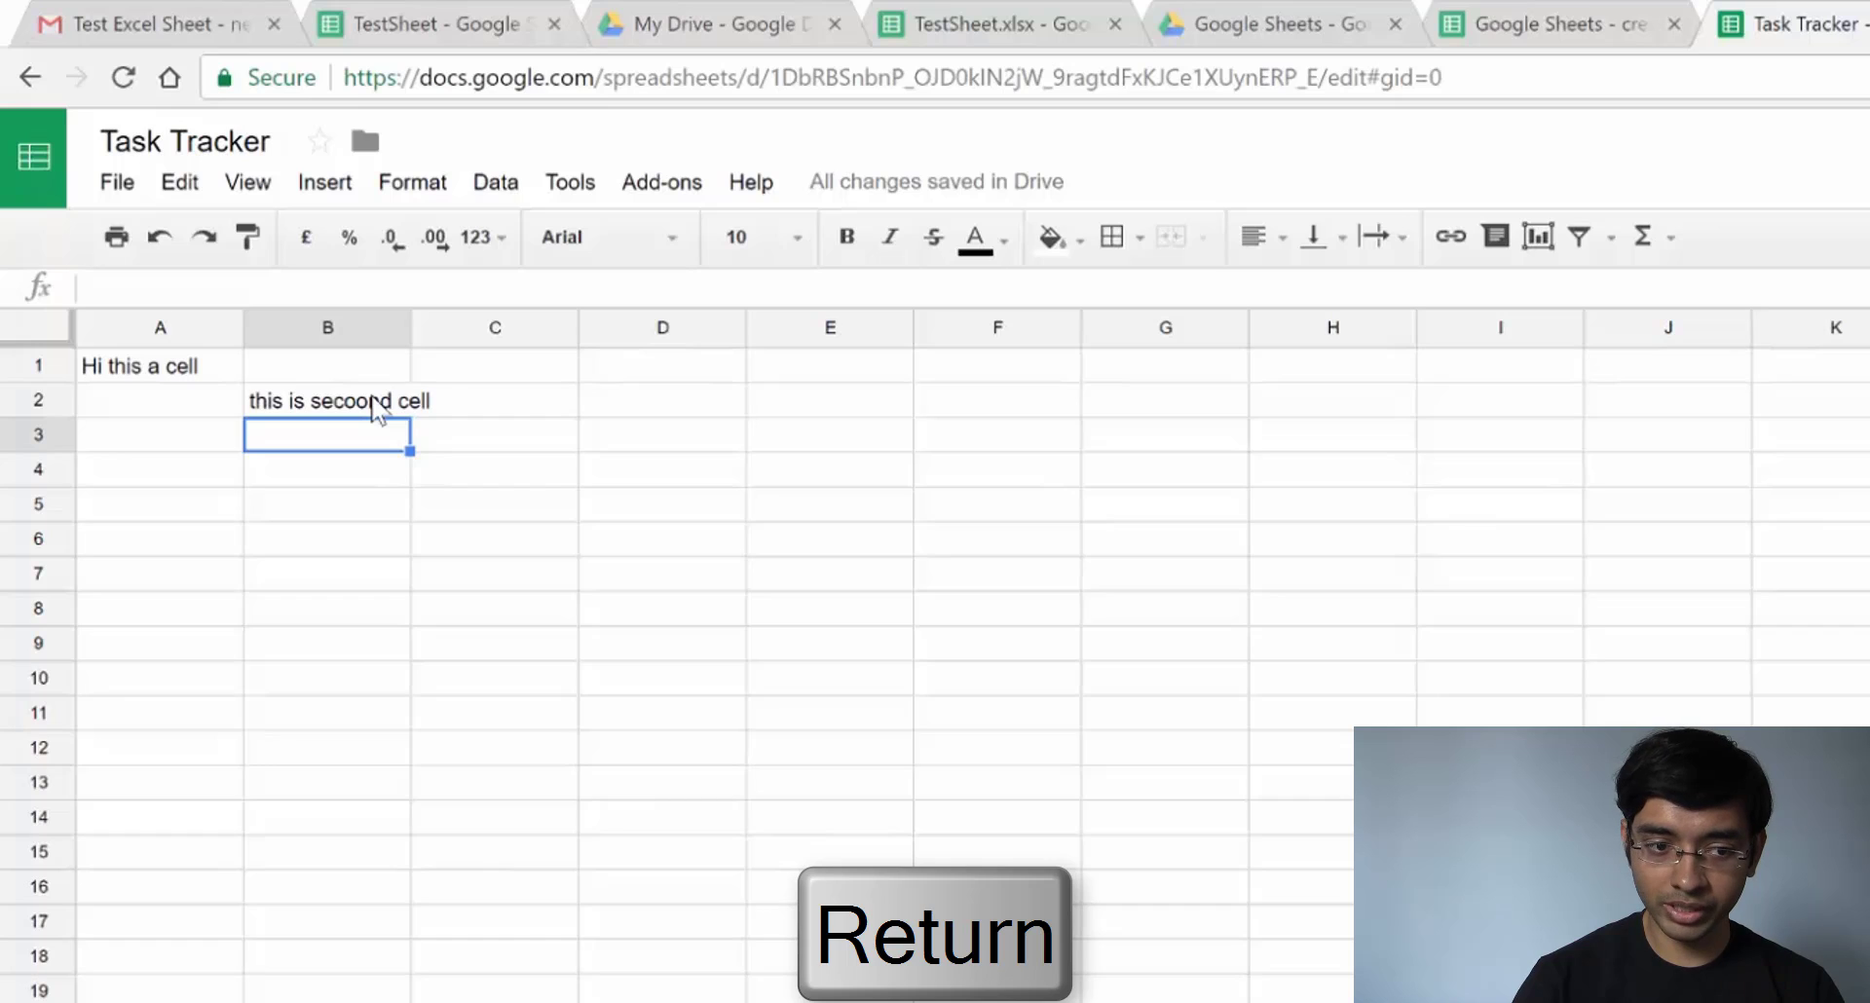
# Move the cell selection down to B4, across row 4 to E4 and back to D4
pyautogui.press('Return')
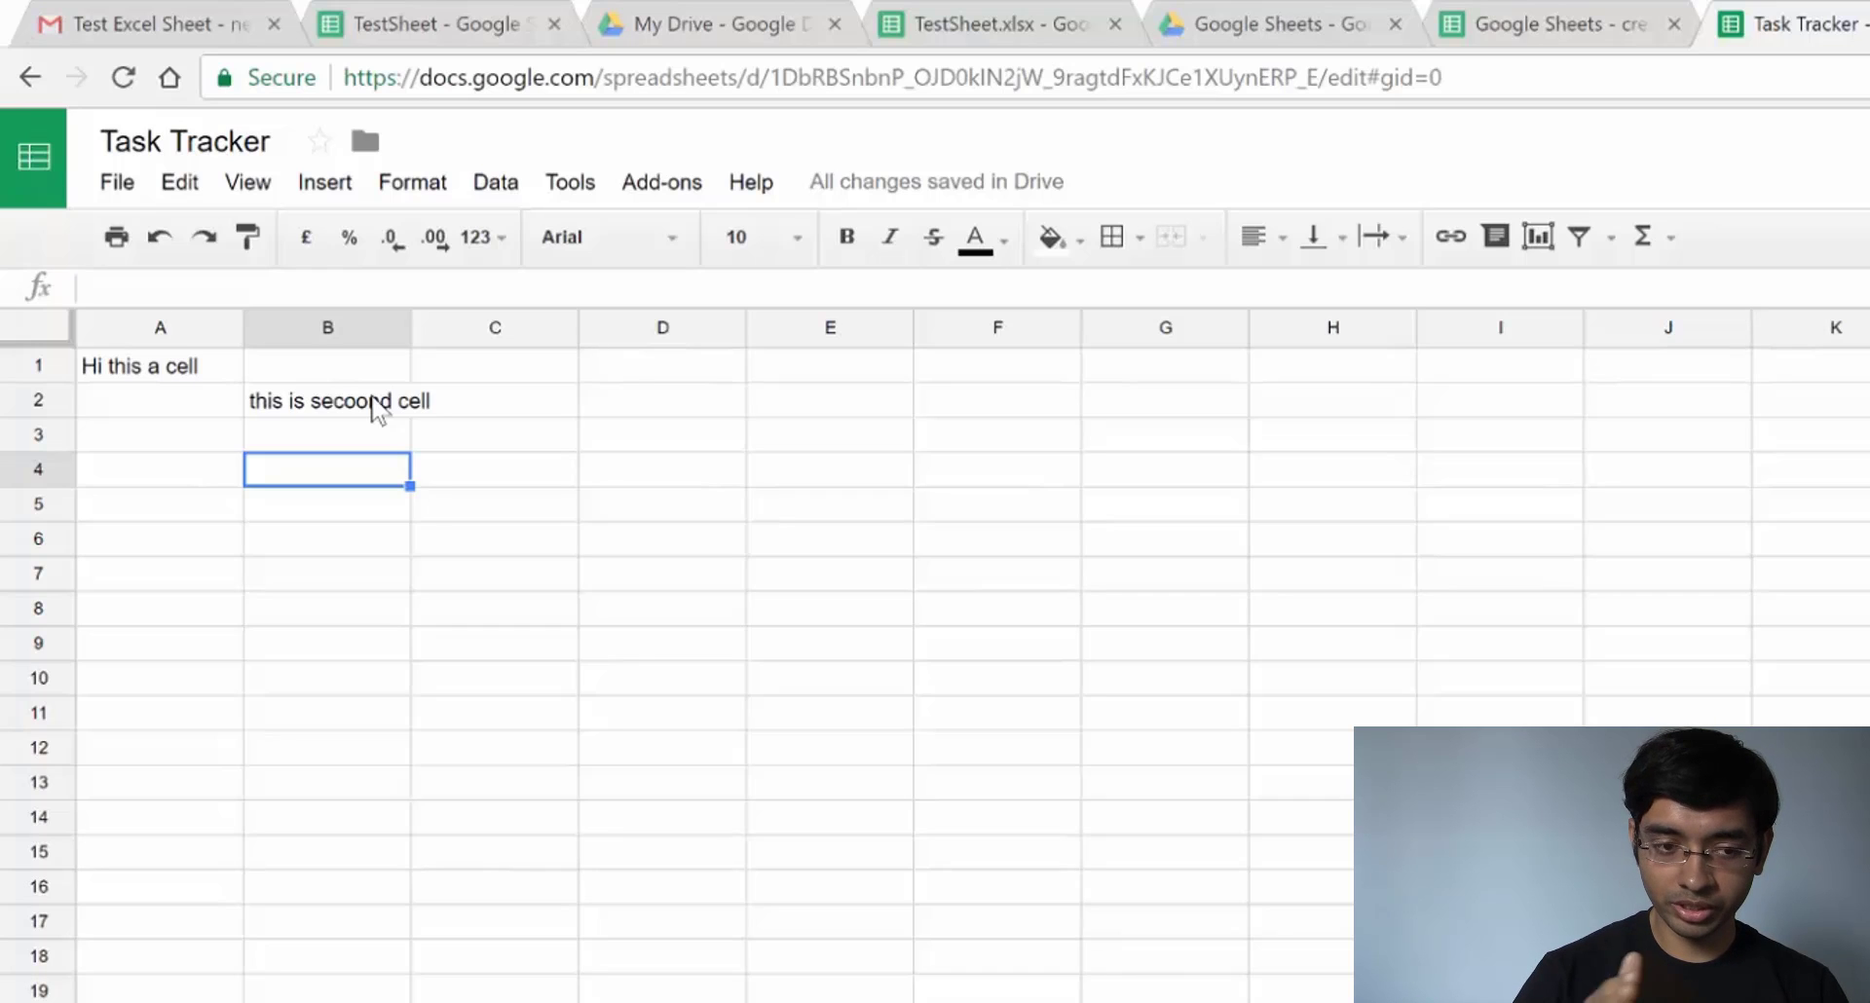
pyautogui.press('Right')
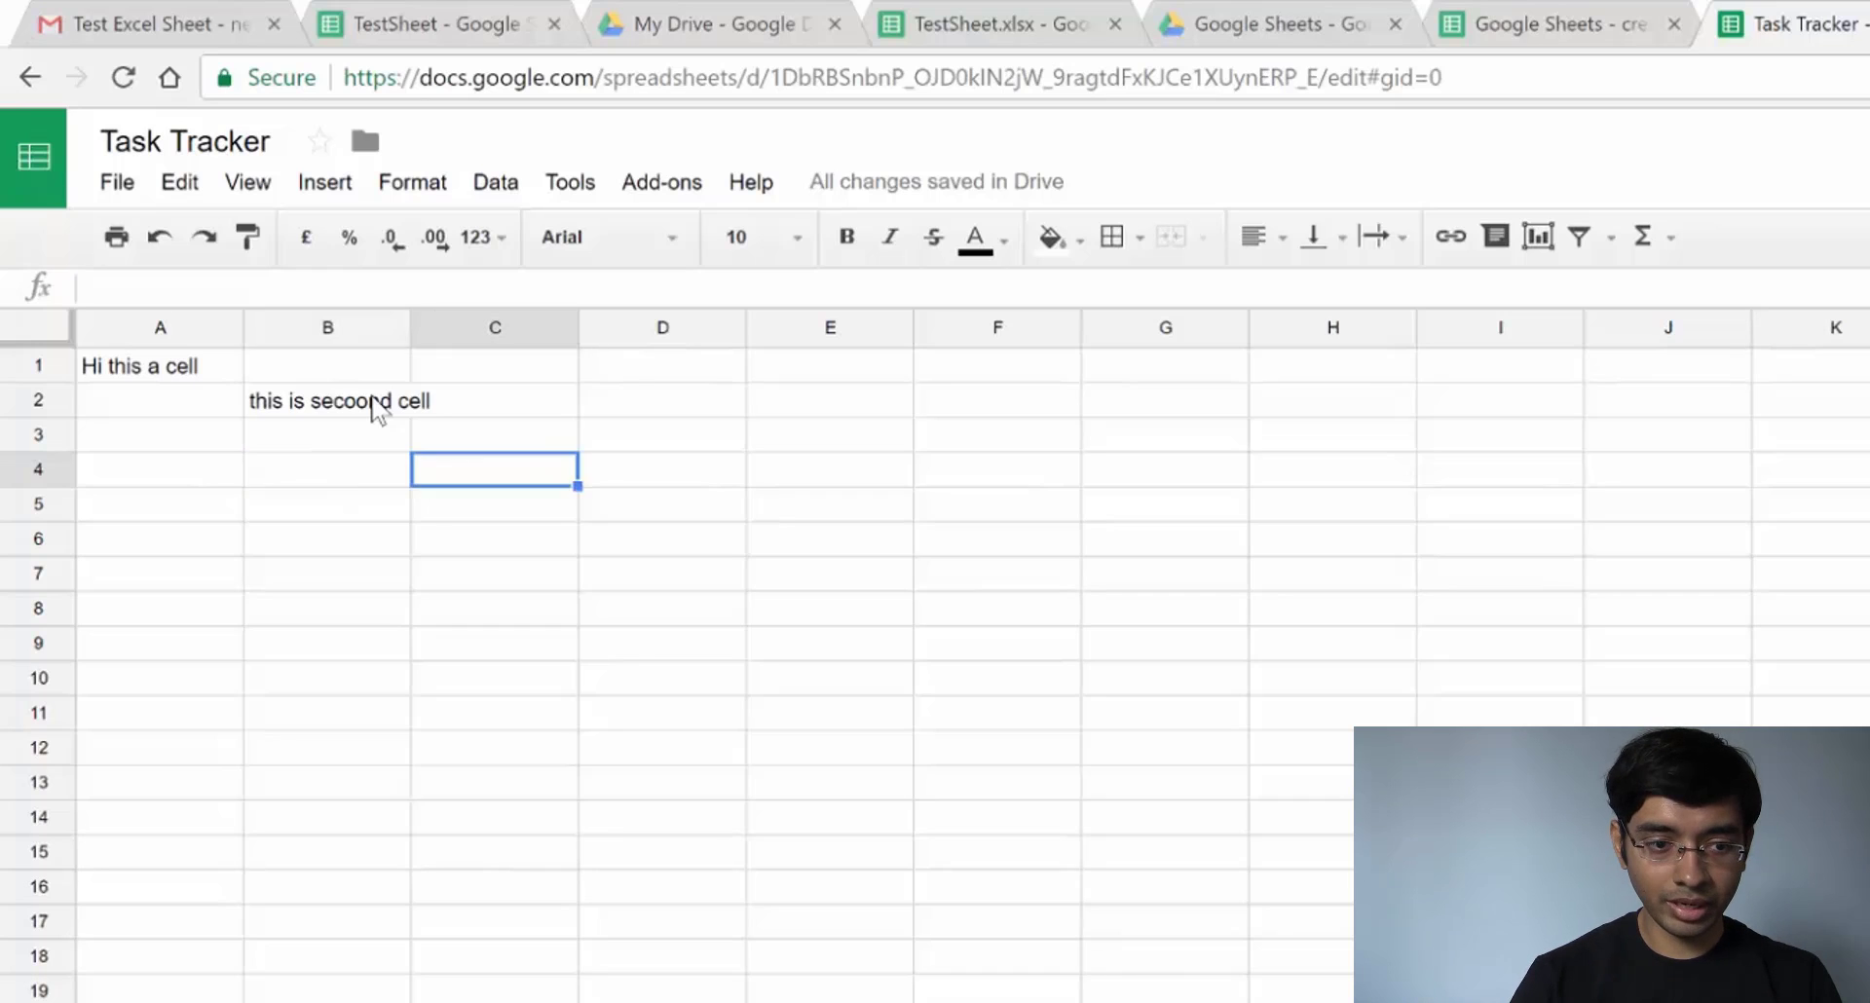
pyautogui.press('Tab')
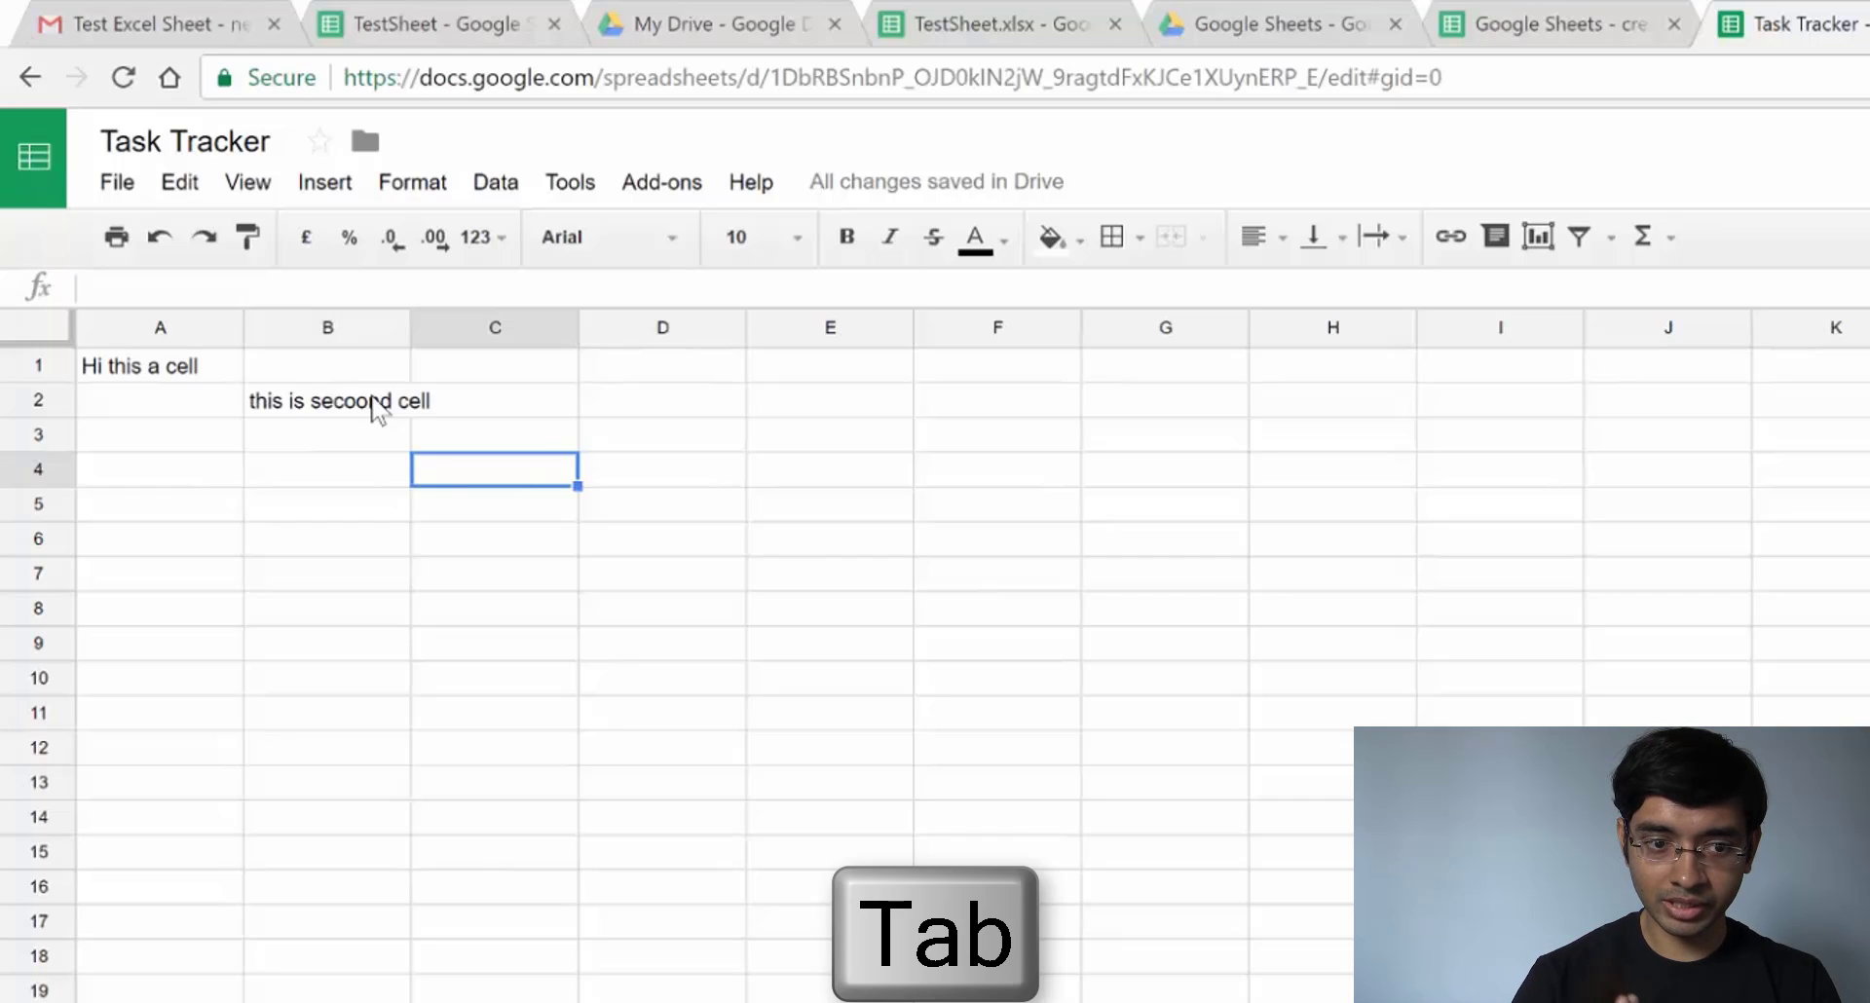
pyautogui.press('Tab')
pyautogui.press('Tab')
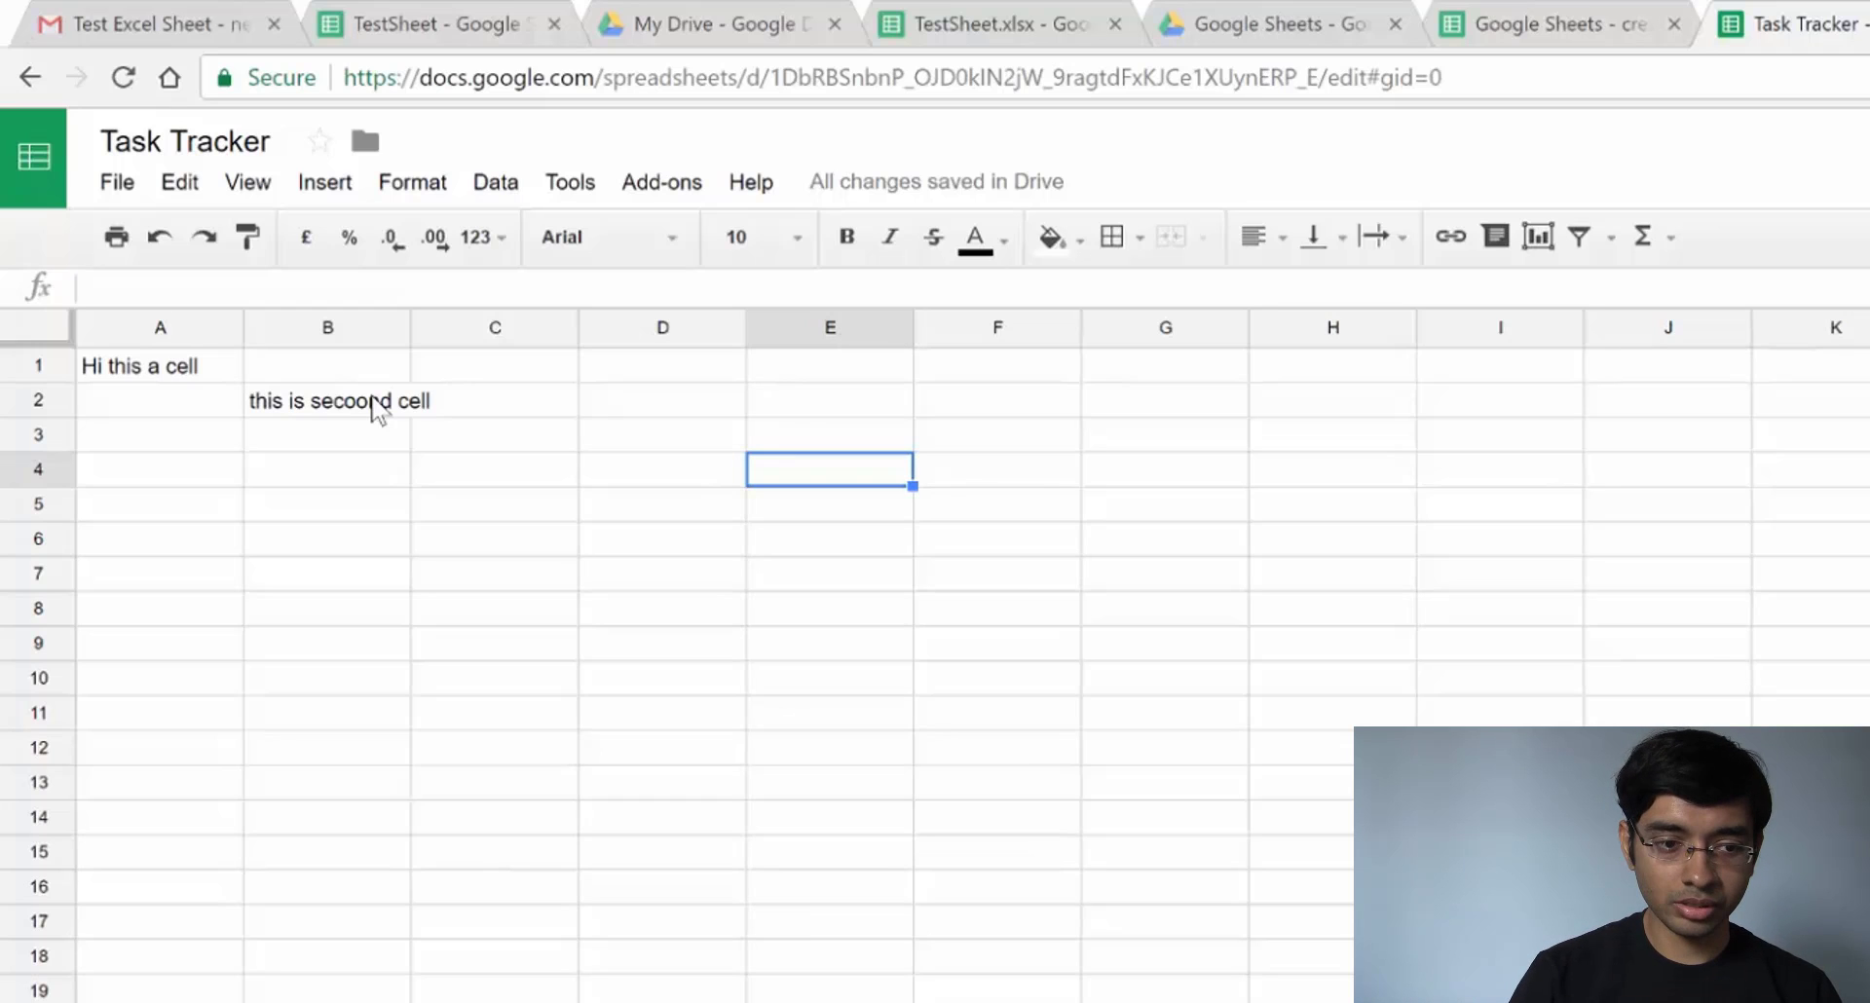
pyautogui.hotkey('shift', 'Tab')
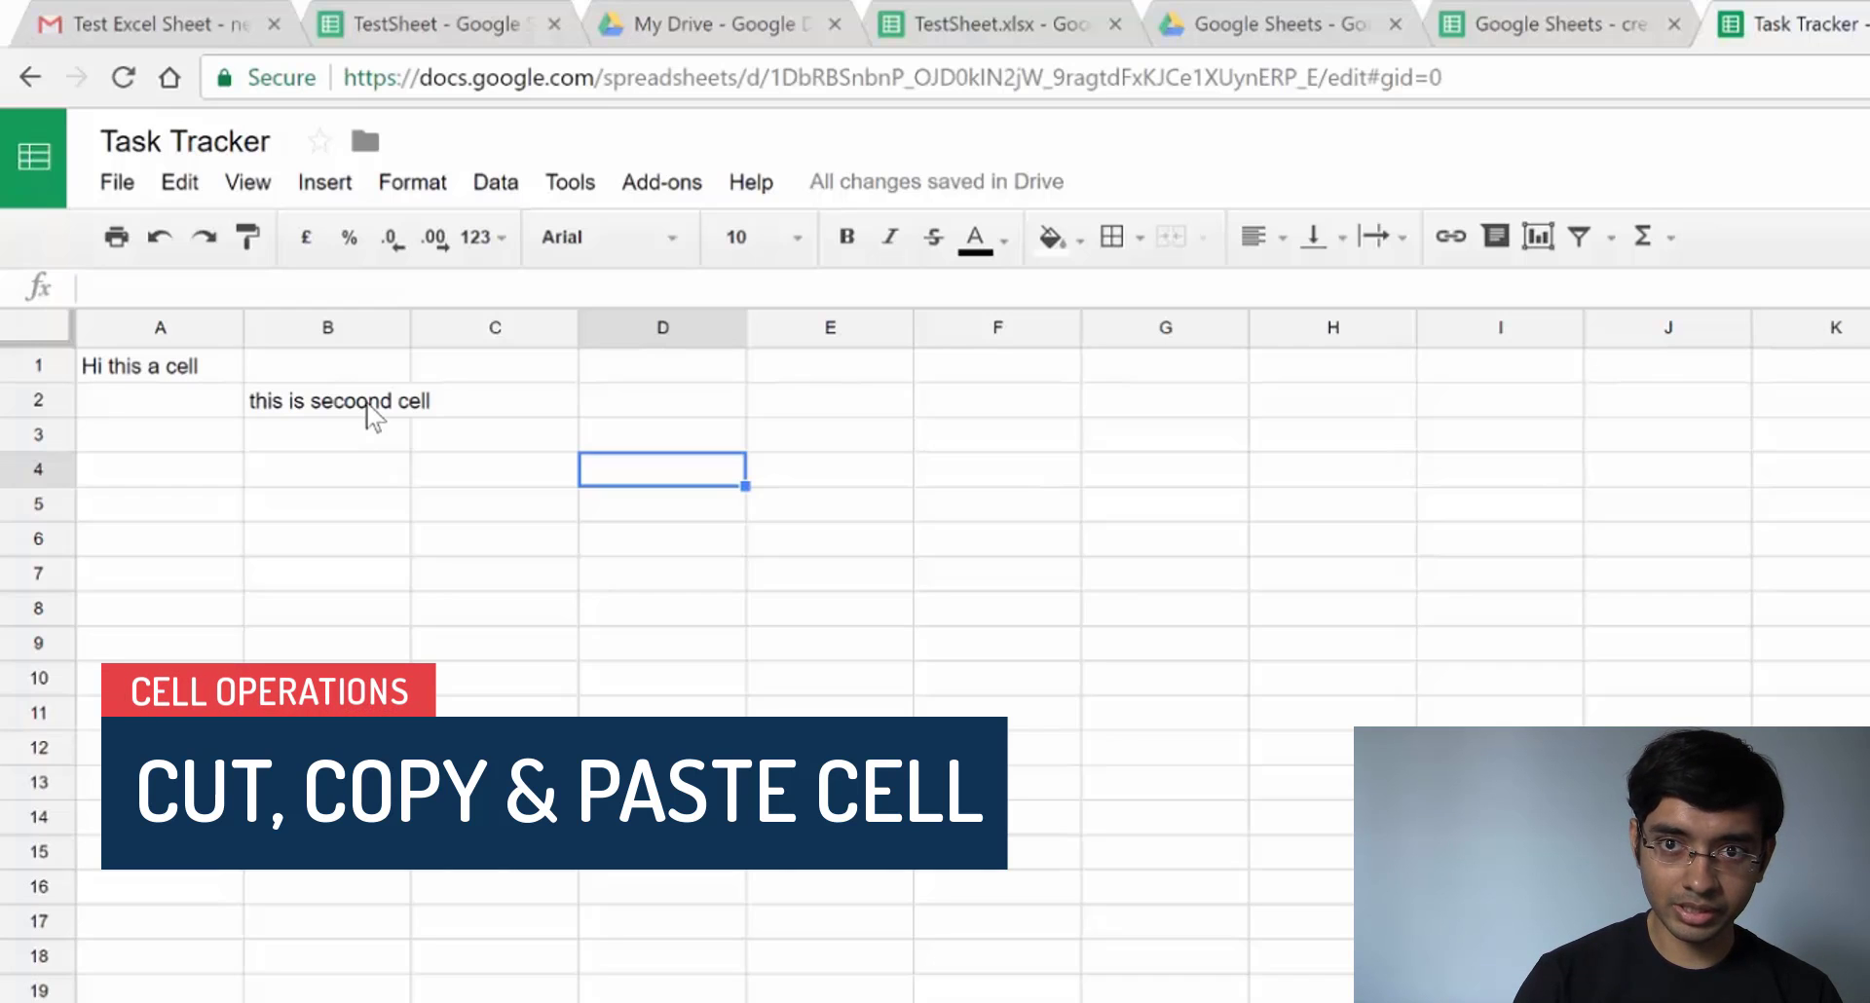
# Copy the contents of cell B2 into cell D4
pyautogui.click(368, 407)
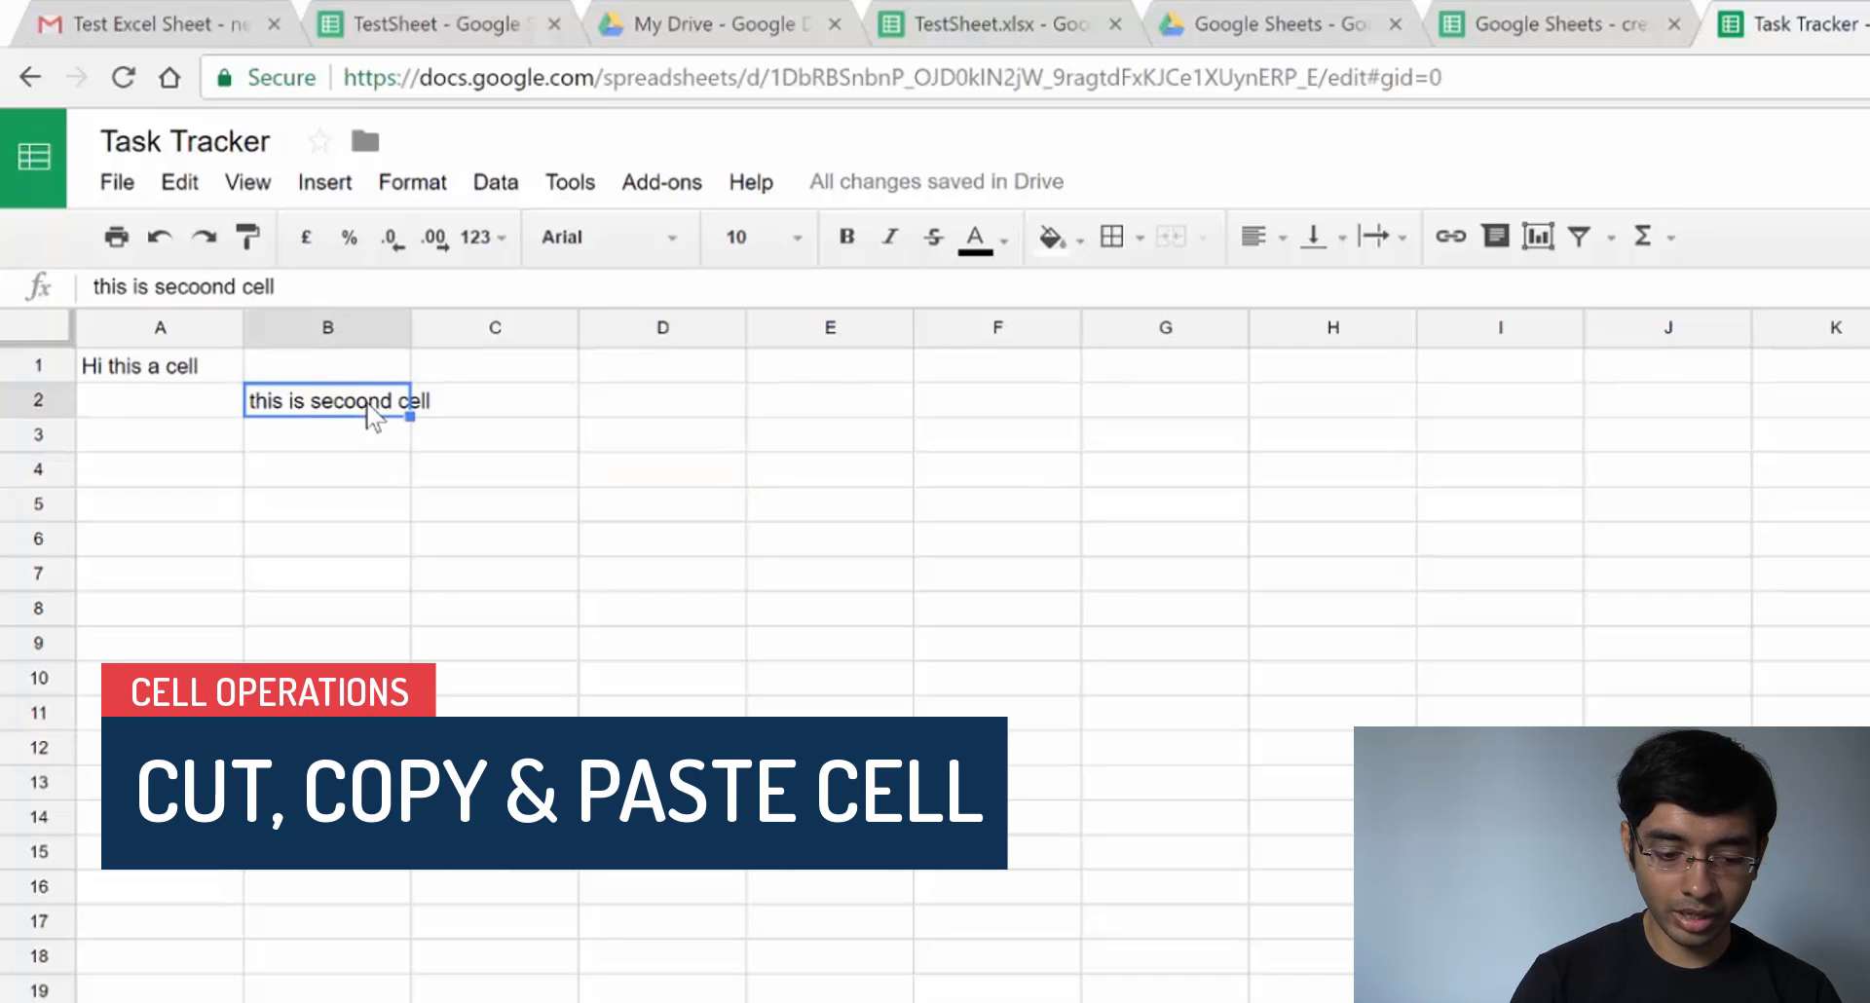
pyautogui.hotkey('ctrl', 'c')
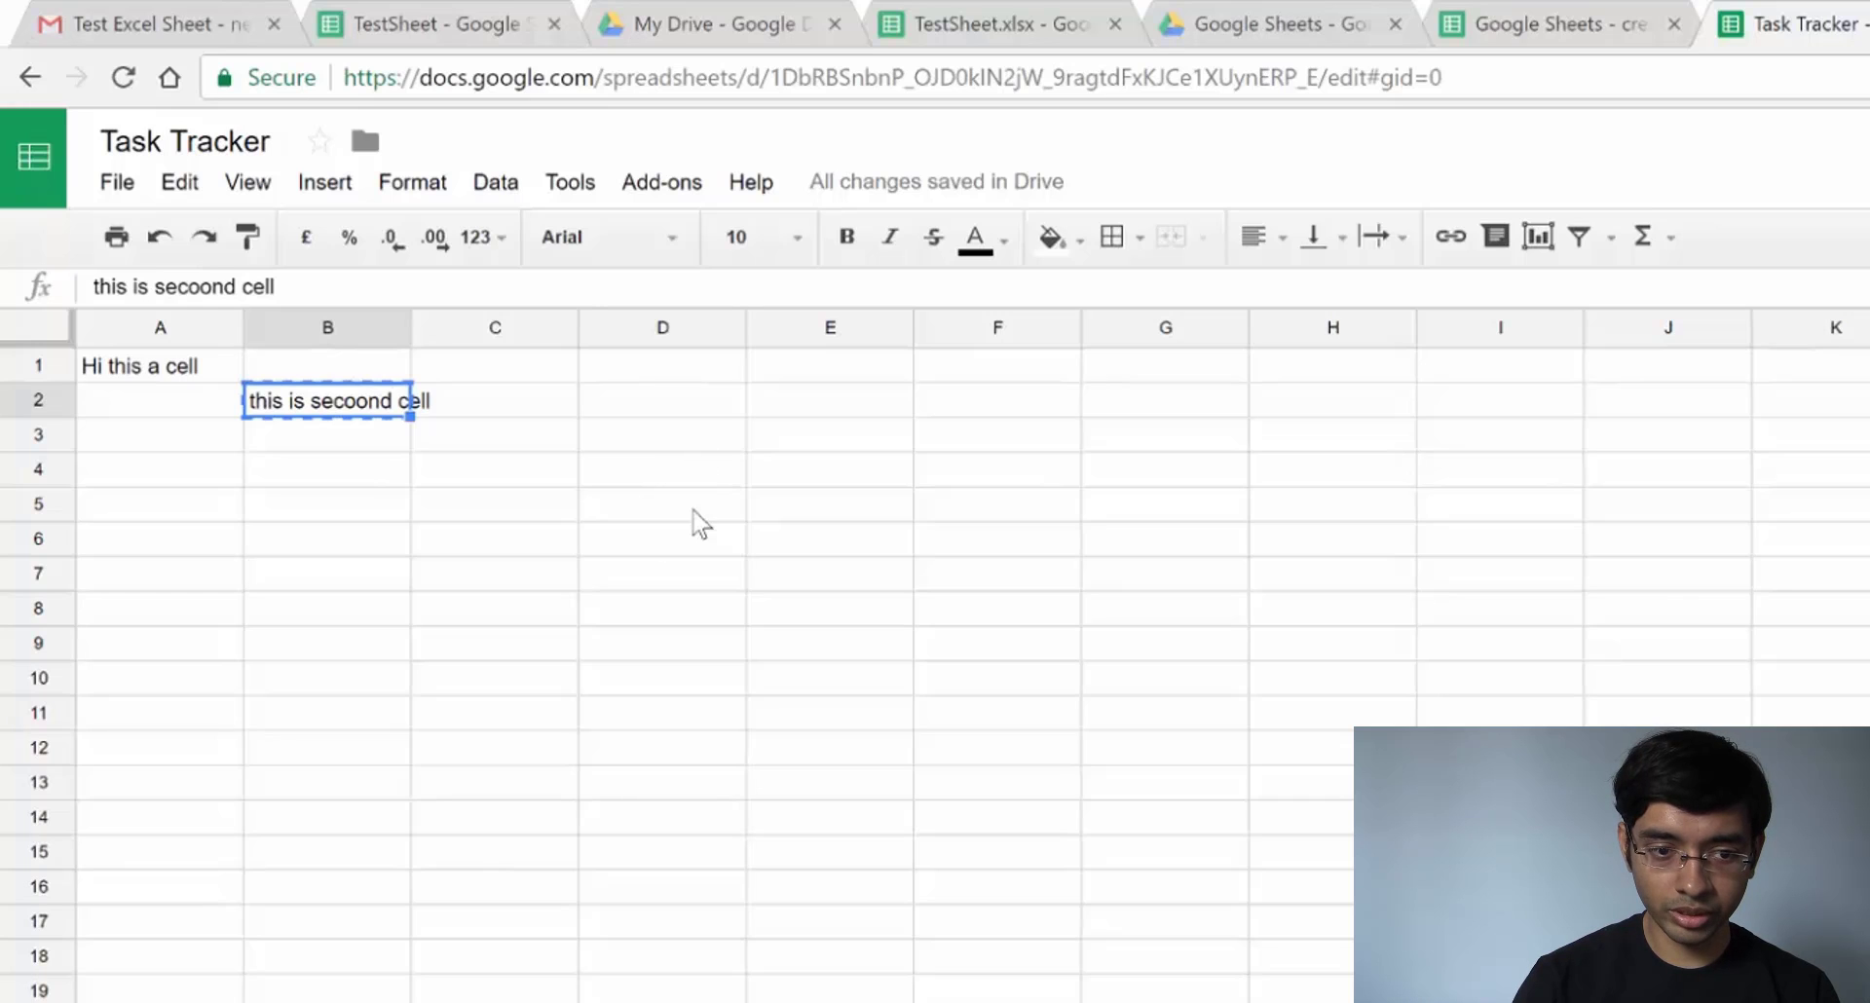
pyautogui.click(660, 473)
pyautogui.hotkey('ctrl', 'v')
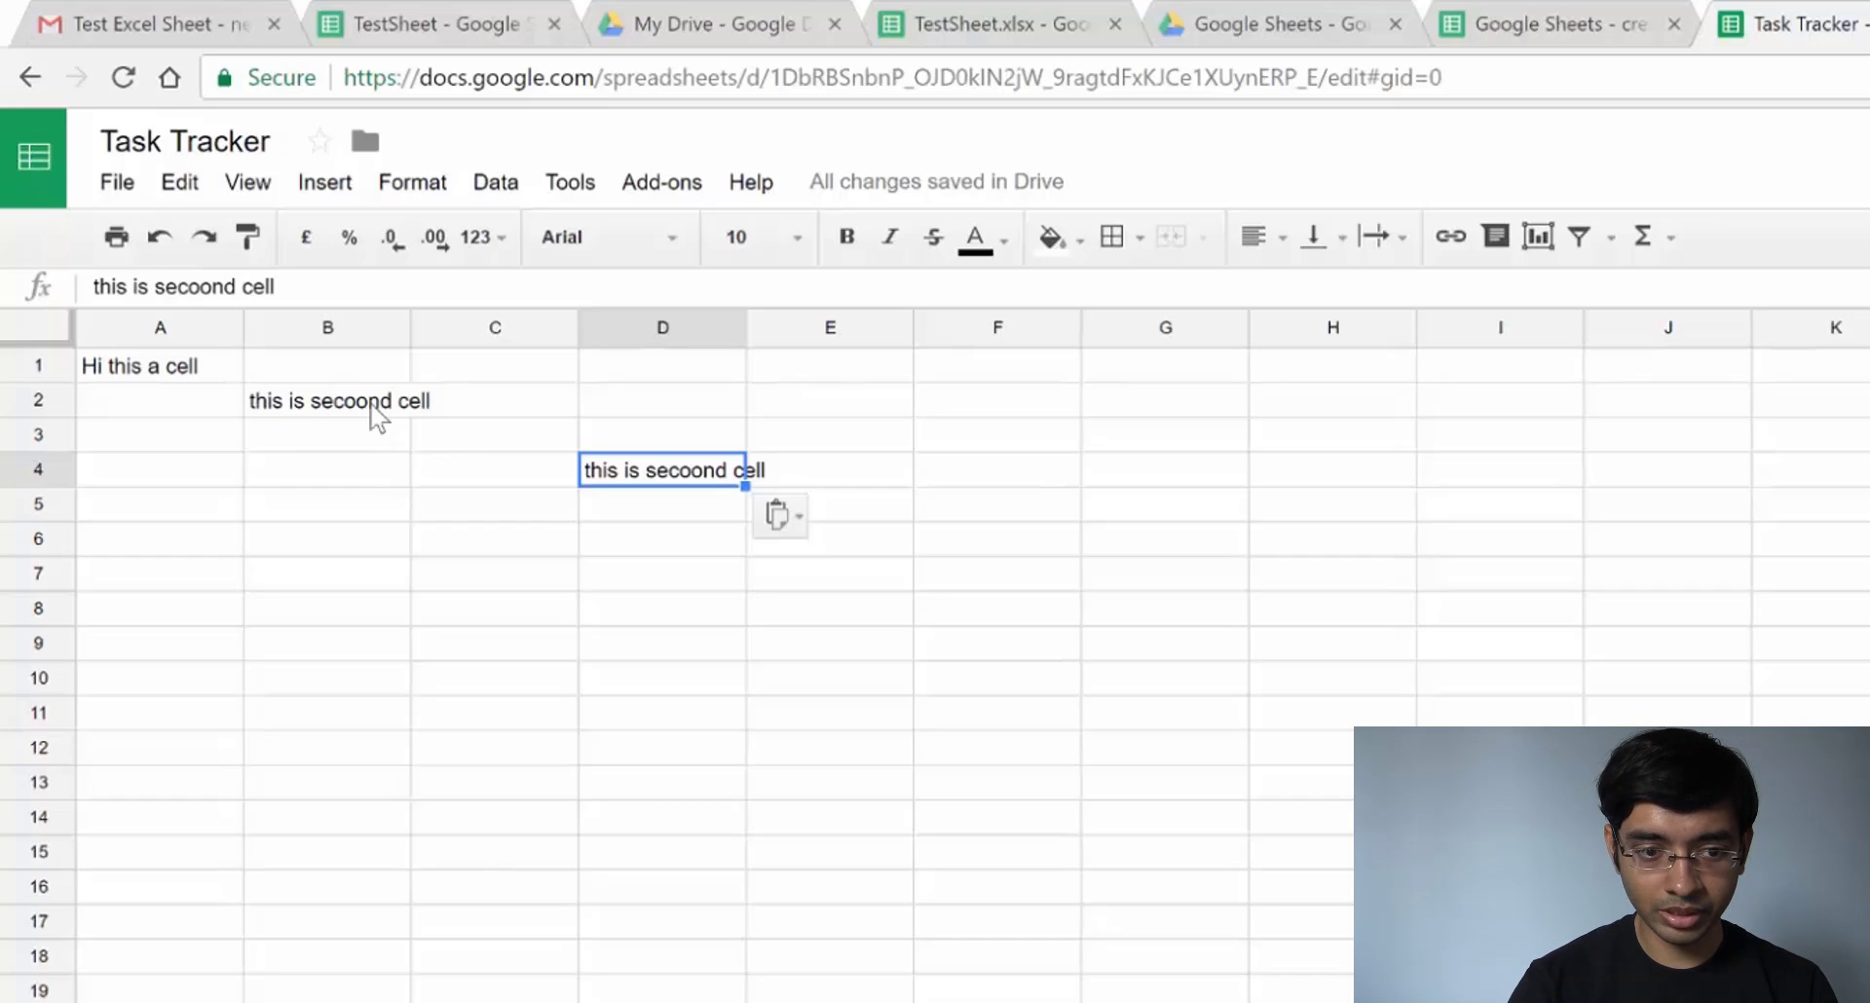
# Cut the contents of cell D4 and paste them into cell A3
pyautogui.hotkey('ctrl', 'x')
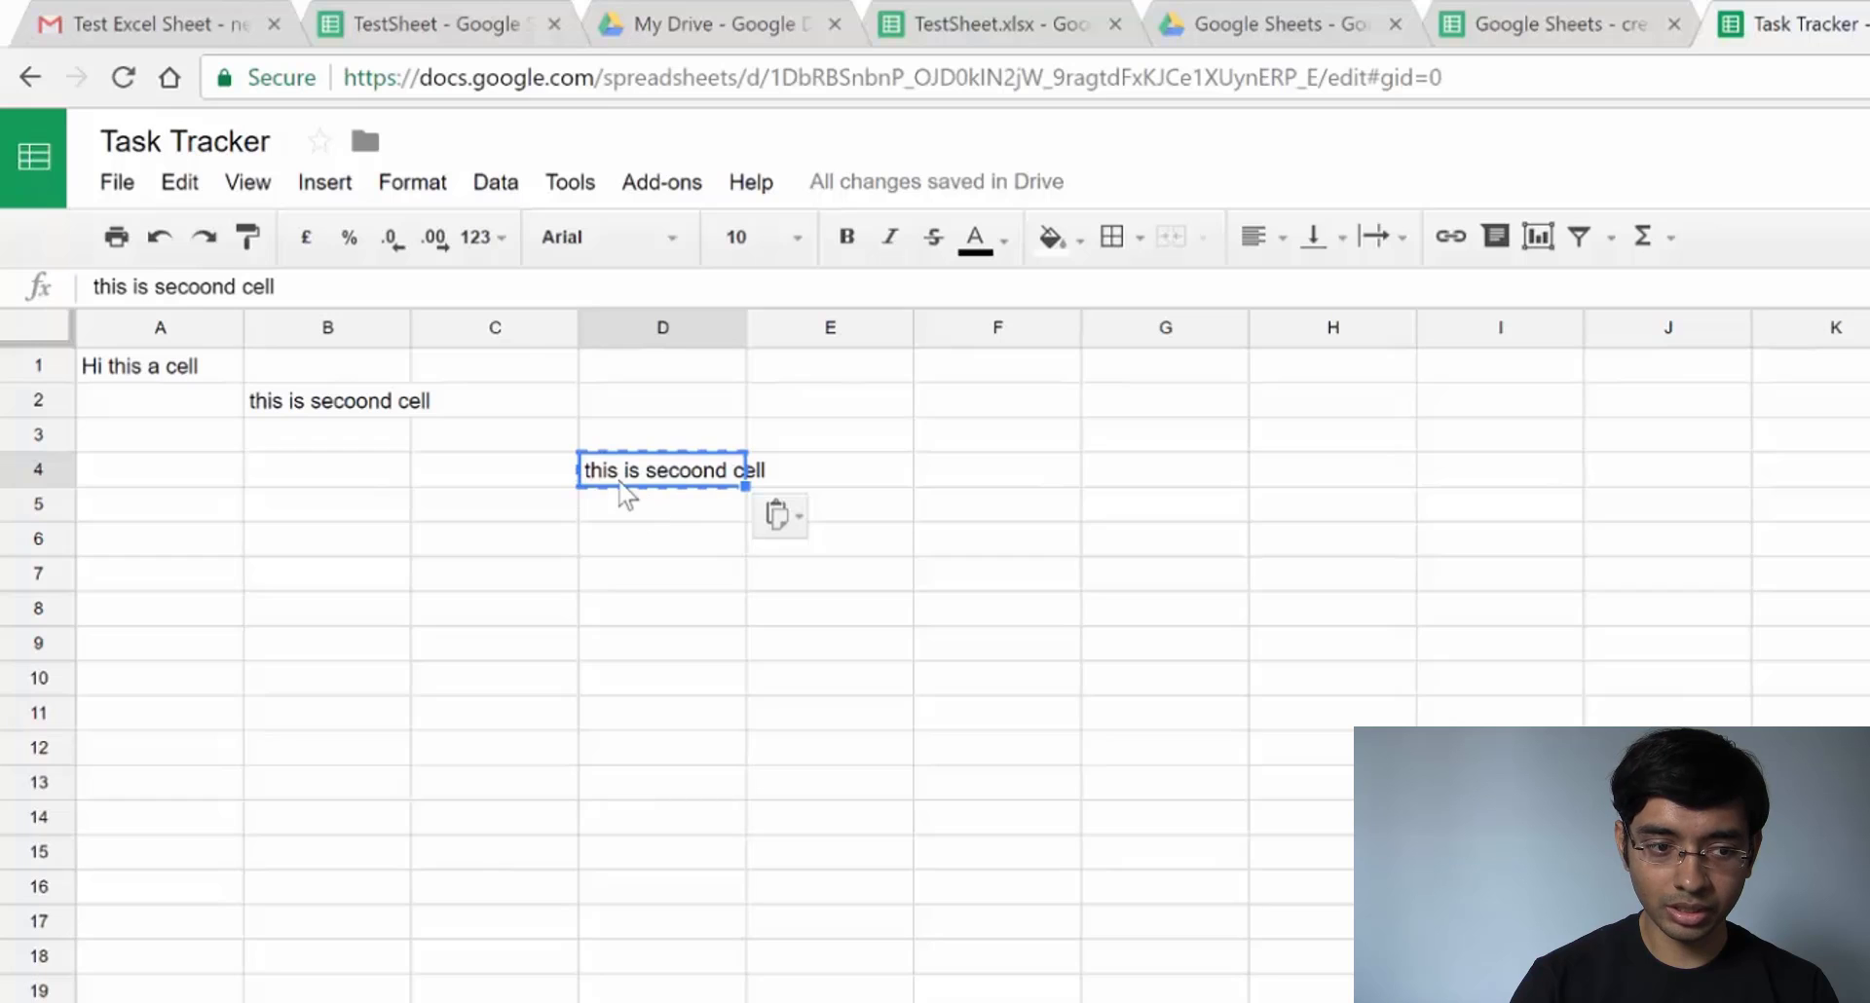
pyautogui.click(175, 448)
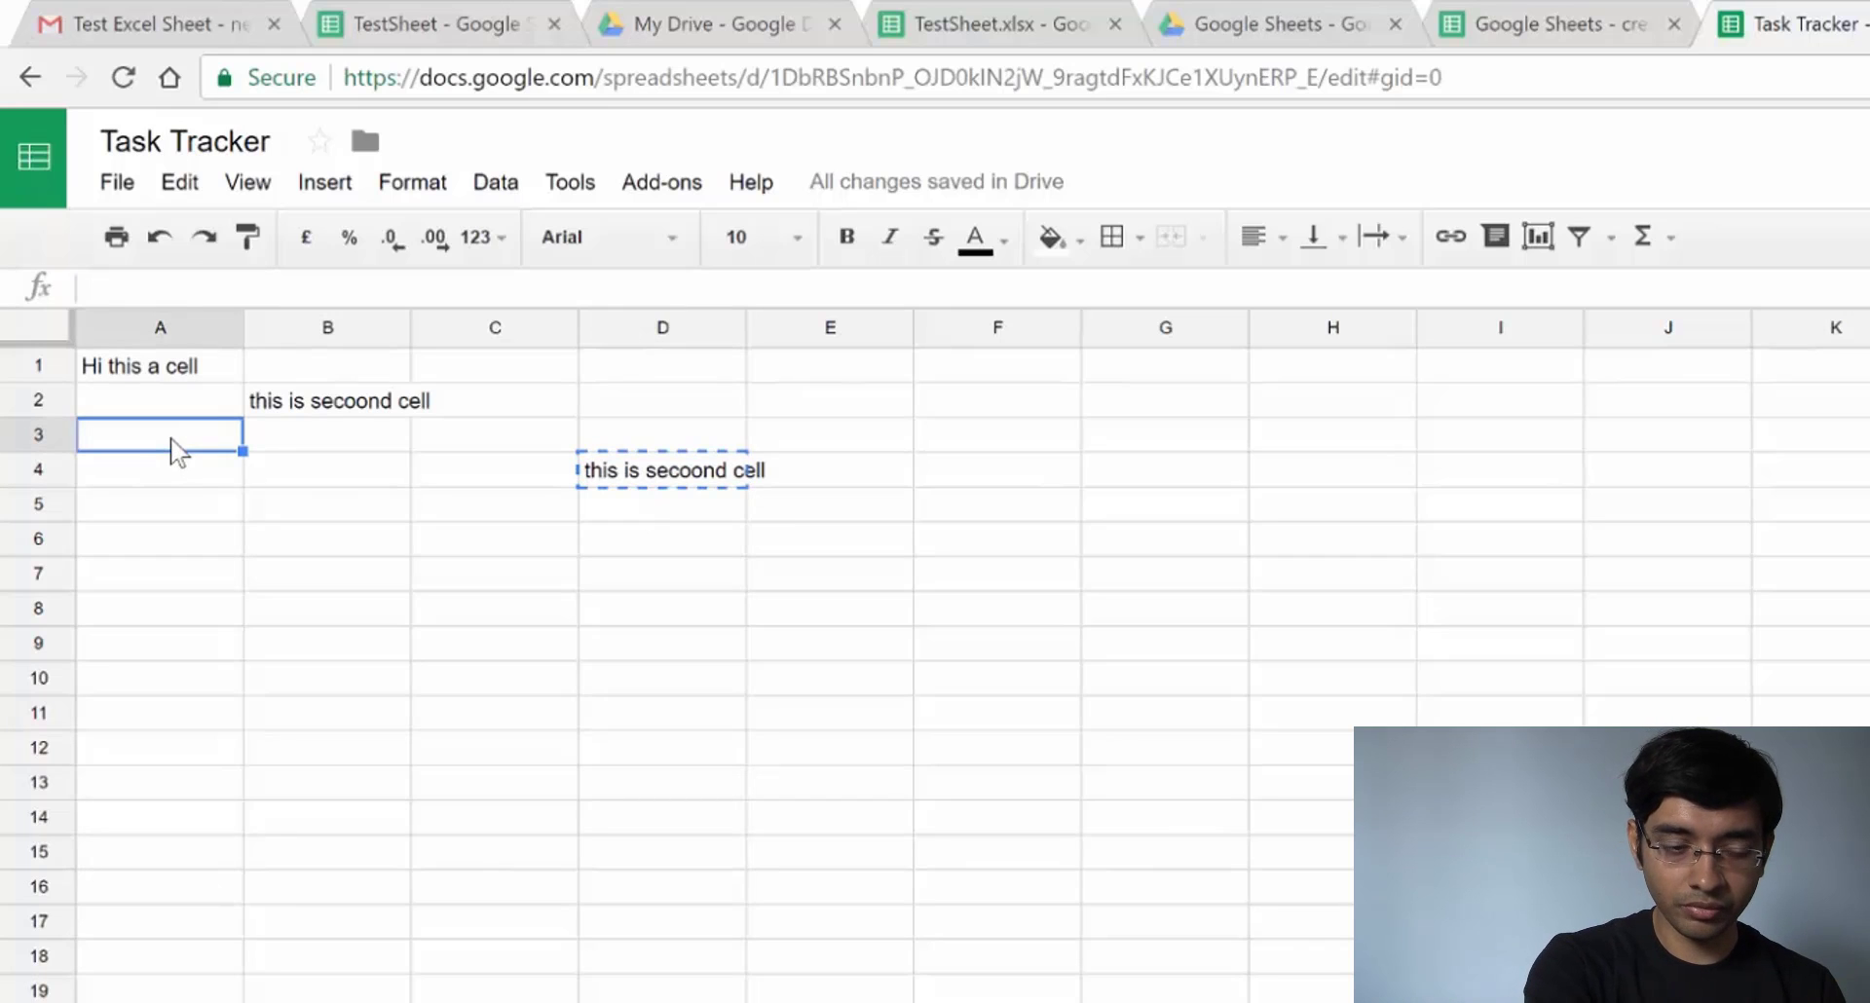
pyautogui.hotkey('ctrl', 'v')
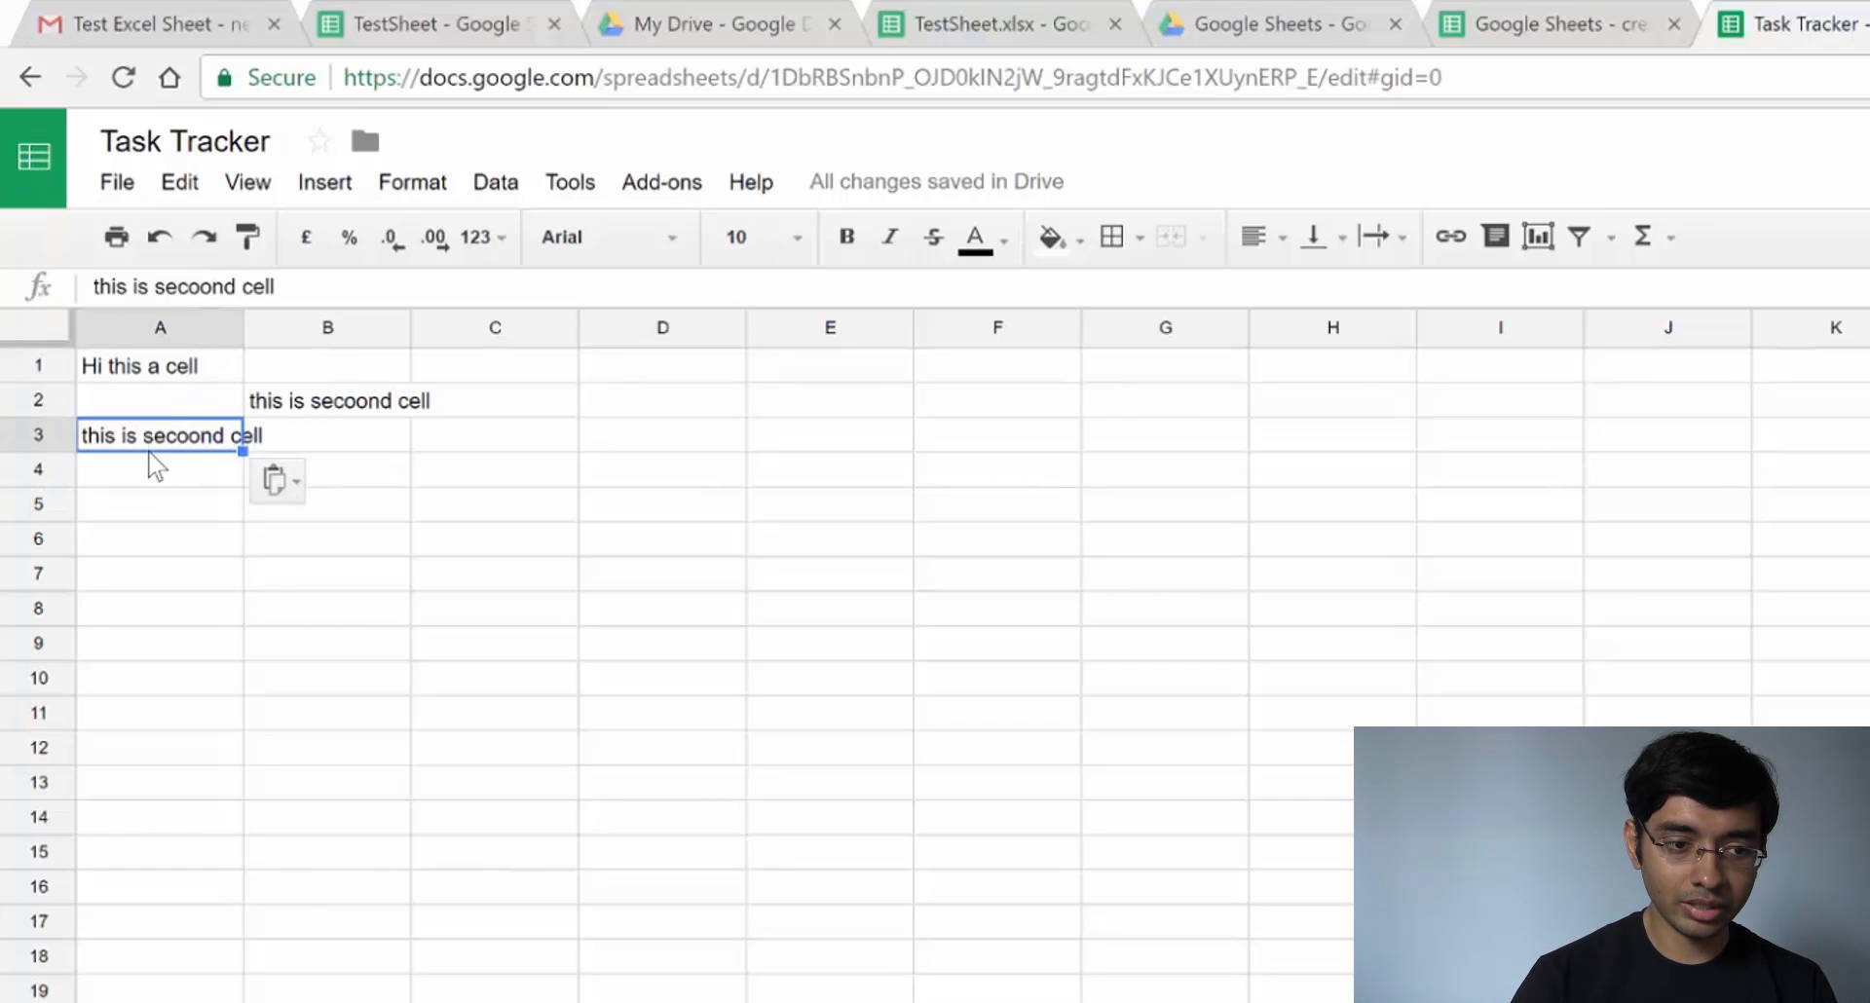
# Examine the full extent of the sheet, down to the last row and across to the last column, and return to its beginning
pyautogui.click(821, 477)
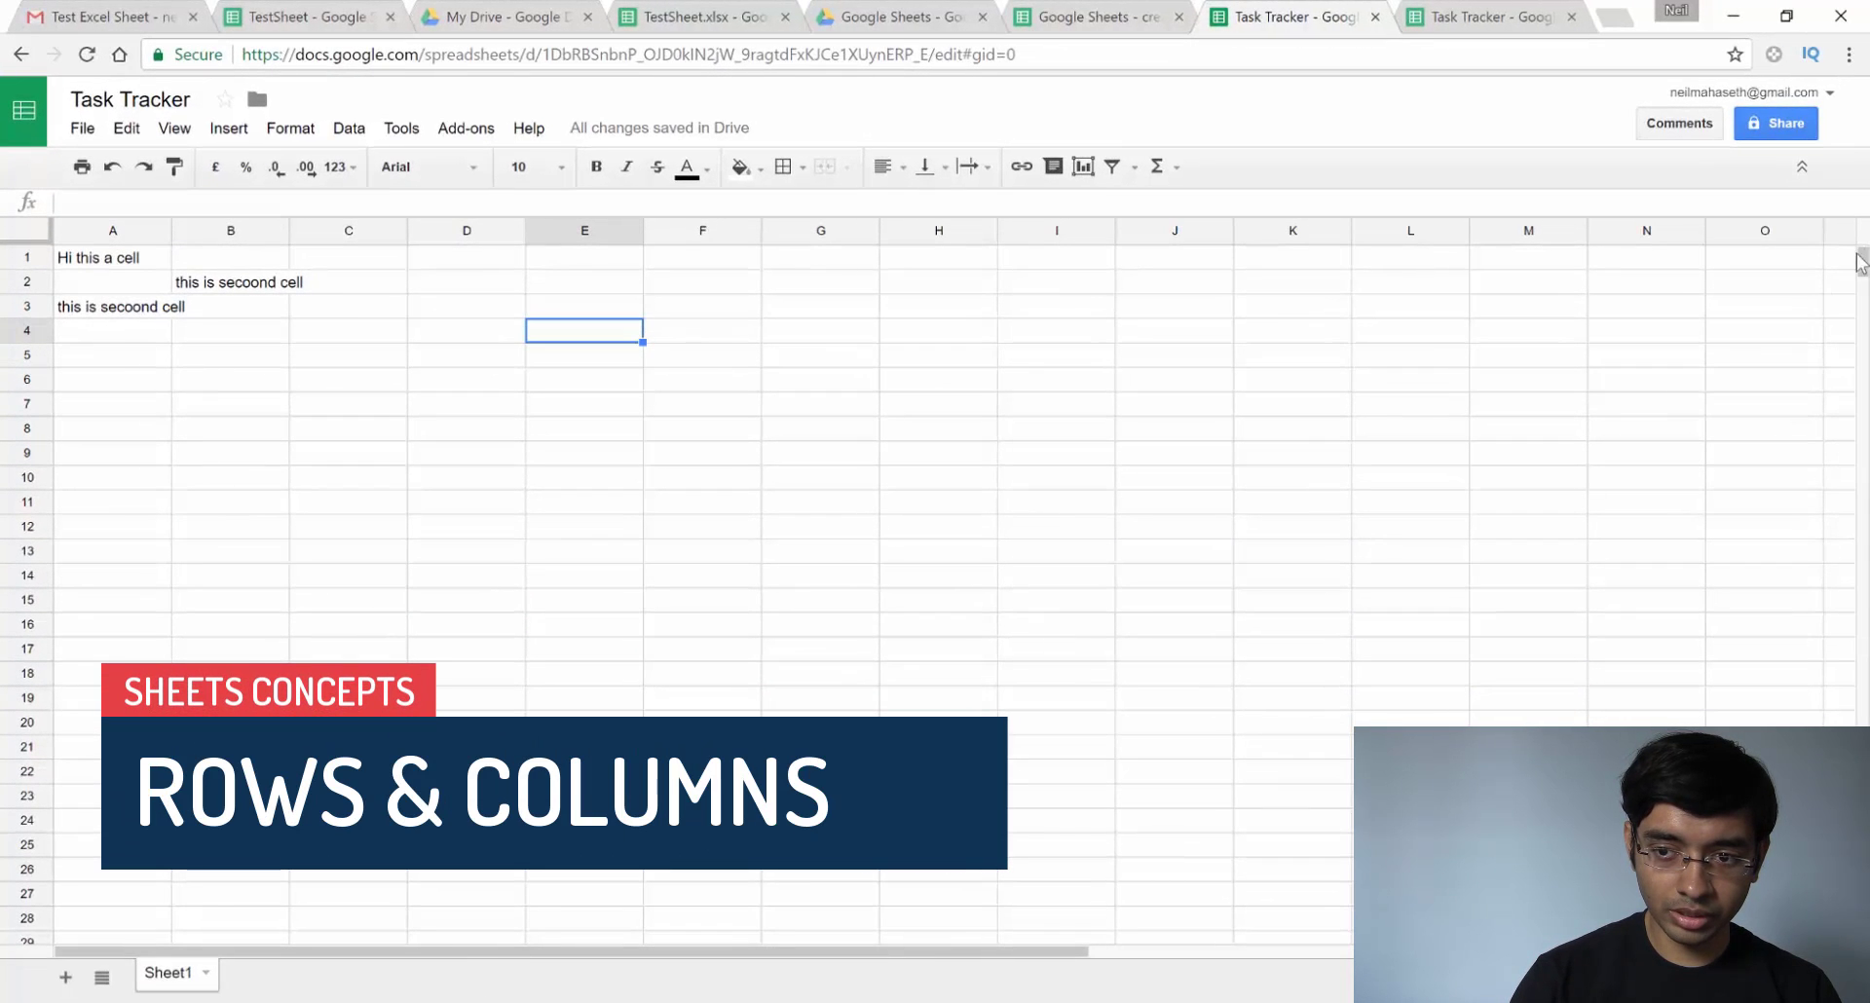
pyautogui.moveTo(1863, 255); pyautogui.dragTo(1863, 530)
pyautogui.moveTo(1863, 784); pyautogui.dragTo(1863, 937)
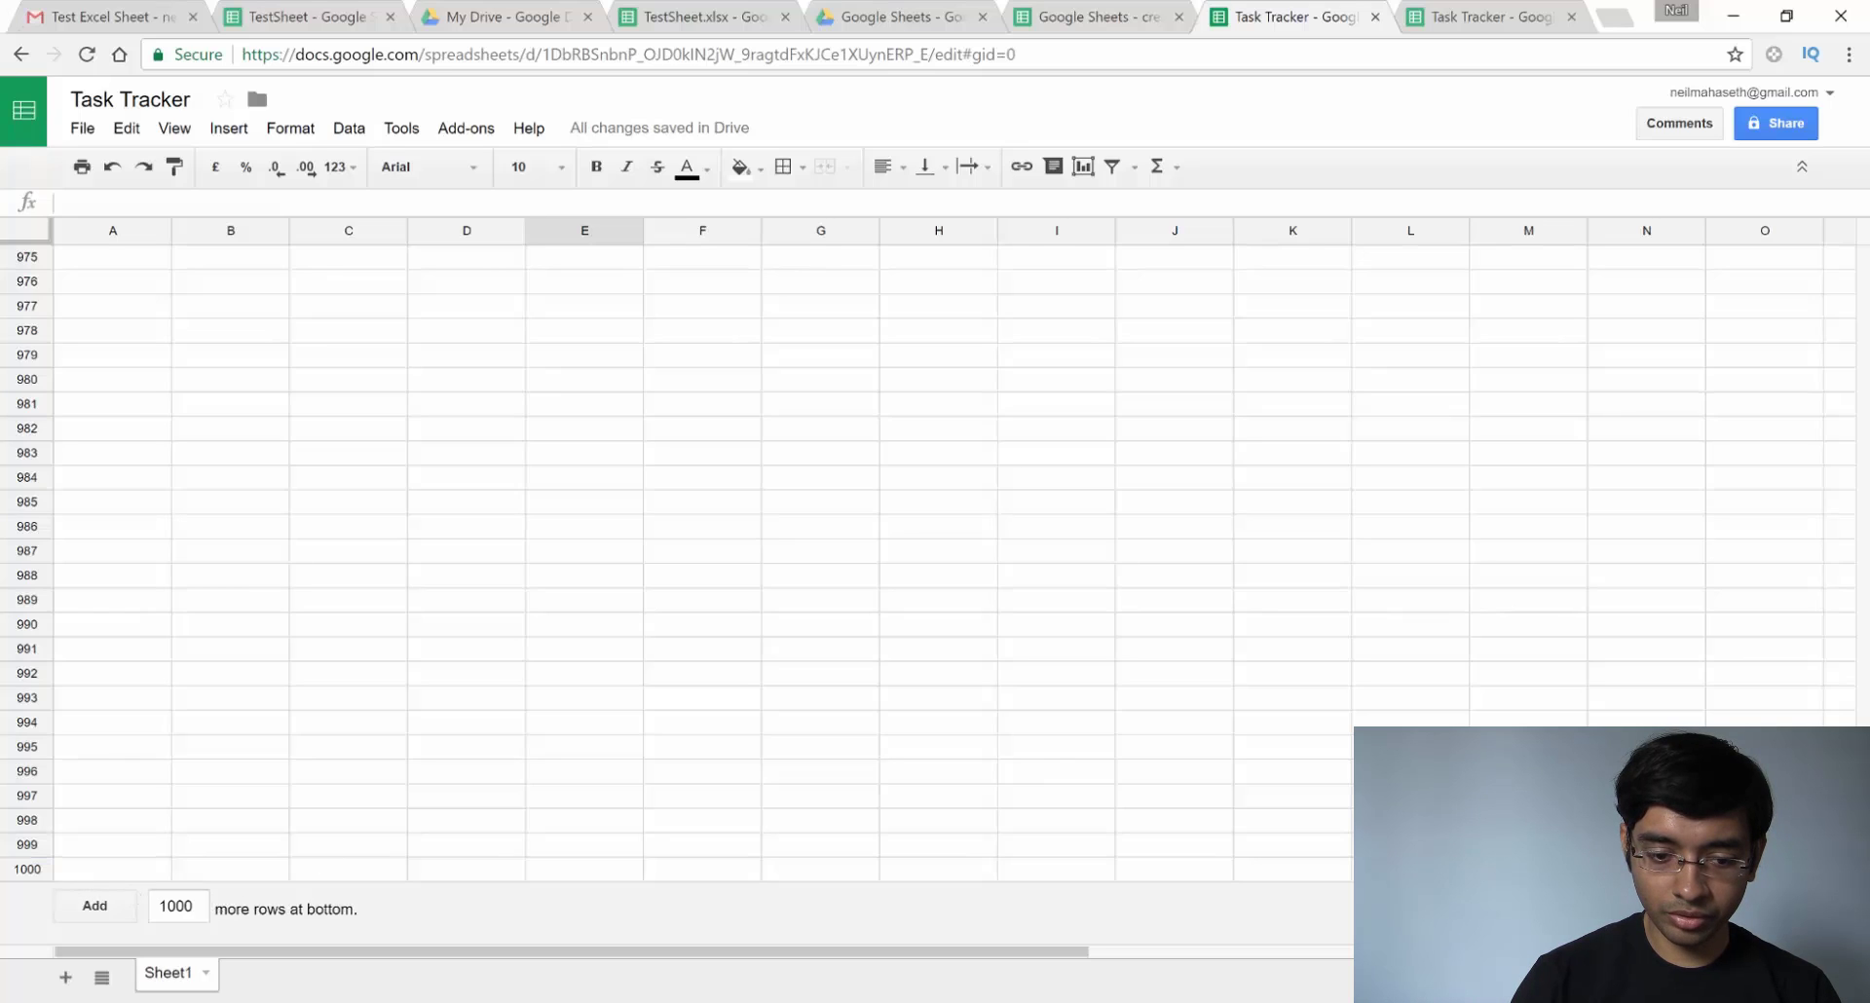
pyautogui.moveTo(670, 953); pyautogui.dragTo(1405, 930)
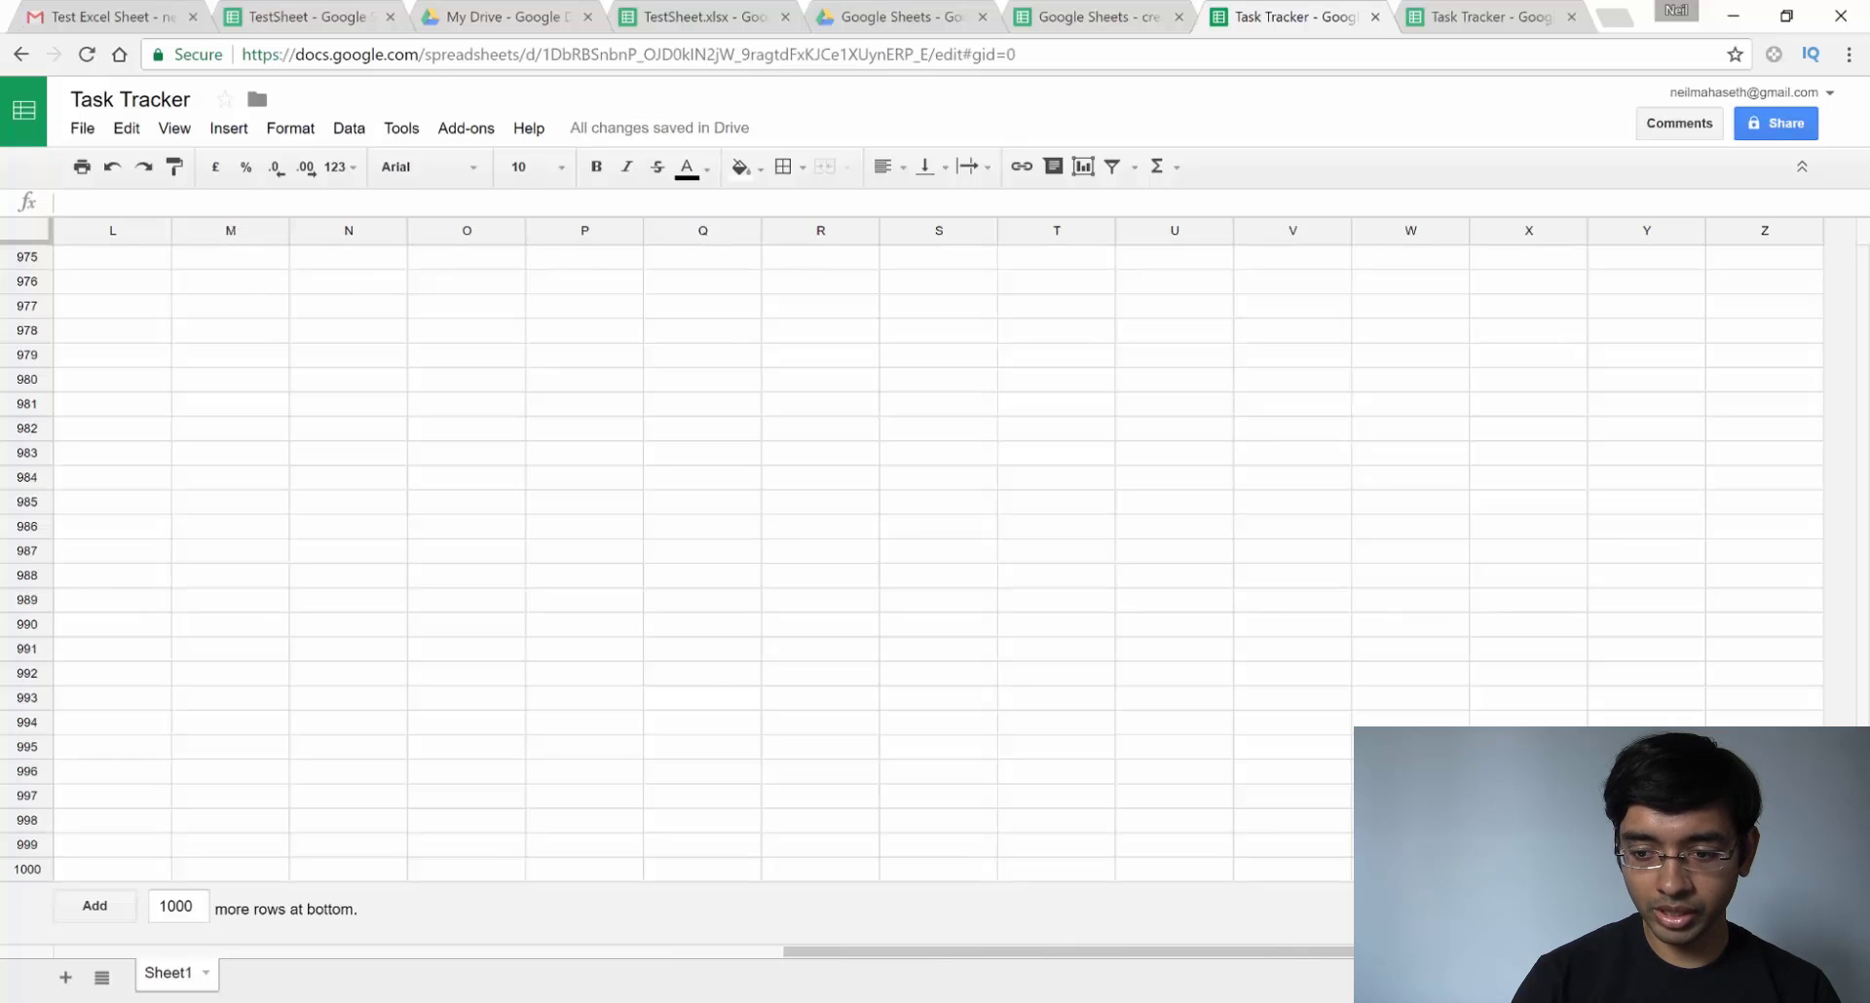
pyautogui.moveTo(1862, 925); pyautogui.dragTo(1861, 230)
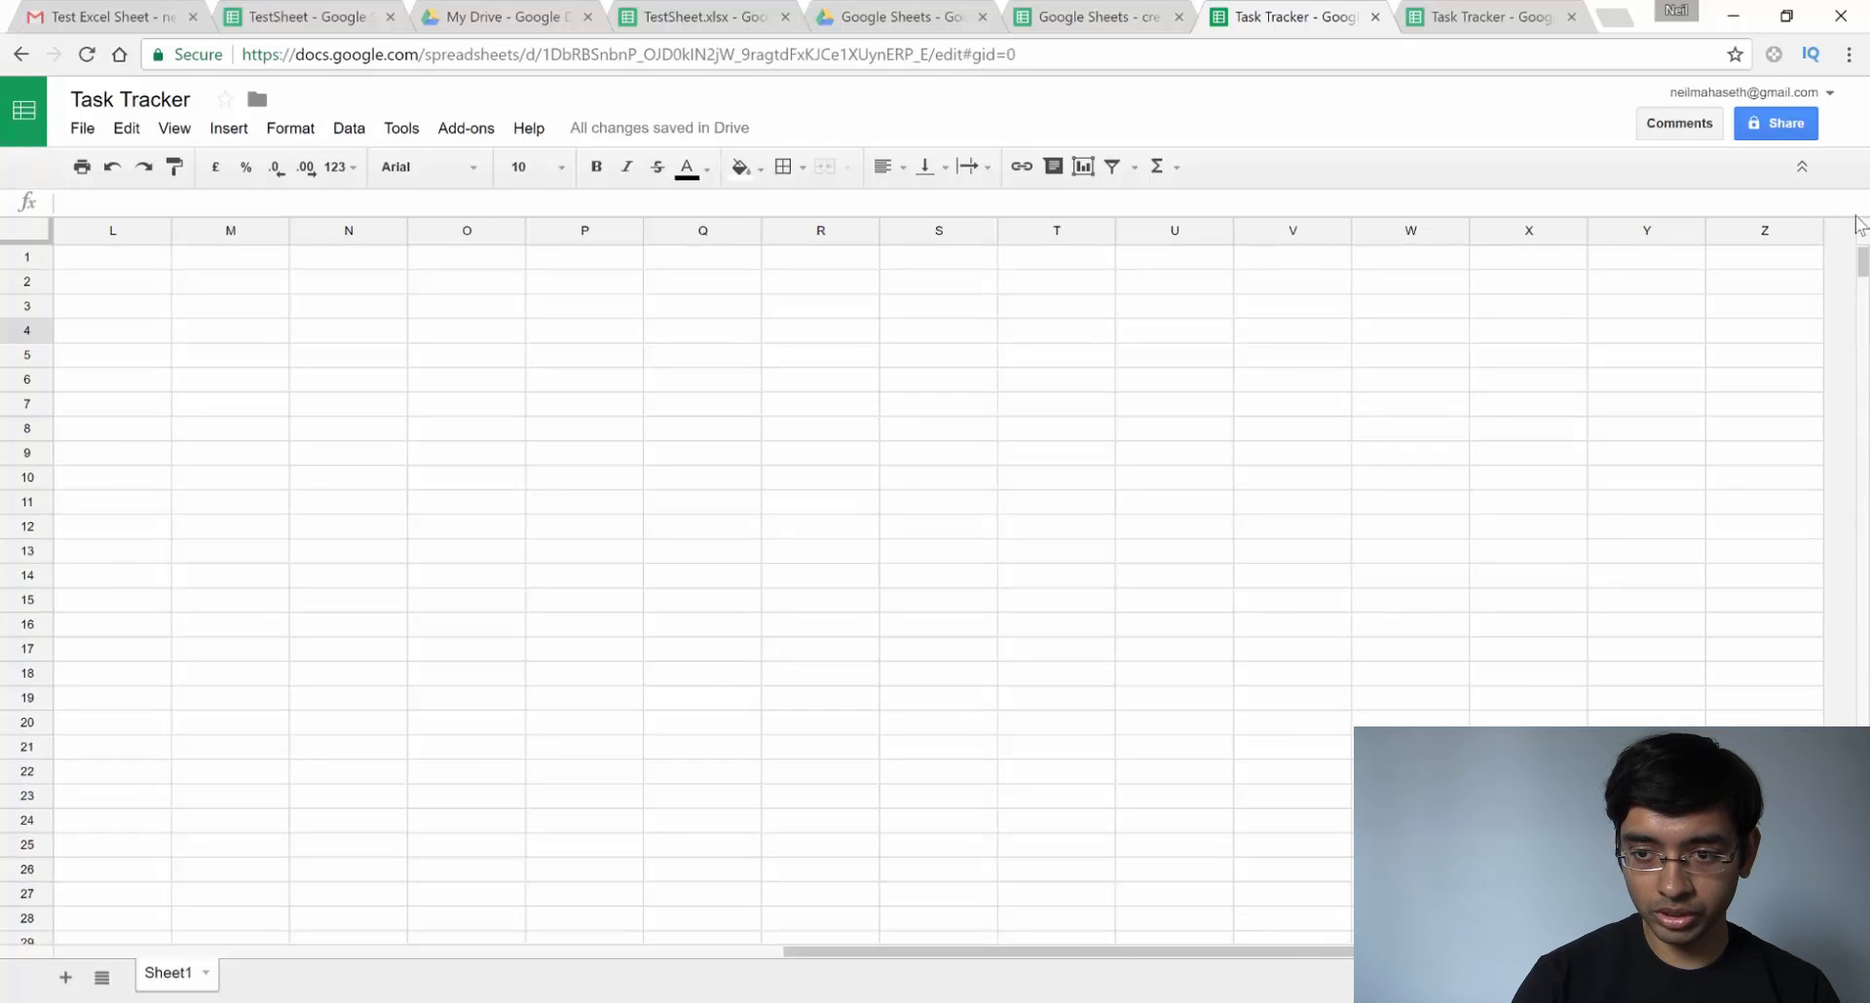
pyautogui.moveTo(1380, 952); pyautogui.dragTo(470, 977)
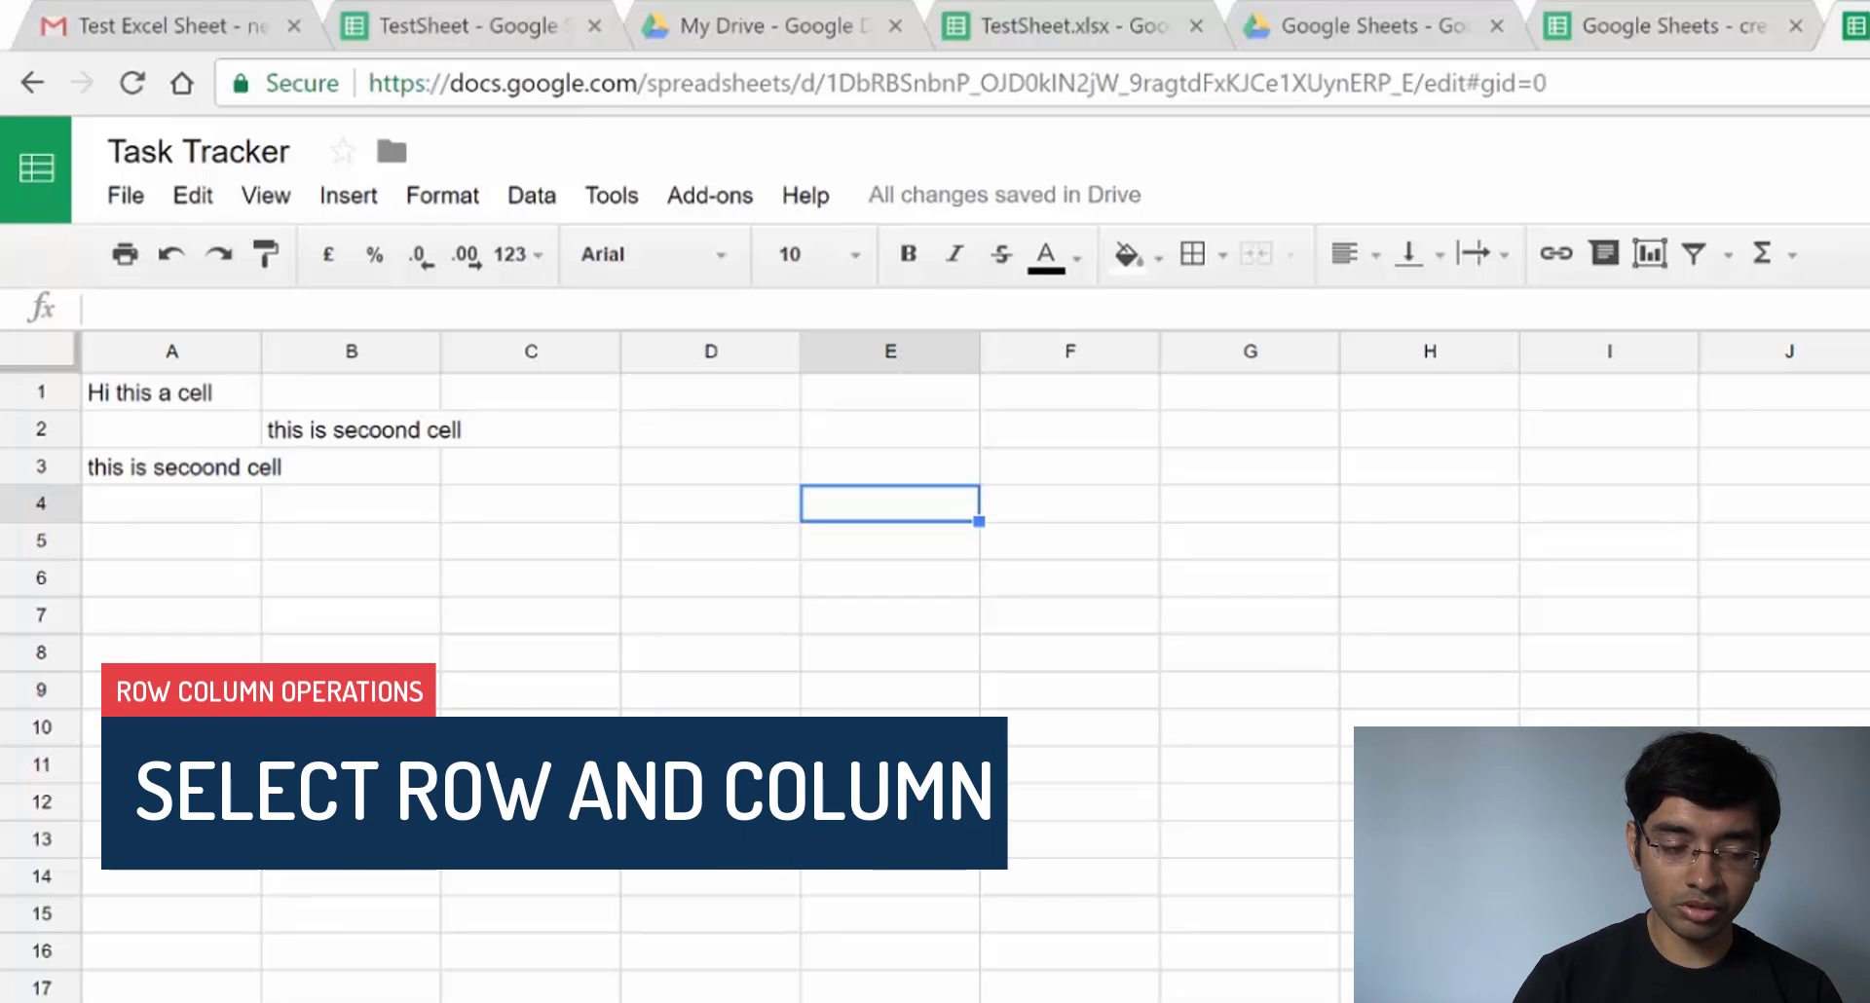
# Select the whole of row 4, followed by the whole of column D
pyautogui.click(43, 503)
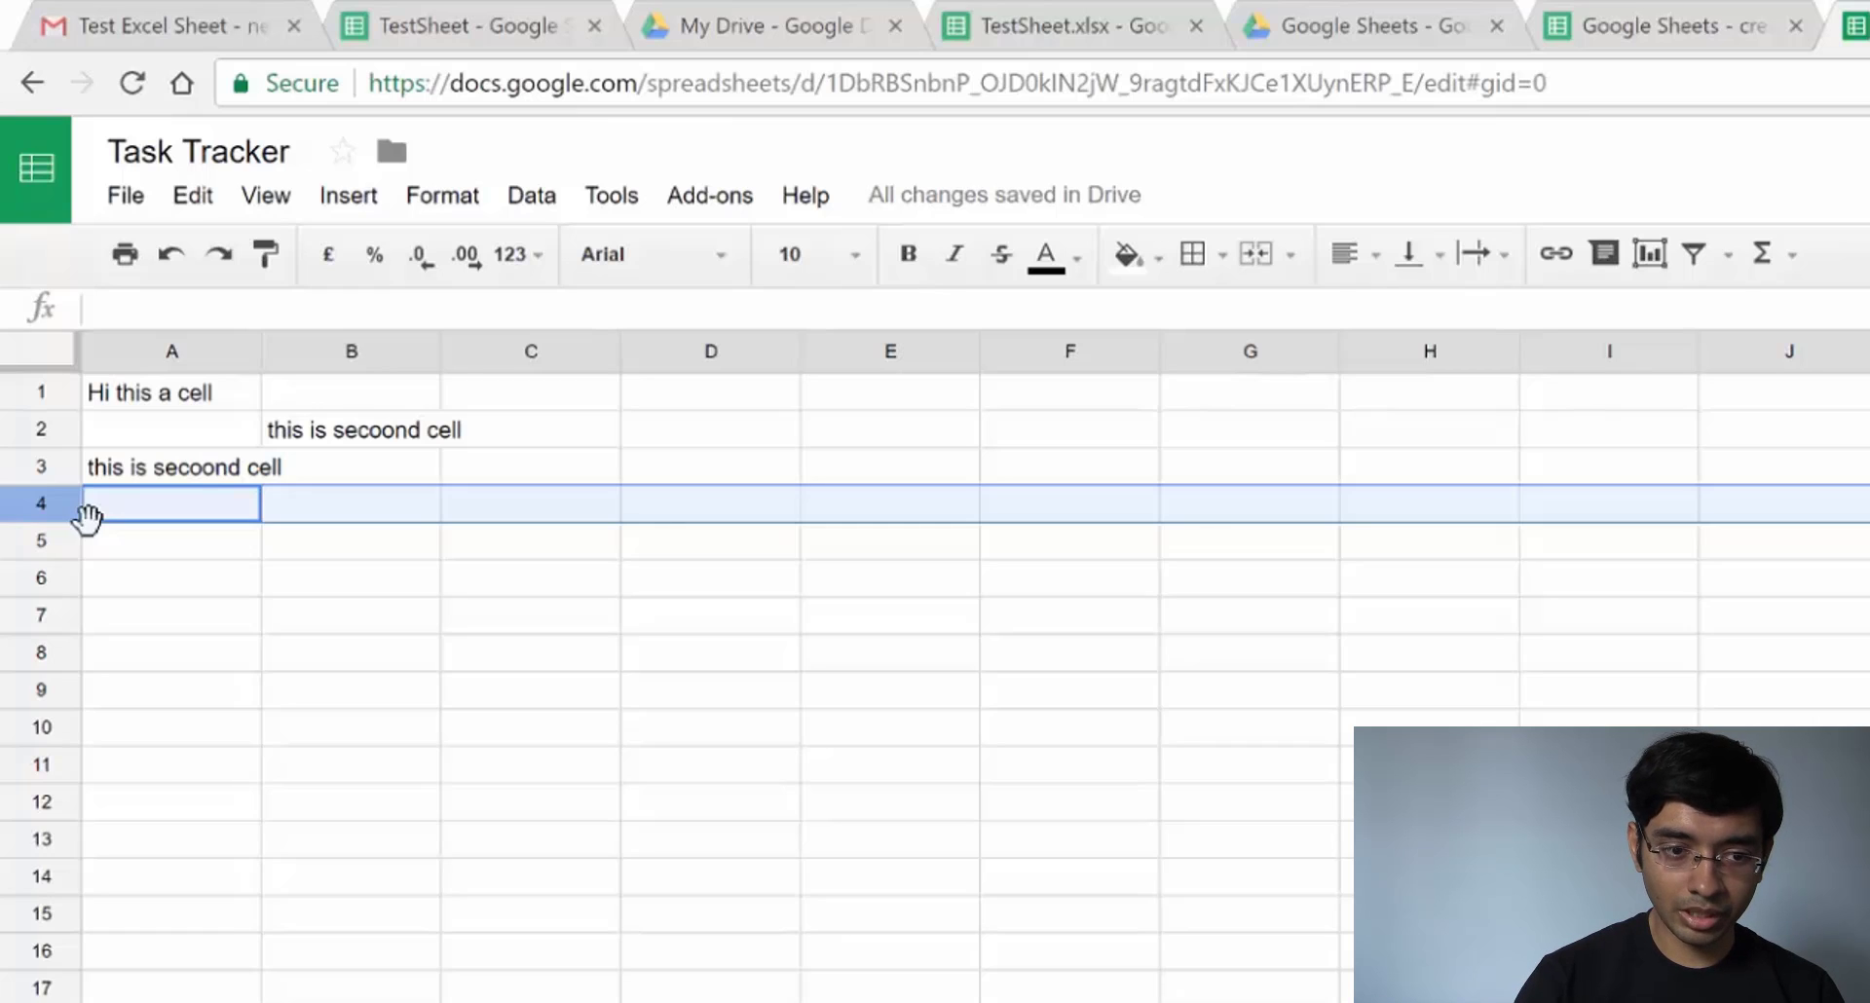
pyautogui.click(710, 353)
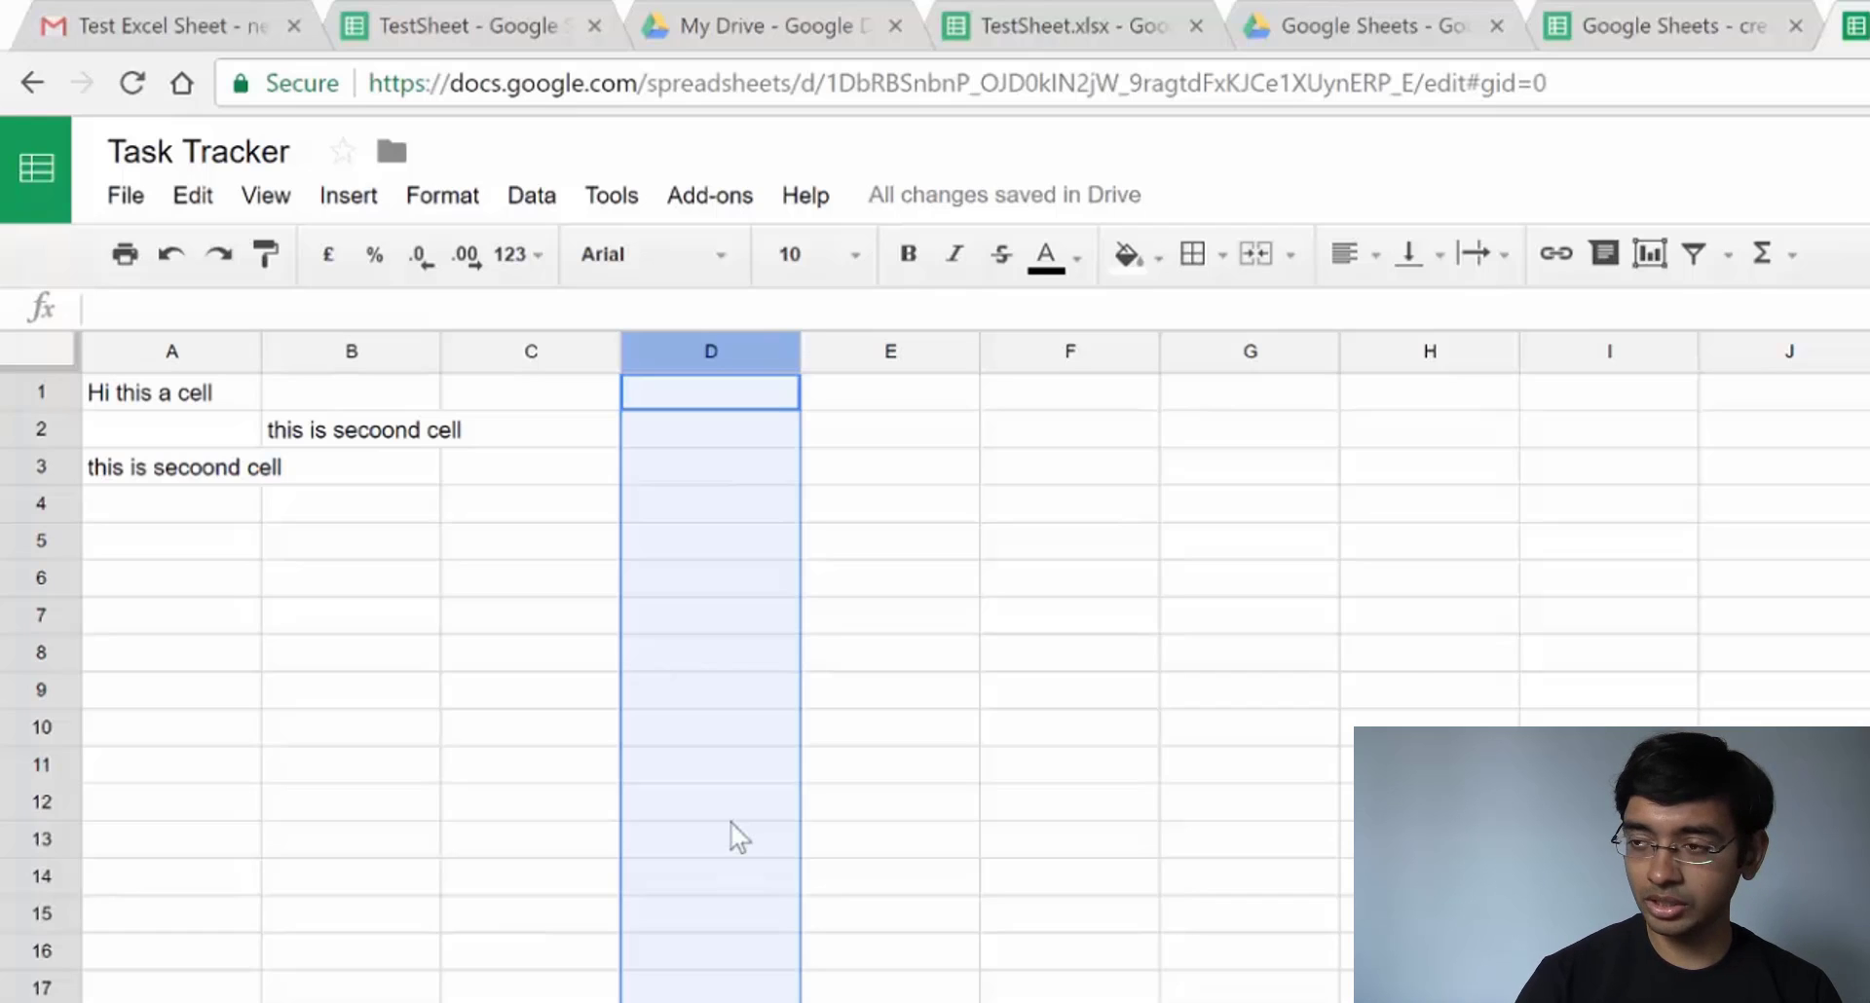
# Insert one column to the left of column B and another to the right of column A
pyautogui.rightClick(717, 353)
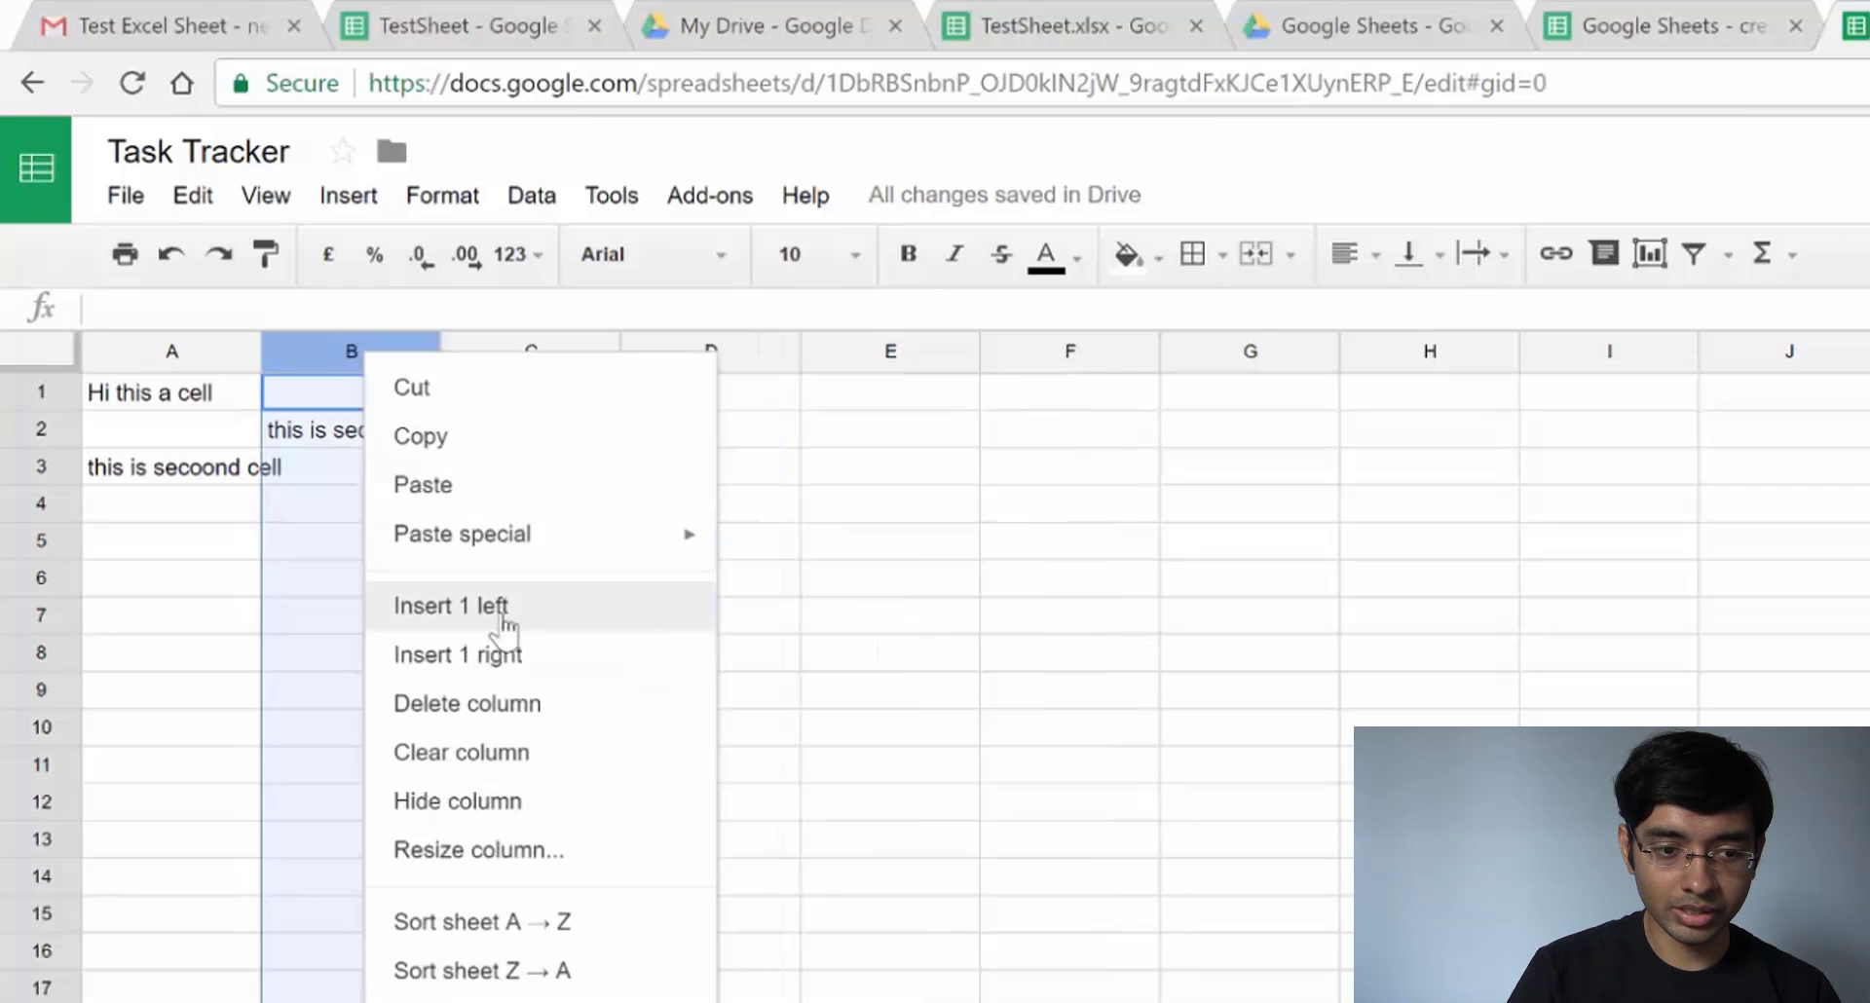
pyautogui.click(504, 609)
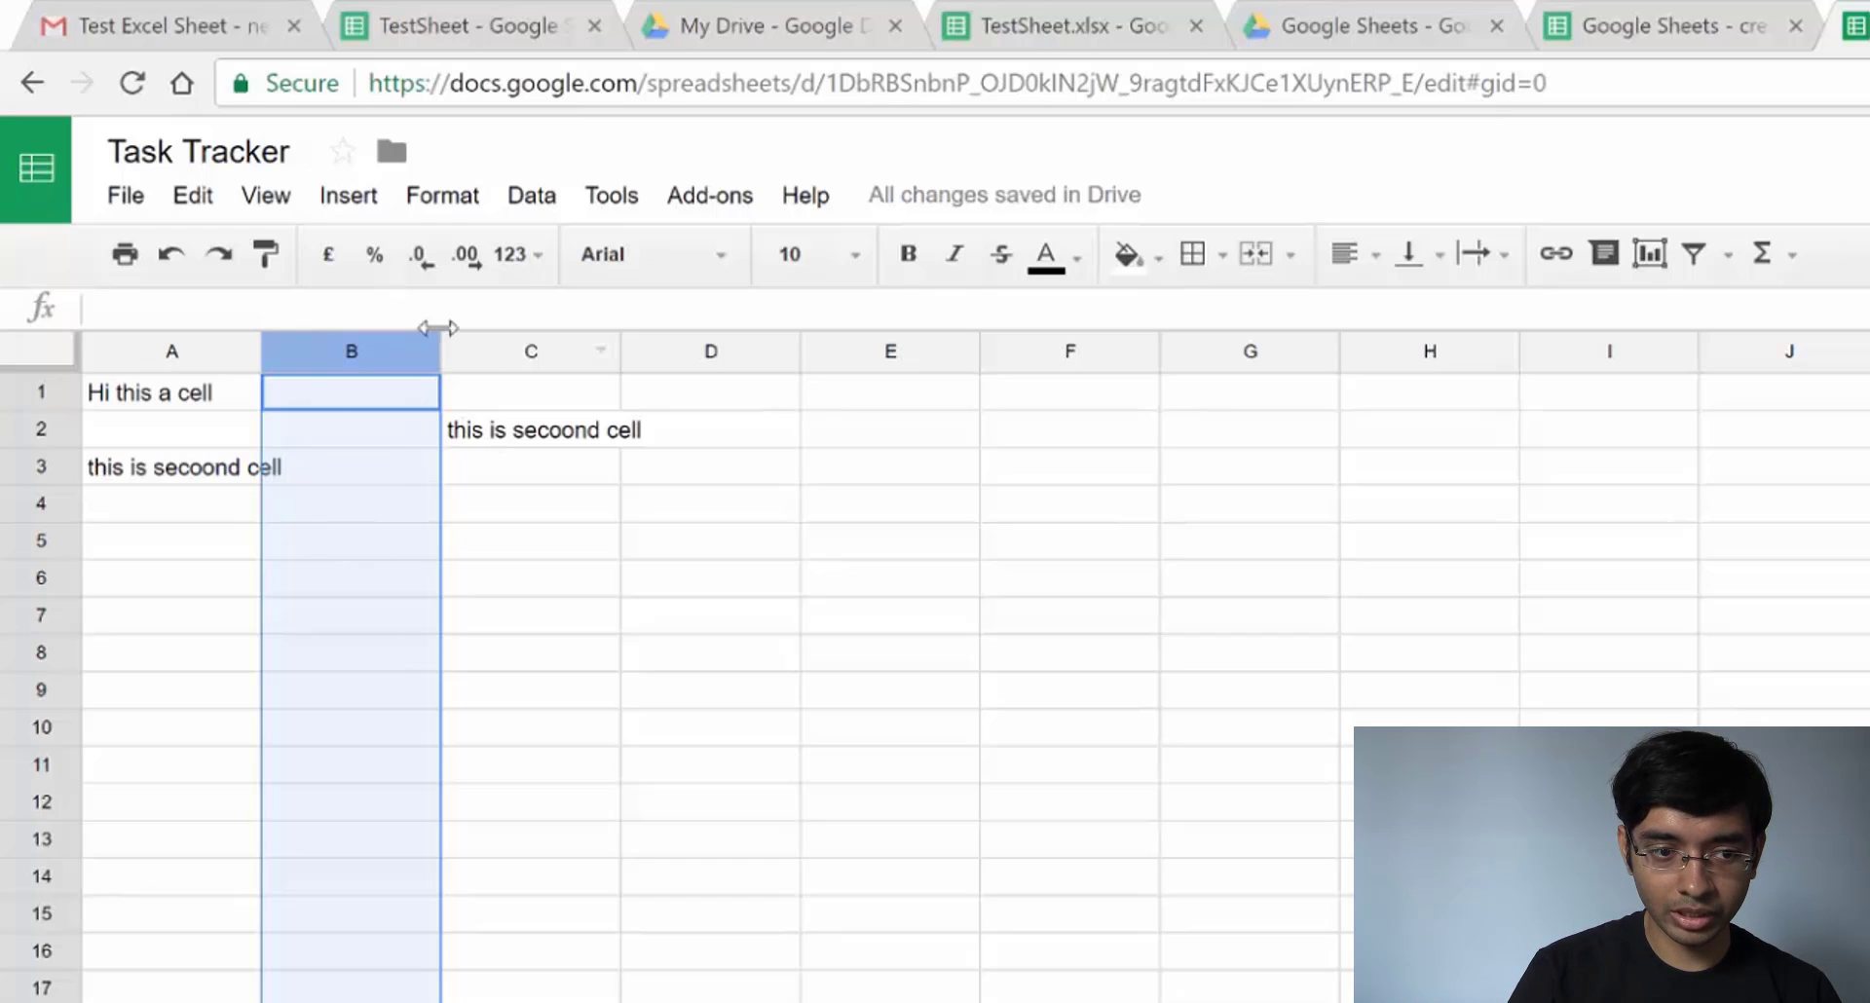
pyautogui.click(174, 350)
pyautogui.rightClick(176, 353)
pyautogui.moveTo(238, 541)
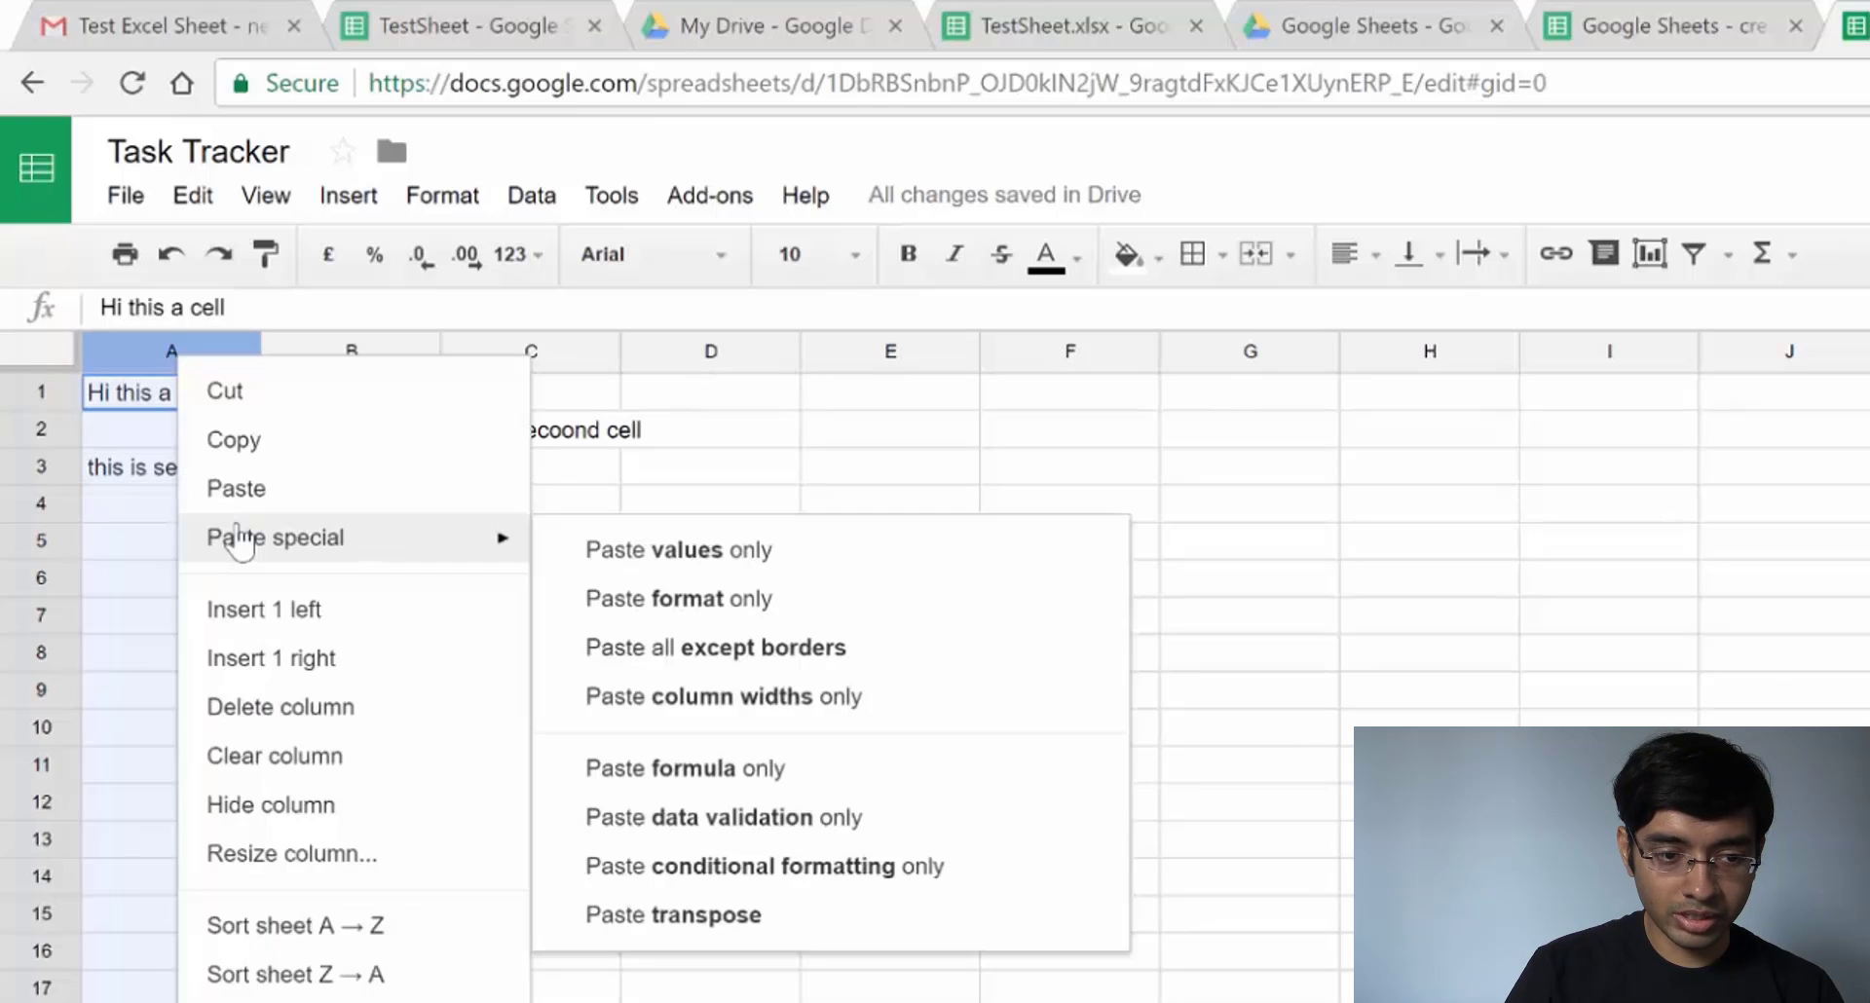
pyautogui.click(271, 659)
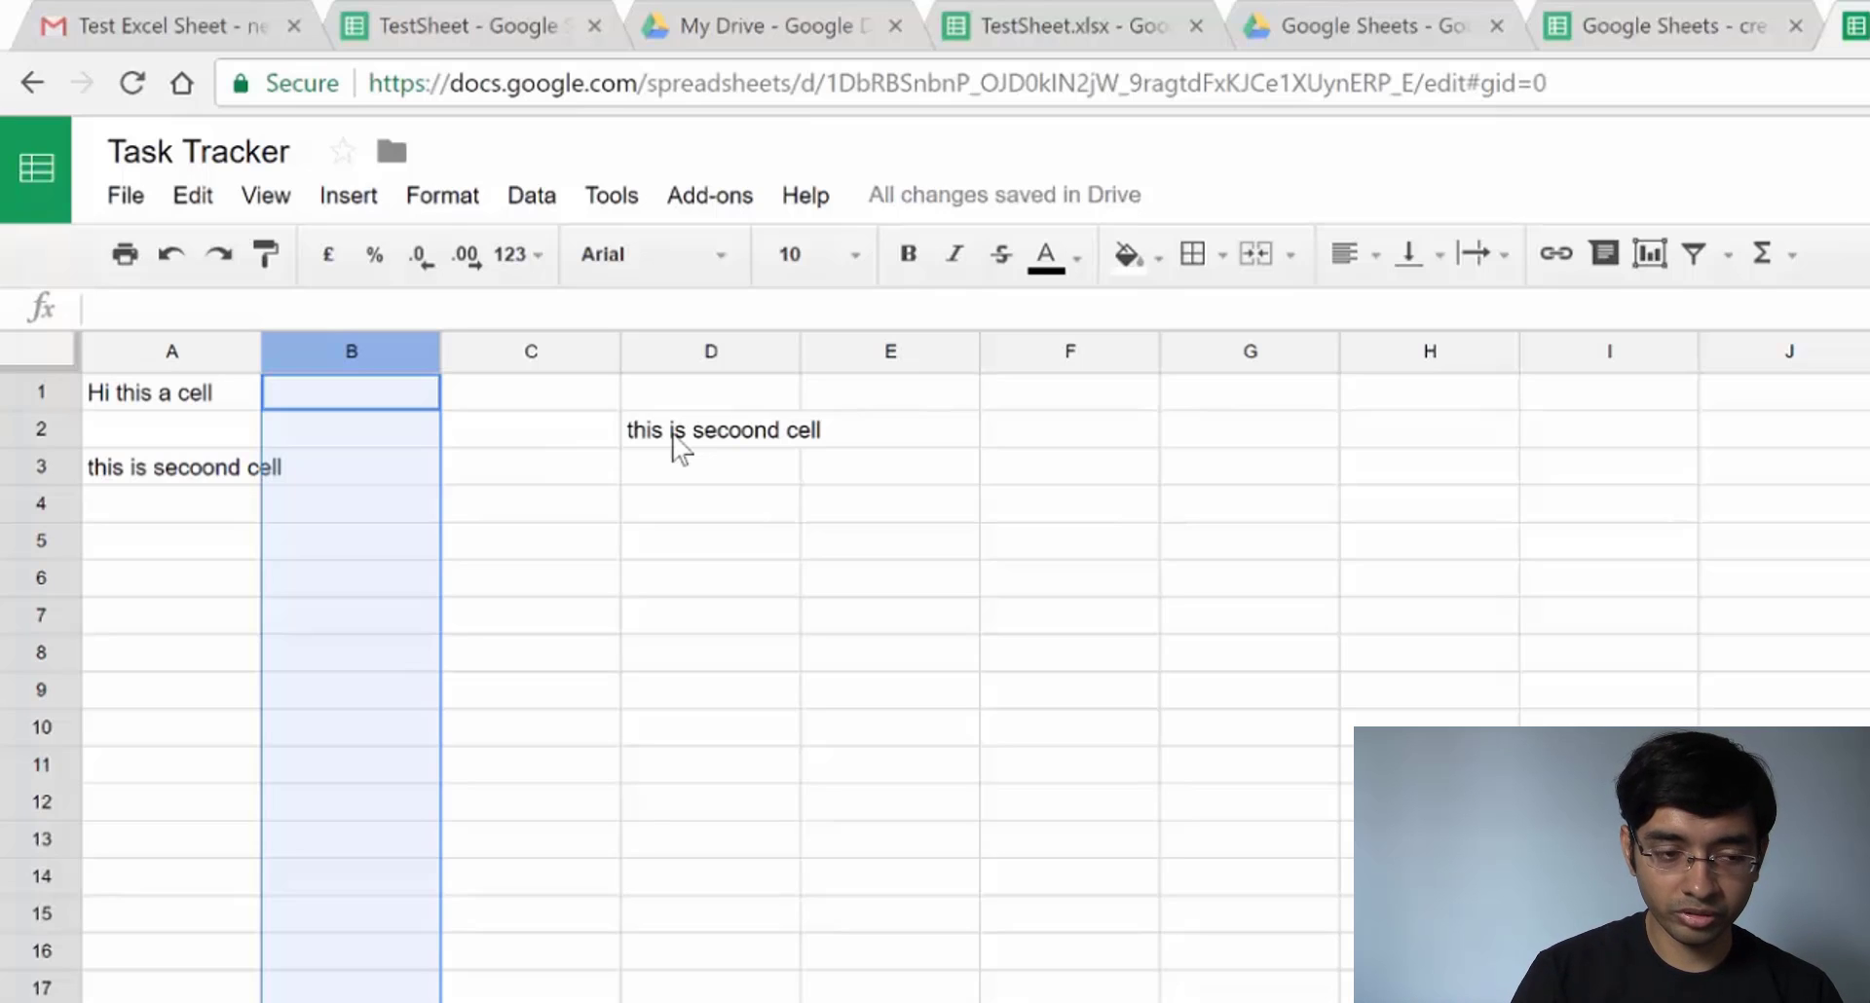
# Insert one row above row 3 and one row below row 5
pyautogui.click(41, 466)
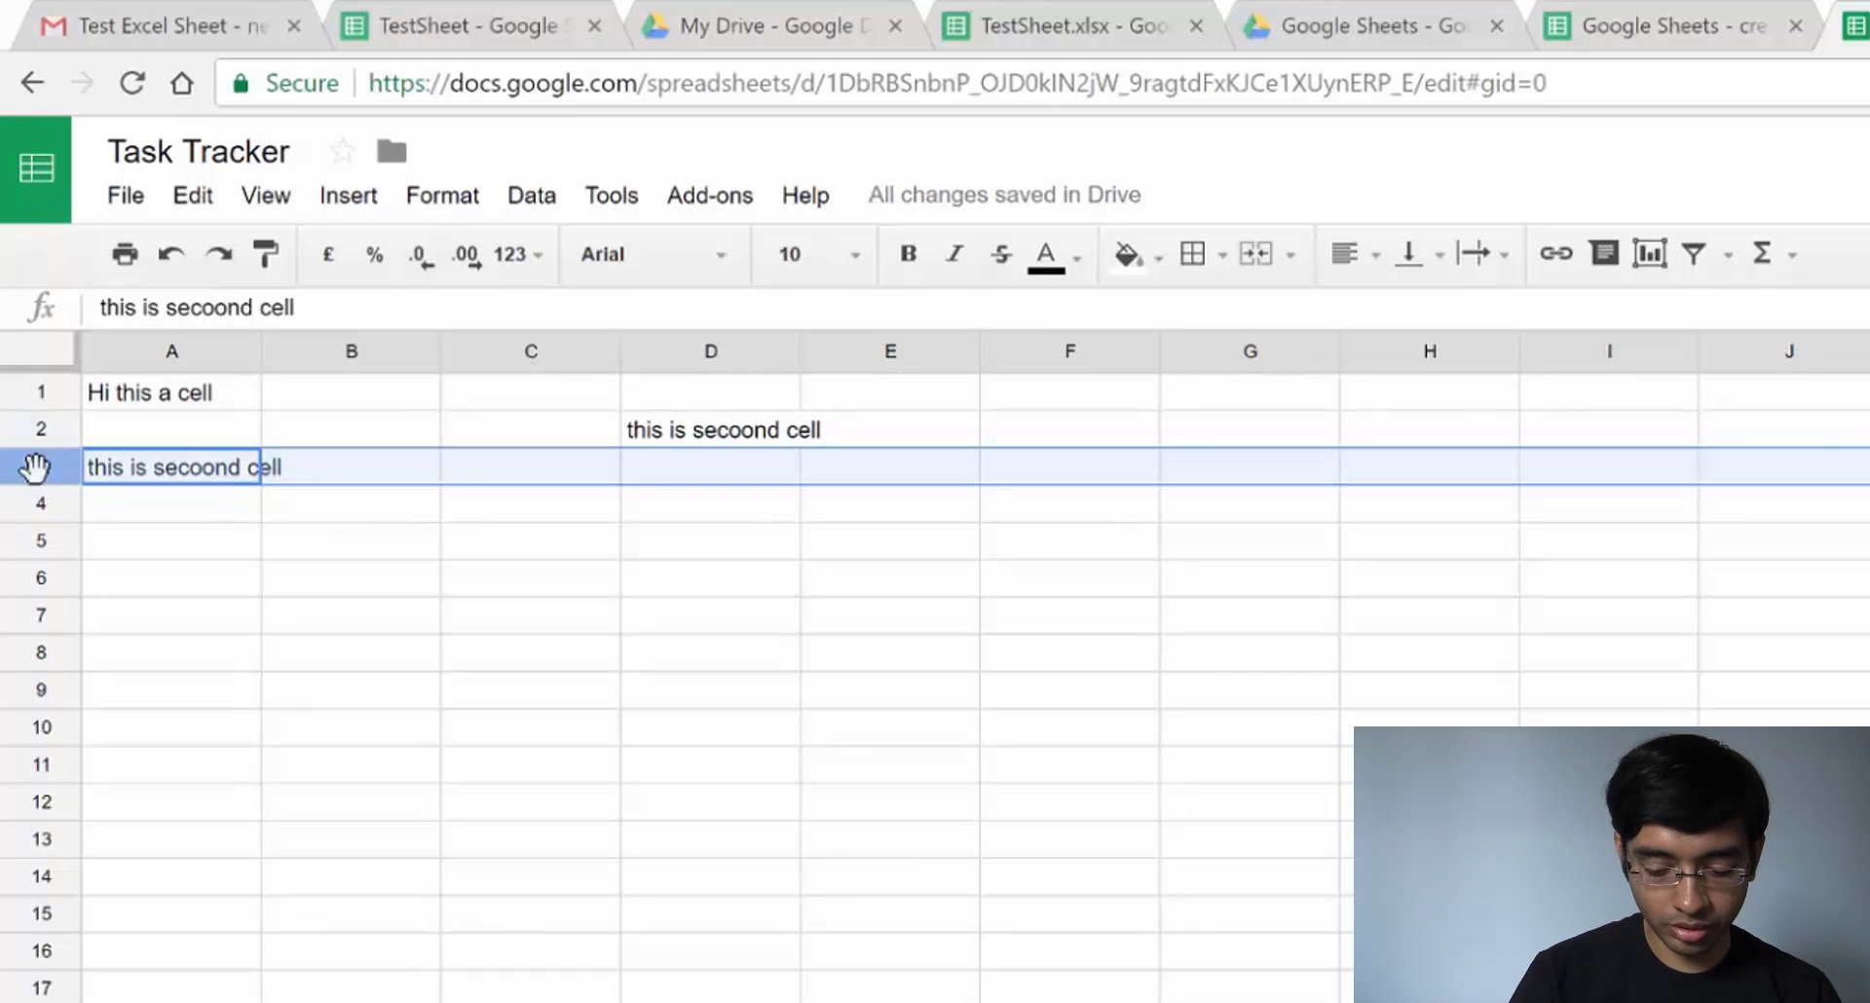
pyautogui.rightClick(36, 467)
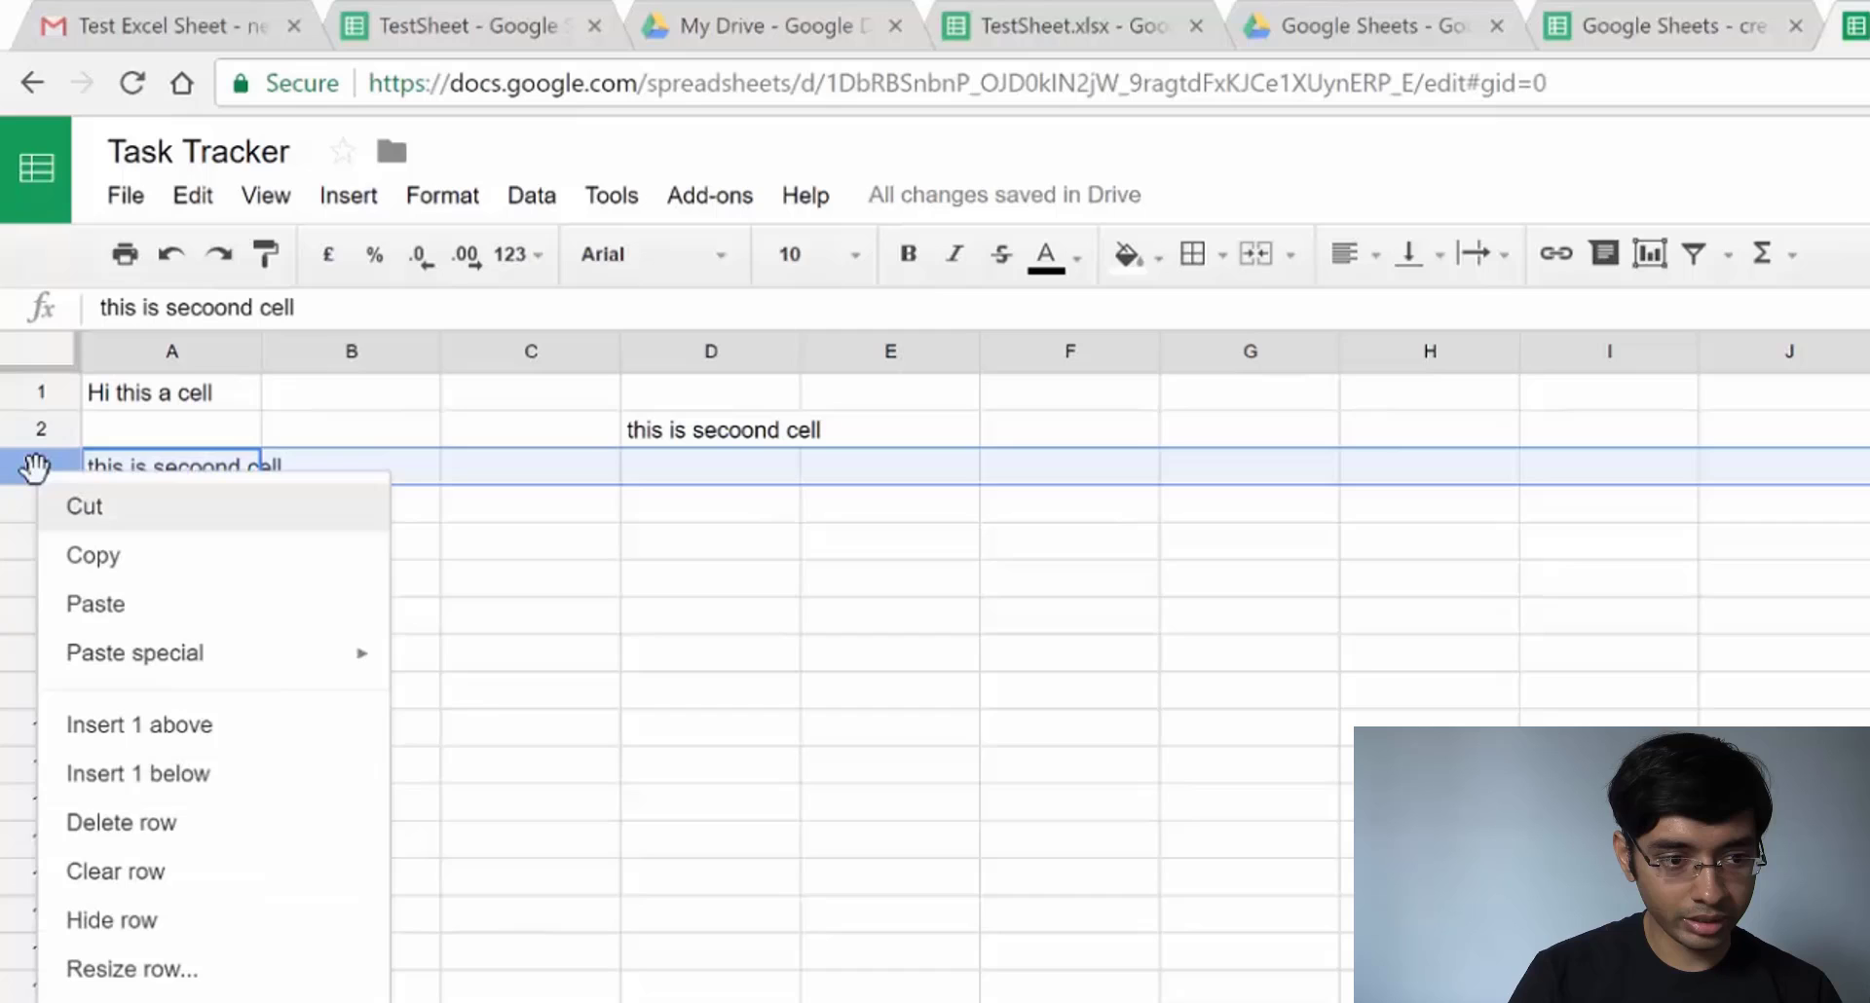
pyautogui.click(132, 735)
pyautogui.click(39, 536)
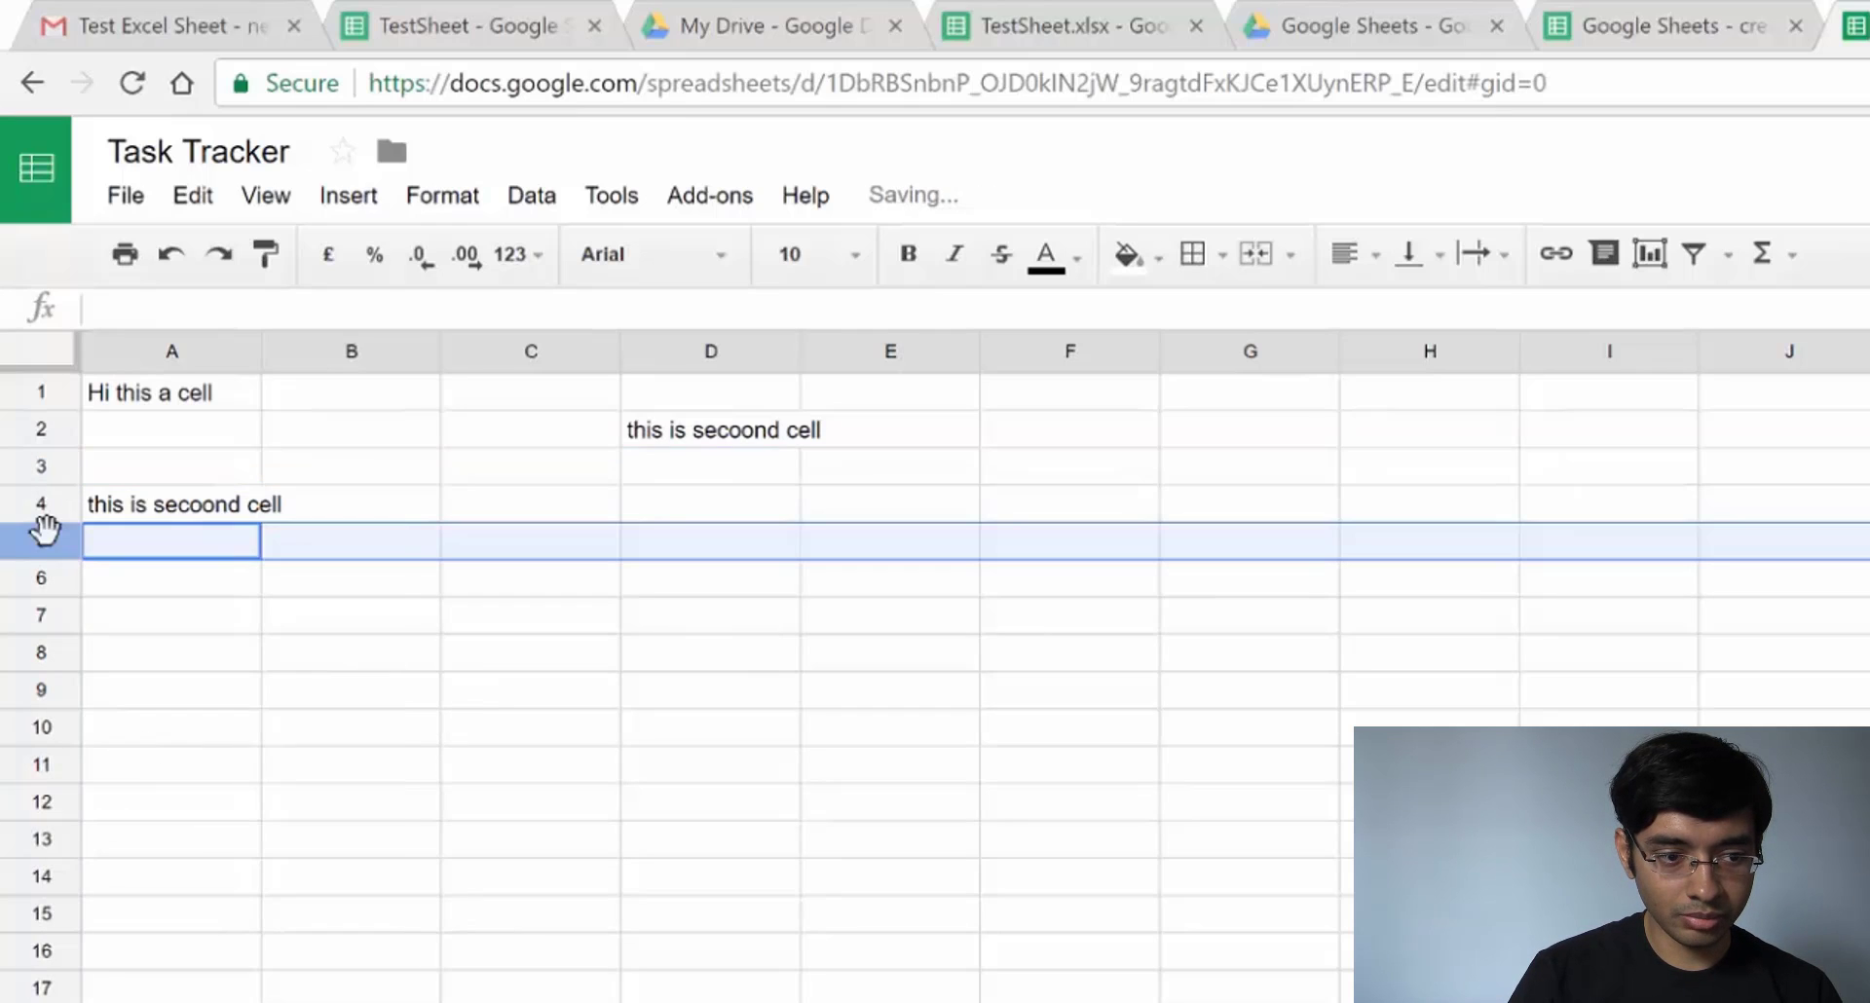
pyautogui.rightClick(39, 535)
pyautogui.click(144, 834)
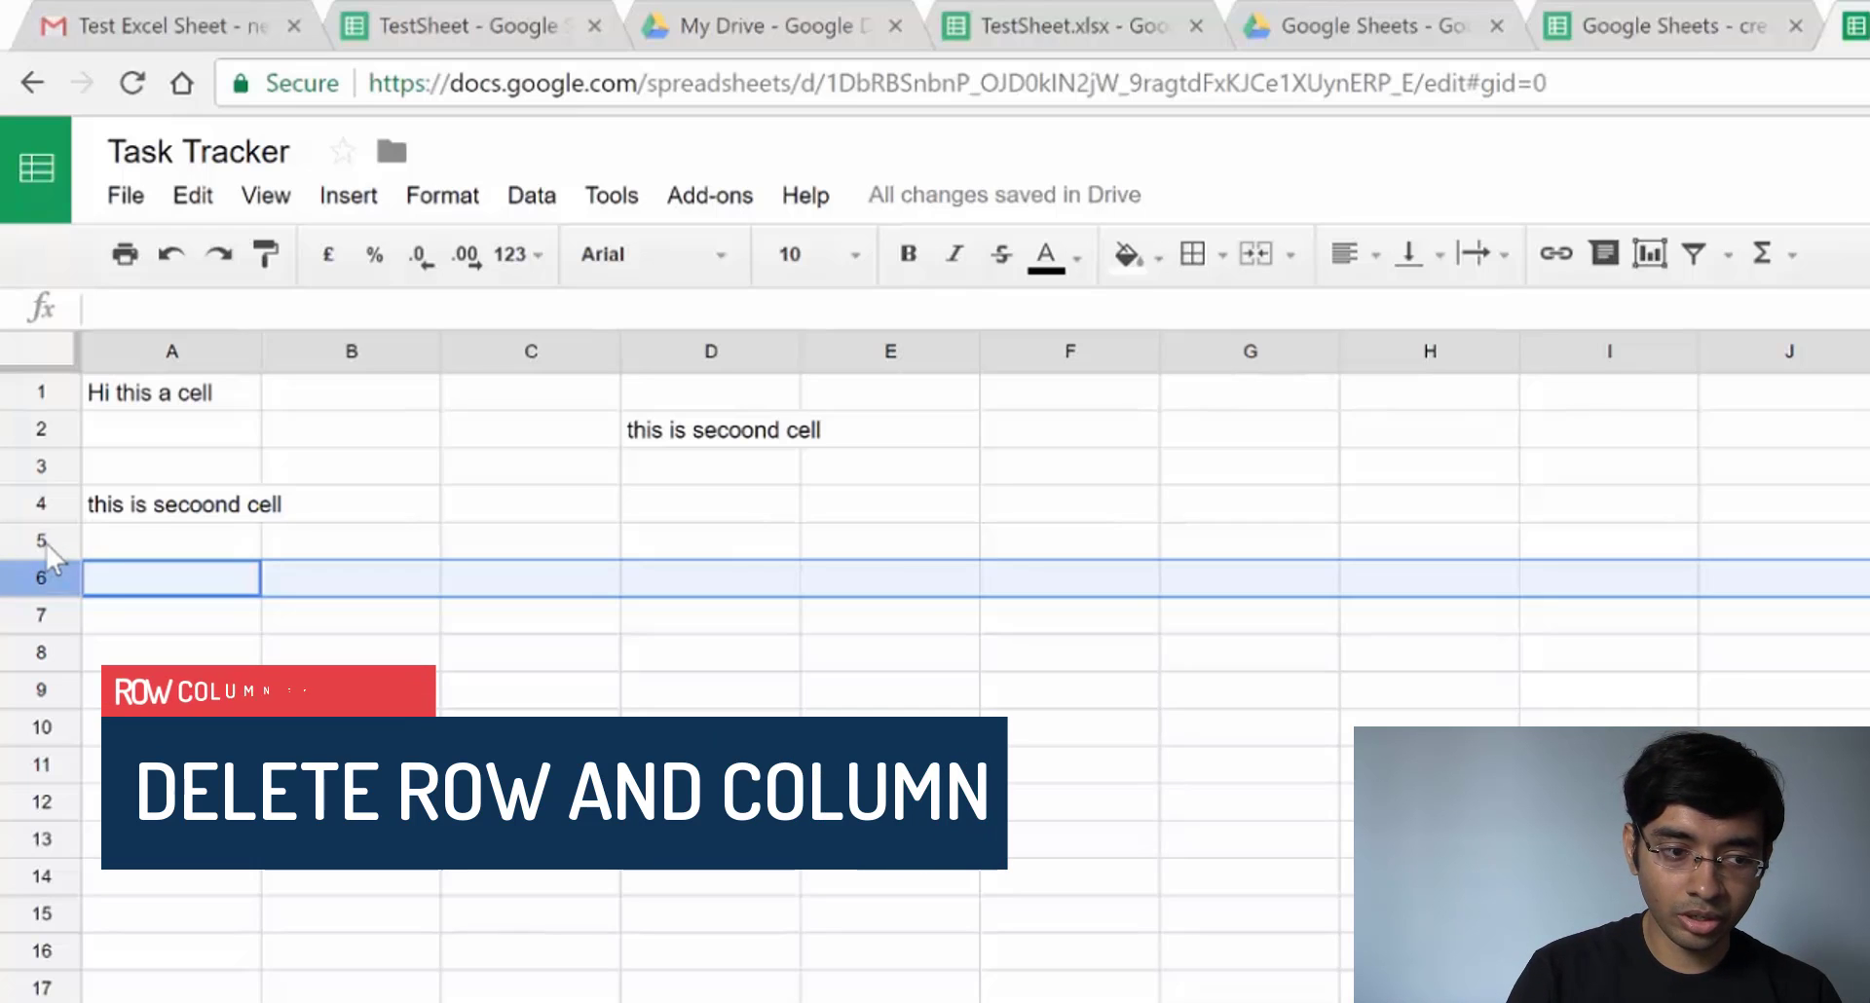
# Delete row 6 and column D from the sheet
pyautogui.rightClick(37, 580)
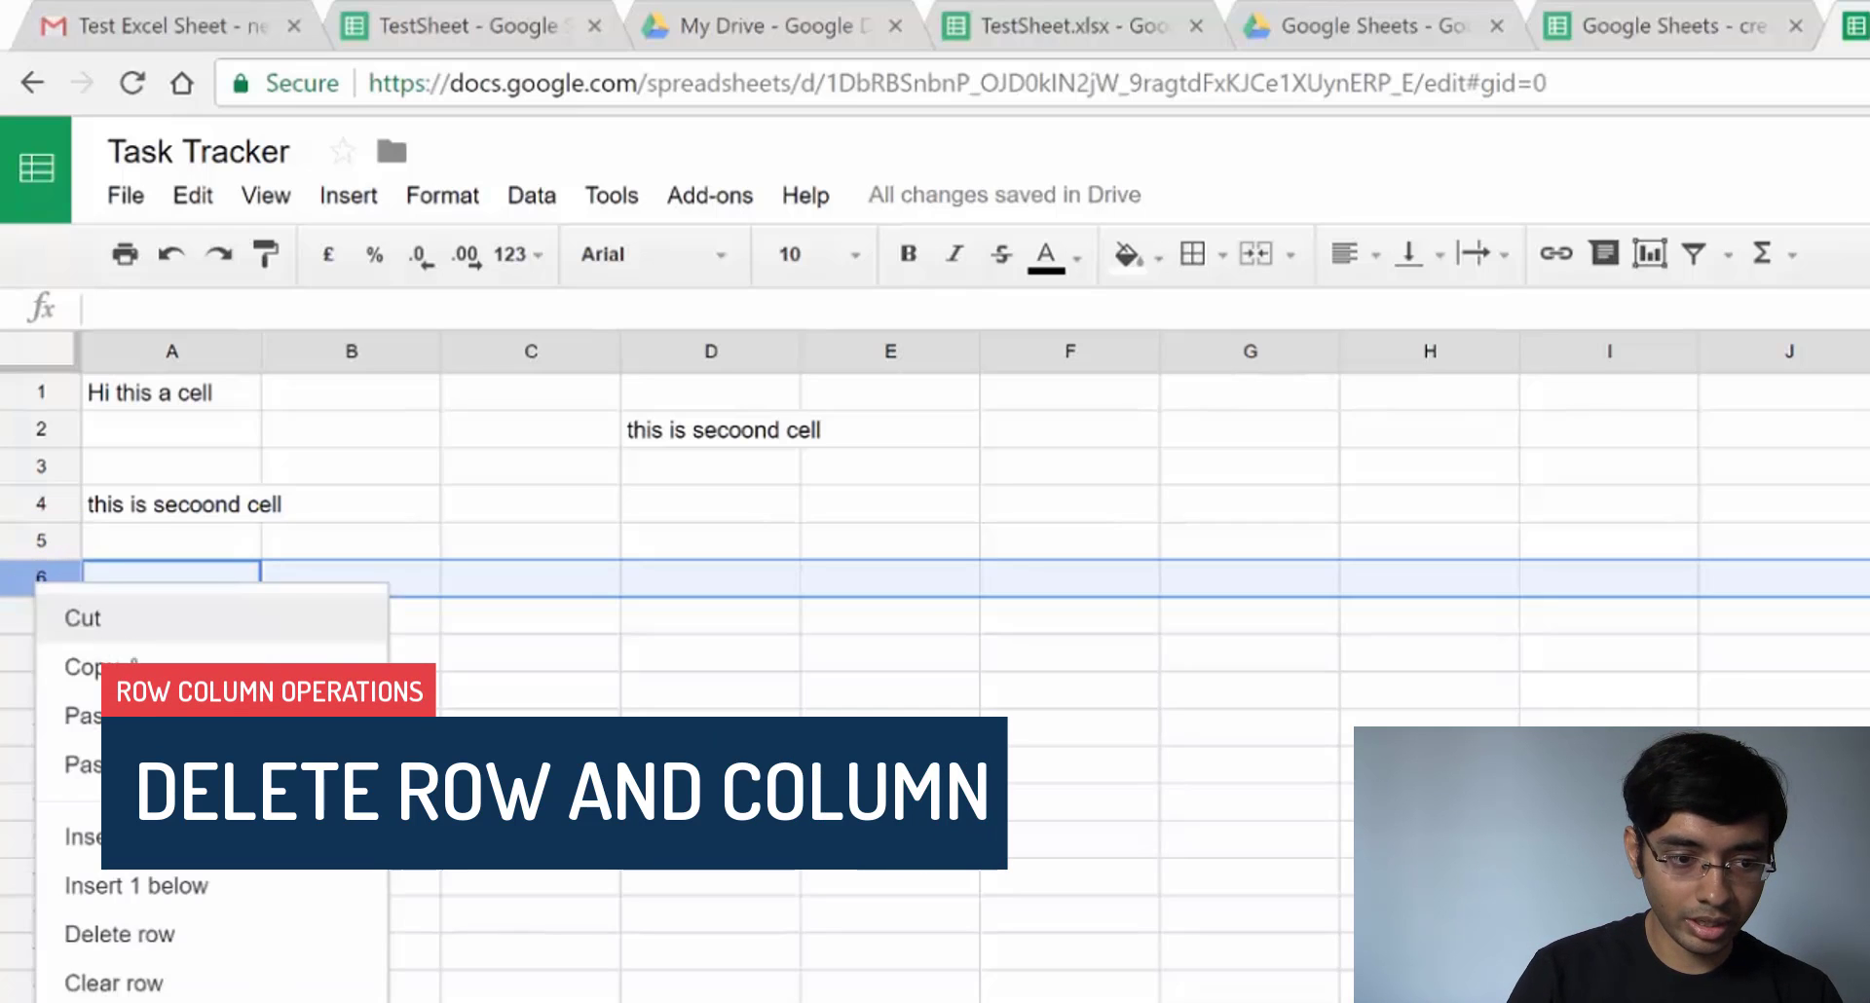
pyautogui.click(208, 937)
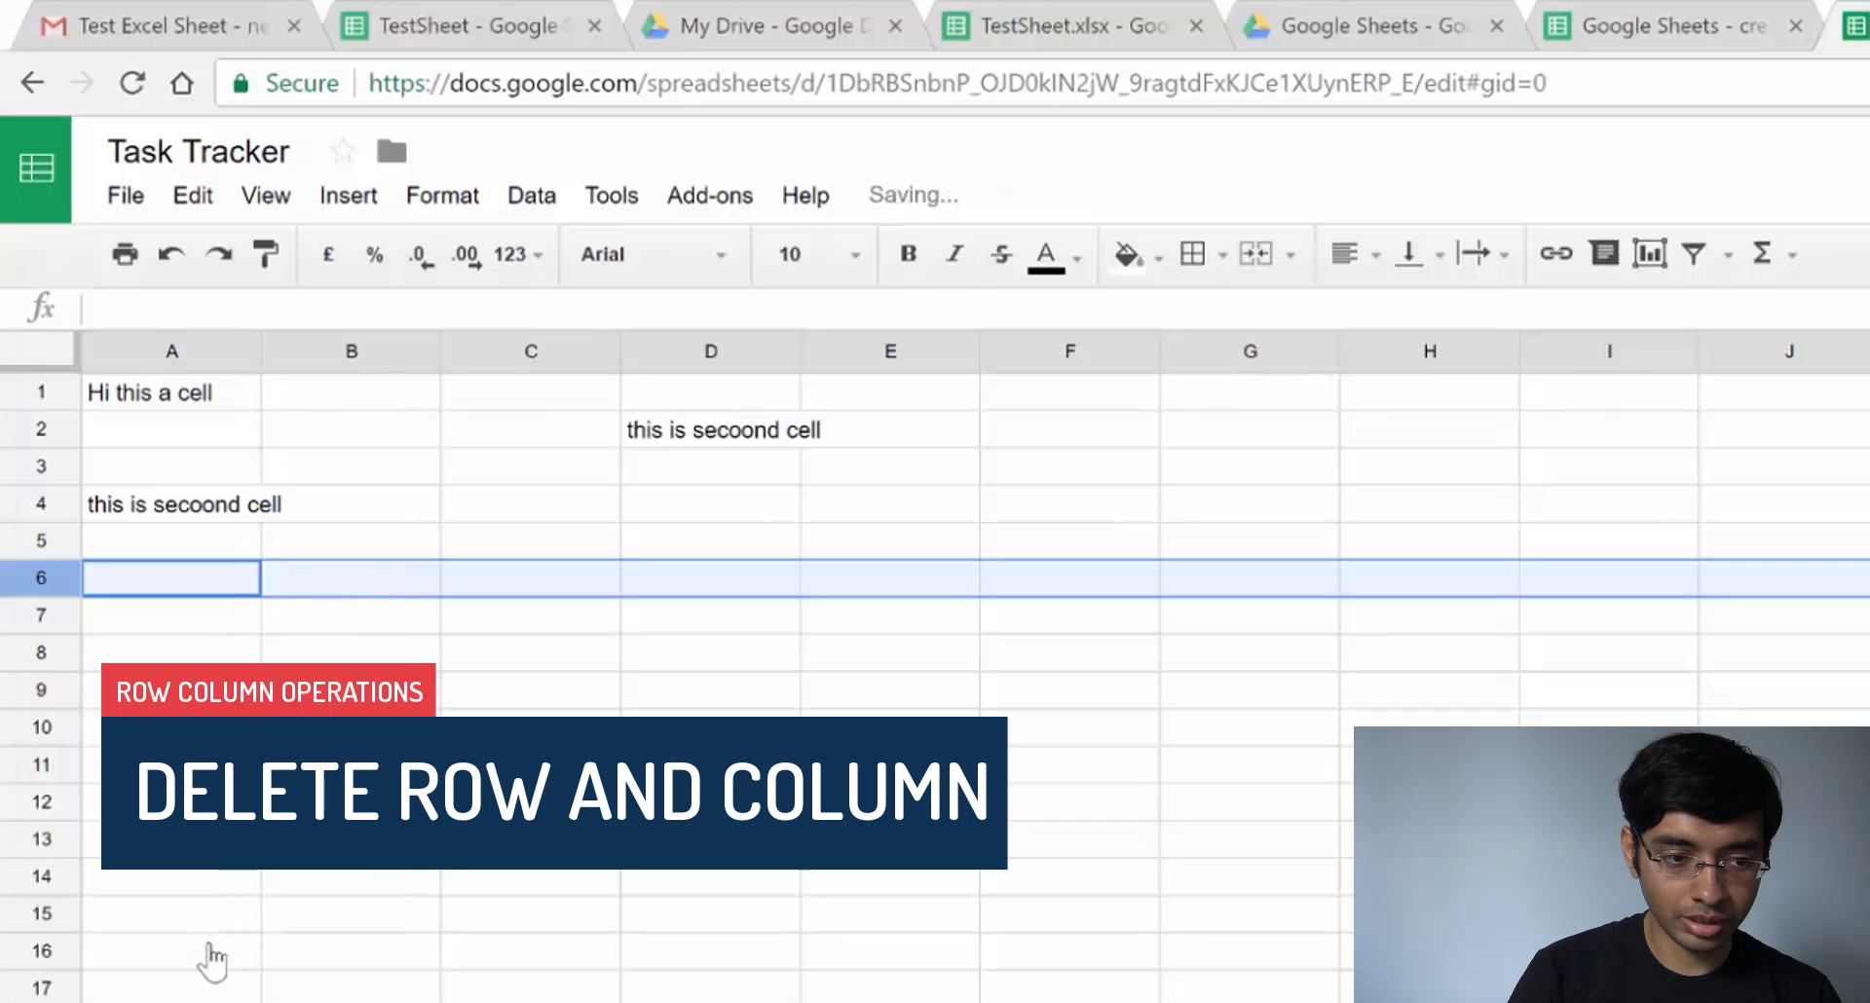
pyautogui.click(708, 349)
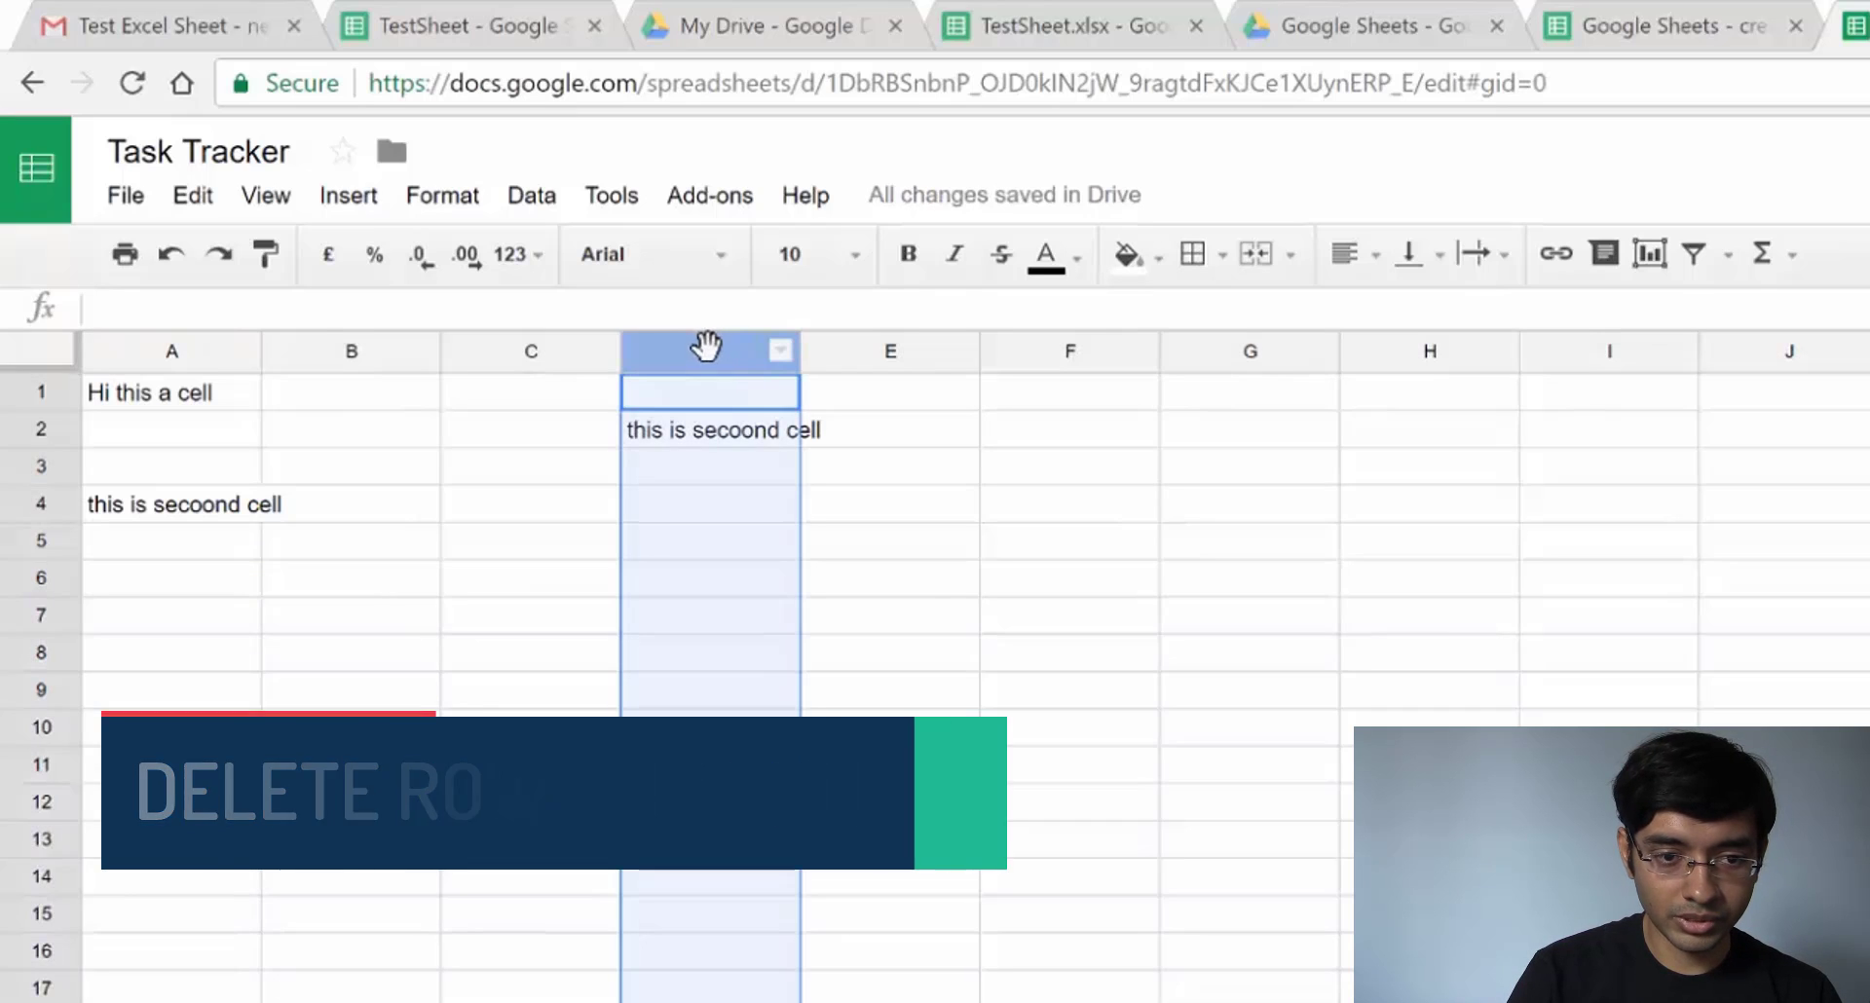
pyautogui.rightClick(701, 350)
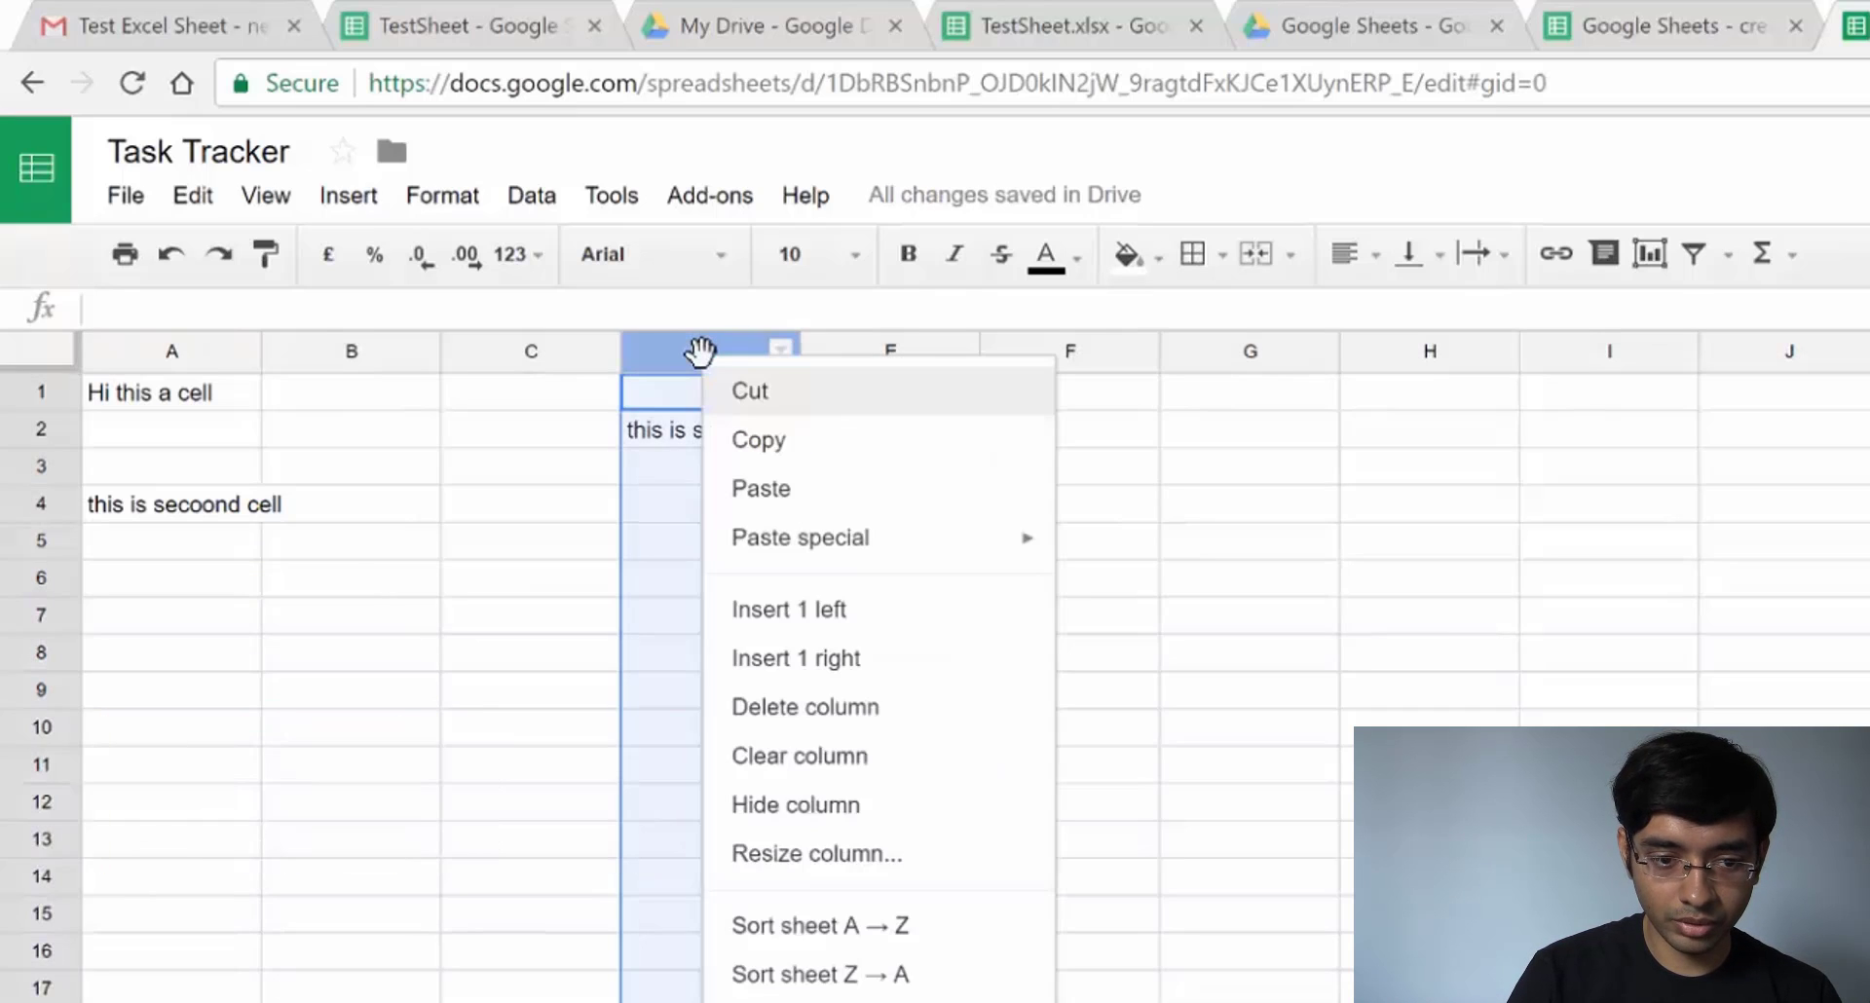
pyautogui.click(842, 726)
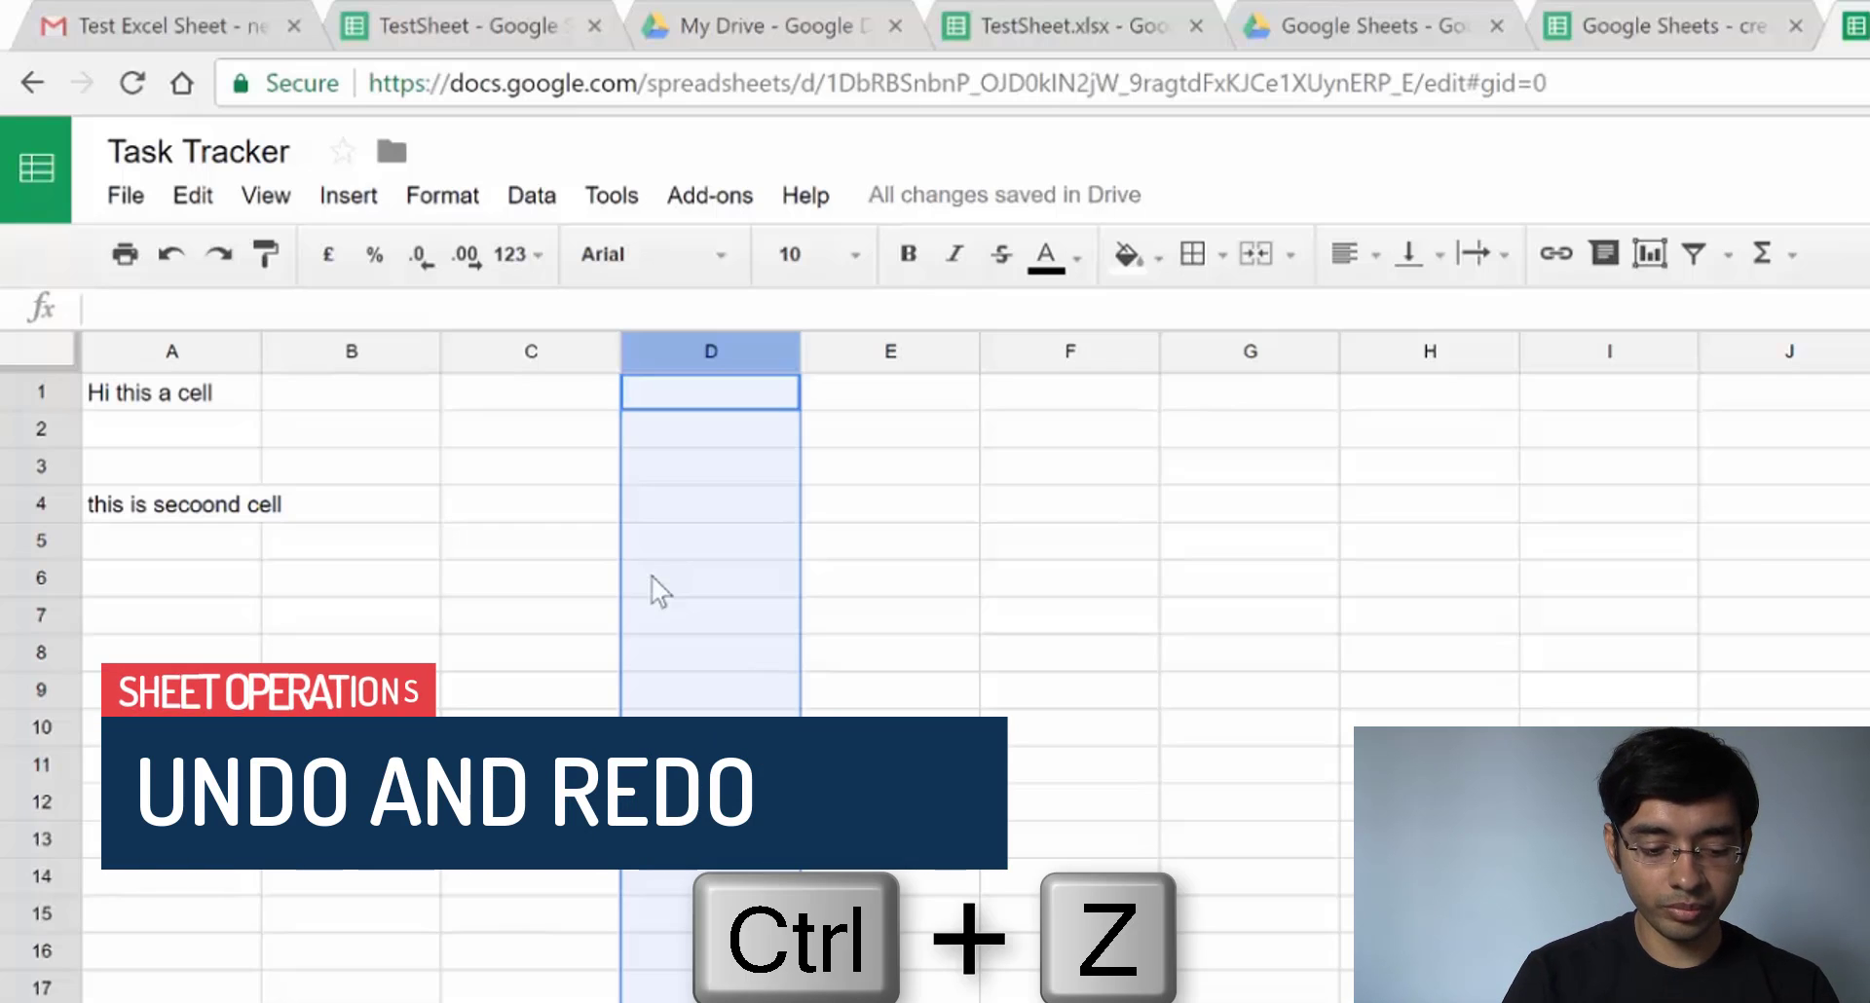
# Undo the deletion of column D and redo it
pyautogui.hotkey('ctrl', 'z')
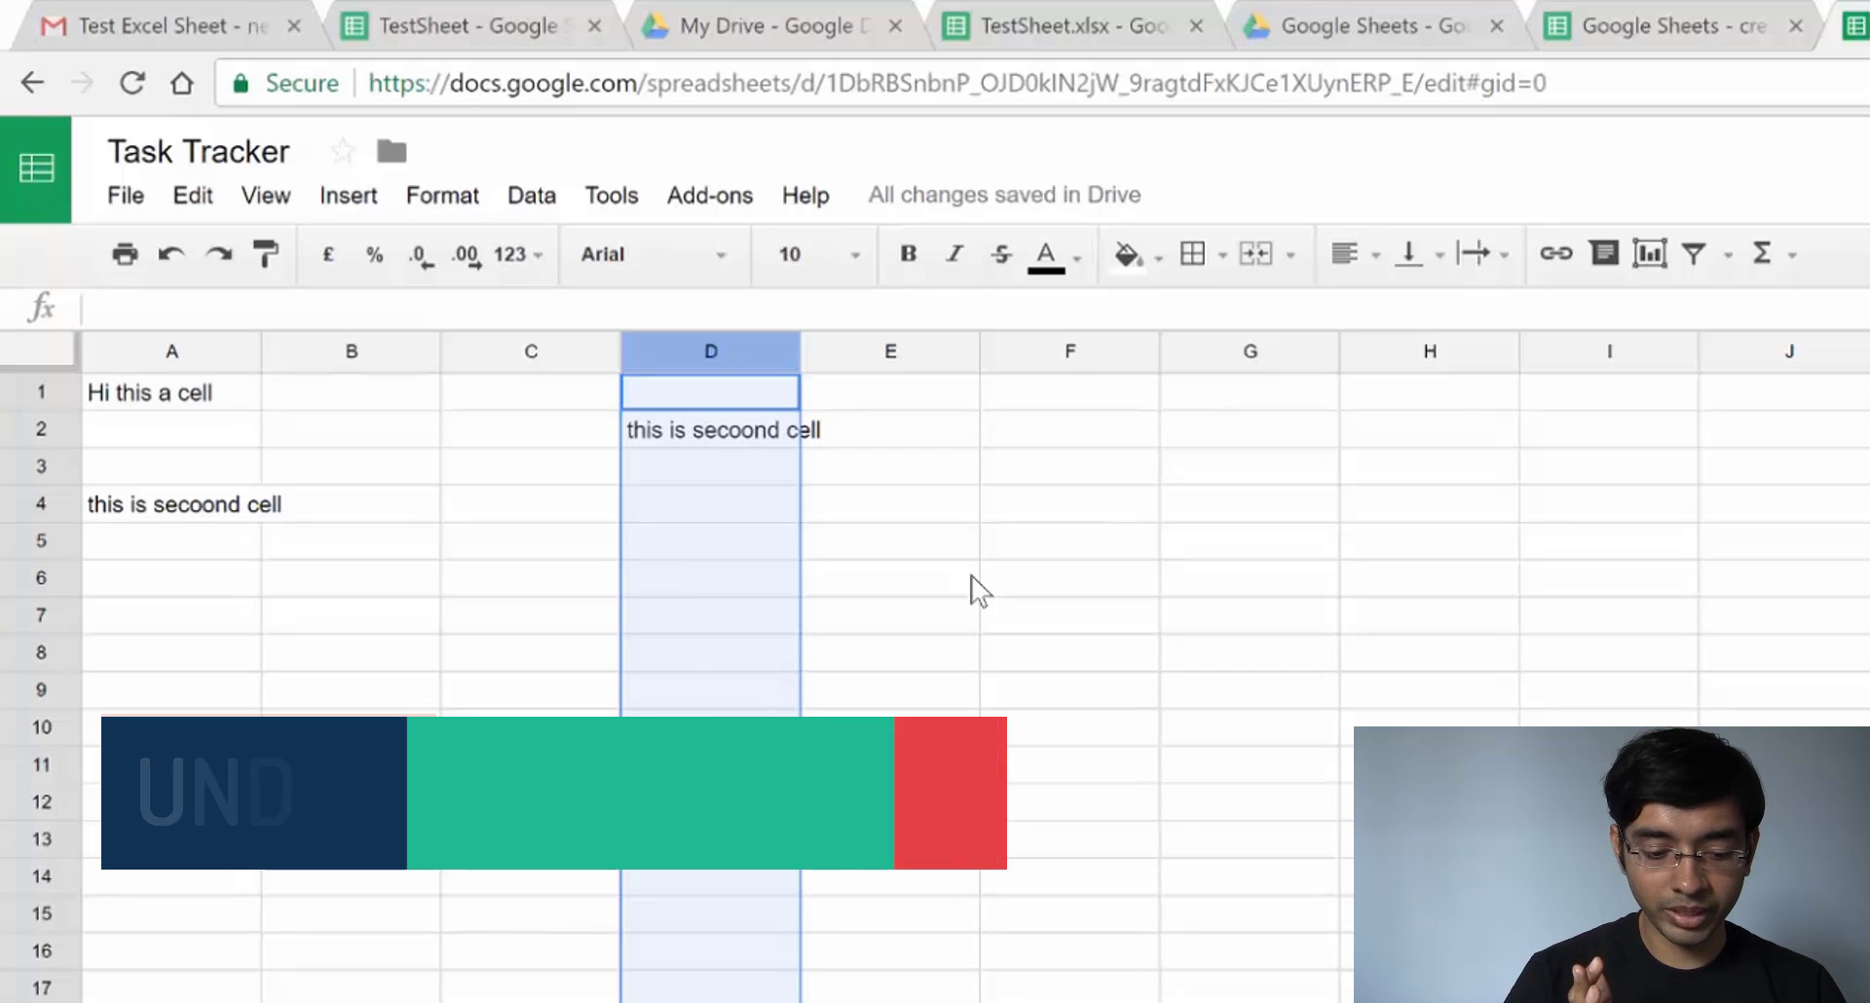
pyautogui.hotkey('ctrl', 'y')
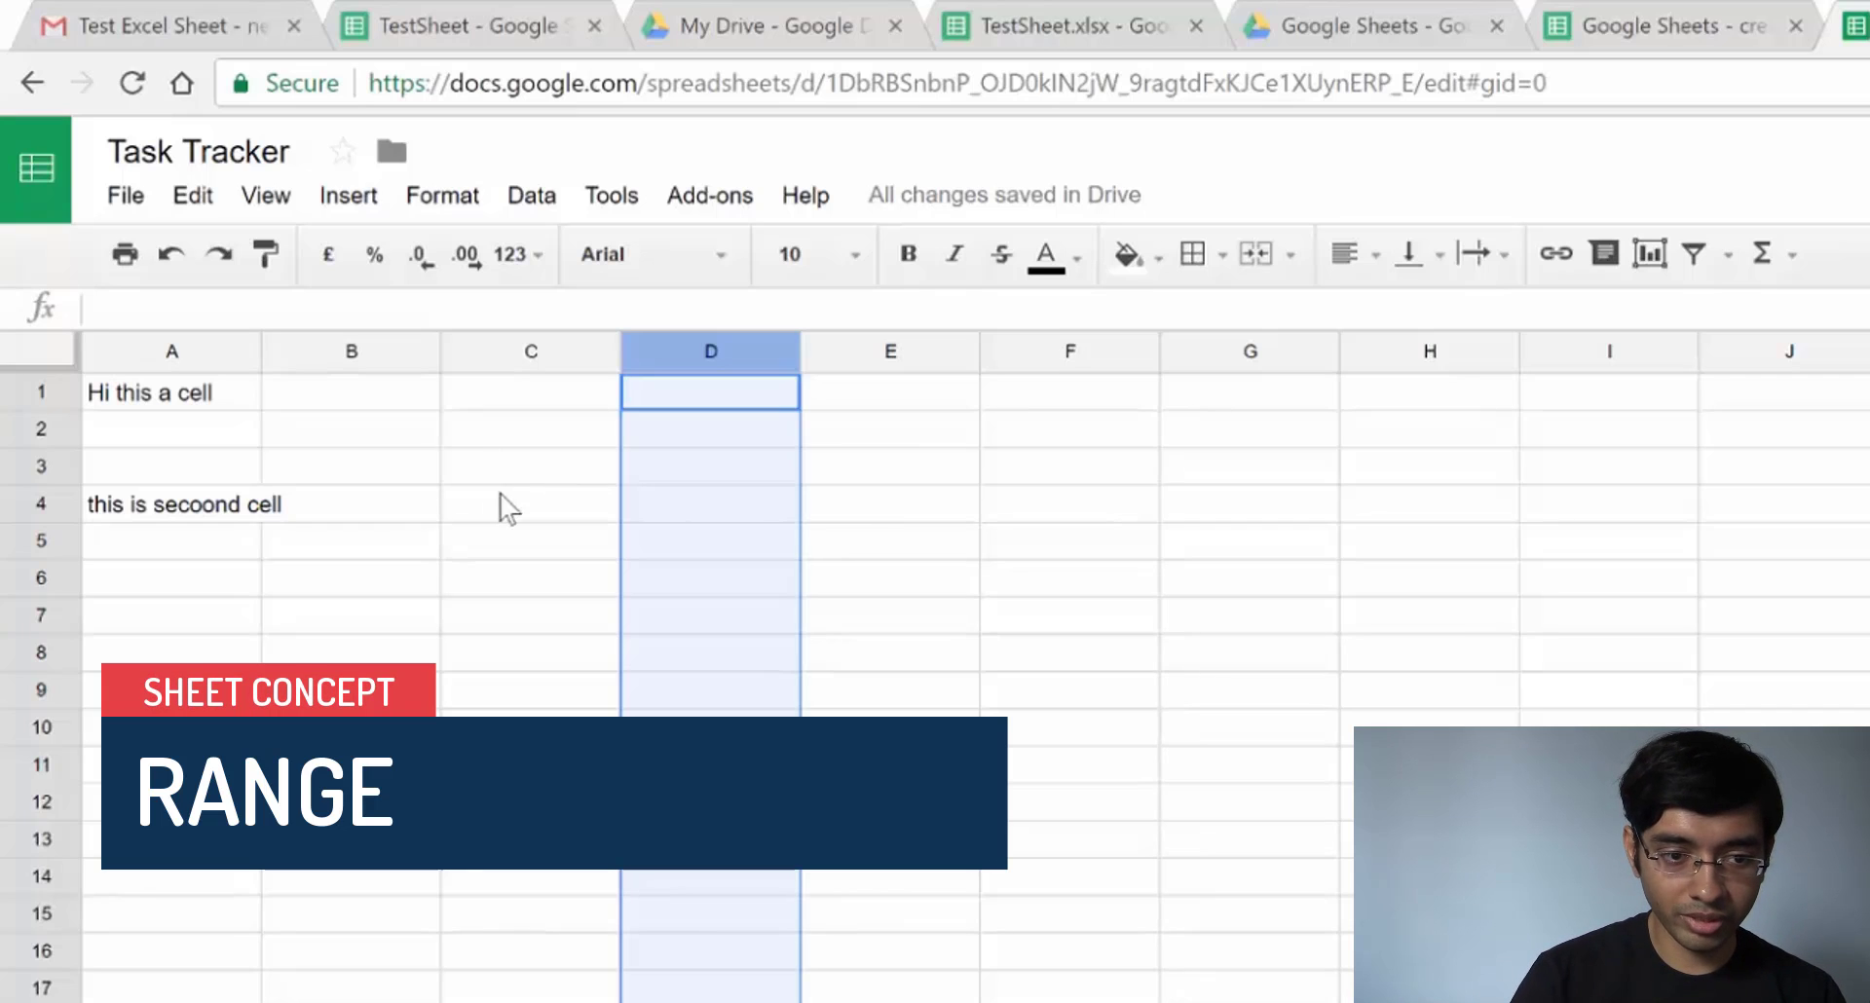
# Select the cell range C3:D3, followed by the larger block C2:E14
pyautogui.click(477, 465)
pyautogui.moveTo(476, 464); pyautogui.dragTo(738, 480)
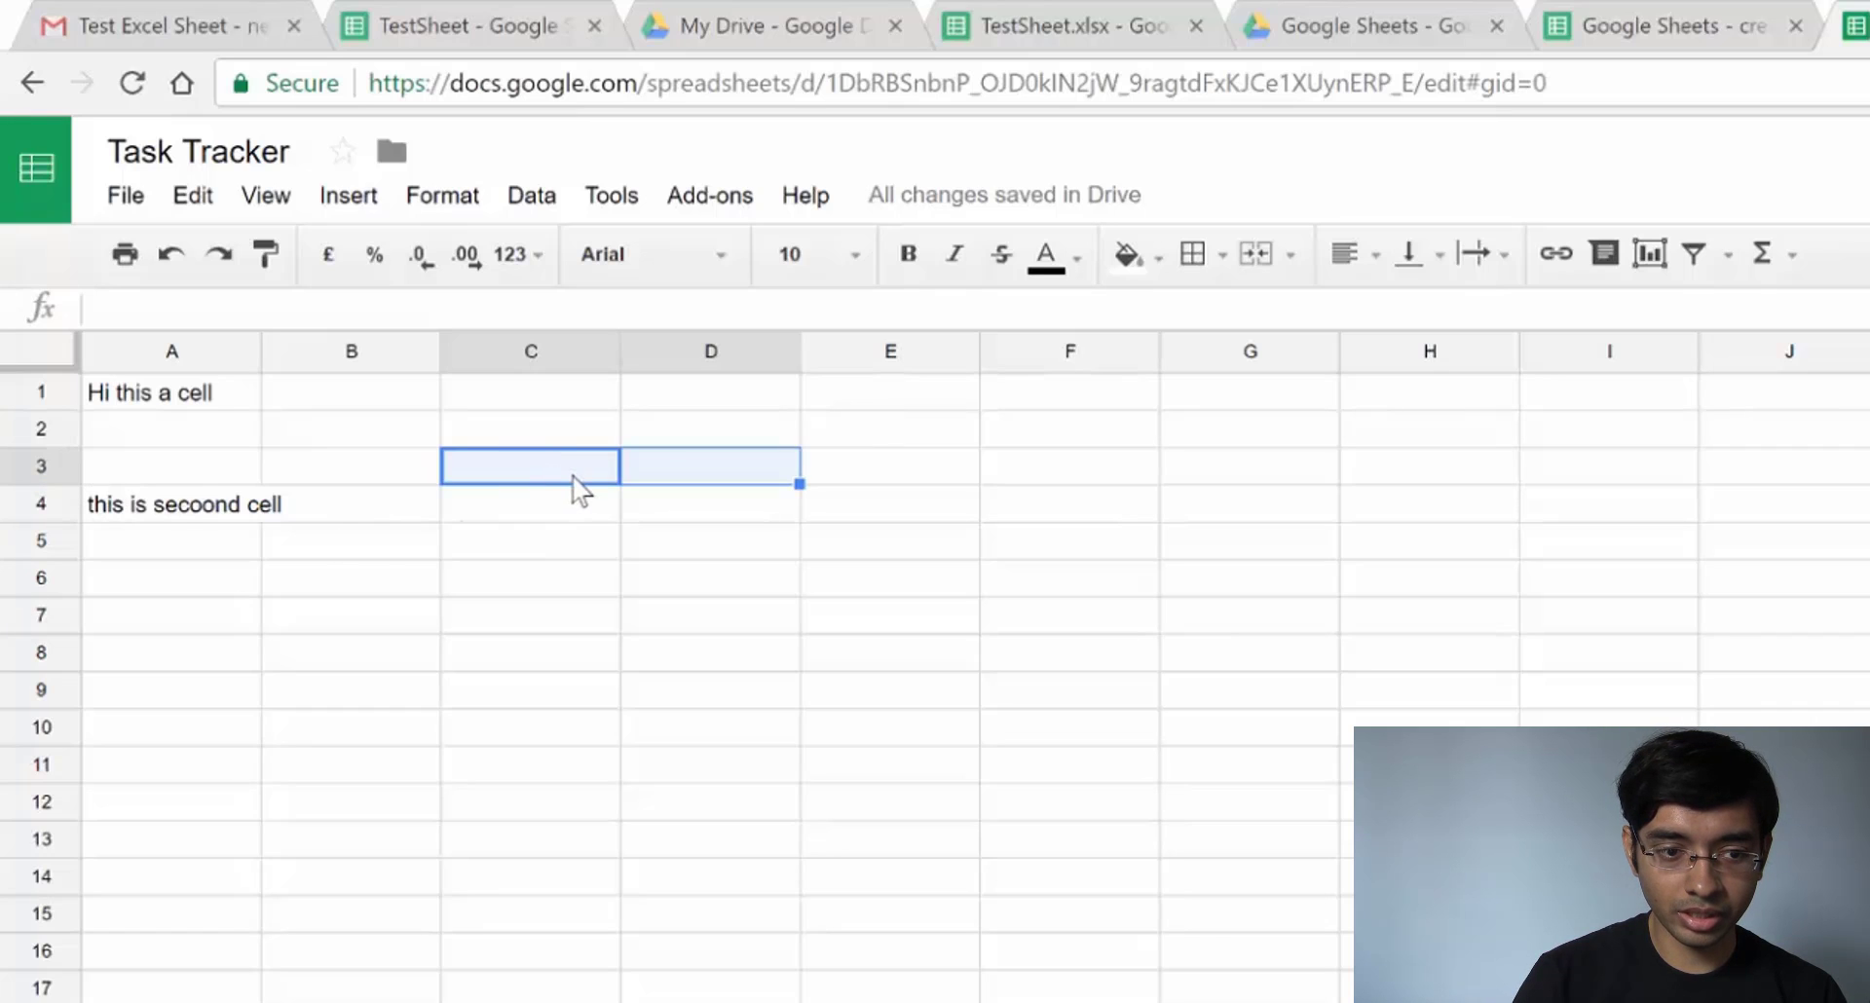
pyautogui.moveTo(531, 428); pyautogui.dragTo(889, 881)
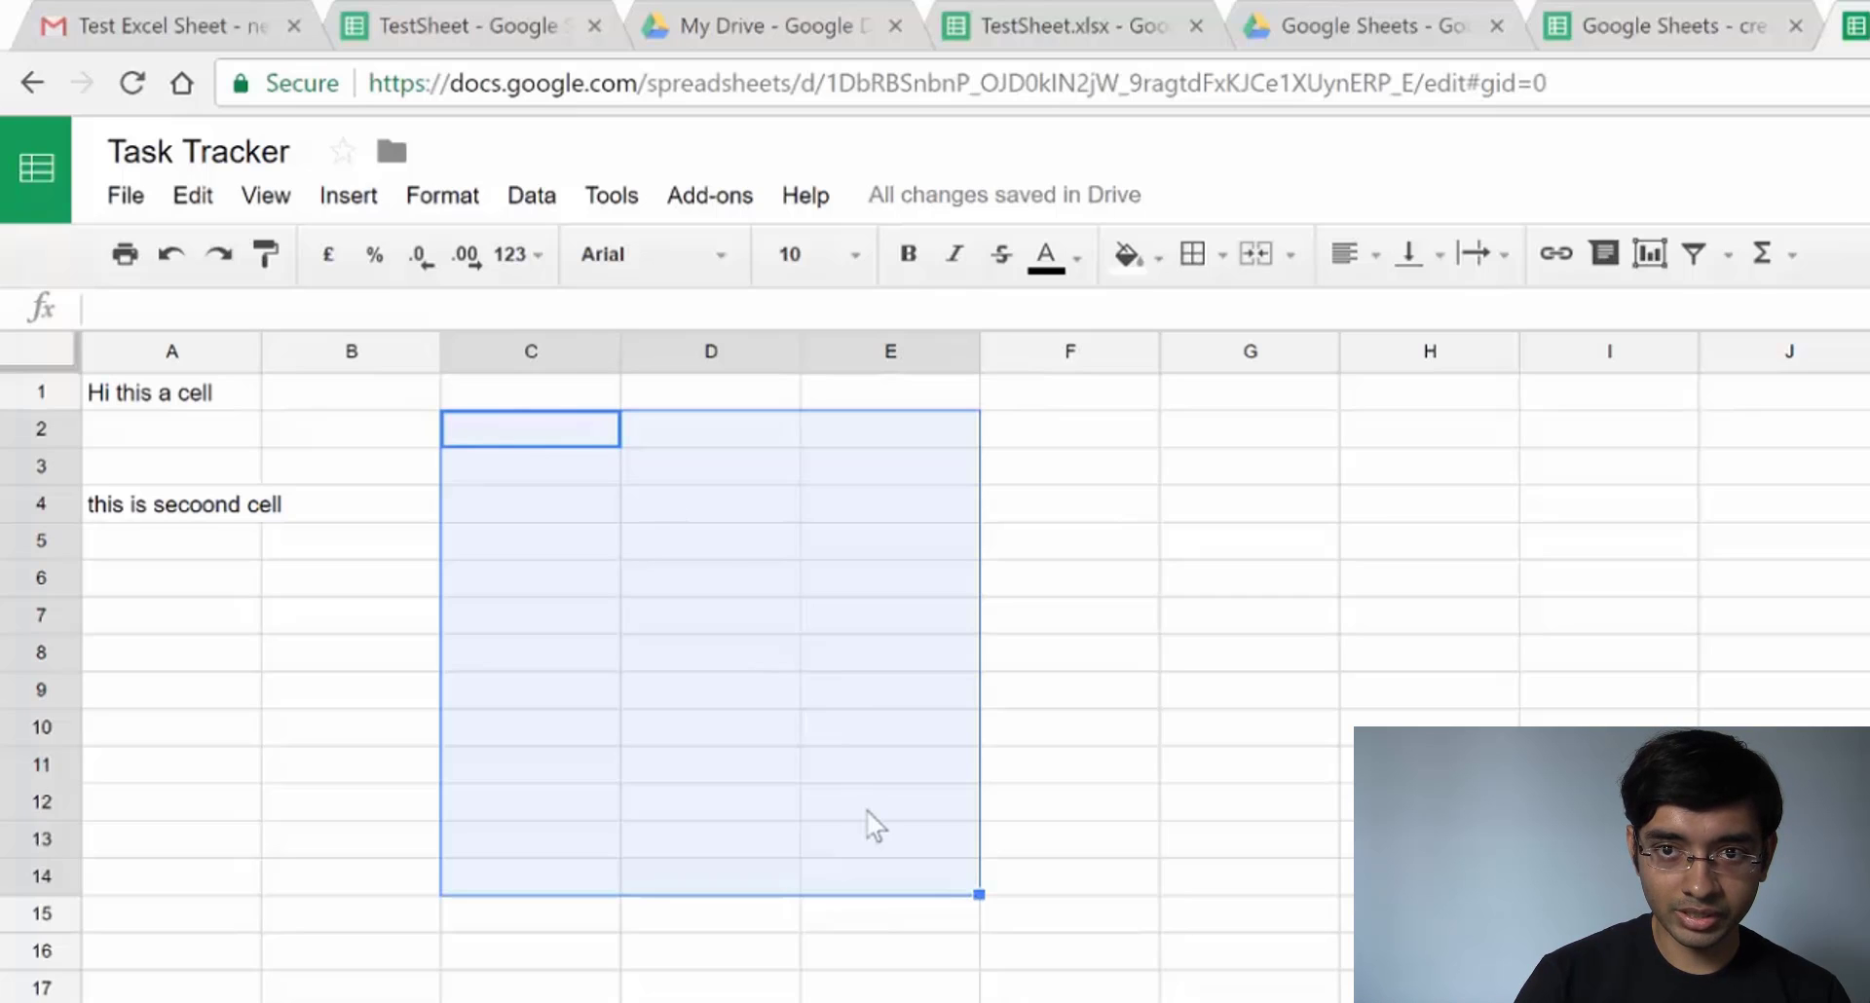
pyautogui.press('Return')
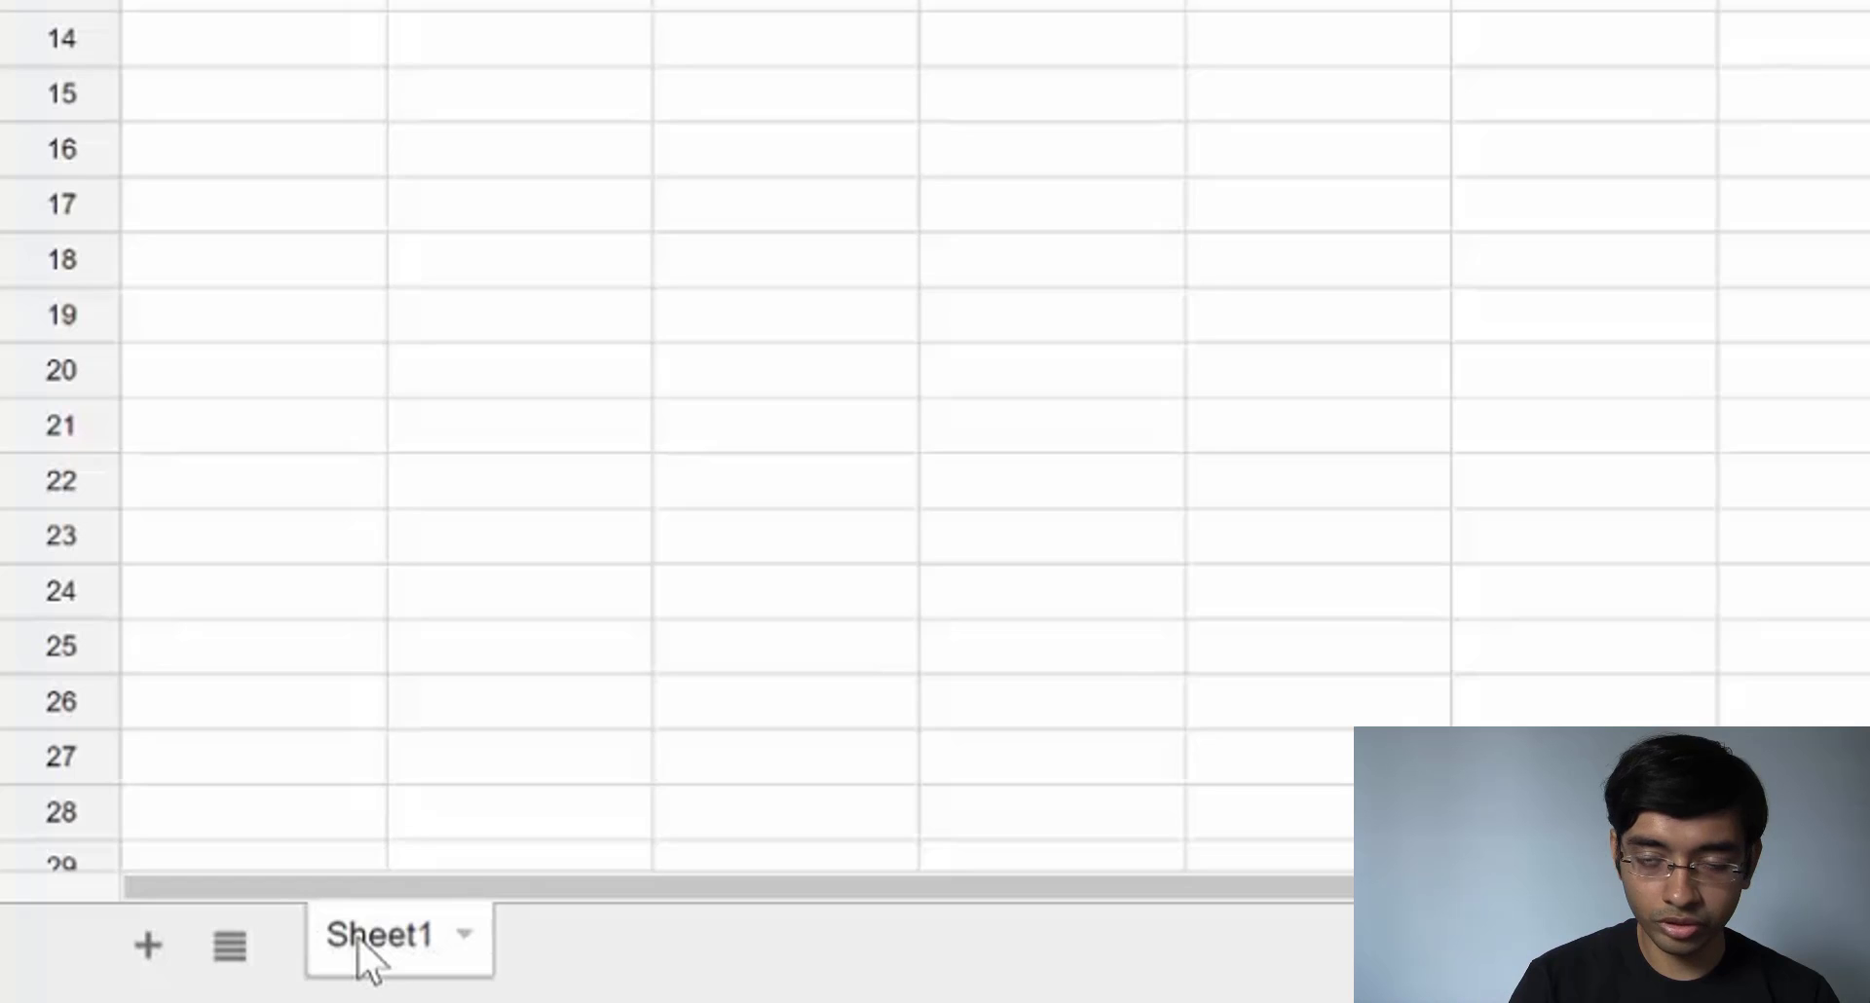
# Add two new sheets to the spreadsheet and delete the second of them, Sheet3
pyautogui.click(148, 943)
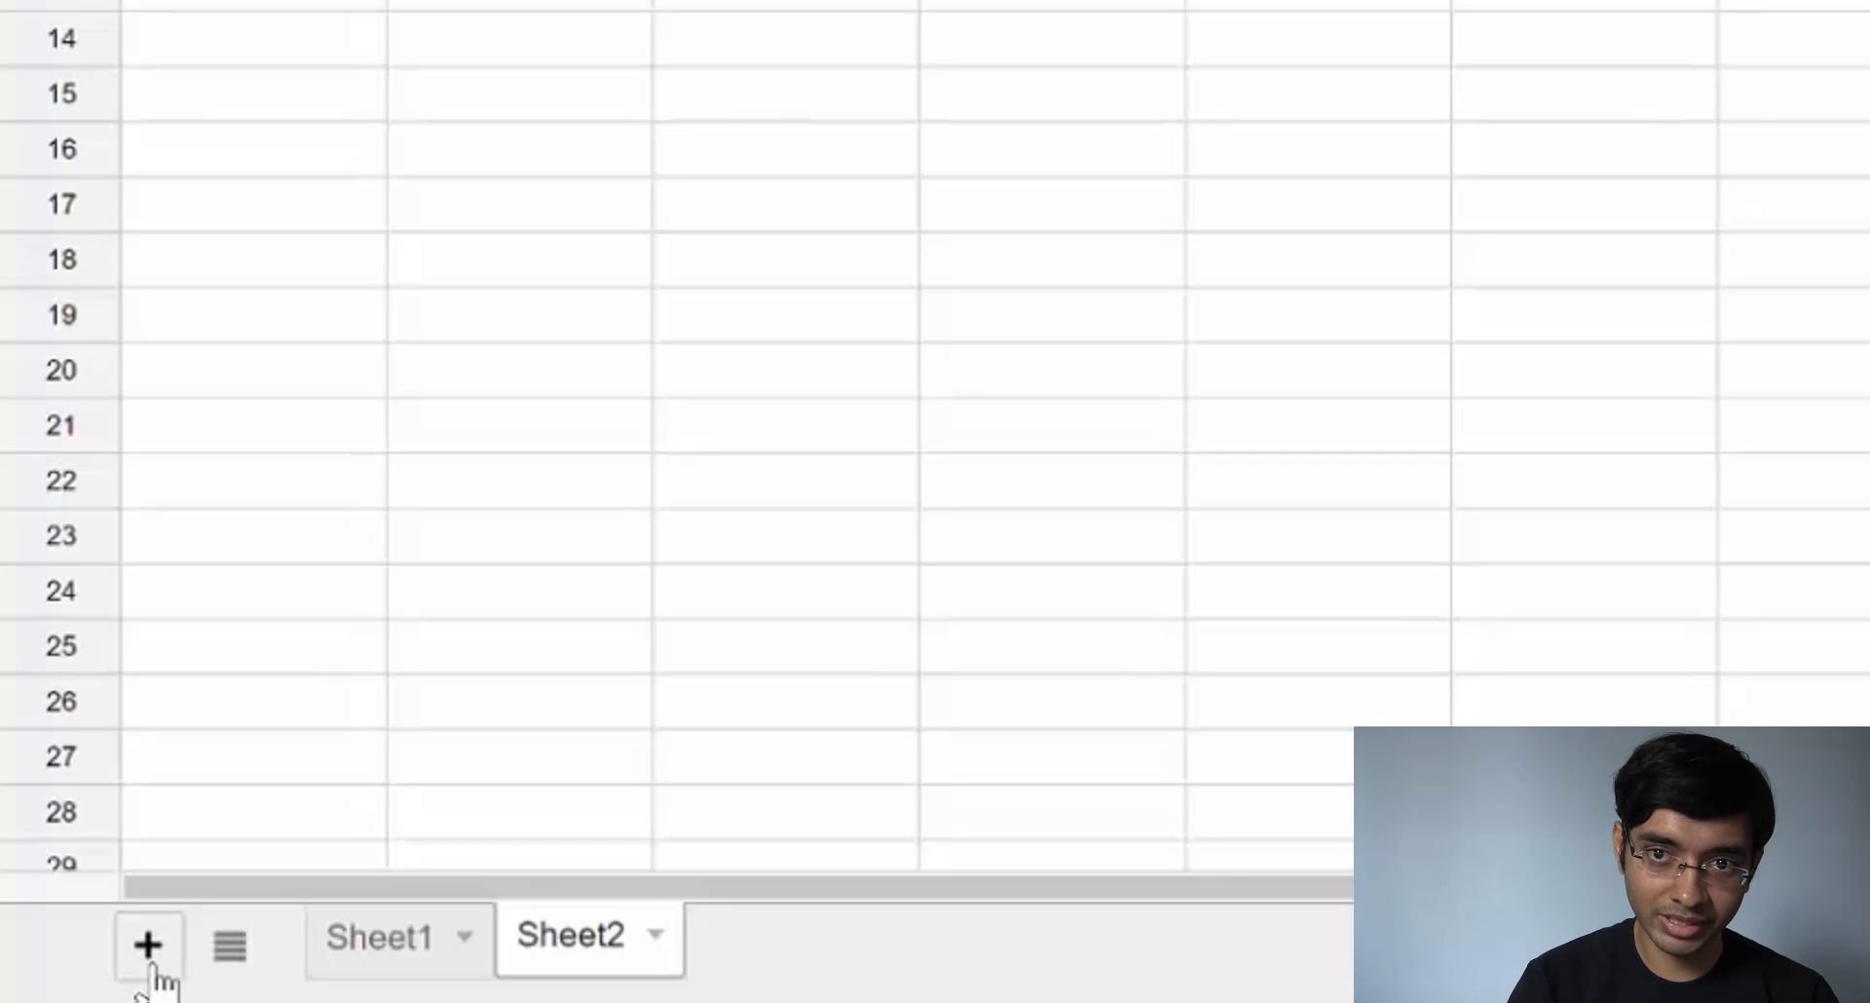
pyautogui.click(155, 964)
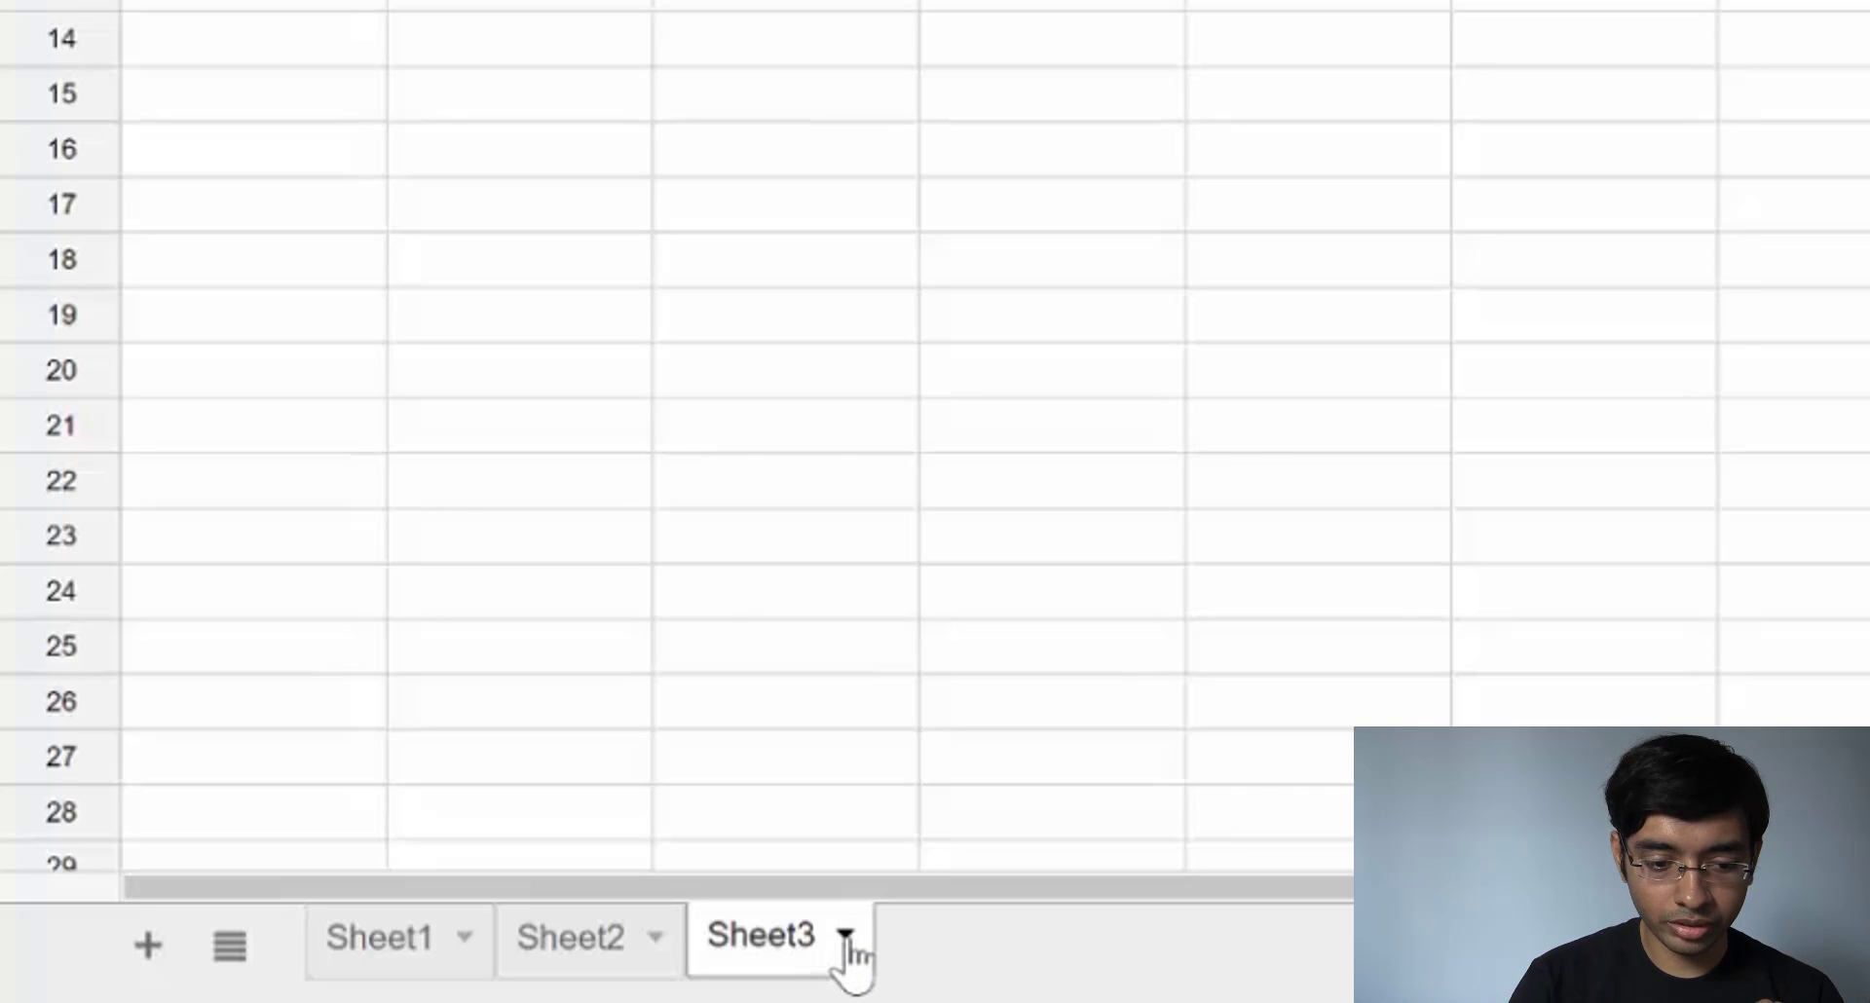
pyautogui.click(846, 935)
pyautogui.click(849, 164)
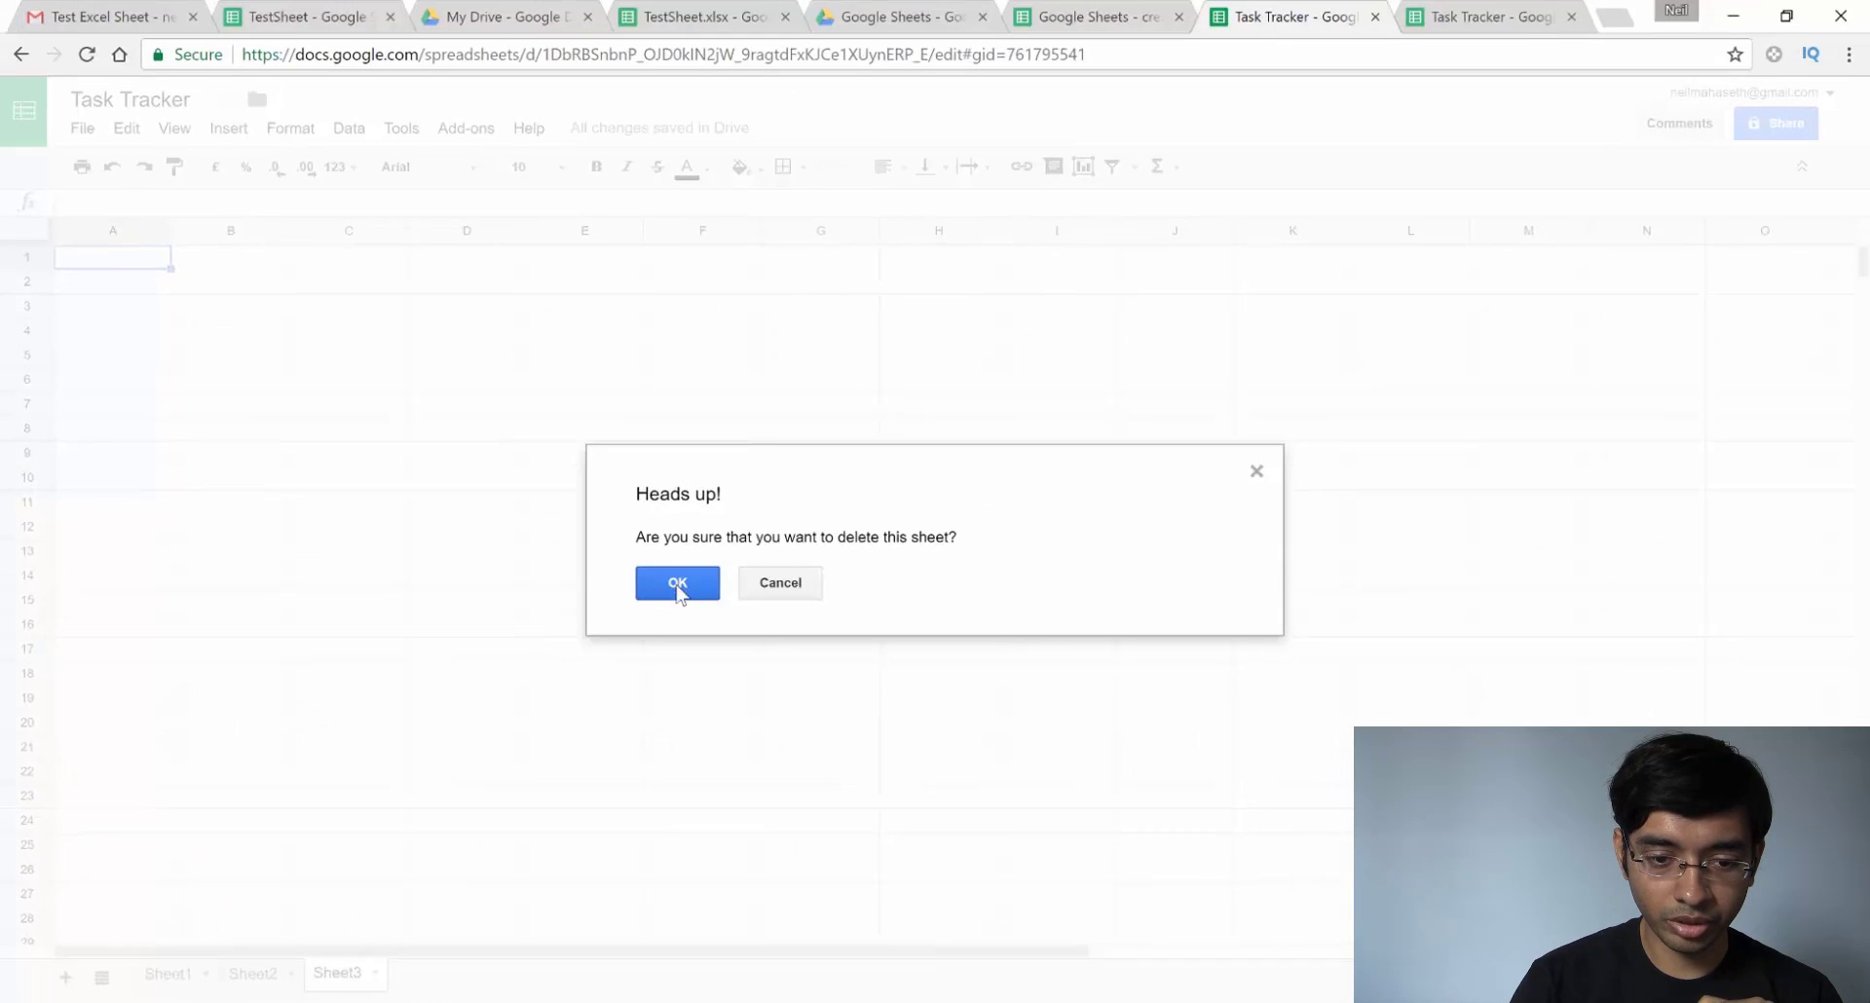
pyautogui.click(680, 584)
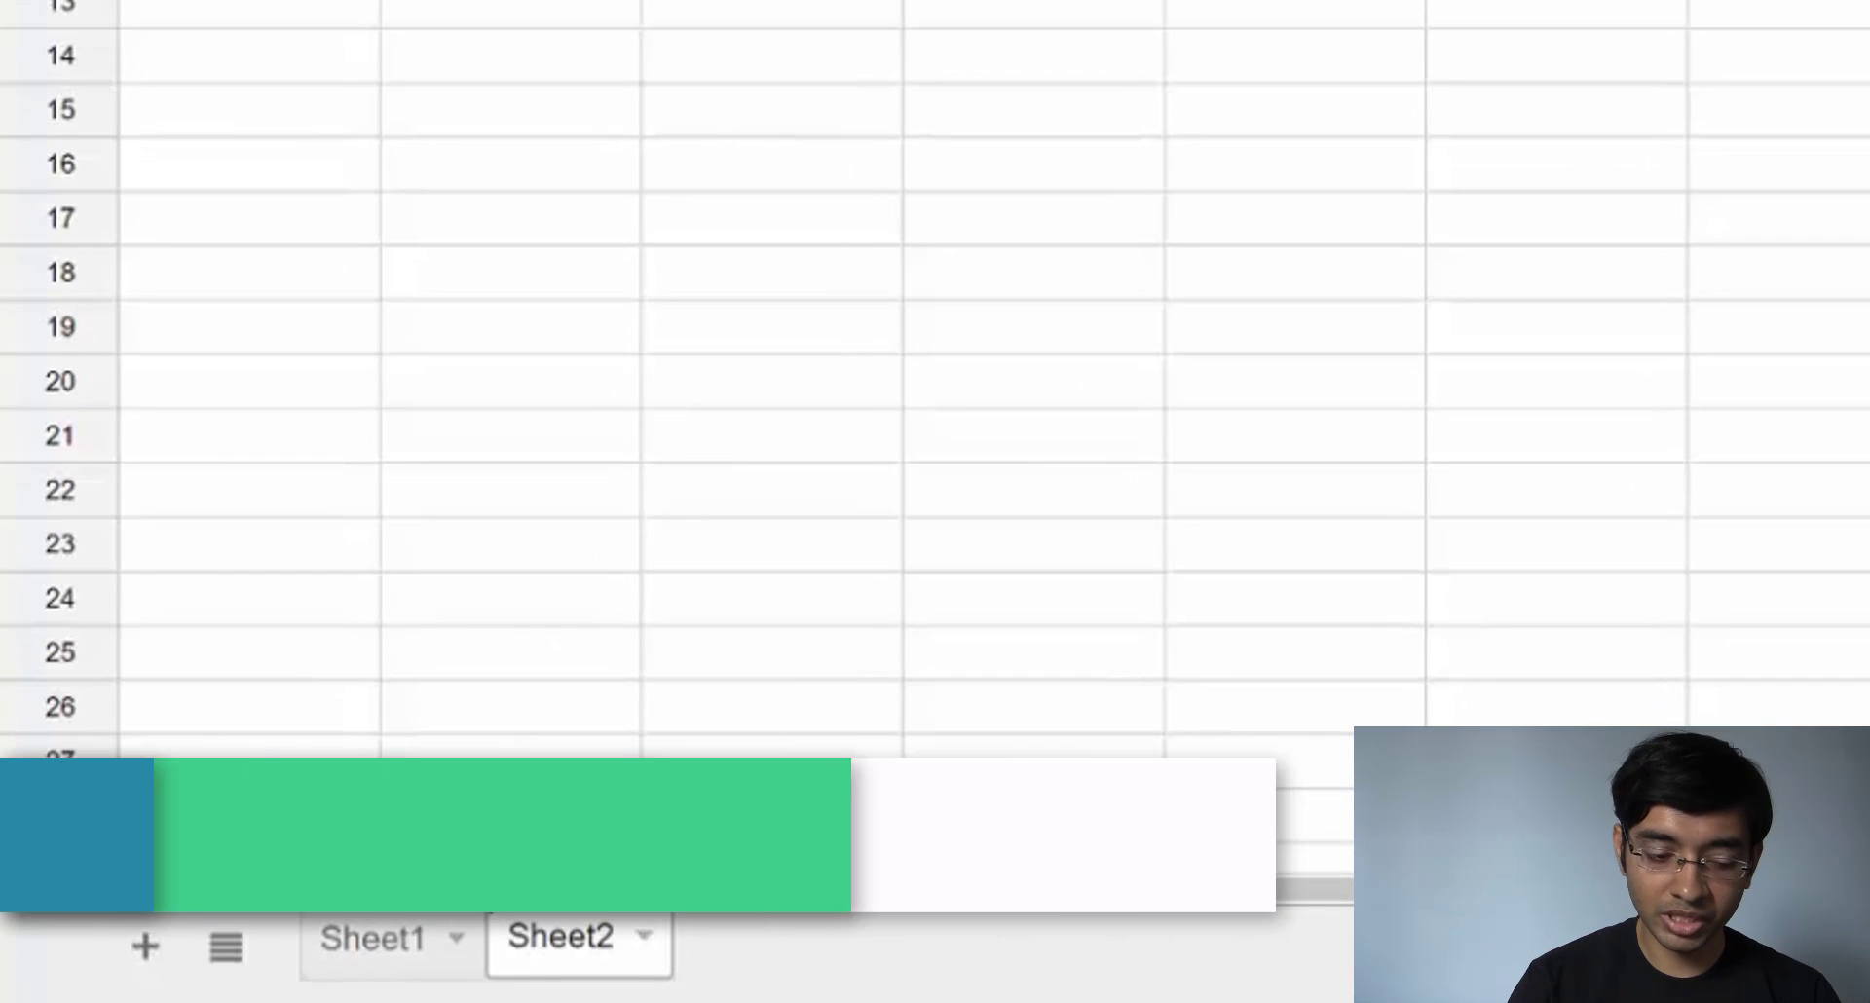
# Rename Sheet1 as "Test Sheet"
pyautogui.doubleClick(397, 944)
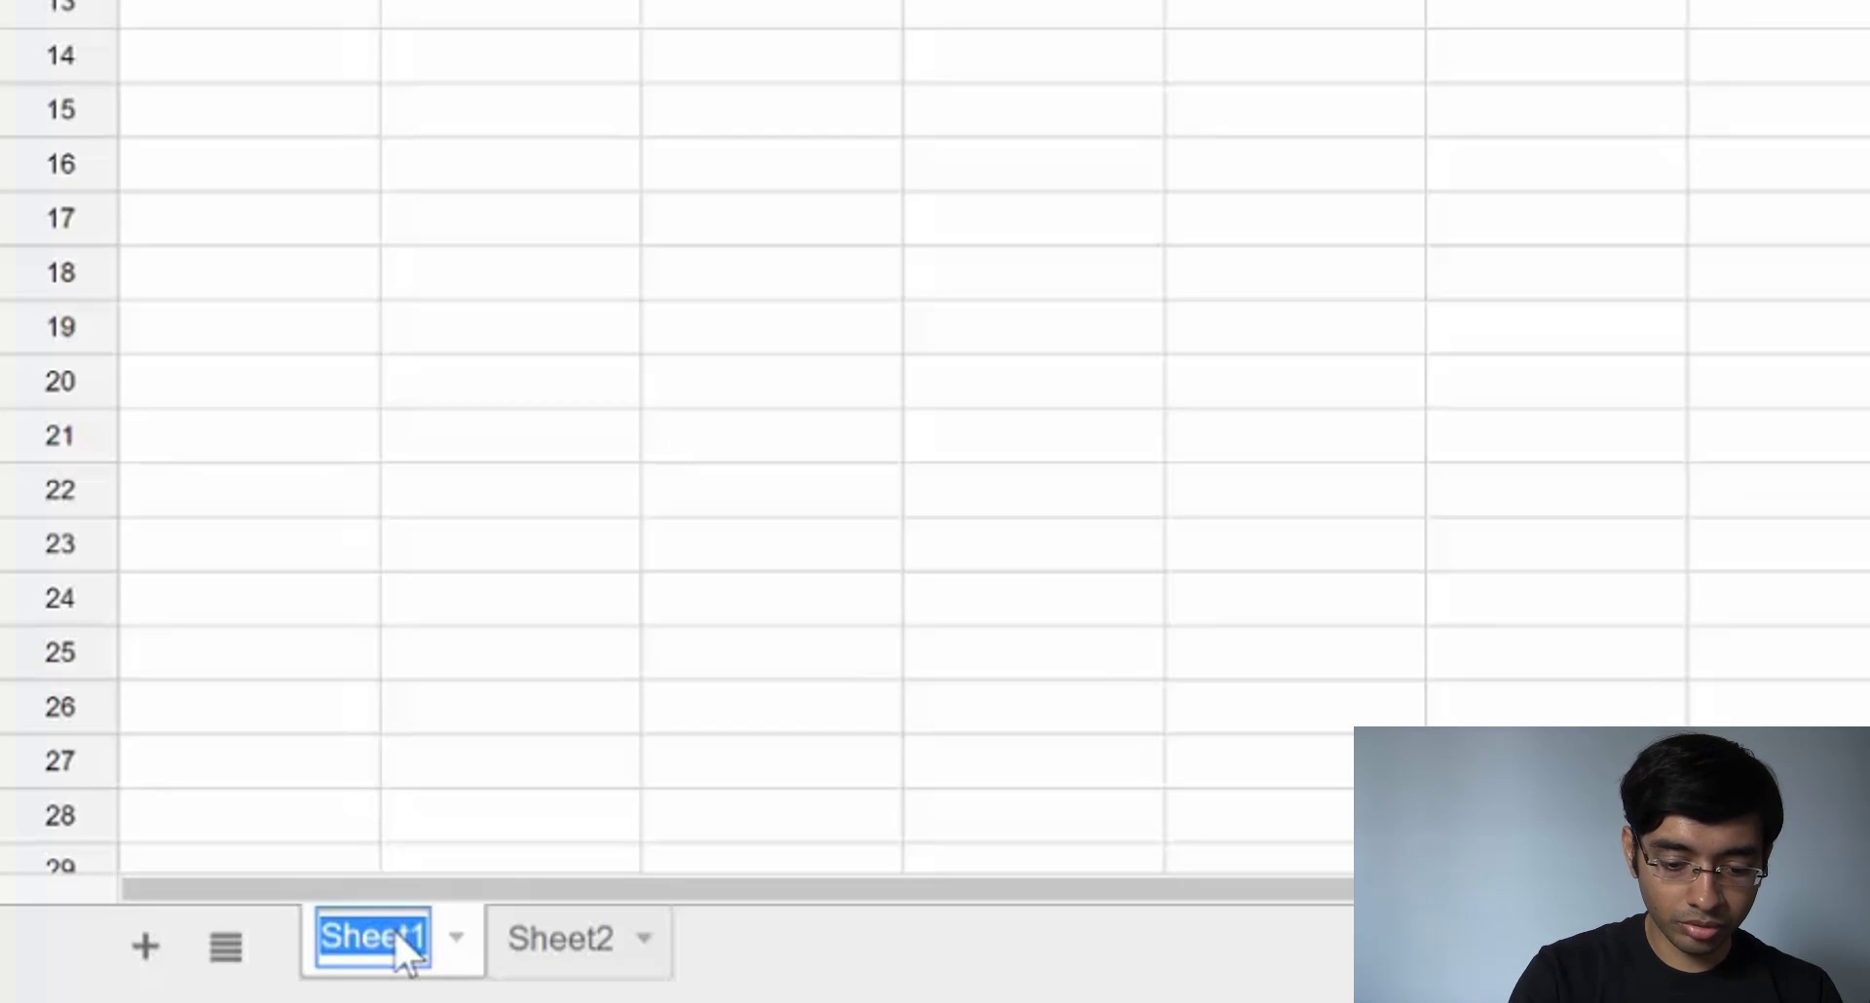
pyautogui.write('Test Sheet')
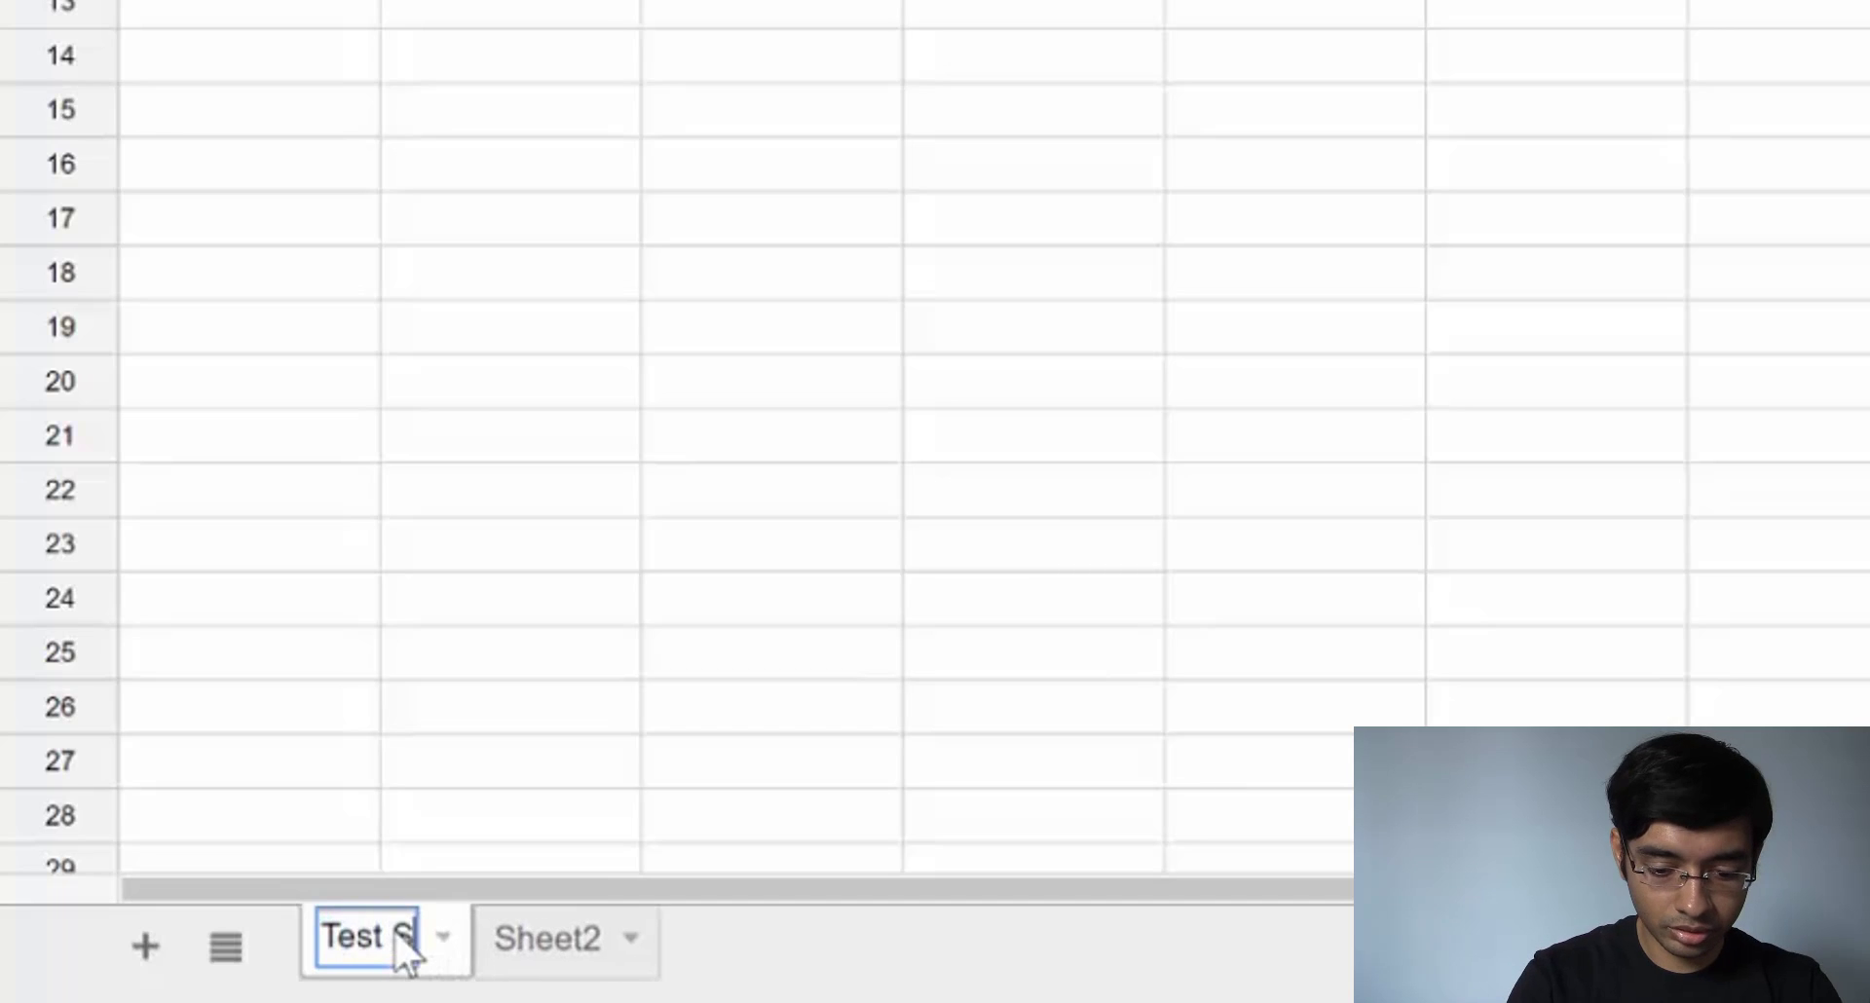
pyautogui.press('Return')
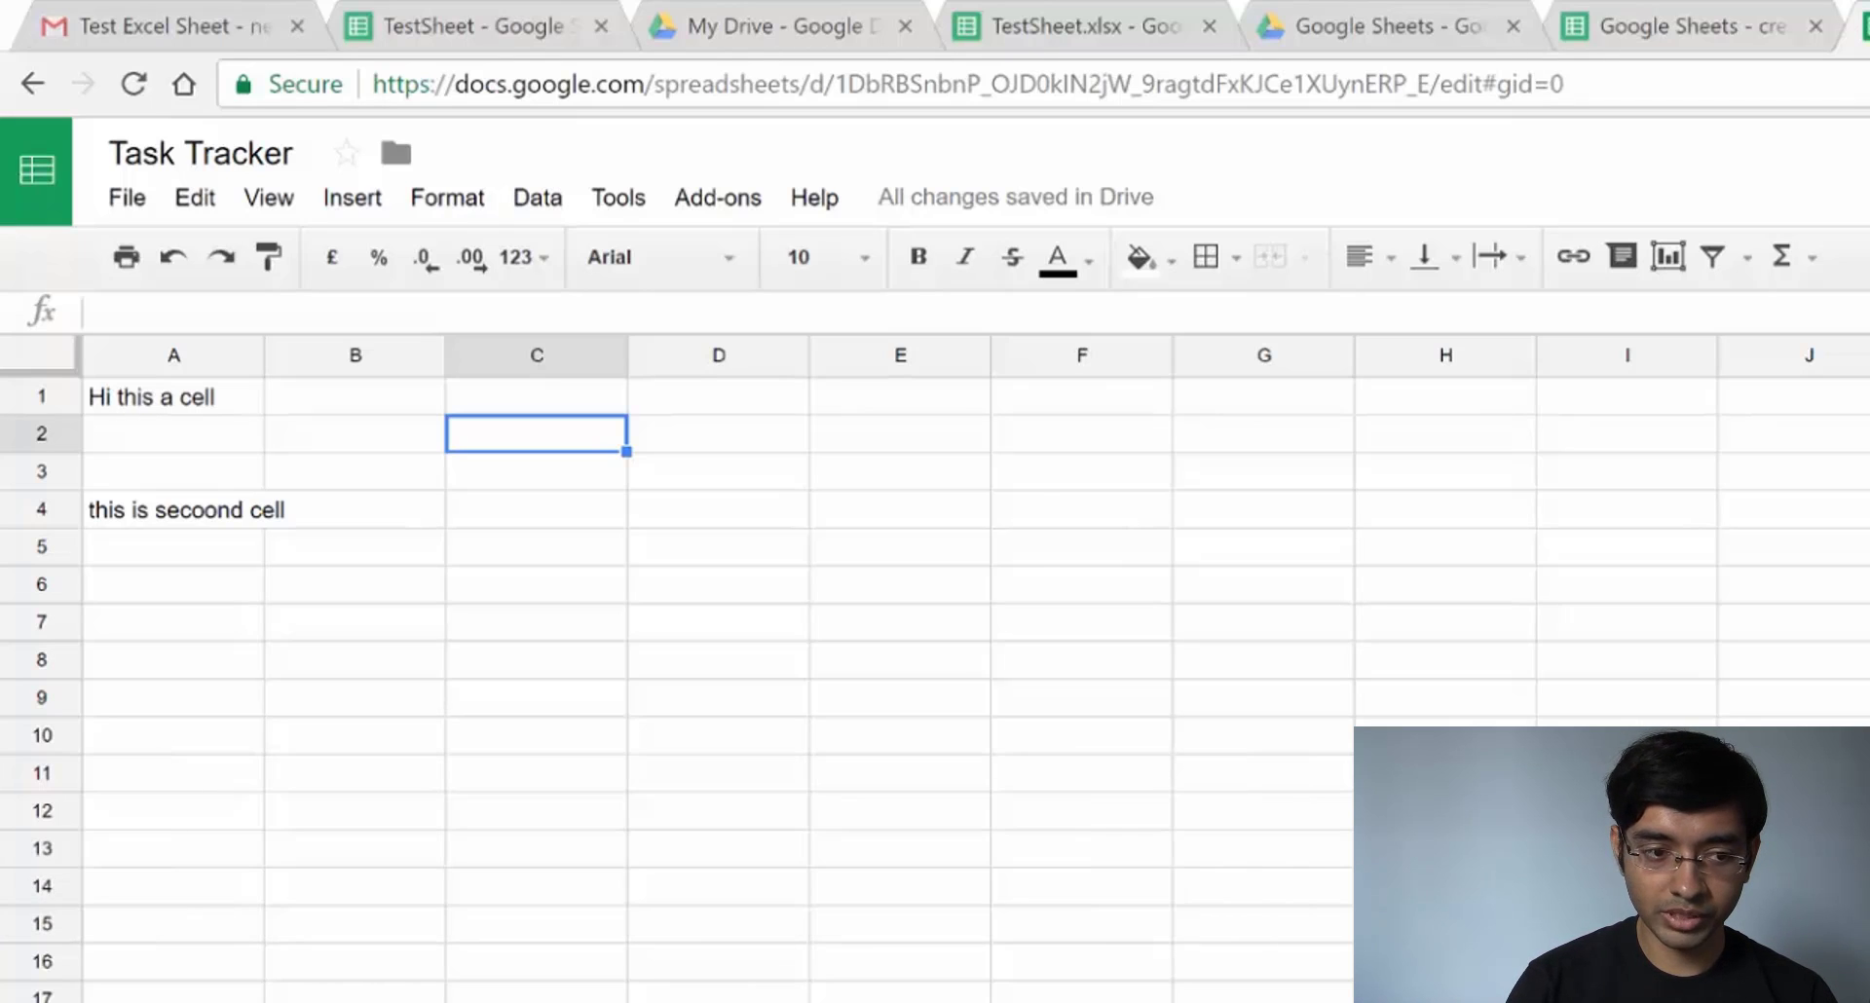
# Clear the contents of all cells in the sheet and select cell B2
pyautogui.hotkey('ctrl', 'a')
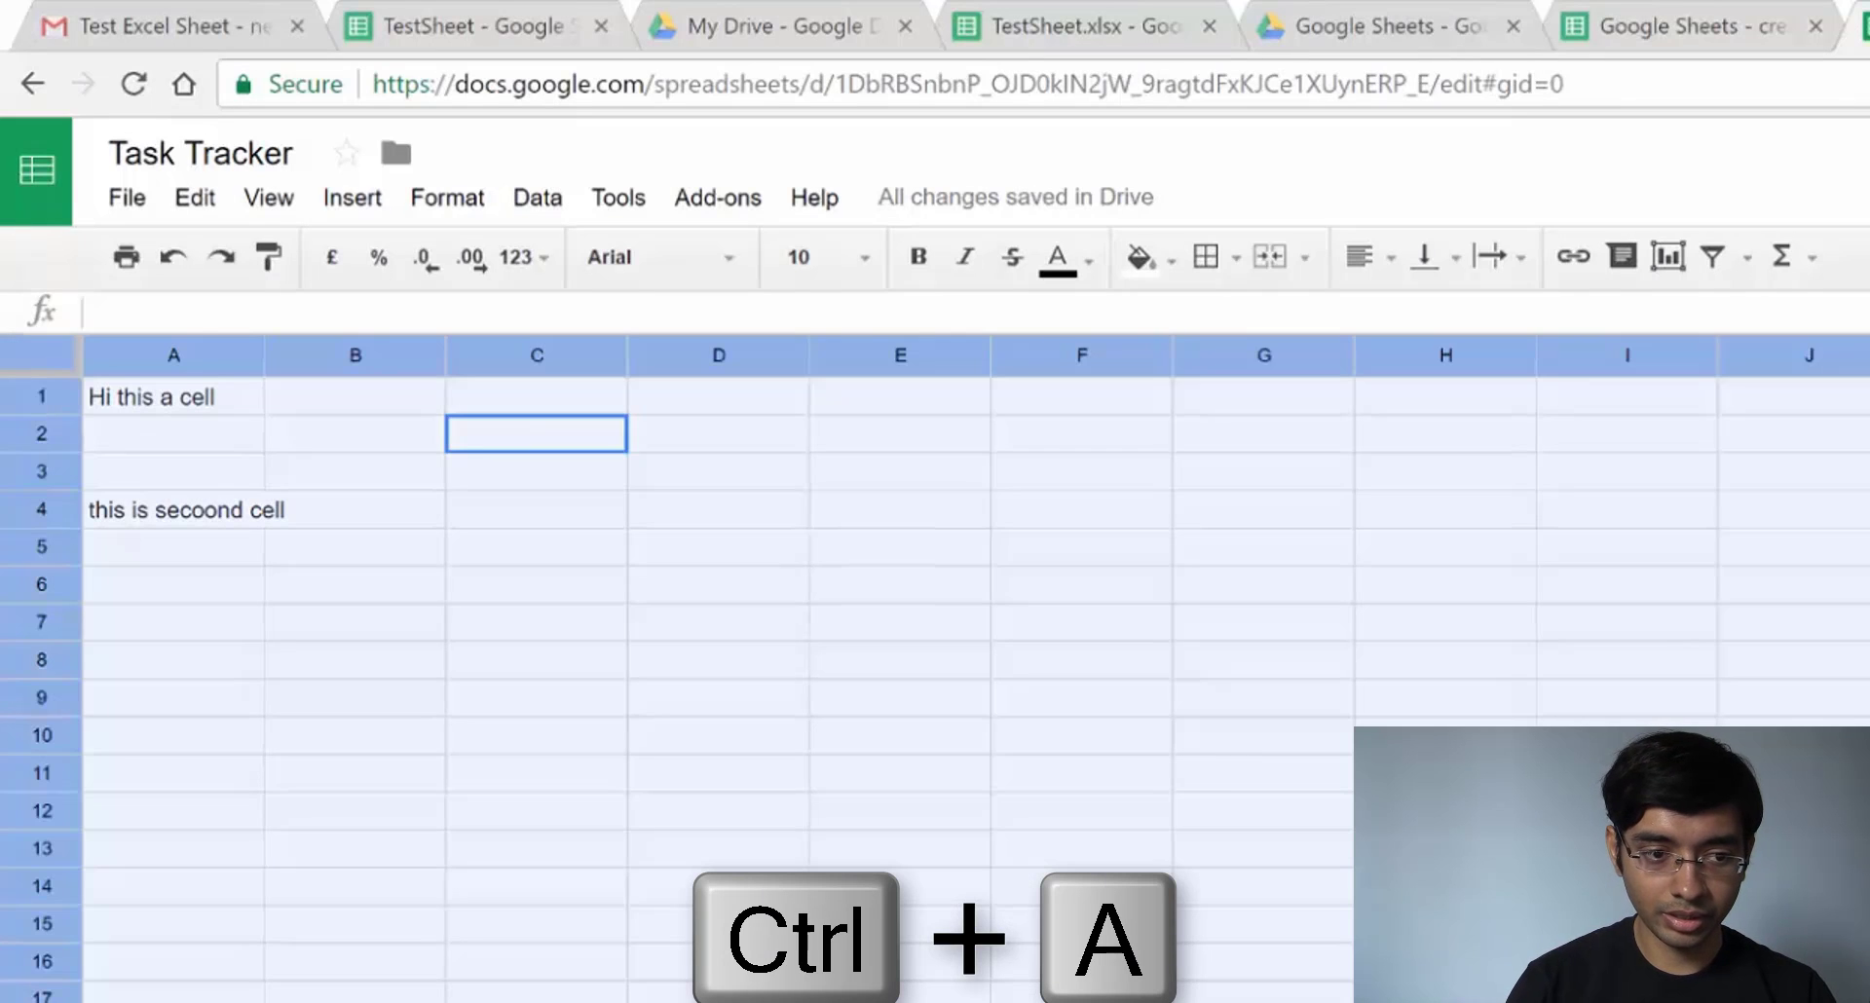
pyautogui.press('Delete')
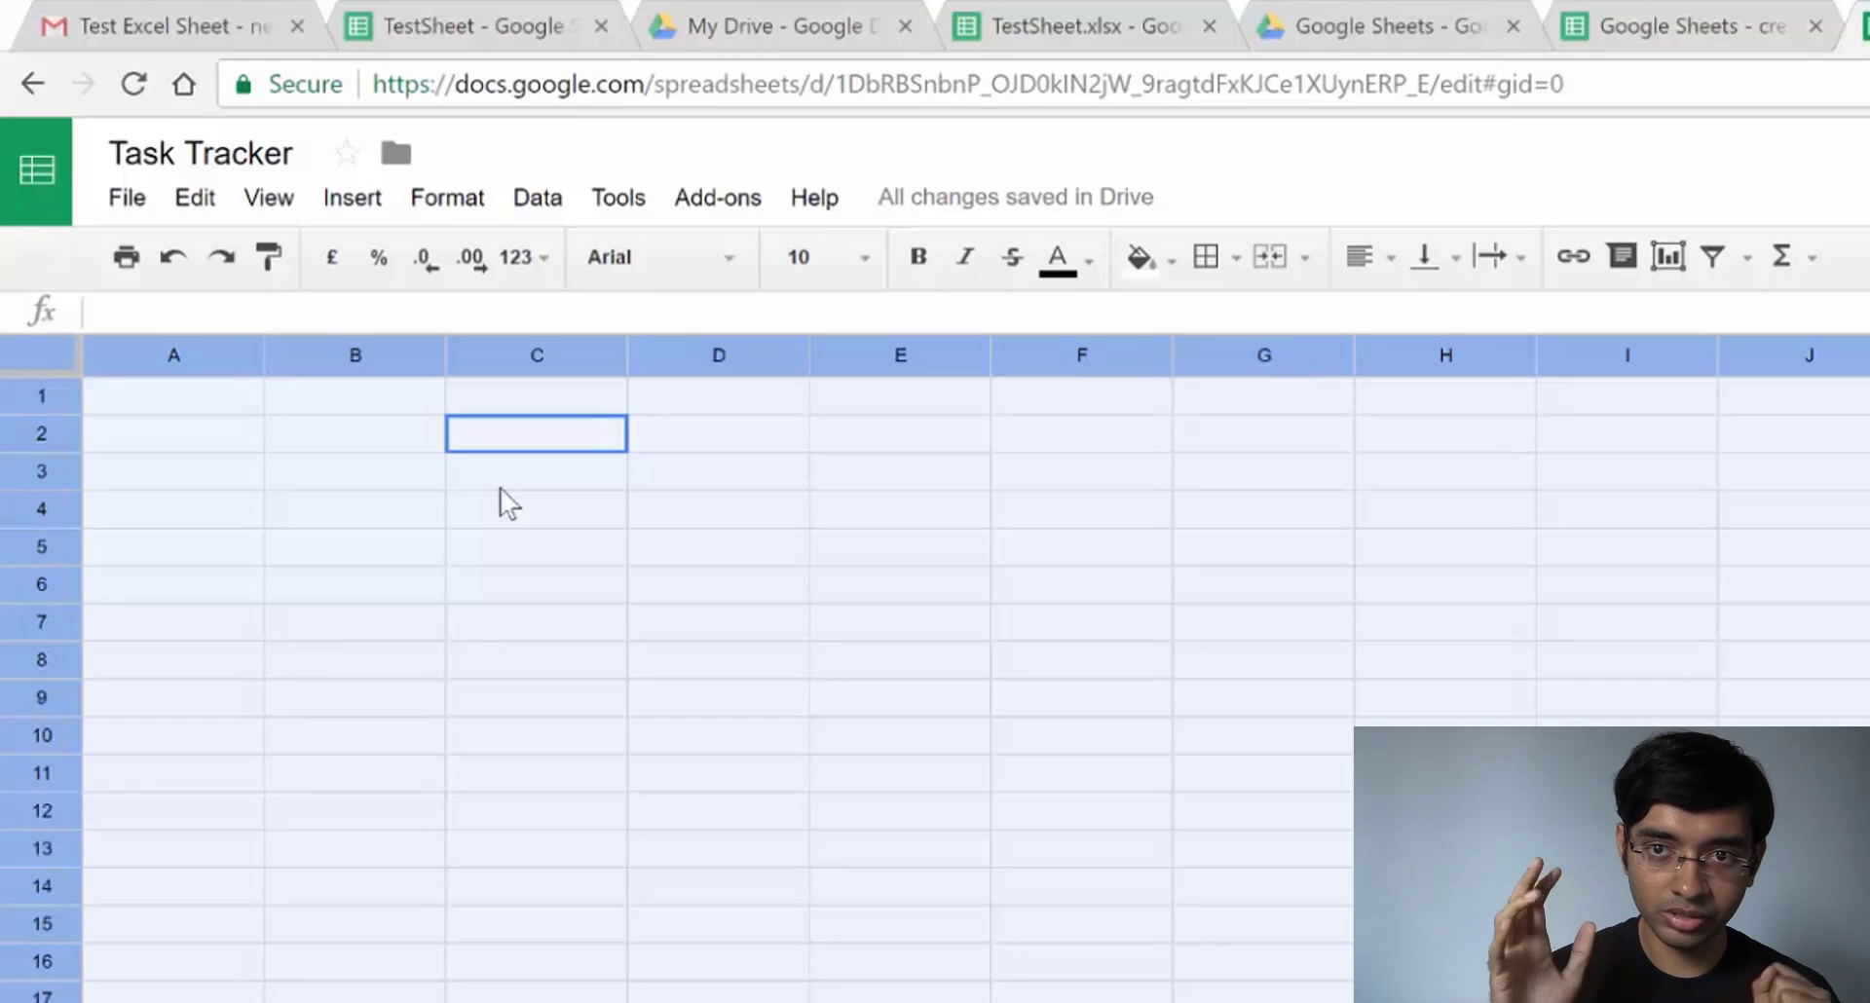
pyautogui.click(384, 431)
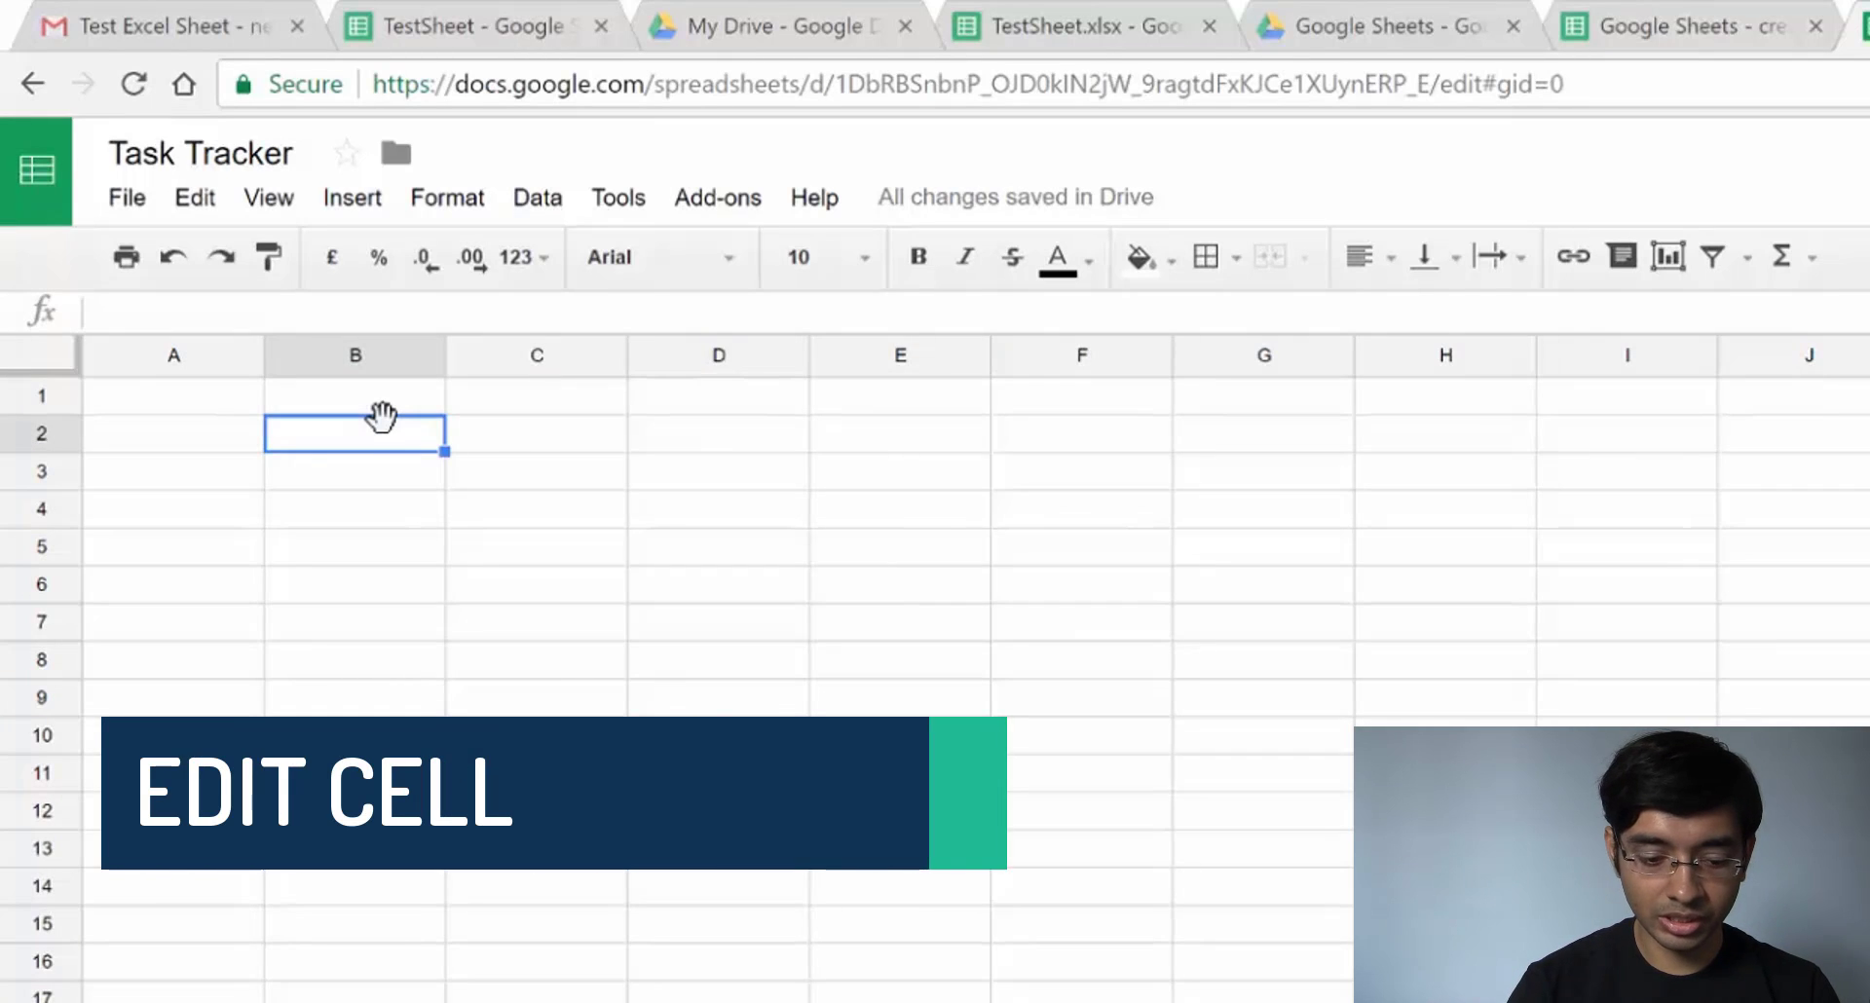
# Enter the text "This is cell1" in cell B2
pyautogui.write('This')
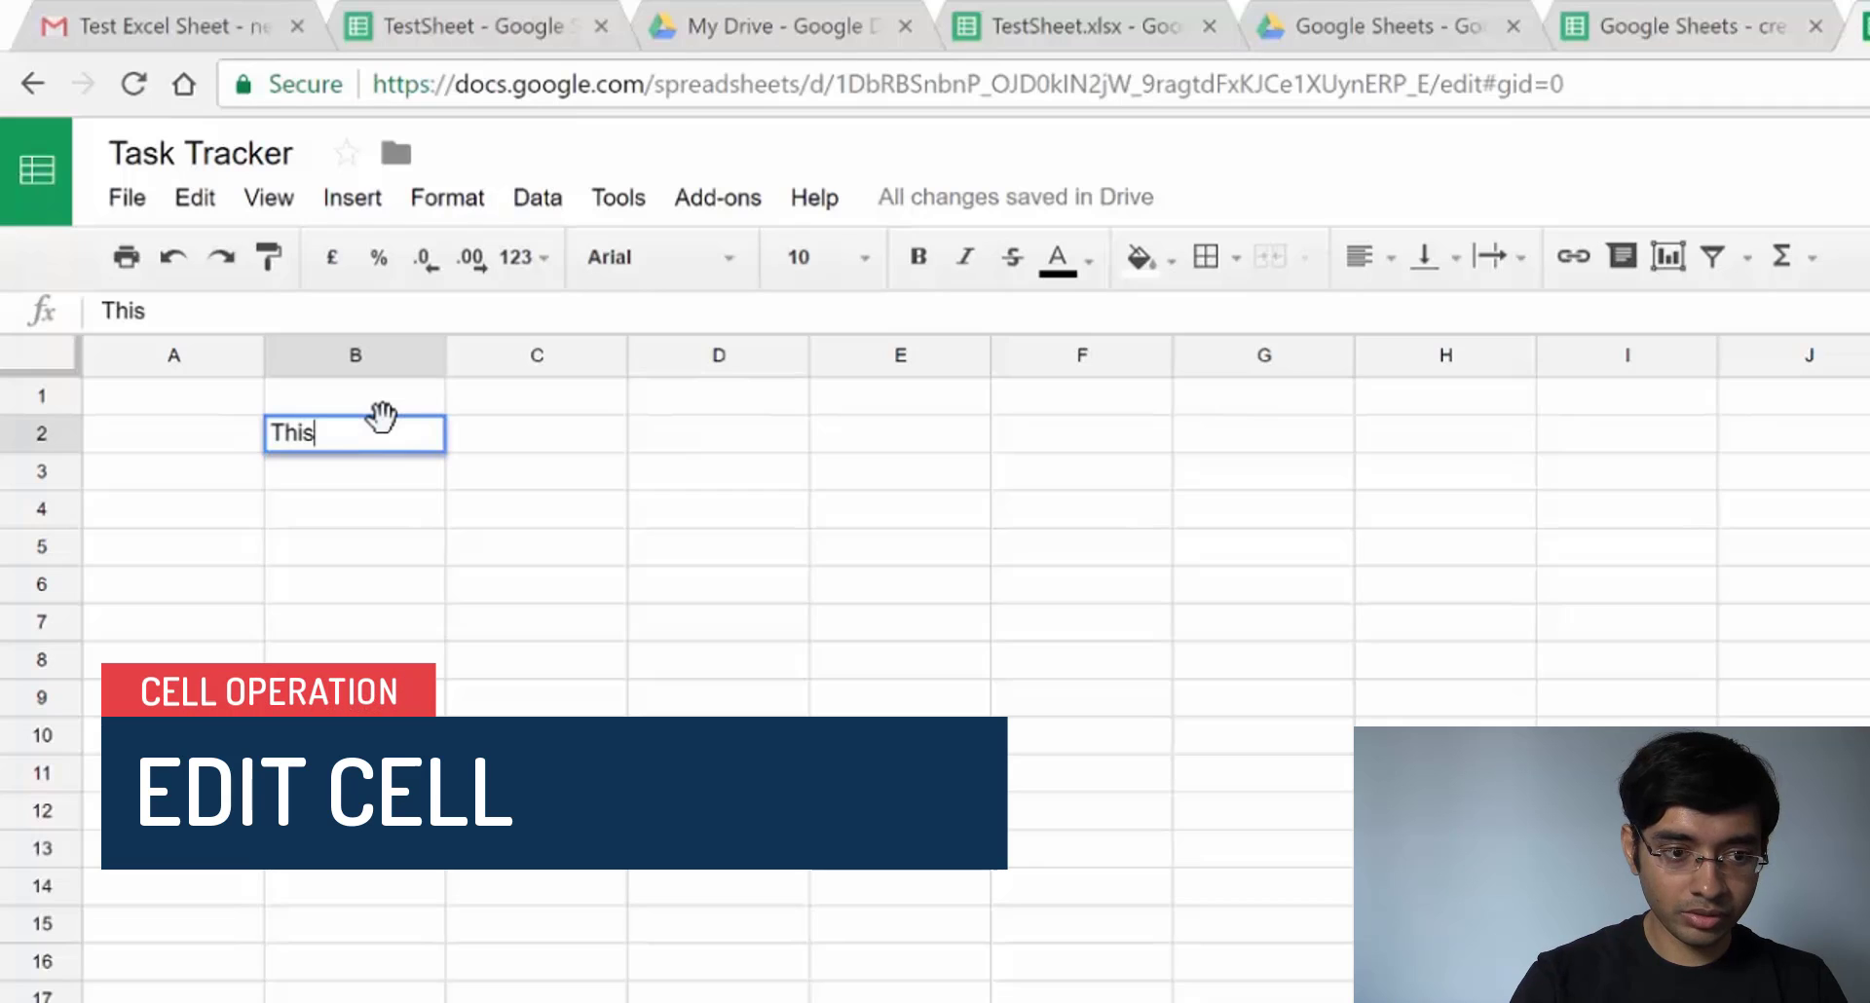
pyautogui.write(' is cell1')
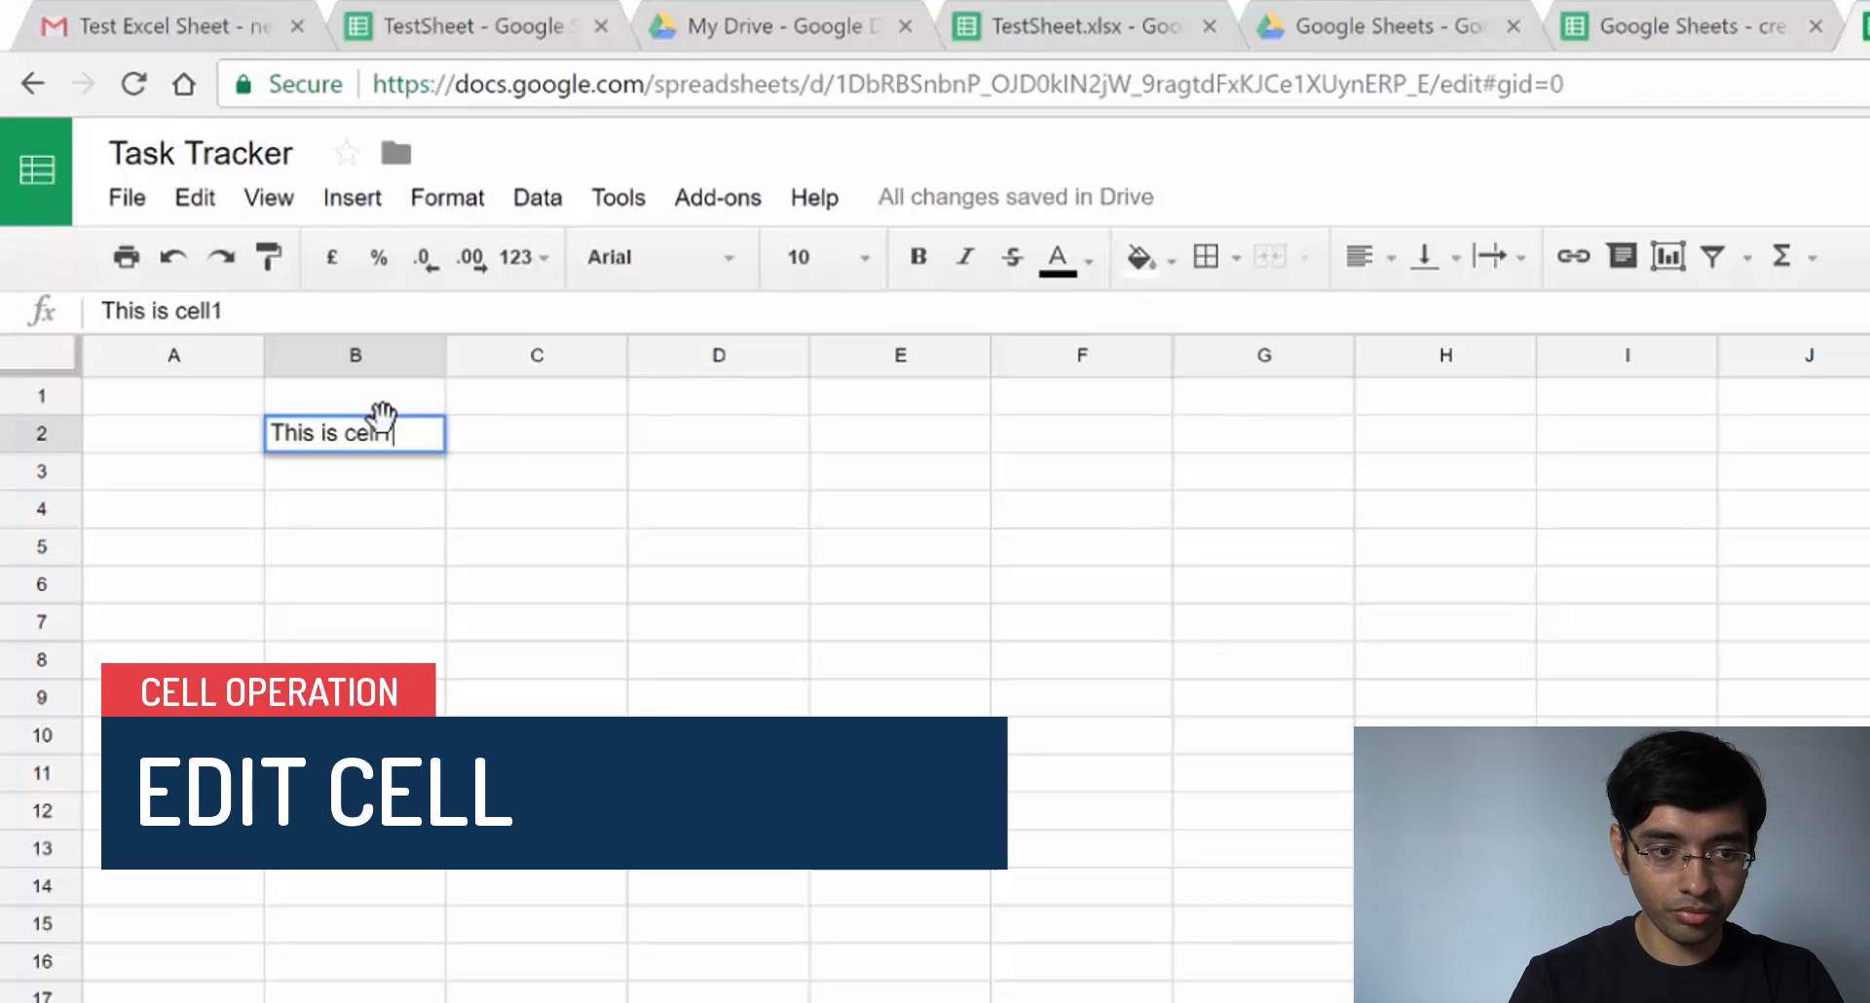
pyautogui.click(502, 456)
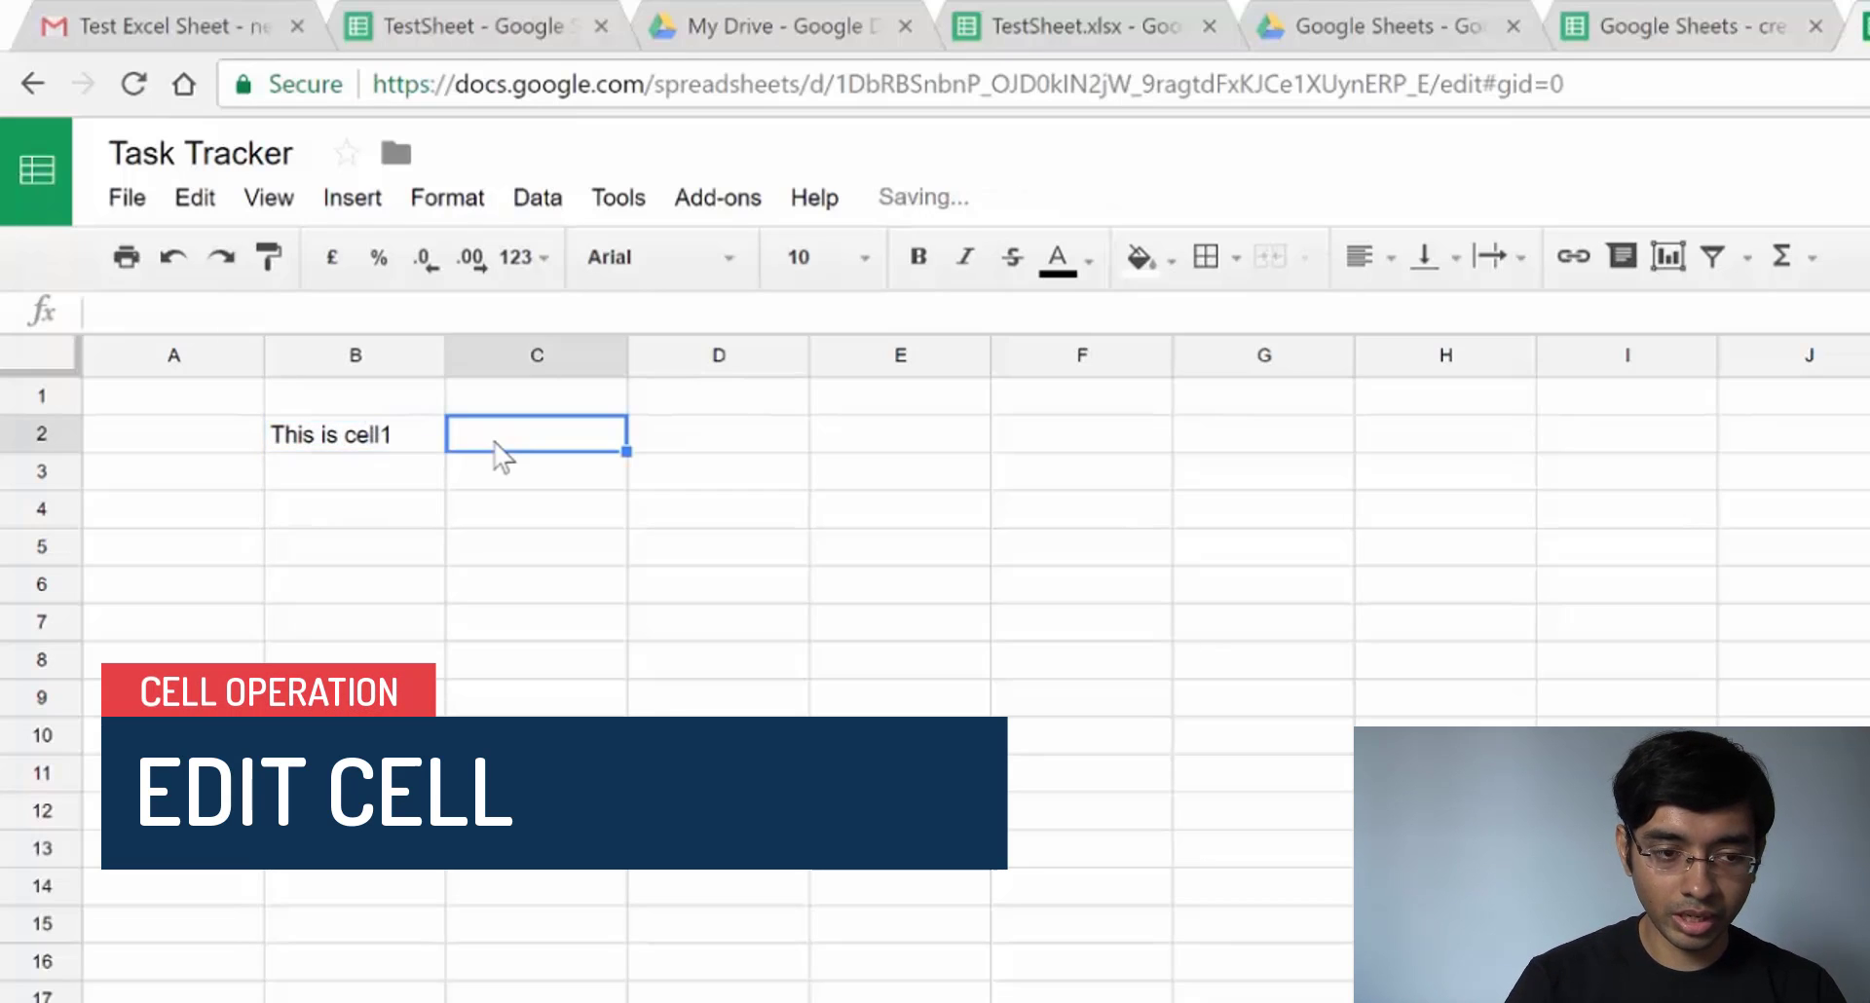
pyautogui.press('Left')
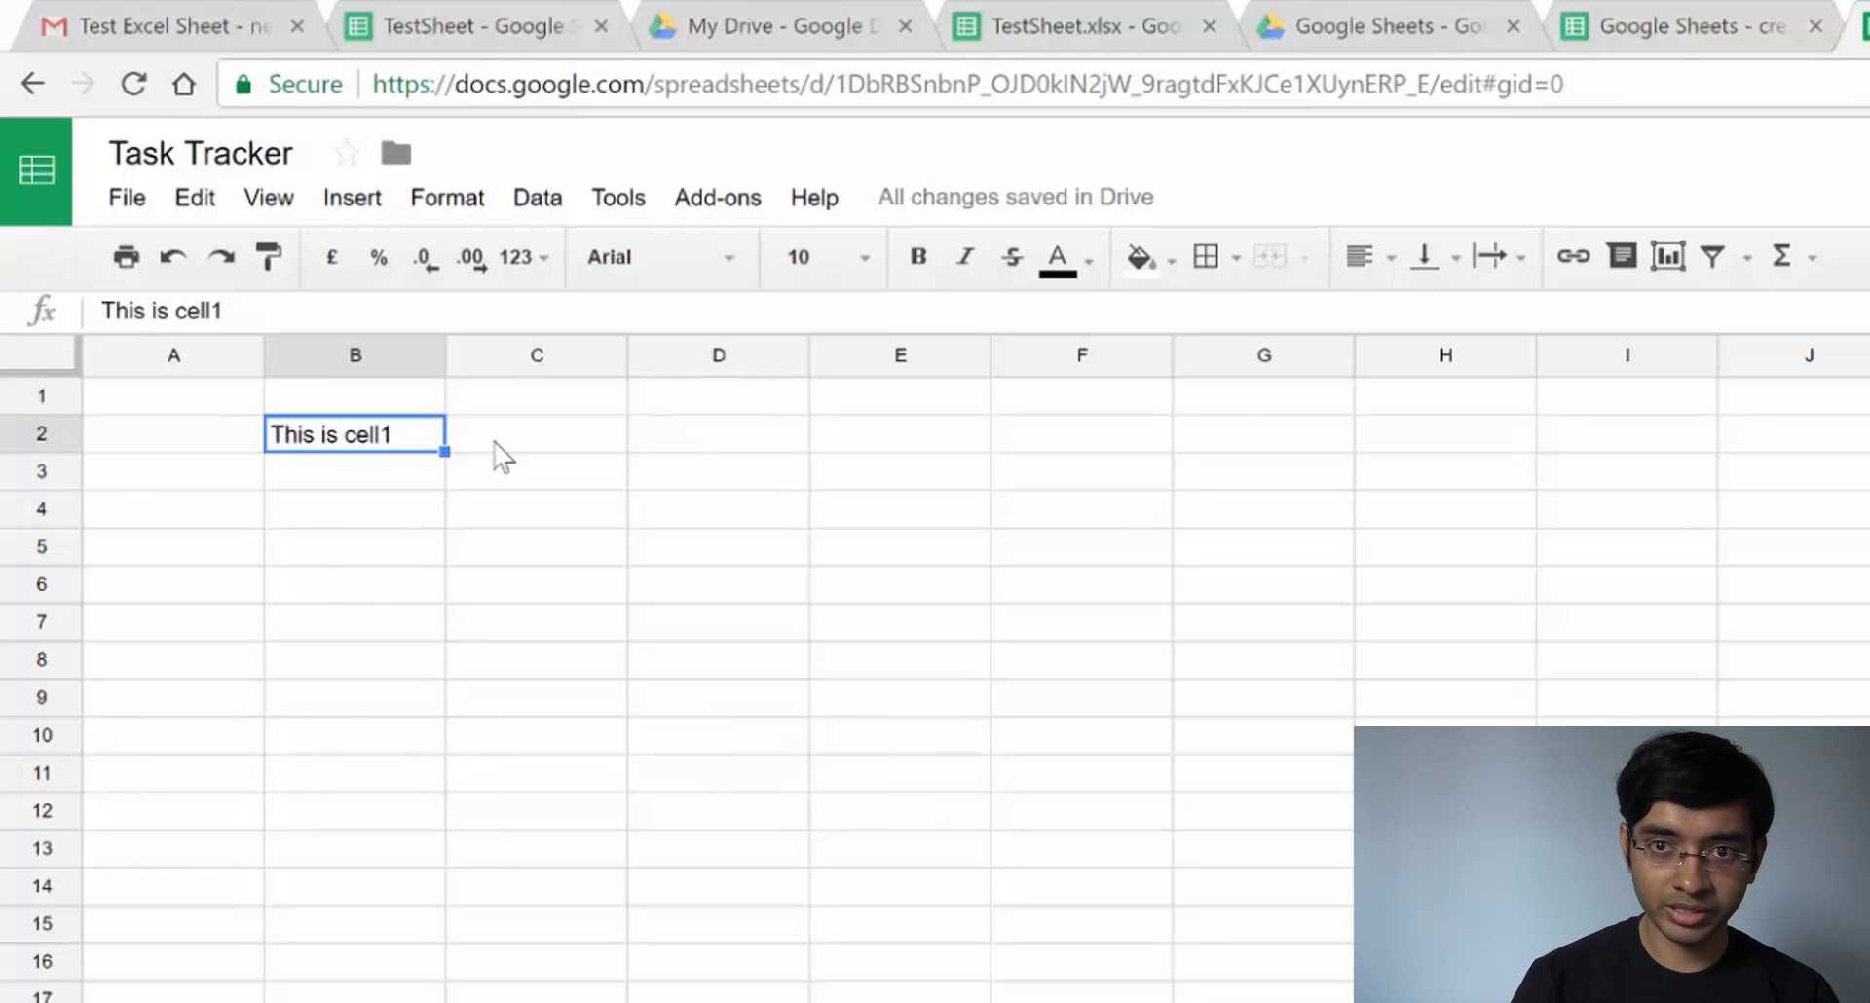
pyautogui.write('cel')
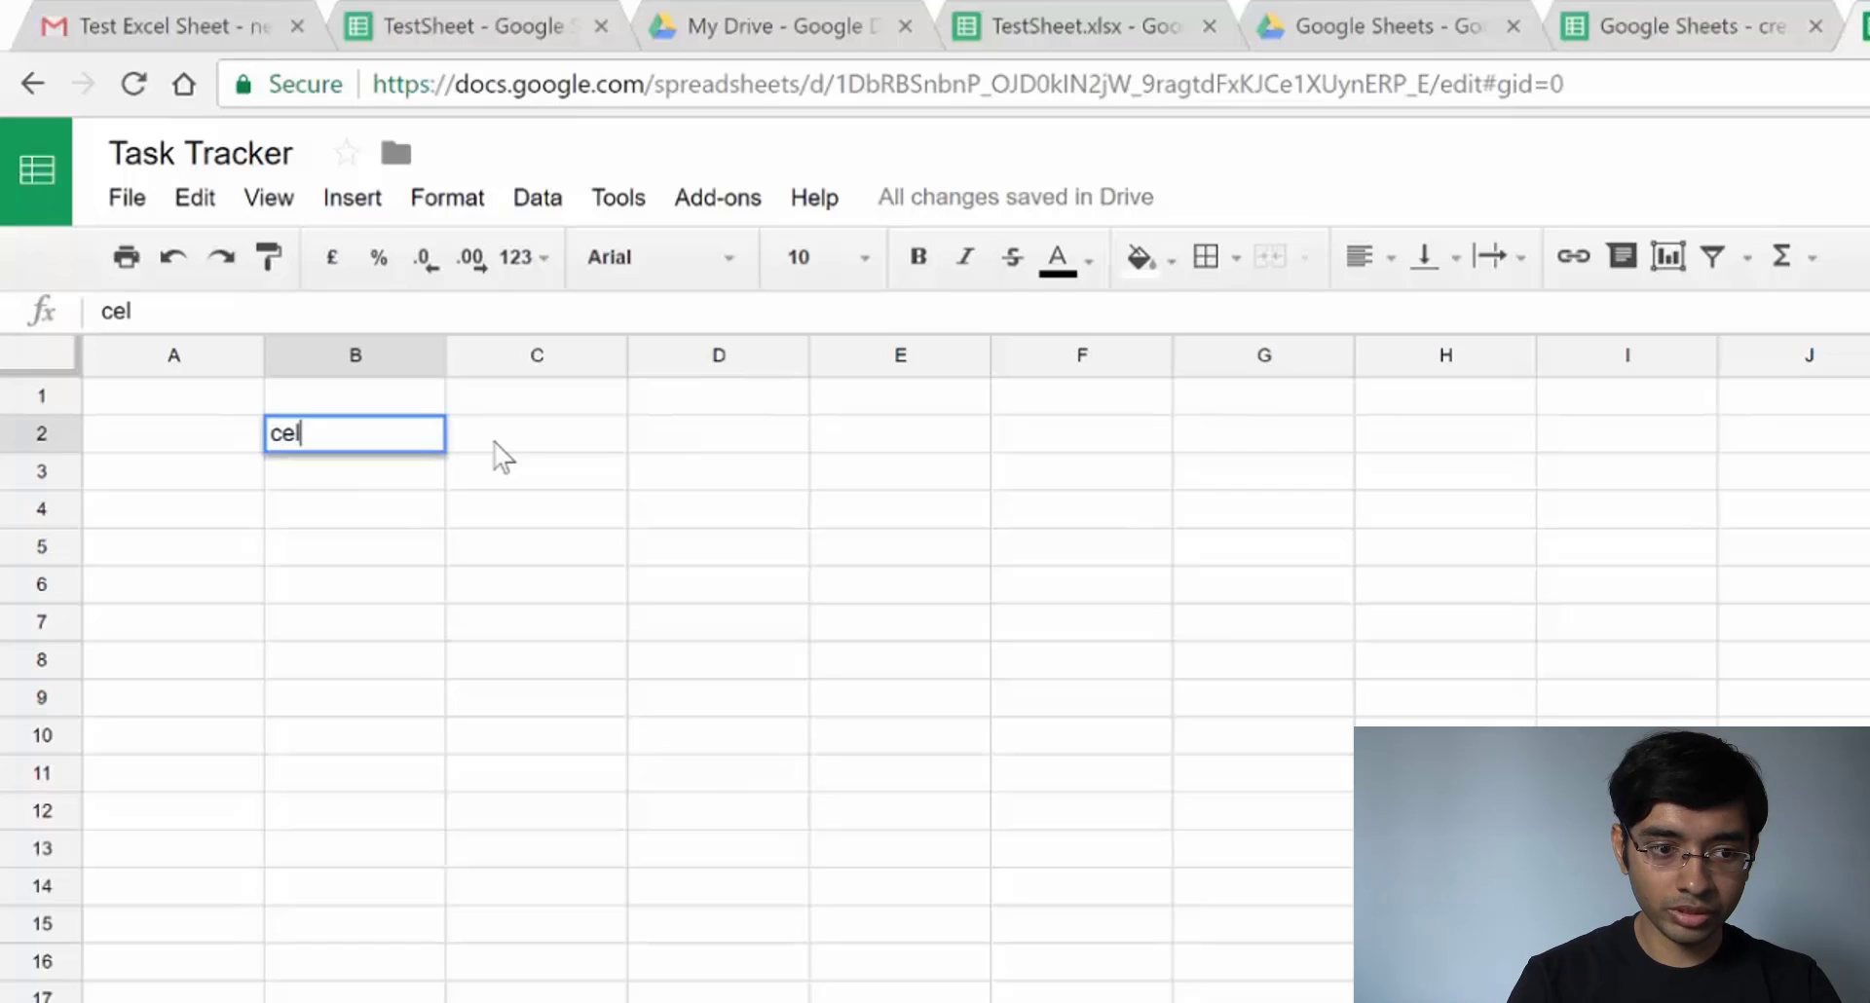
pyautogui.write('l2')
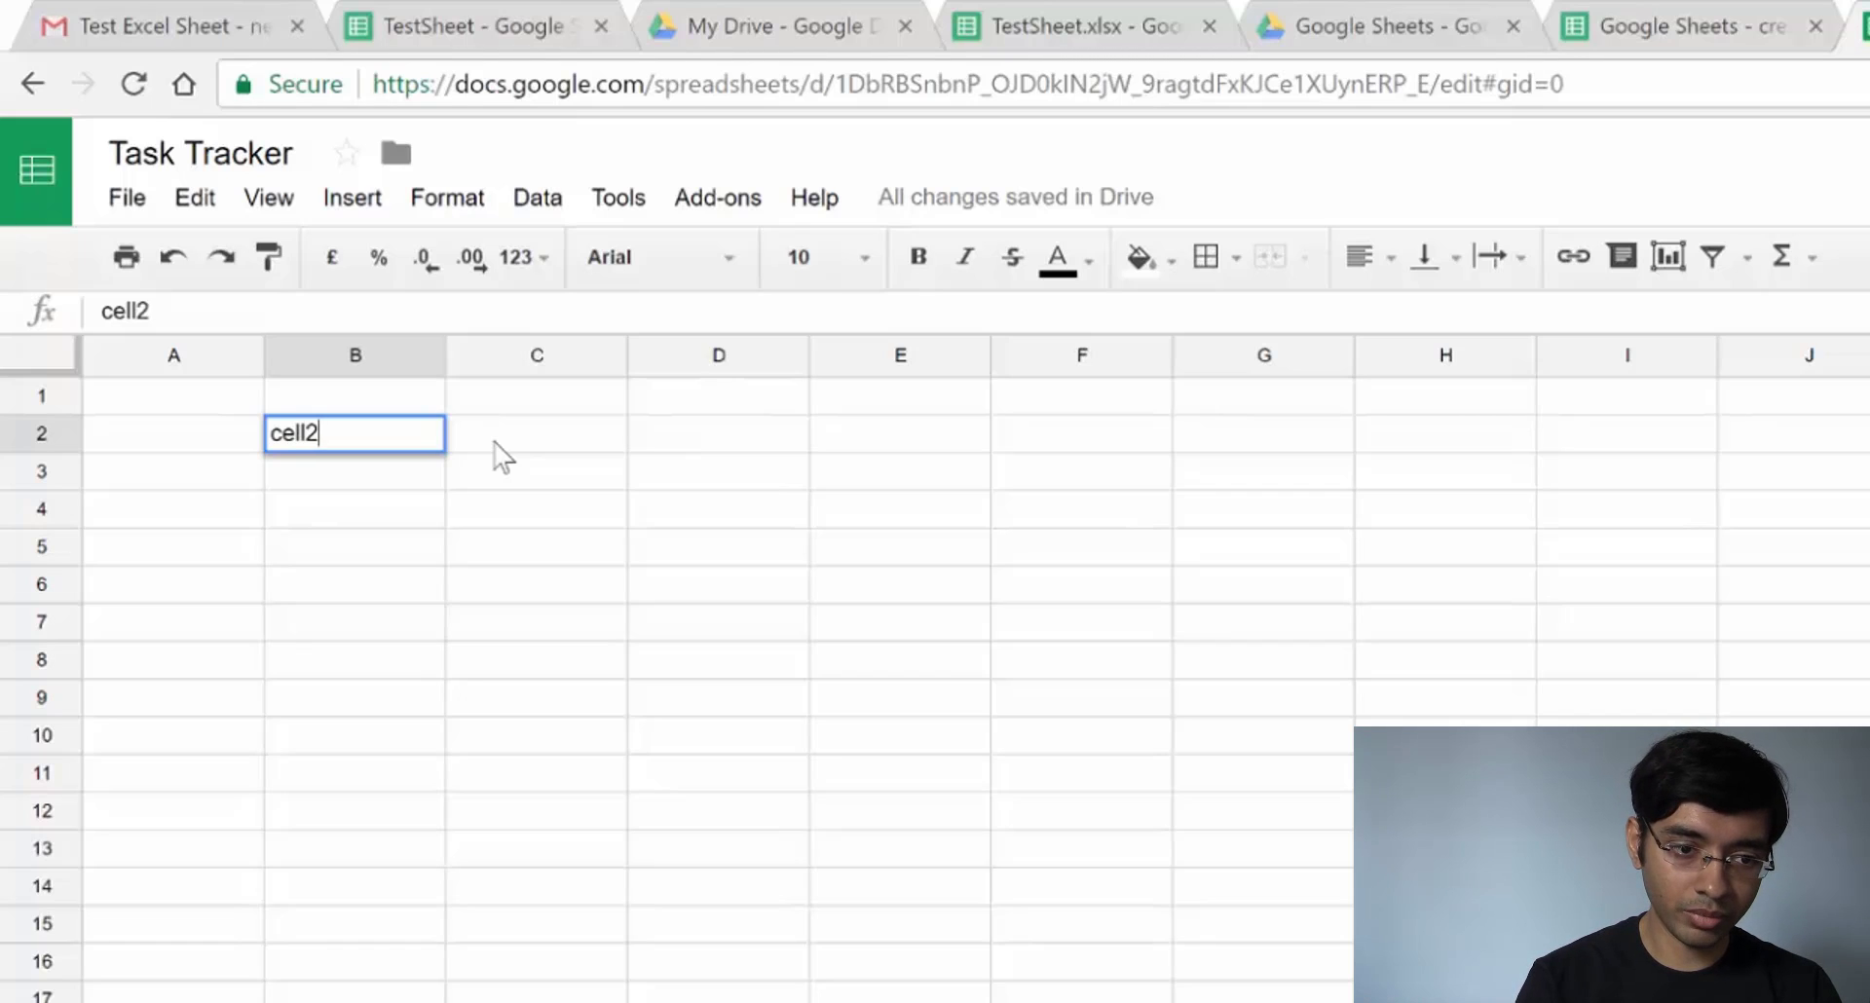
pyautogui.press('BackSpace')
pyautogui.press('Escape')
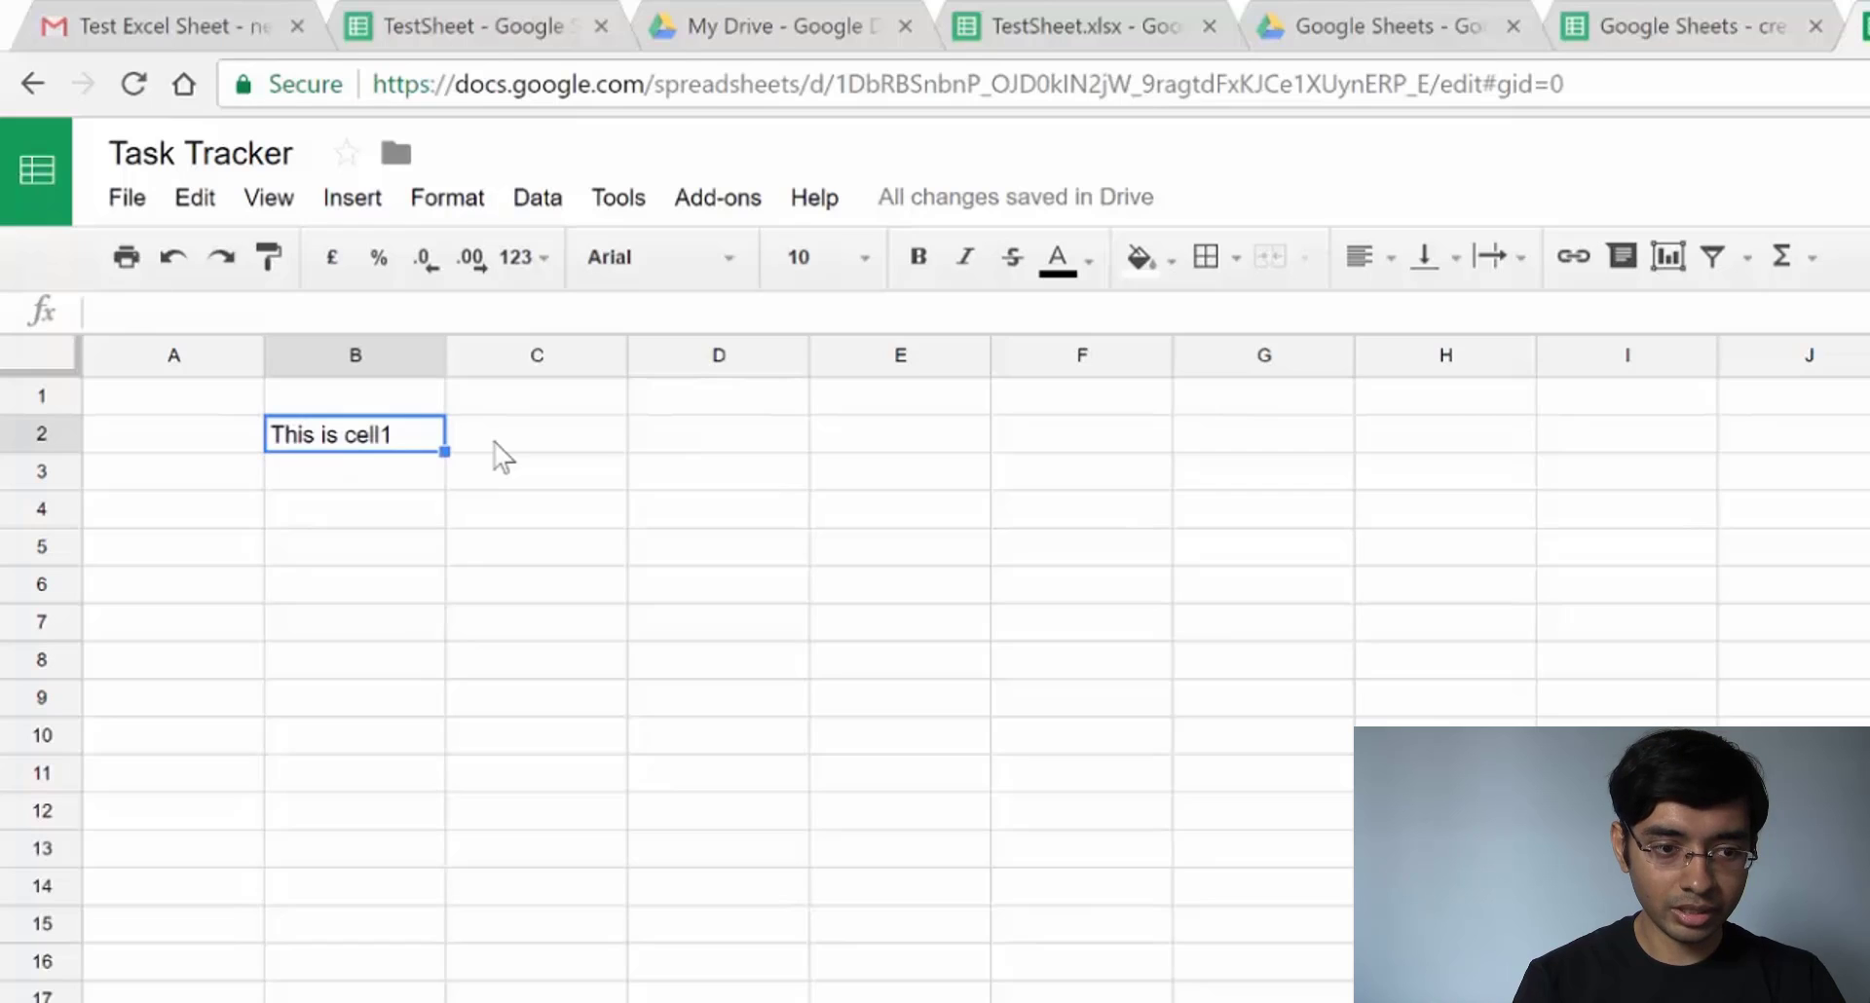
# Edit the existing text in cell B2 so that it reads "This is cell2"
pyautogui.doubleClick(414, 444)
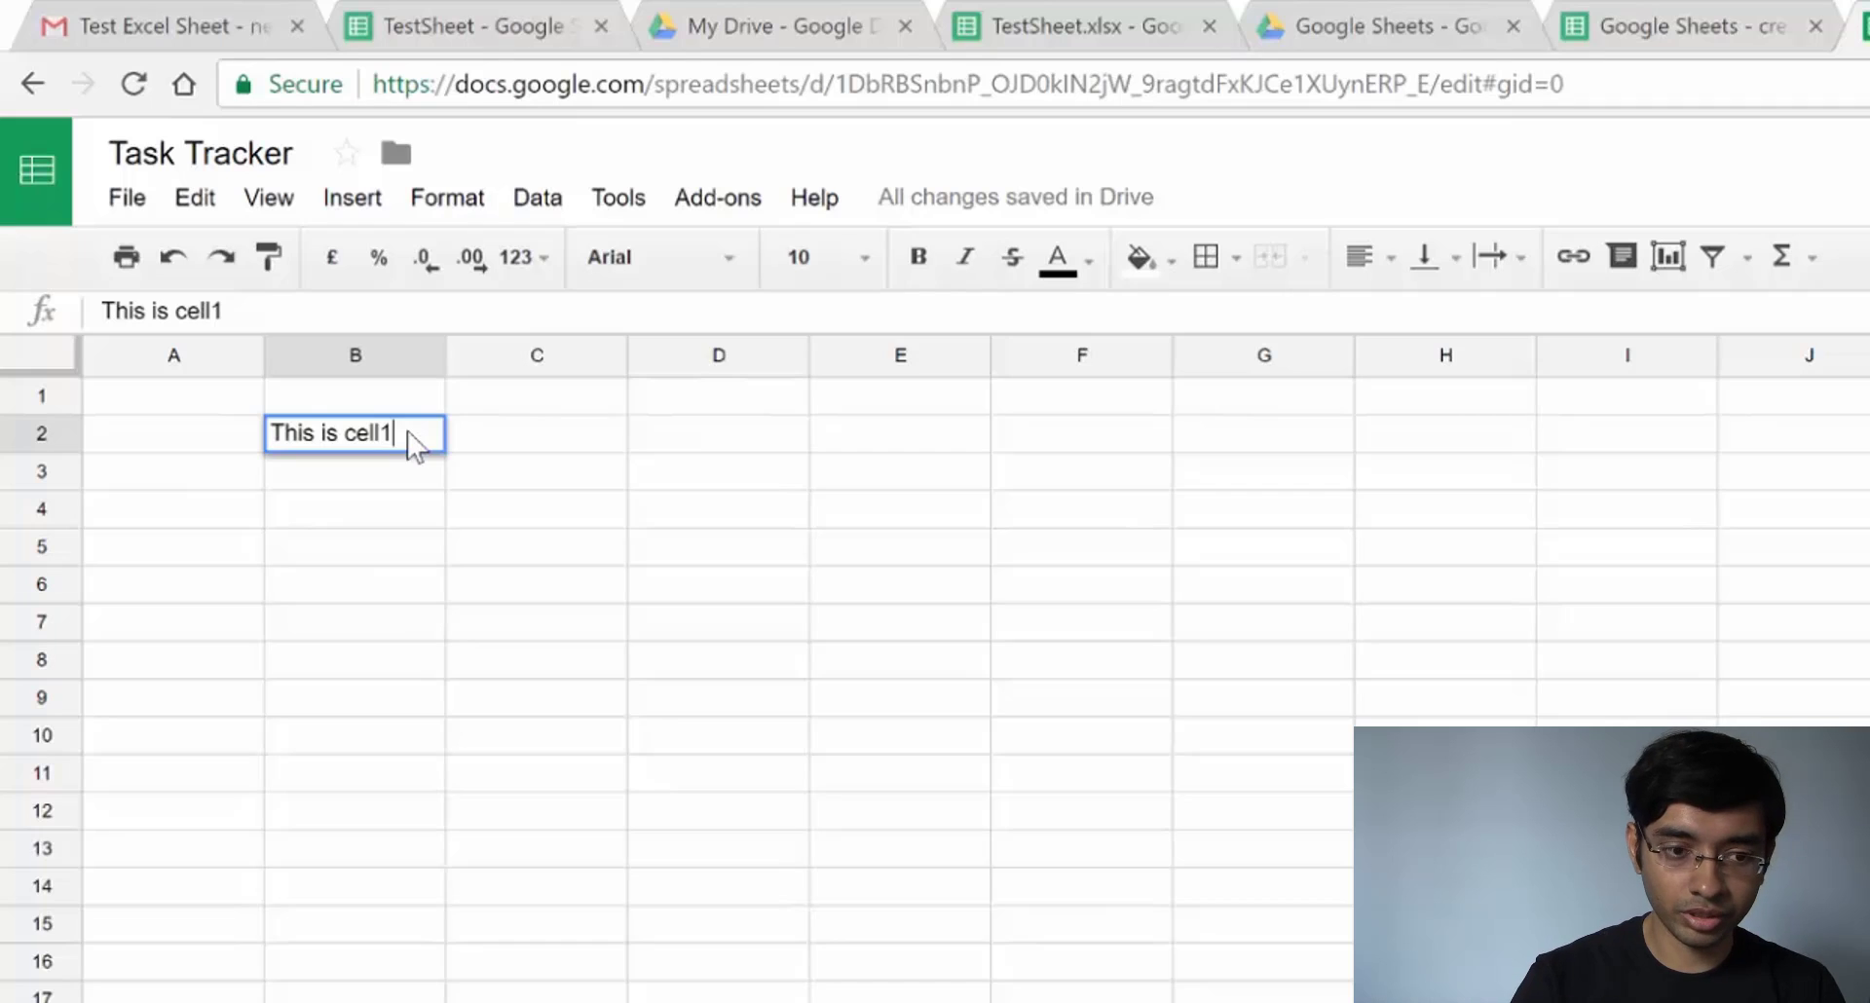
pyautogui.press('BackSpace')
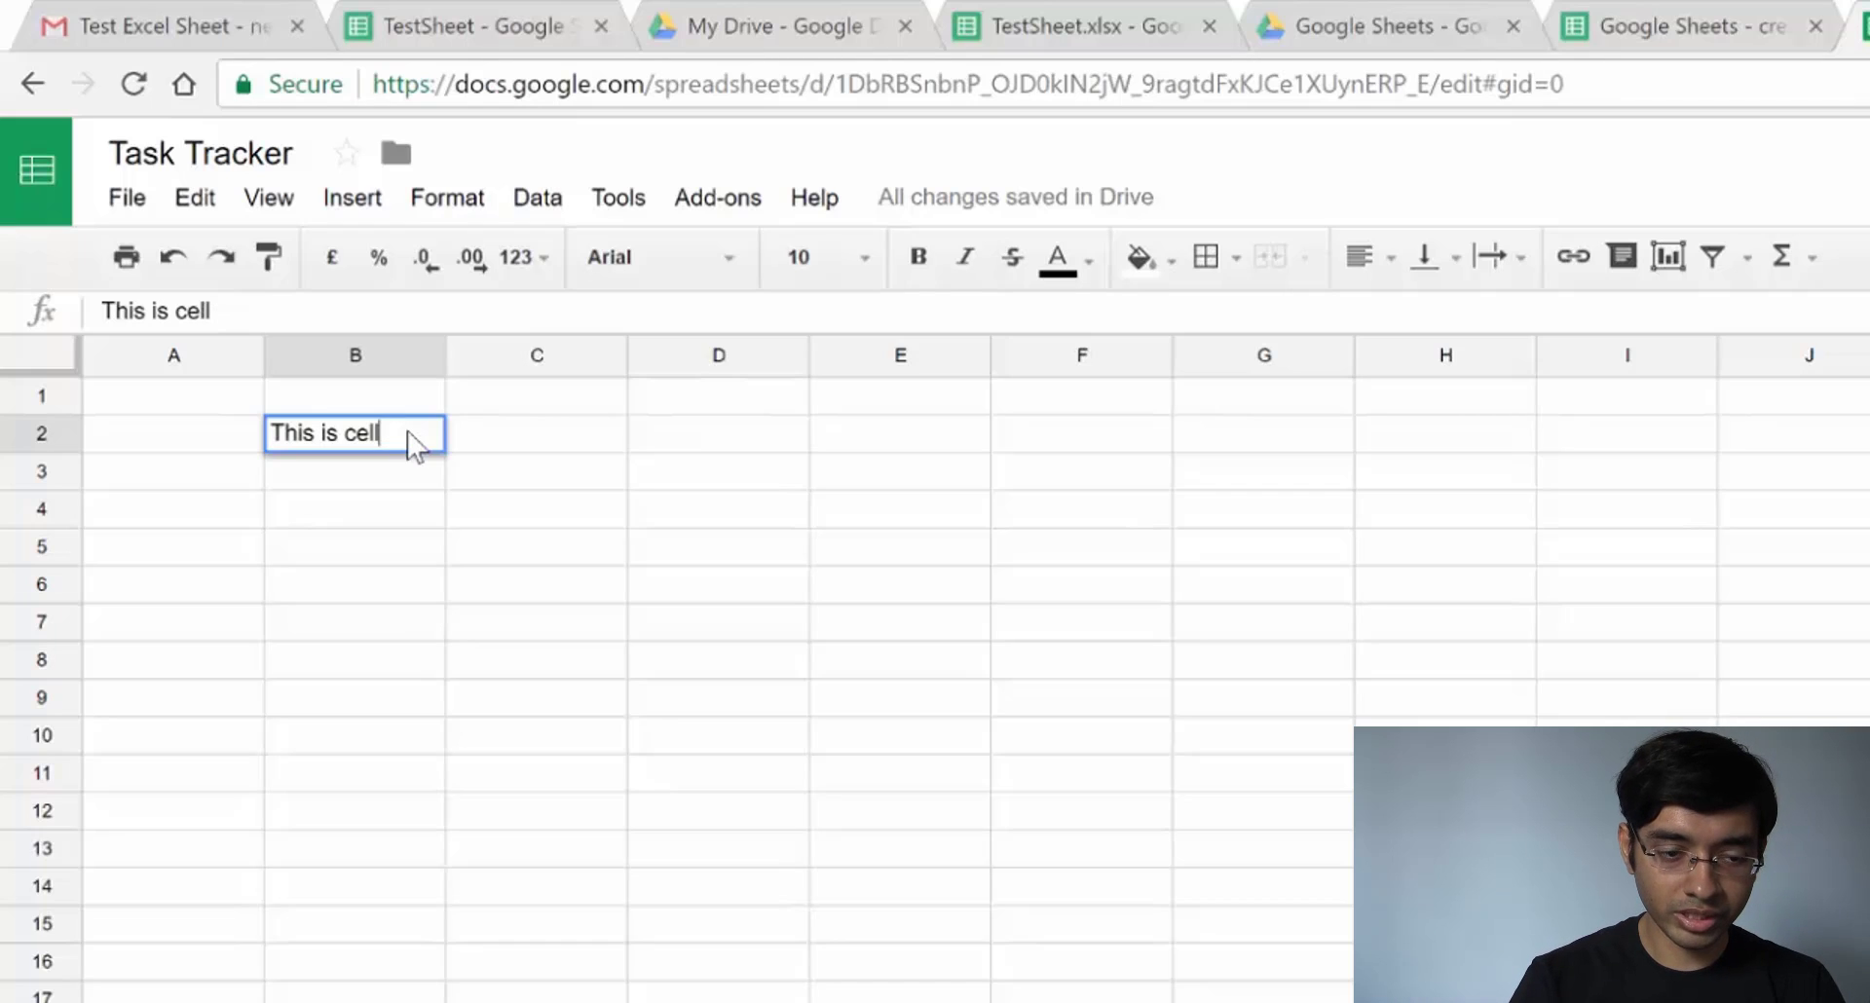
pyautogui.write('2')
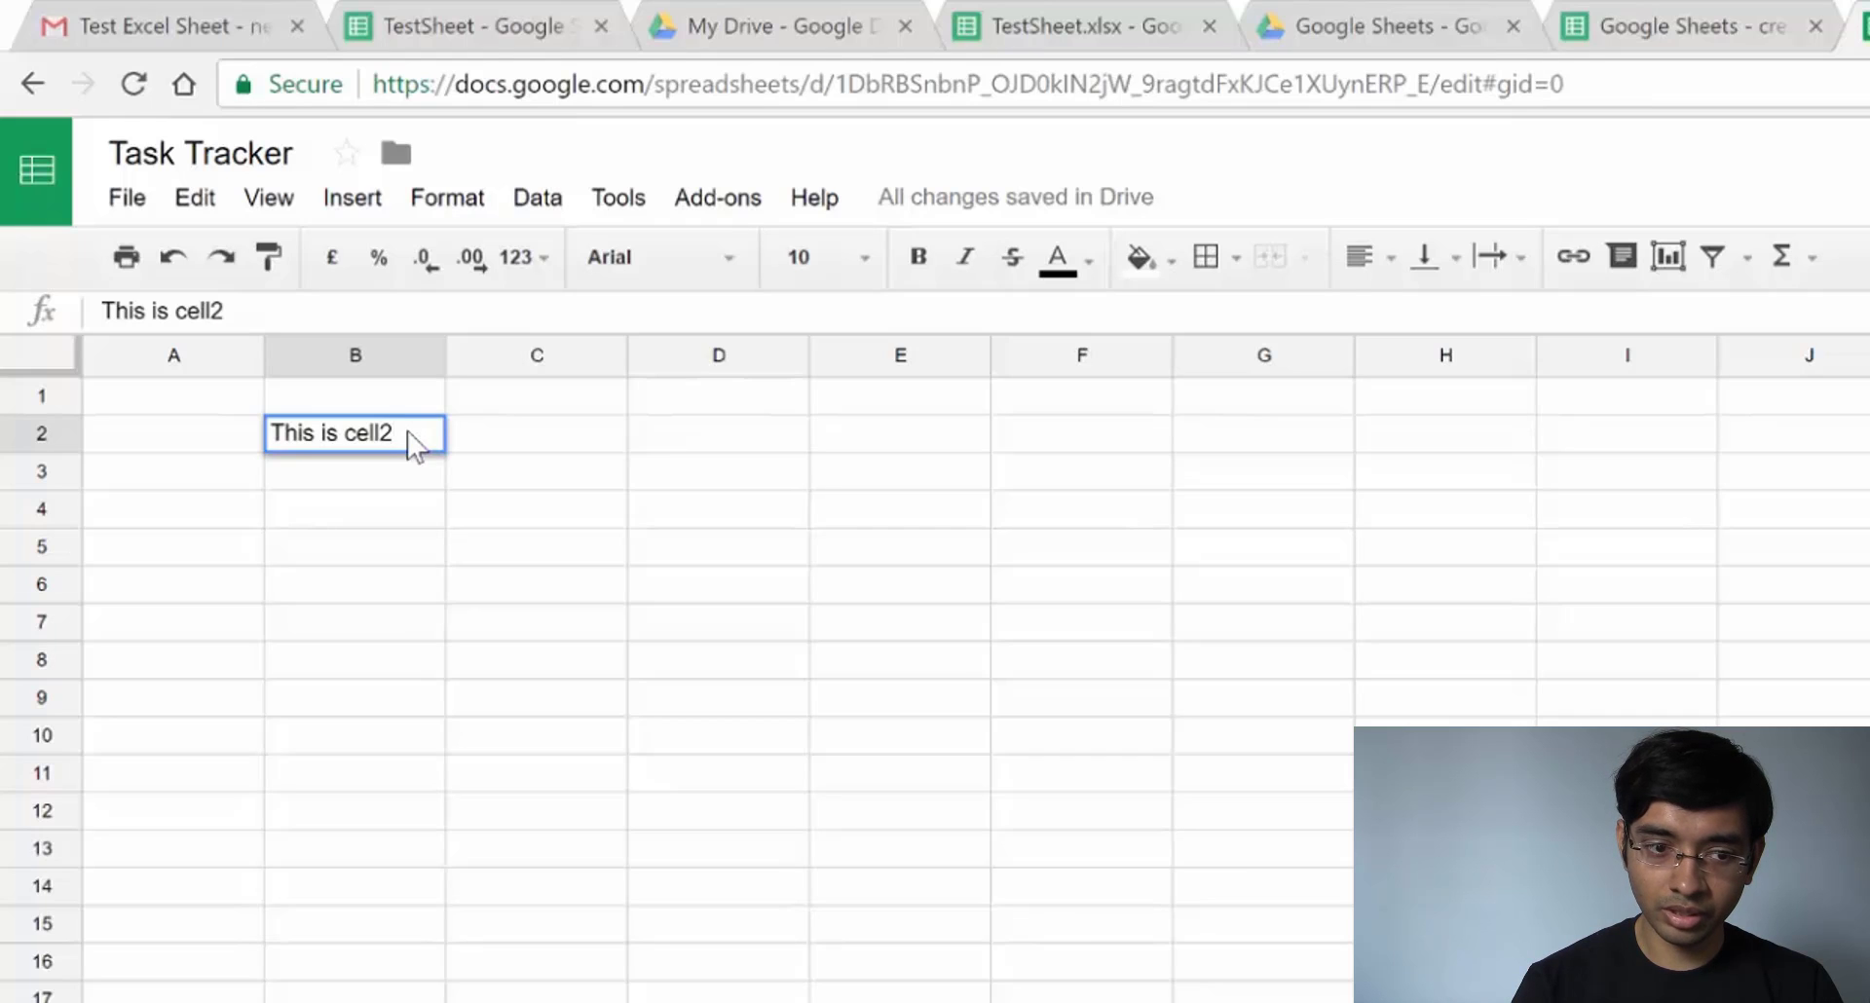
pyautogui.press('Return')
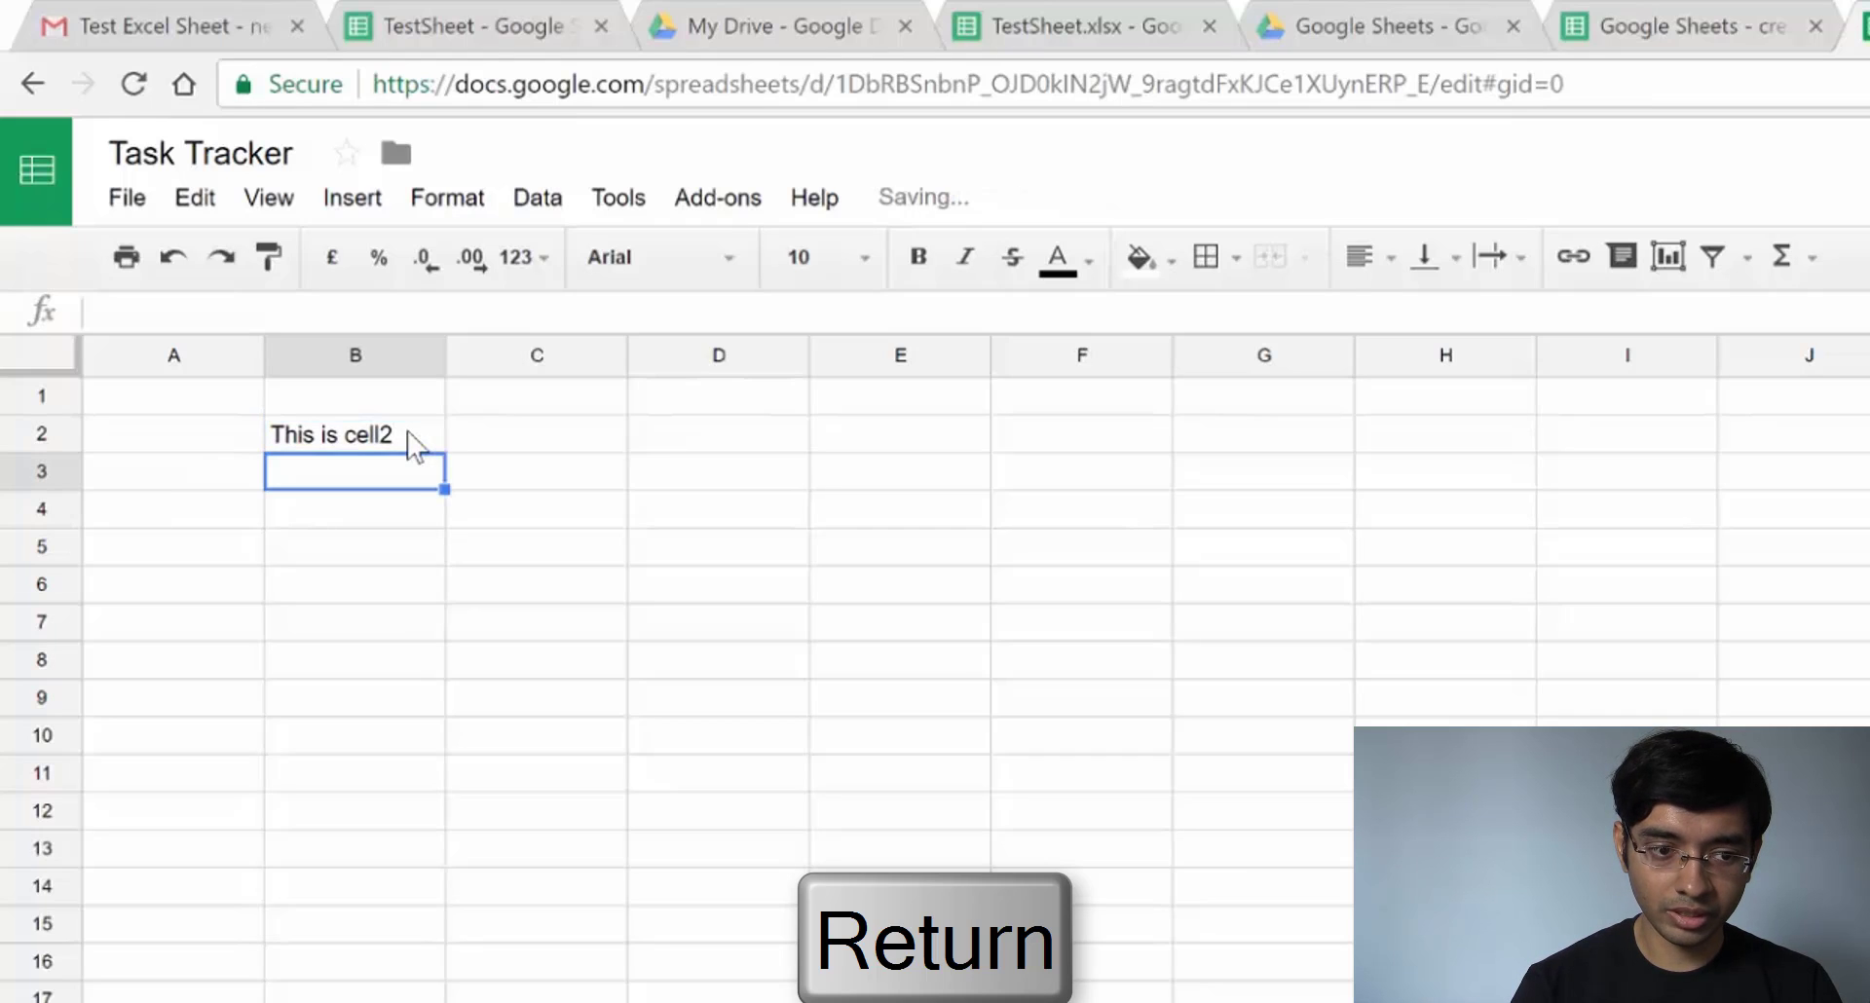
# Open the content of cell B2 for editing in the formula bar
pyautogui.click(414, 446)
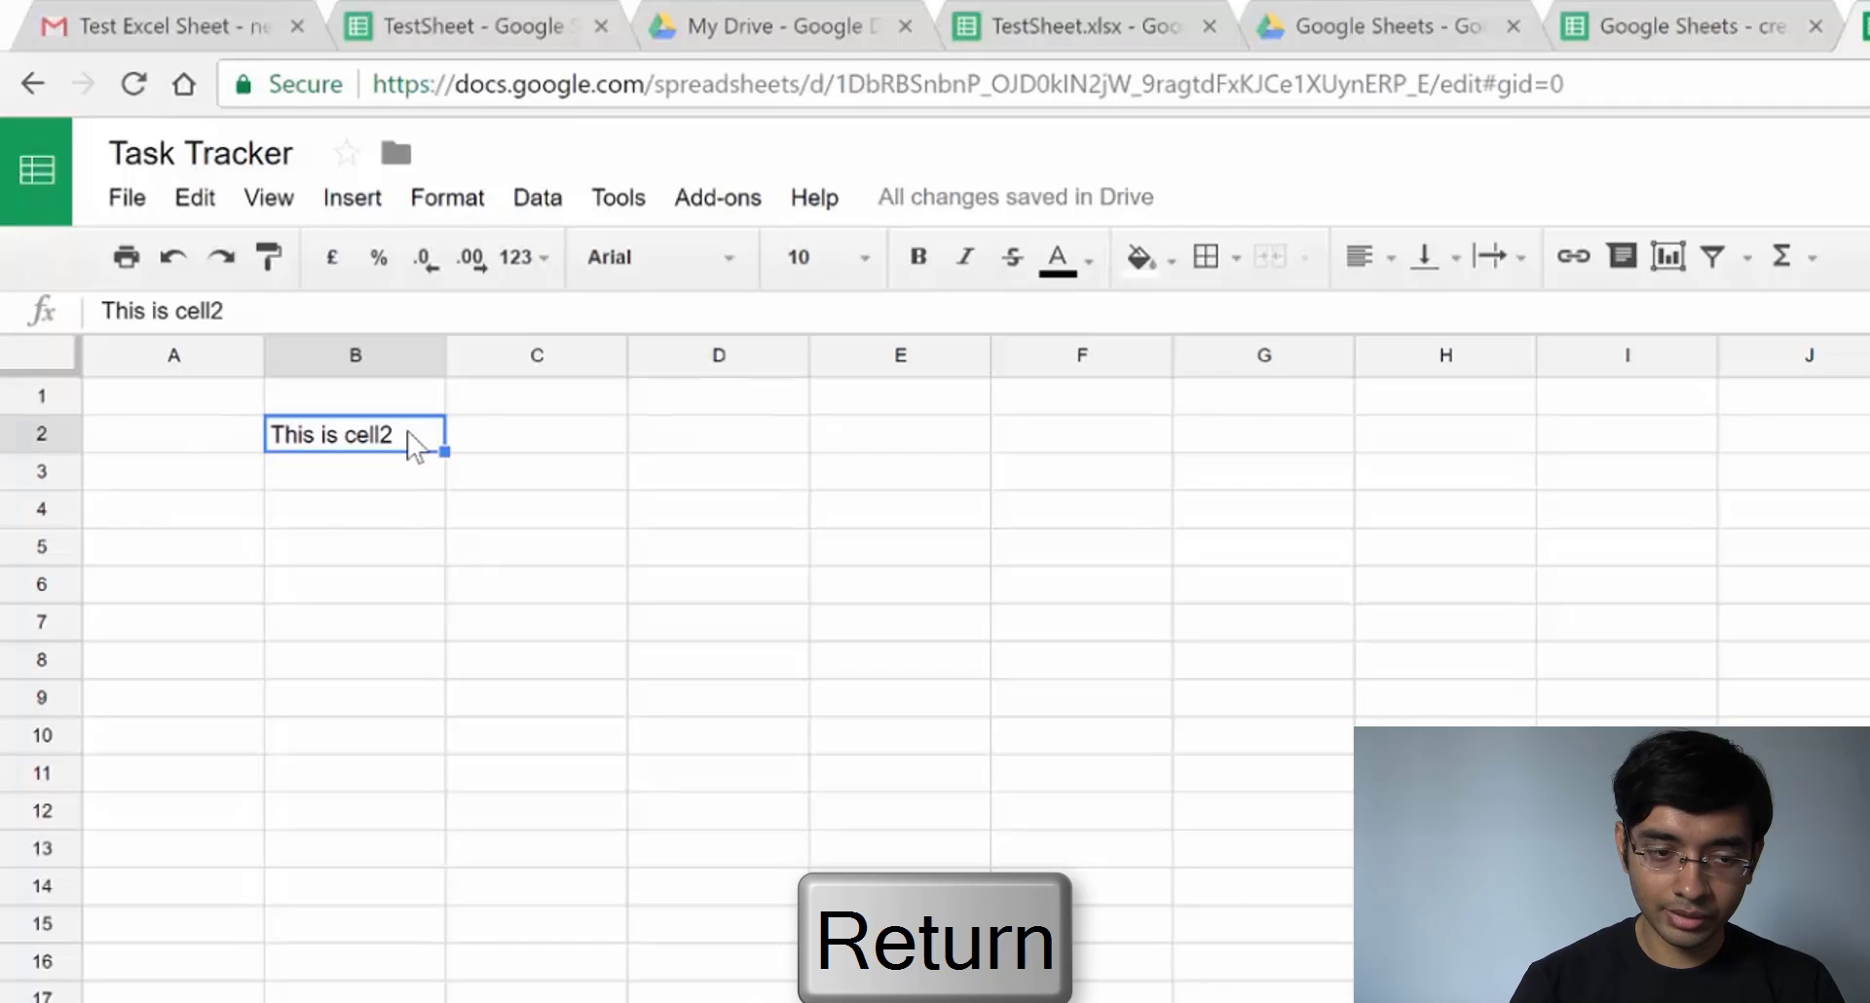
pyautogui.press('Escape')
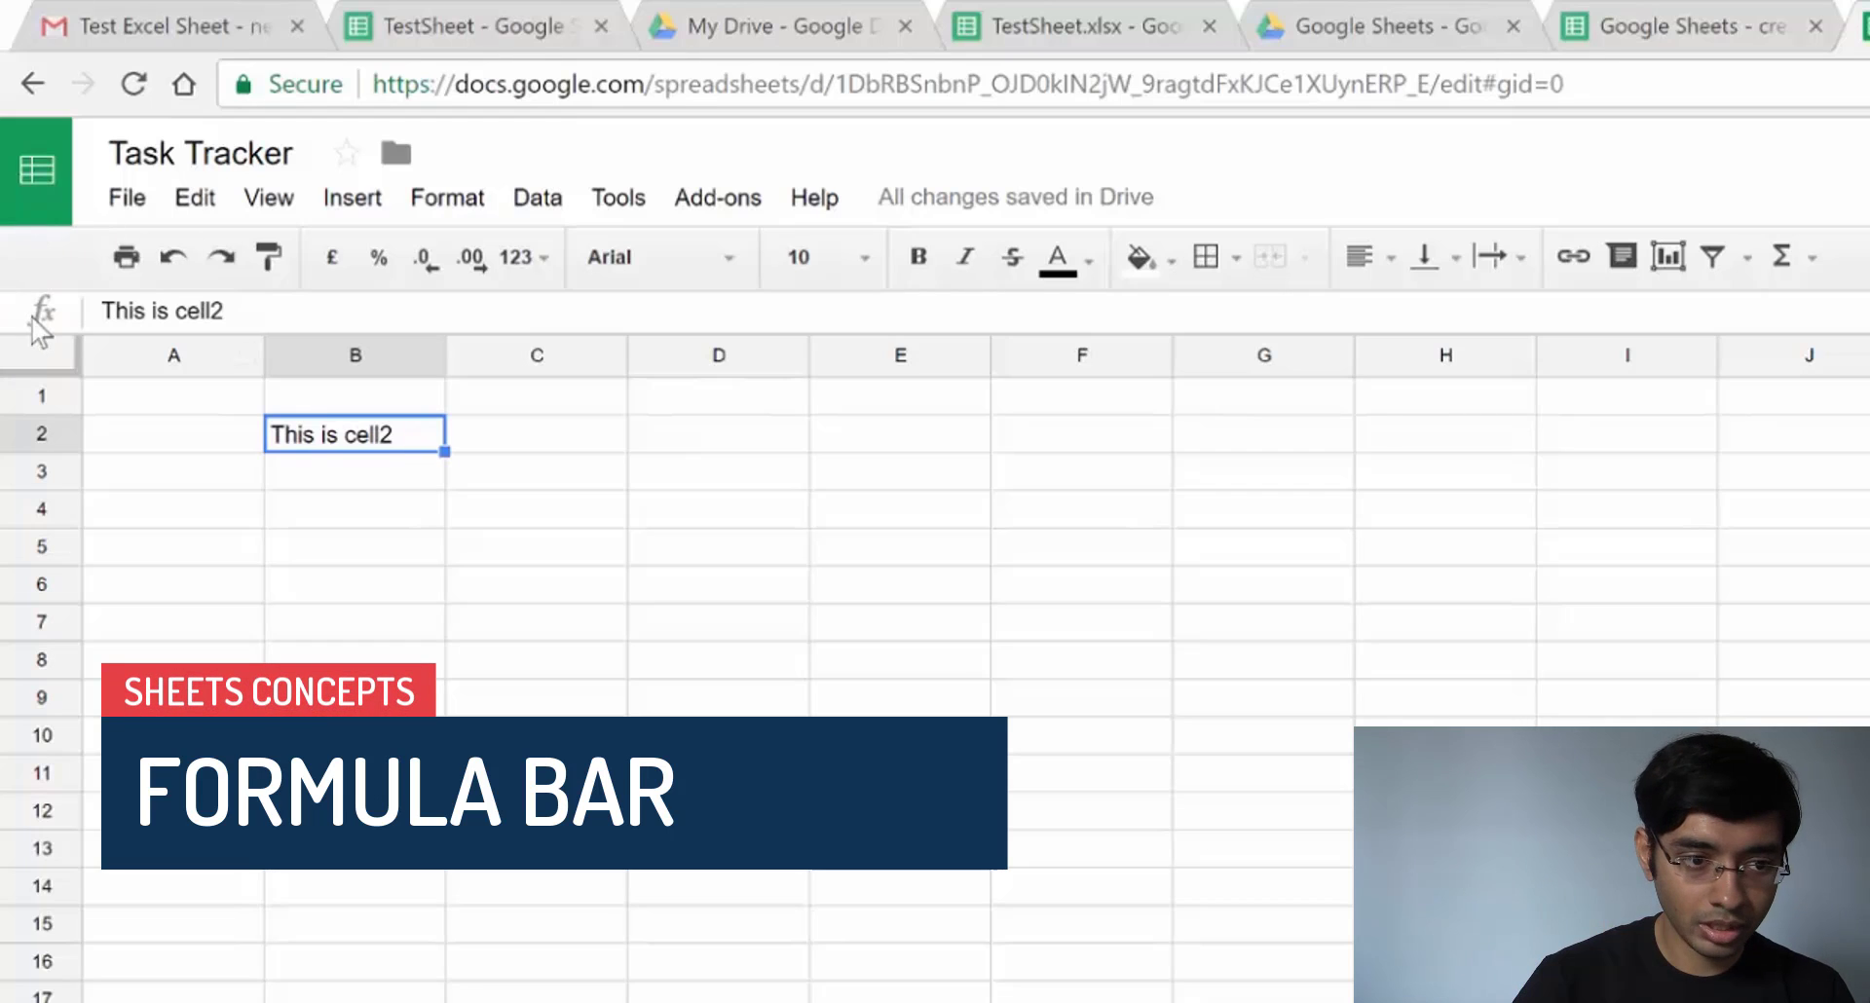
pyautogui.click(249, 310)
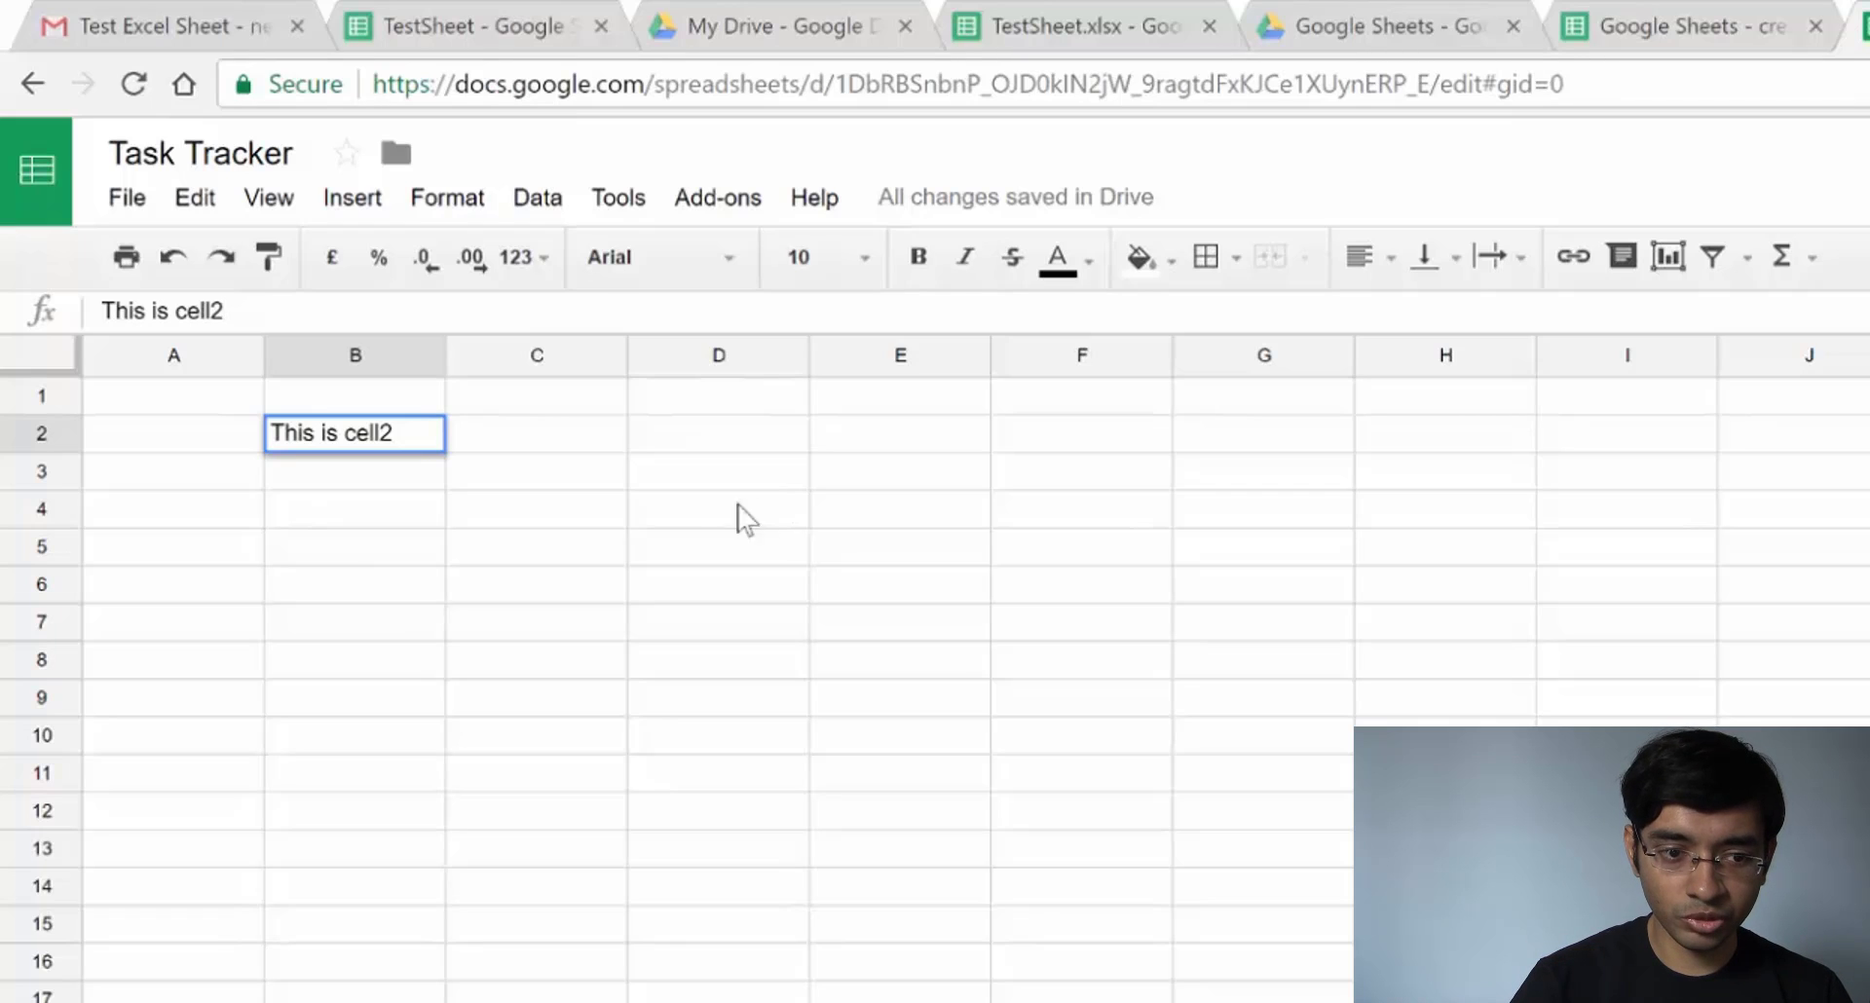
pyautogui.click(535, 450)
# Replace the content of B2 with the header "Task" and enter the date 14.1.2016 in C2
pyautogui.click(365, 441)
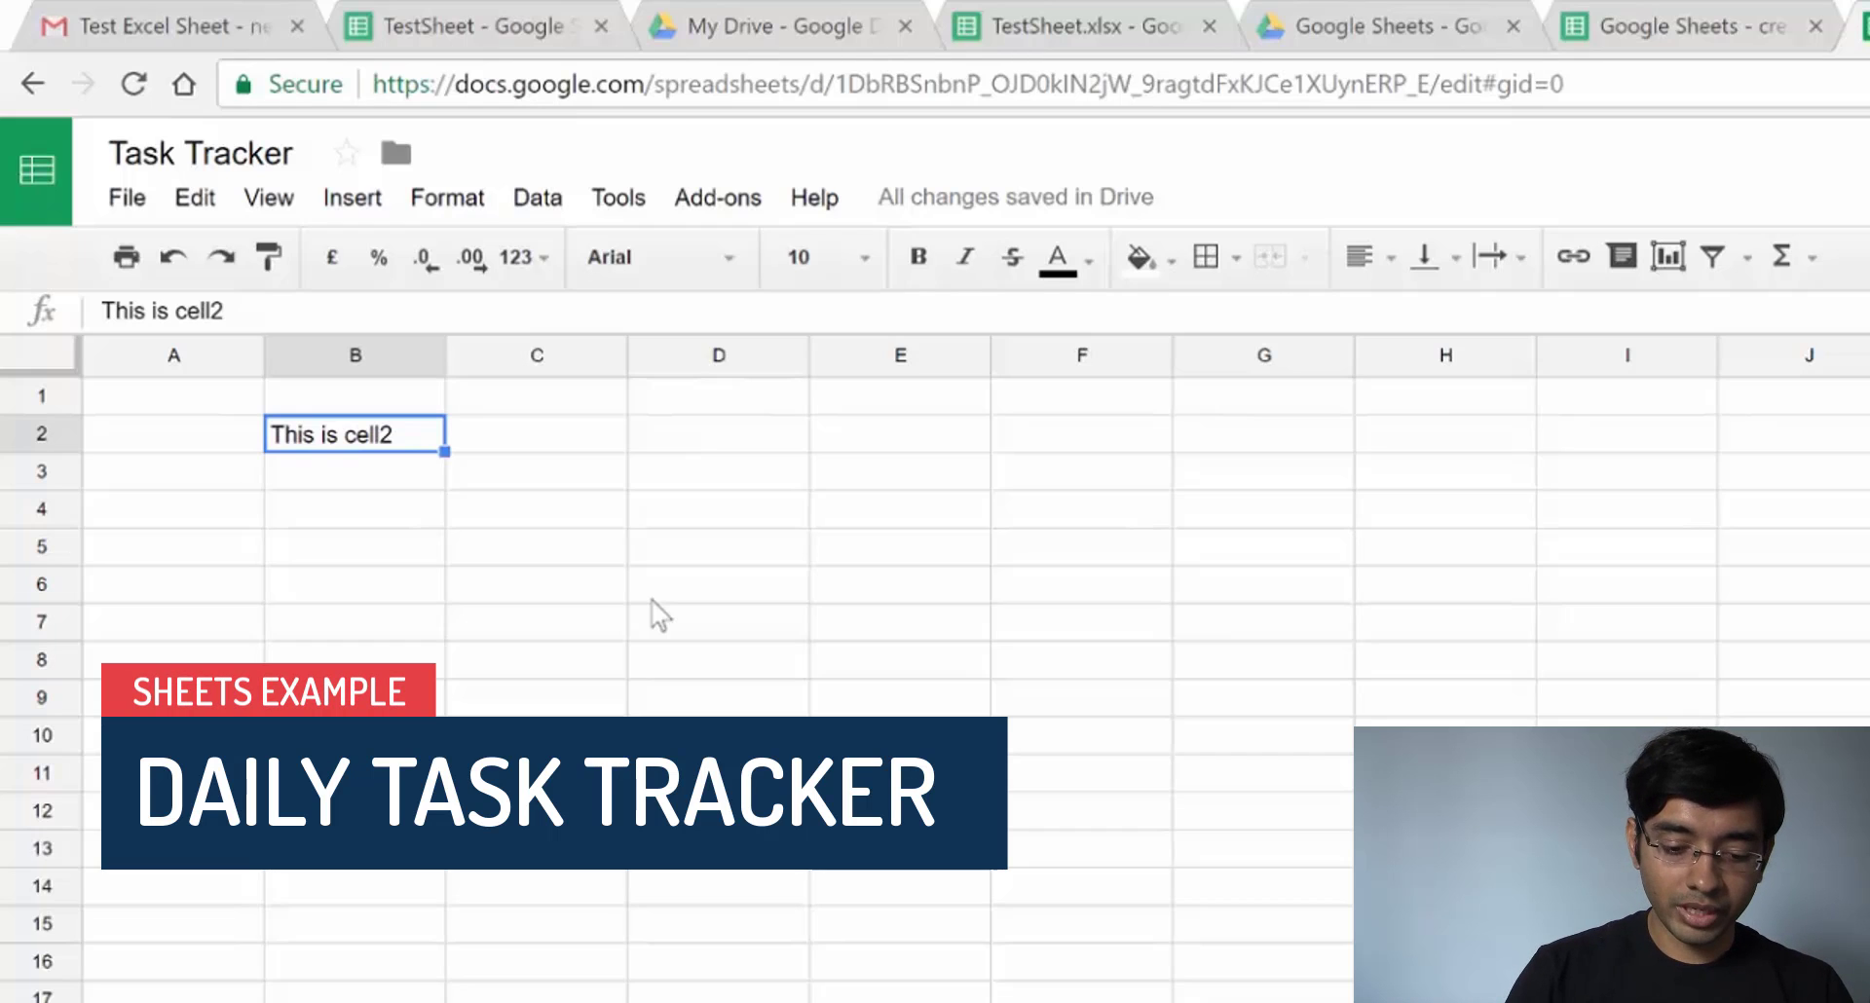
pyautogui.write('Task')
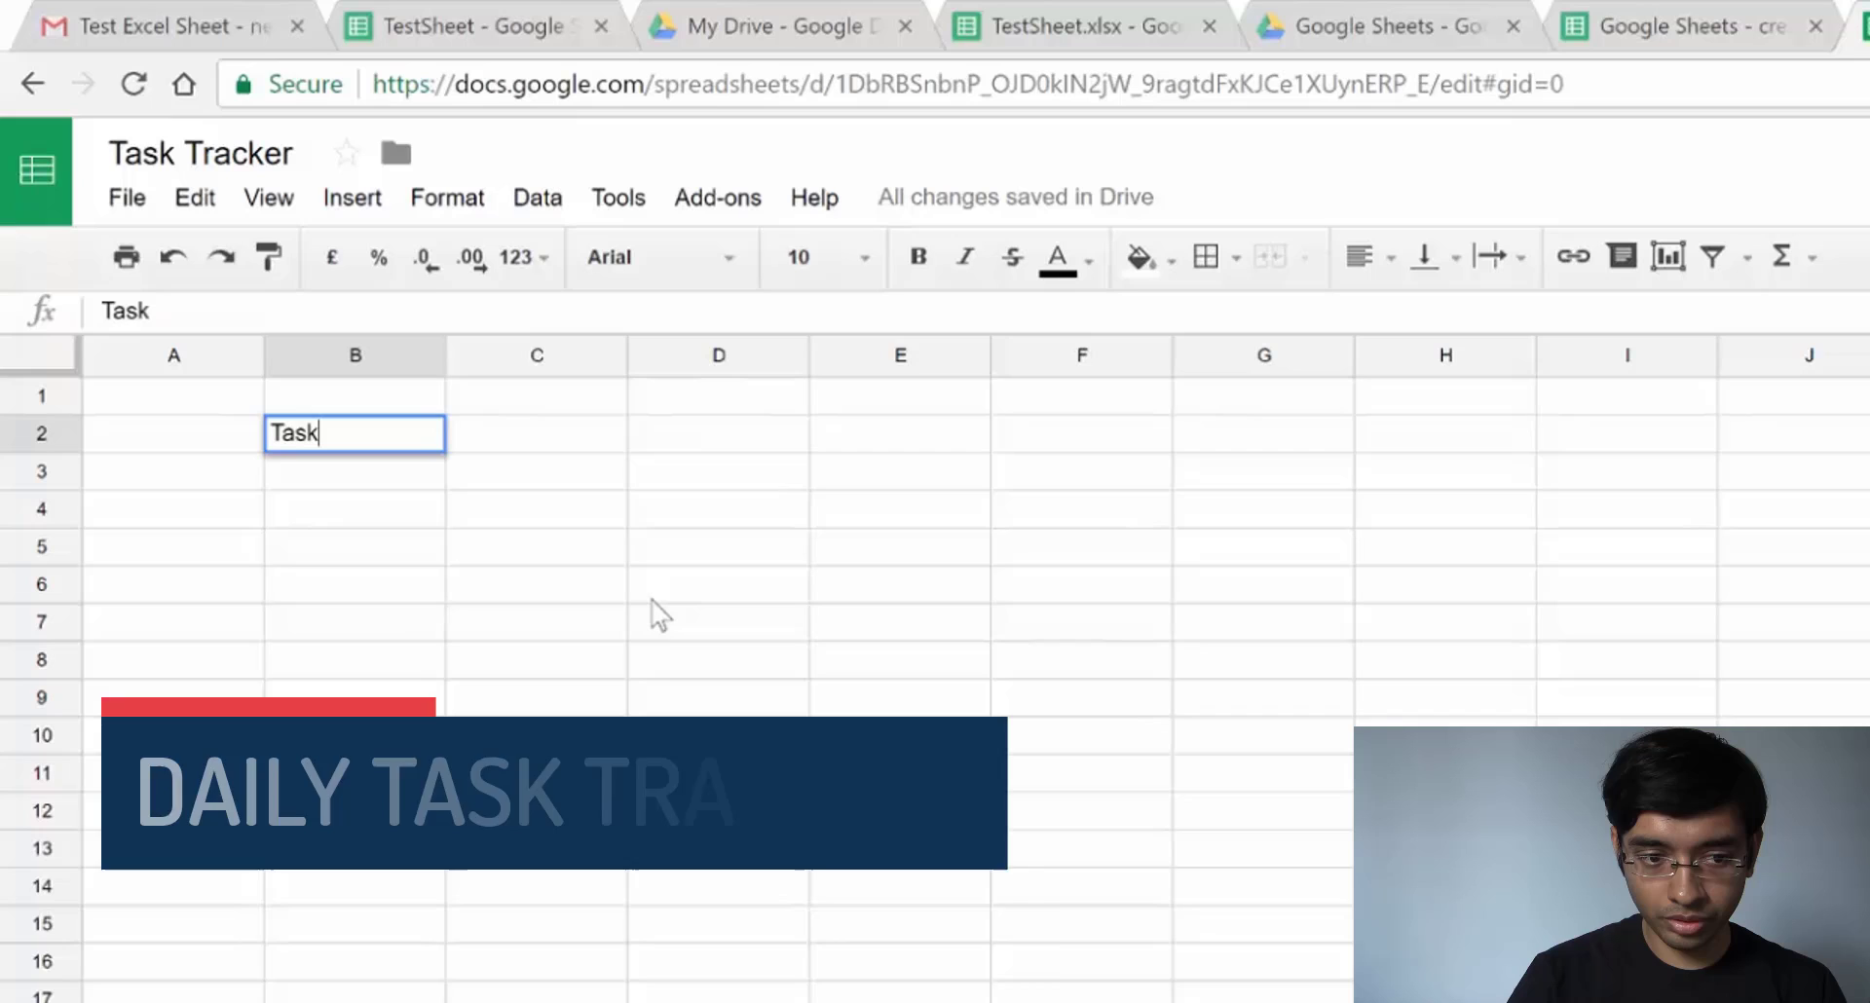
pyautogui.press('Tab')
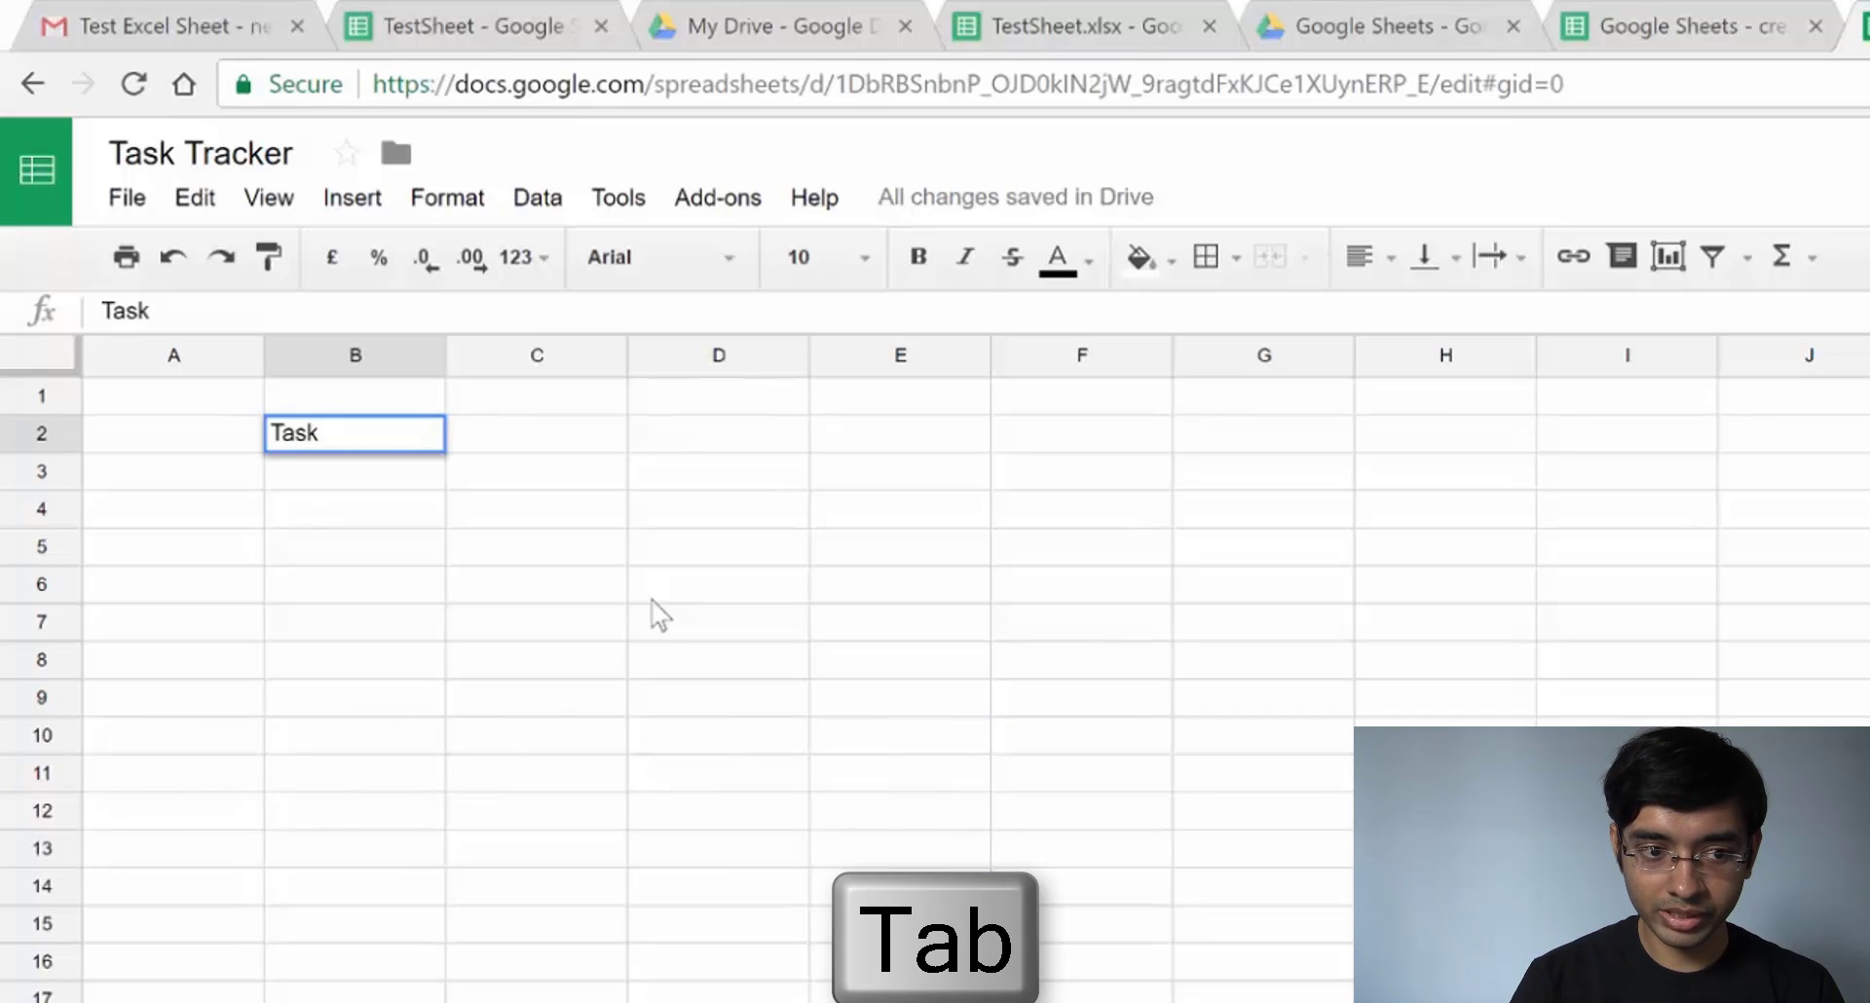
pyautogui.press('Tab')
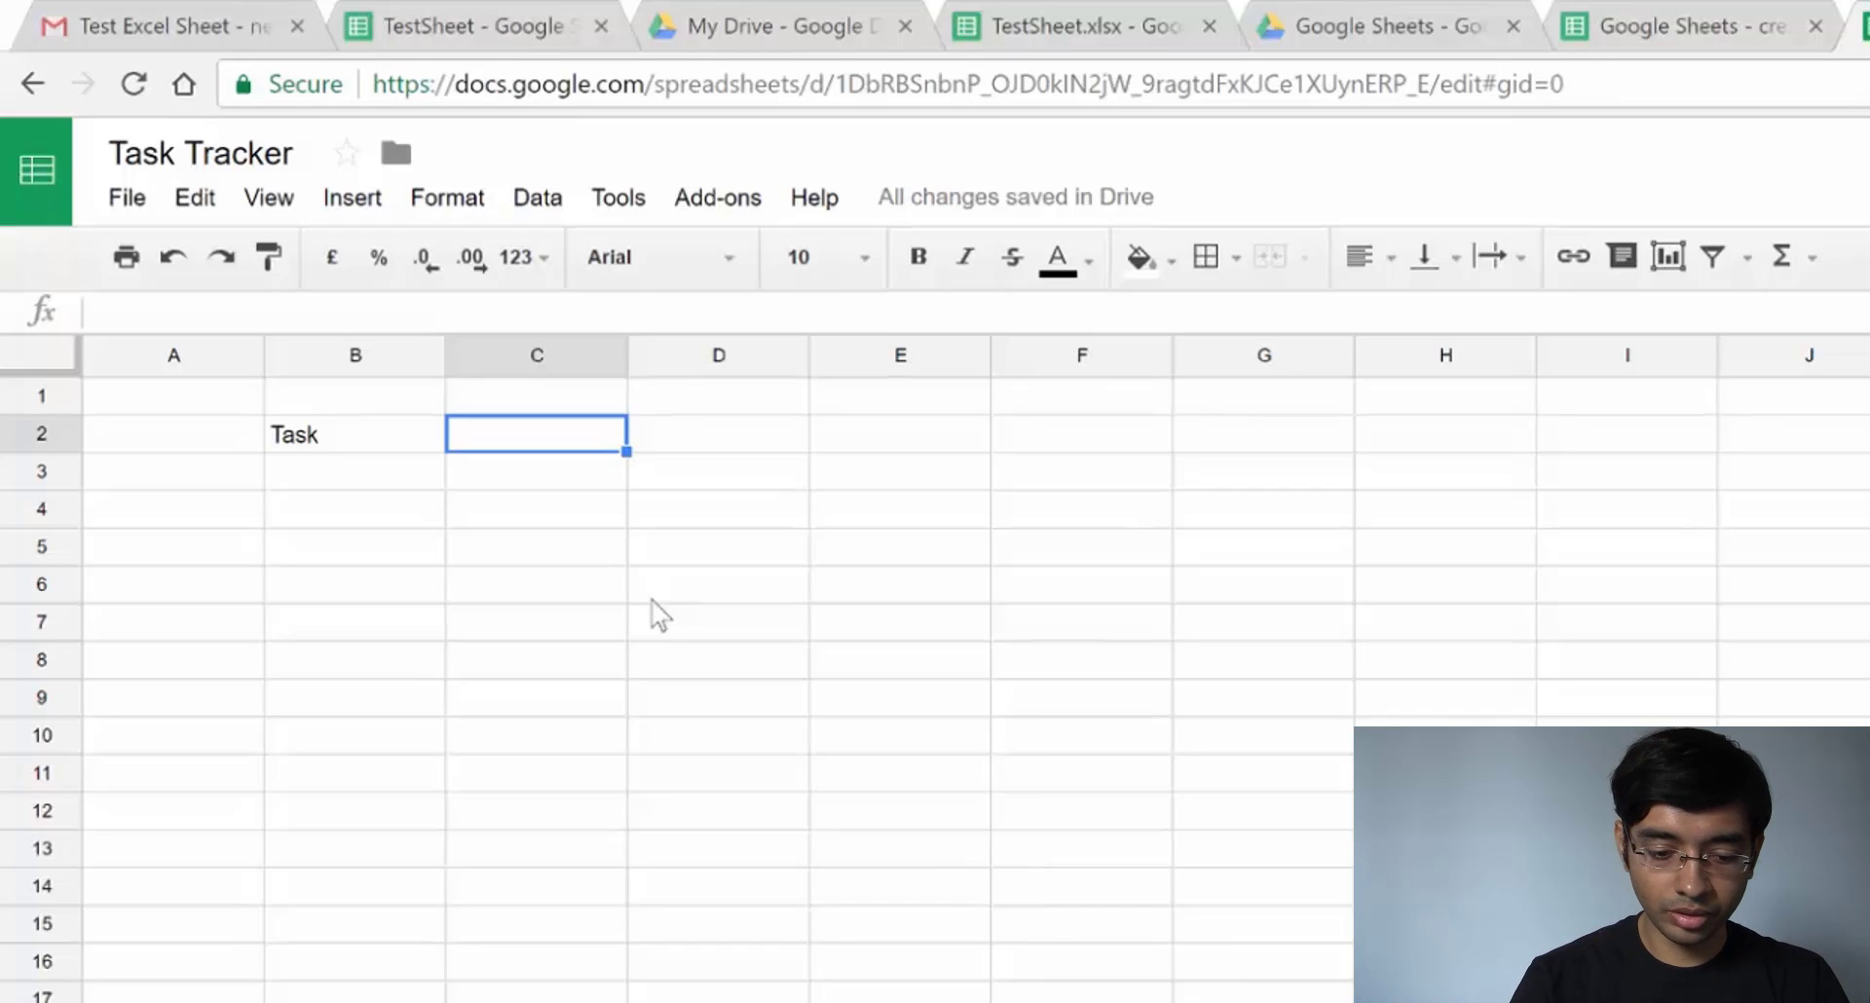
pyautogui.write('14.1.2')
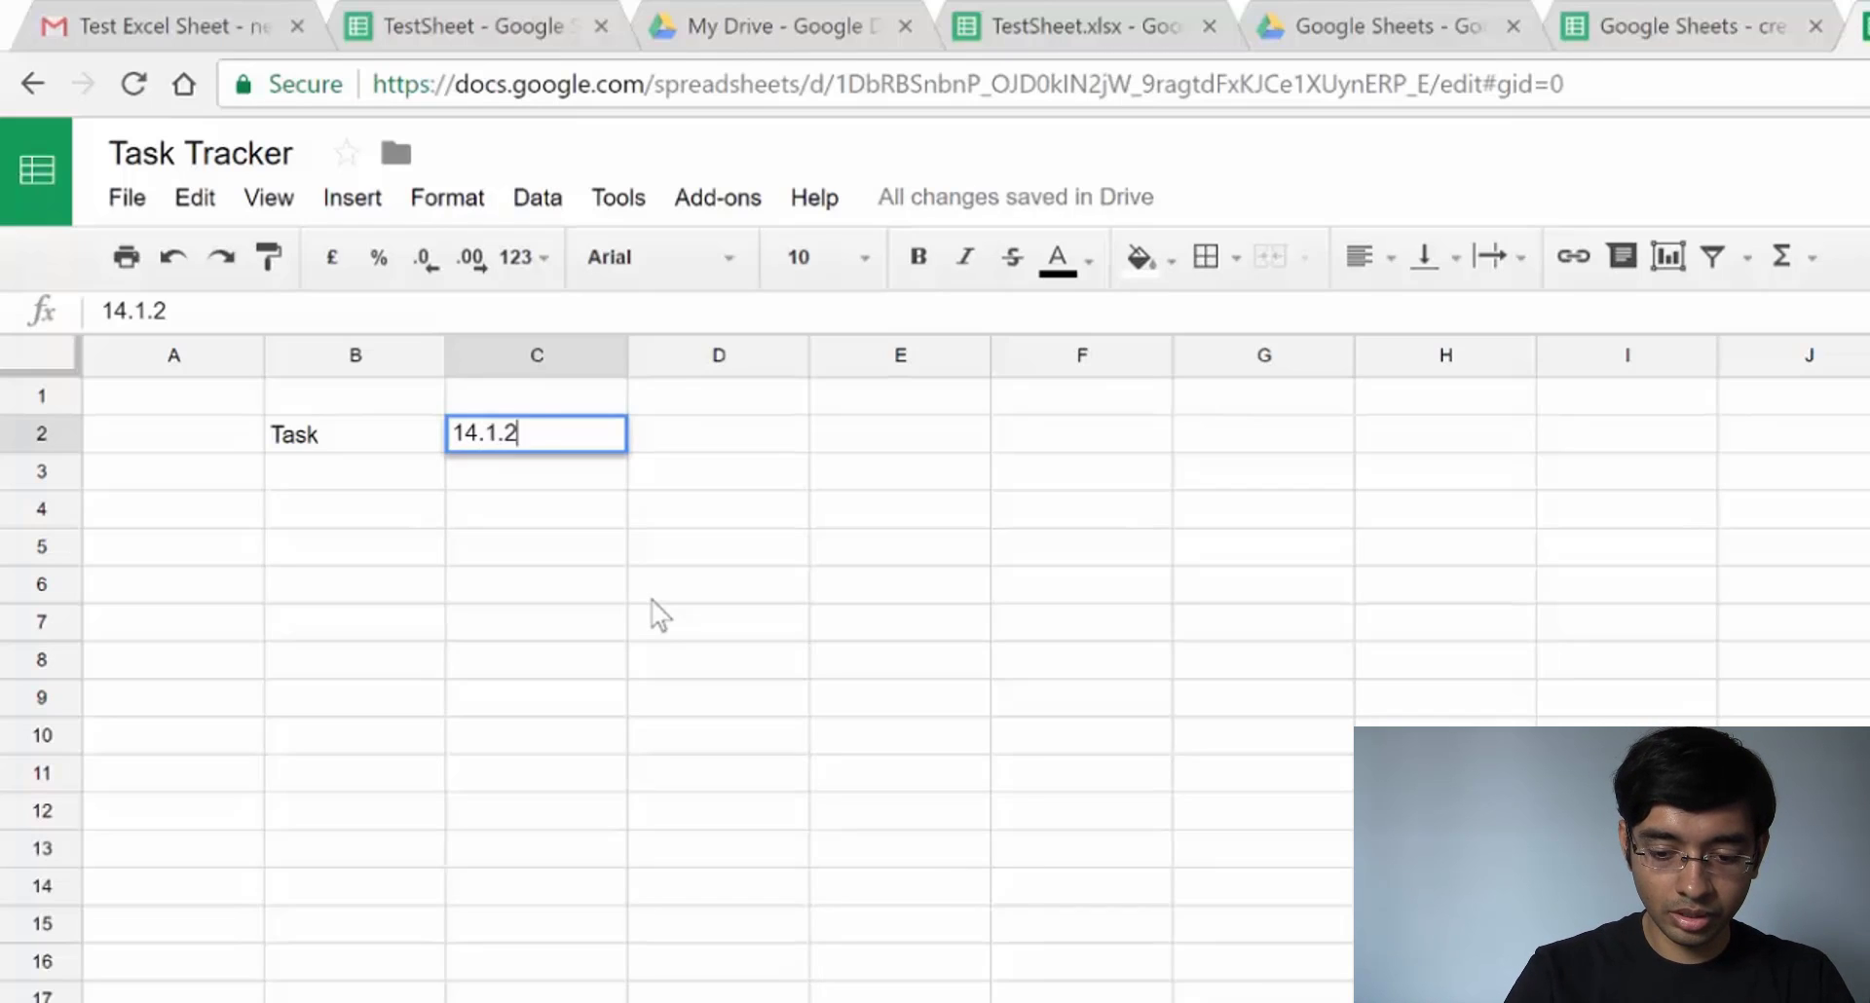
pyautogui.write('016')
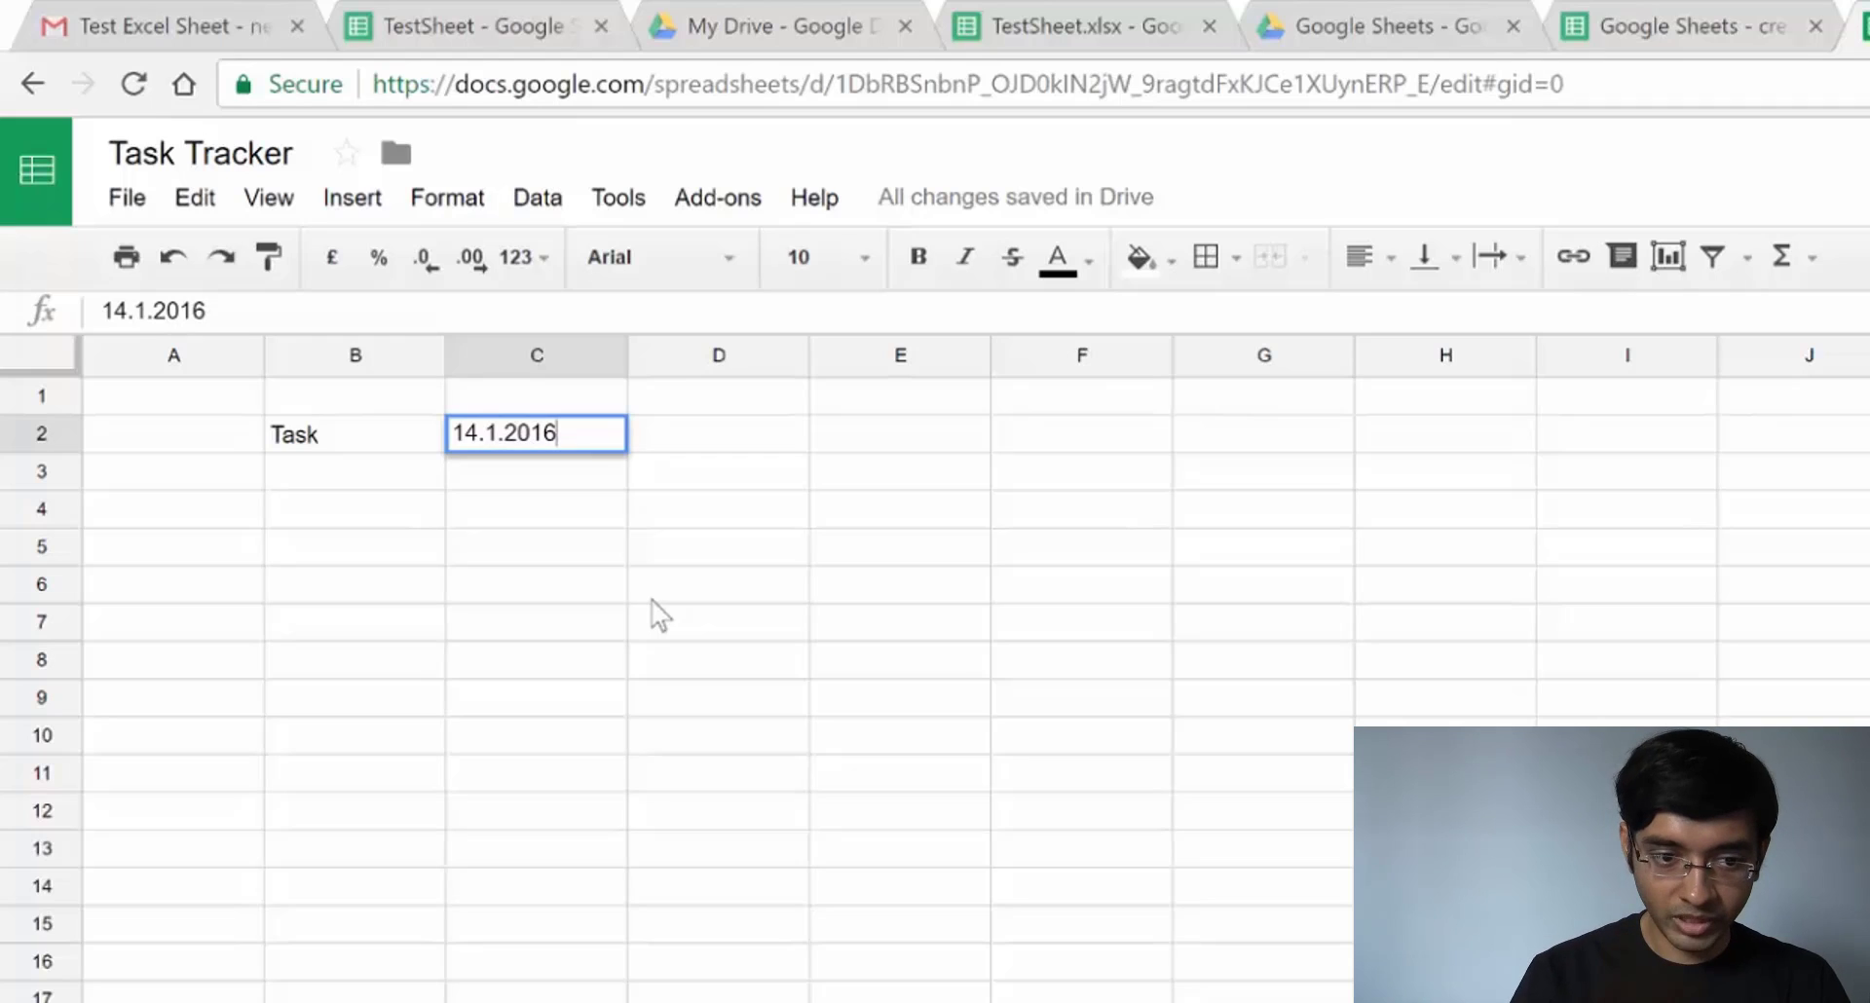
pyautogui.press('Tab')
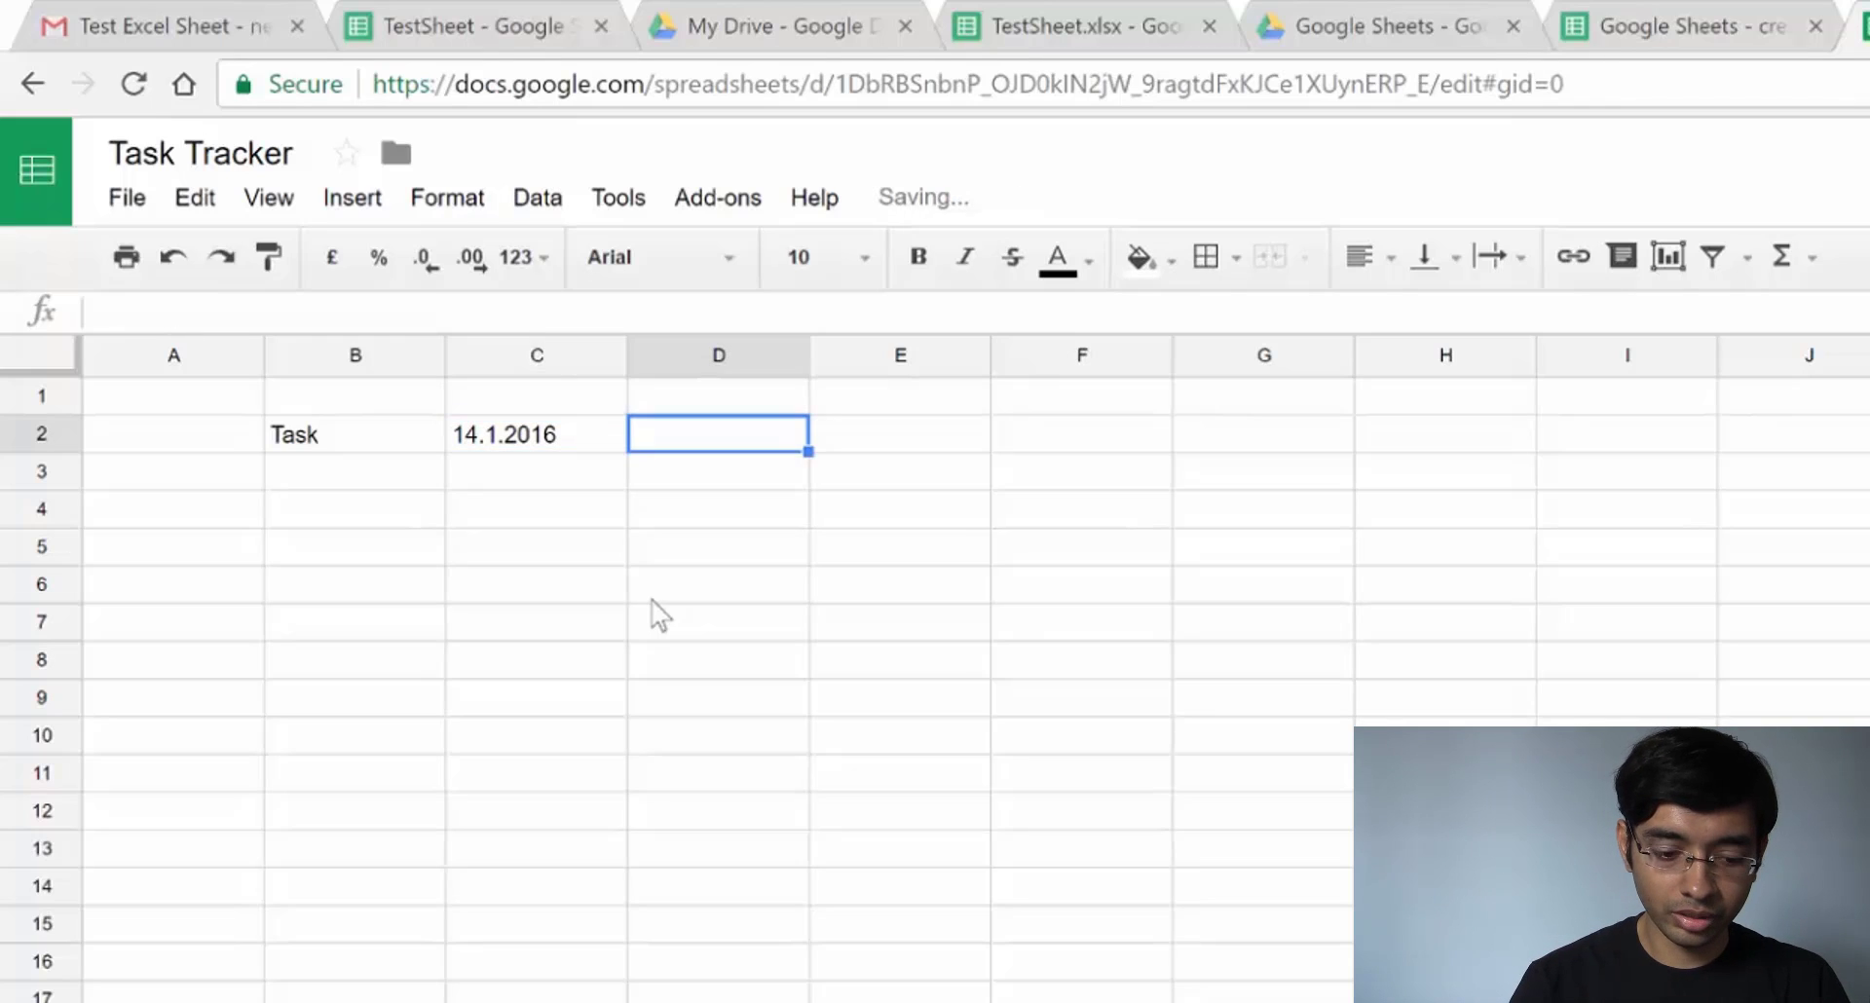
# Continue the header row with the date 15.1.2016 in D2 and "Total" in E2
pyautogui.write('15.1')
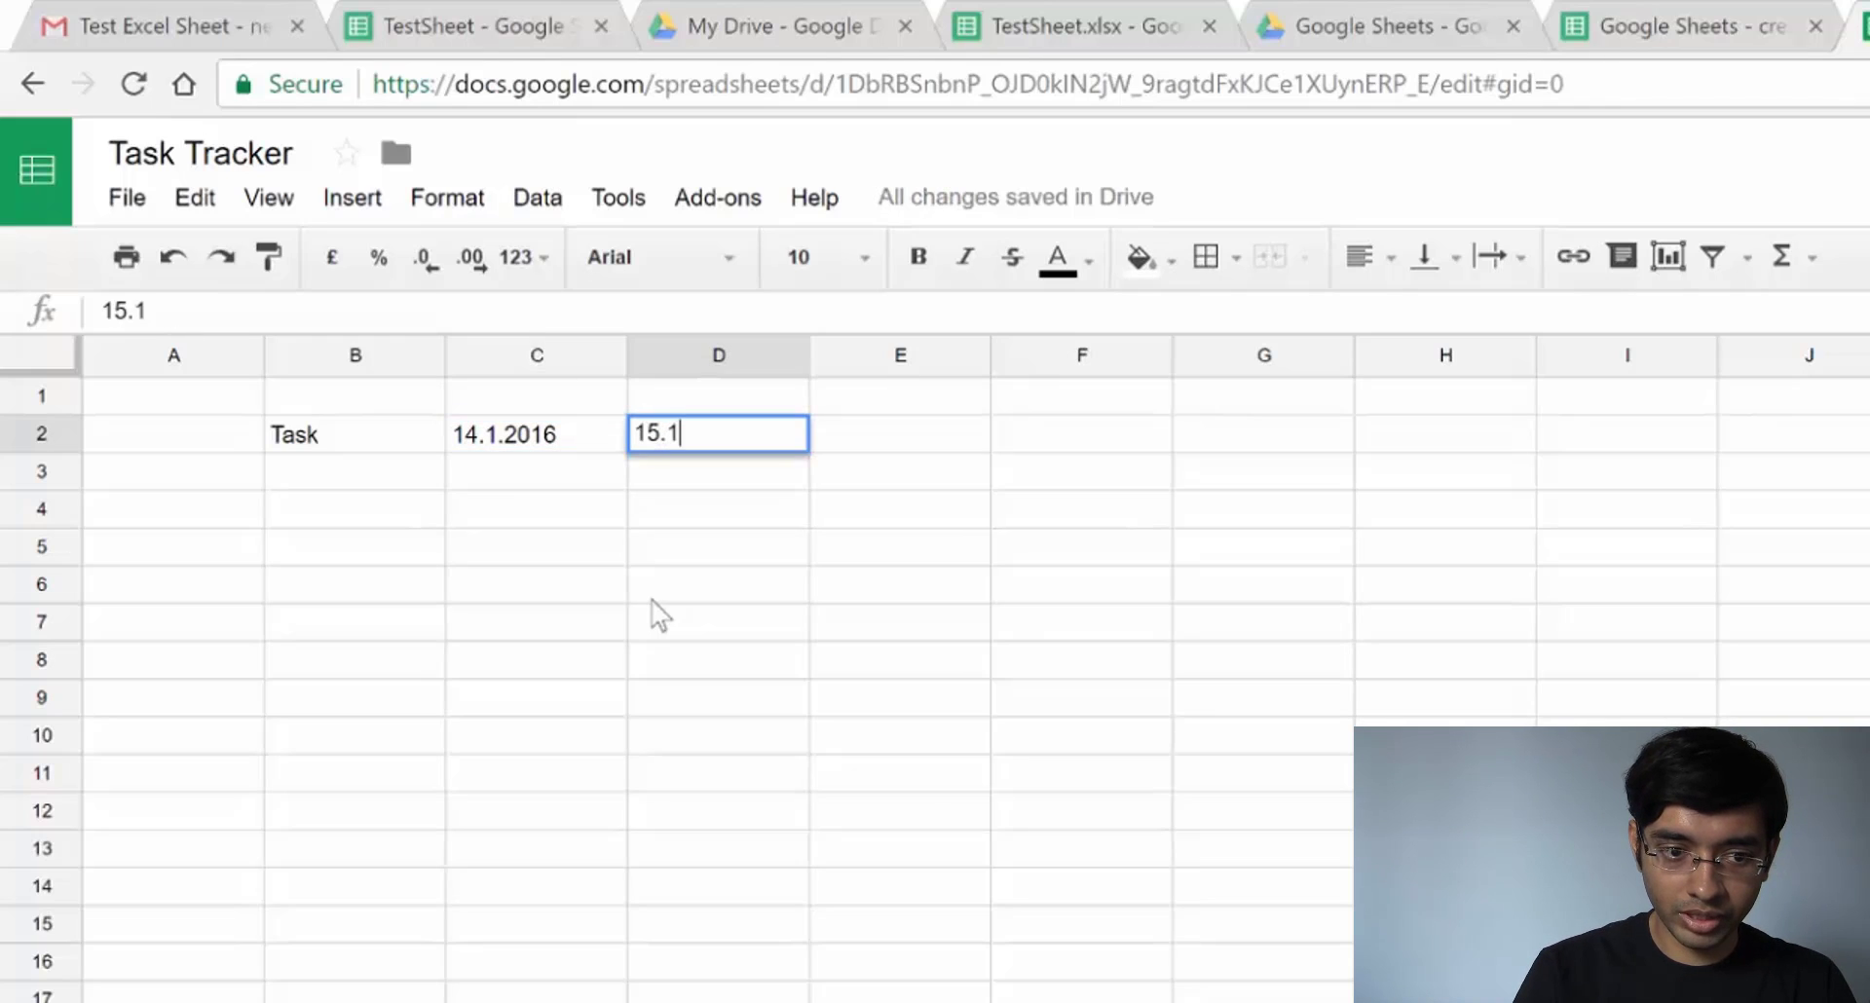
pyautogui.write('.2016')
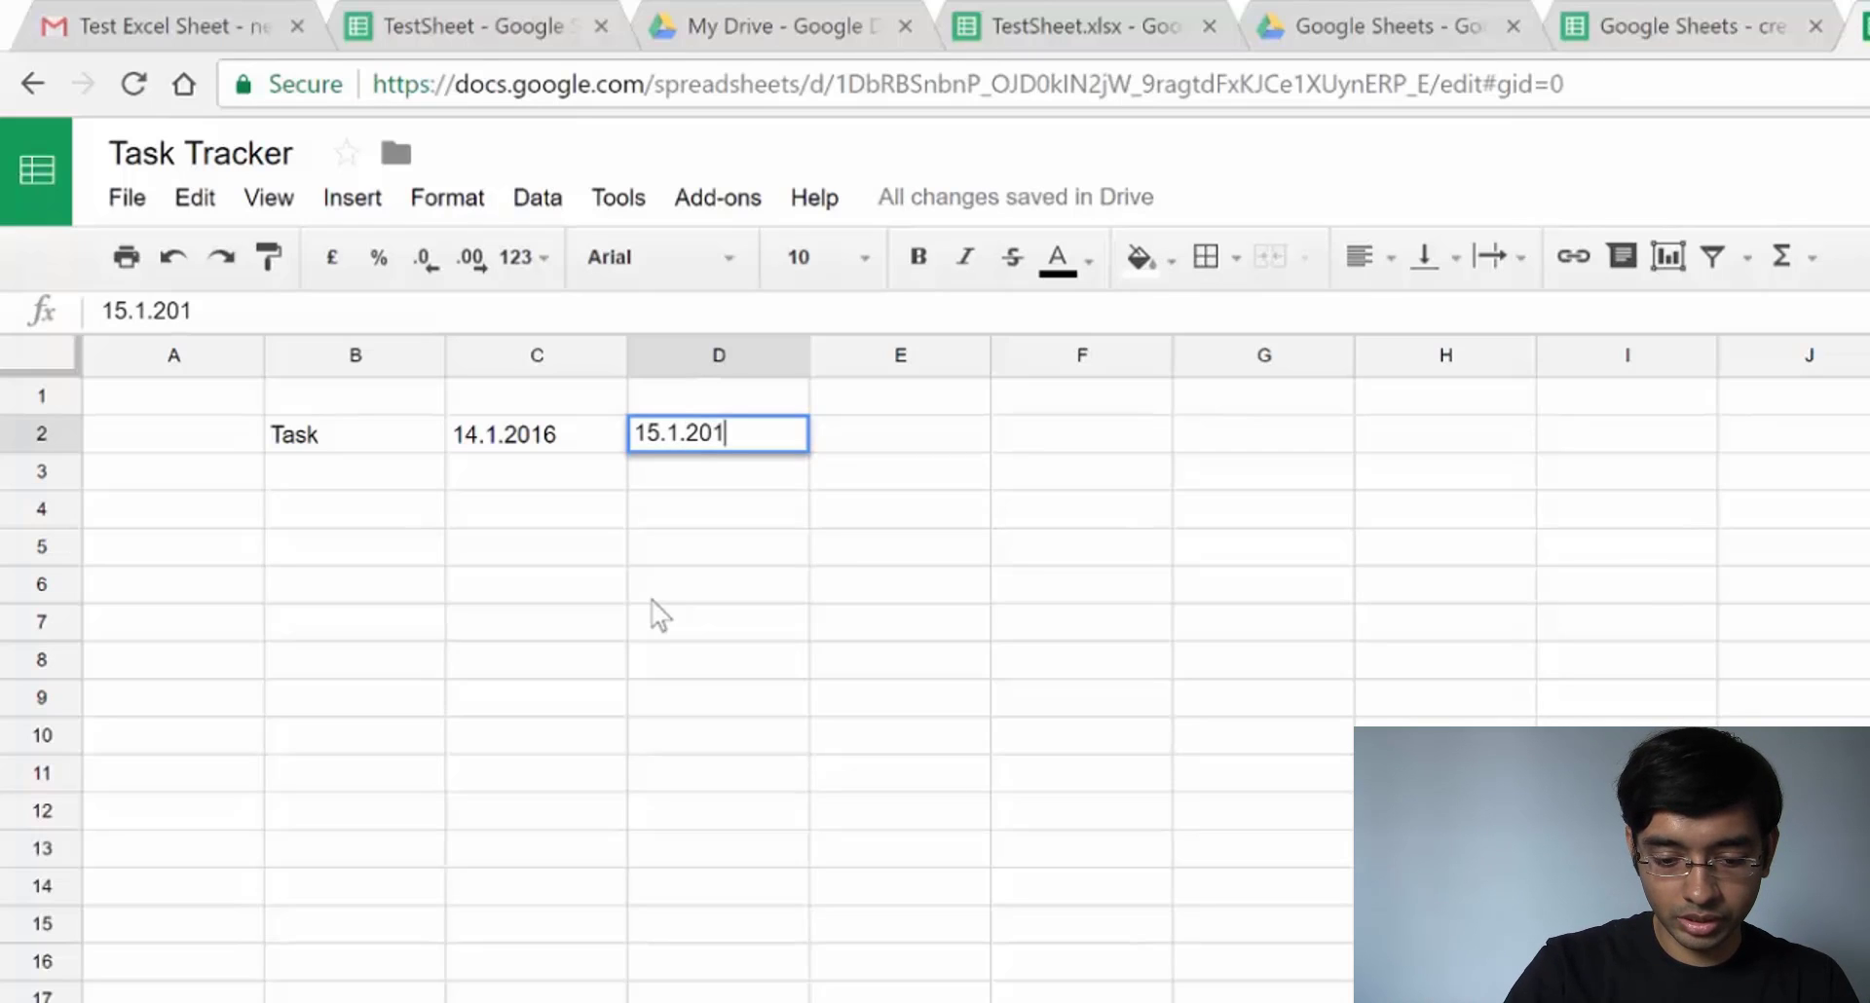
pyautogui.press('Tab')
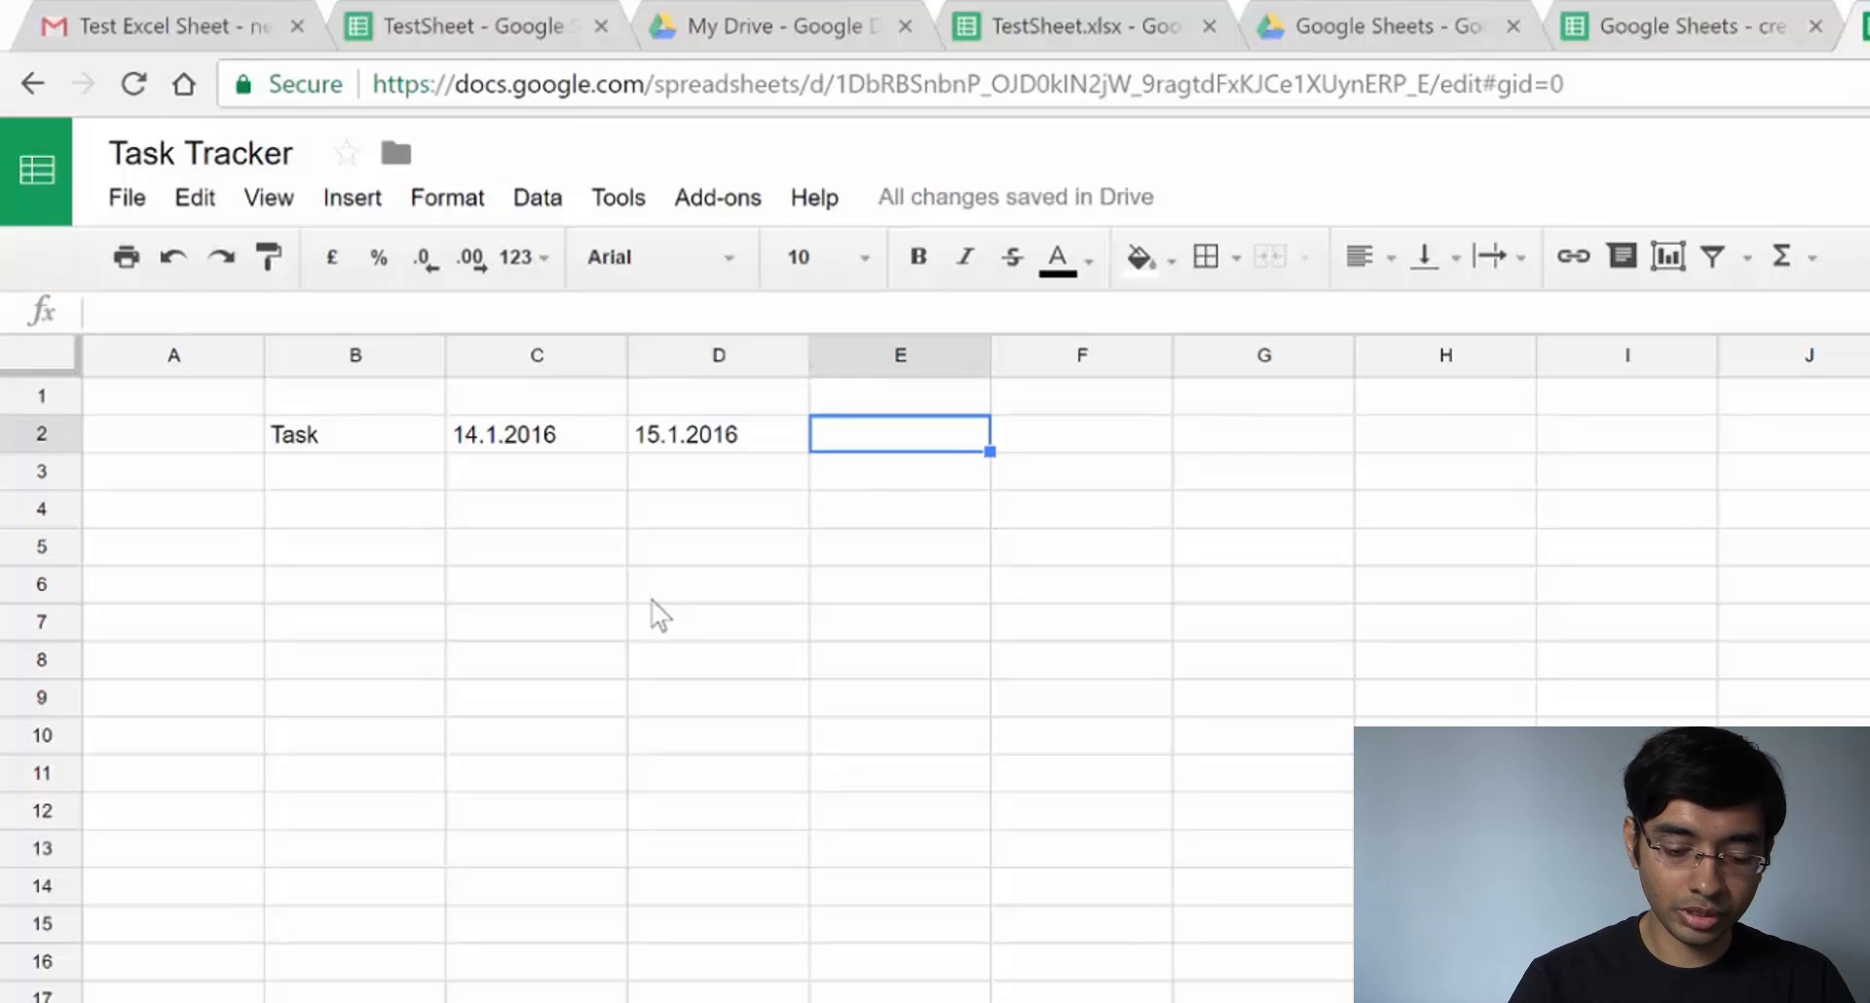
pyautogui.write('To')
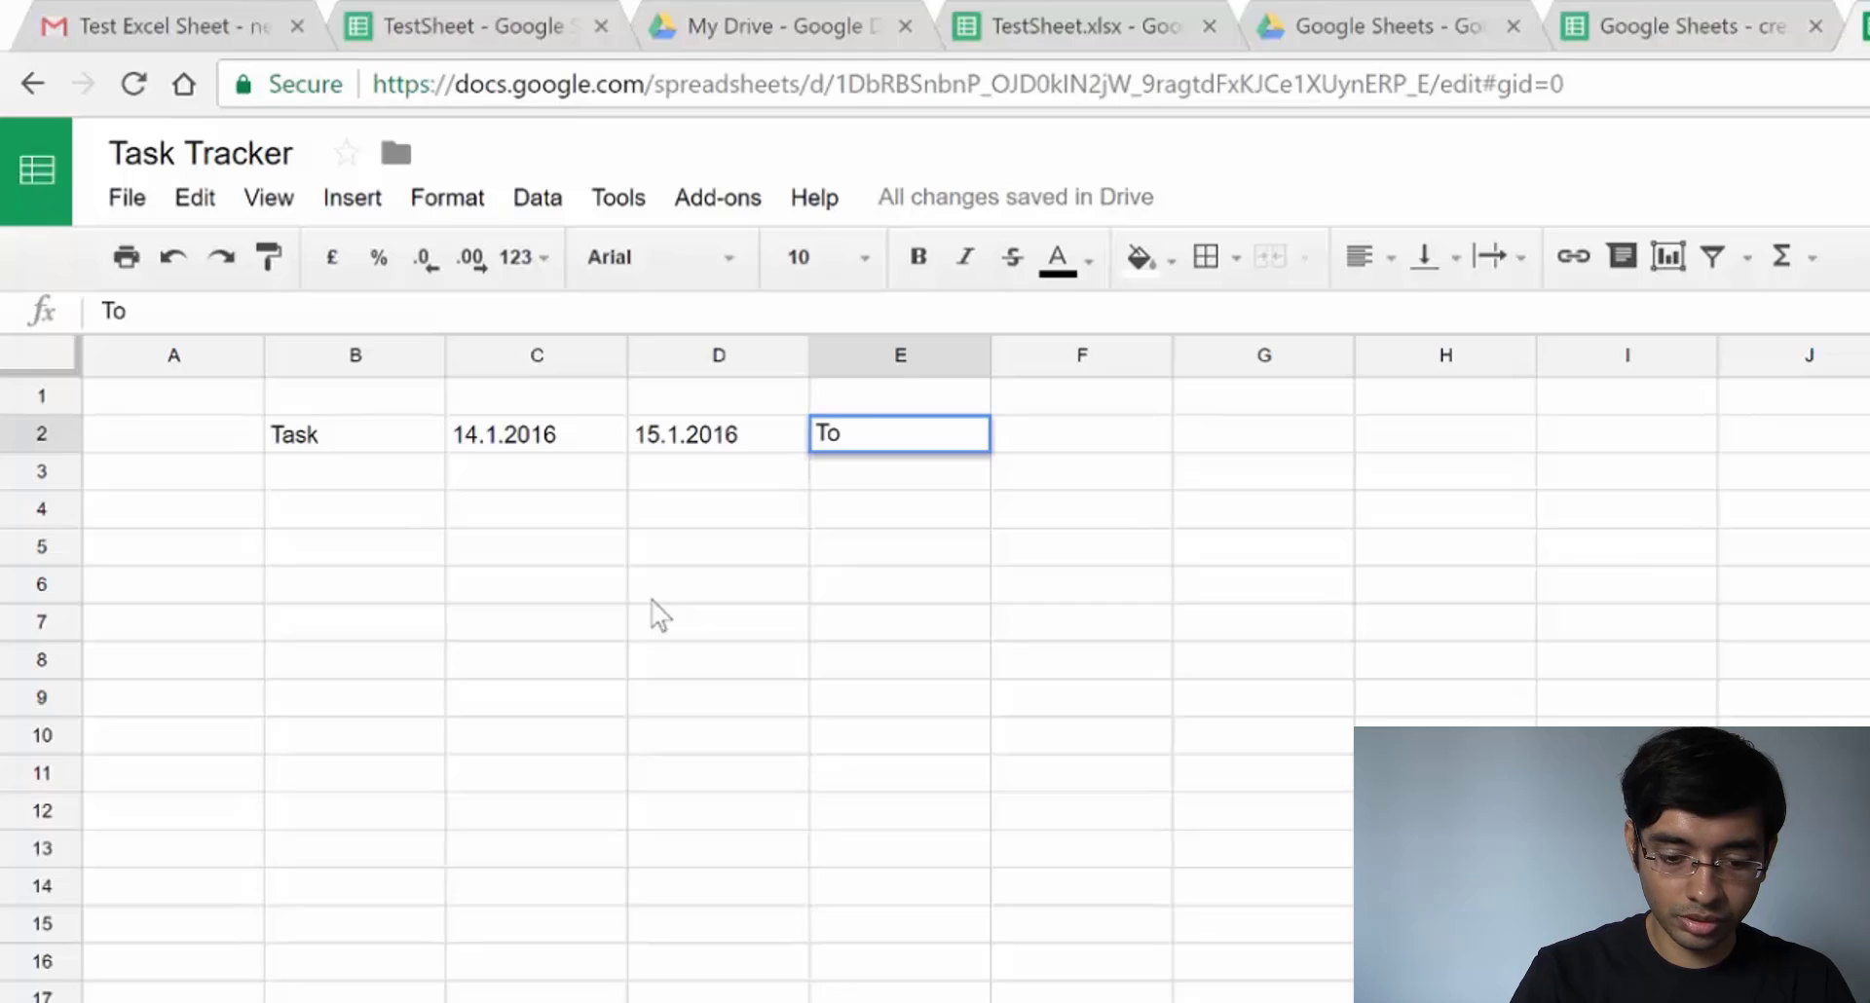
pyautogui.write('tal')
pyautogui.press('Tab')
# Enter the task names "Excercise" in B3 and "Work" in B4, below the Task header
pyautogui.press('Left')
pyautogui.press('Left')
pyautogui.press('Left')
pyautogui.press('Left')
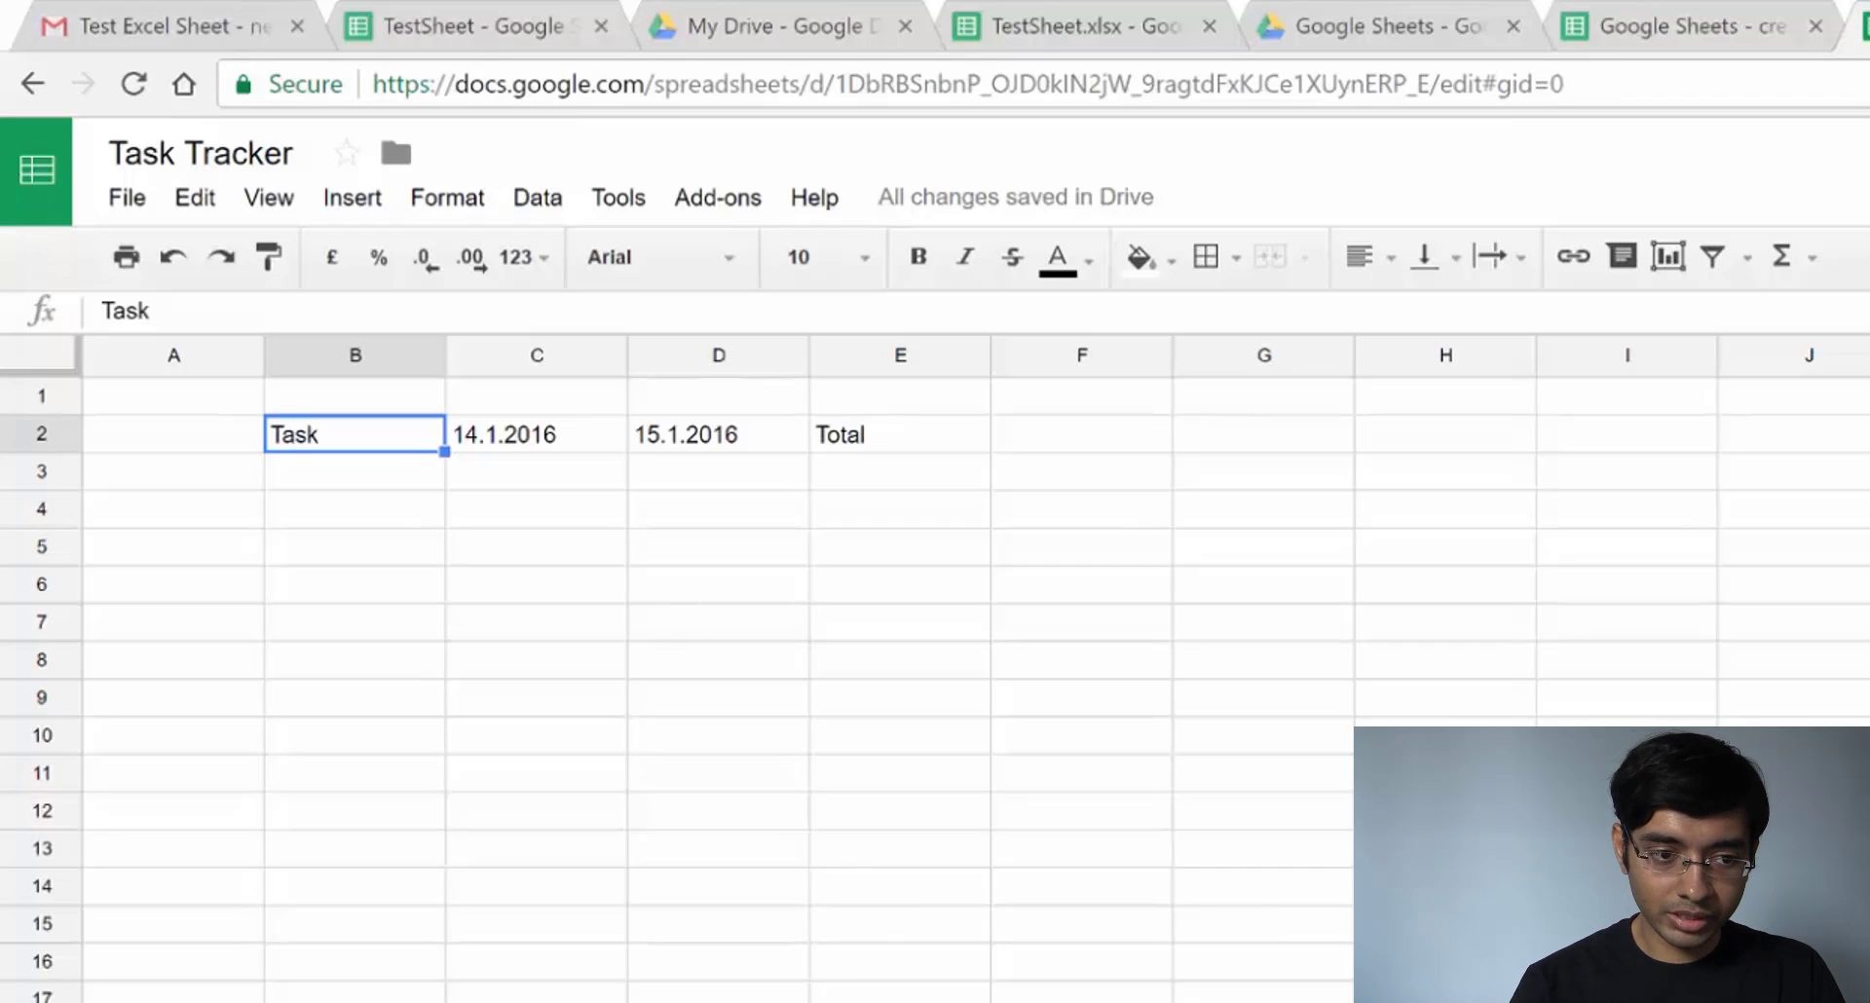
pyautogui.press('Return')
pyautogui.press('Return')
pyautogui.write('Excercise')
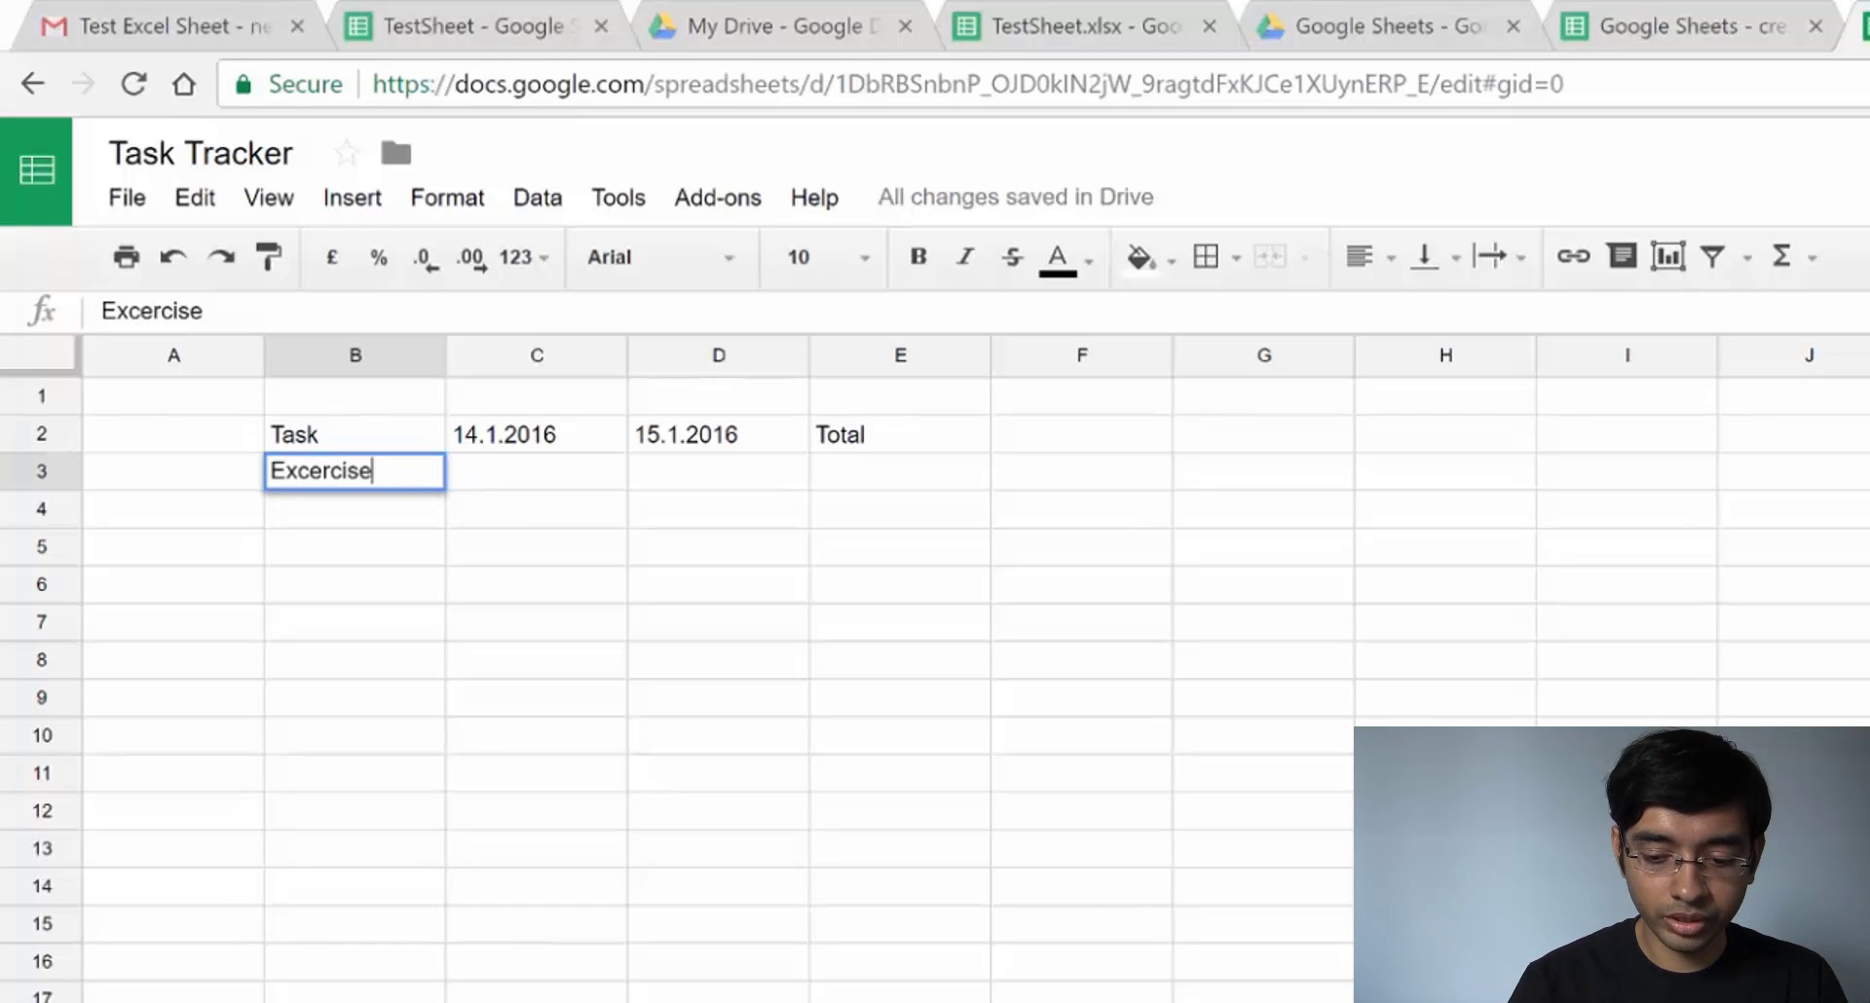
pyautogui.press('Return')
pyautogui.write('Work')
pyautogui.press('Return')
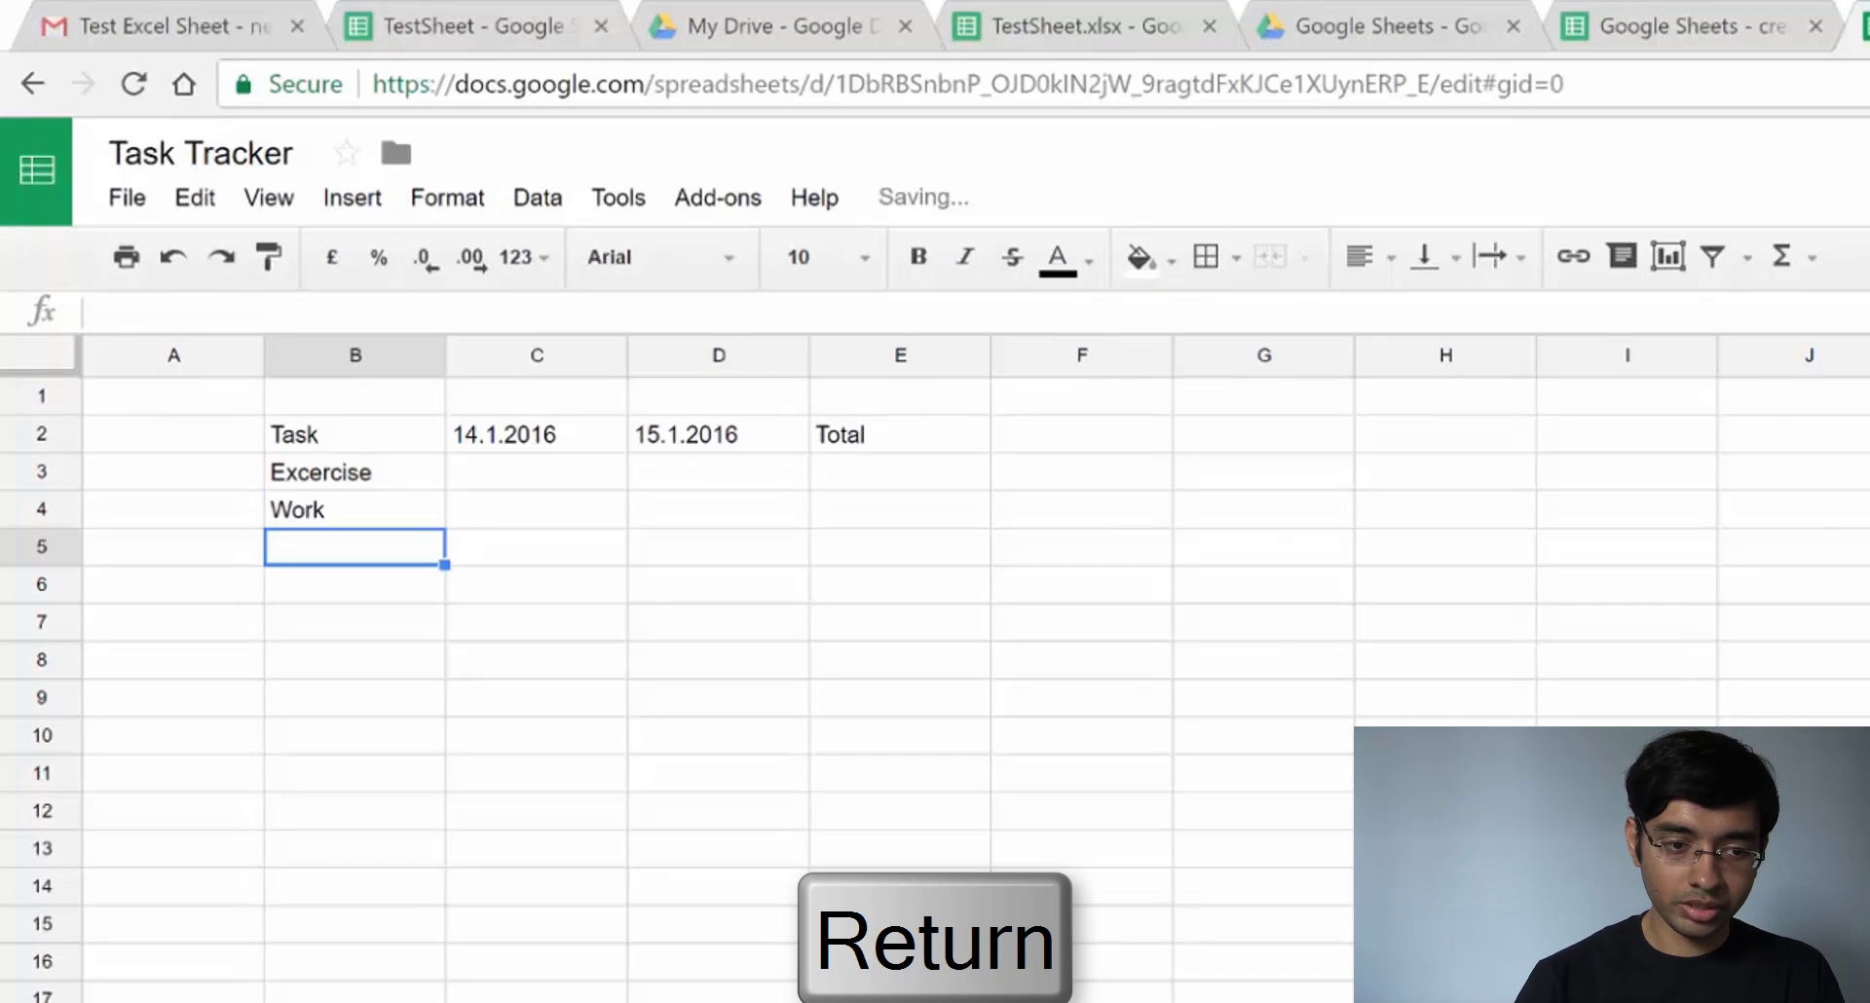
# Add the task names "Play" in B5 and "Daily Retuals" in B6
pyautogui.write('Play')
pyautogui.press('Return')
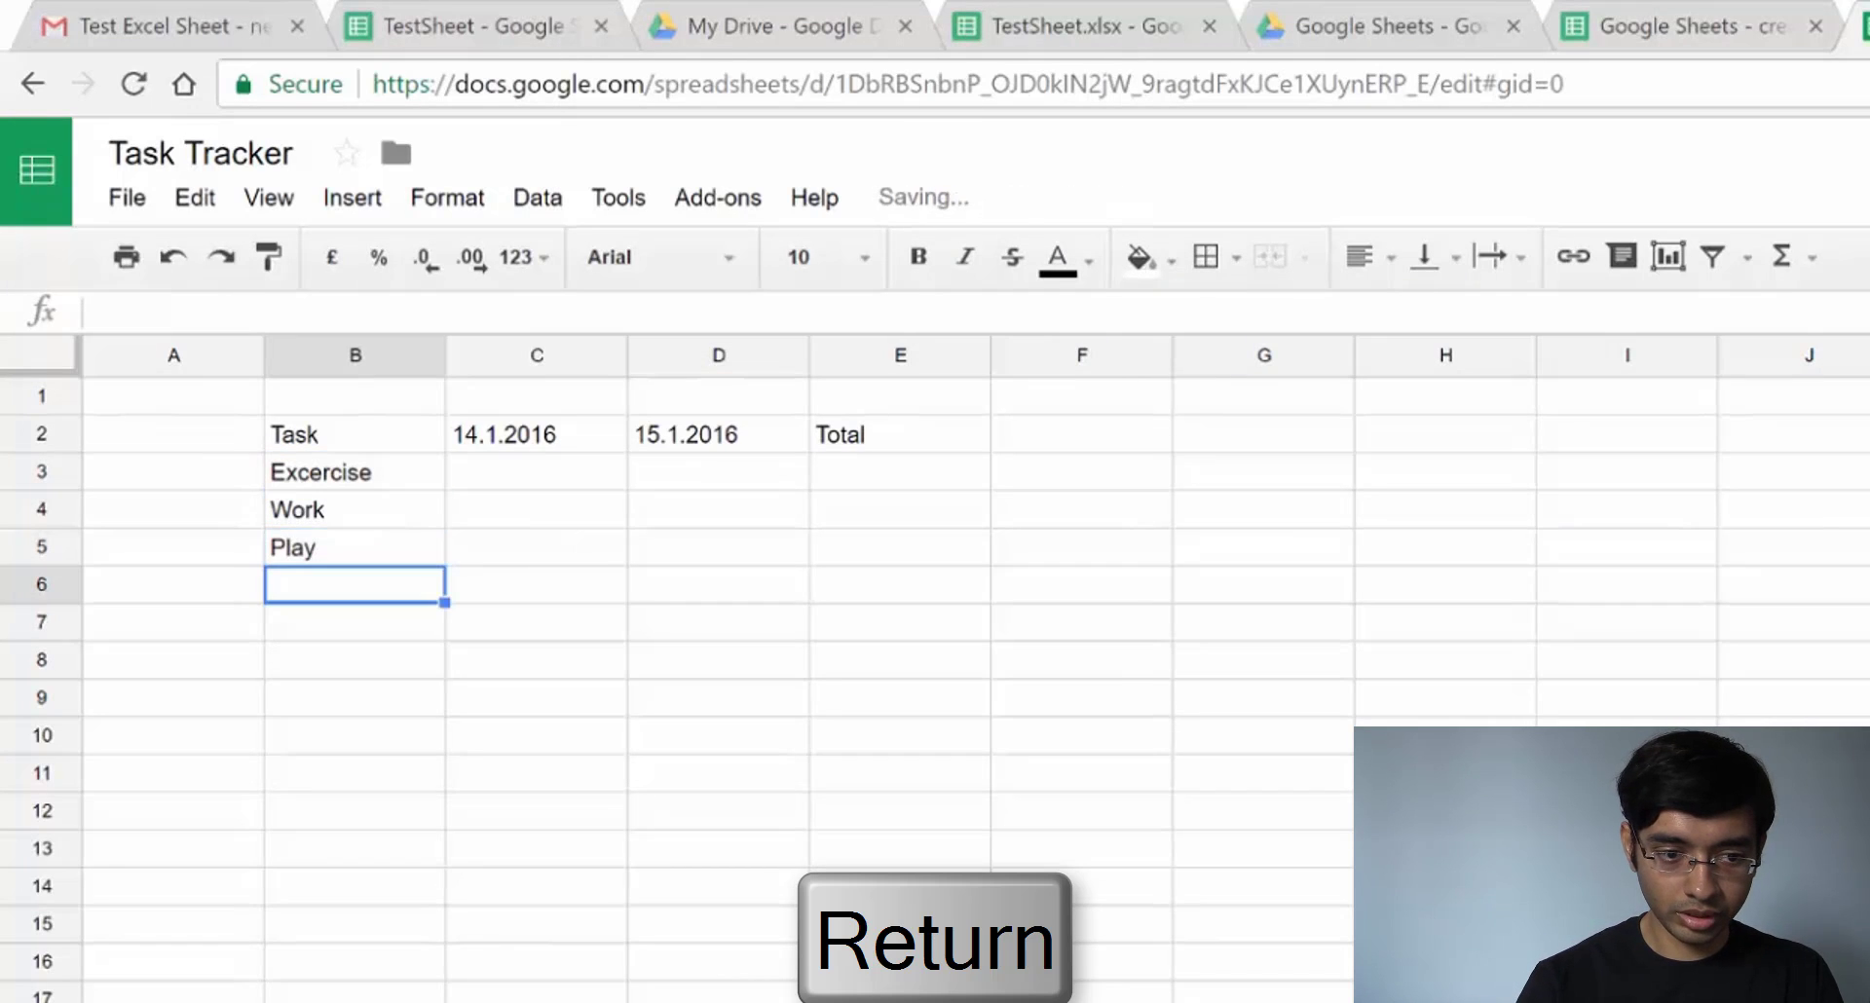
pyautogui.write('Dail')
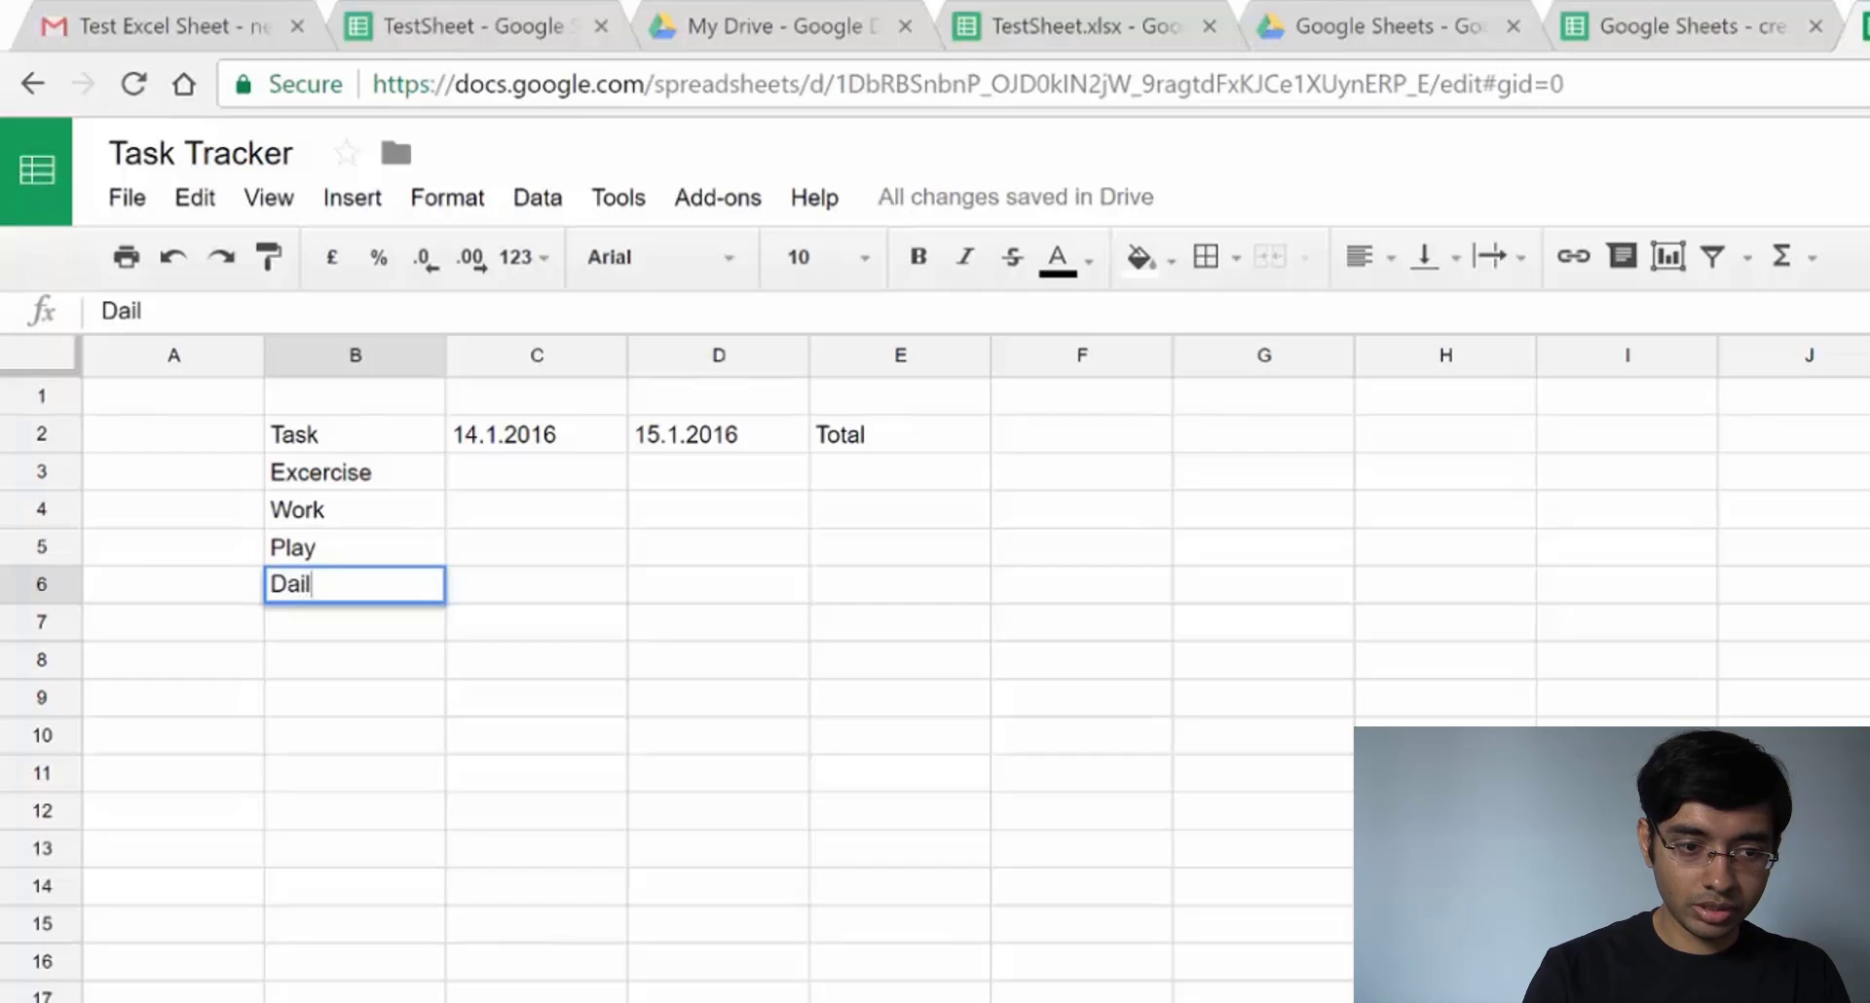
pyautogui.write('y Retuals')
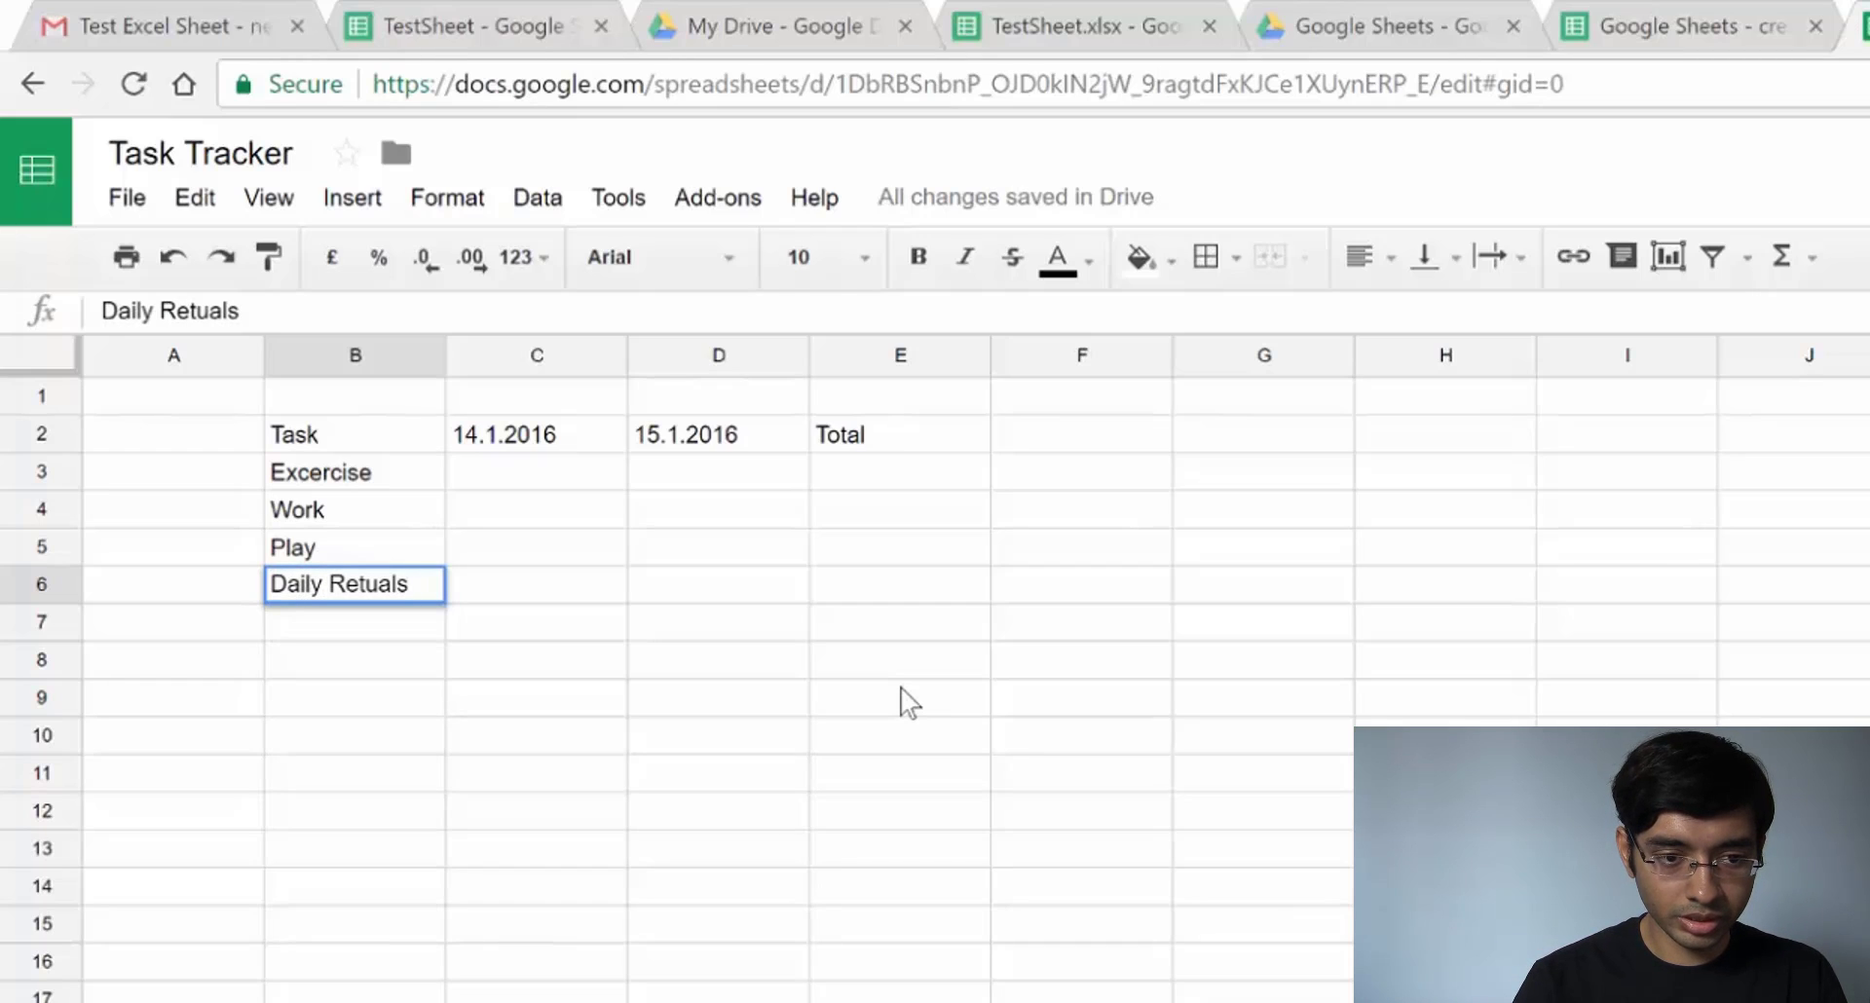
pyautogui.press('Up')
# Under the 14.1.2016 date, enter 2 for Excercise in C3 and 5 for Work in C4
pyautogui.press('Up')
pyautogui.press('Up')
pyautogui.press('Up')
pyautogui.press('Right')
pyautogui.press('Down')
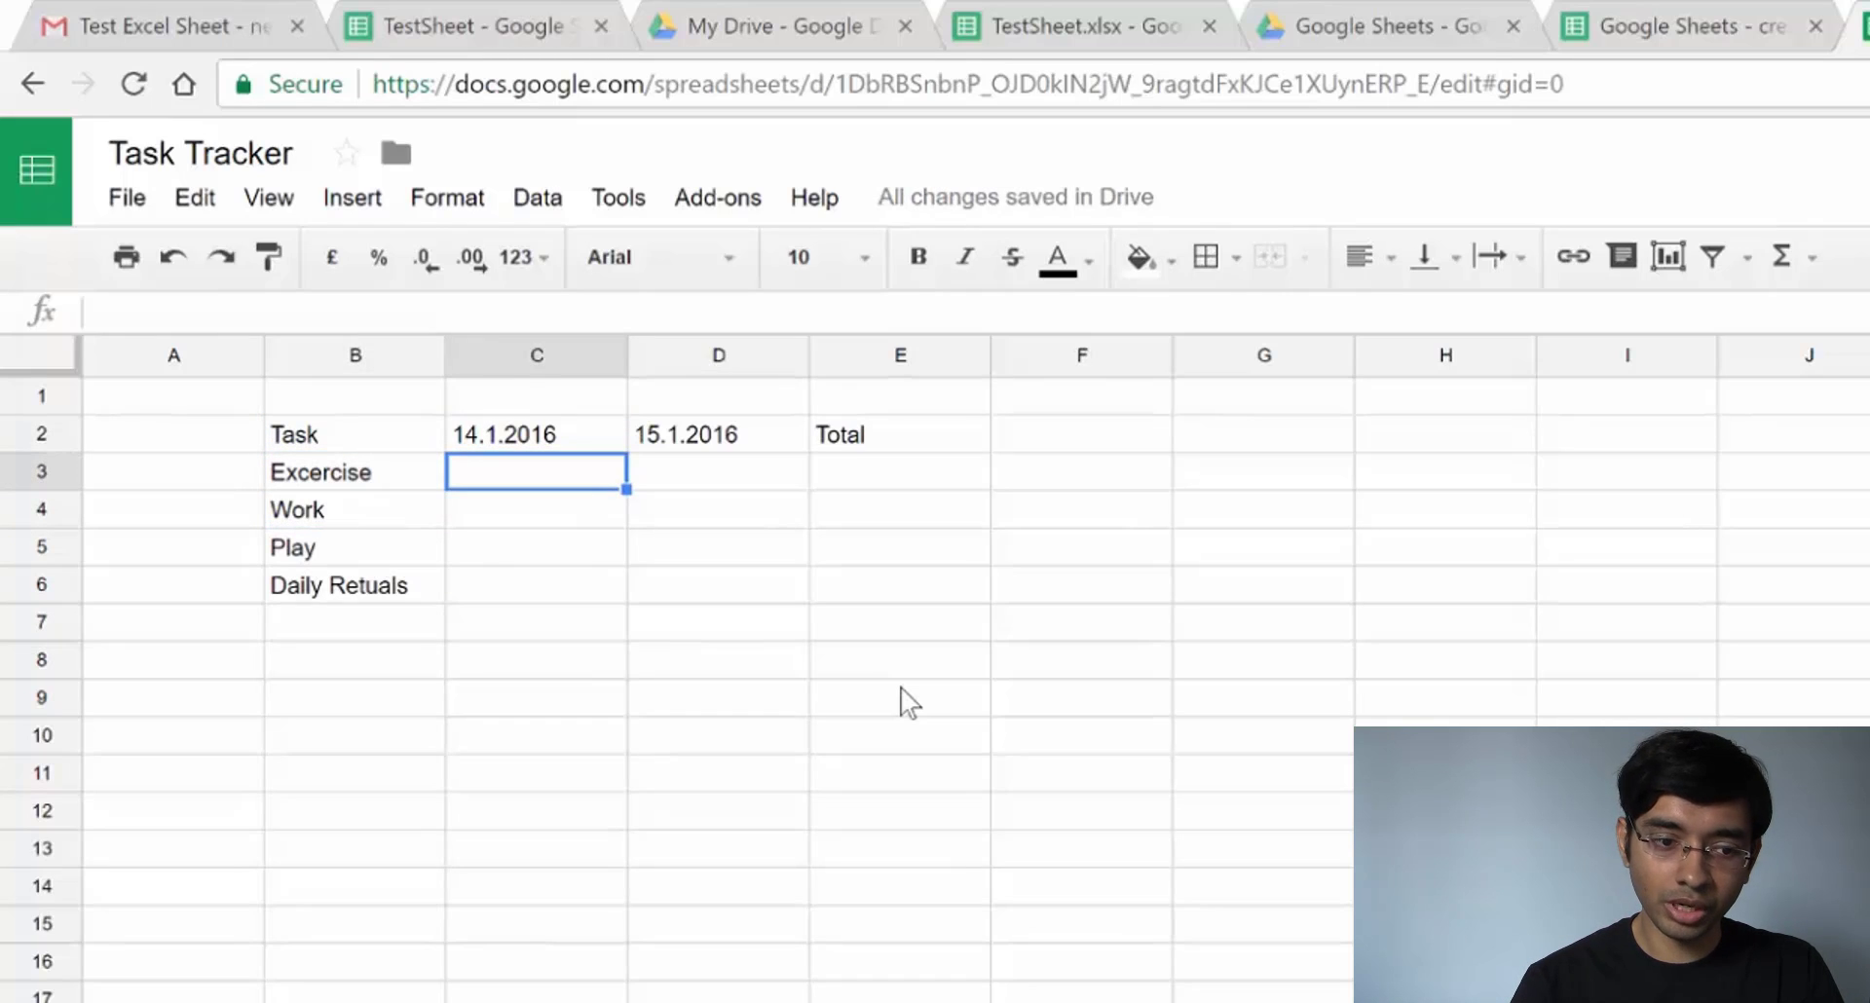
pyautogui.write('2')
pyautogui.press('Return')
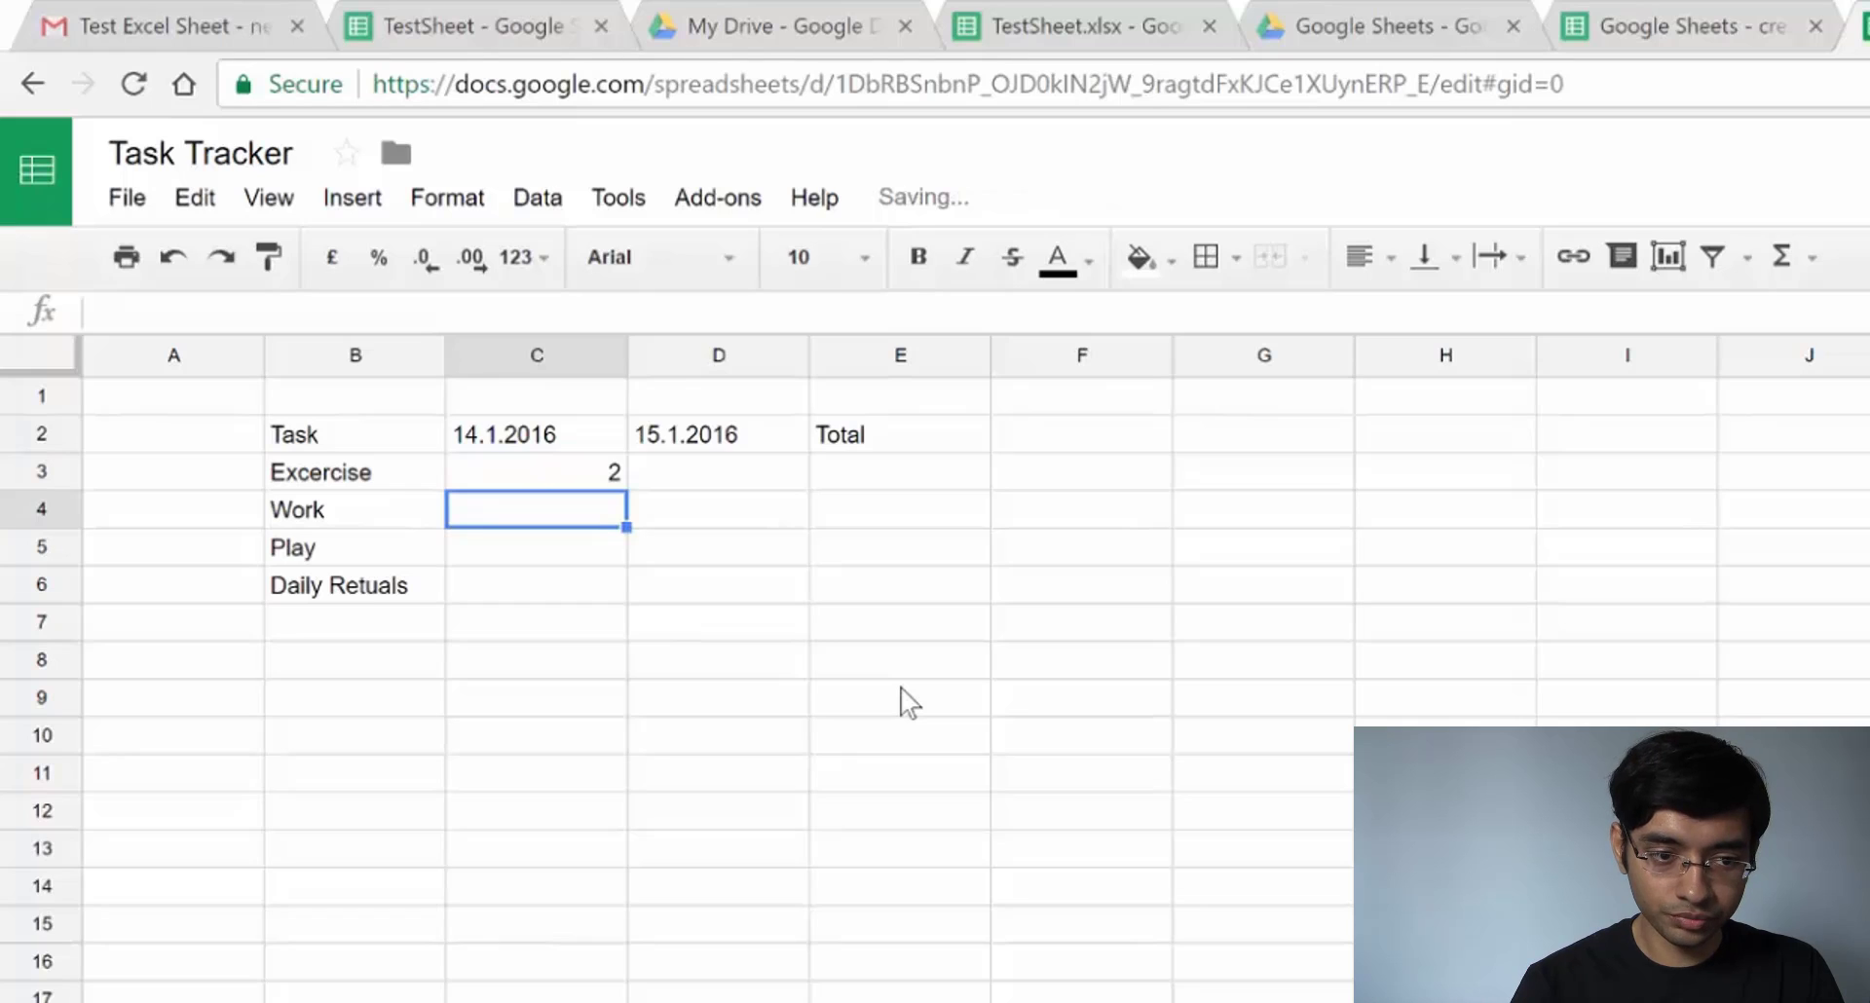
pyautogui.write('5')
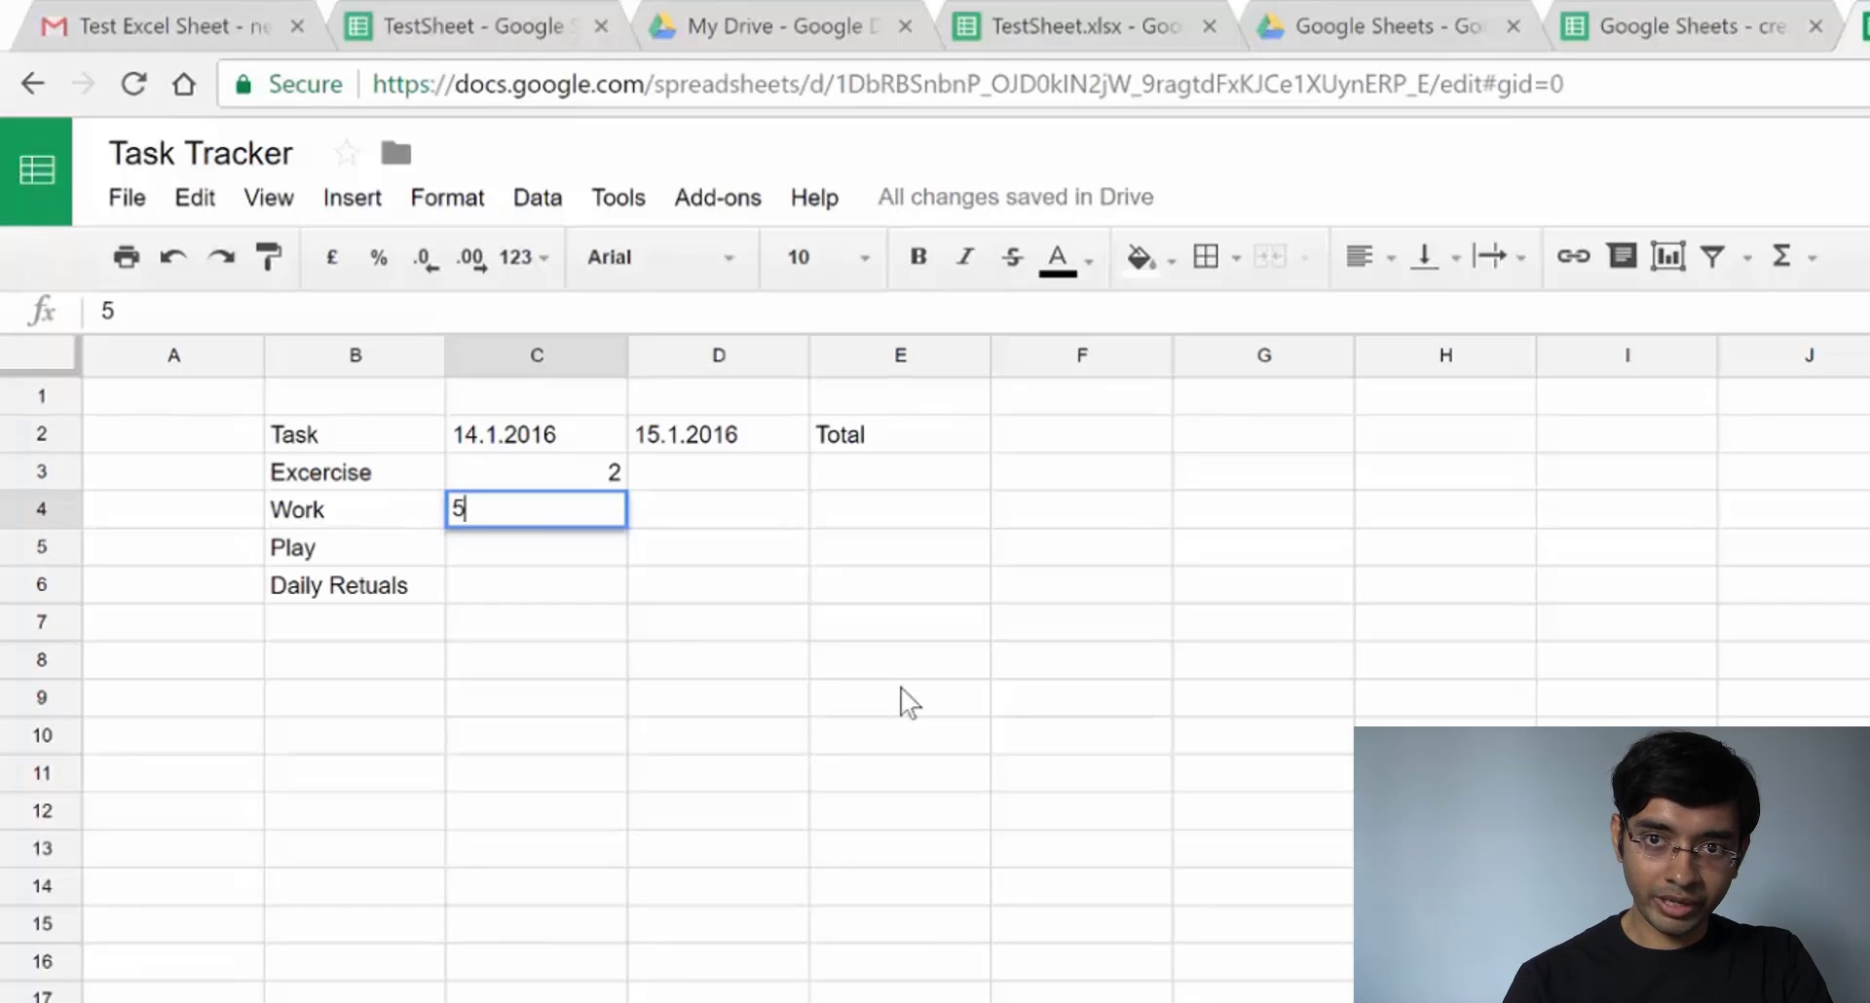
pyautogui.press('Return')
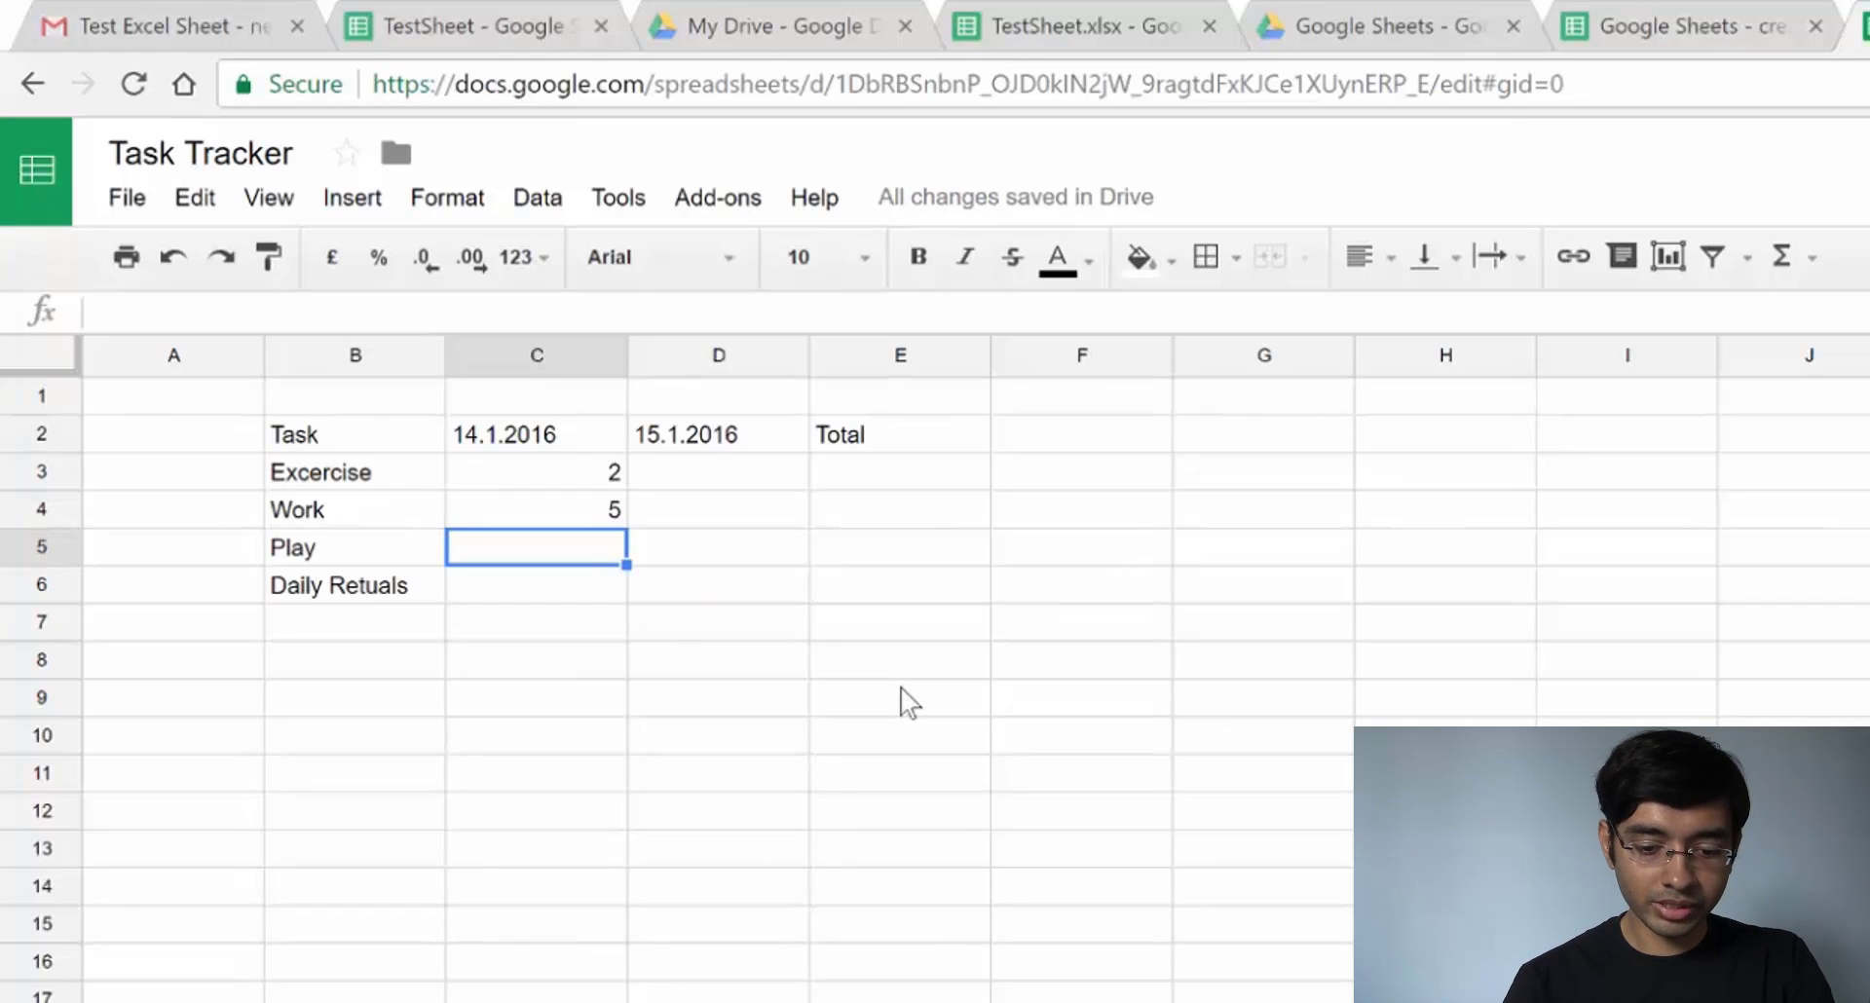
# Under the 14.1.2016 date, enter 6 for Play in C5 and 4 for Daily Retuals in C6
pyautogui.write('6')
pyautogui.press('Return')
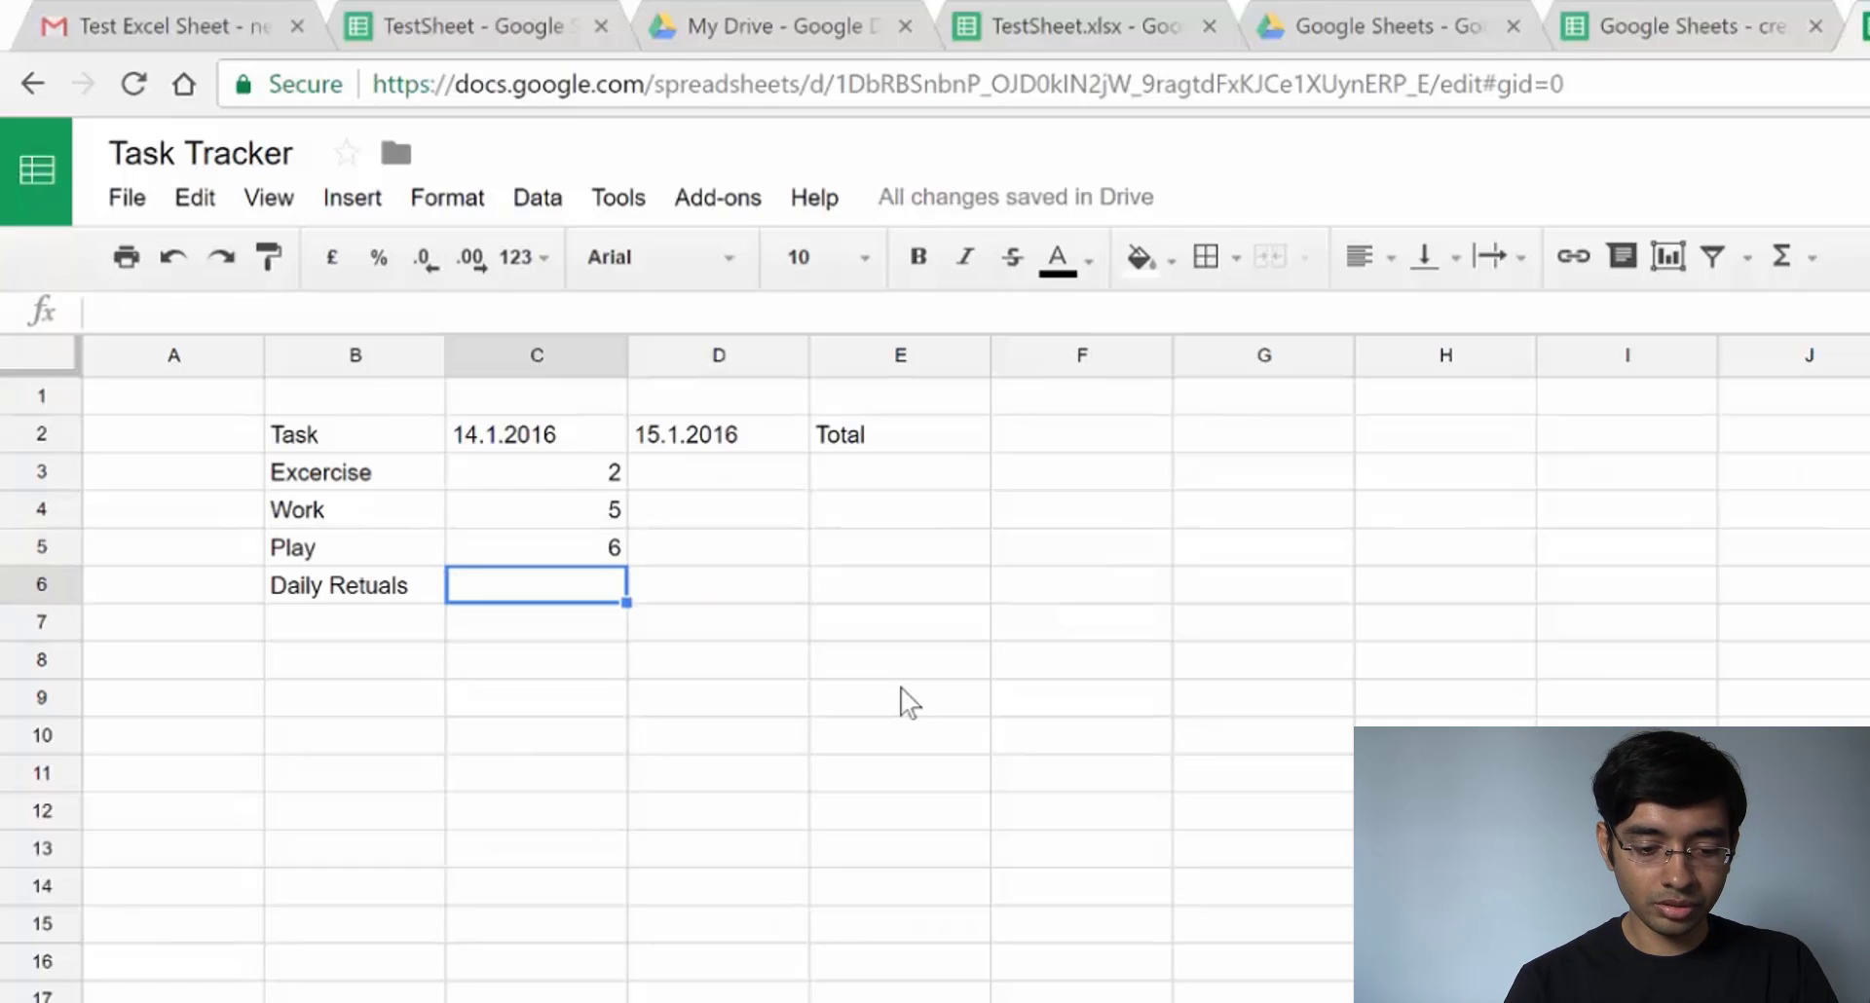
pyautogui.write('4')
pyautogui.press('Tab')
# Fill the 15.1.2016 column from D3 to D6 with the values 3, 4, 8 and 4
pyautogui.press('Up')
pyautogui.press('Up')
pyautogui.press('Up')
pyautogui.press('Left')
pyautogui.press('Right')
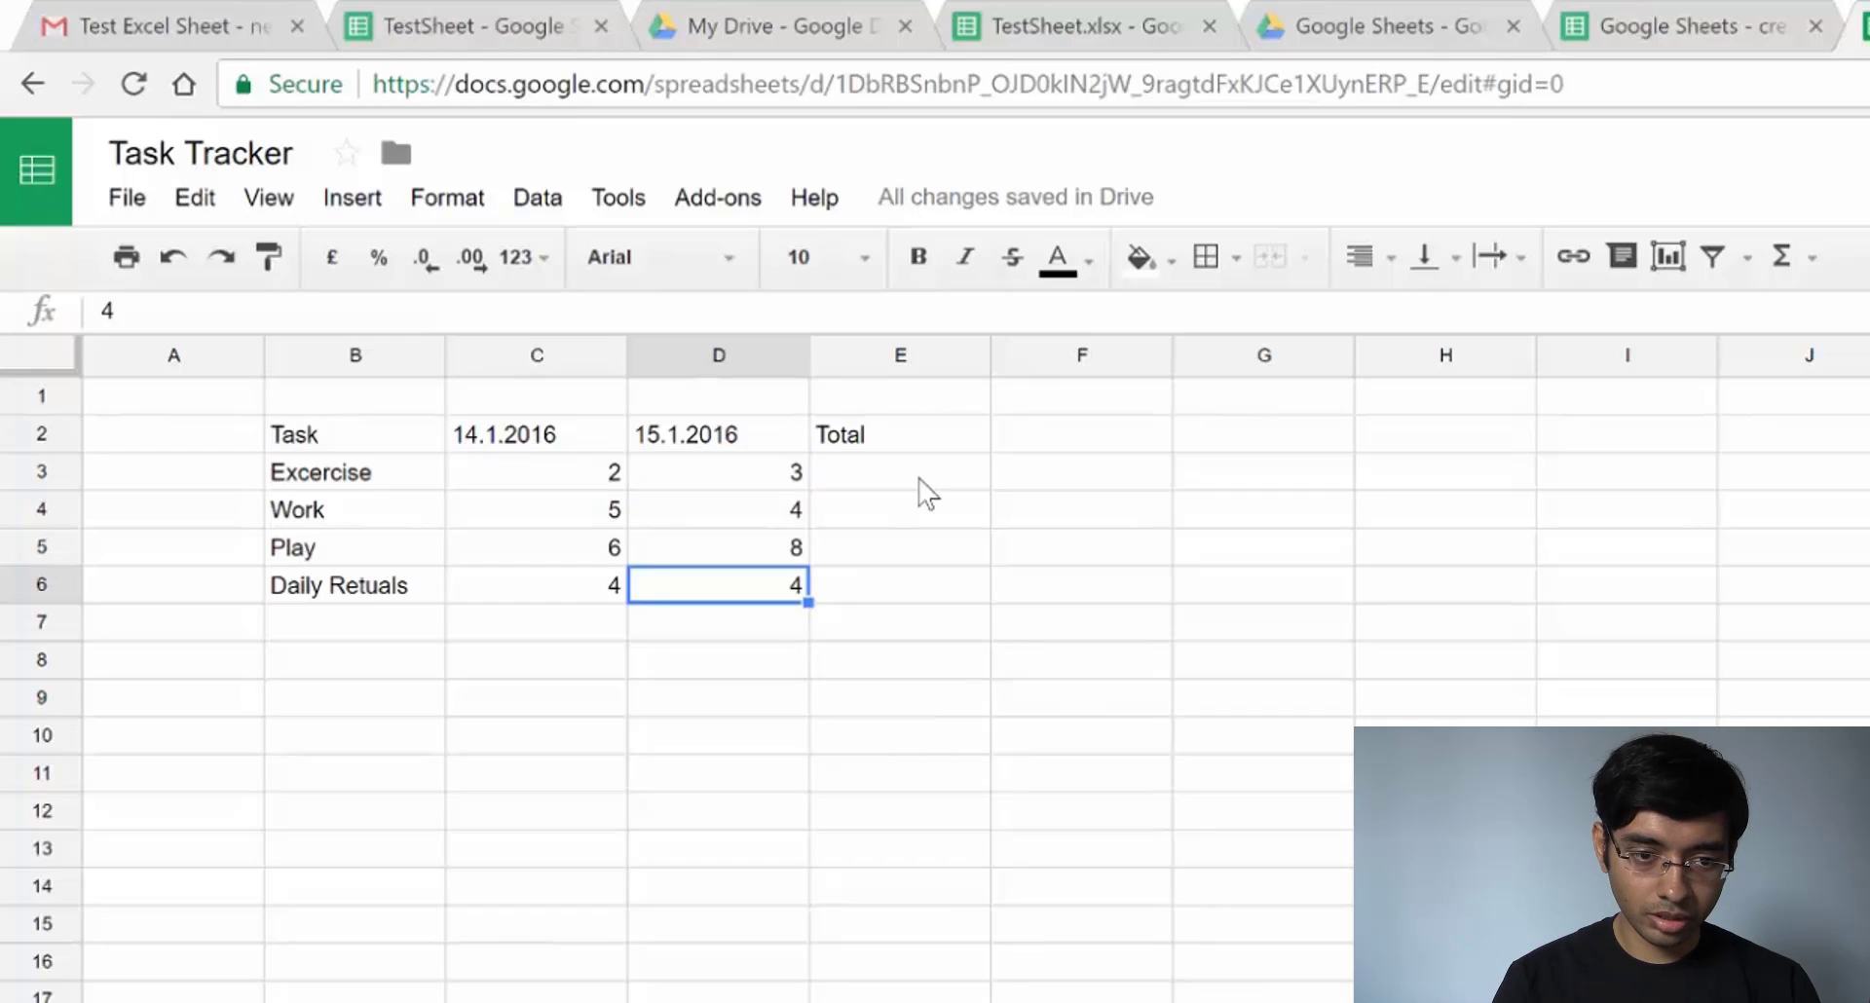
# Enter the formula =SUM(C3:D3) in E3 to total the Excercise row
pyautogui.click(926, 490)
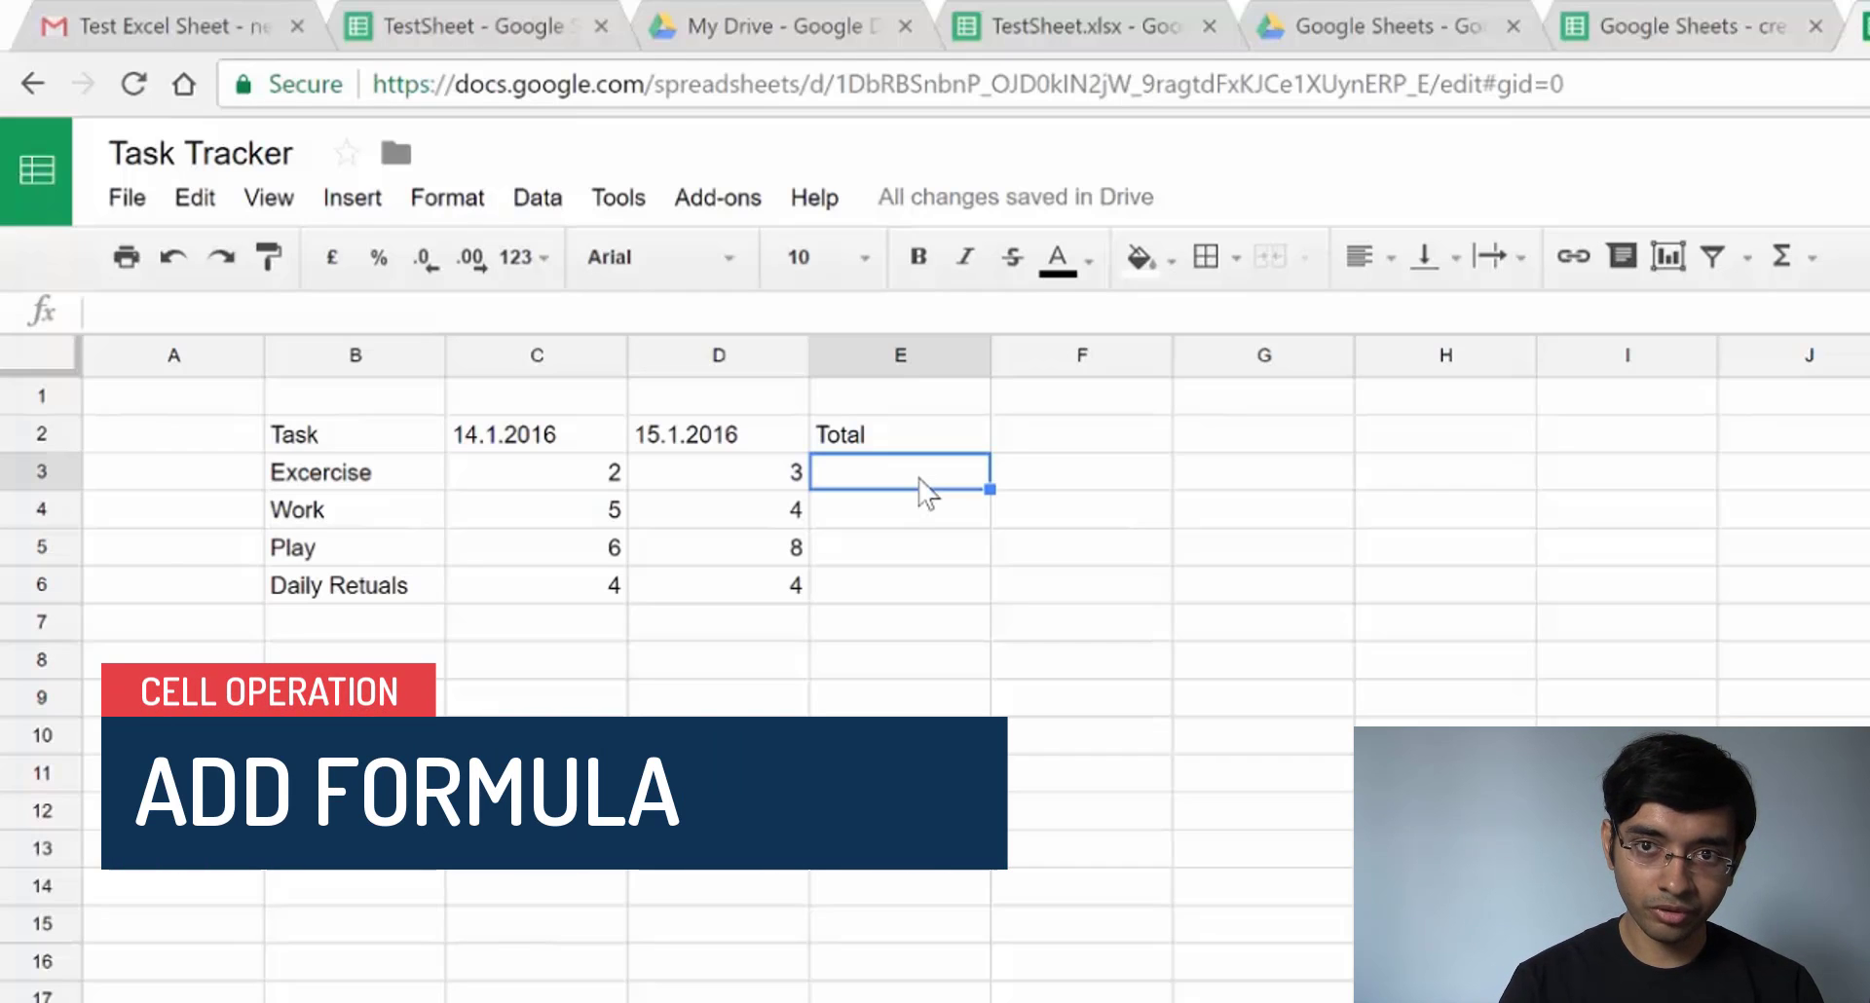
pyautogui.click(847, 314)
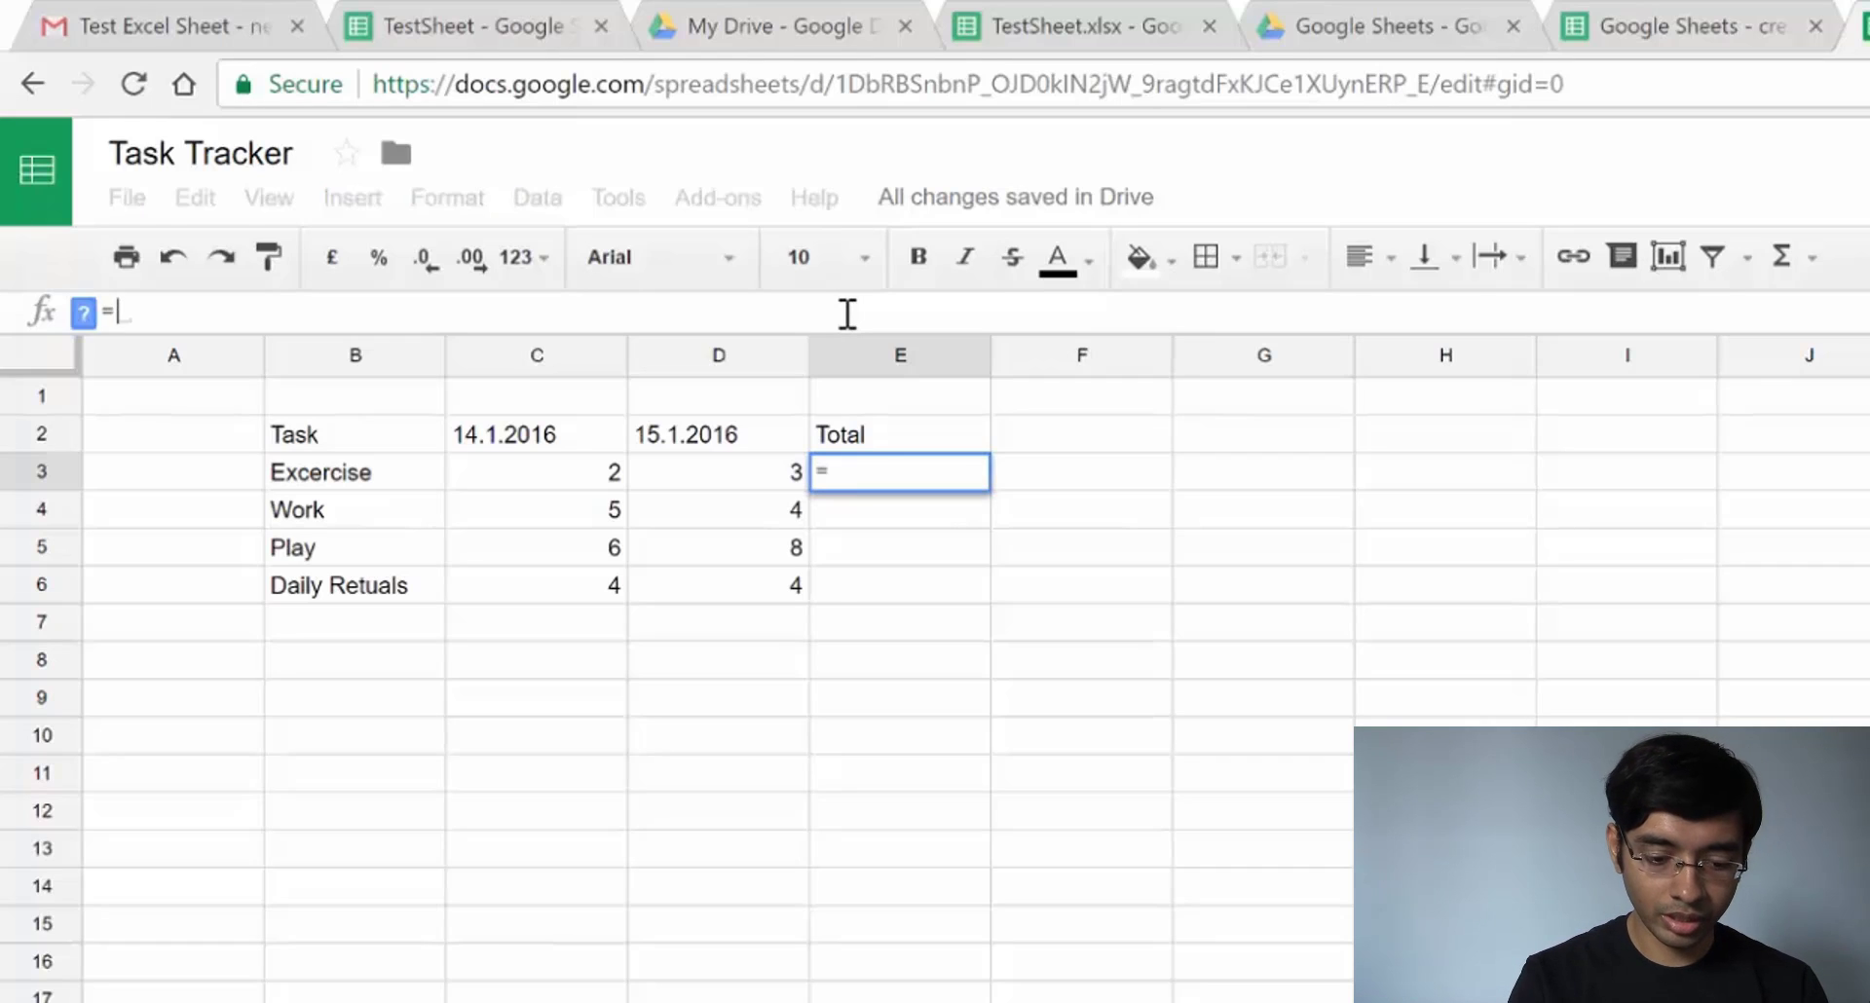
pyautogui.write('=s')
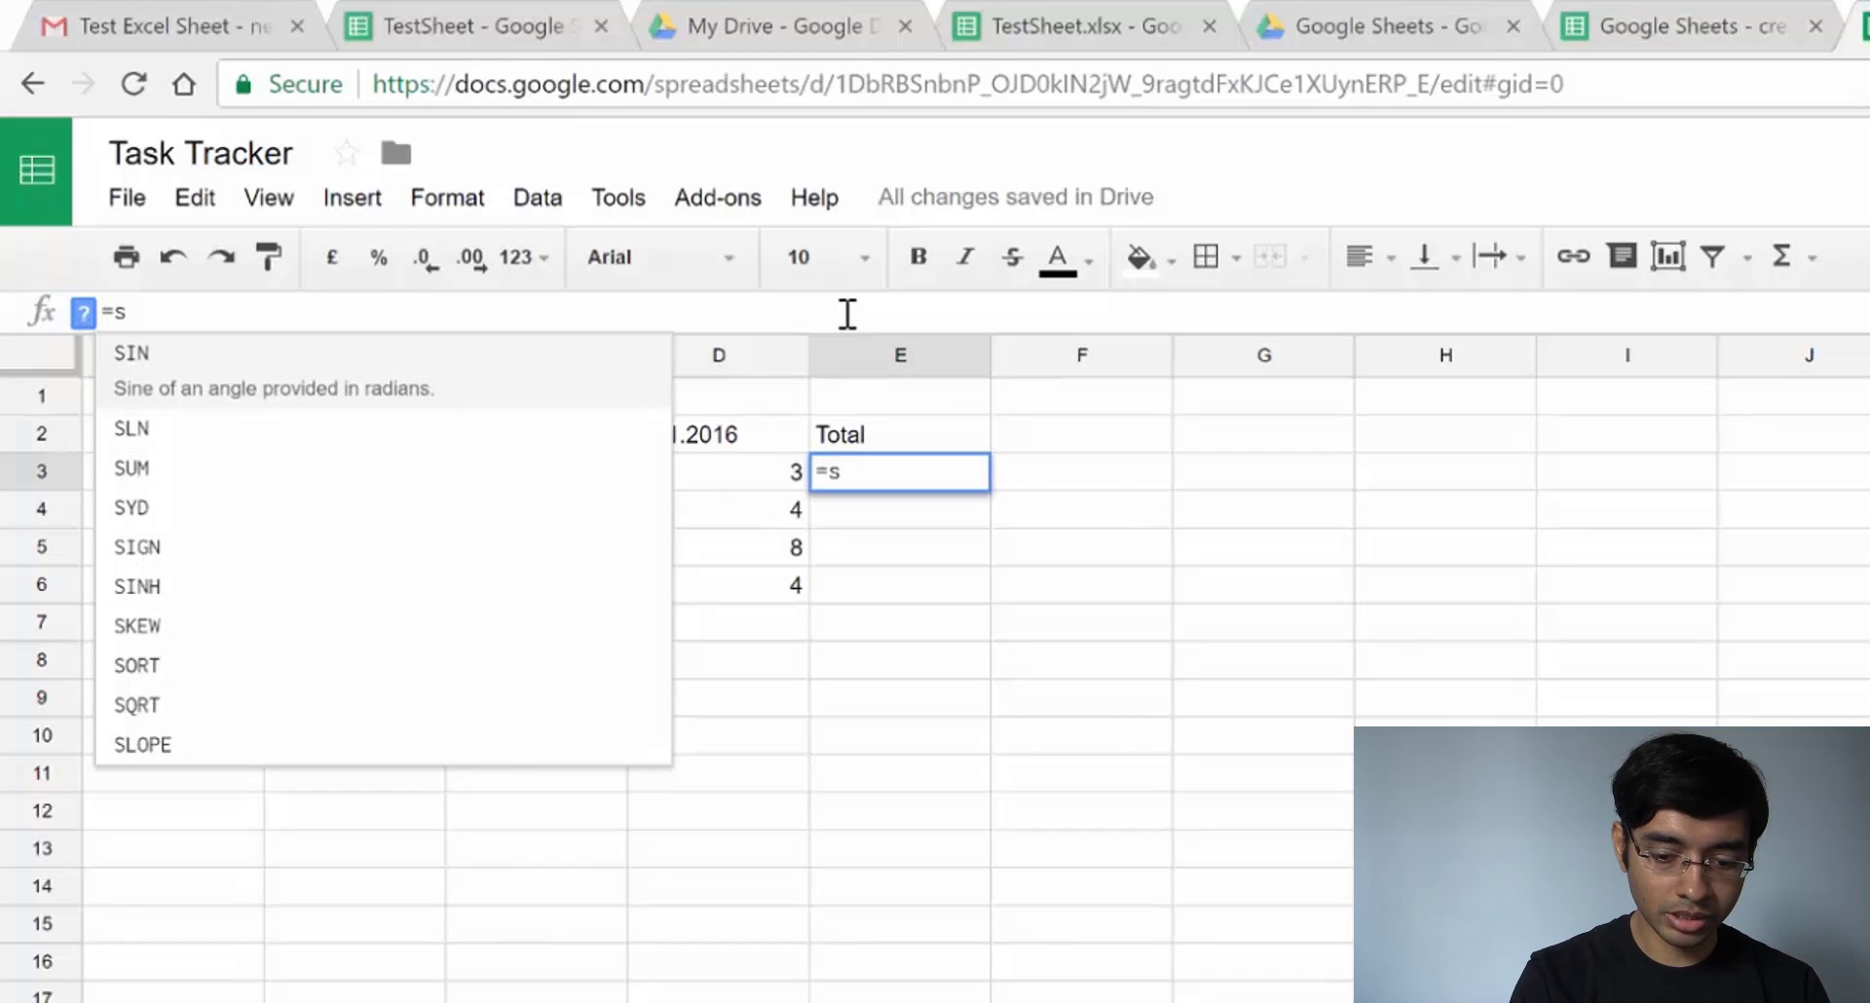
pyautogui.write('u')
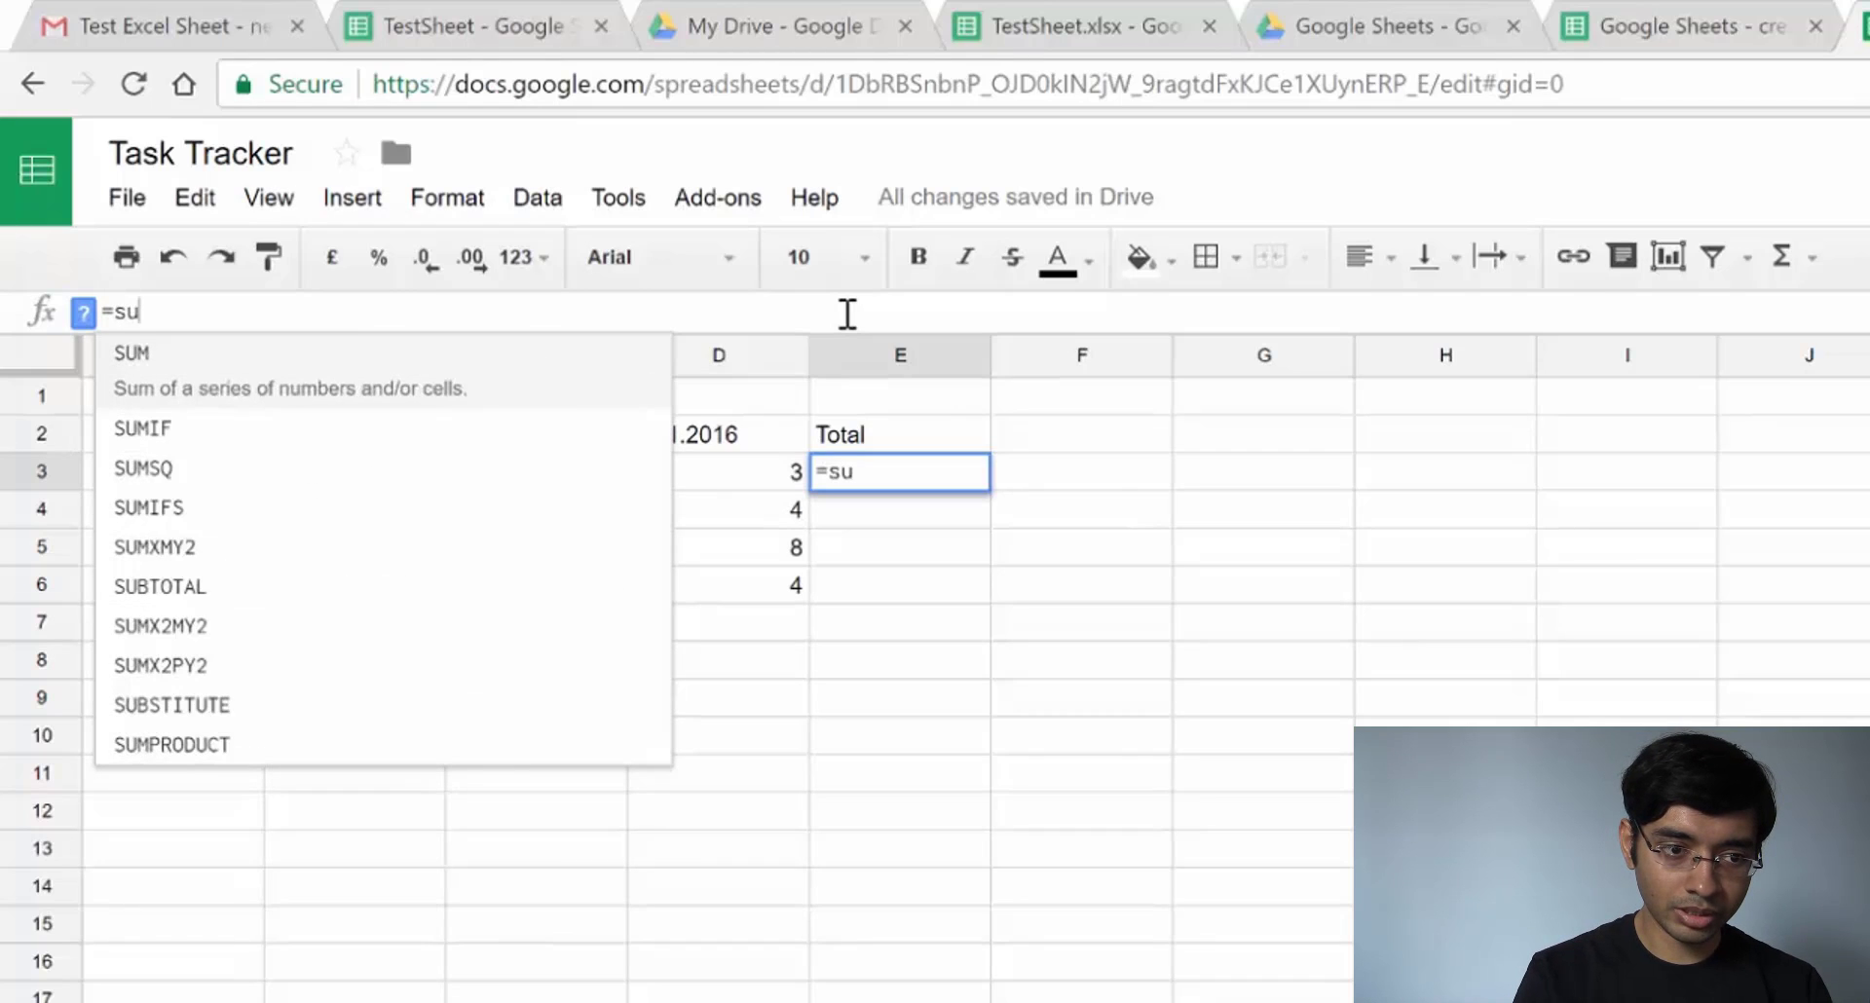
pyautogui.click(309, 382)
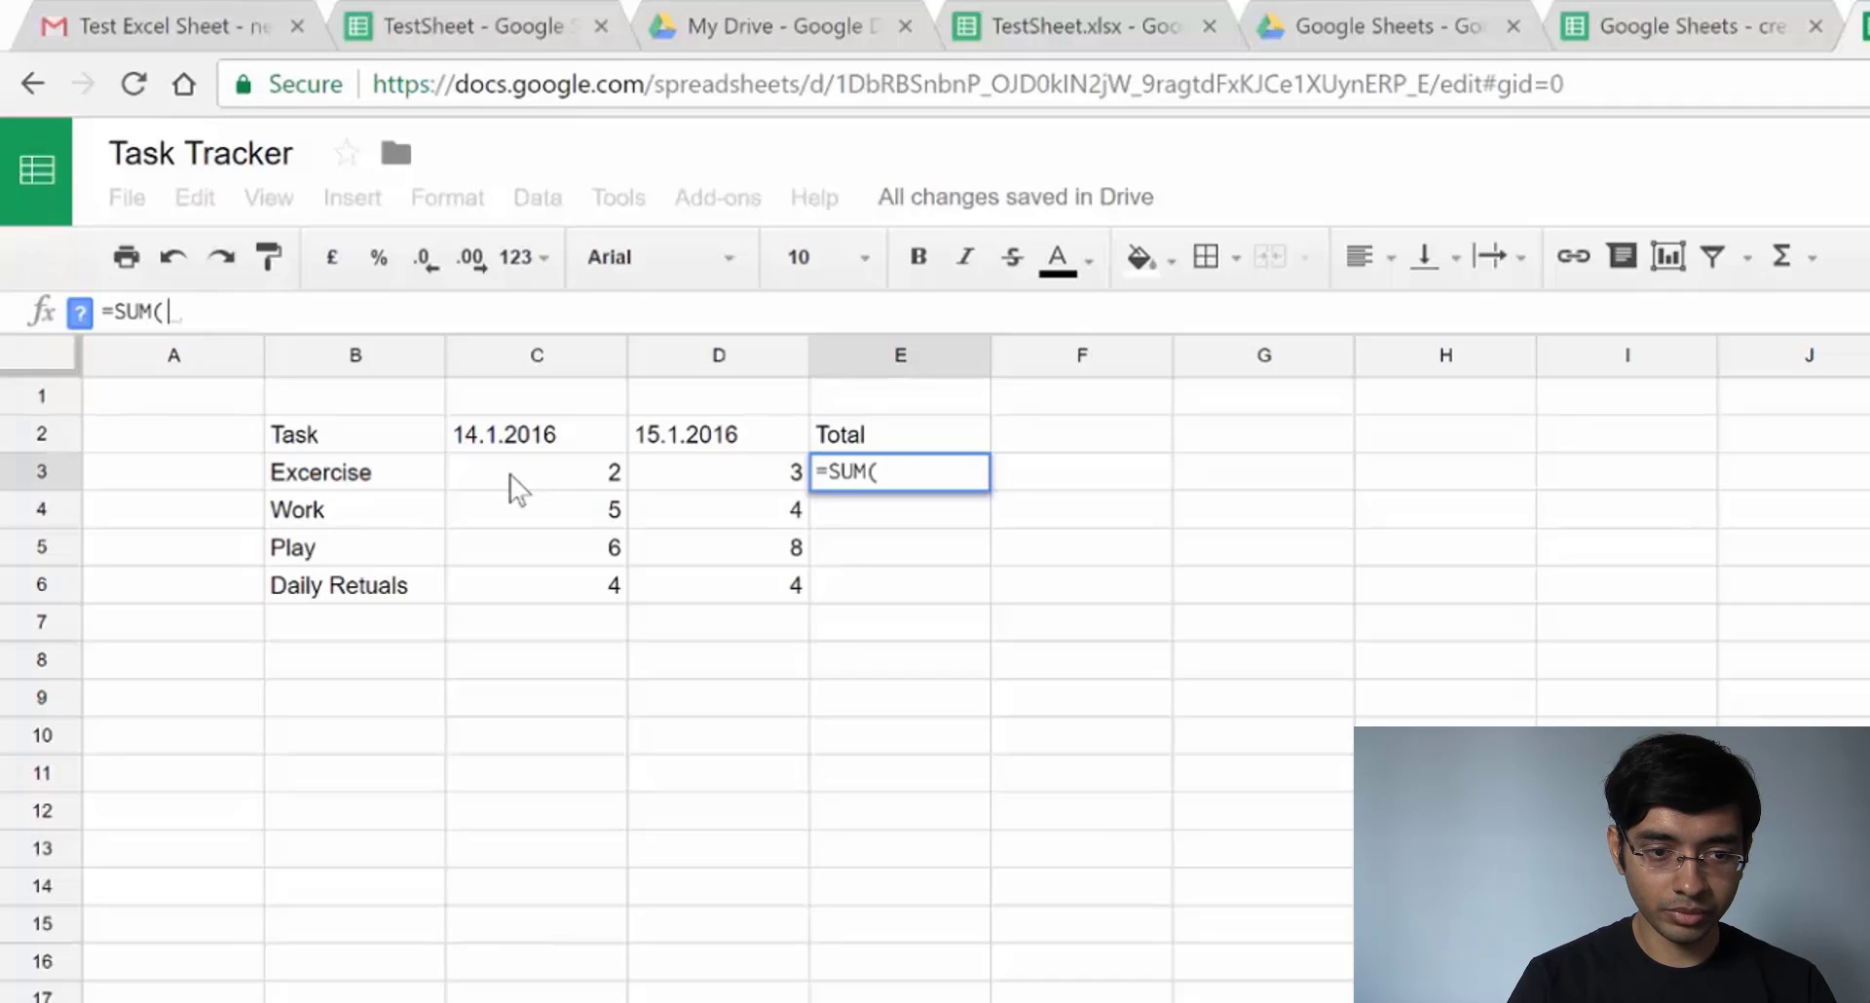
pyautogui.moveTo(513, 487); pyautogui.dragTo(697, 492)
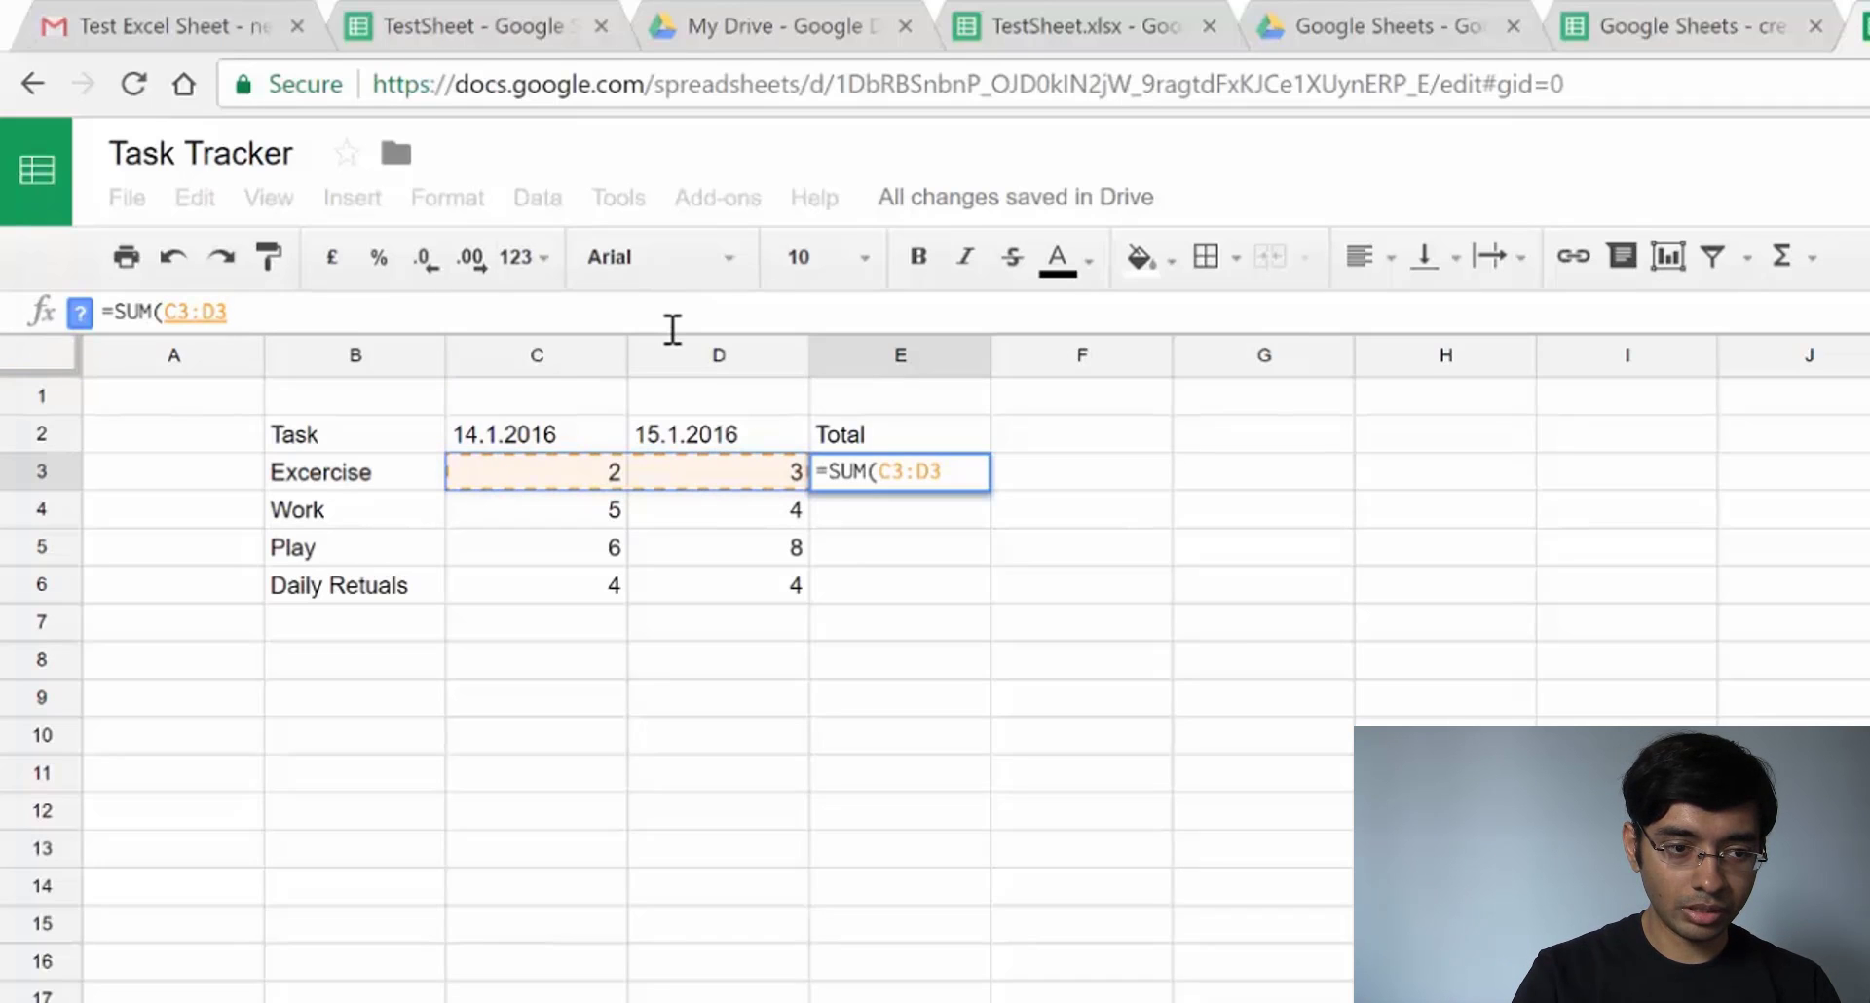
pyautogui.press('Return')
# Fill the SUM formula from E3 down to E6 and check the formula in each Total cell
pyautogui.click(950, 480)
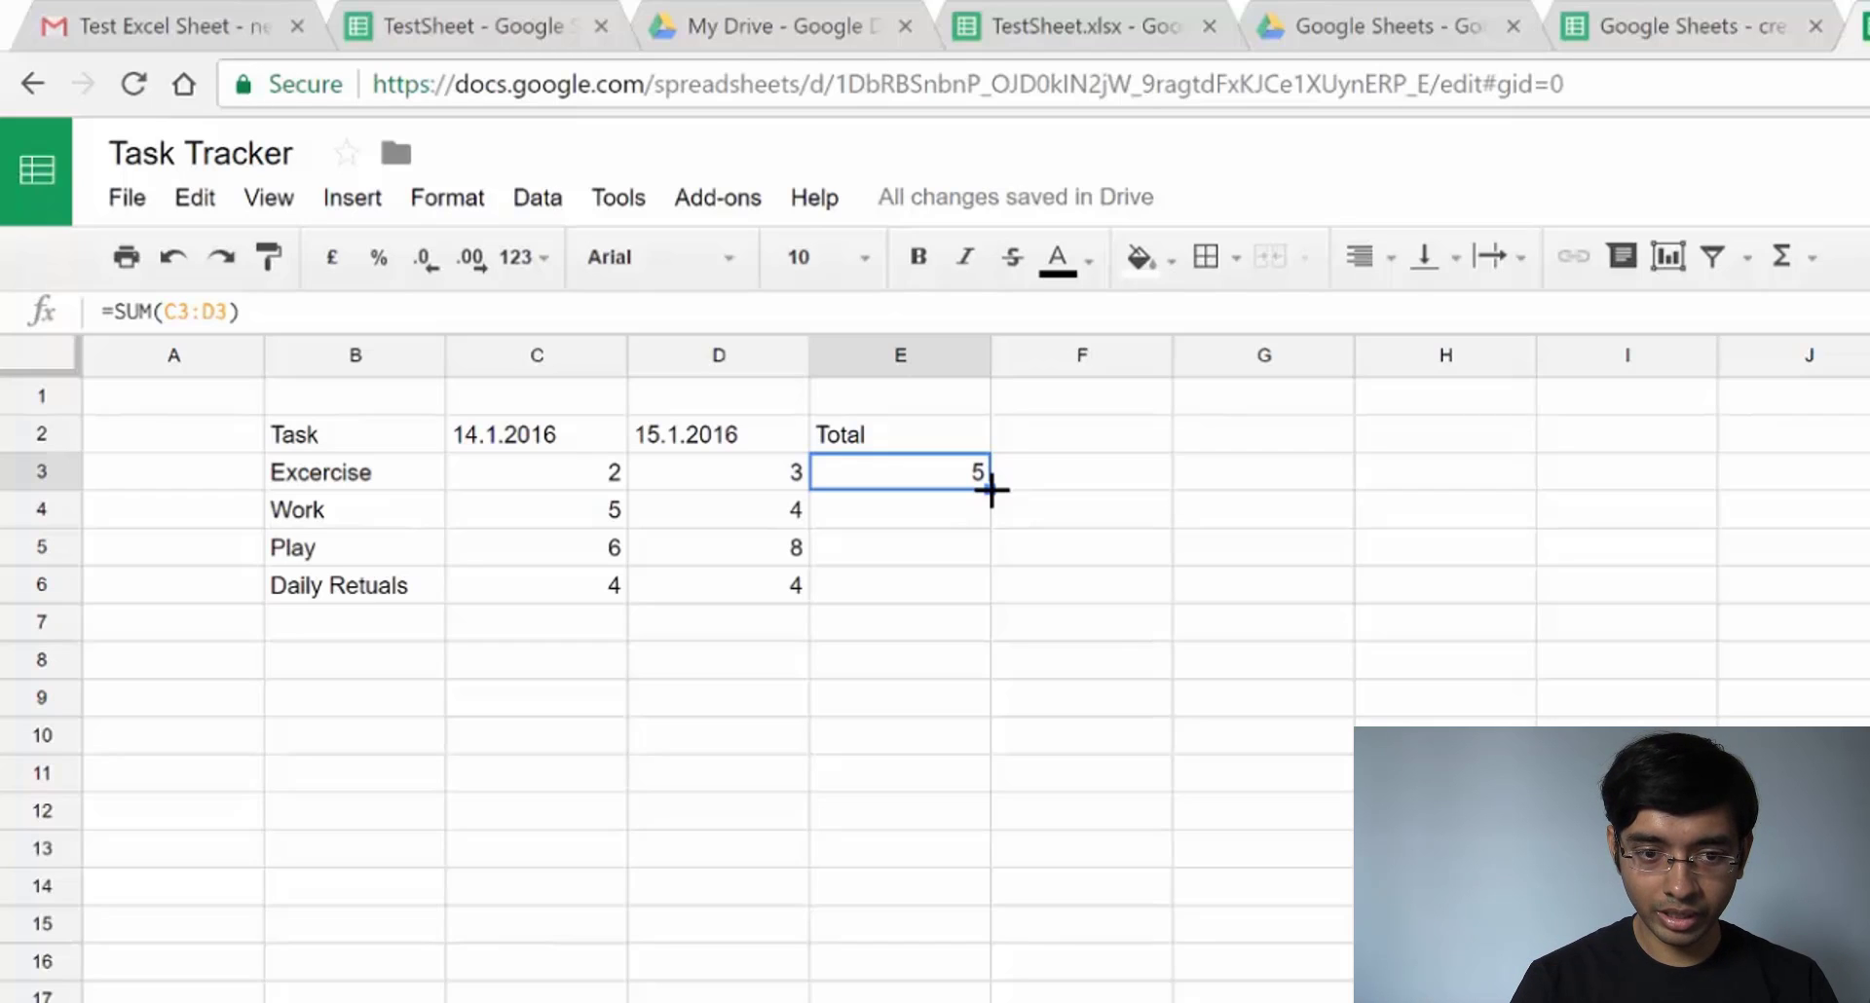
pyautogui.moveTo(991, 490); pyautogui.dragTo(991, 550)
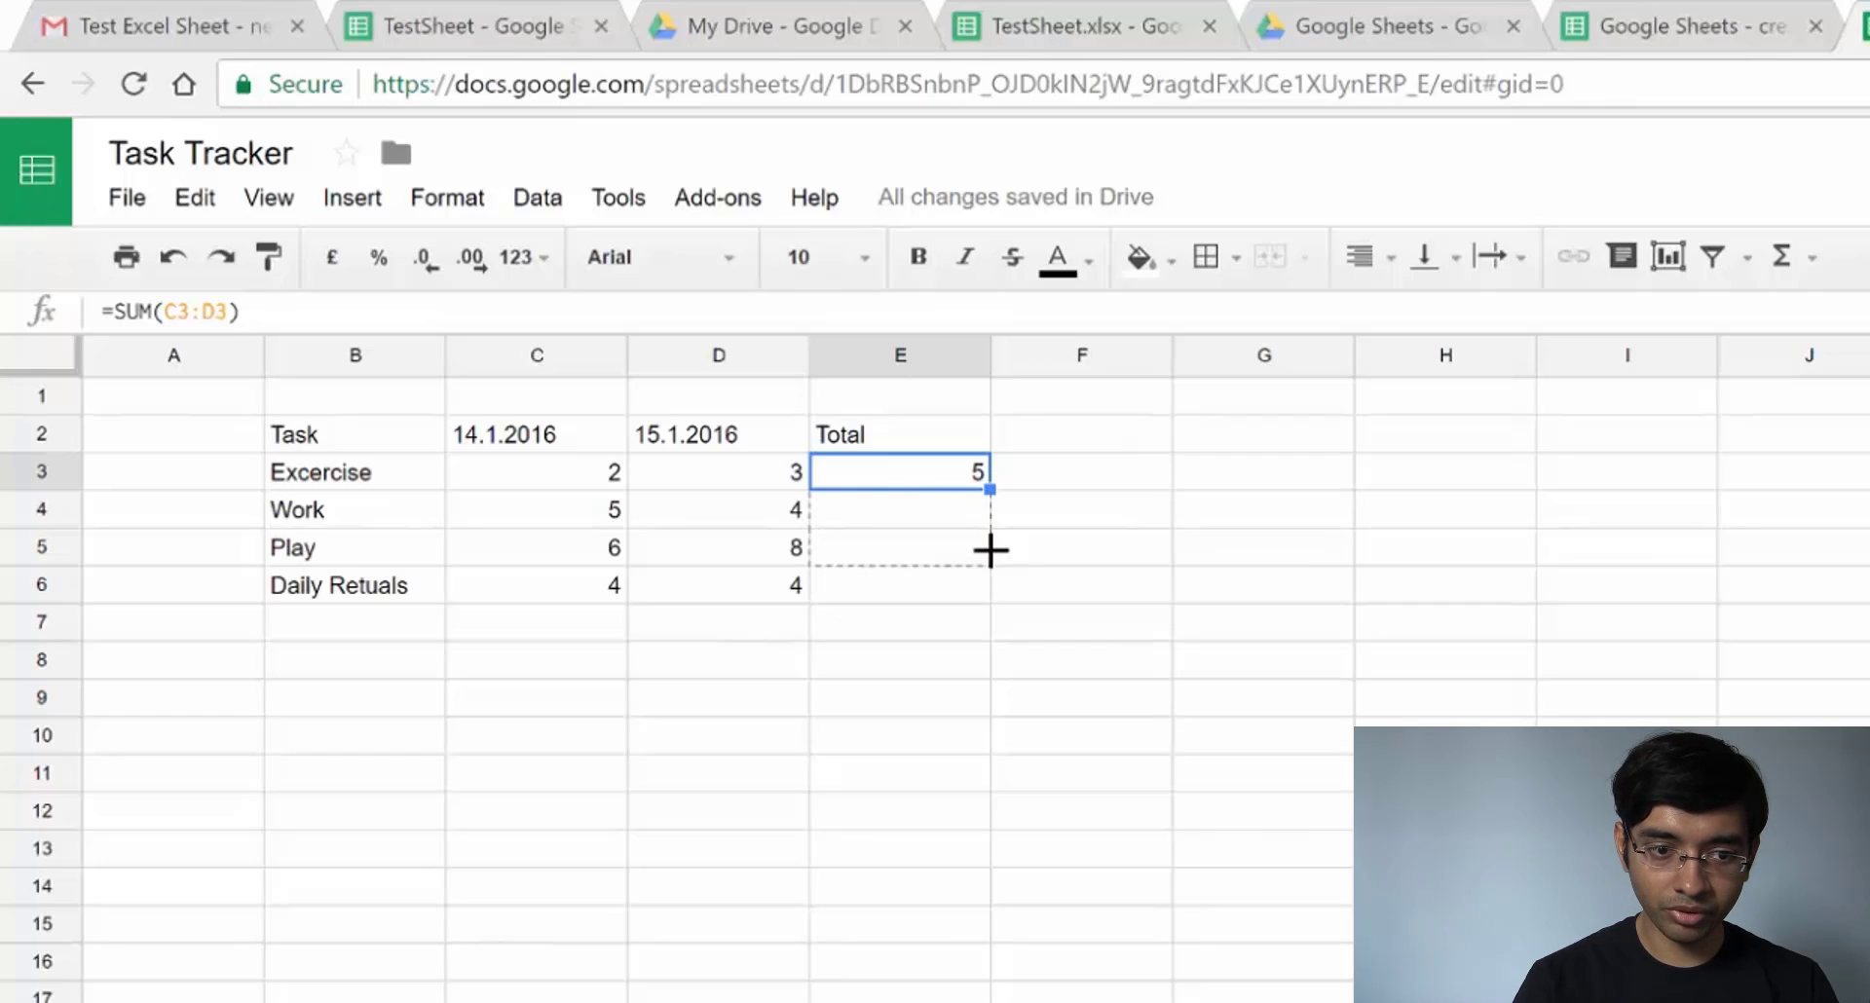
pyautogui.moveTo(987, 552); pyautogui.dragTo(983, 586)
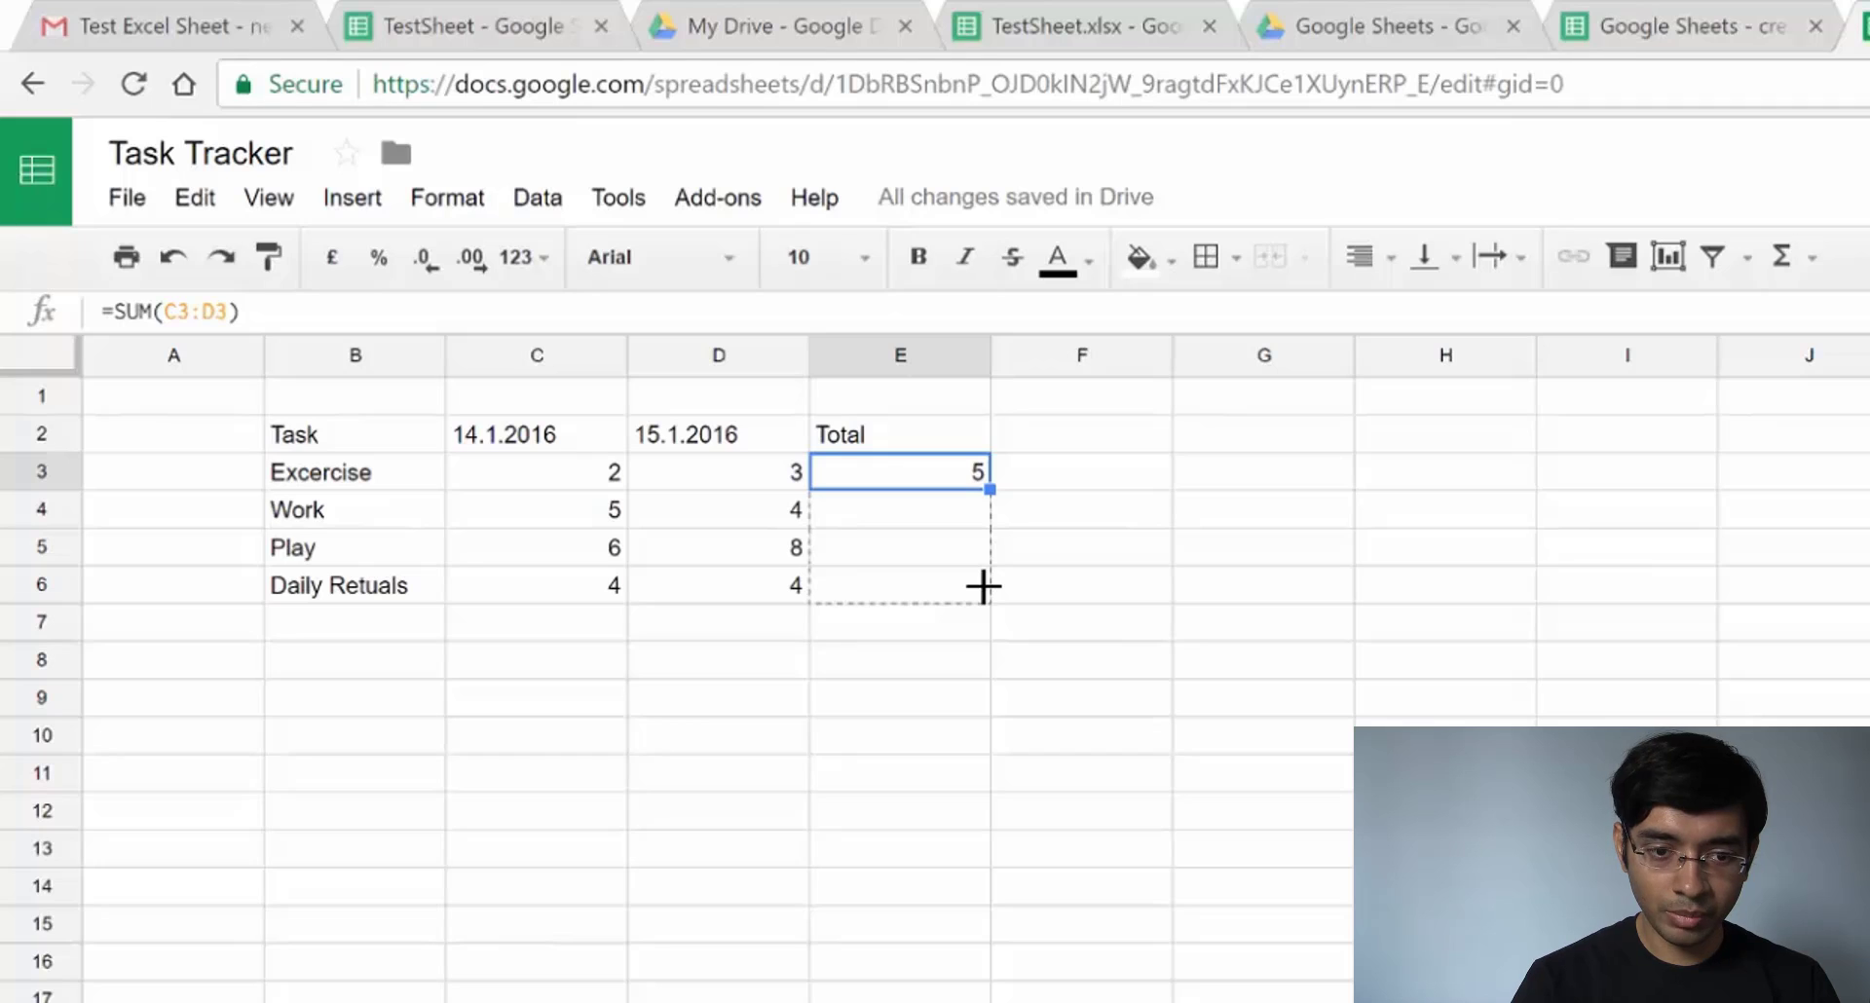
pyautogui.moveTo(983, 586); pyautogui.dragTo(983, 587)
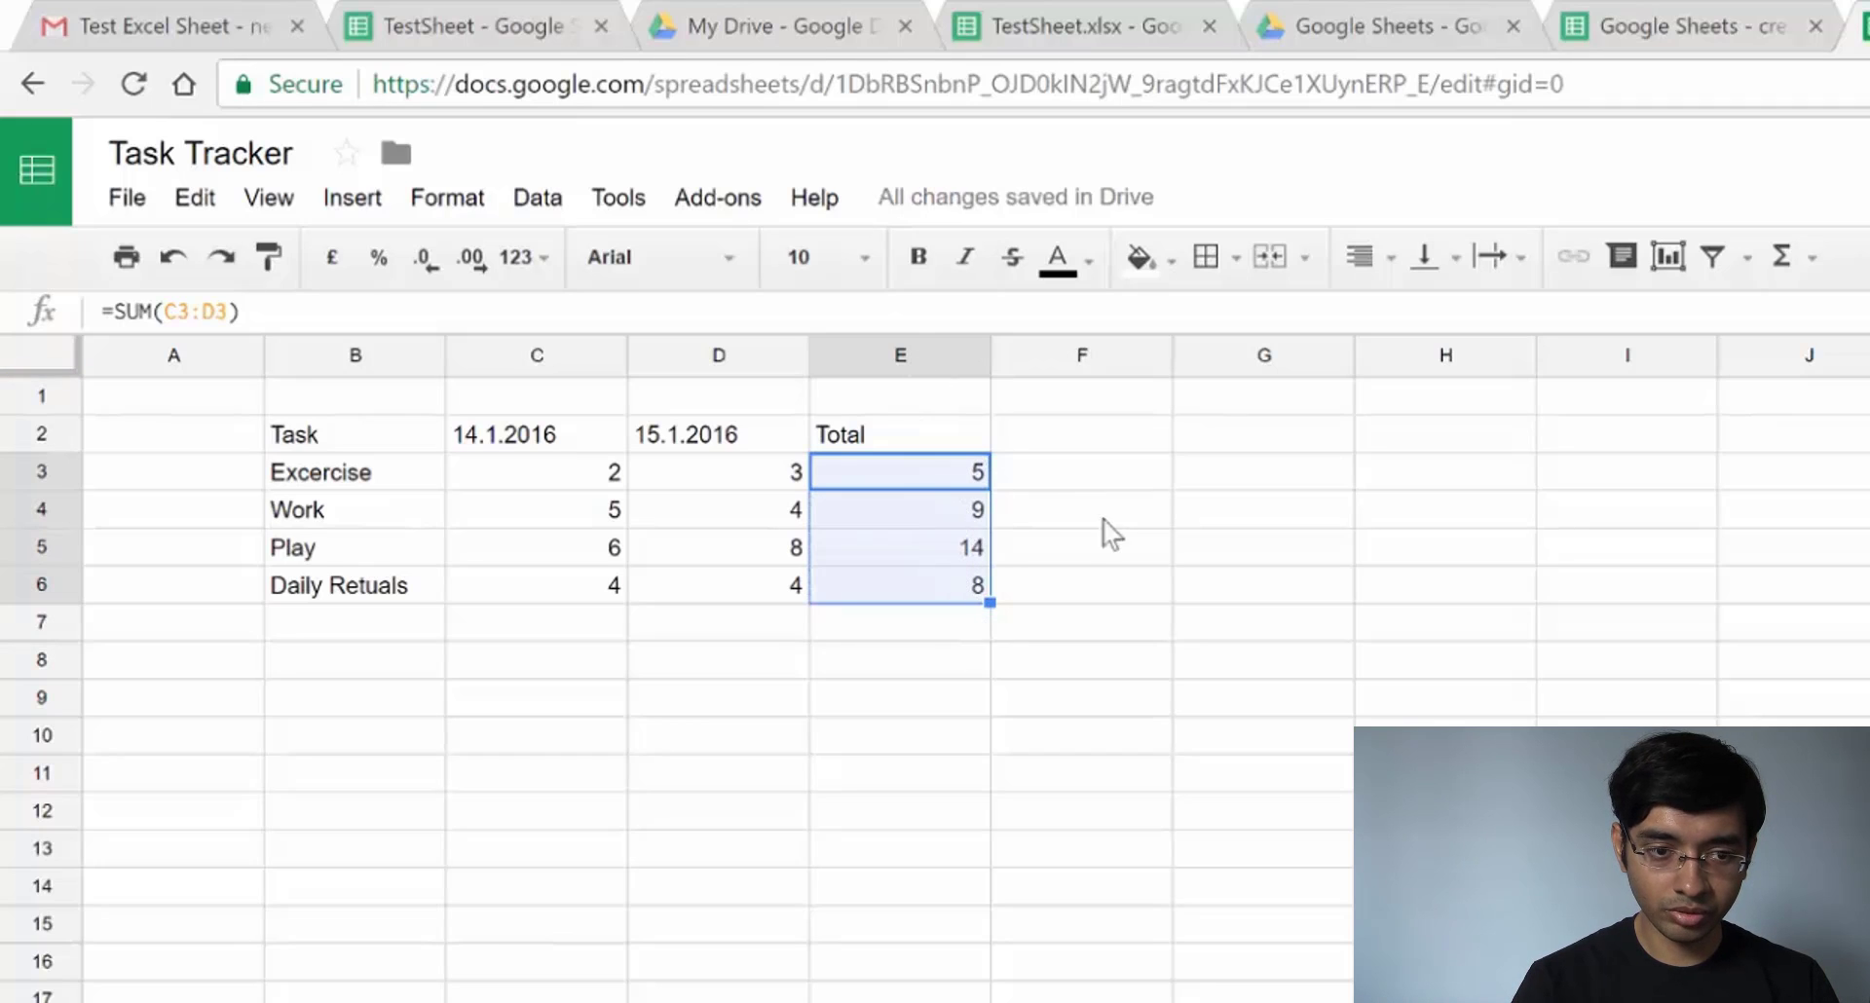
pyautogui.click(906, 475)
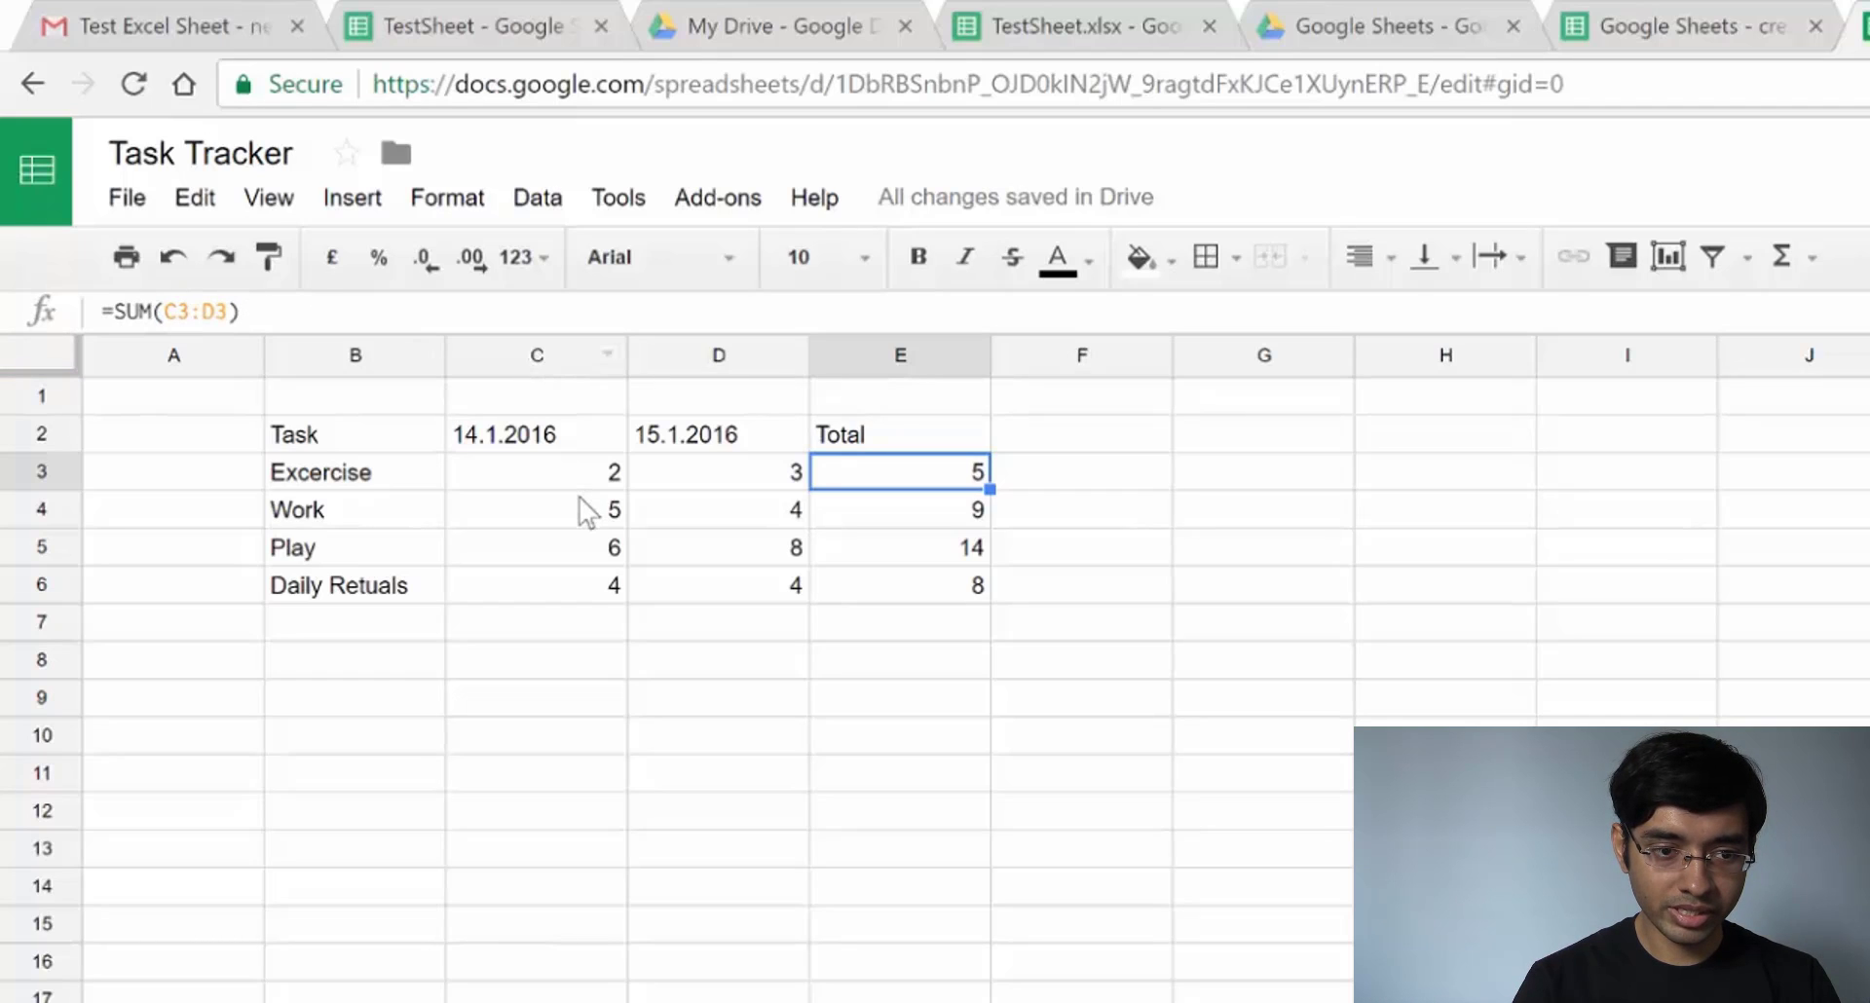
pyautogui.click(923, 511)
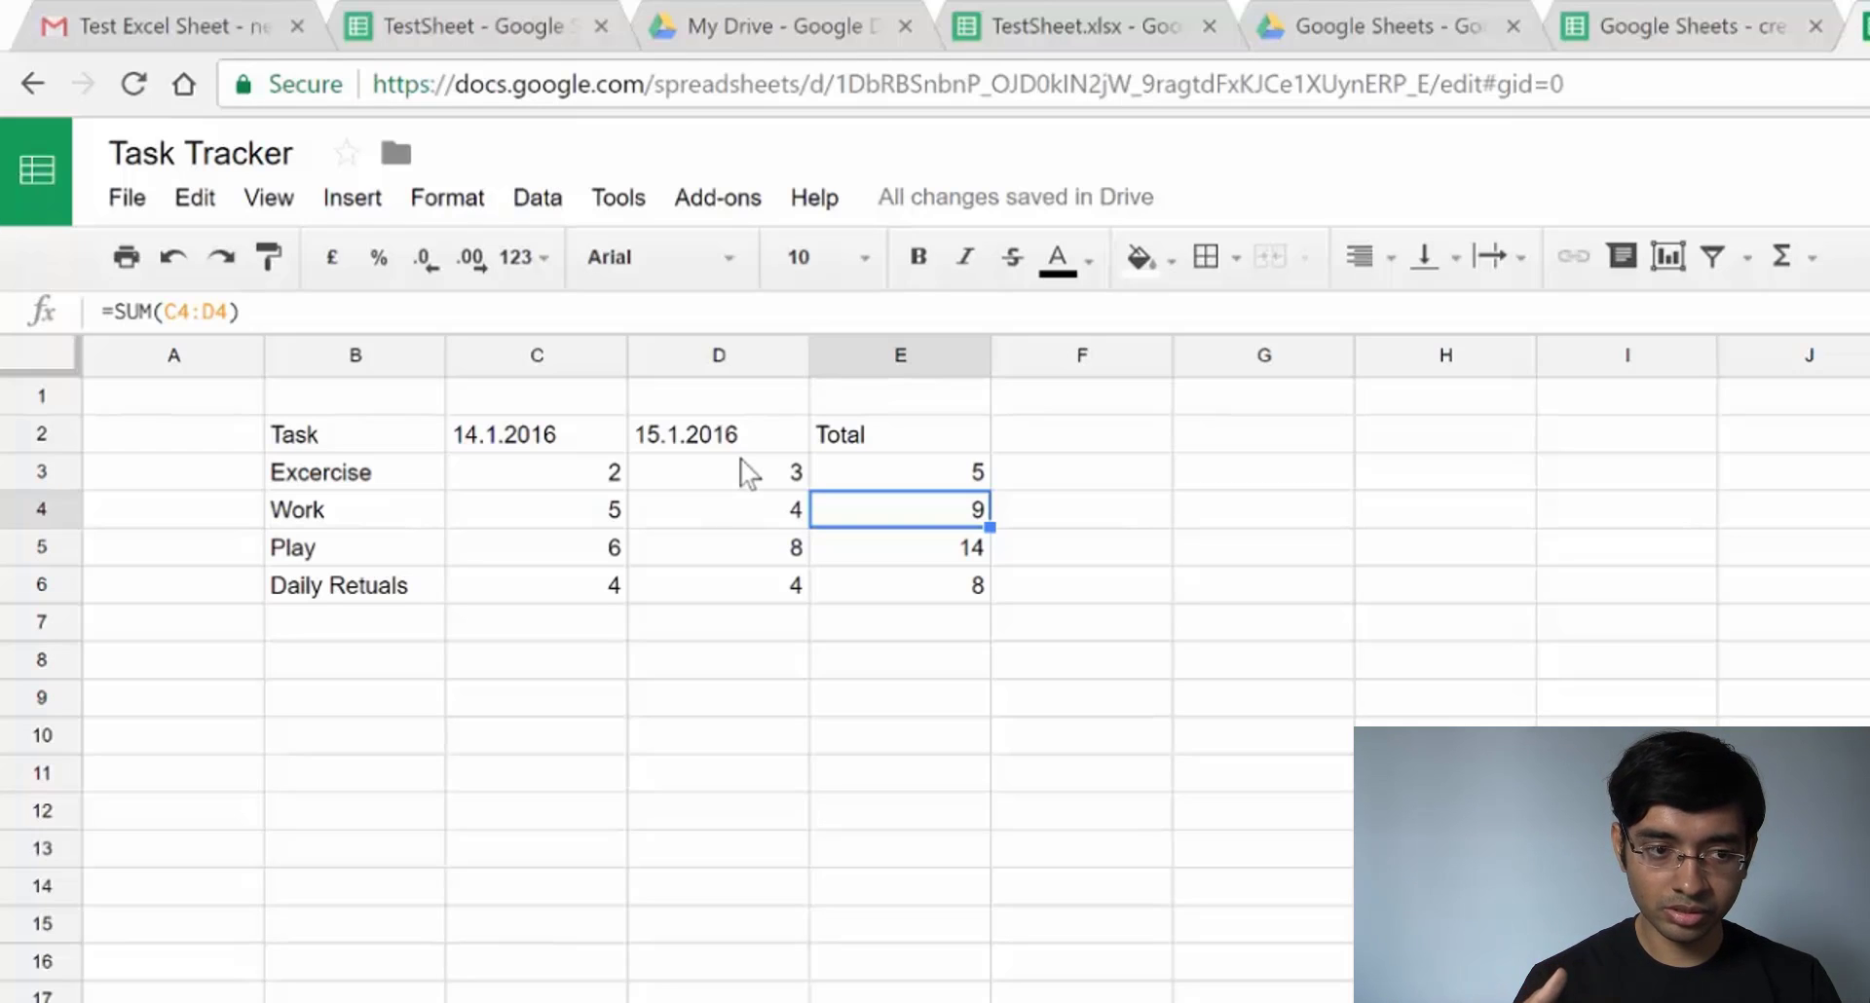
pyautogui.click(911, 555)
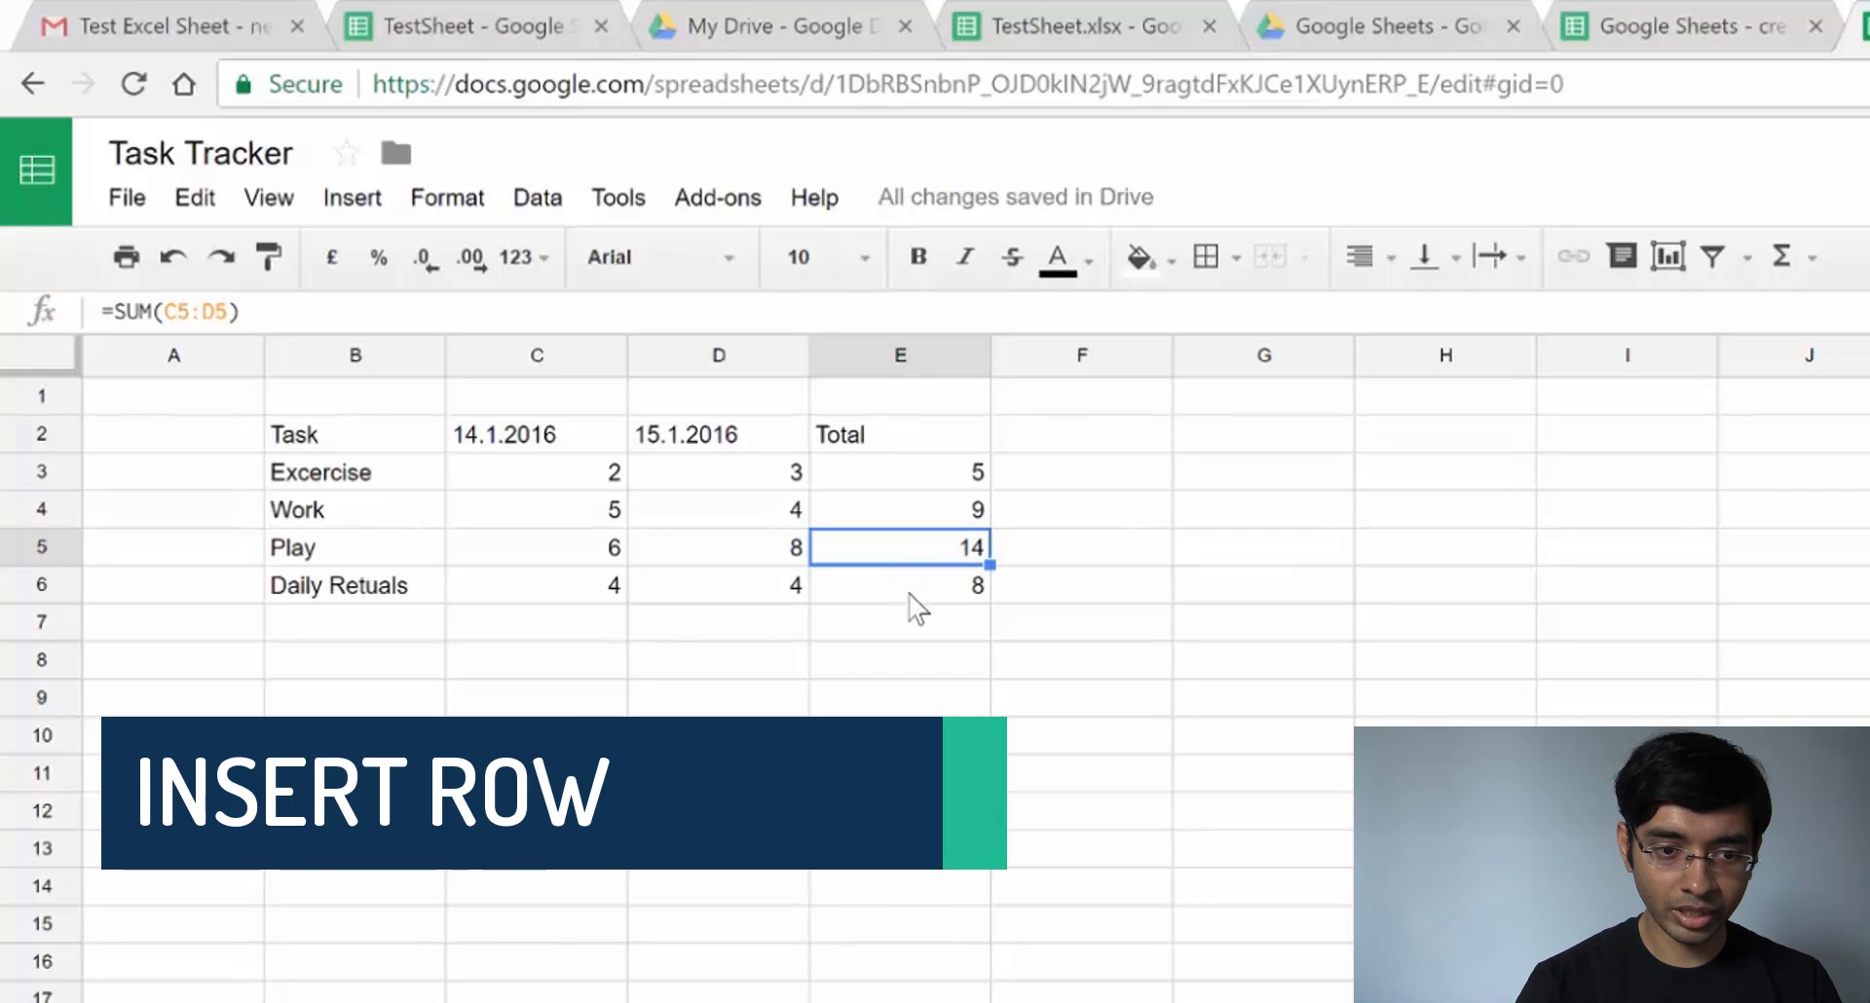
pyautogui.click(911, 594)
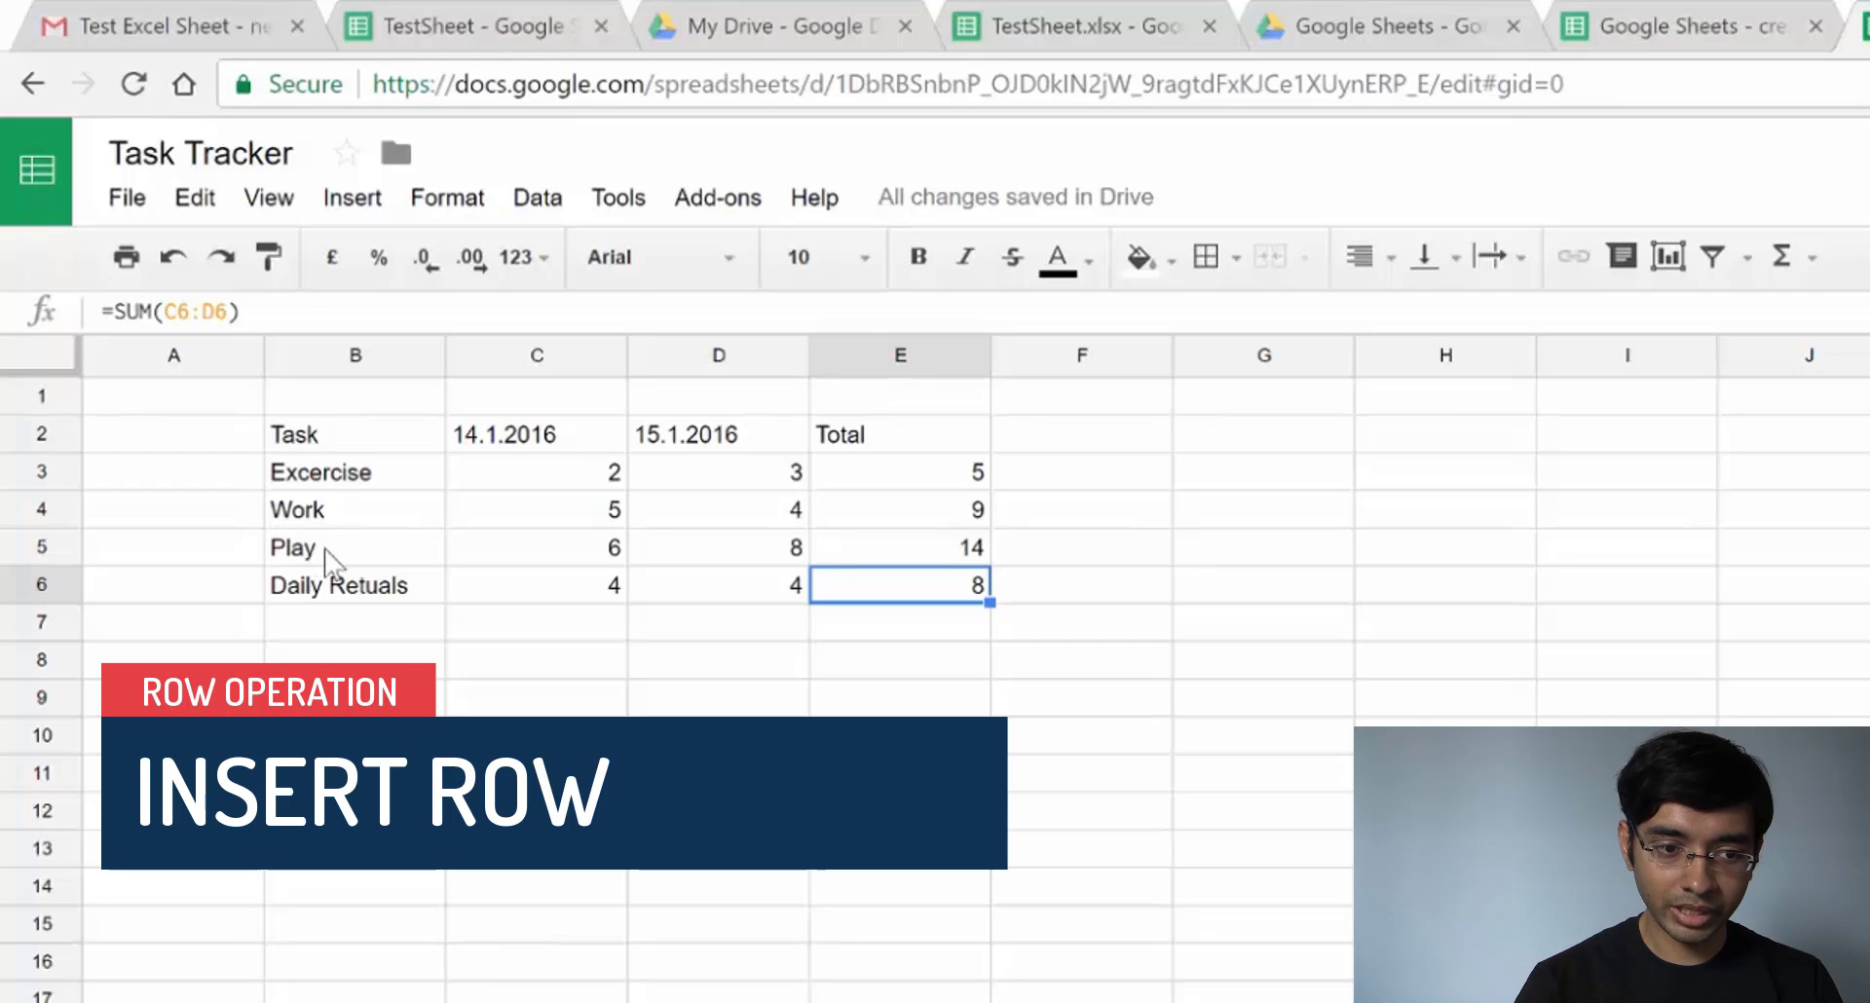
# Insert one empty row below the Play row
pyautogui.click(45, 548)
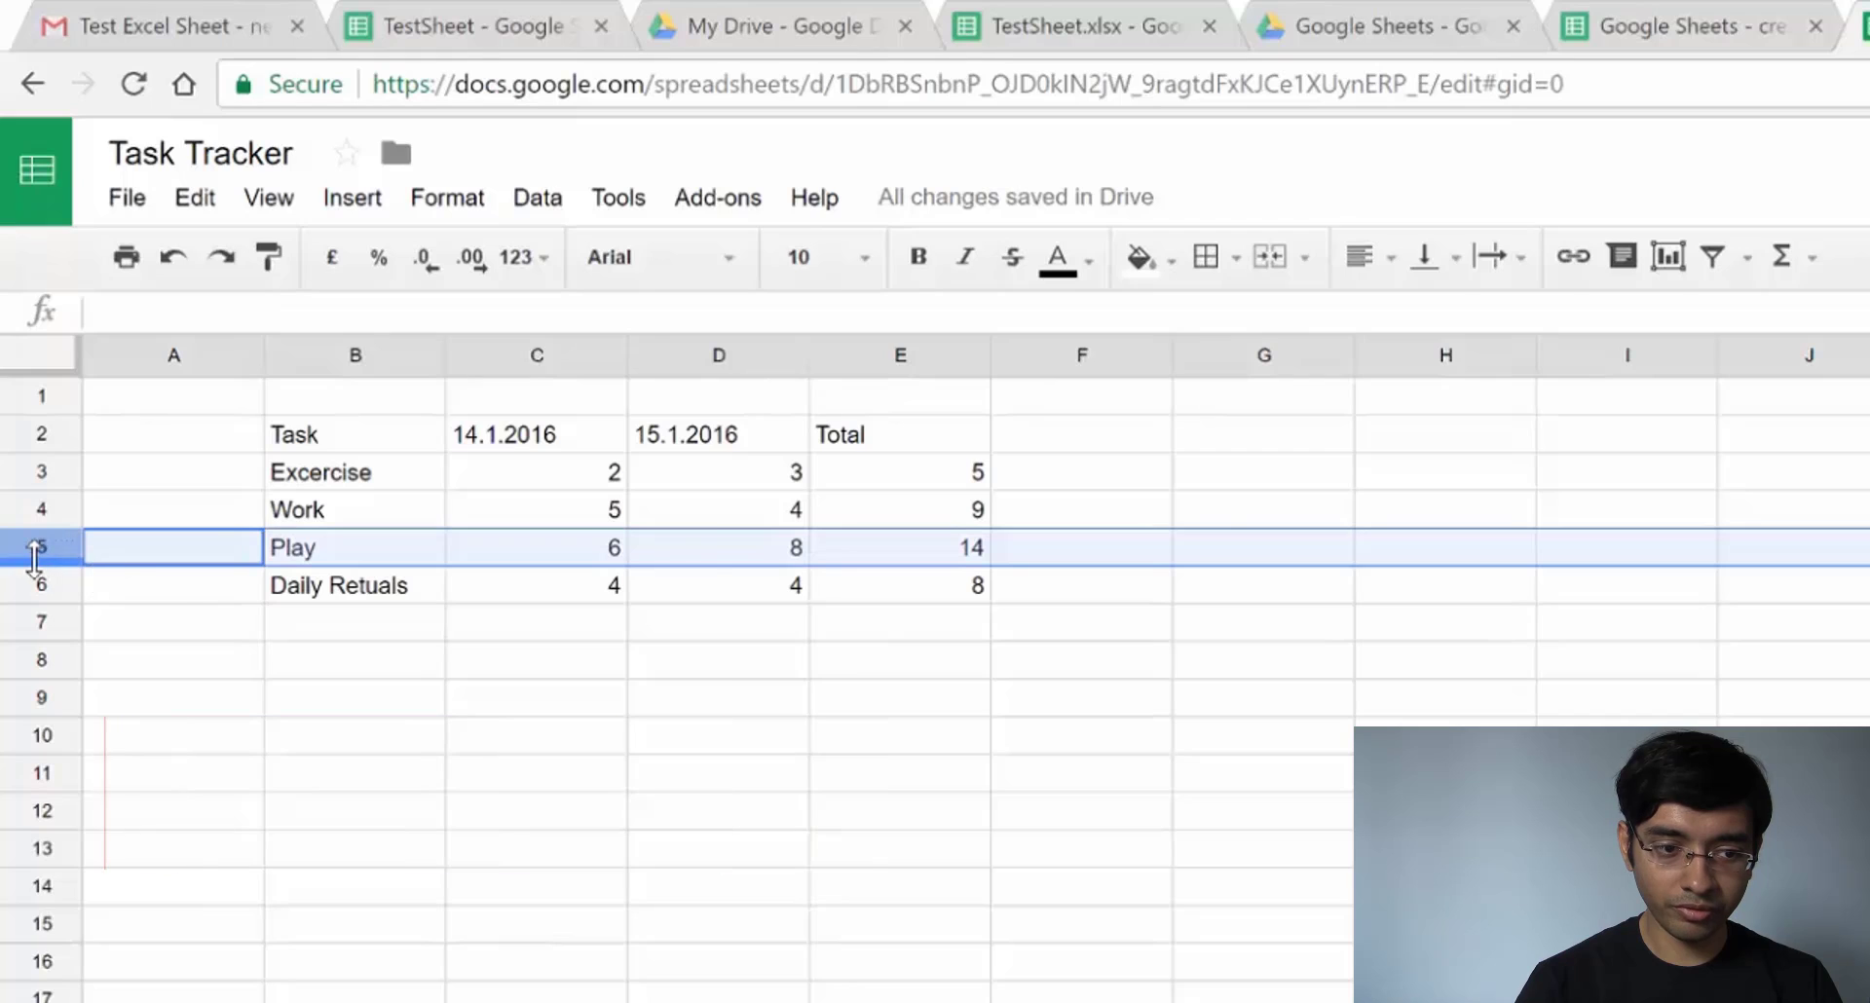
pyautogui.rightClick(40, 545)
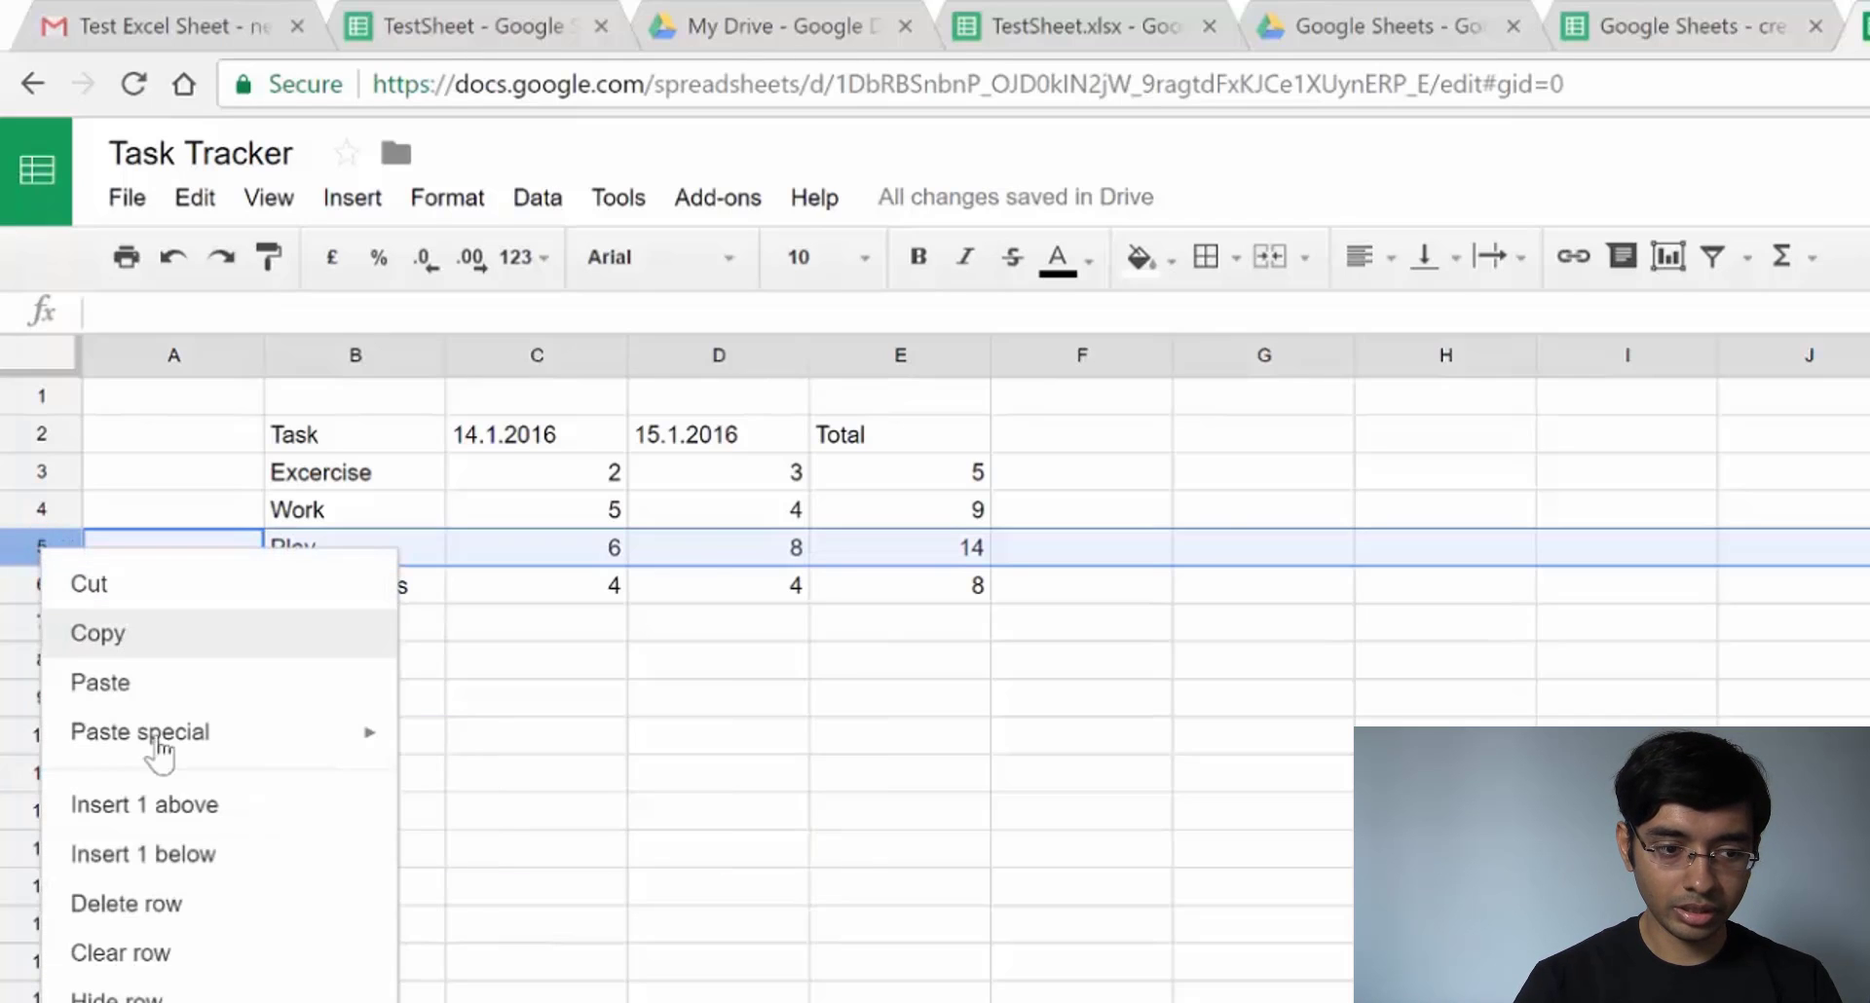
pyautogui.click(240, 854)
# Fill the new row with the task name "Sleep" in B6, 7 in C6 and 5 in D6
pyautogui.doubleClick(376, 584)
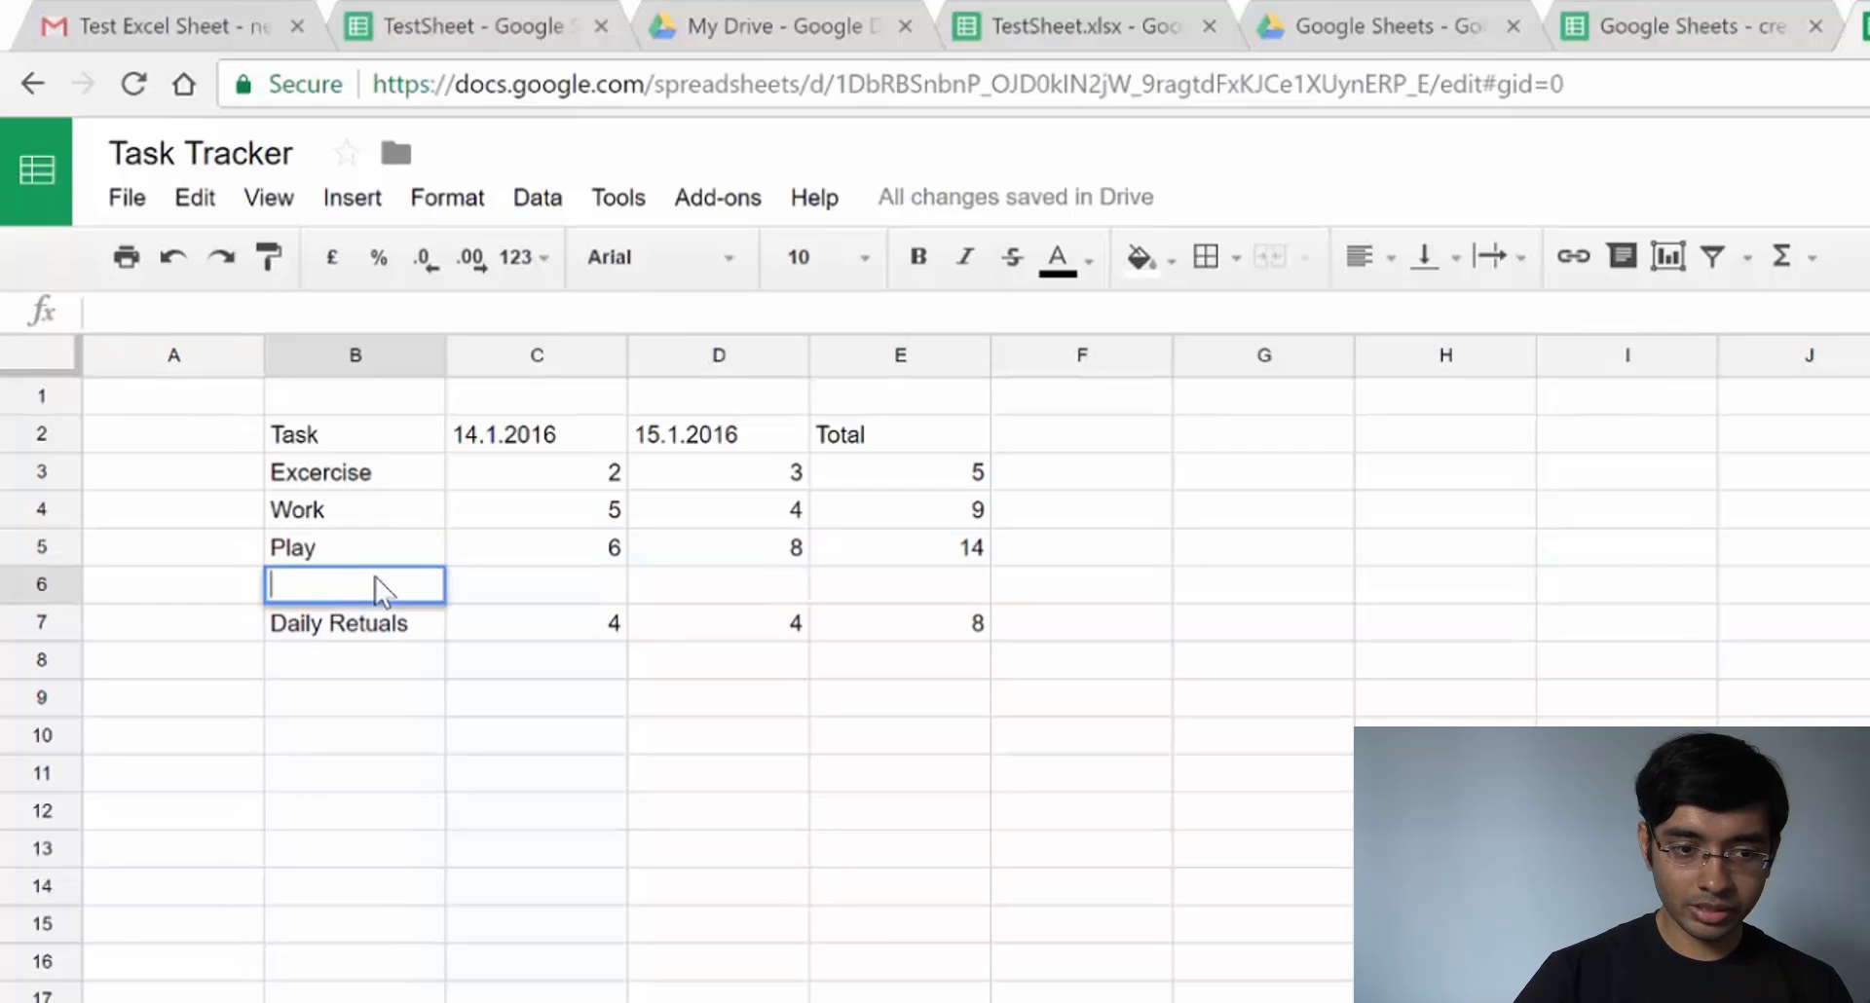
pyautogui.write('Sleep')
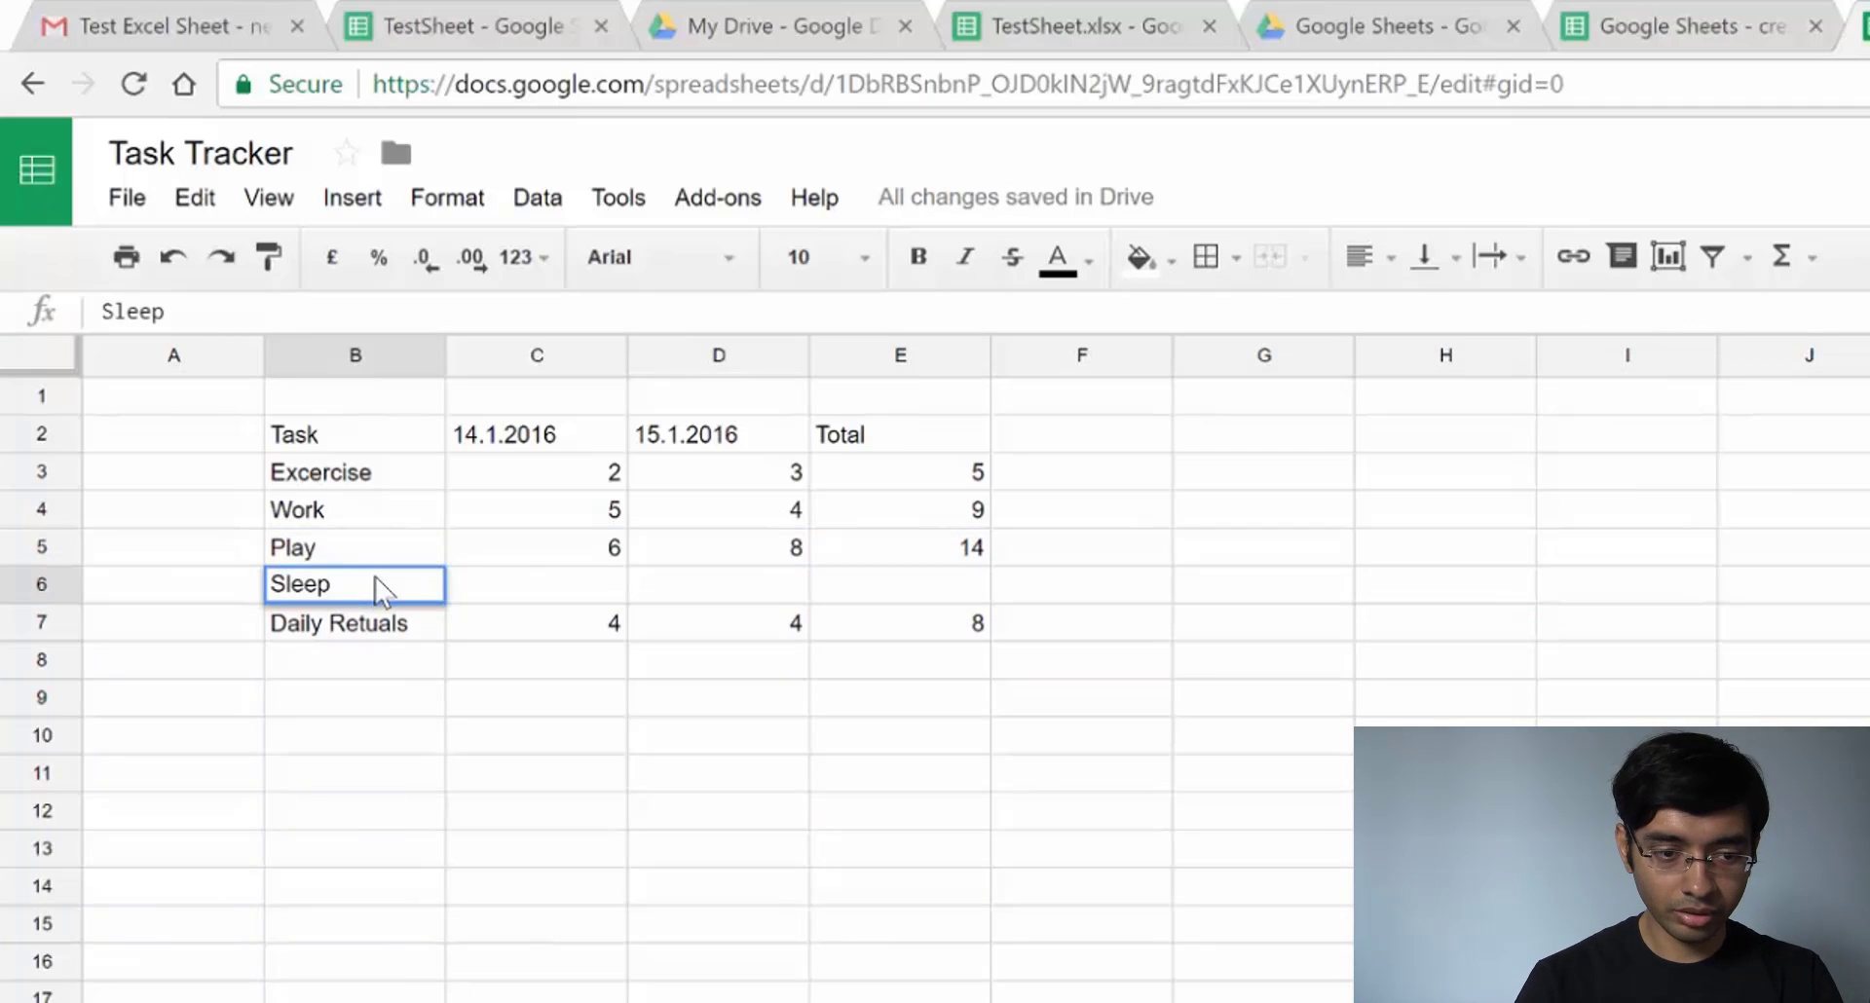
pyautogui.press('Tab')
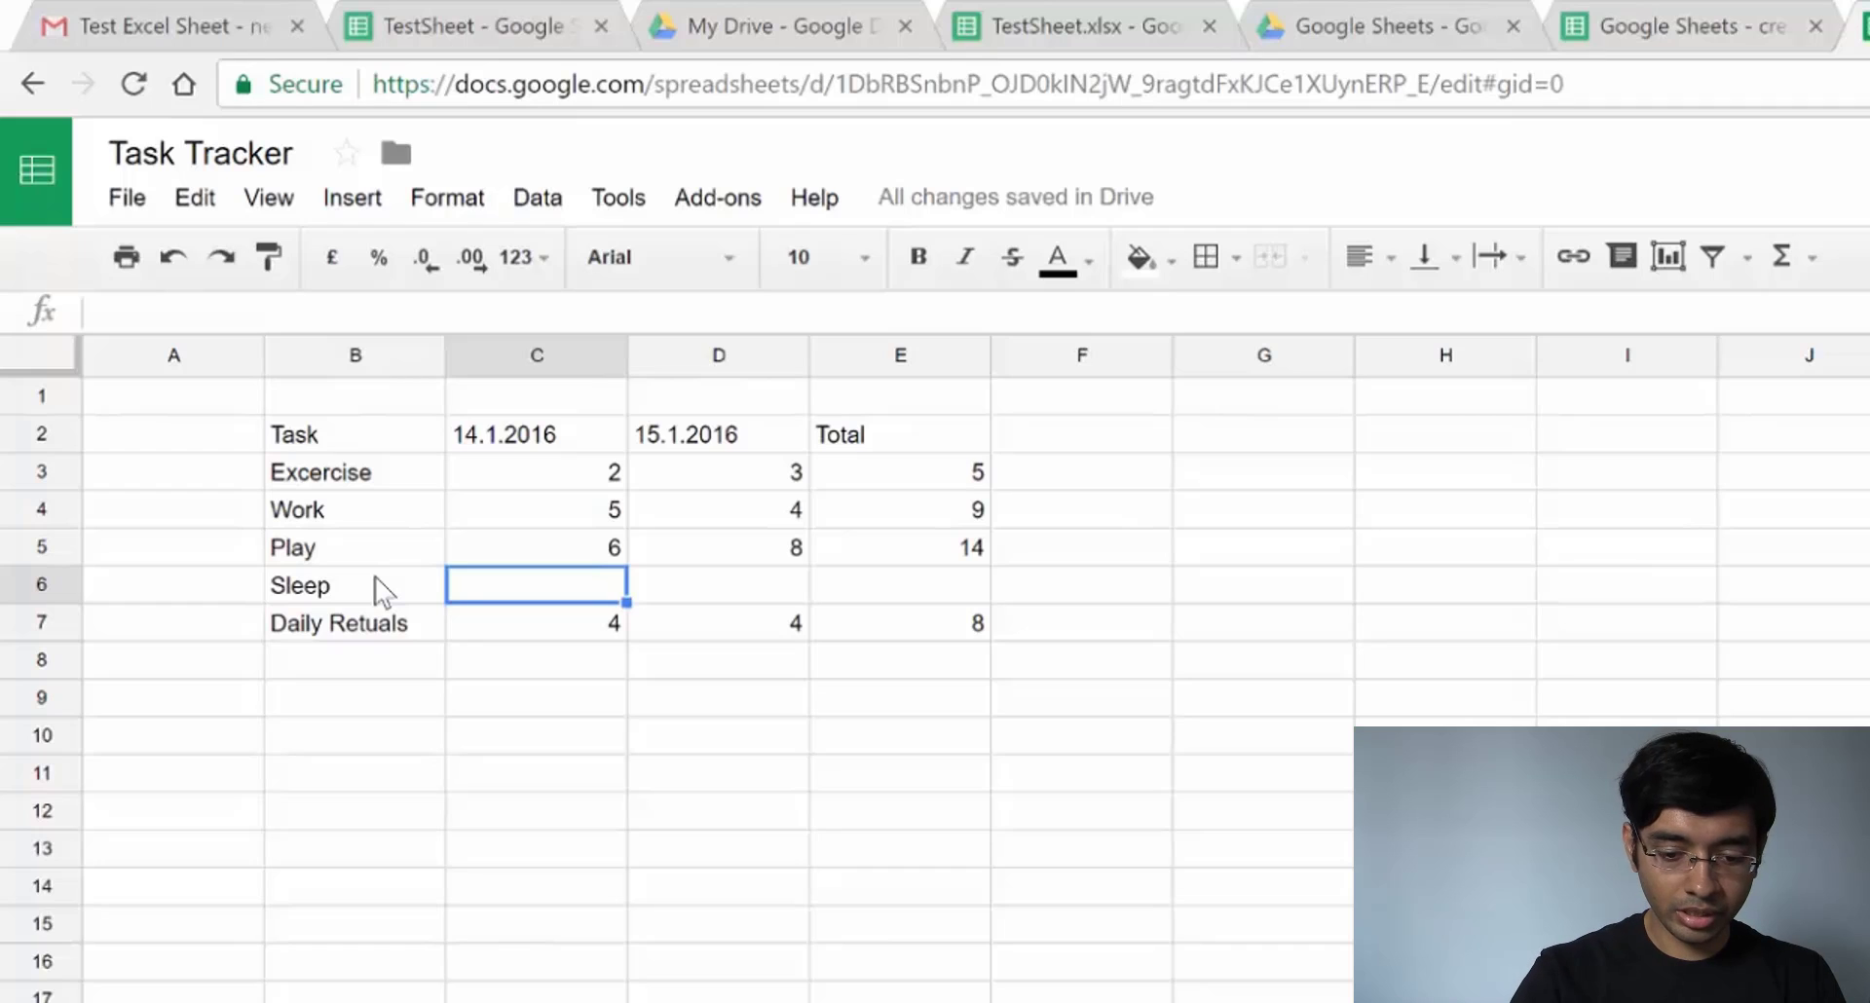
pyautogui.write('7')
pyautogui.press('Tab')
pyautogui.write('5')
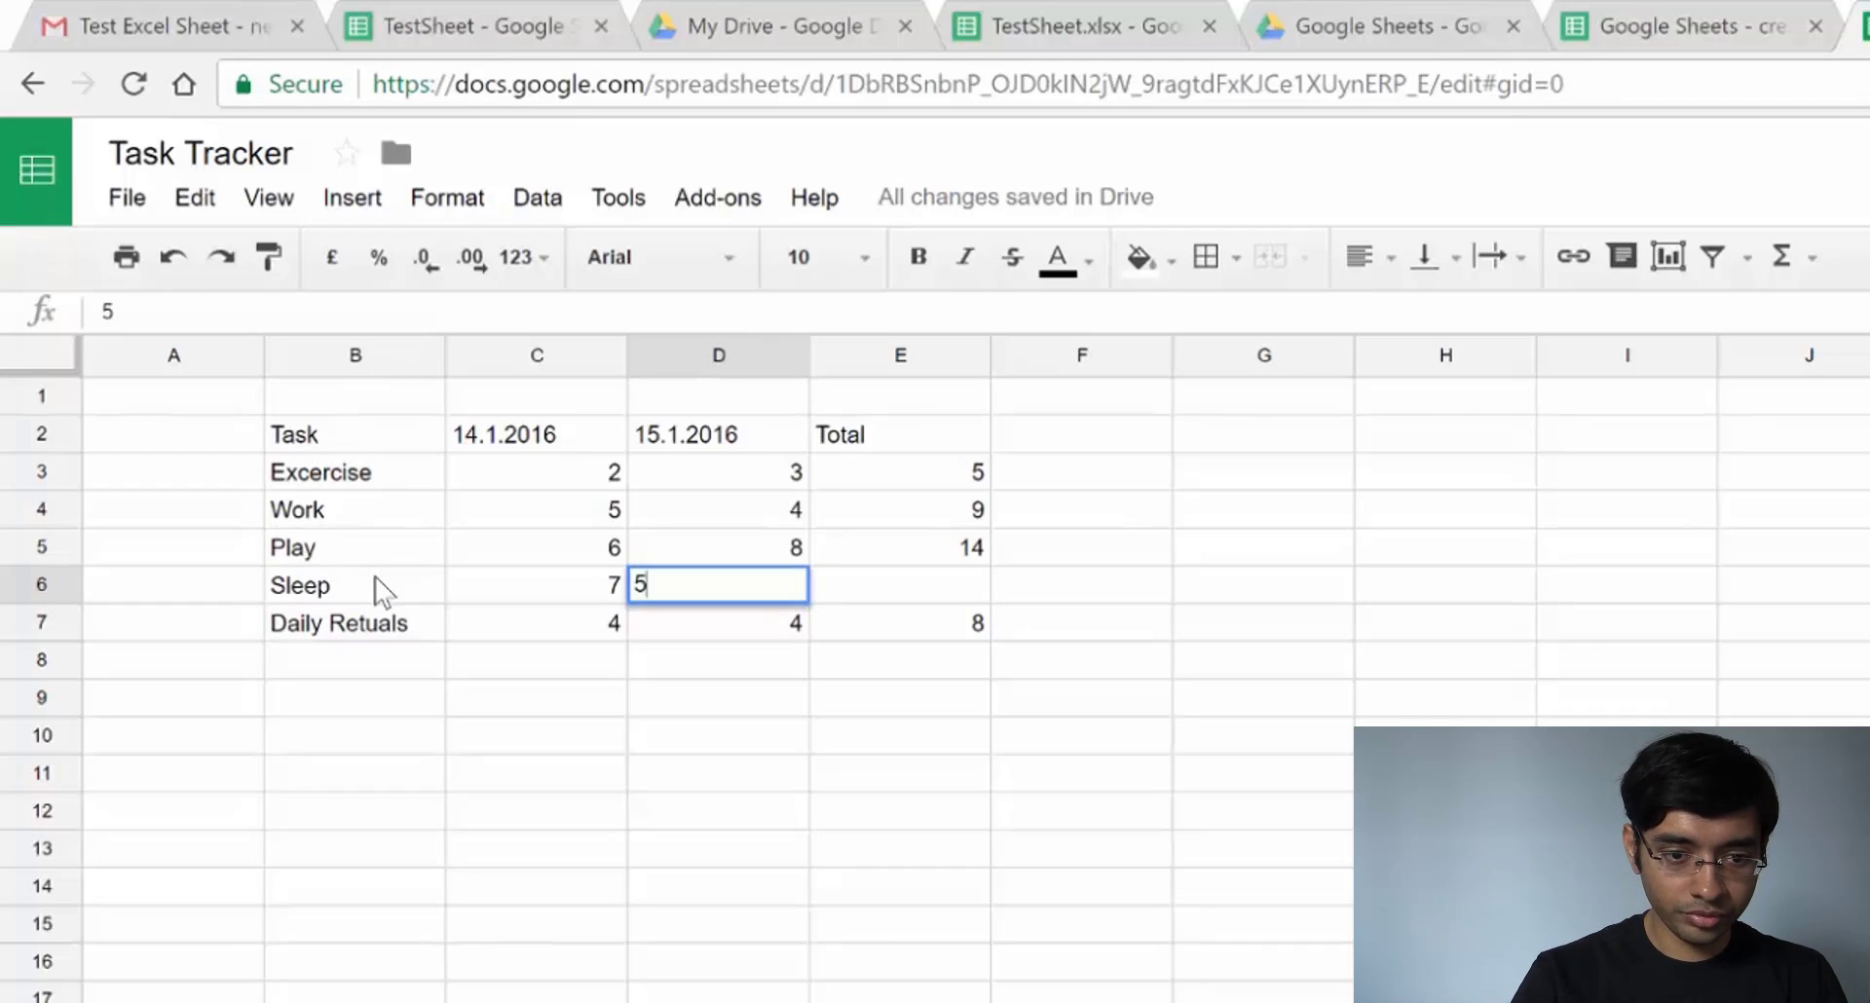
pyautogui.hotkey('ctrl', 'Return')
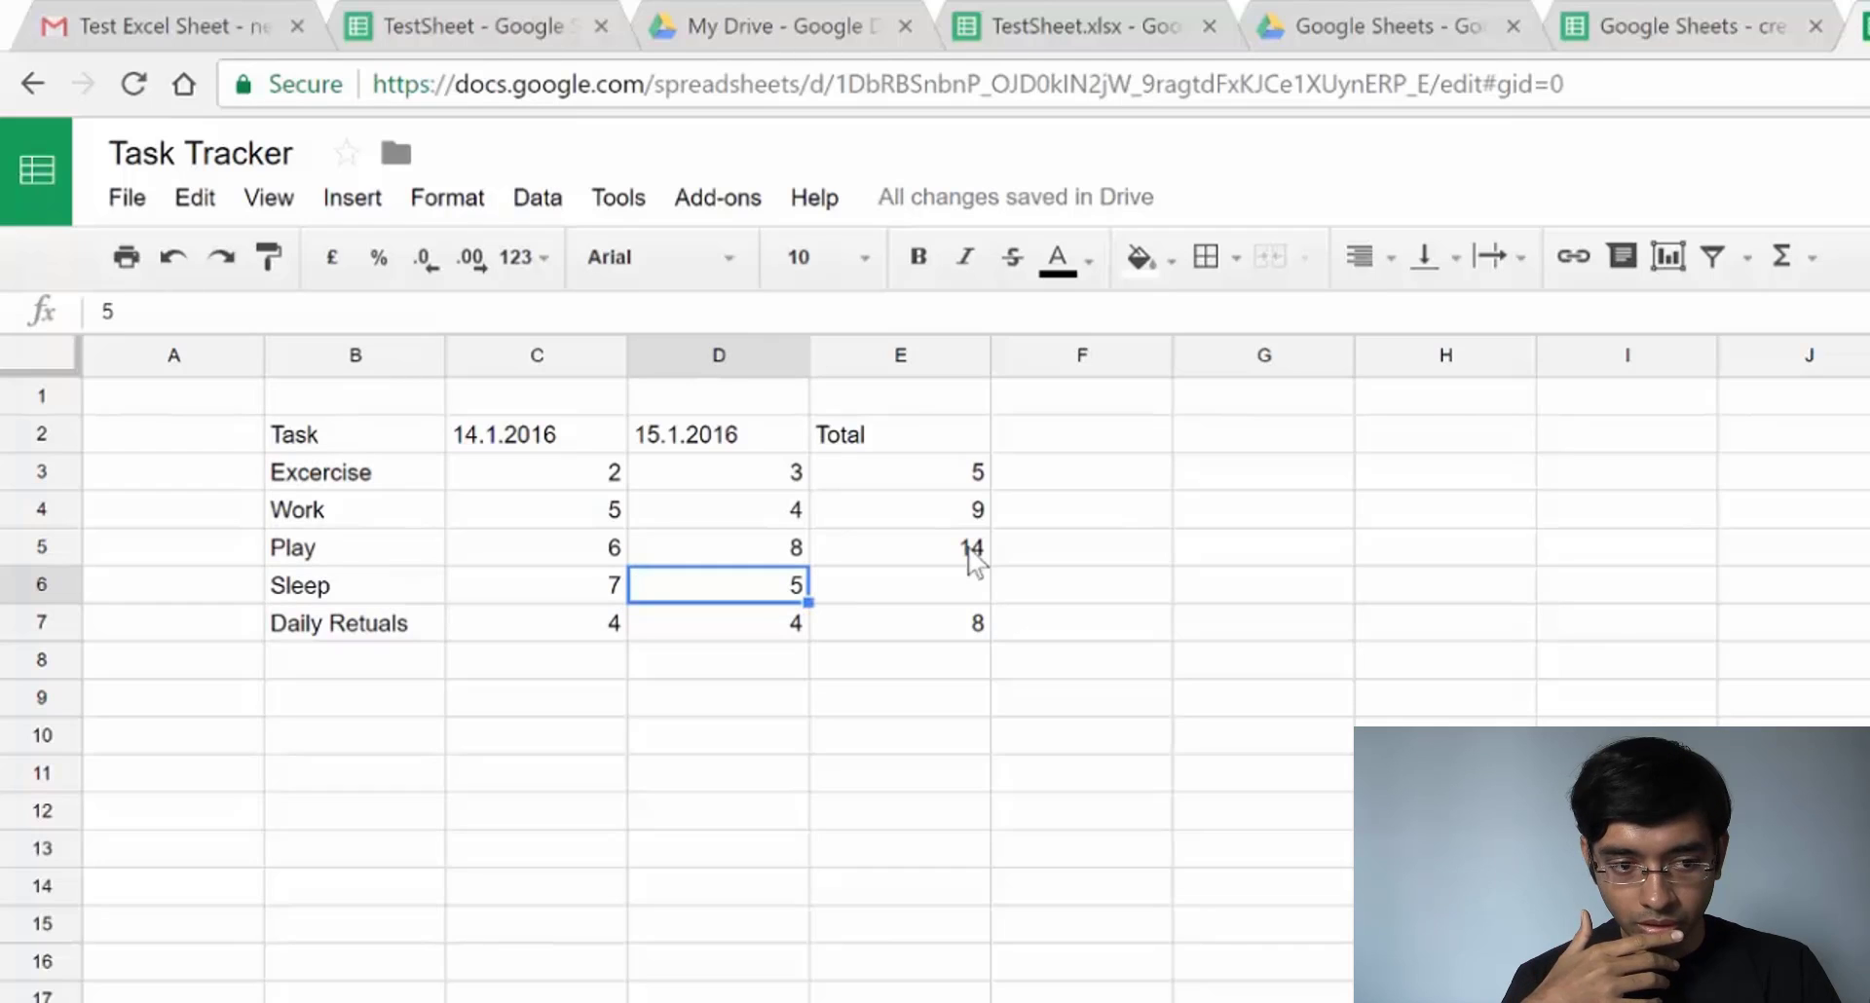
# Extend the SUM formula from the Play total in E5 down to the Sleep row in E6
pyautogui.click(930, 594)
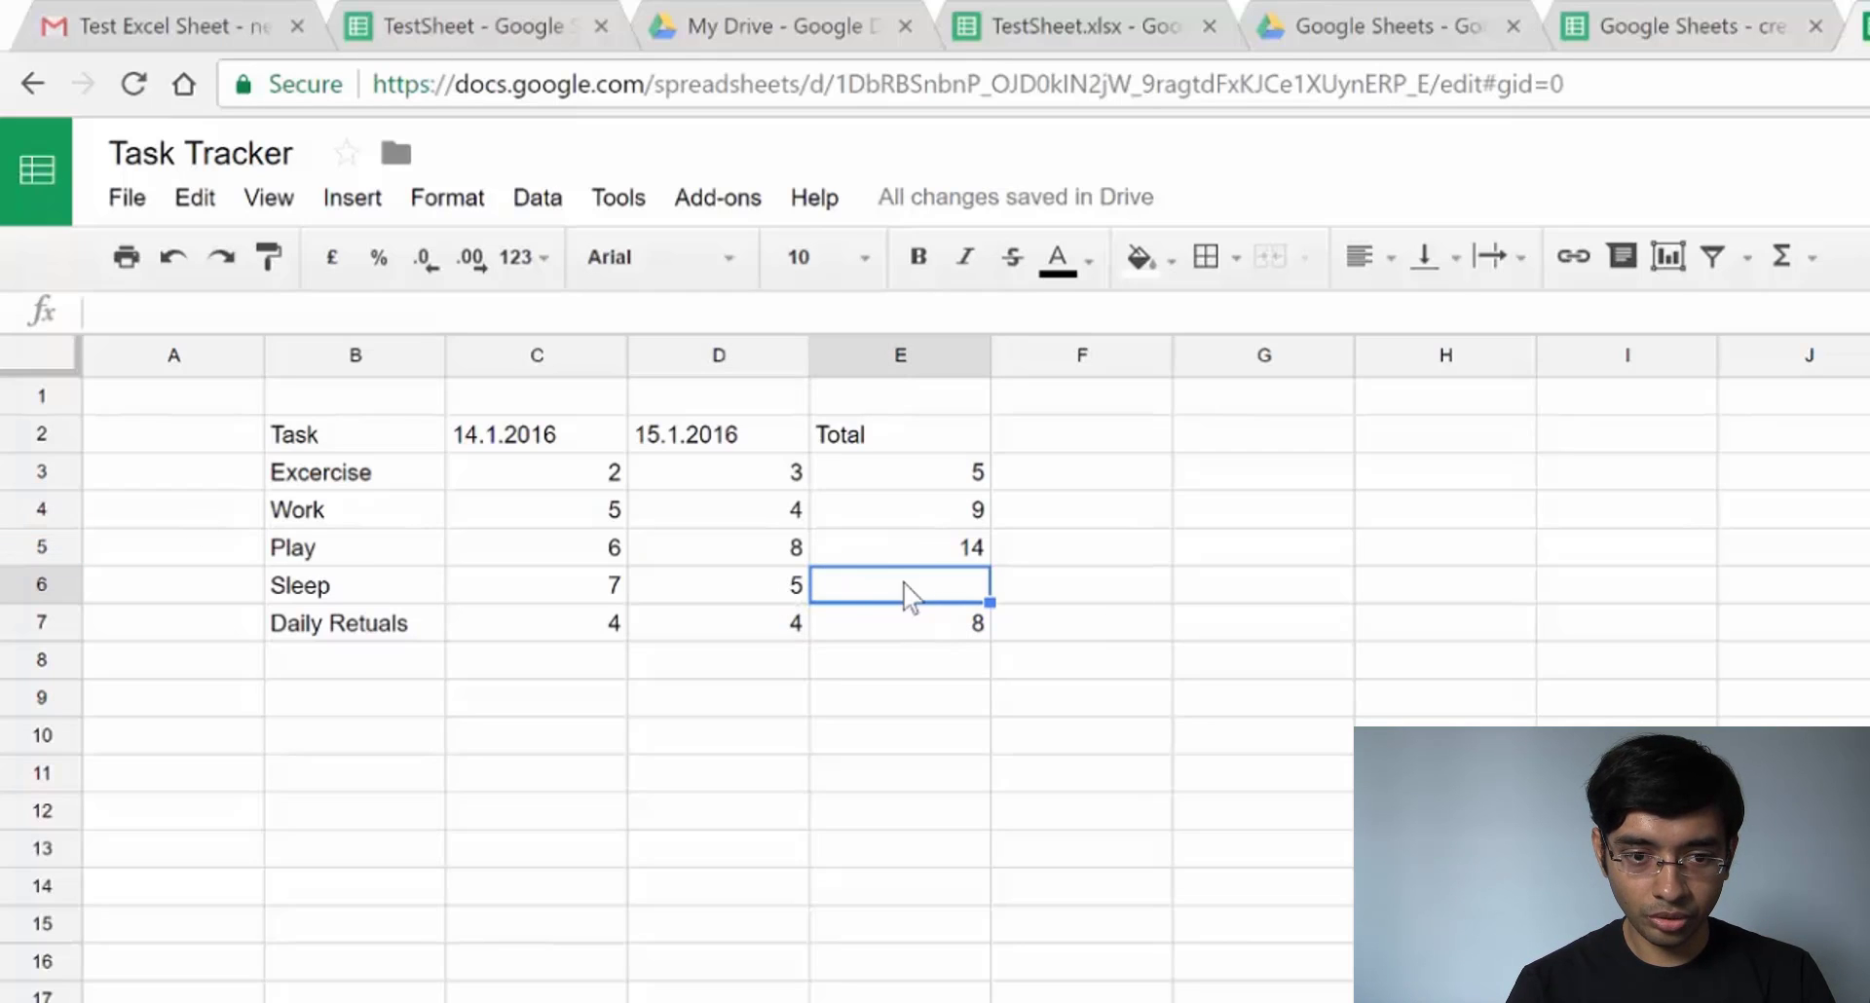
pyautogui.click(957, 550)
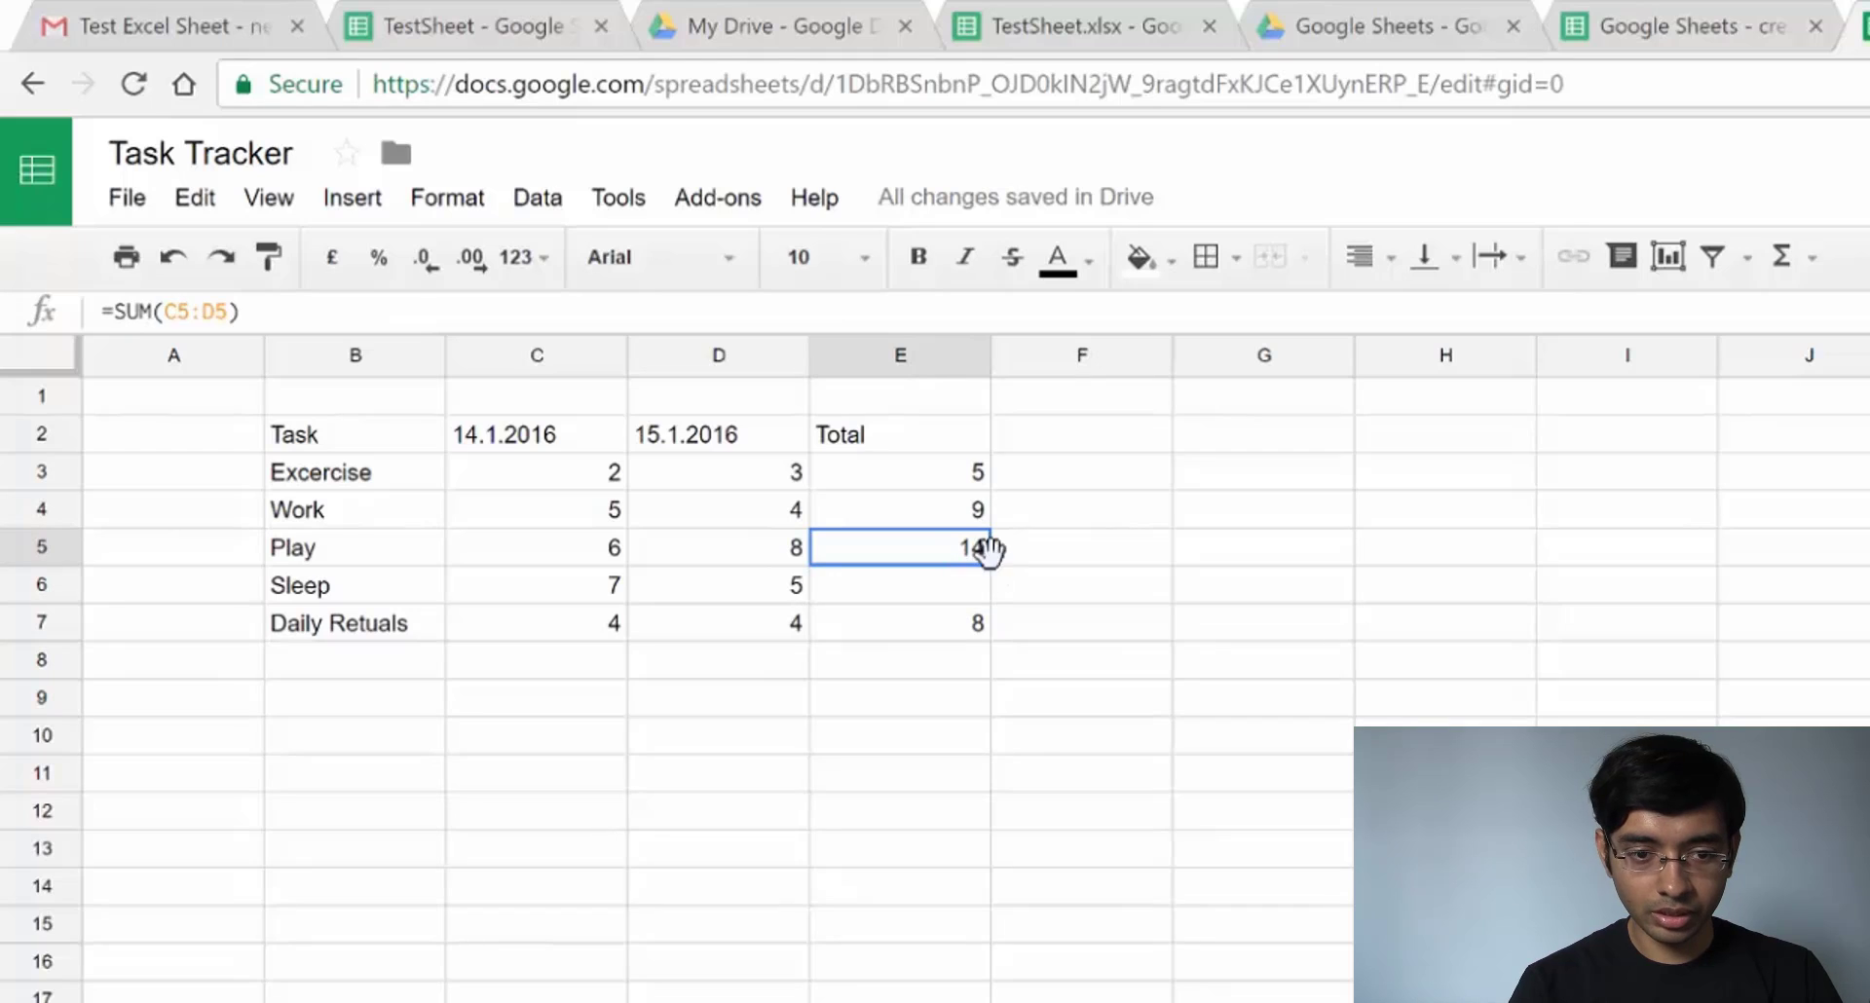
pyautogui.moveTo(990, 564); pyautogui.dragTo(991, 589)
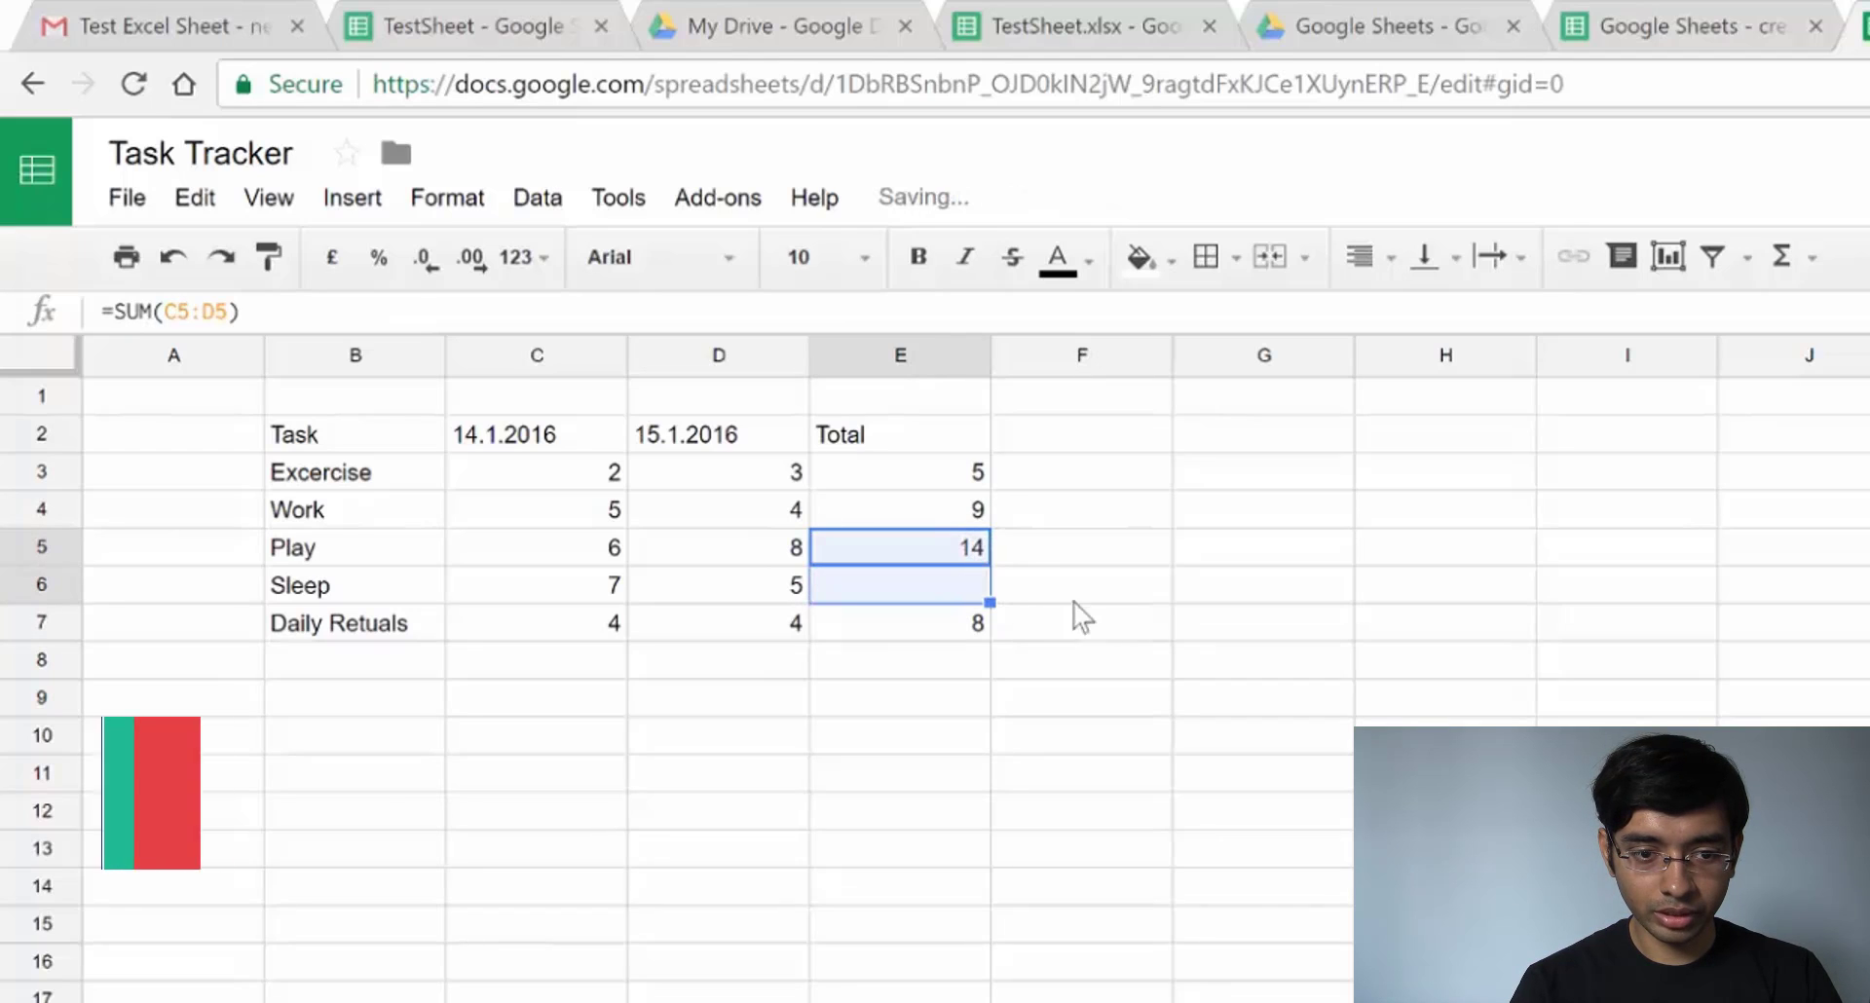
pyautogui.click(1036, 523)
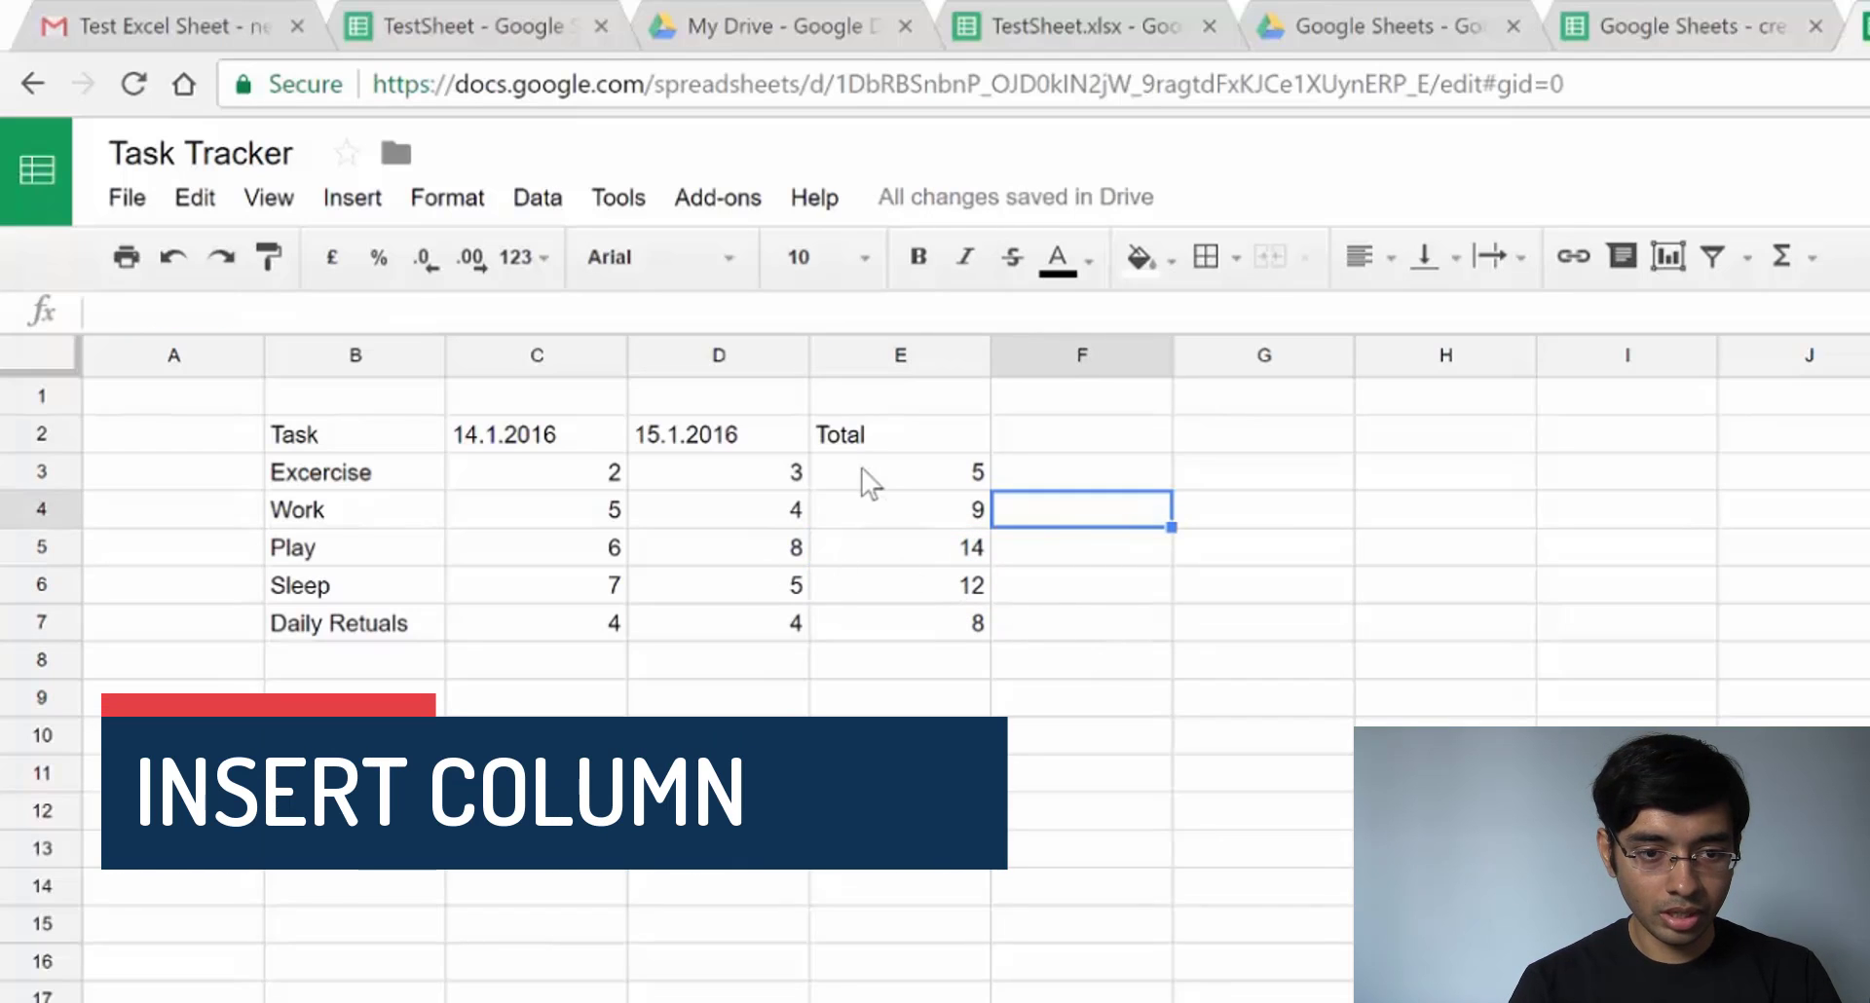
# Insert one empty column between the 15.1.2016 column and the Total column
pyautogui.click(825, 434)
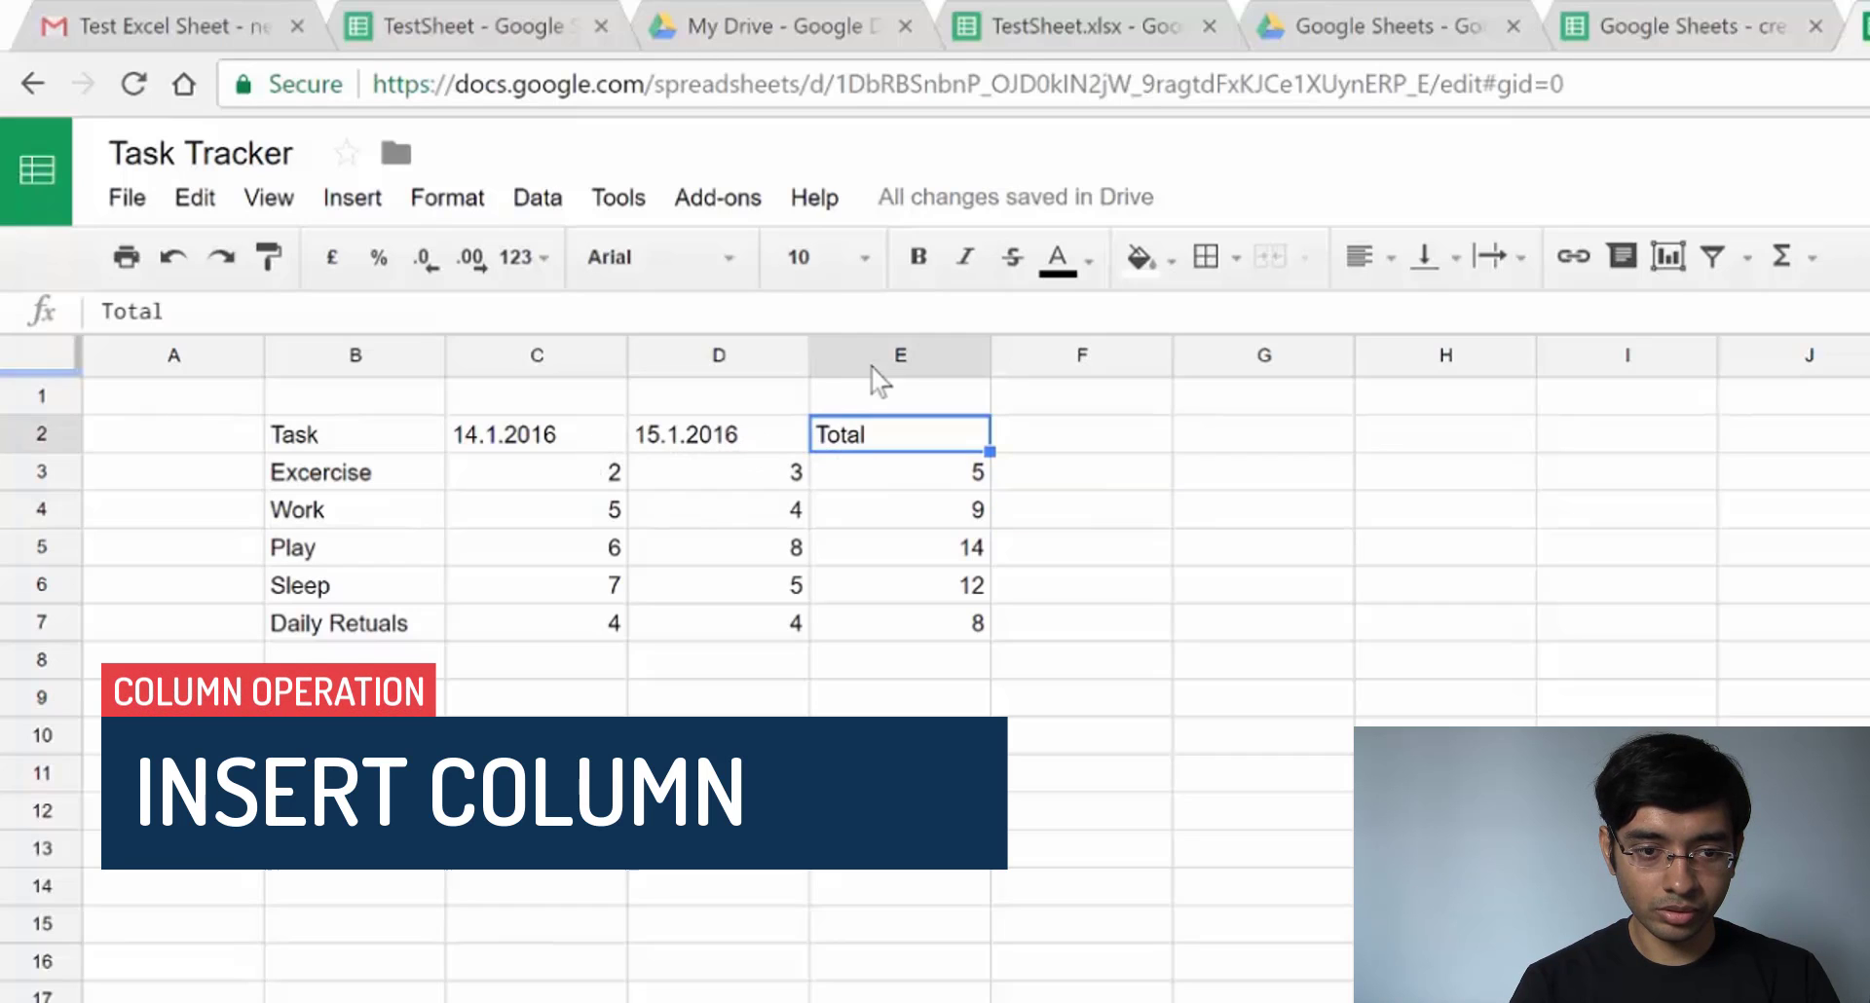
pyautogui.click(904, 355)
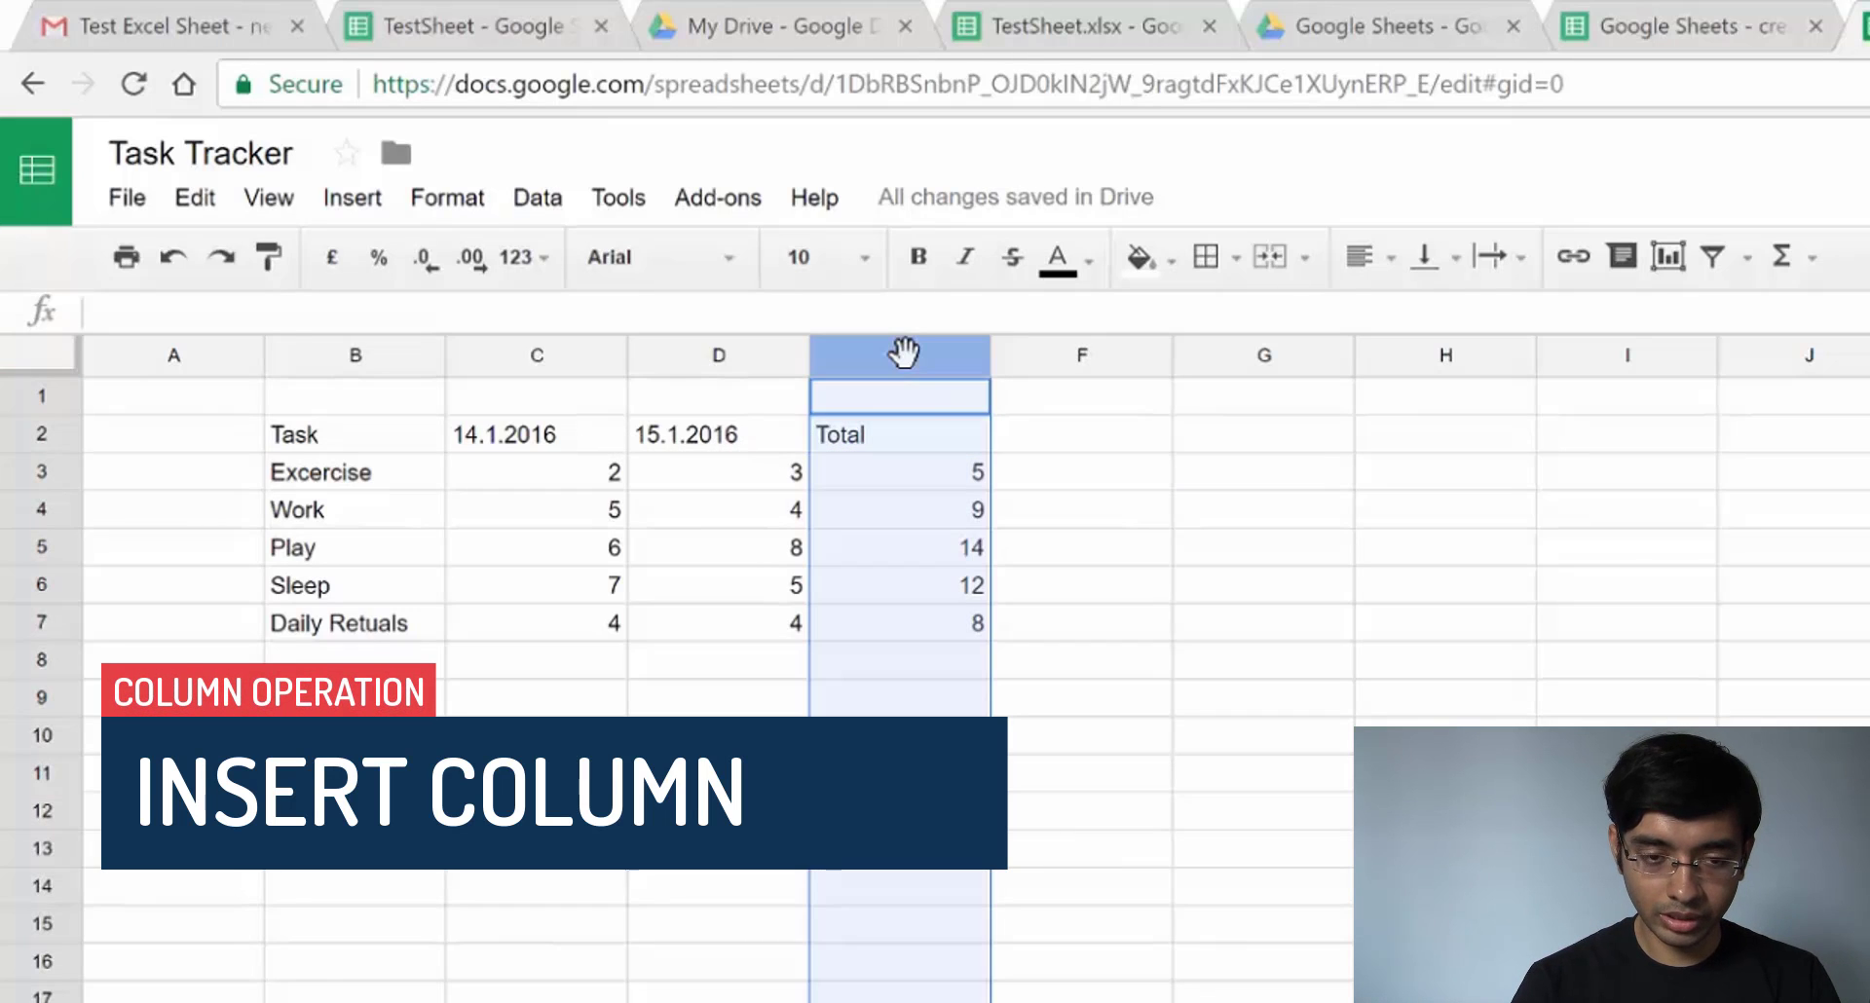
pyautogui.rightClick(915, 357)
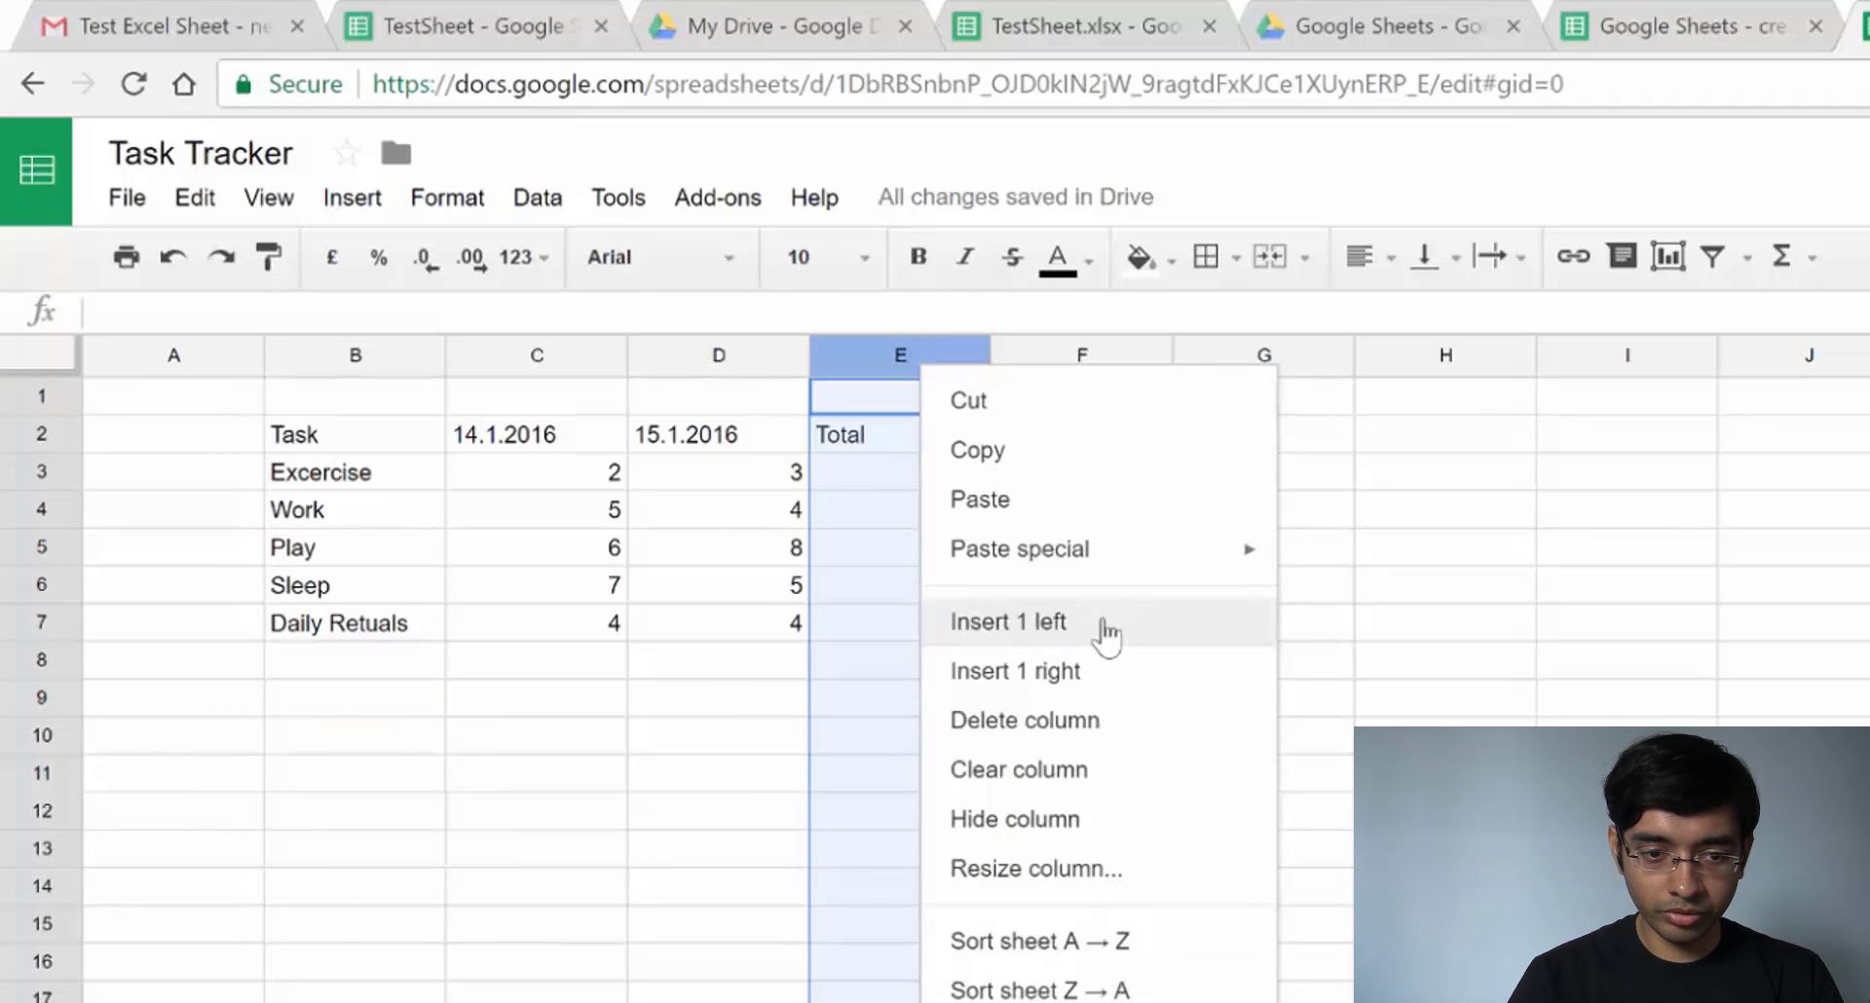
pyautogui.click(1107, 633)
# Enter the date 16.1.2016 in E2 and the values 2, 5, 5, 3 and 9 below it in E3 to E7
pyautogui.click(902, 434)
pyautogui.write('1')
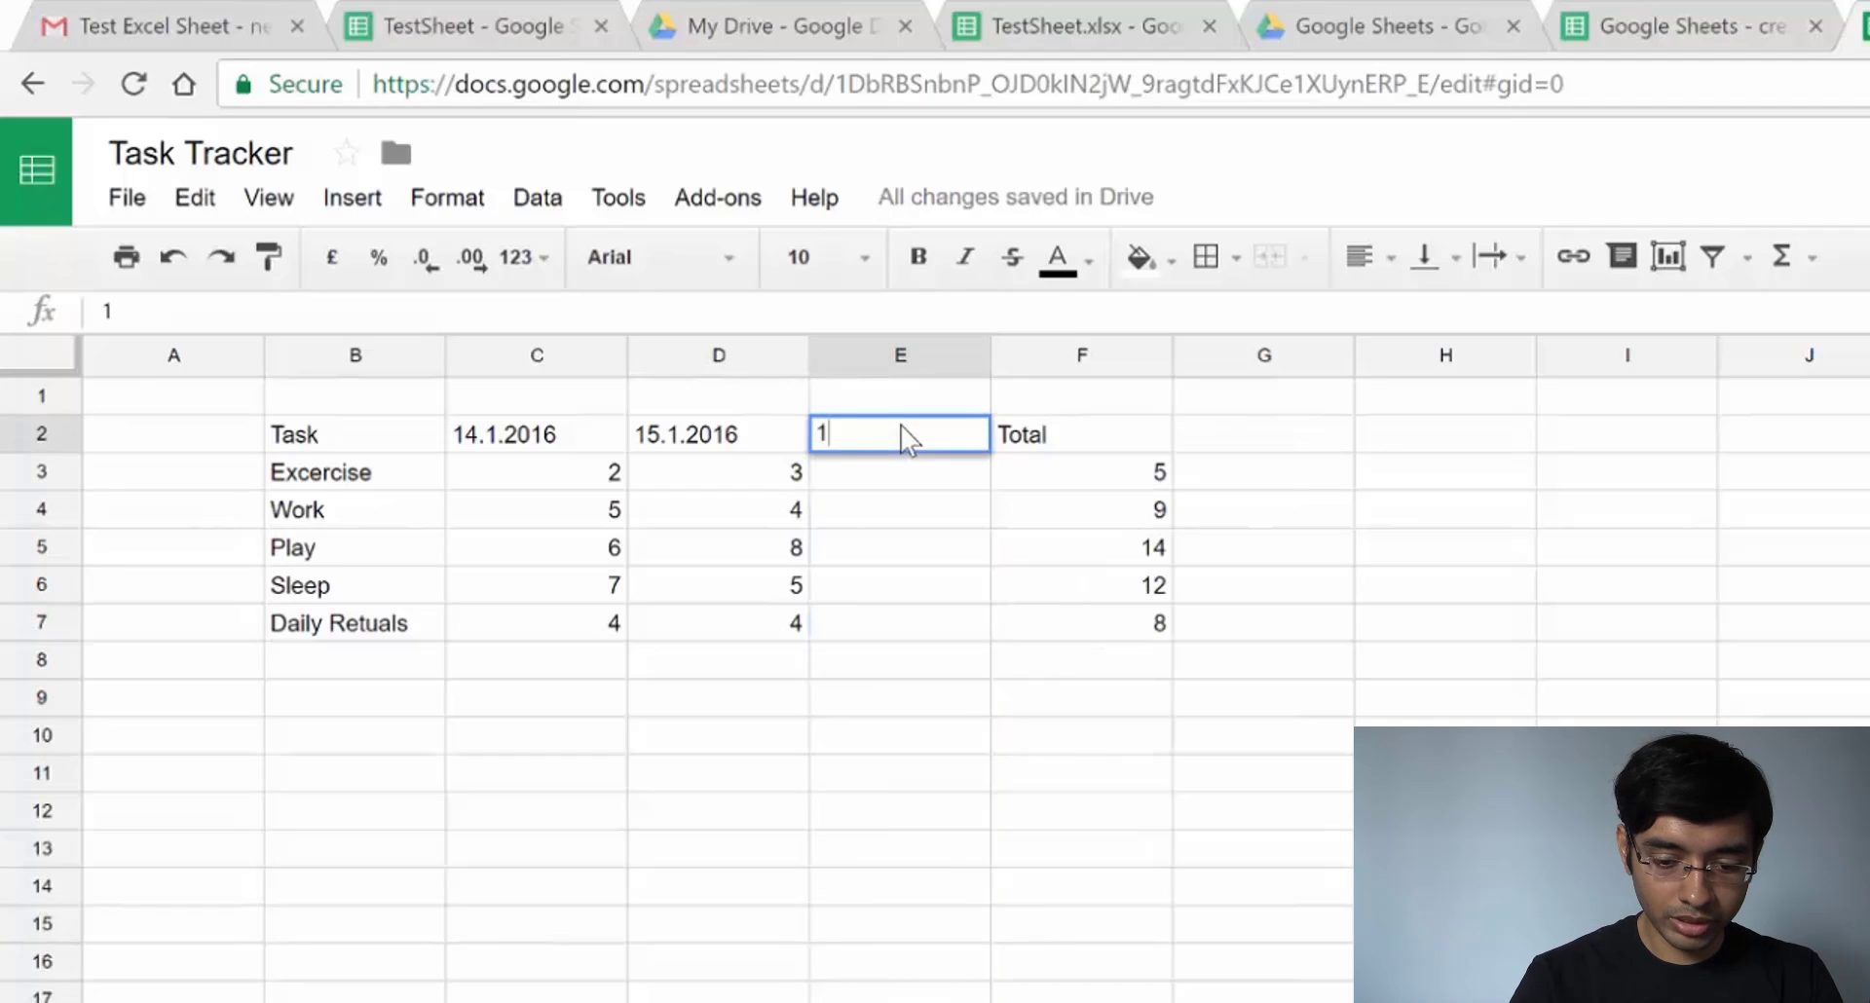
pyautogui.write('6.1.')
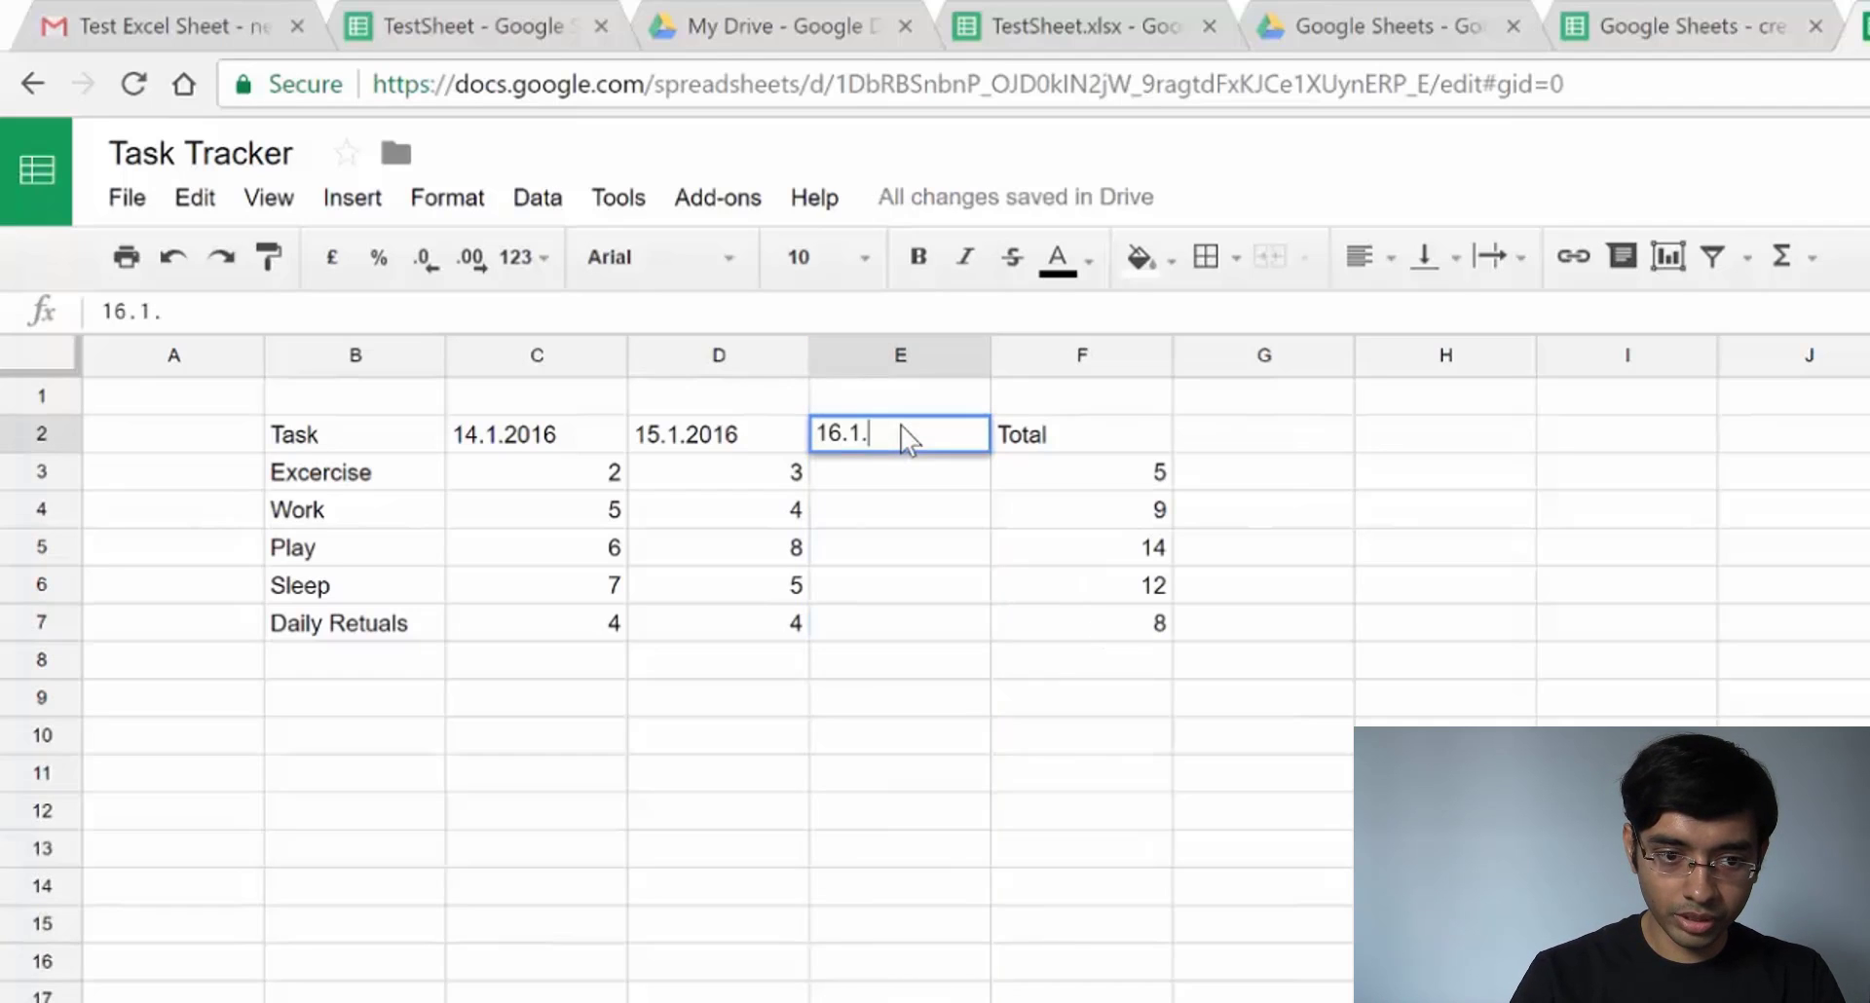
pyautogui.write('201')
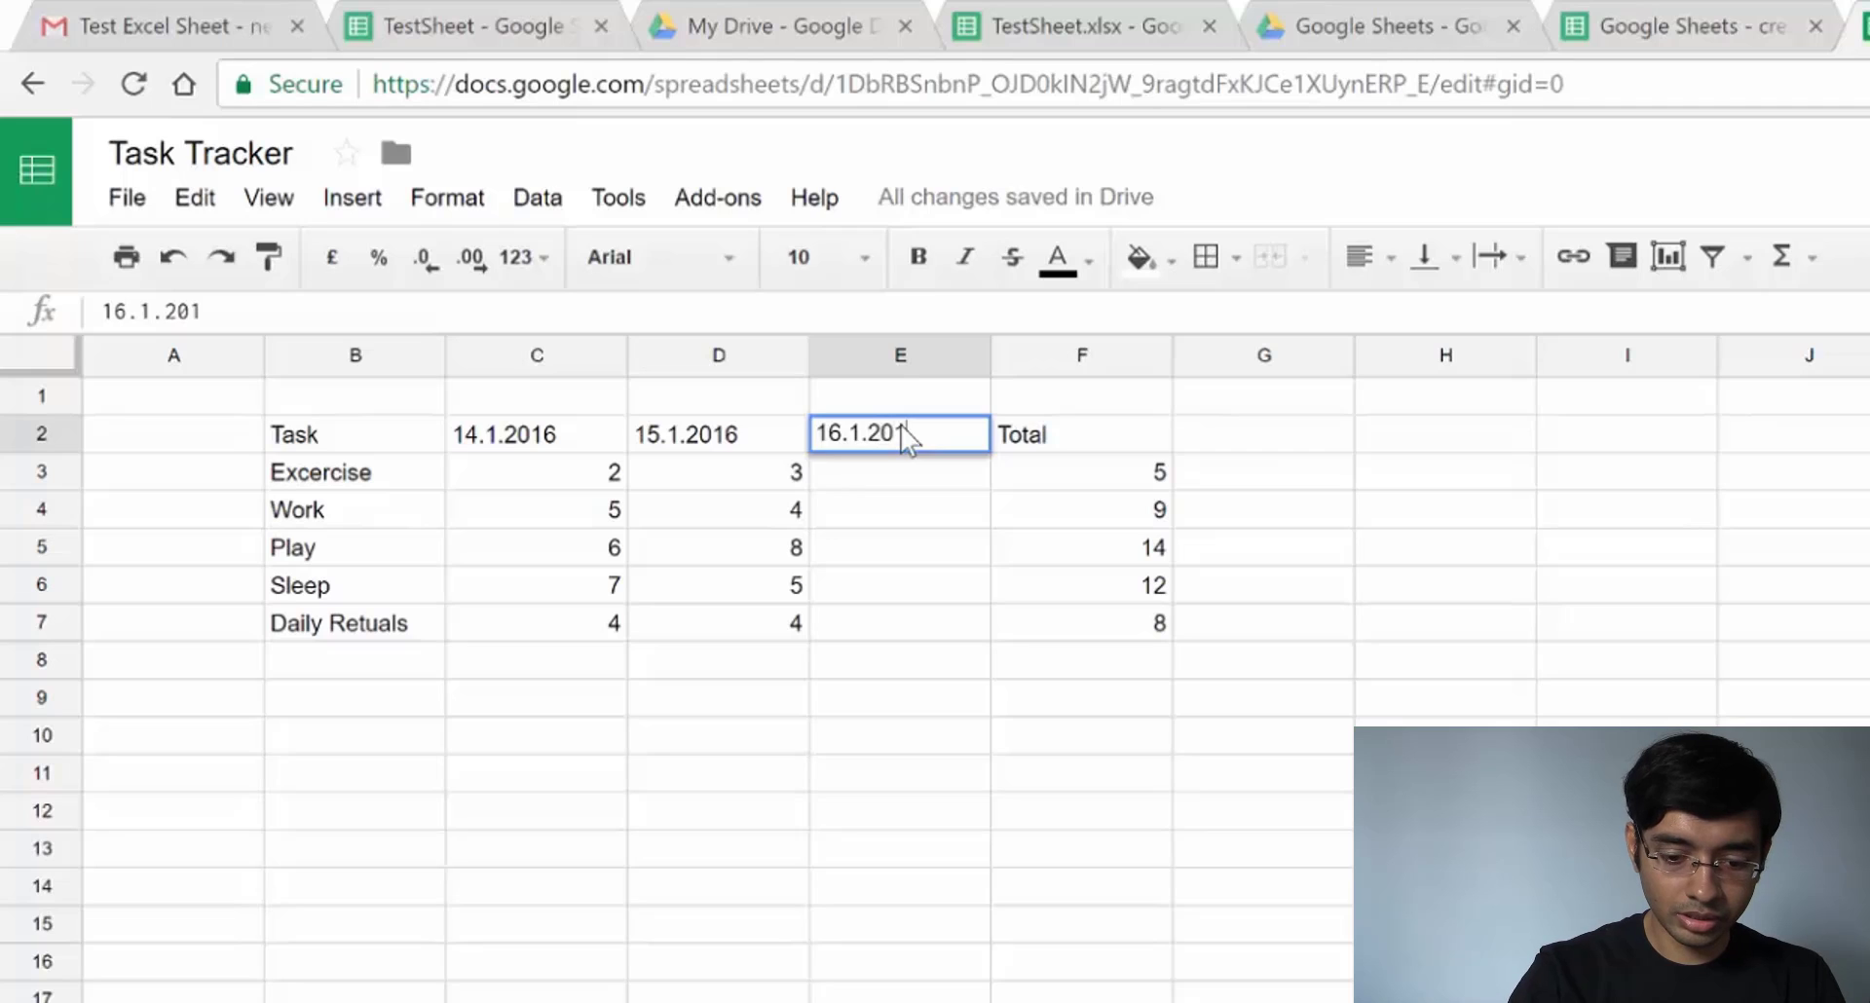
pyautogui.write('6')
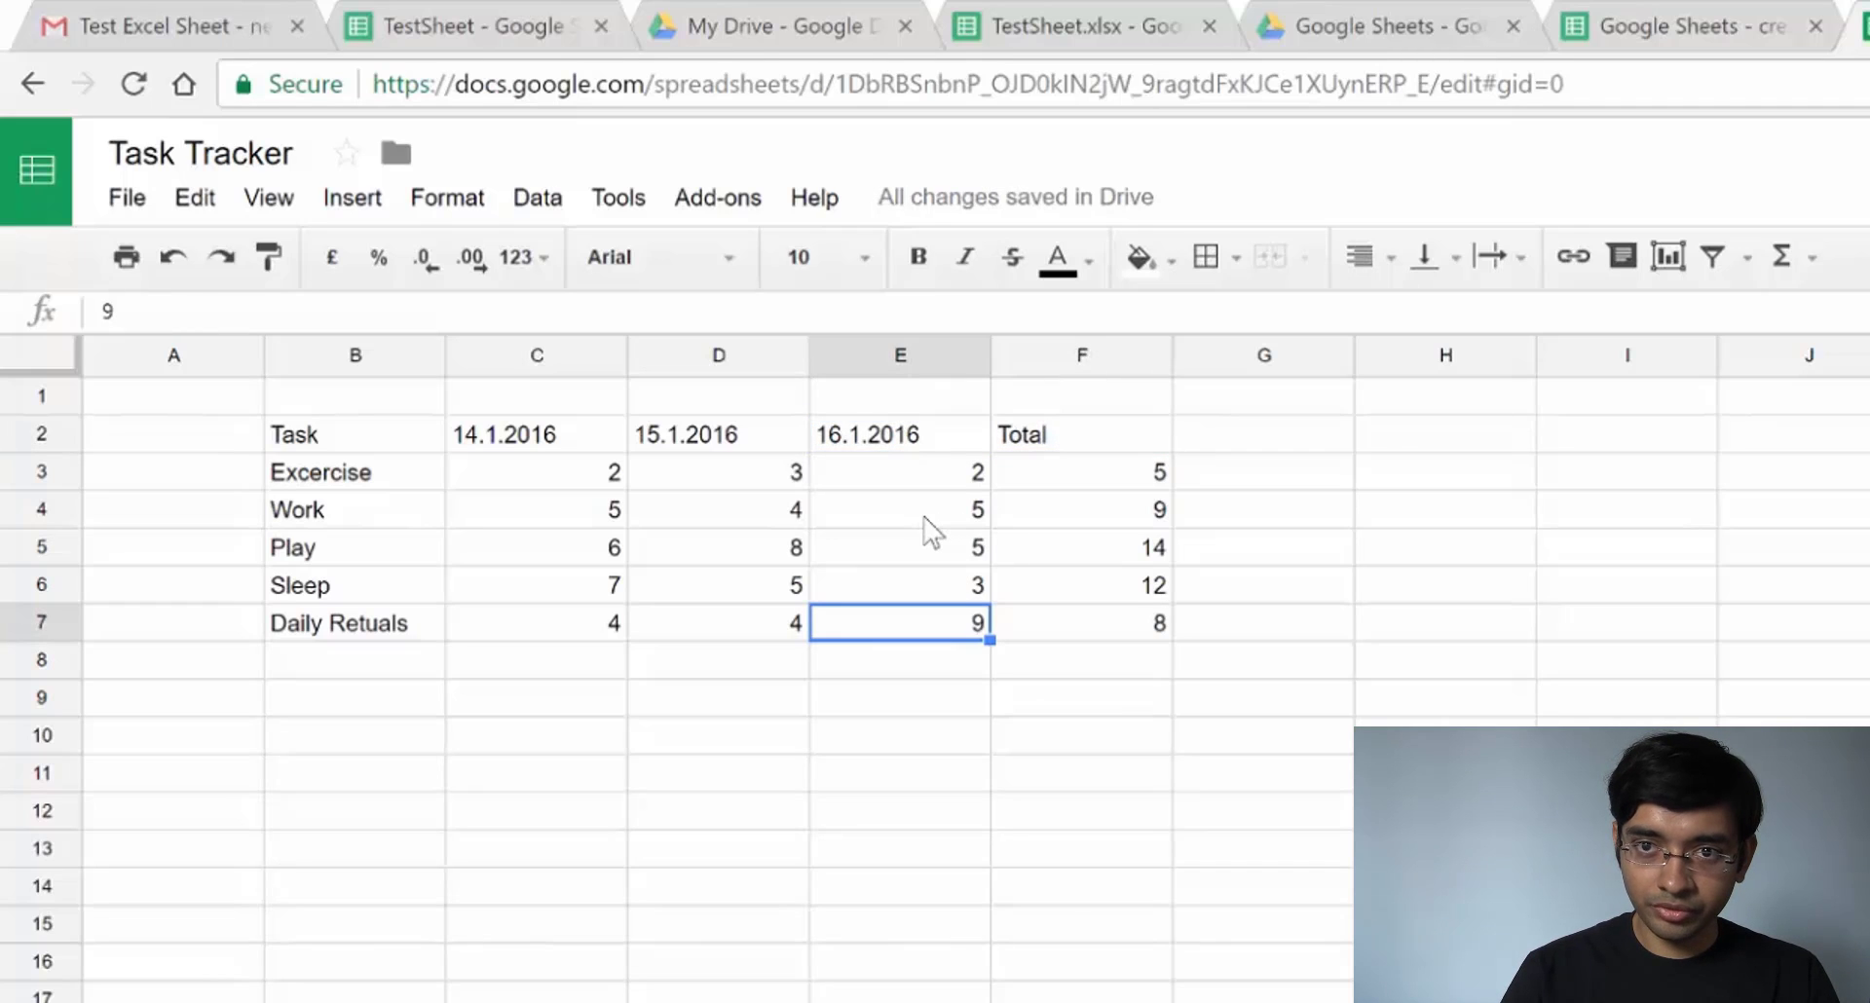
pyautogui.click(933, 470)
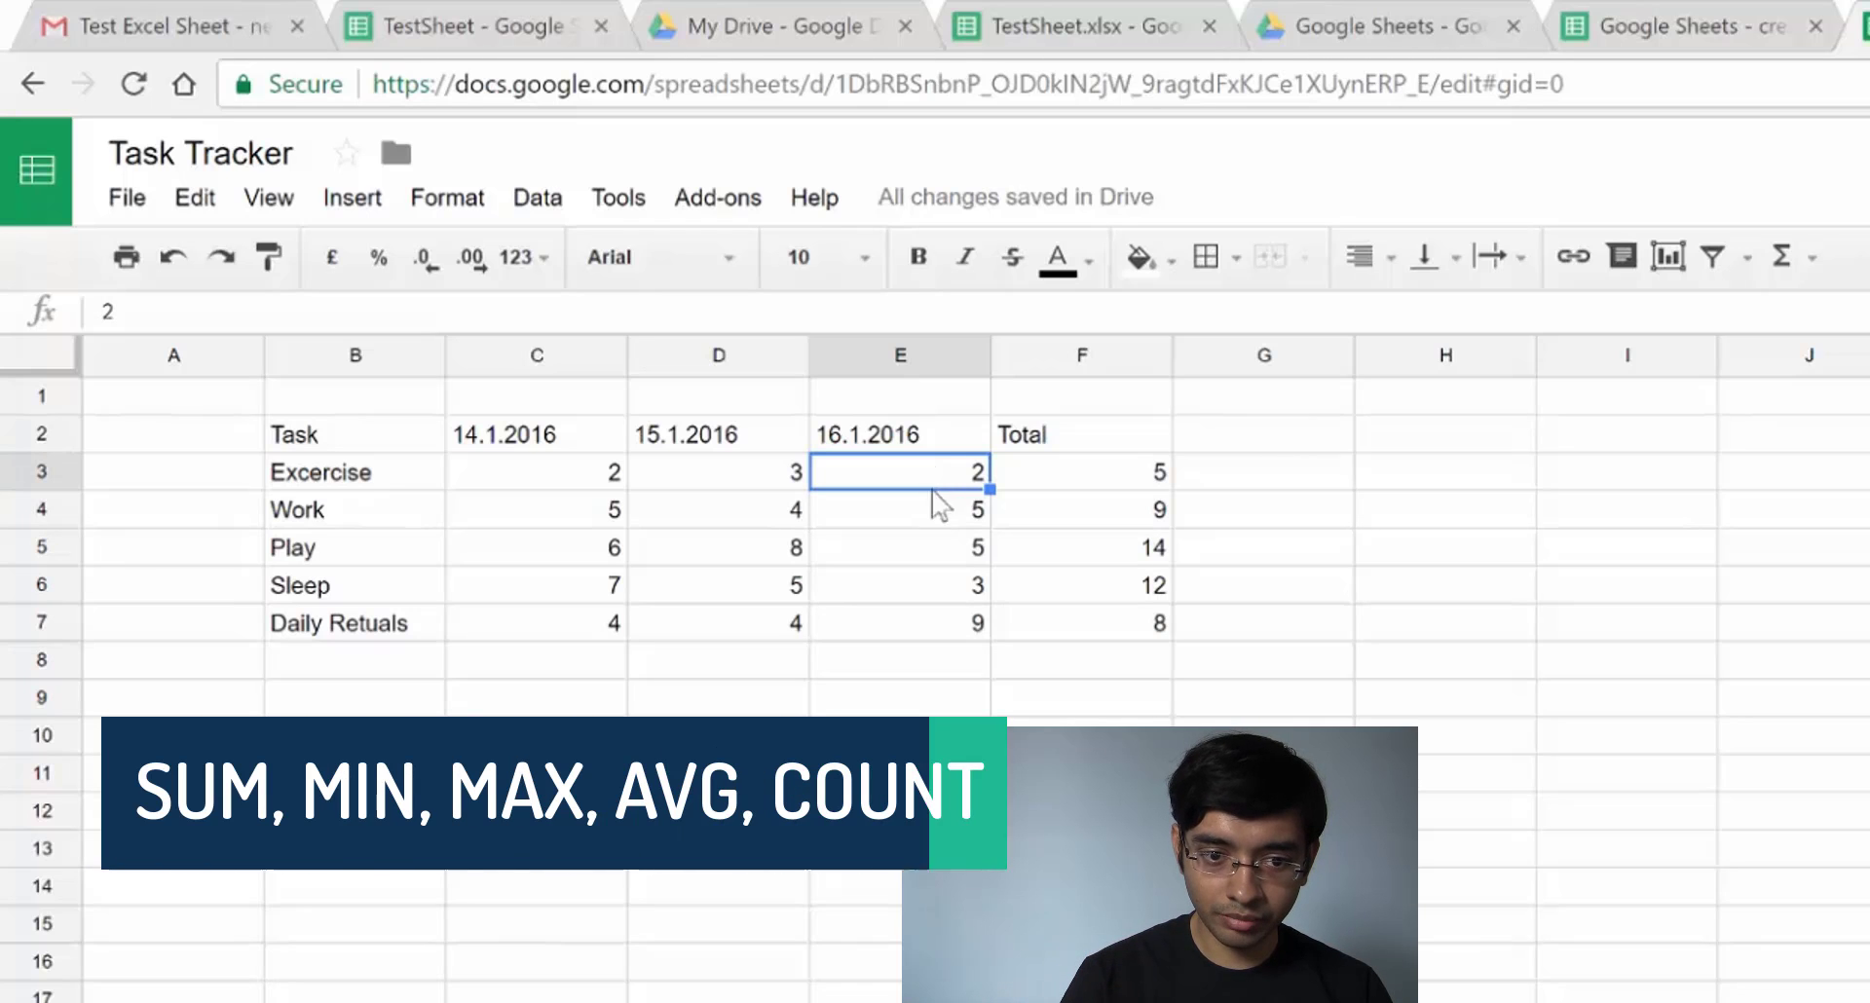
# Check the summary statistics (sum, average, min, max, count) for the 16.1.2016 values in E3:E7
pyautogui.moveTo(935, 487); pyautogui.dragTo(935, 624)
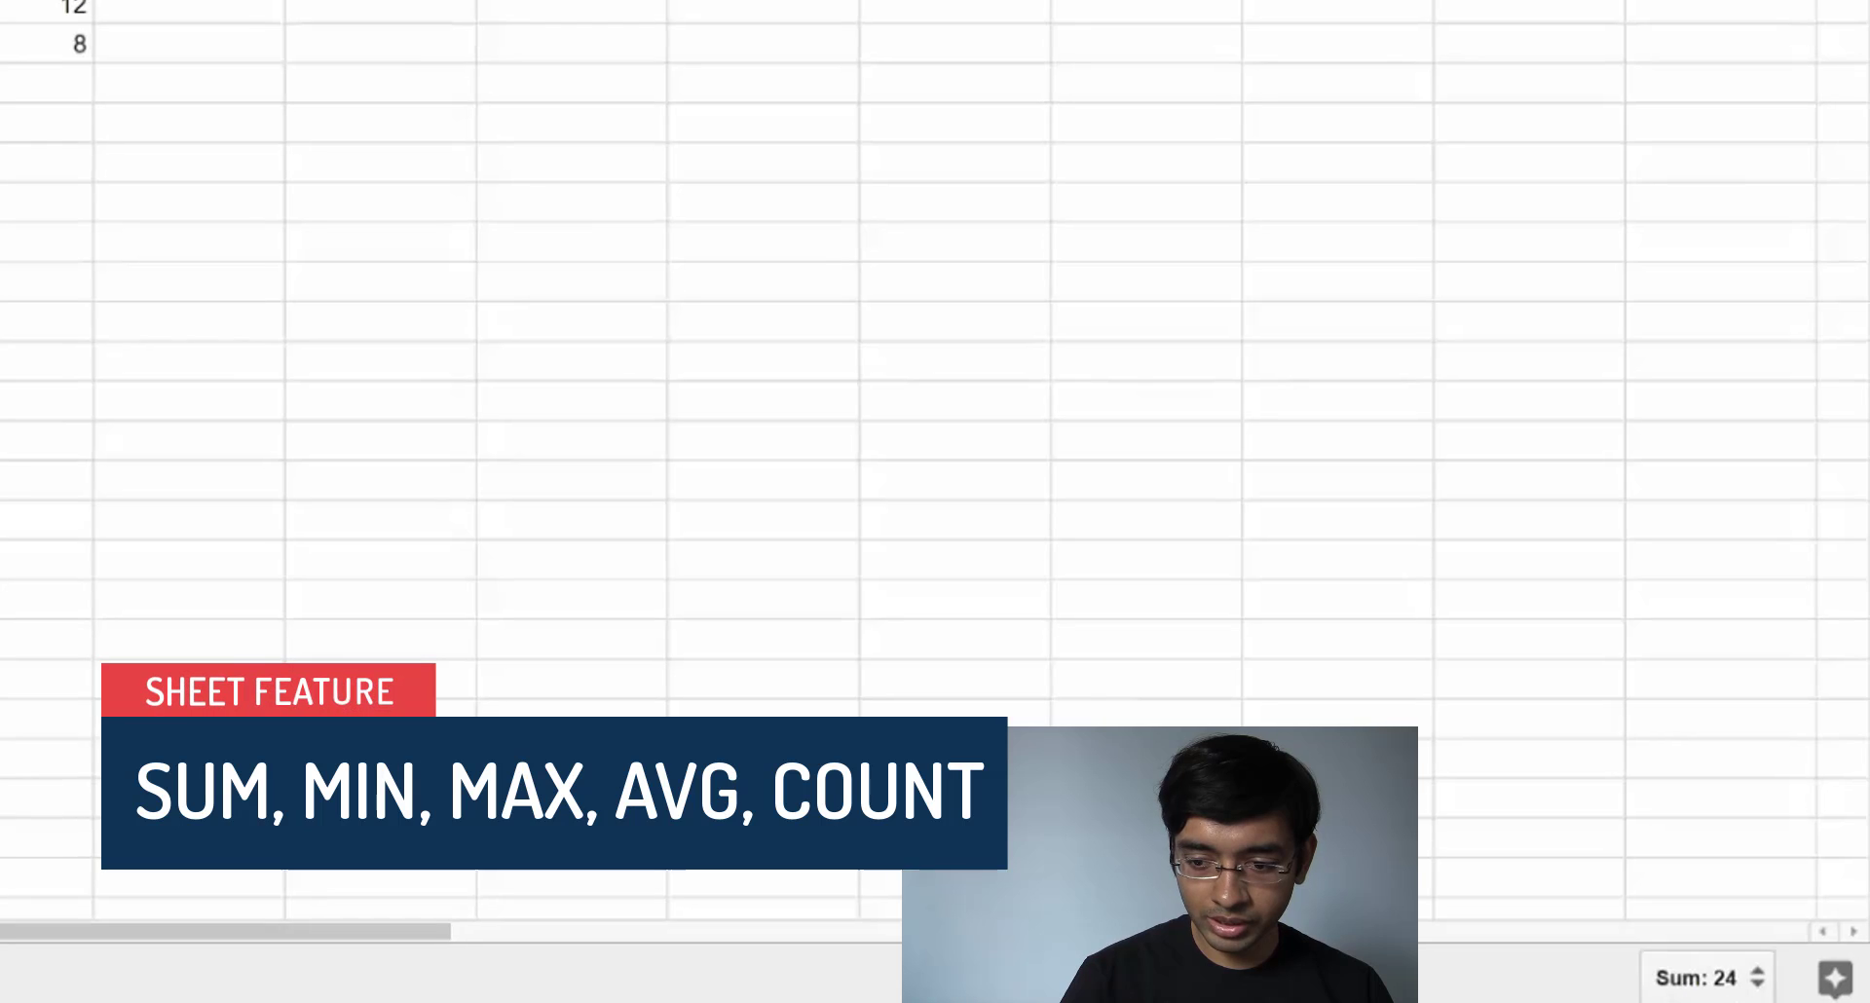
pyautogui.click(1687, 981)
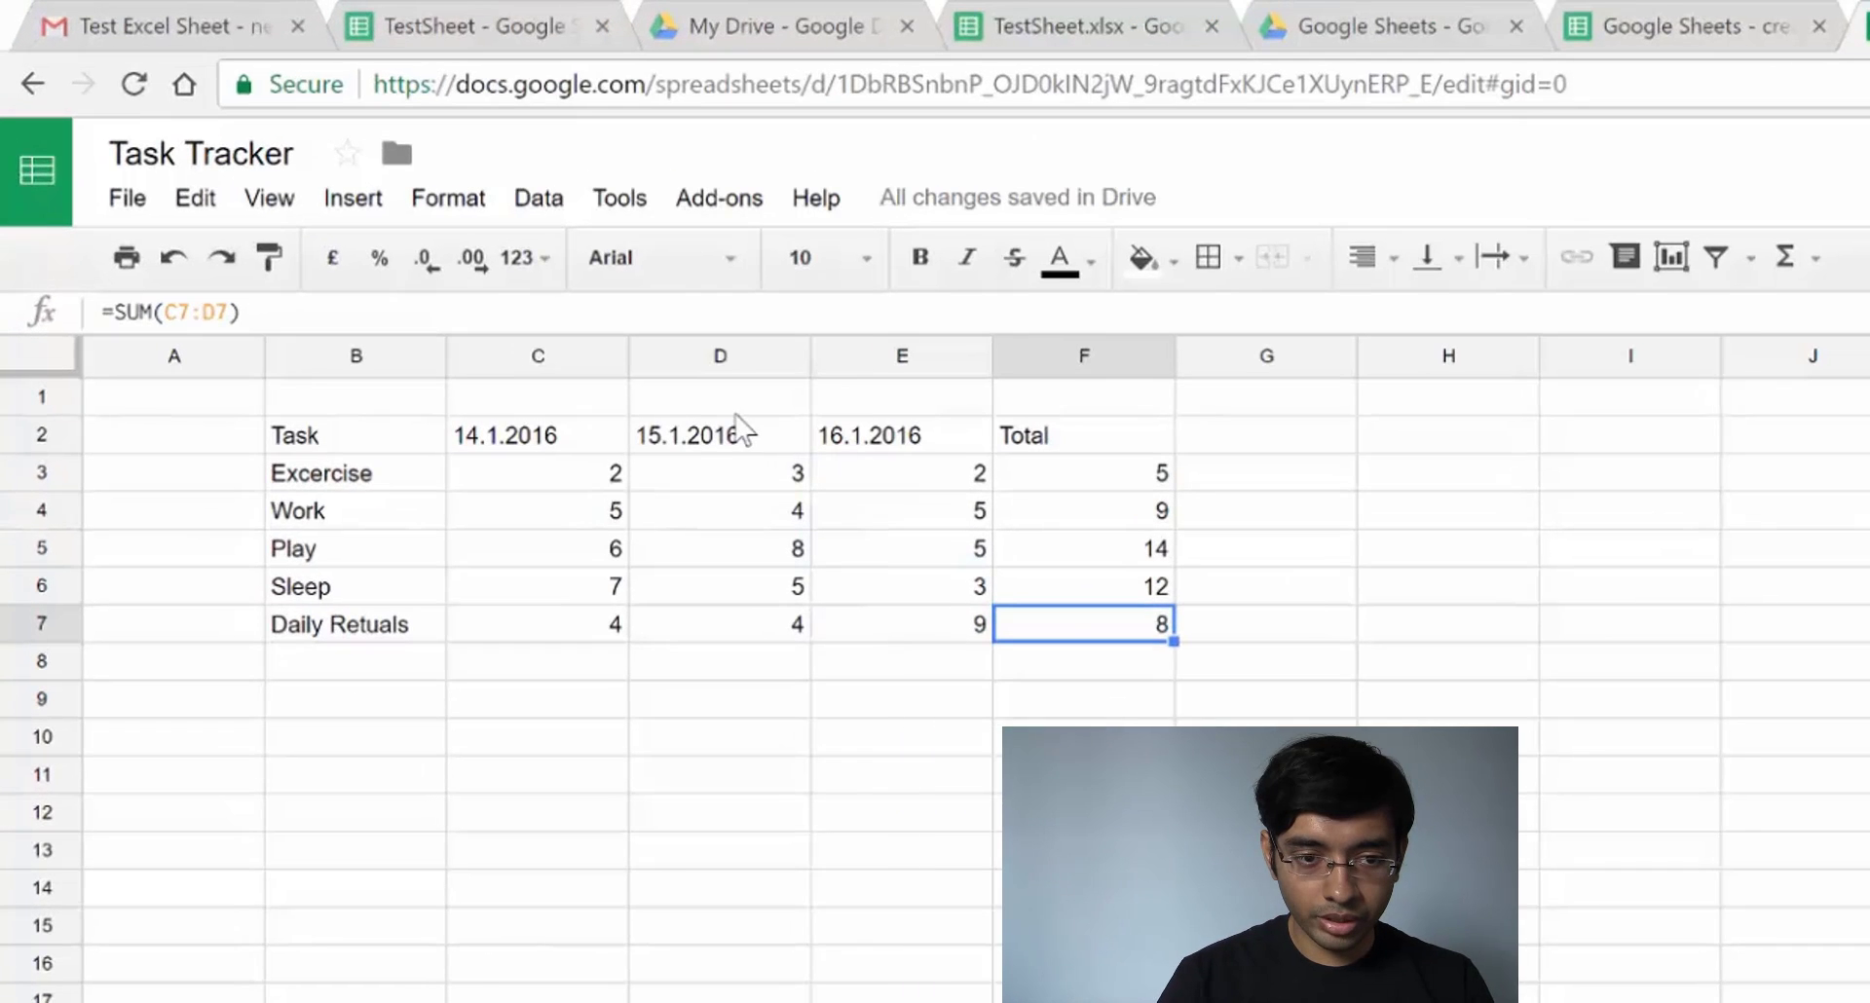
# Enter the title "Task Tracker" in D1 above the table
pyautogui.doubleClick(715, 399)
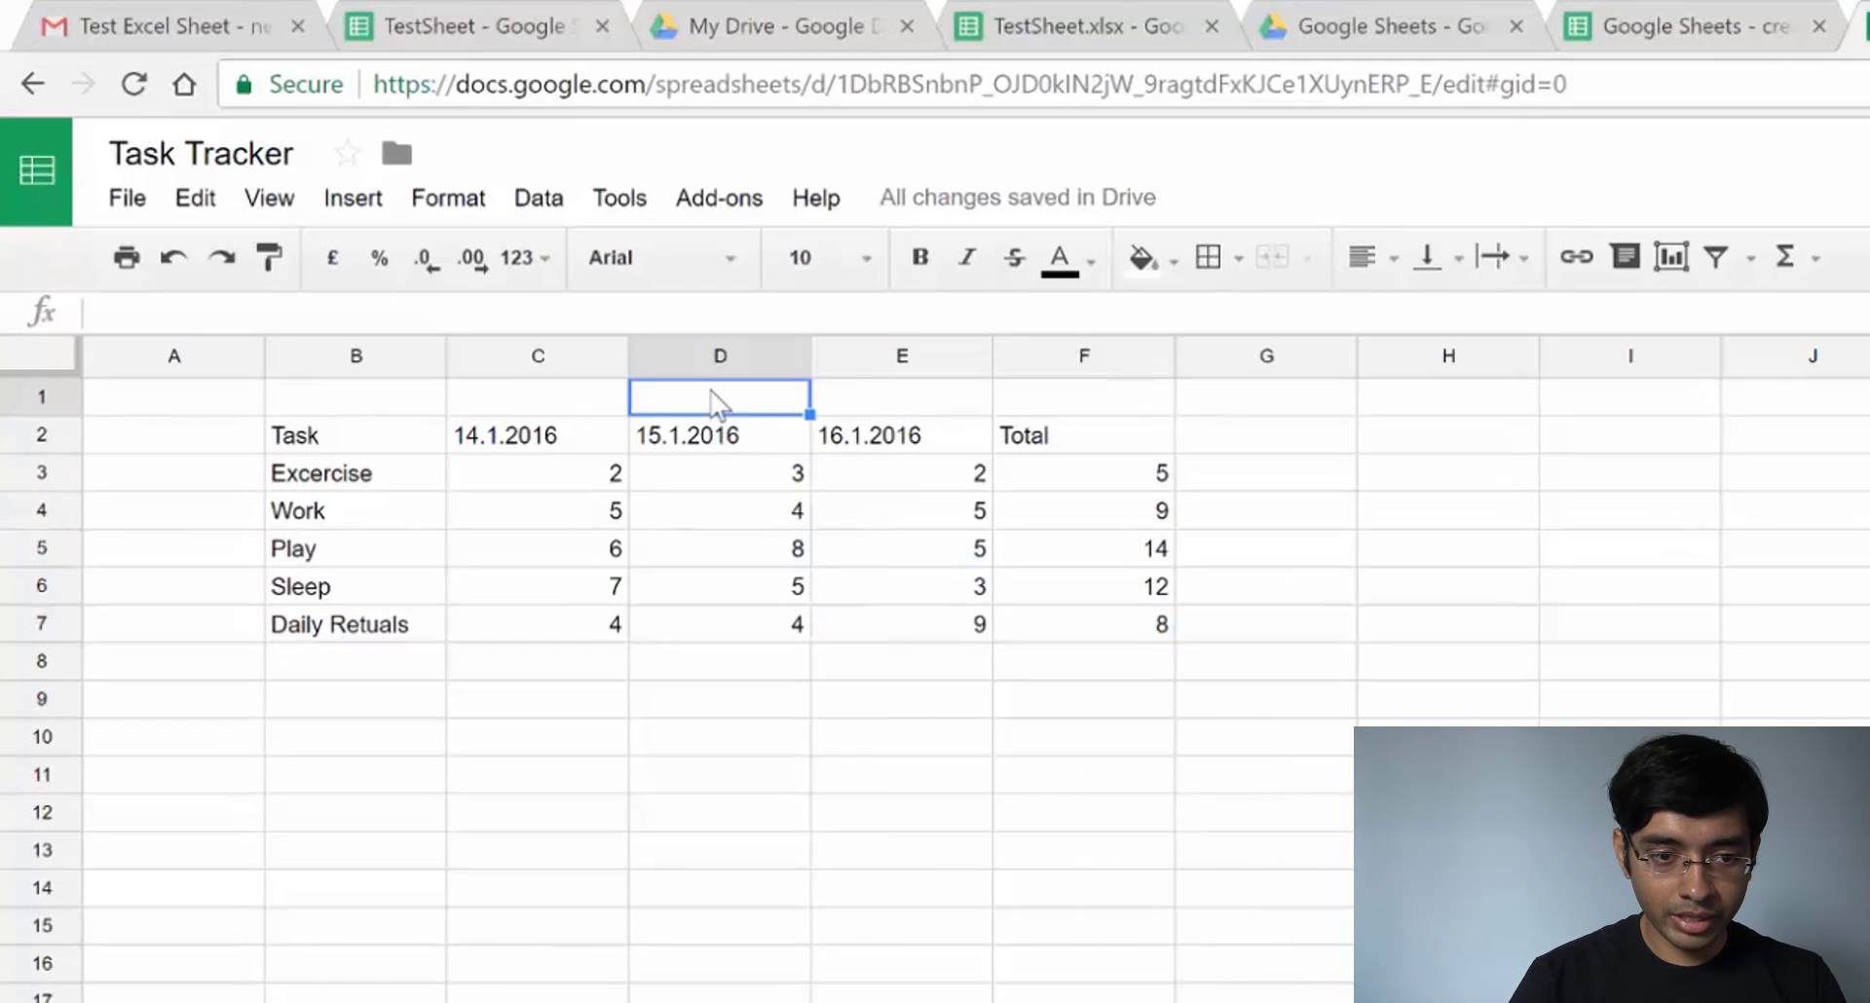
pyautogui.write('Tas')
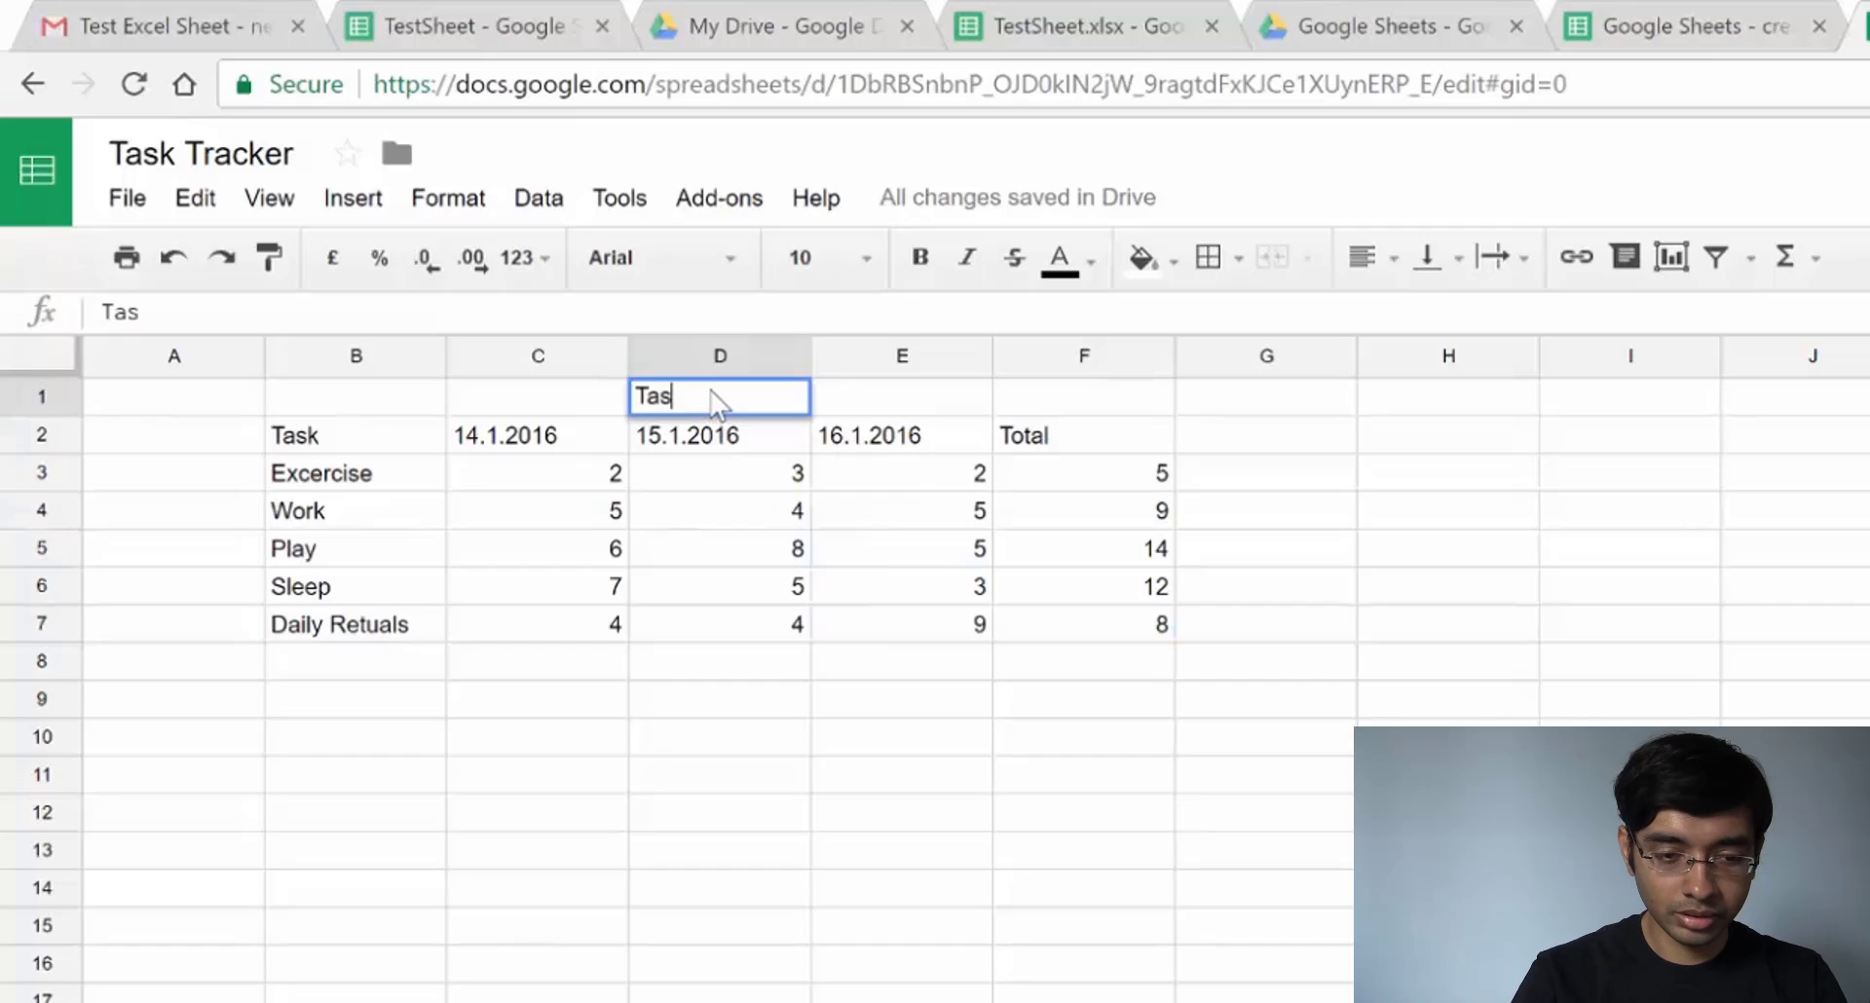
pyautogui.write('k Tracker')
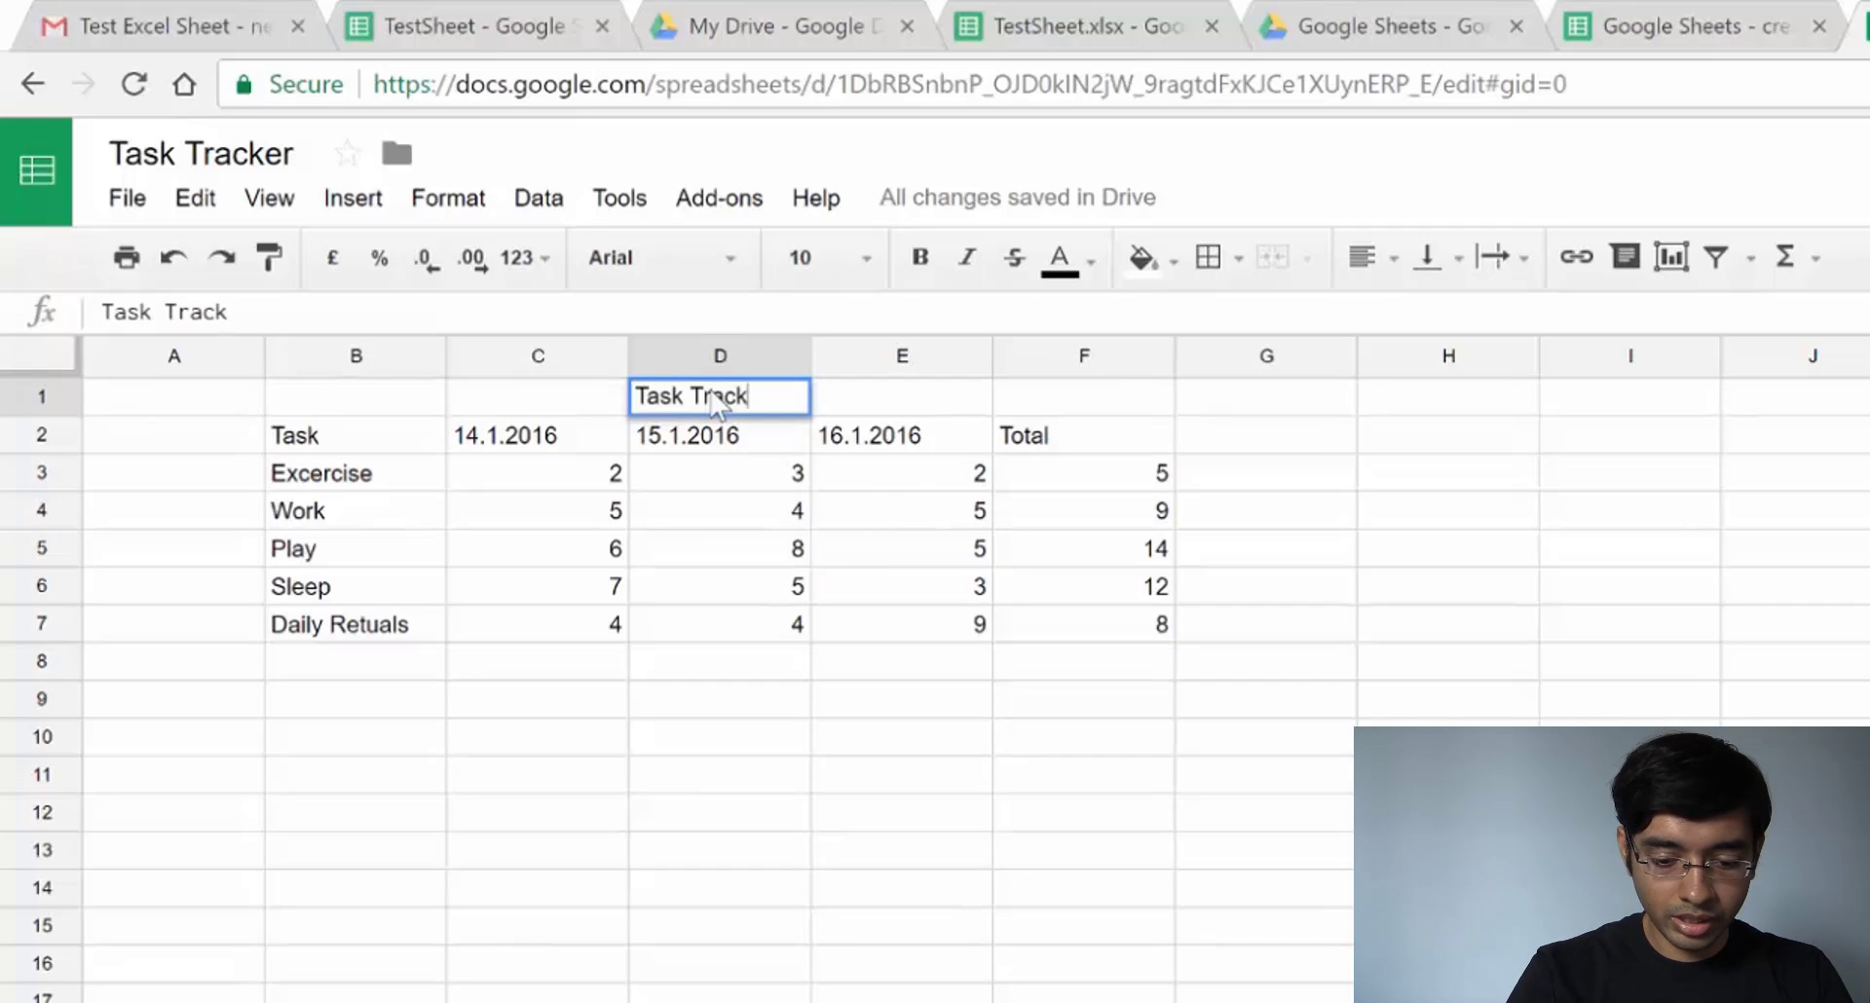
pyautogui.press('Tab')
pyautogui.press('Return')
pyautogui.press('Left')
pyautogui.press('Left')
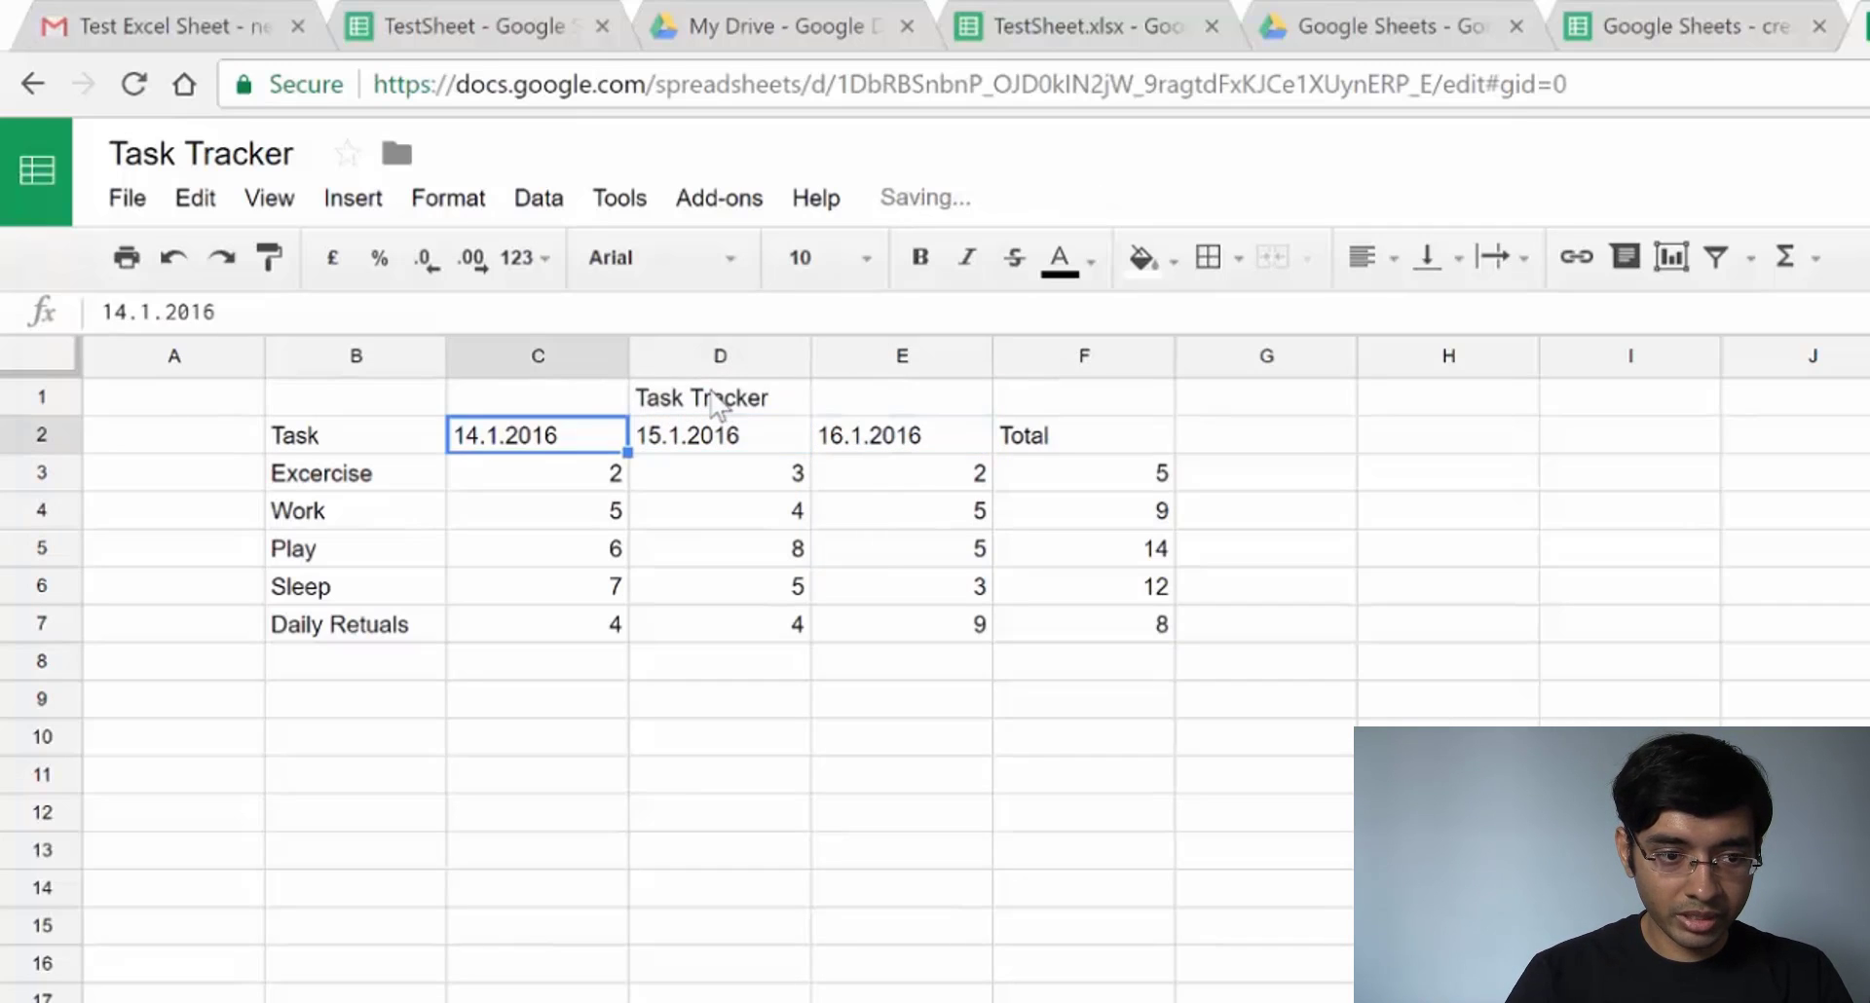
# Make the totals in F3:F7 bold
pyautogui.press('Right')
pyautogui.press('Right')
pyautogui.press('Right')
pyautogui.press('Right')
pyautogui.press('Right')
pyautogui.press('Left')
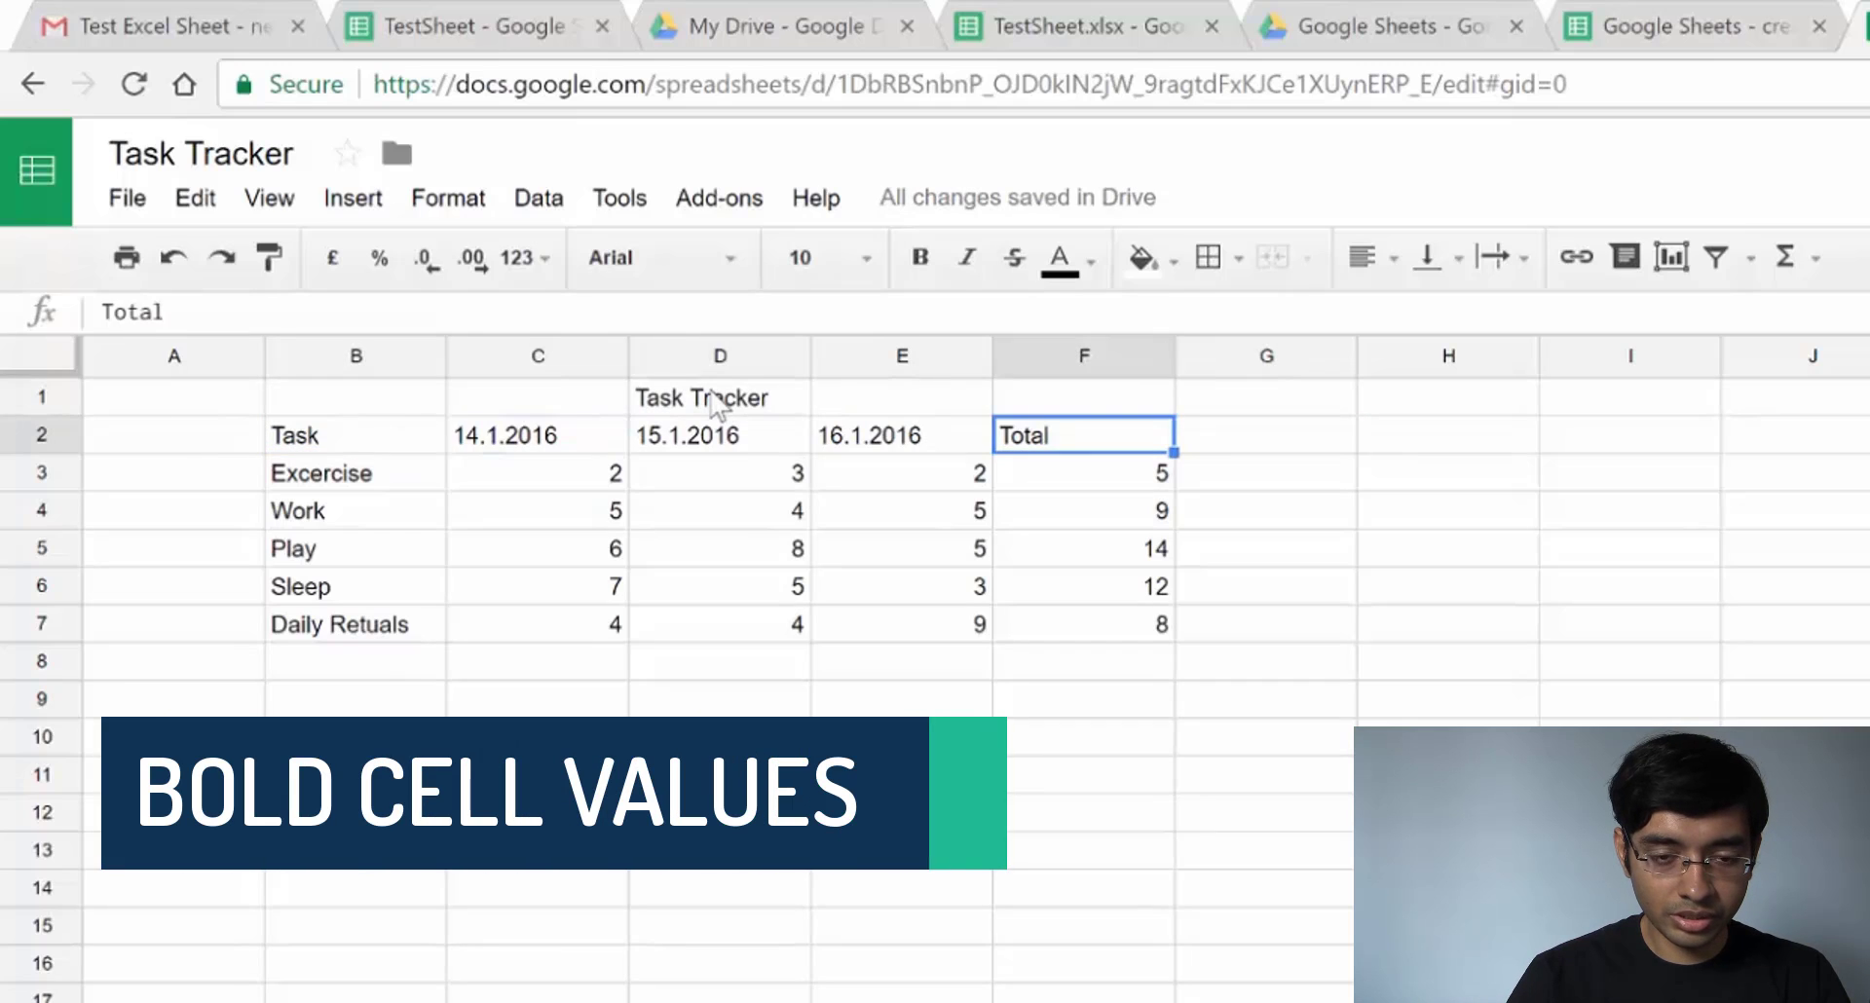
pyautogui.press('Down')
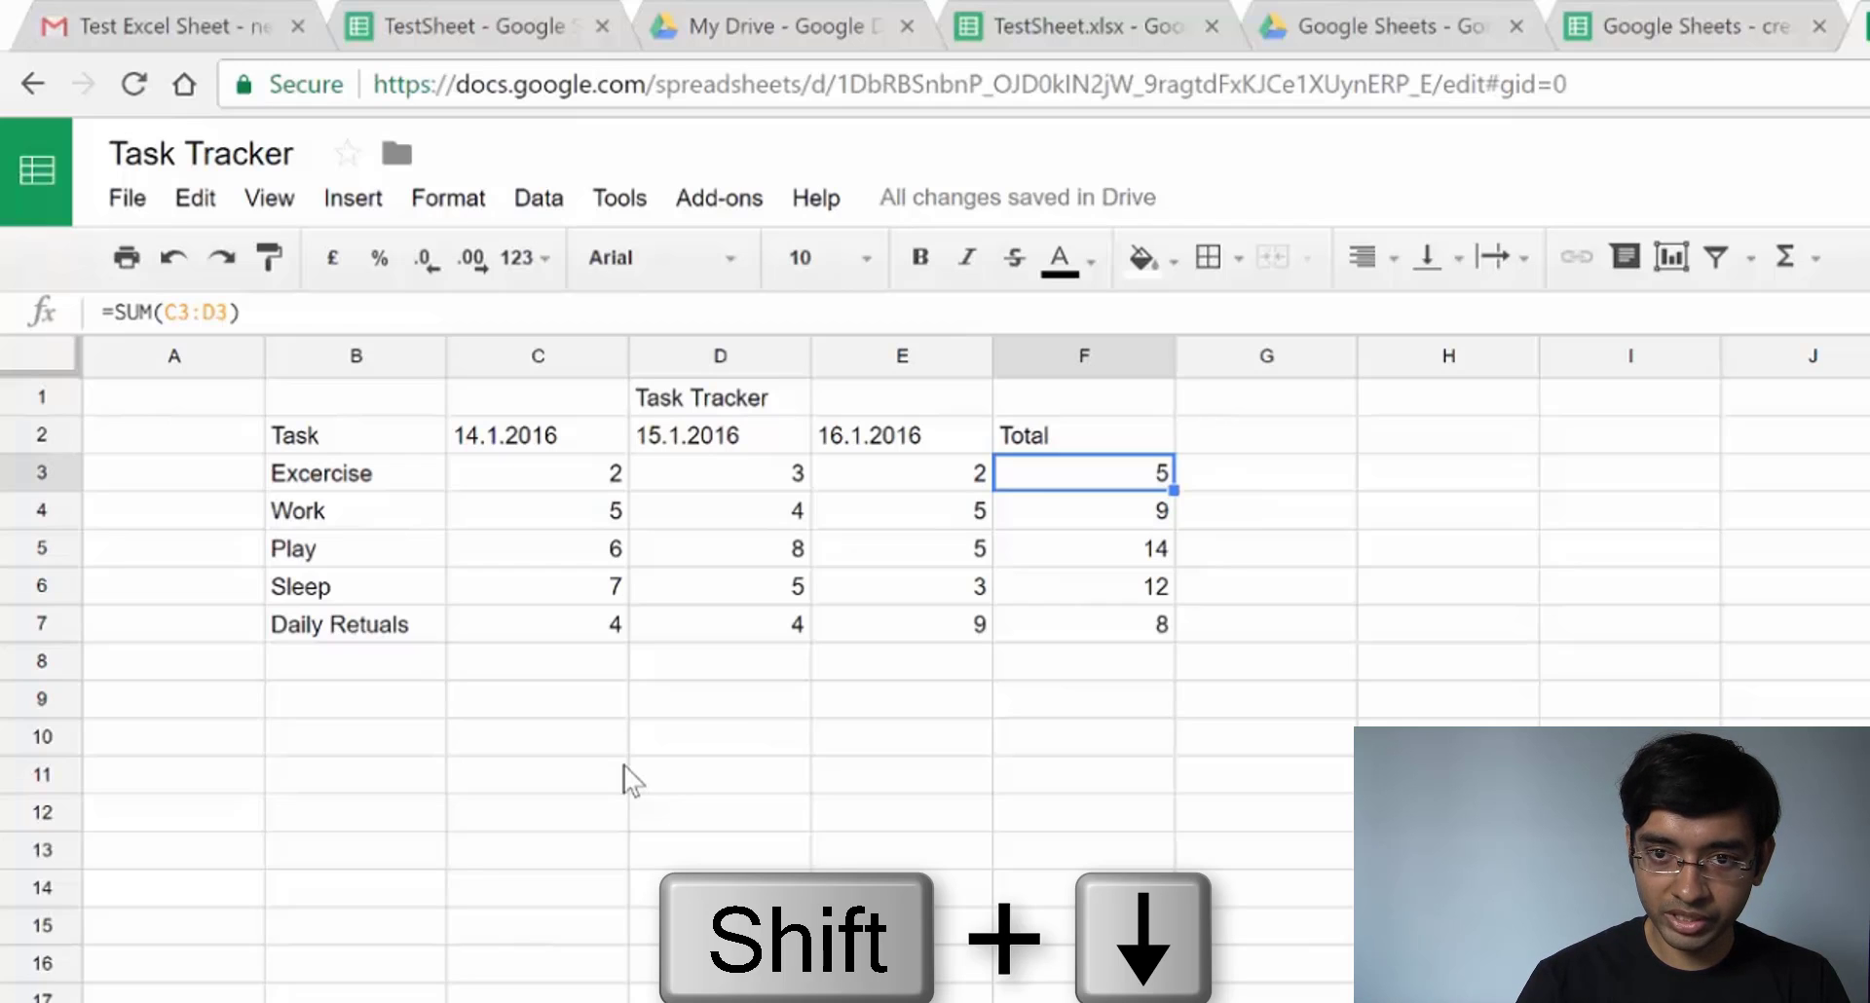
pyautogui.hotkey('shift', 'Down')
pyautogui.hotkey('shift', 'Down')
pyautogui.hotkey('shift', 'Down')
pyautogui.hotkey('shift', 'Down')
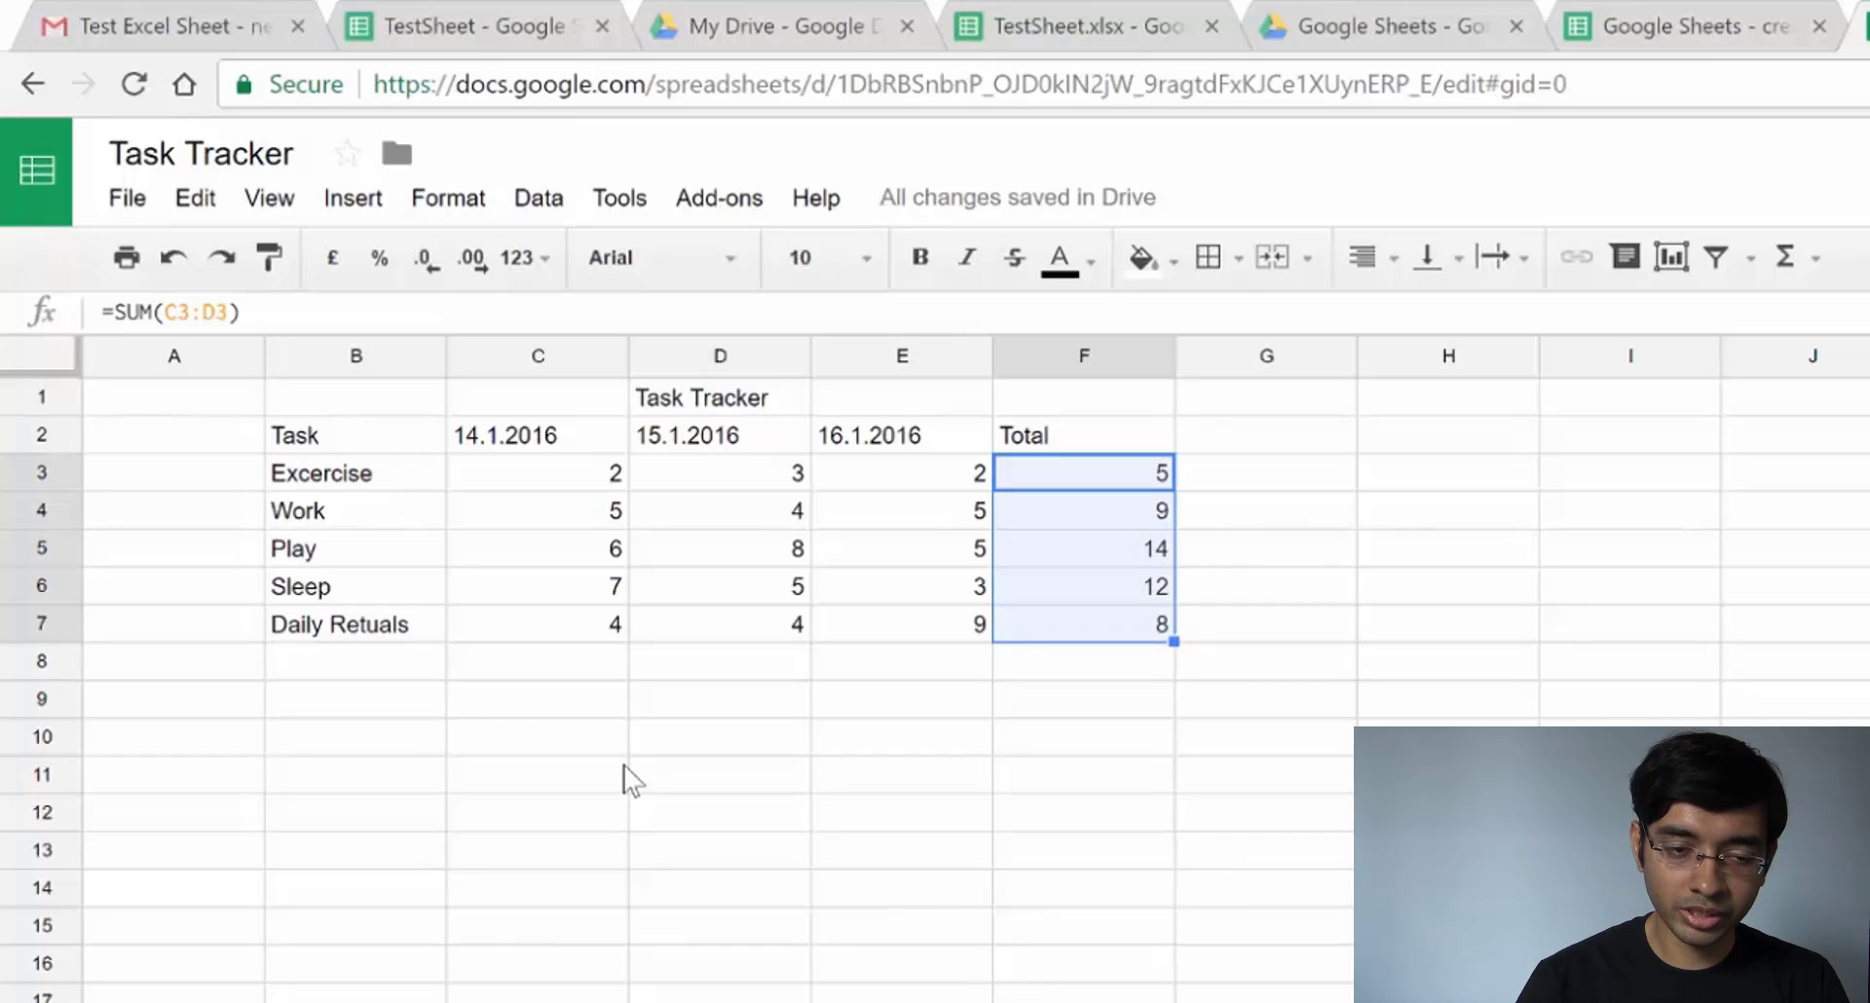
pyautogui.click(921, 258)
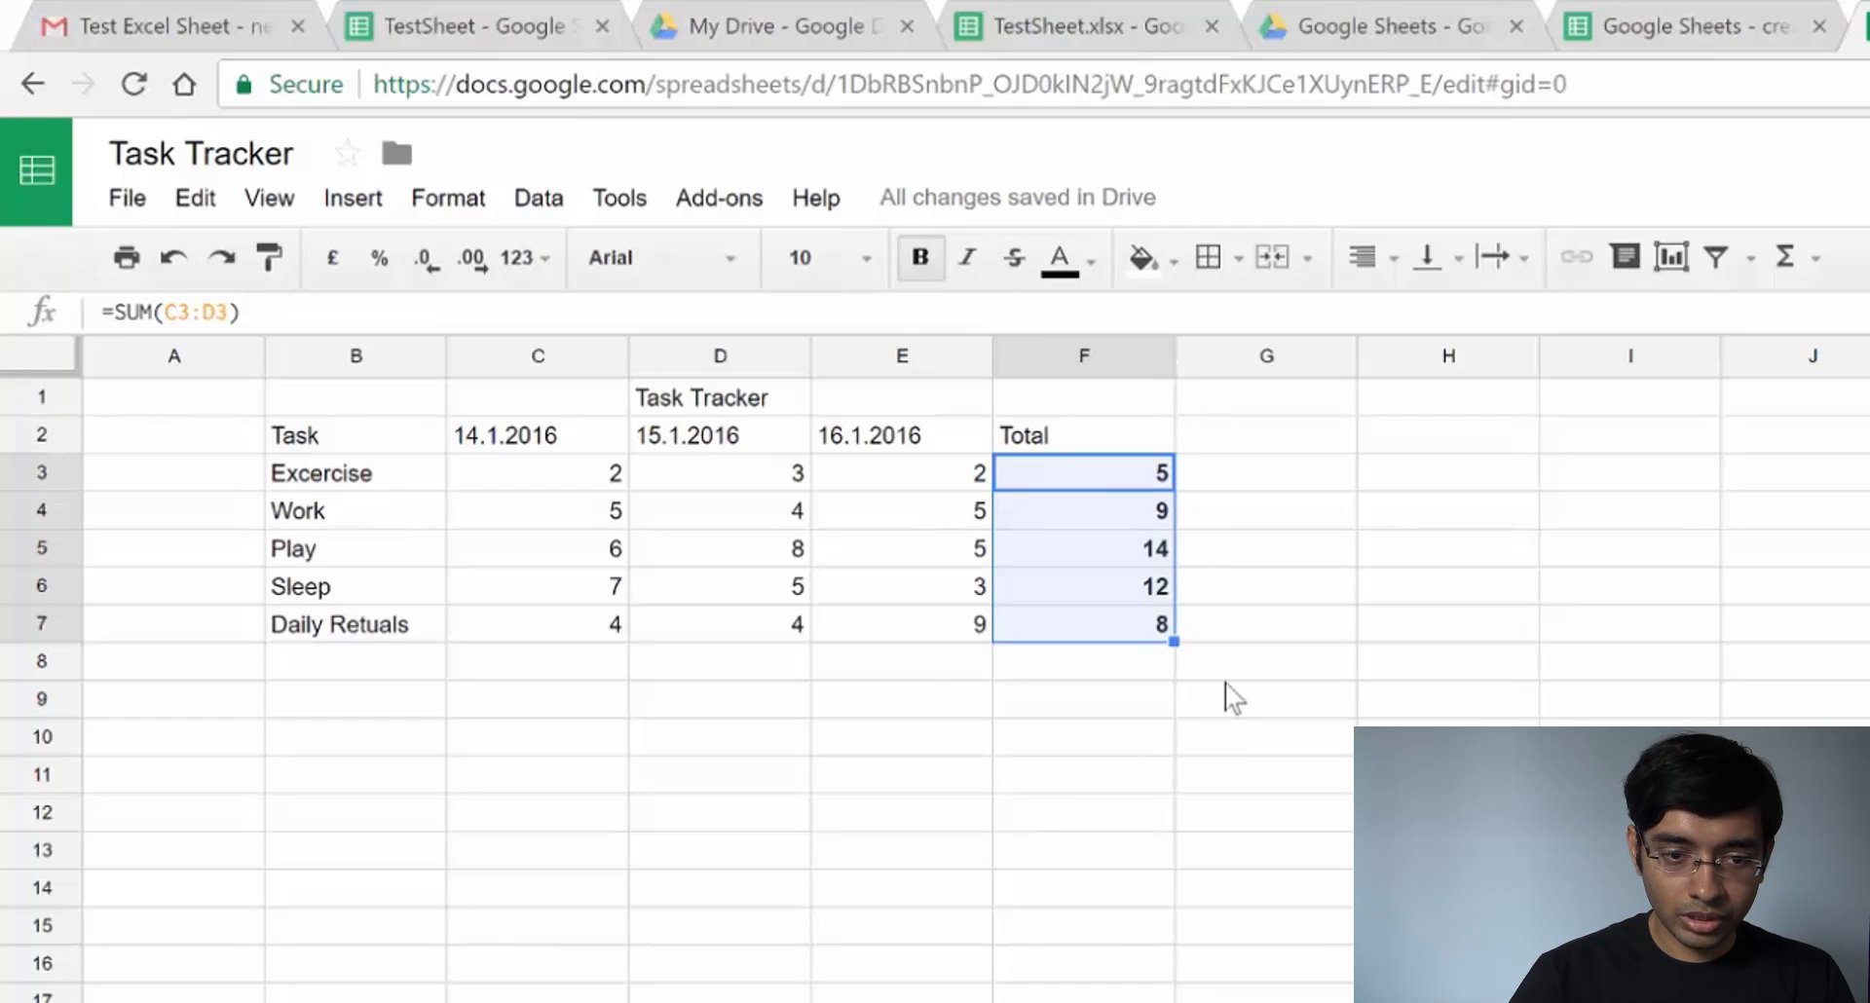
# Set the font size of the Task Tracker title in D1 to 24
pyautogui.click(731, 401)
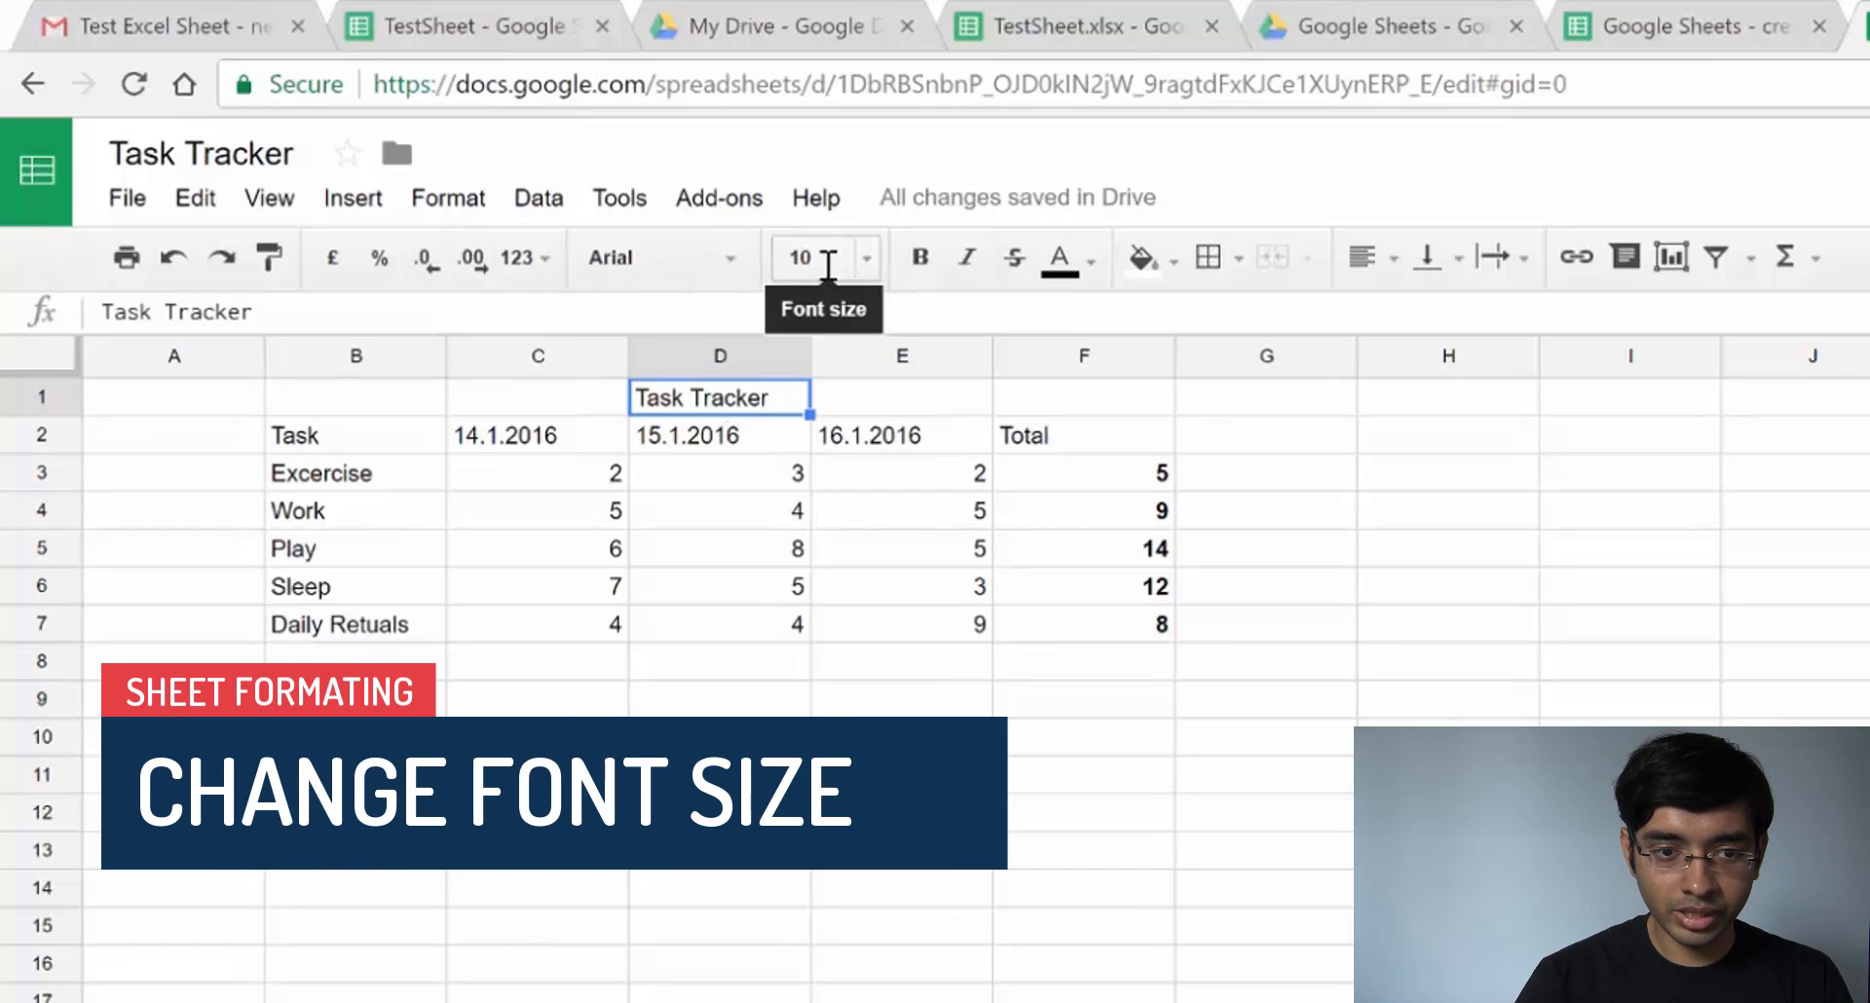
pyautogui.click(876, 259)
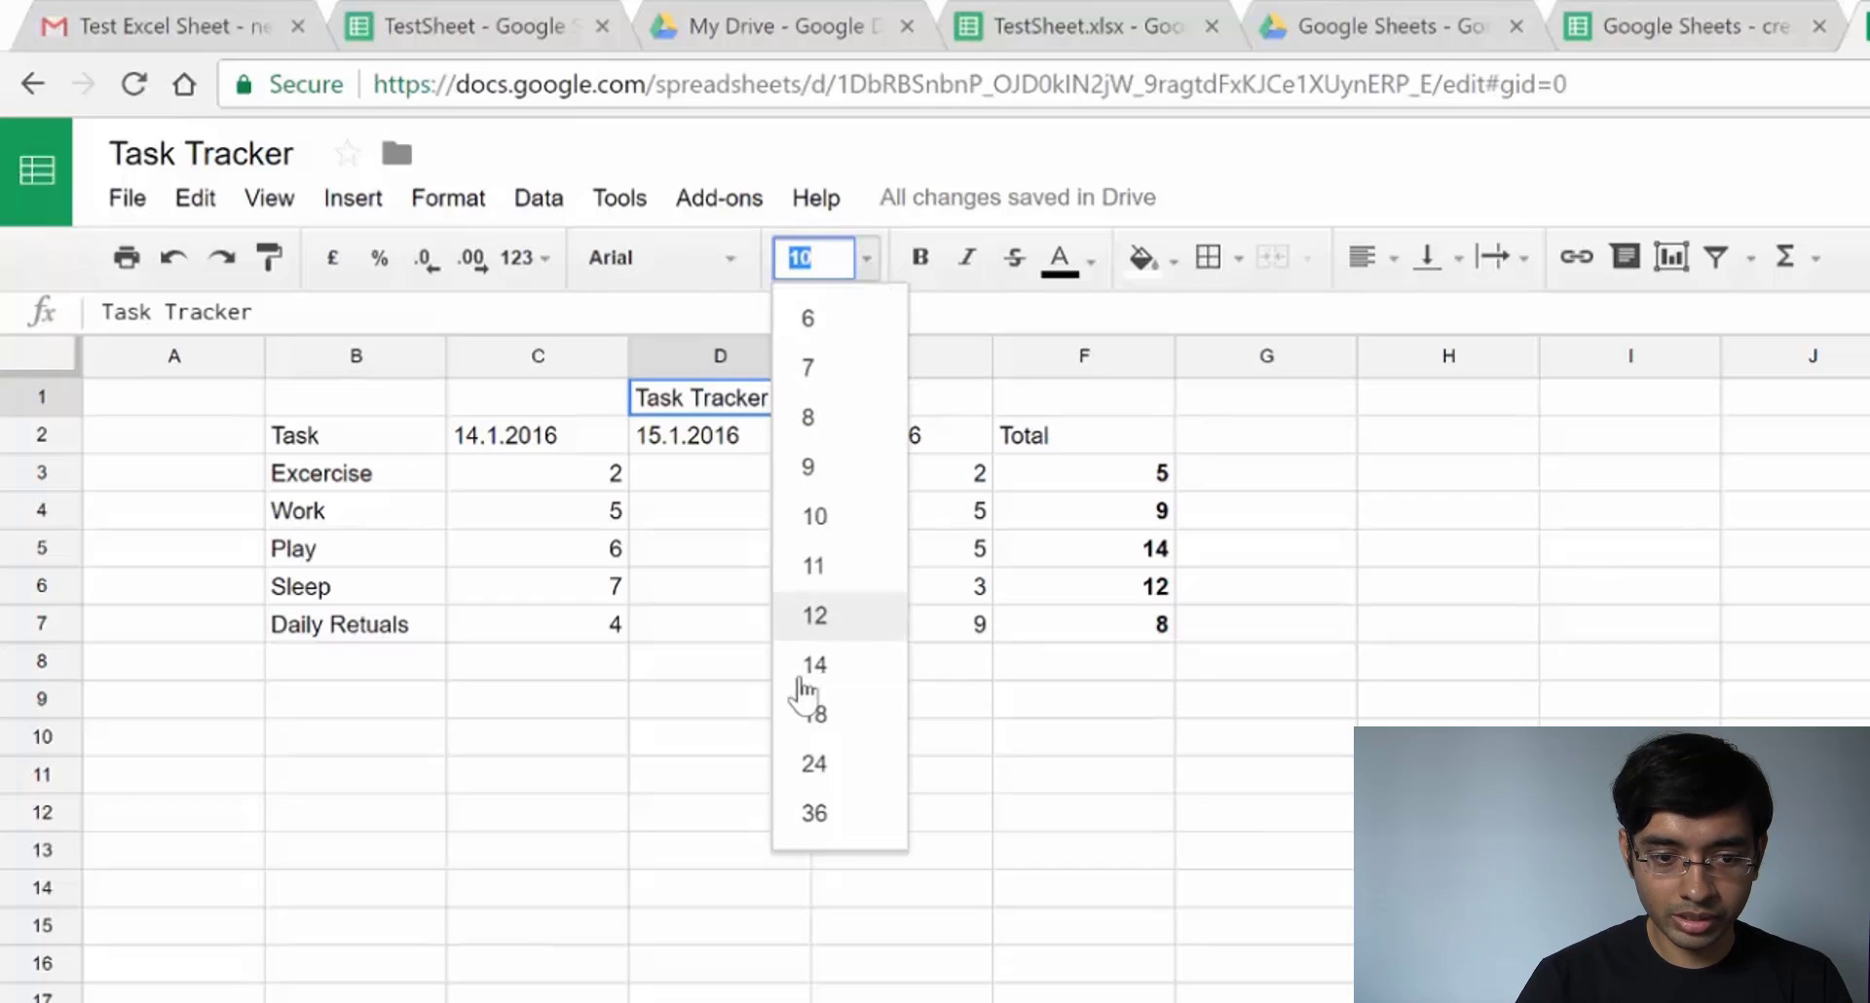
pyautogui.click(818, 764)
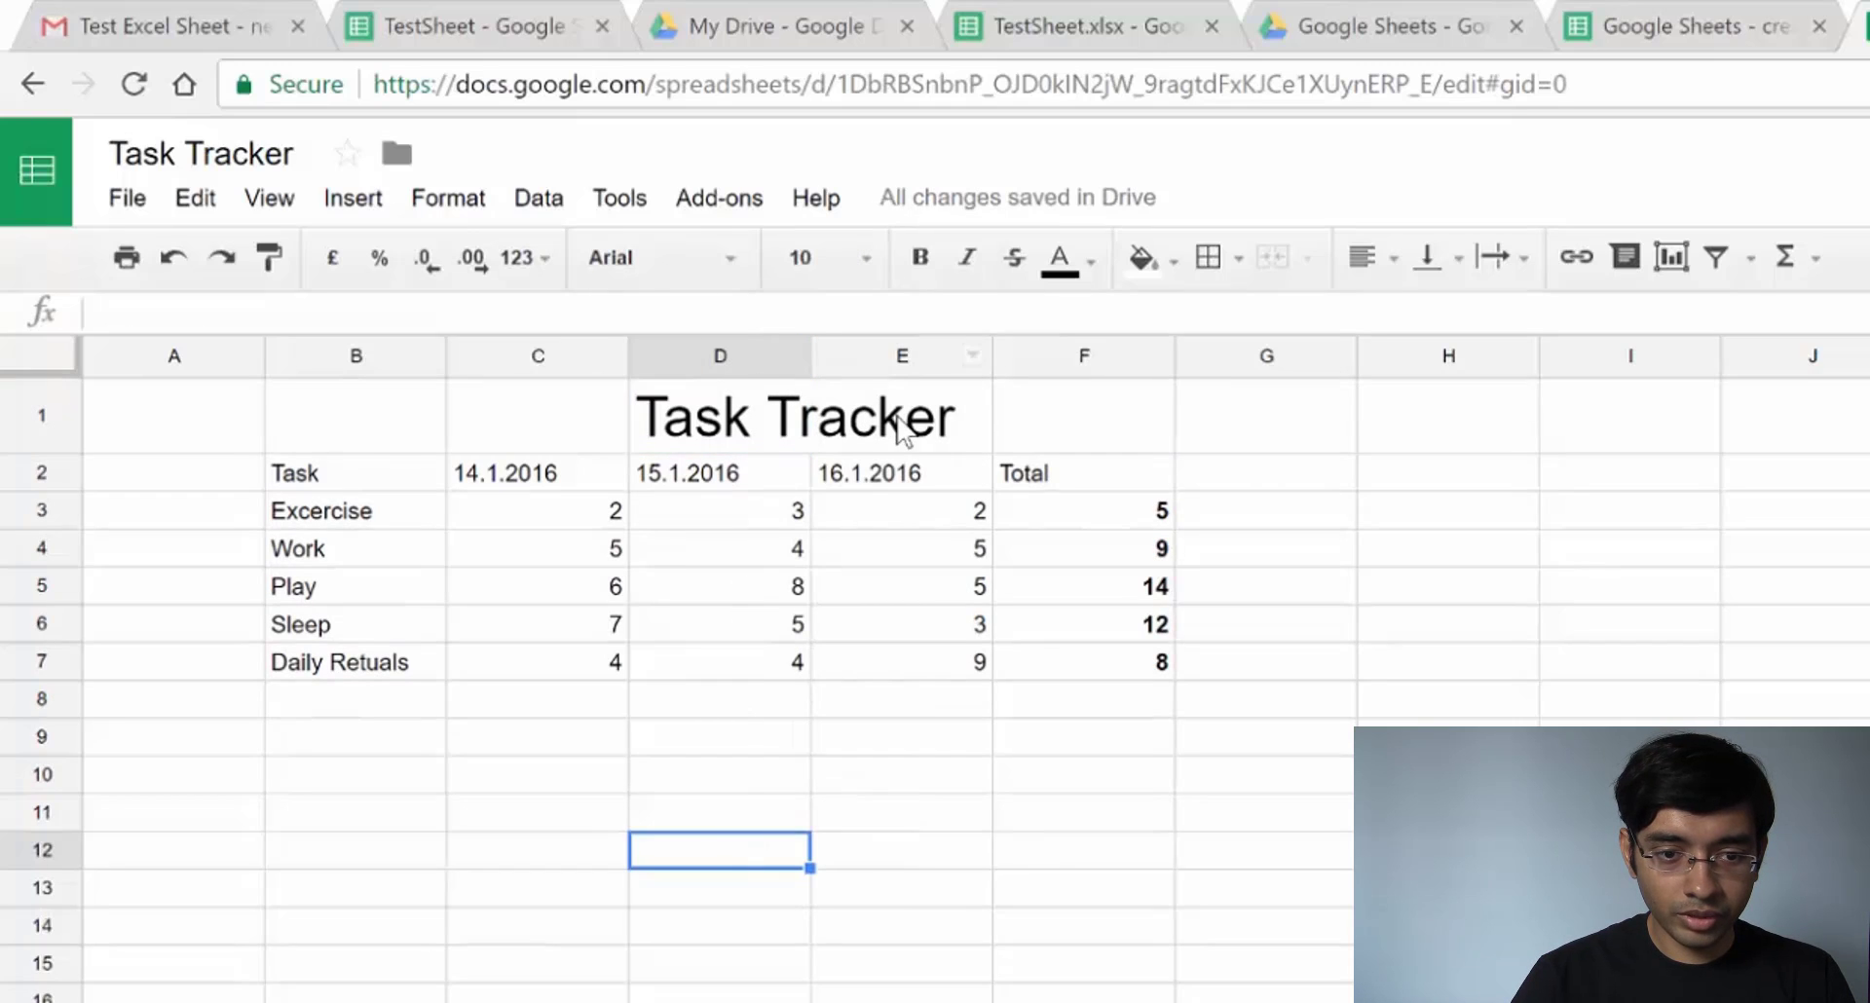
pyautogui.press('Up')
pyautogui.press('Up')
pyautogui.press('Up')
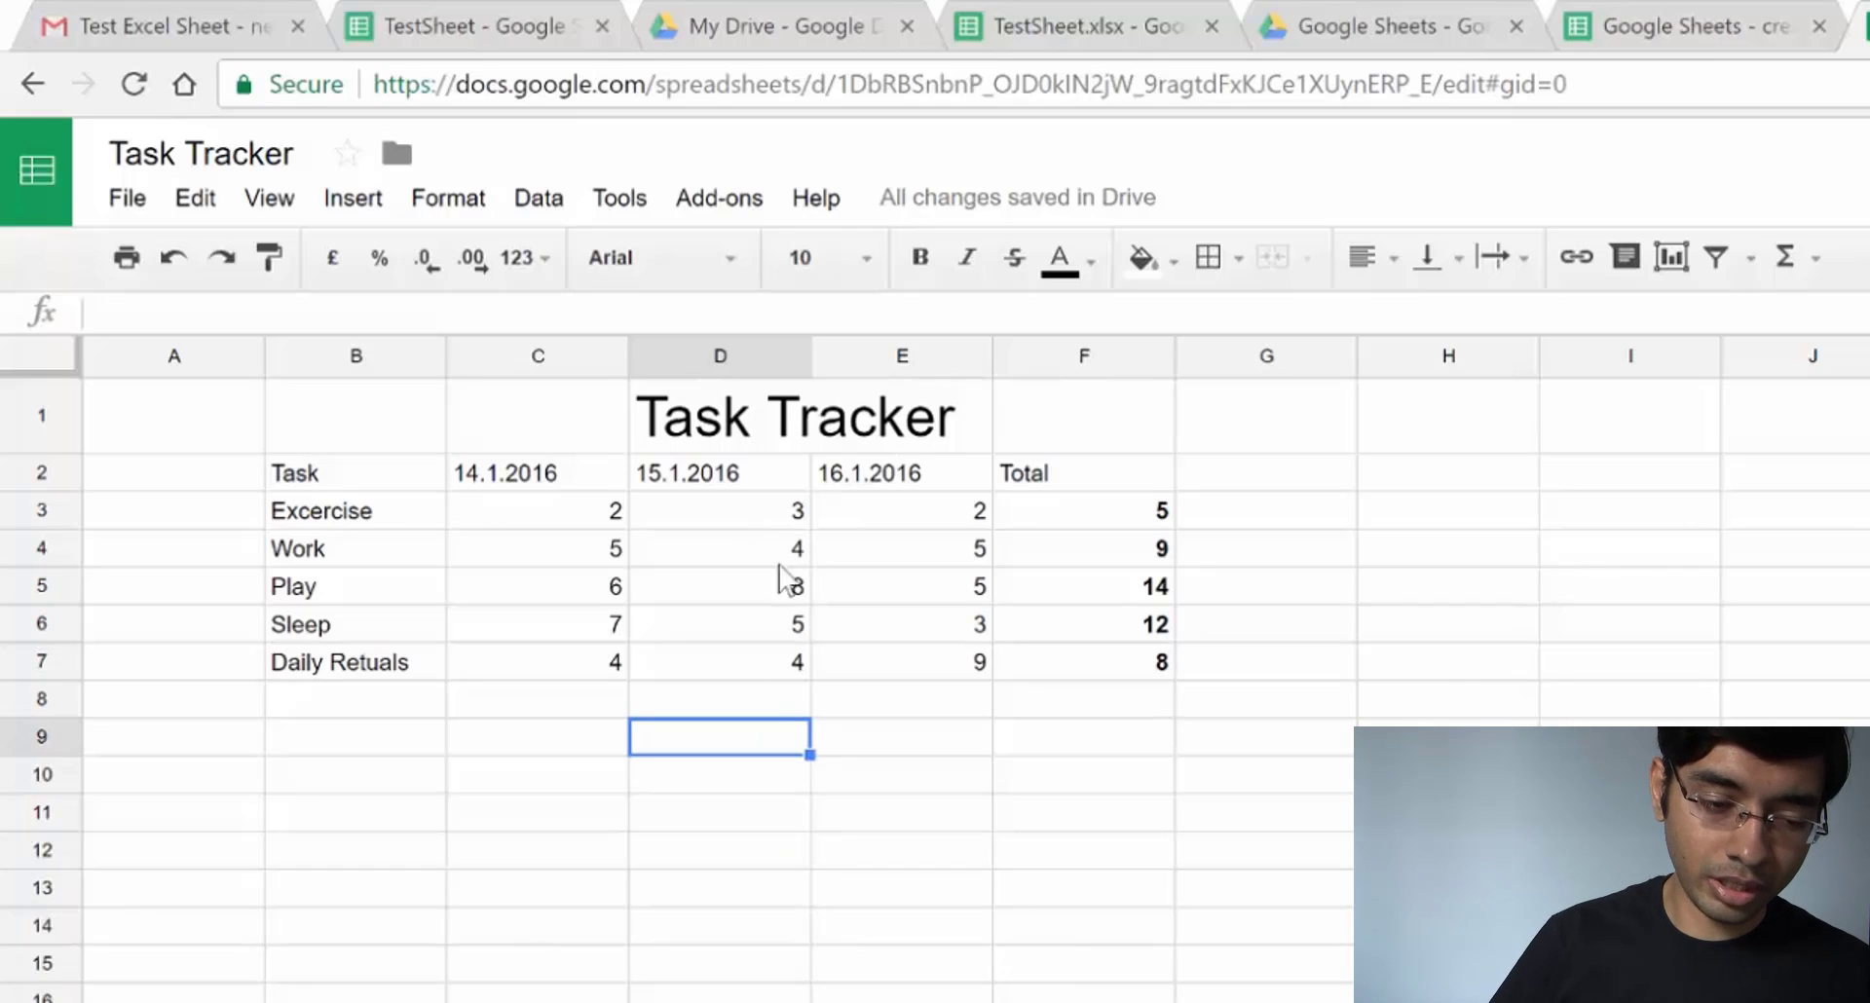
# Auto-fit column E, then all columns of the sheet, to the width of their contents
pyautogui.doubleClick(988, 359)
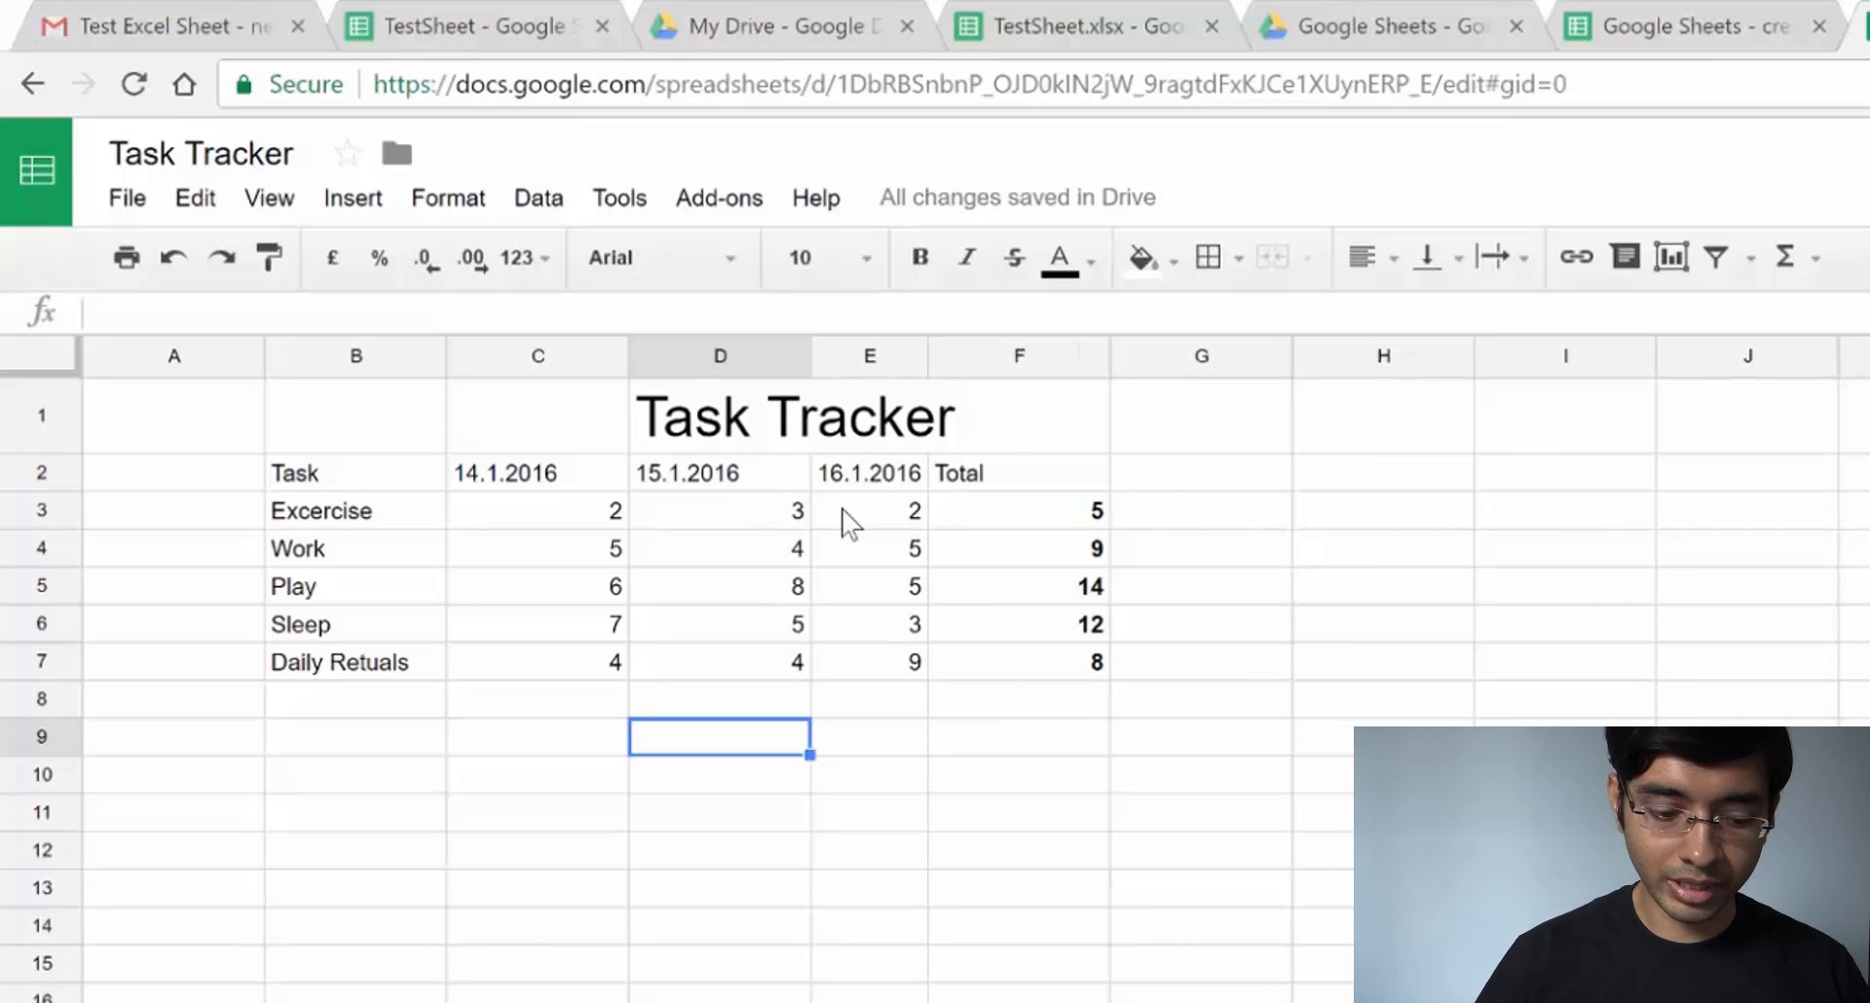
pyautogui.hotkey('ctrl', 'a')
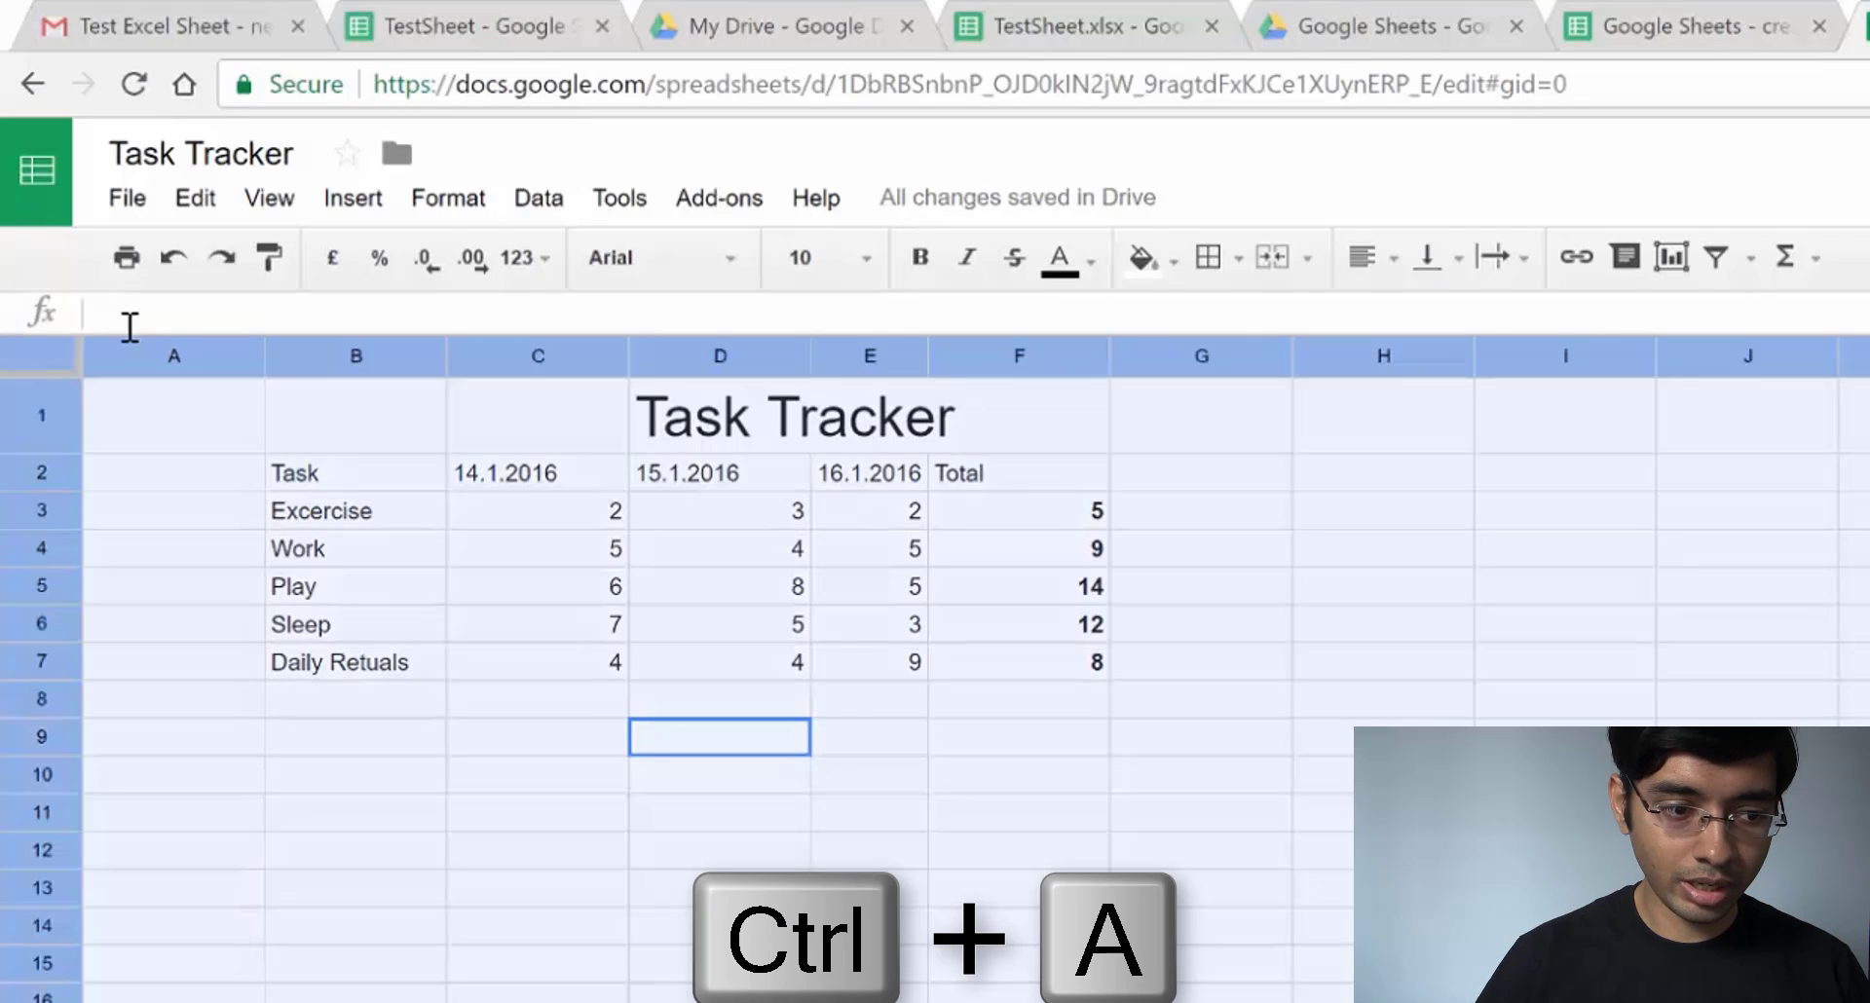
pyautogui.doubleClick(260, 357)
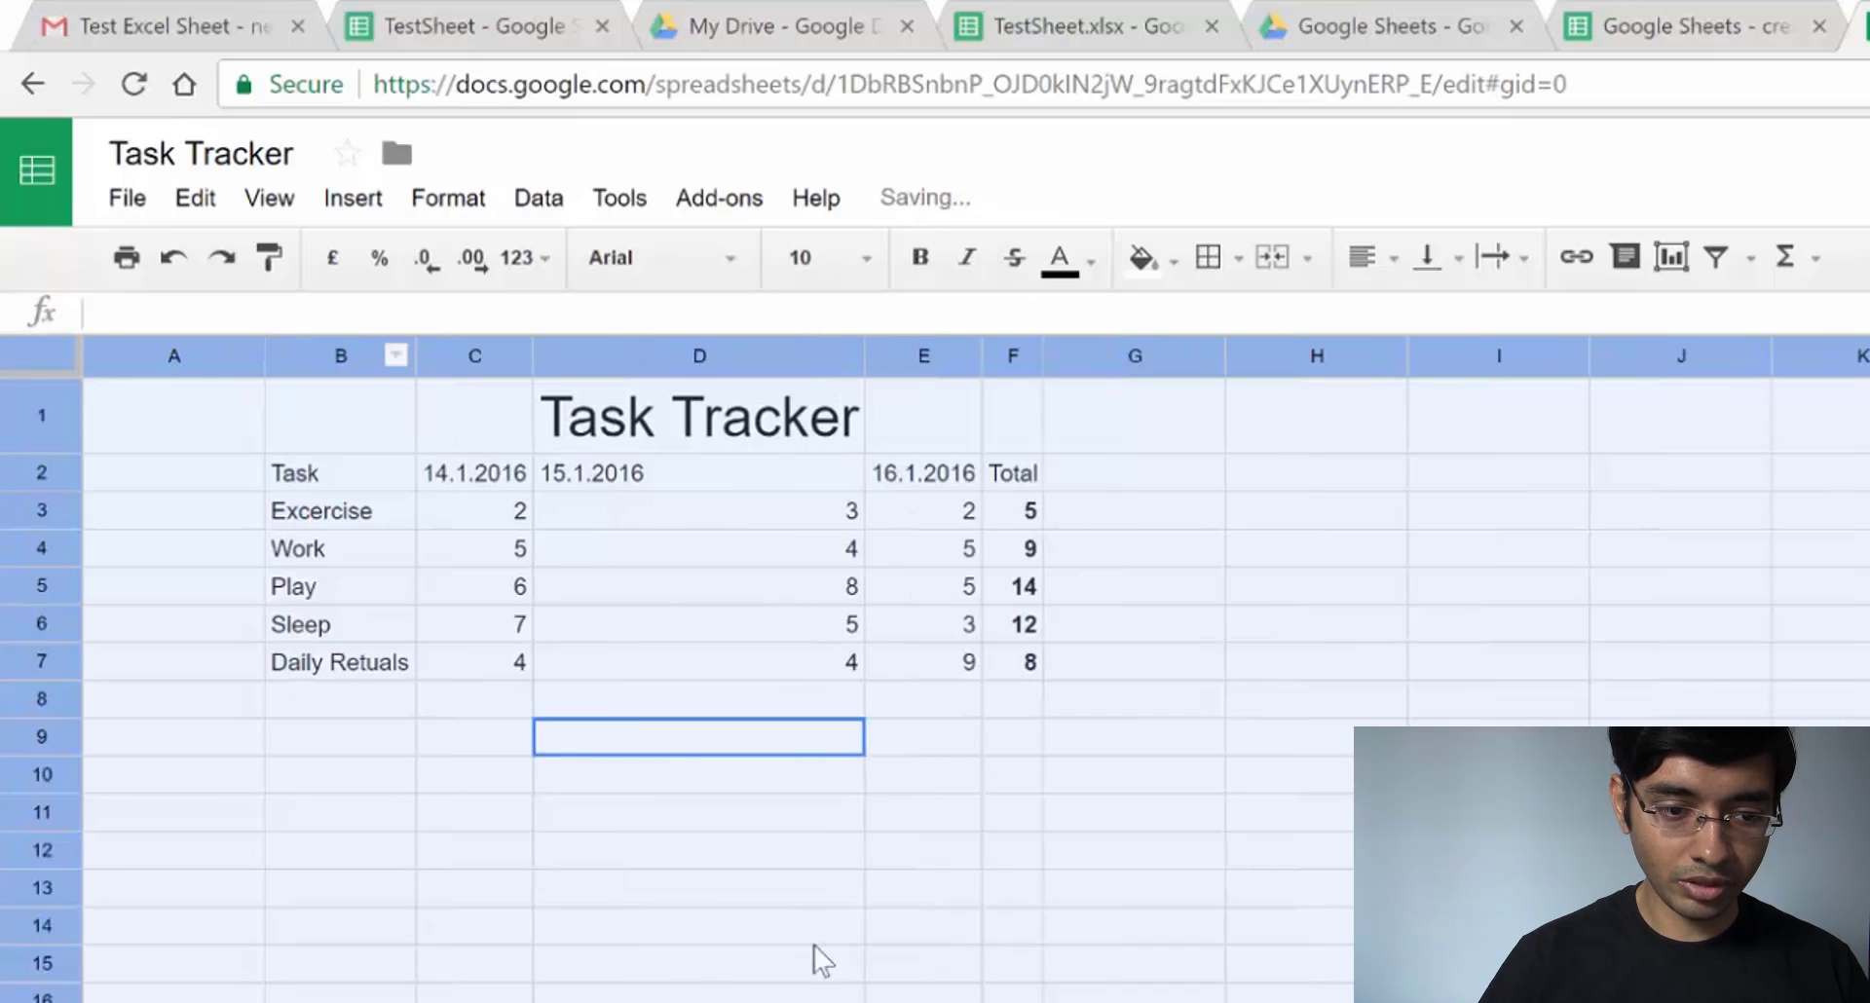
pyautogui.click(702, 825)
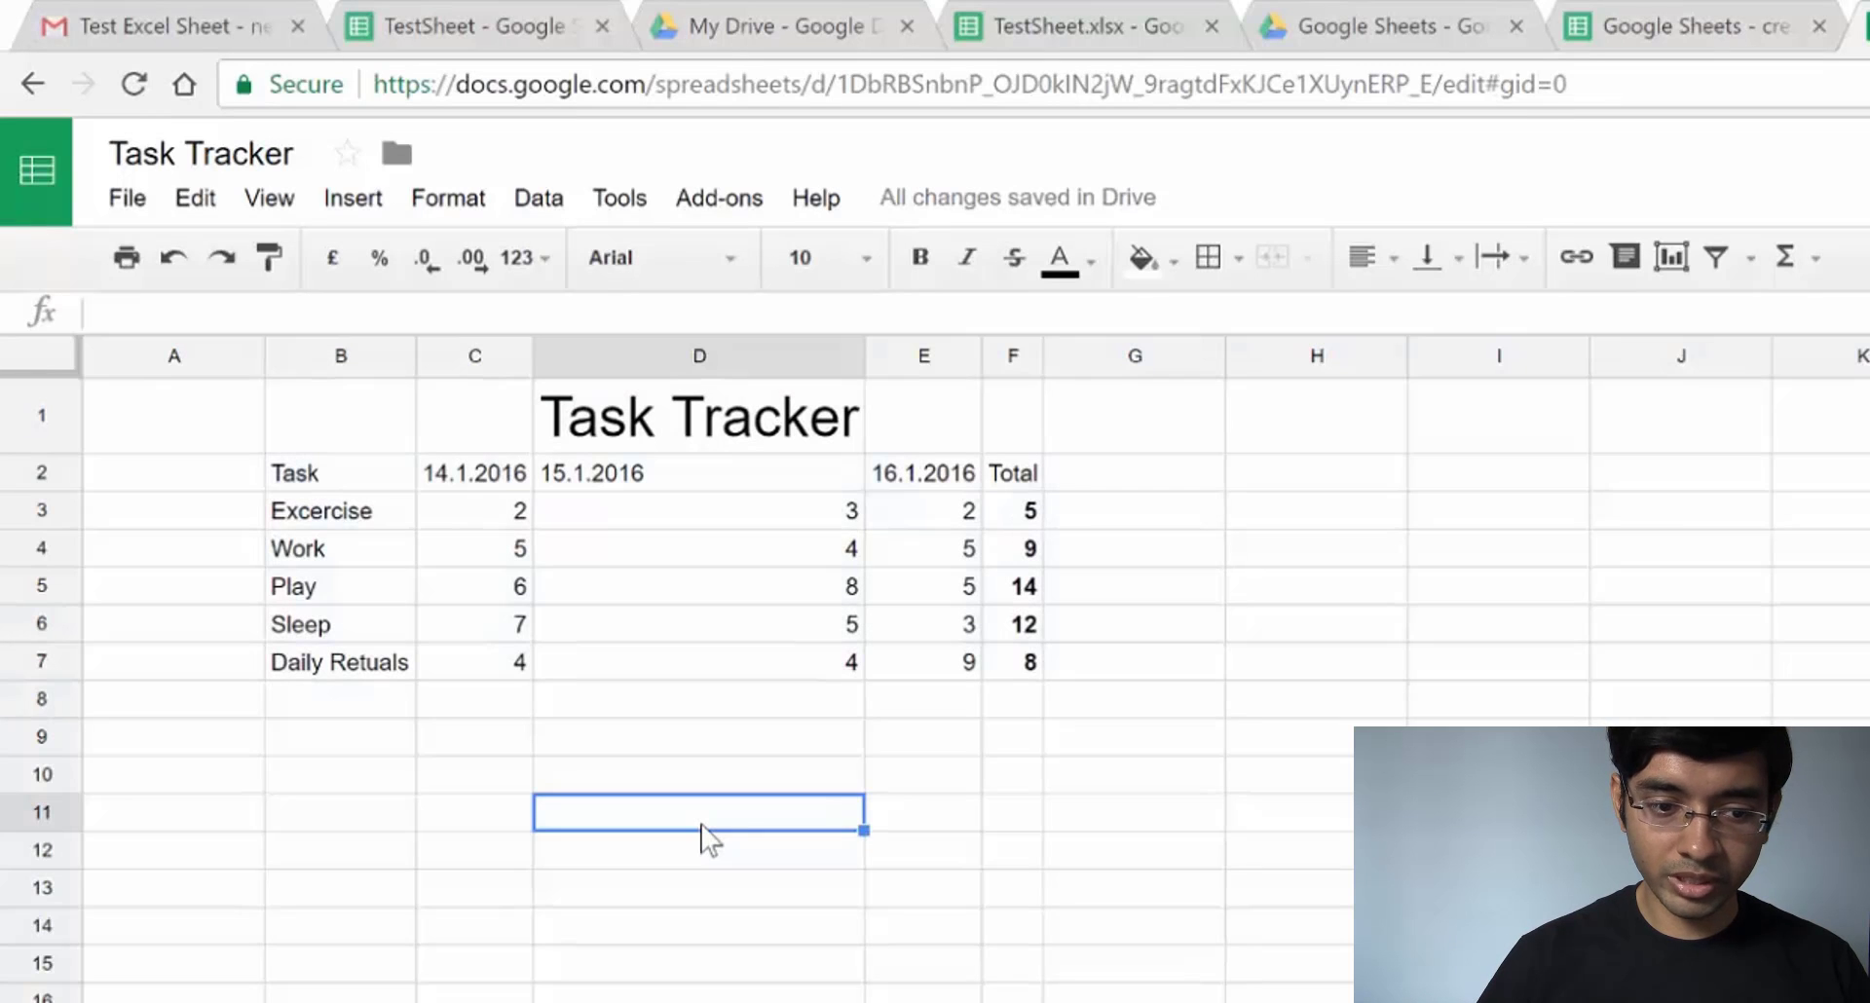
# Merge the title cell D1 with E1 and F1, and narrow column D to fit its date
pyautogui.click(756, 426)
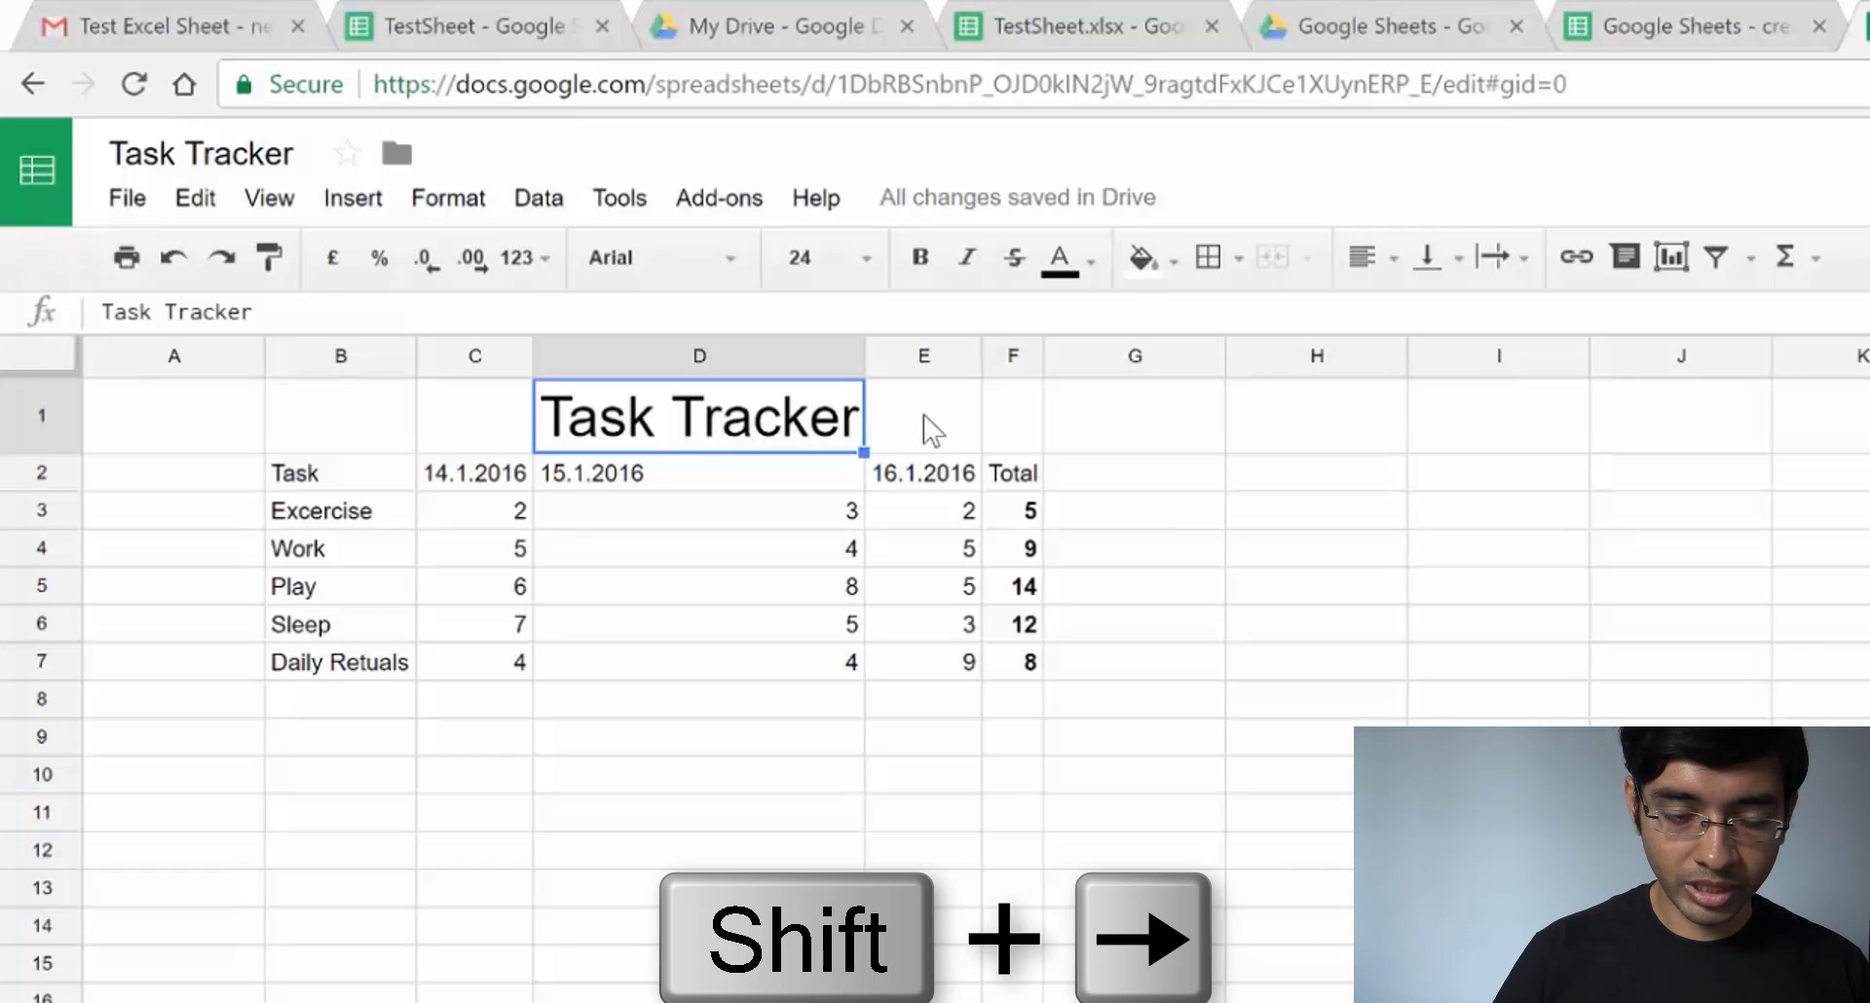
pyautogui.hotkey('shift', 'Right')
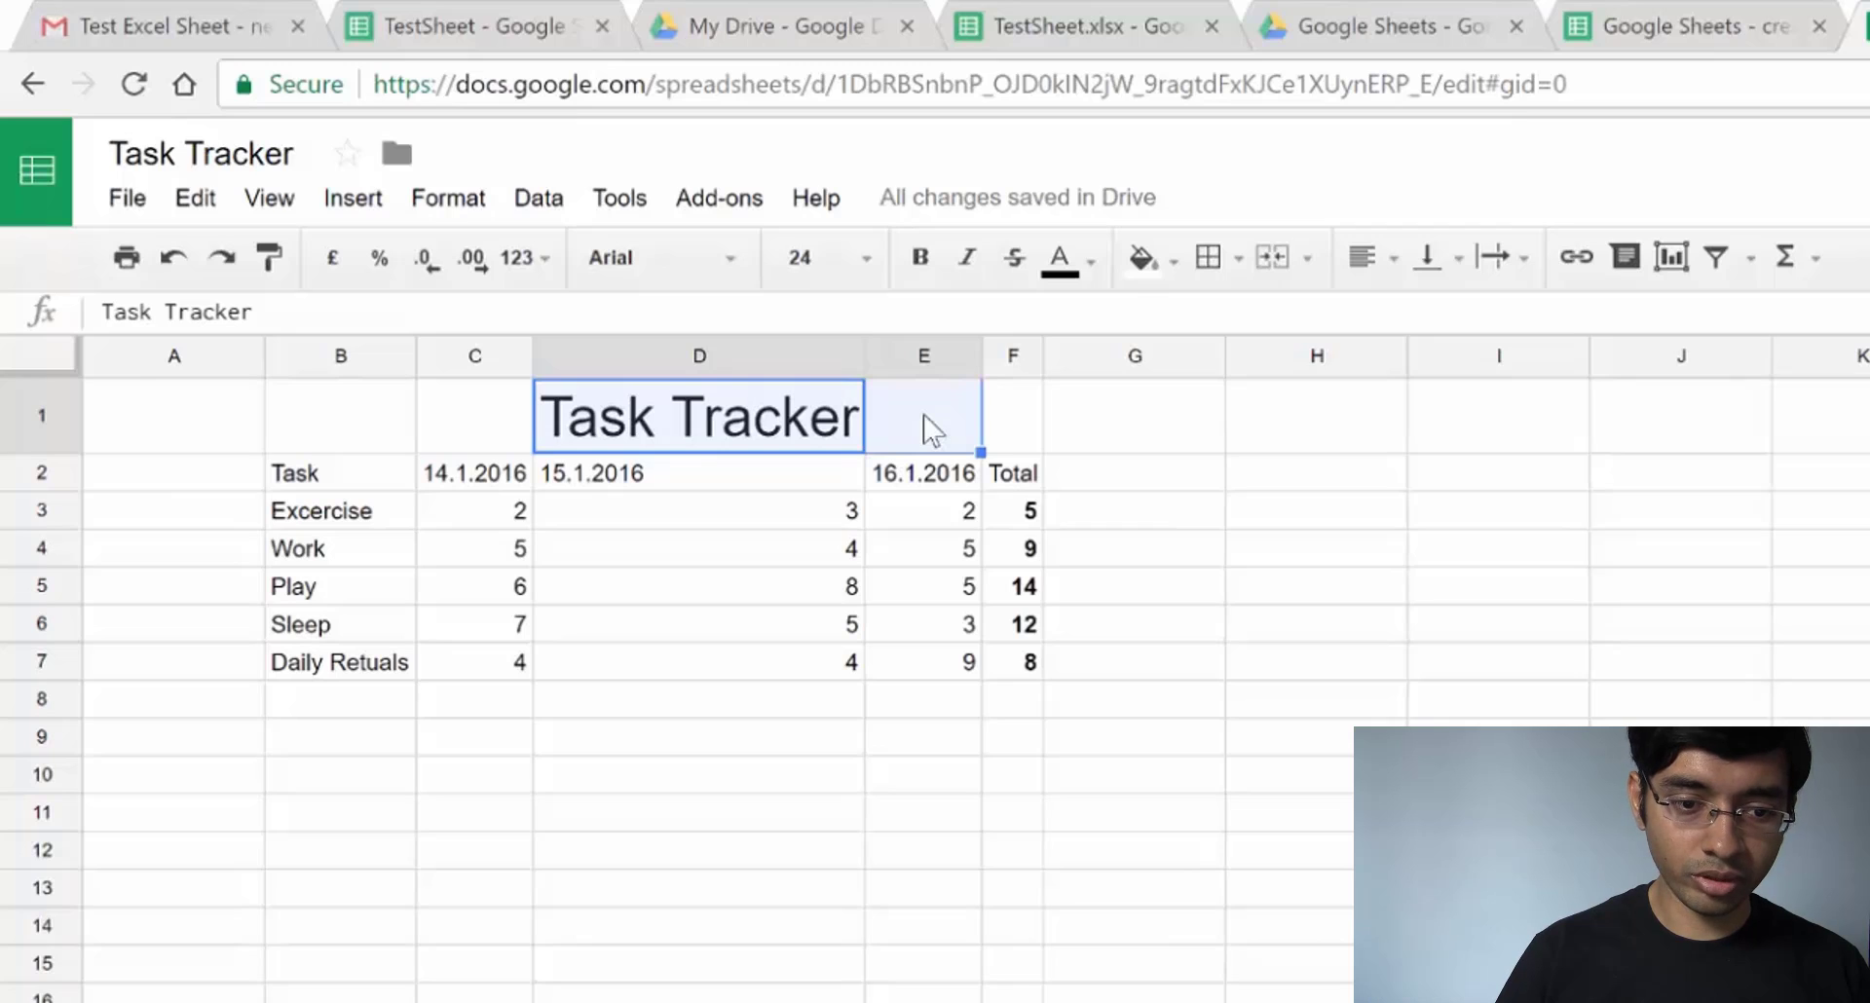
pyautogui.hotkey('shift', 'Right')
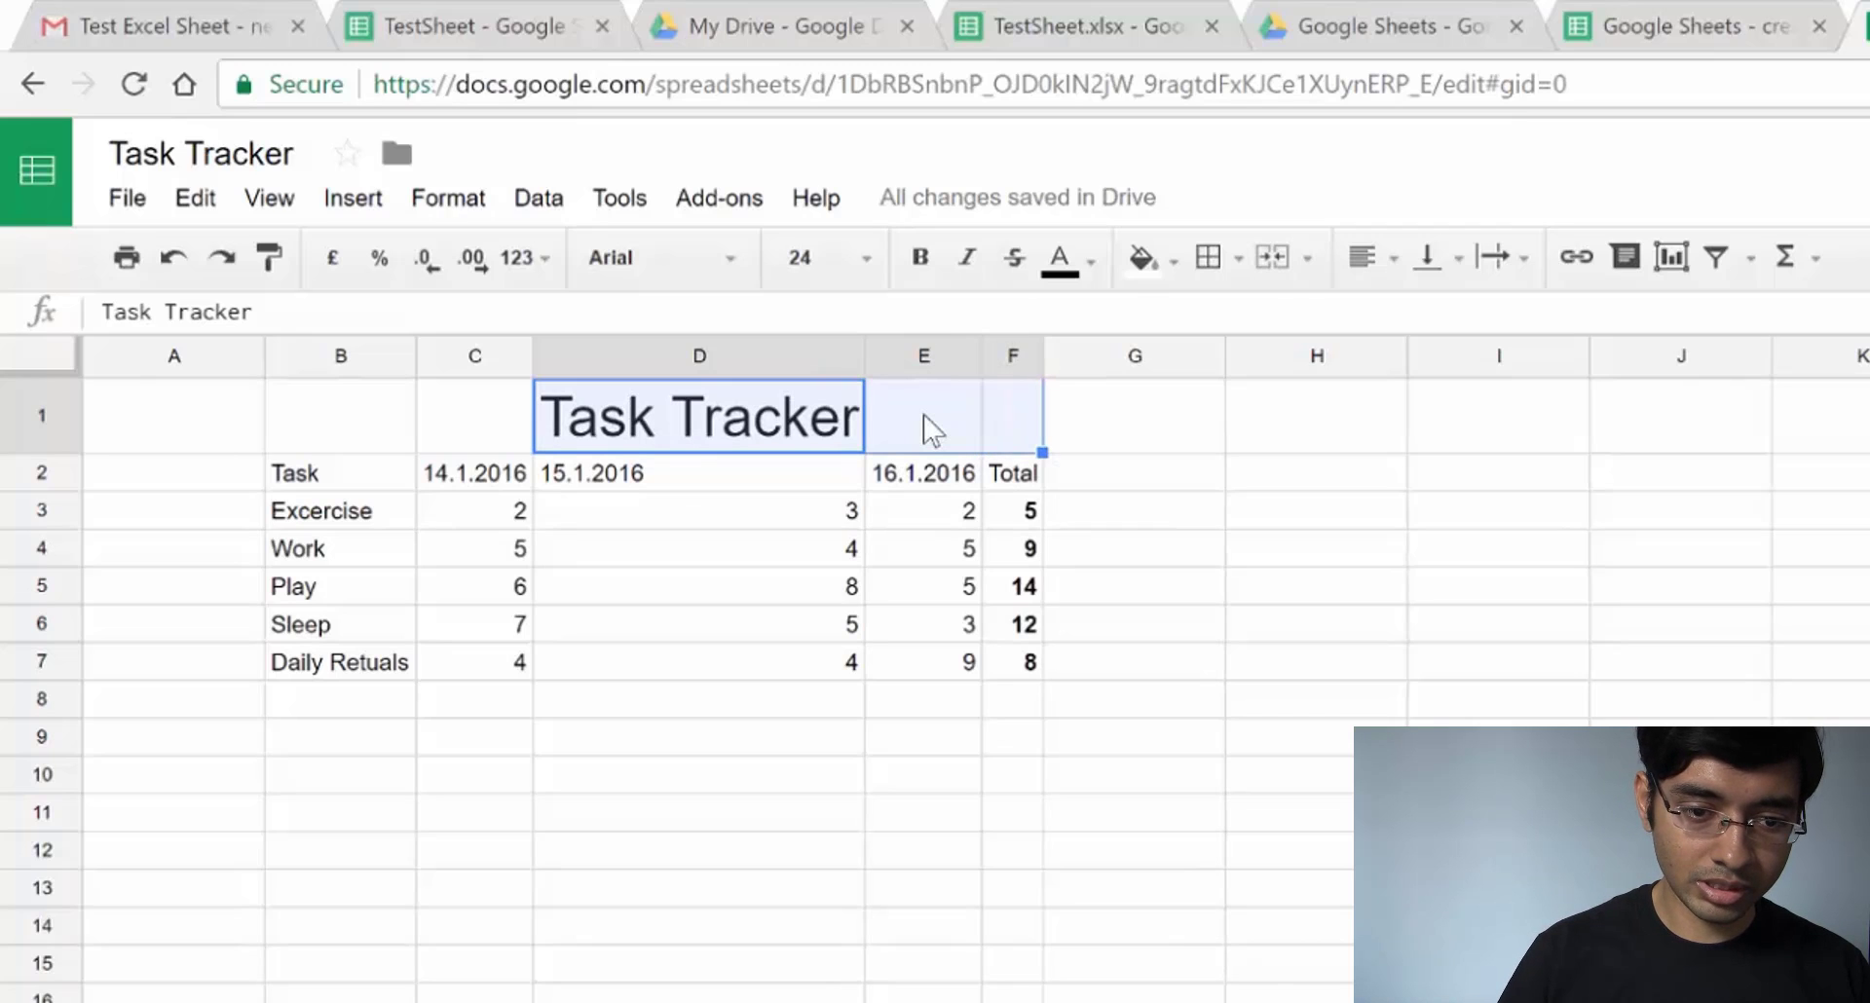
pyautogui.click(1271, 259)
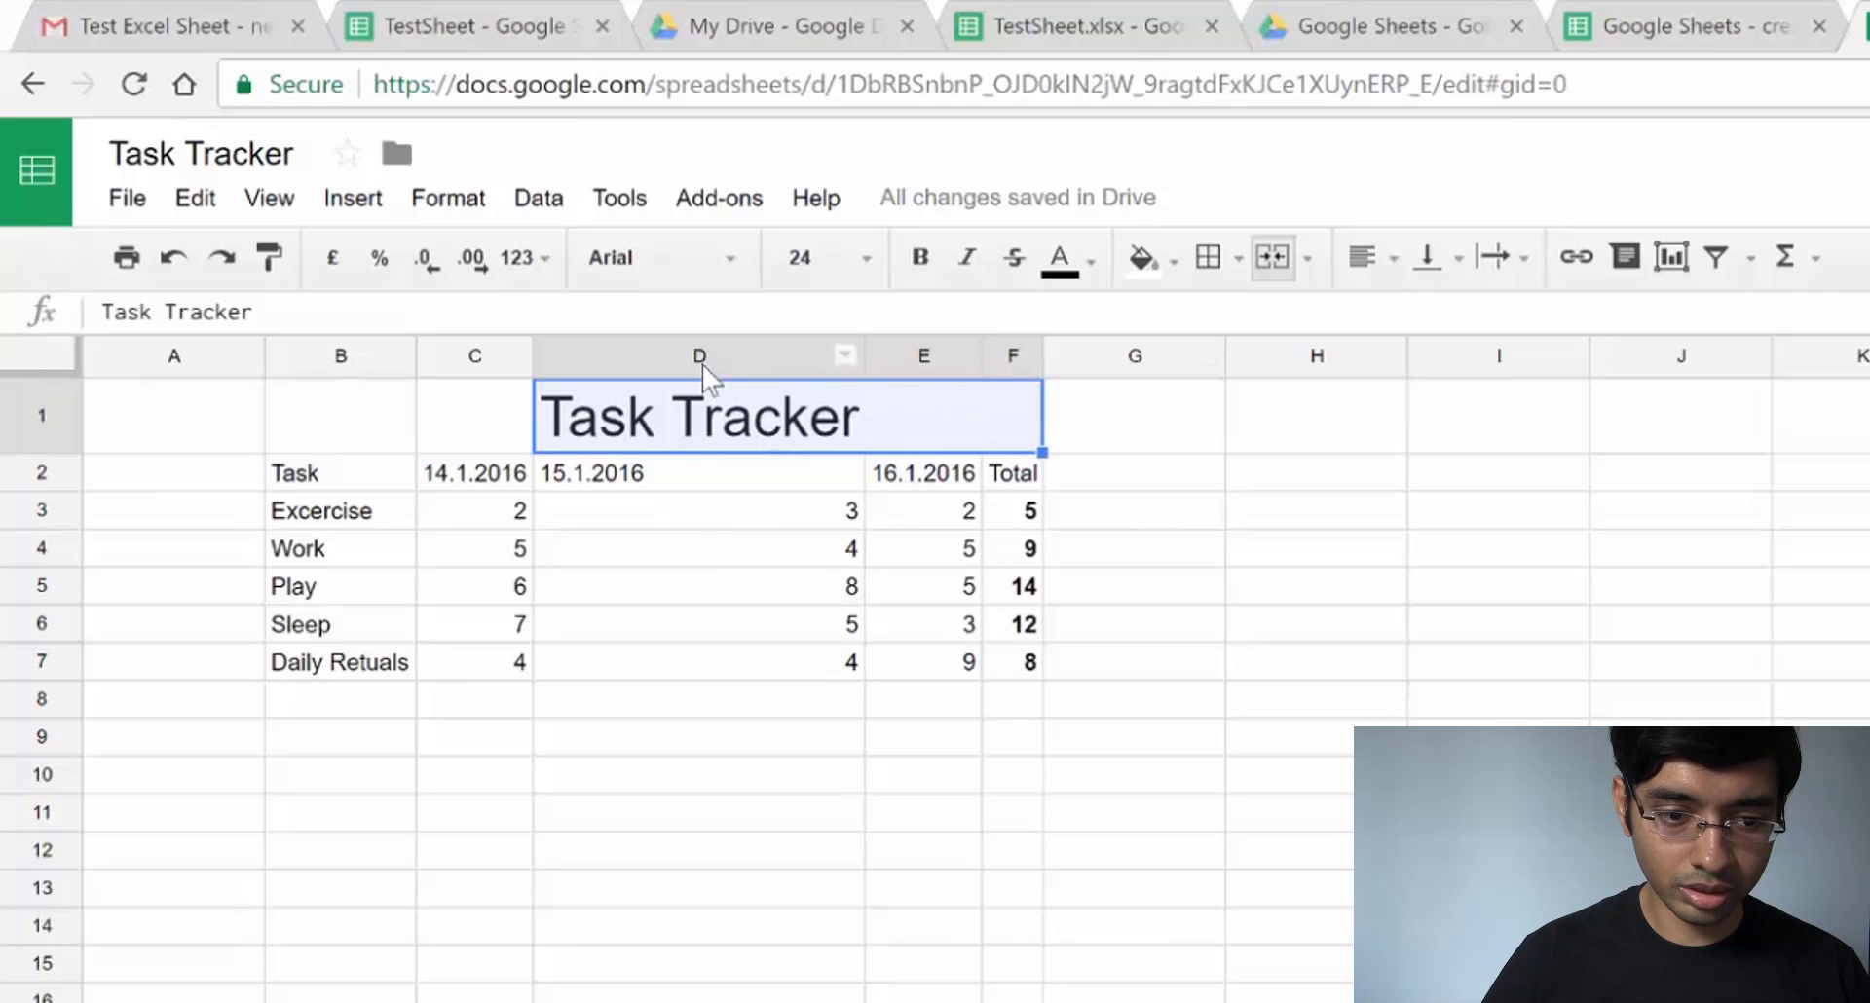
pyautogui.moveTo(862, 361); pyautogui.dragTo(864, 361)
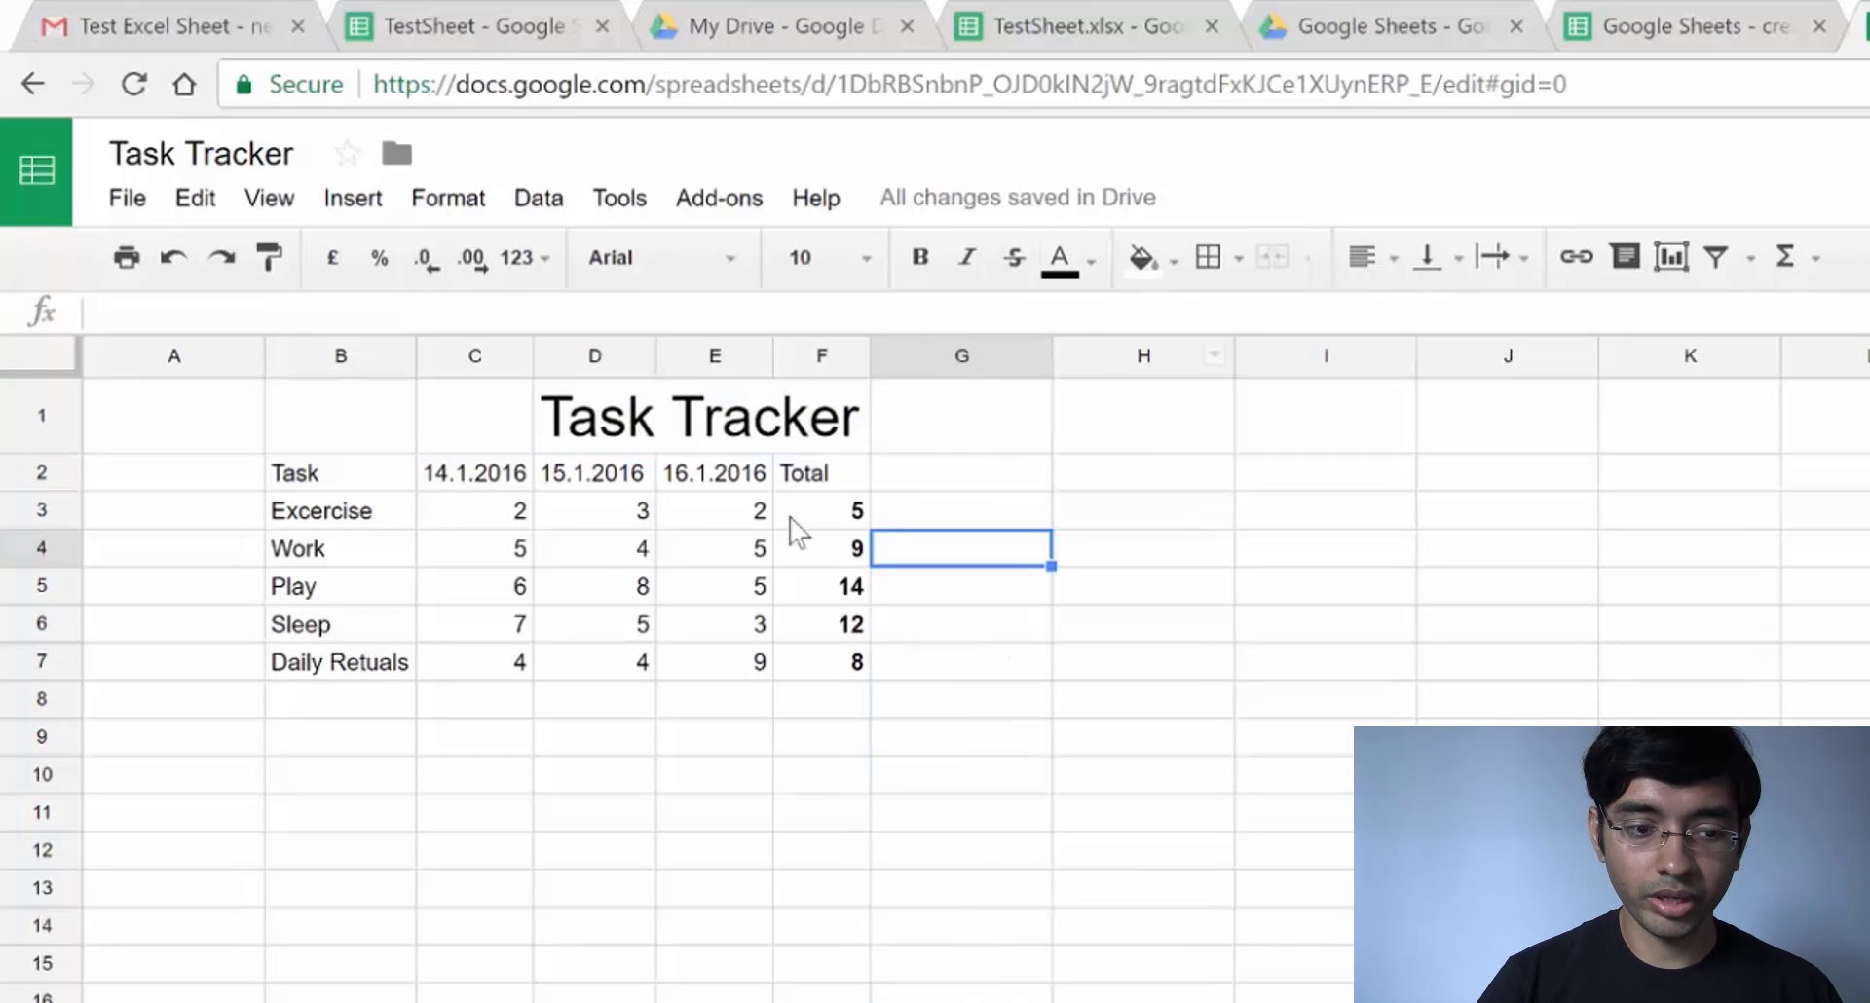
# Make the header row B2:F2, from Task to Total, bold
pyautogui.click(313, 479)
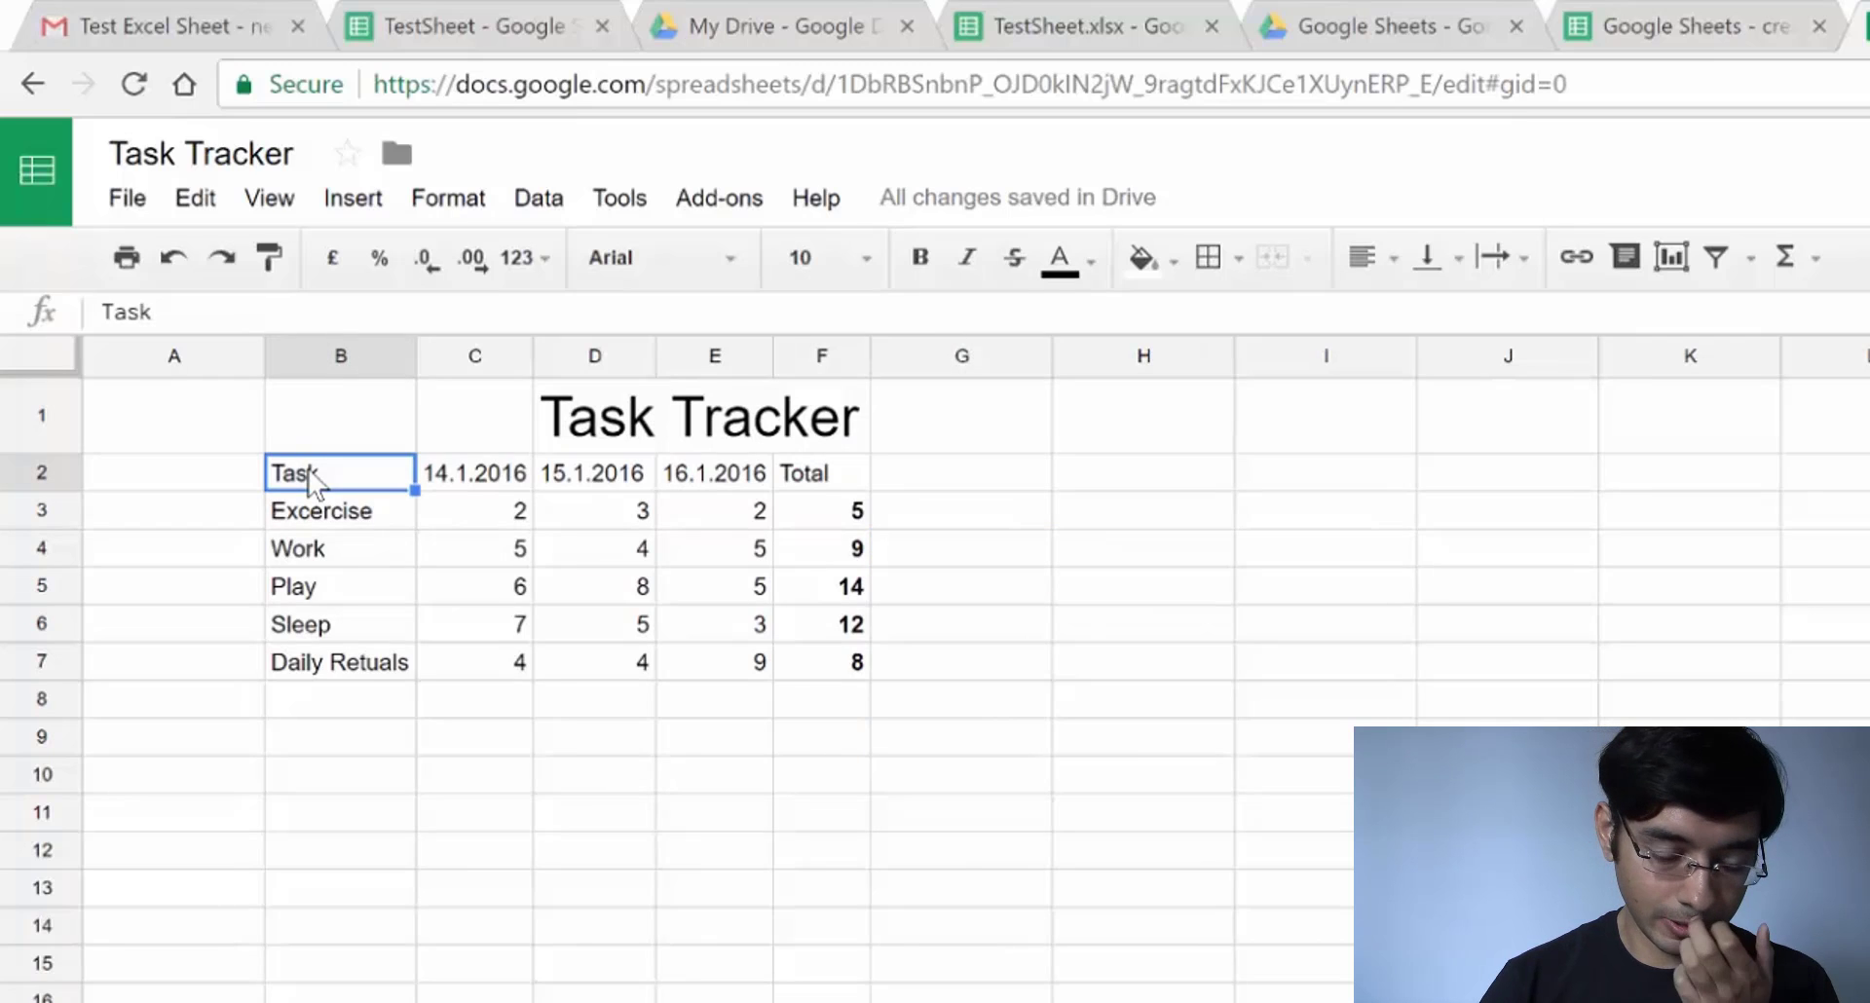
pyautogui.hotkey('shift', 'Right')
pyautogui.hotkey('shift', 'Right')
pyautogui.hotkey('shift', 'Right')
pyautogui.hotkey('shift', 'Right')
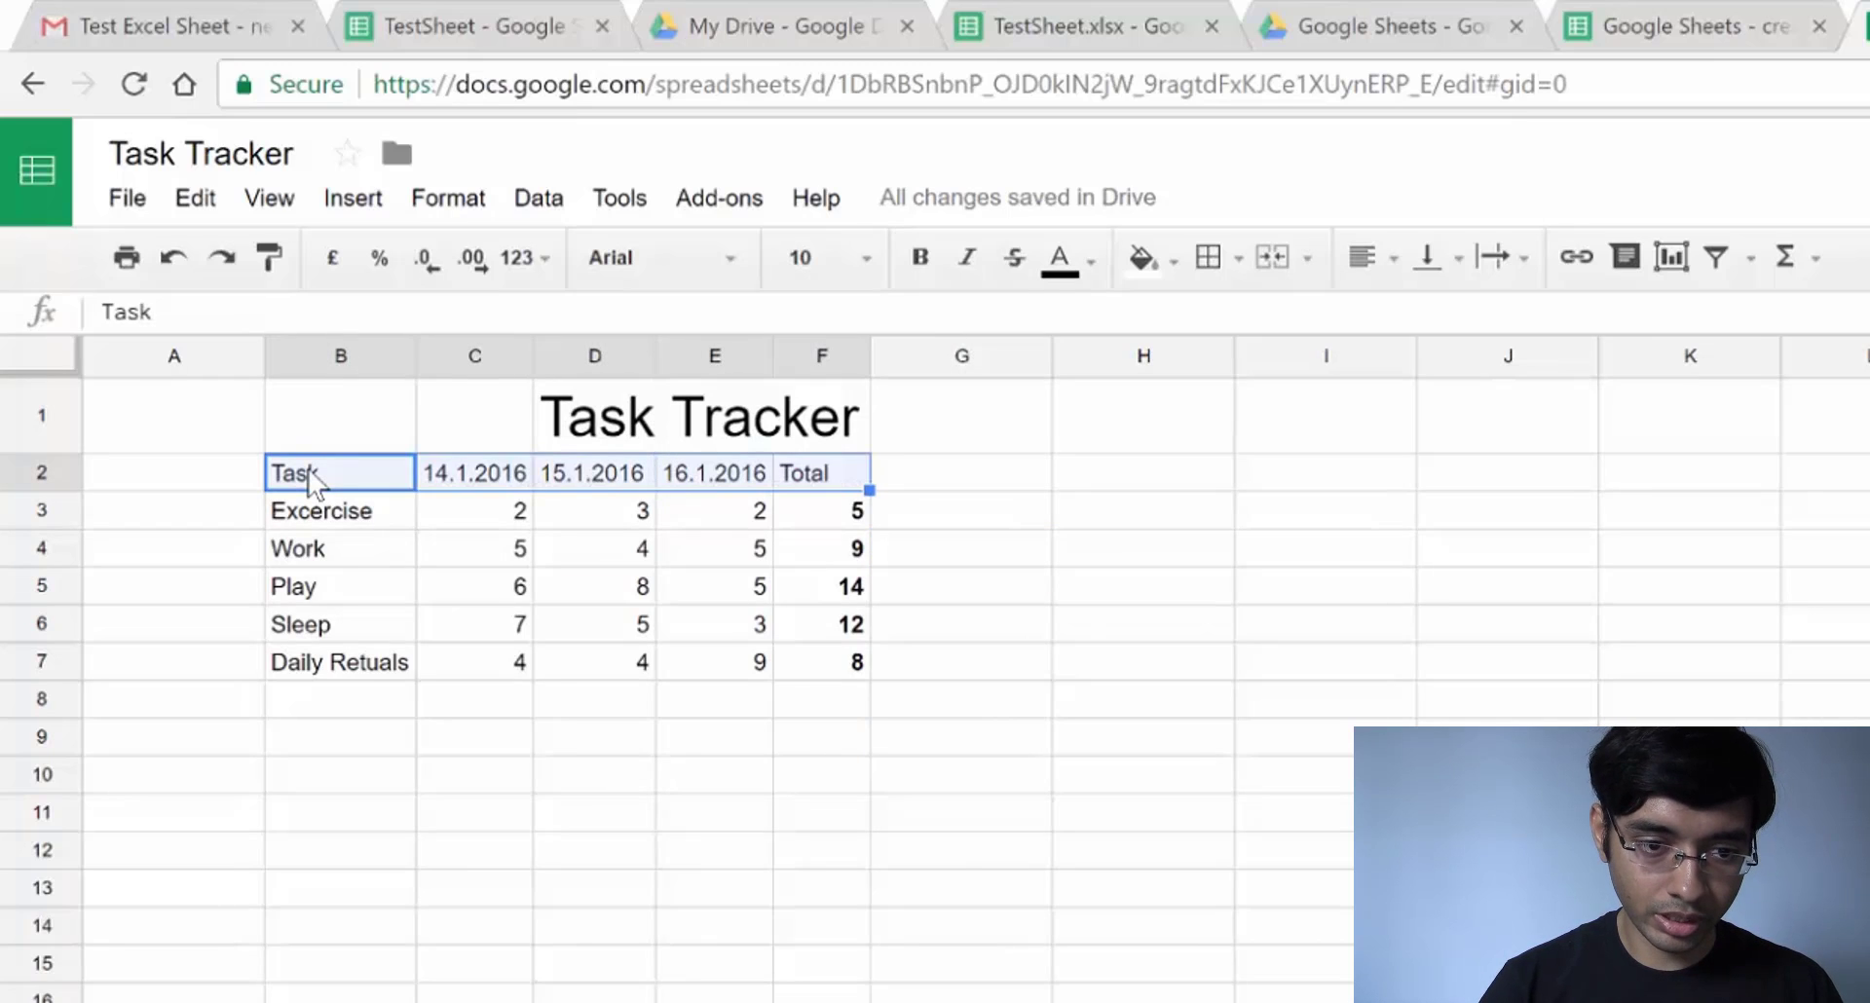
pyautogui.click(919, 257)
# Move the merged Task Tracker title one column over so that it spans C1:E1
pyautogui.click(541, 440)
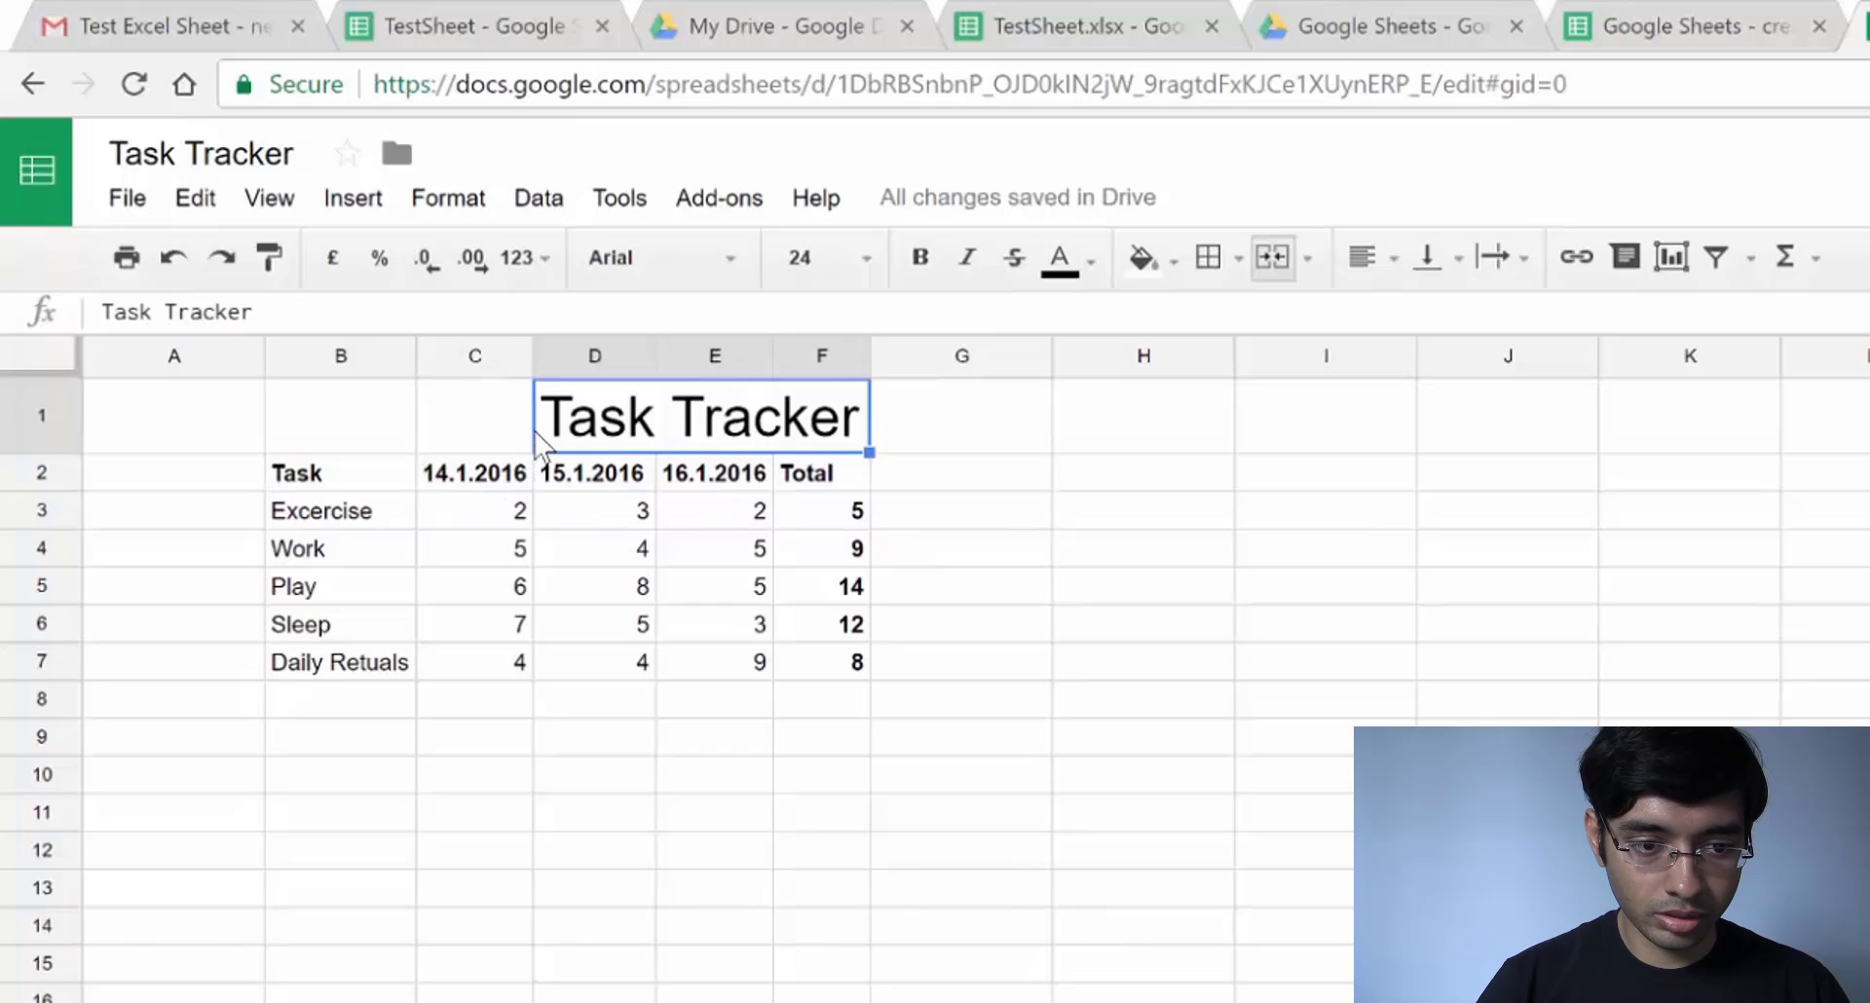
pyautogui.moveTo(534, 425); pyautogui.dragTo(501, 429)
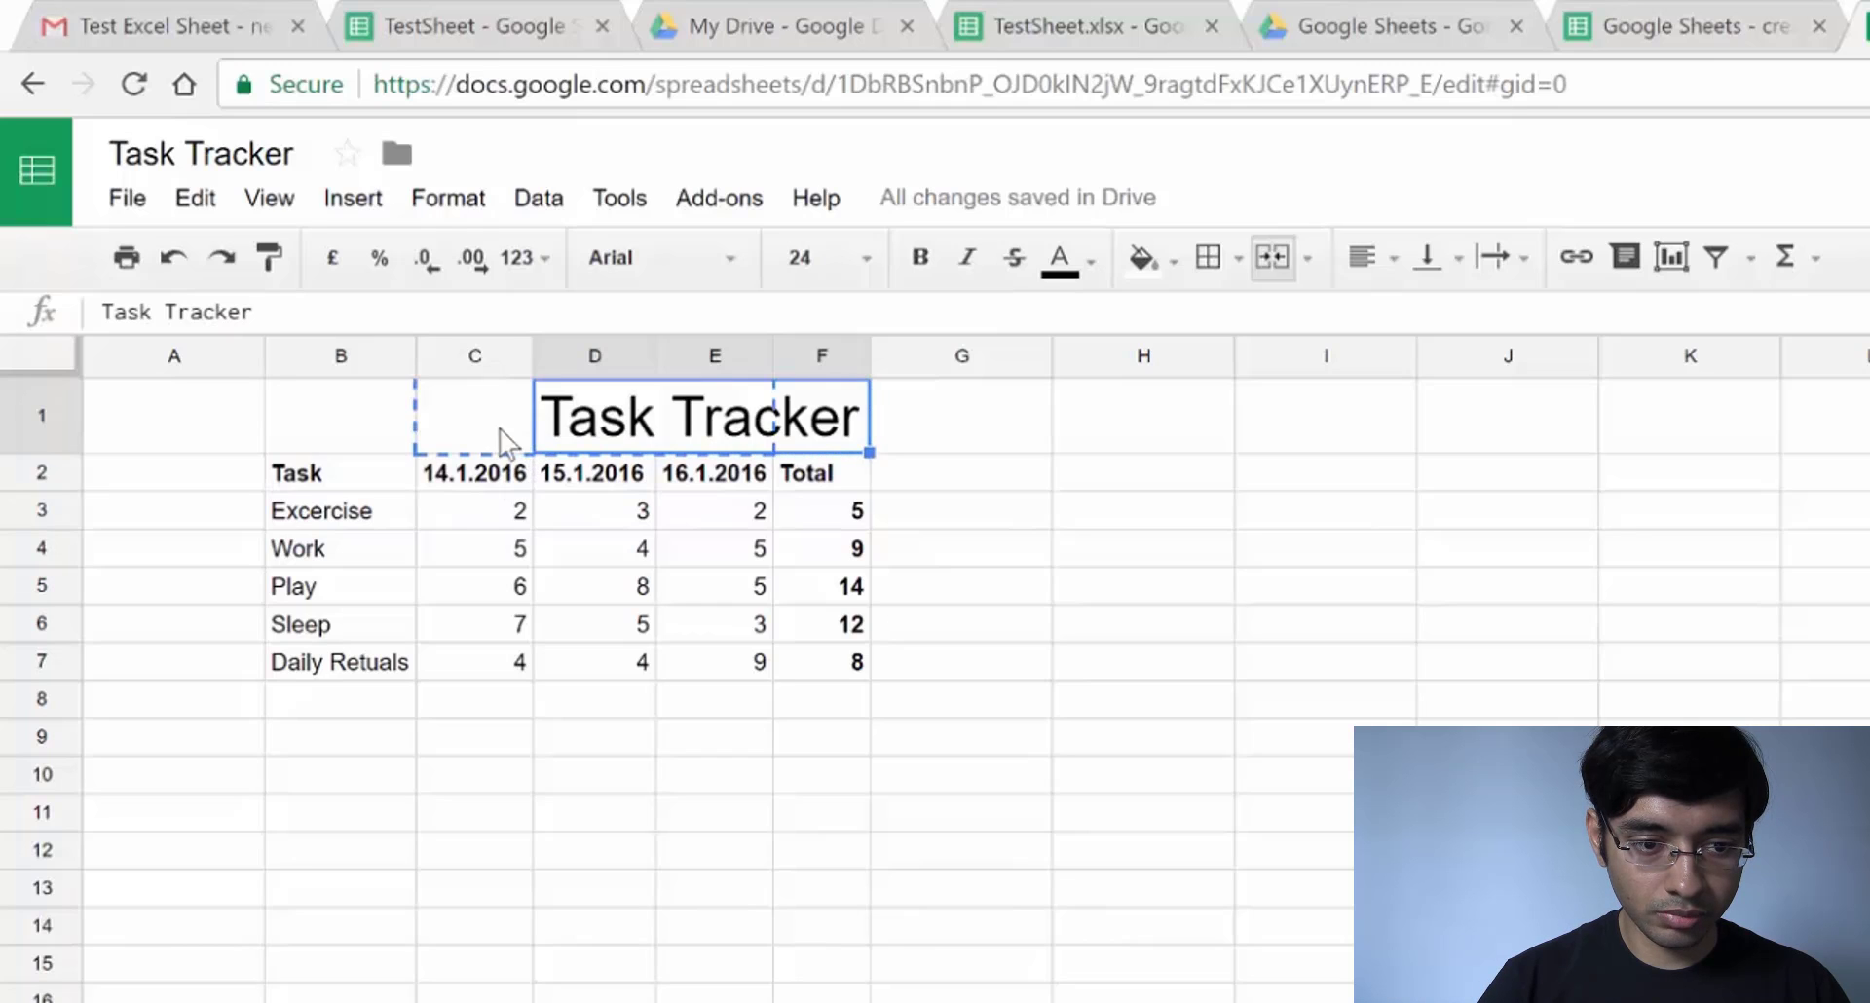
pyautogui.click(1027, 516)
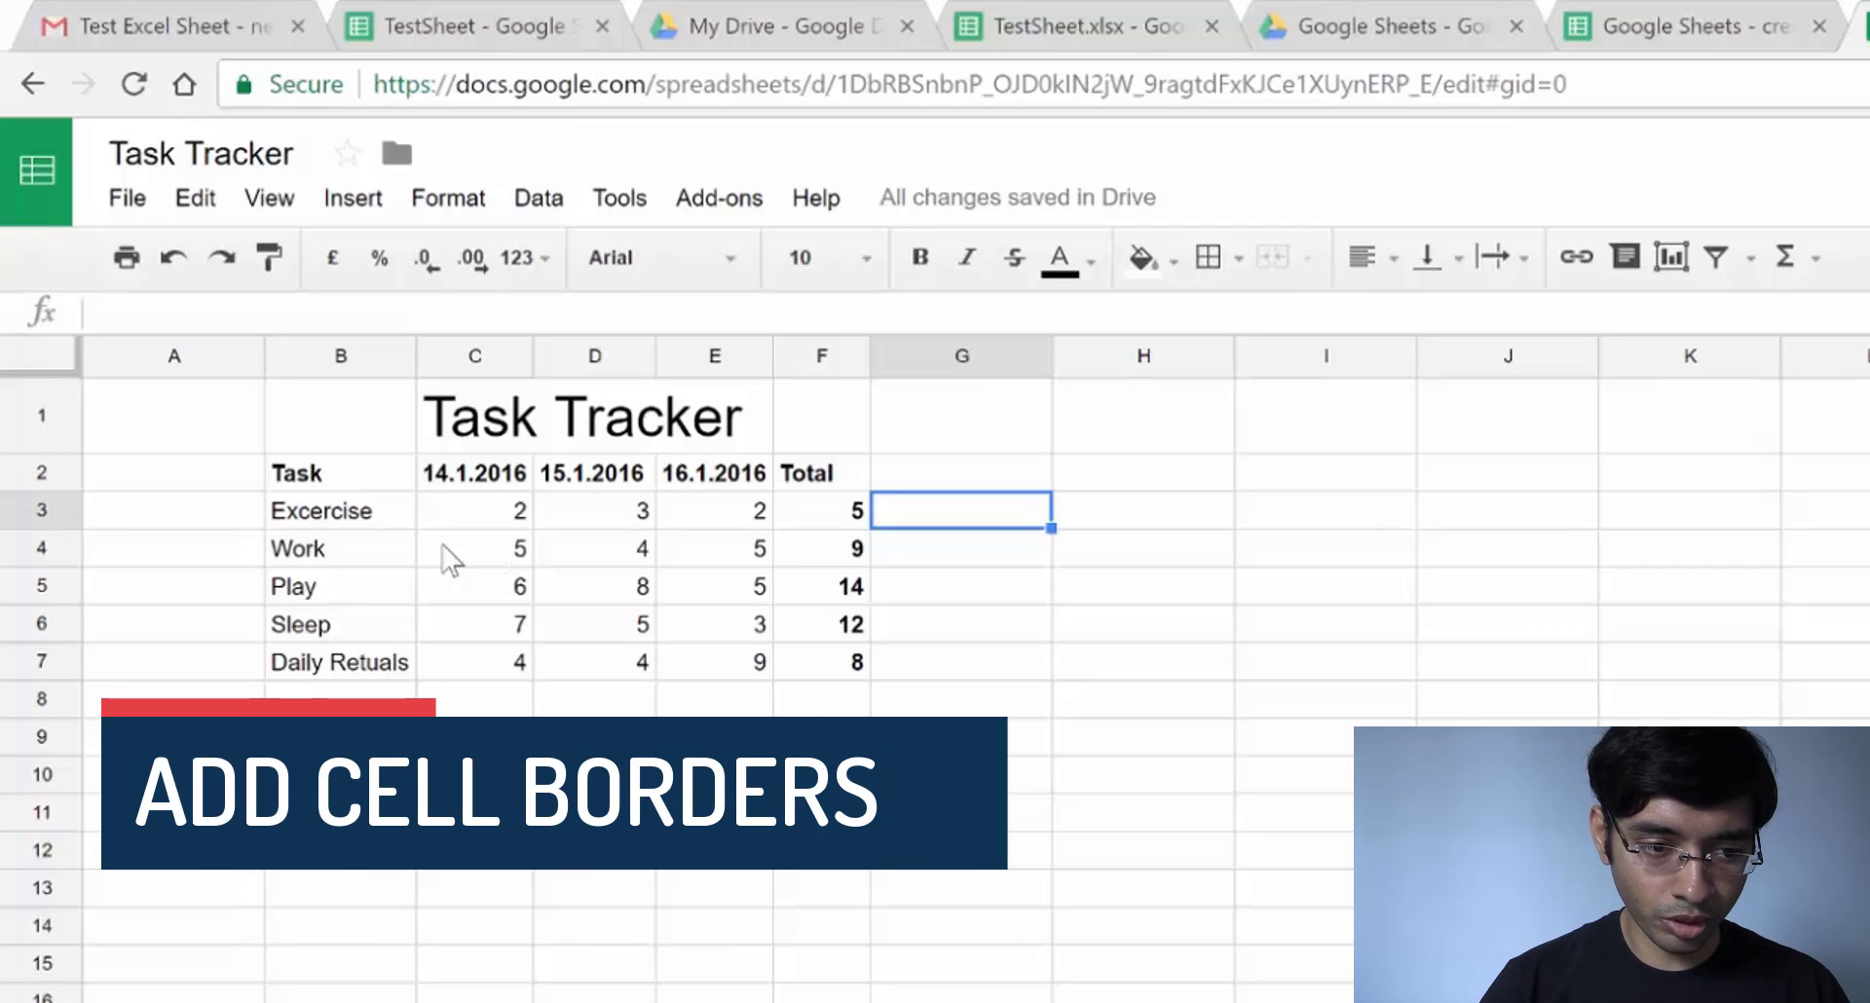
# Apply an outer border around the whole table B2:F7
pyautogui.moveTo(336, 479); pyautogui.dragTo(613, 511)
pyautogui.moveTo(785, 557); pyautogui.dragTo(834, 682)
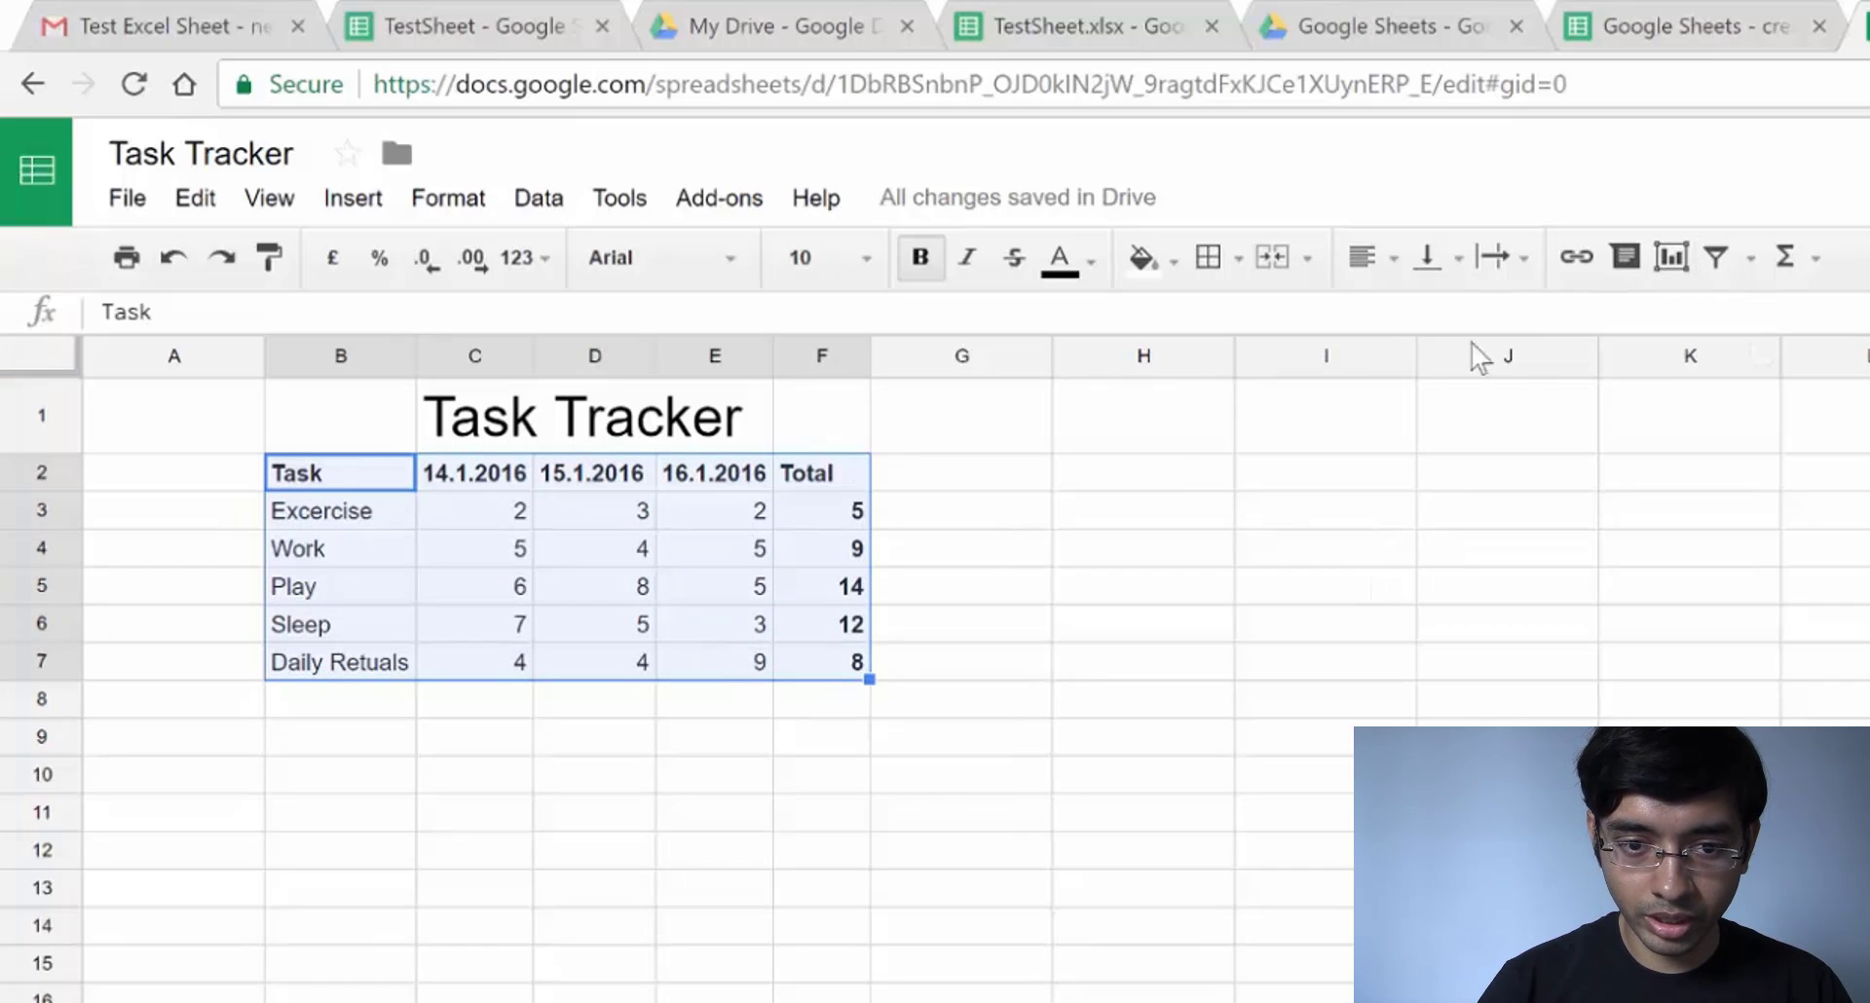
pyautogui.click(1239, 259)
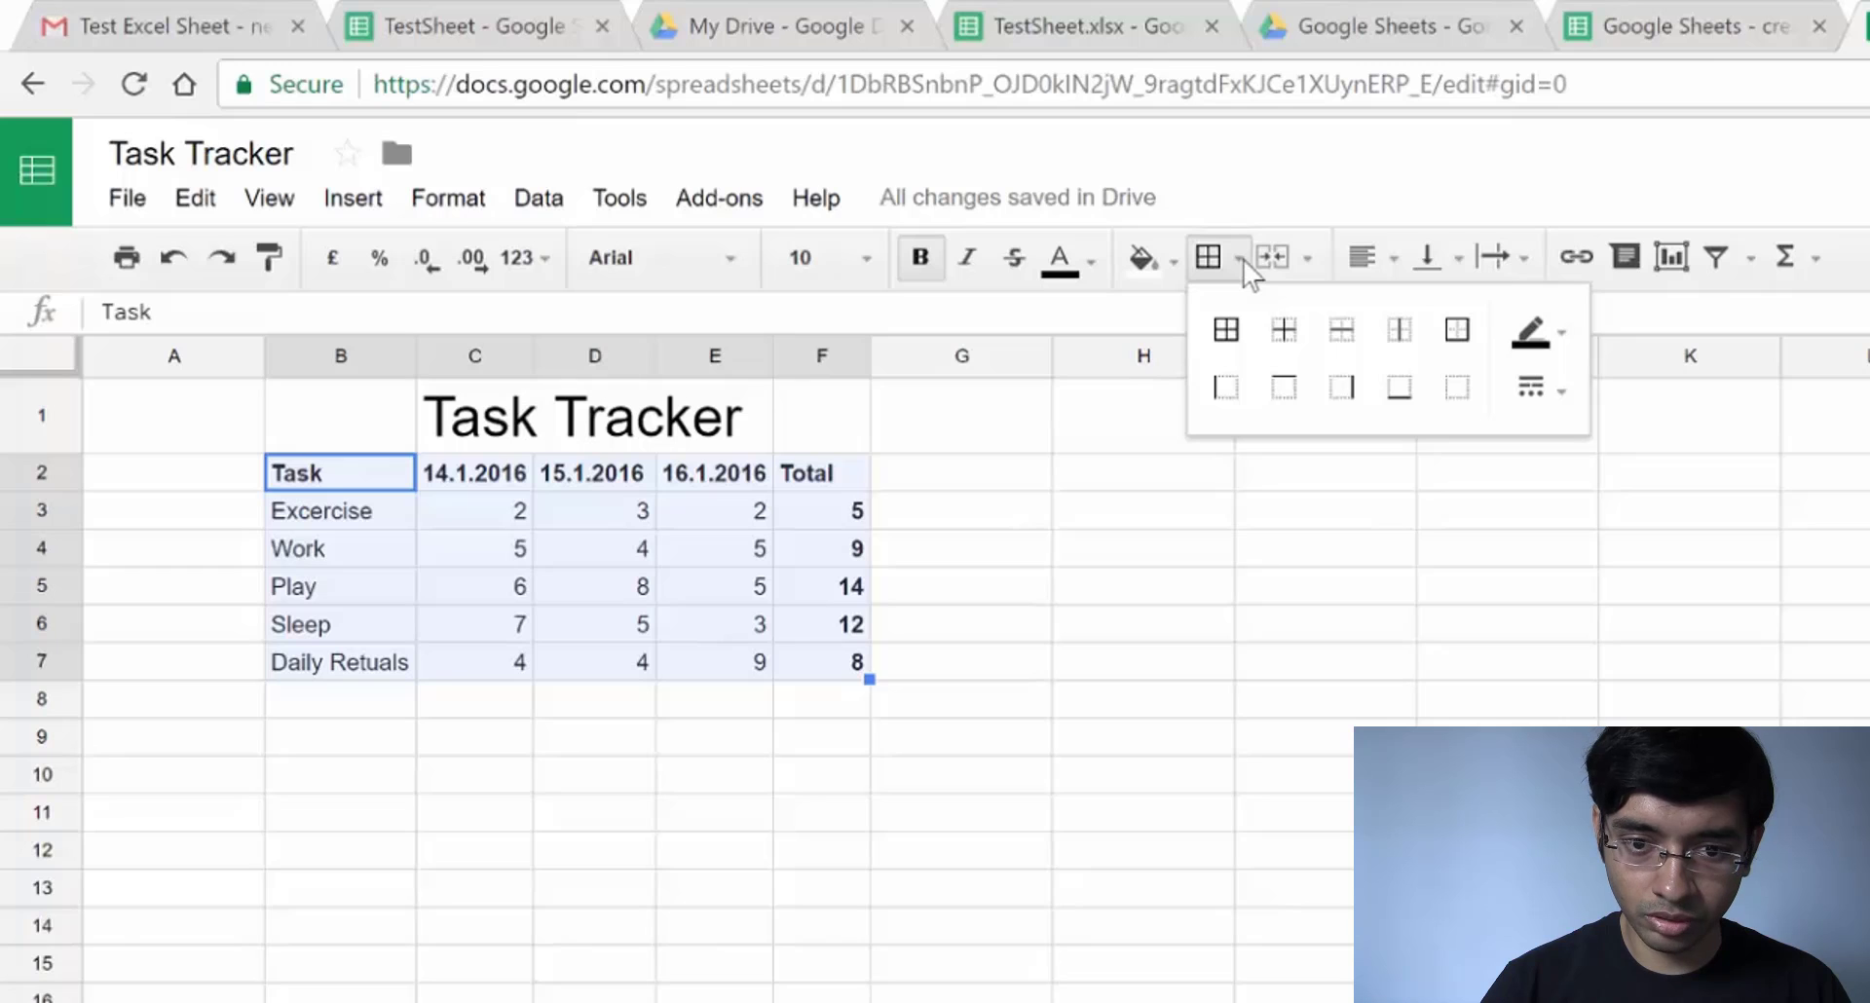
pyautogui.click(1456, 331)
pyautogui.click(1018, 516)
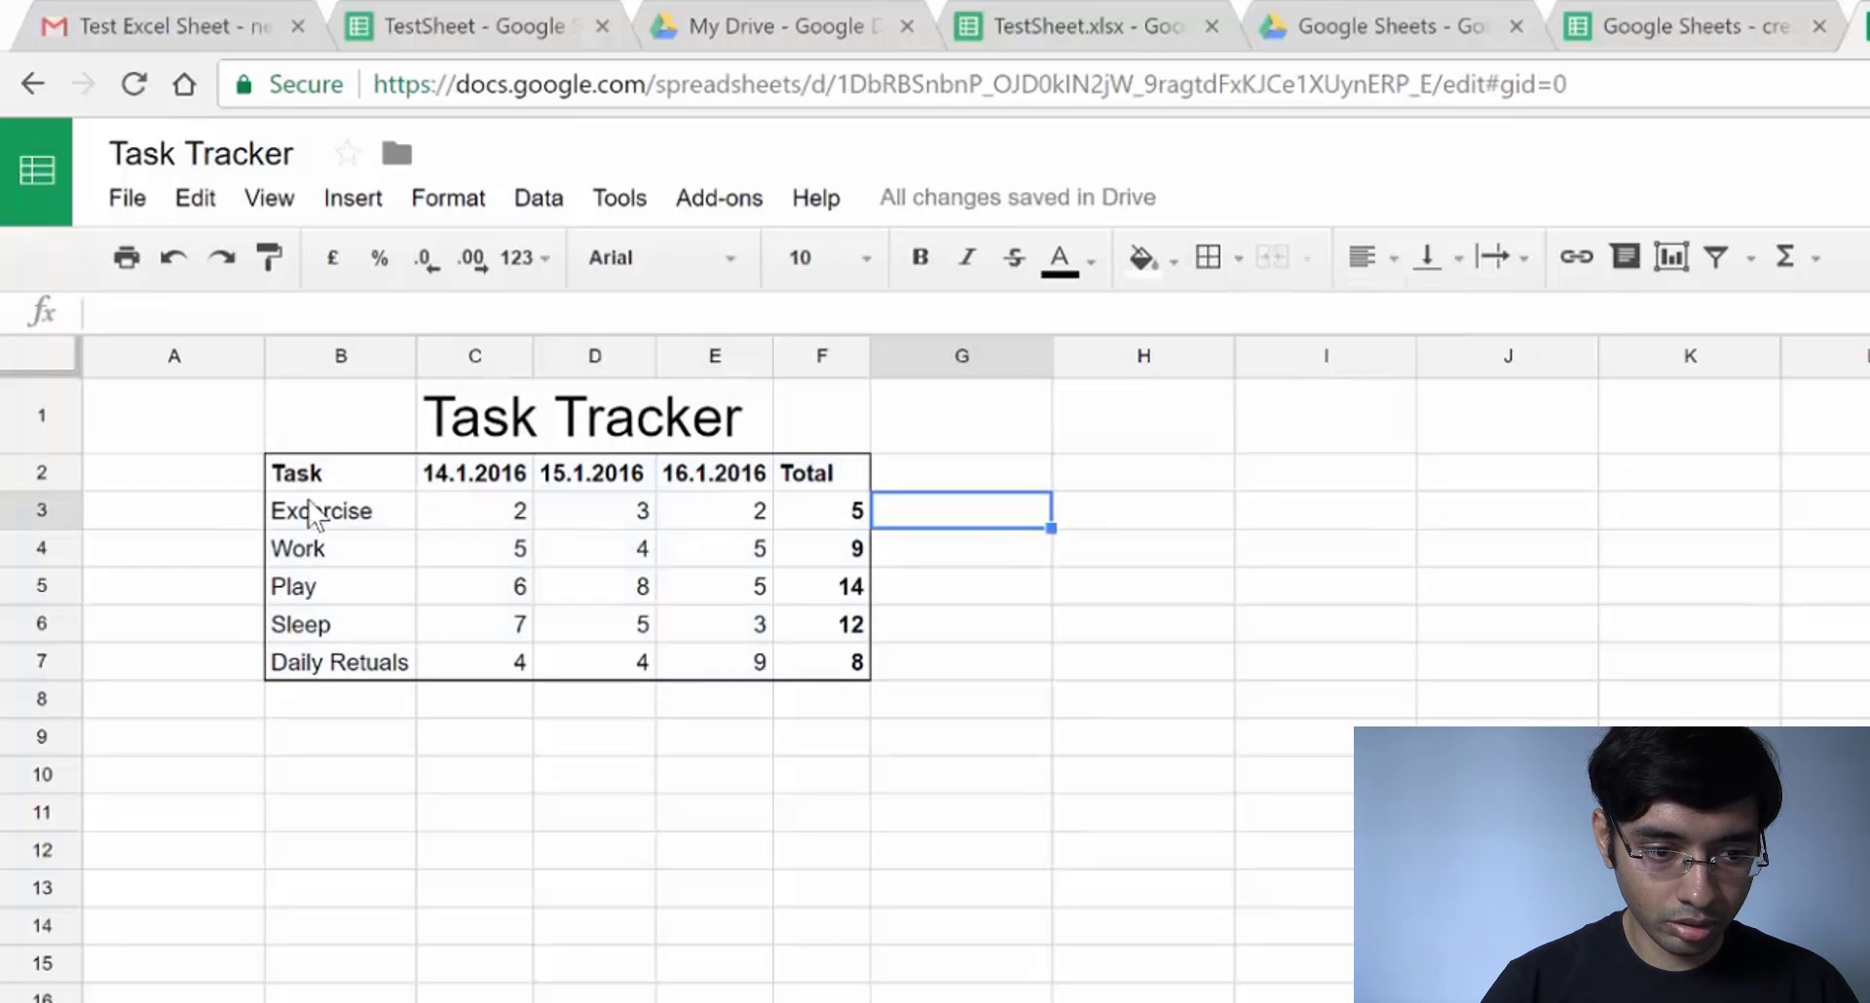
# Apply all borders to the header row cells B2:F2
pyautogui.click(341, 478)
pyautogui.moveTo(340, 482); pyautogui.dragTo(862, 475)
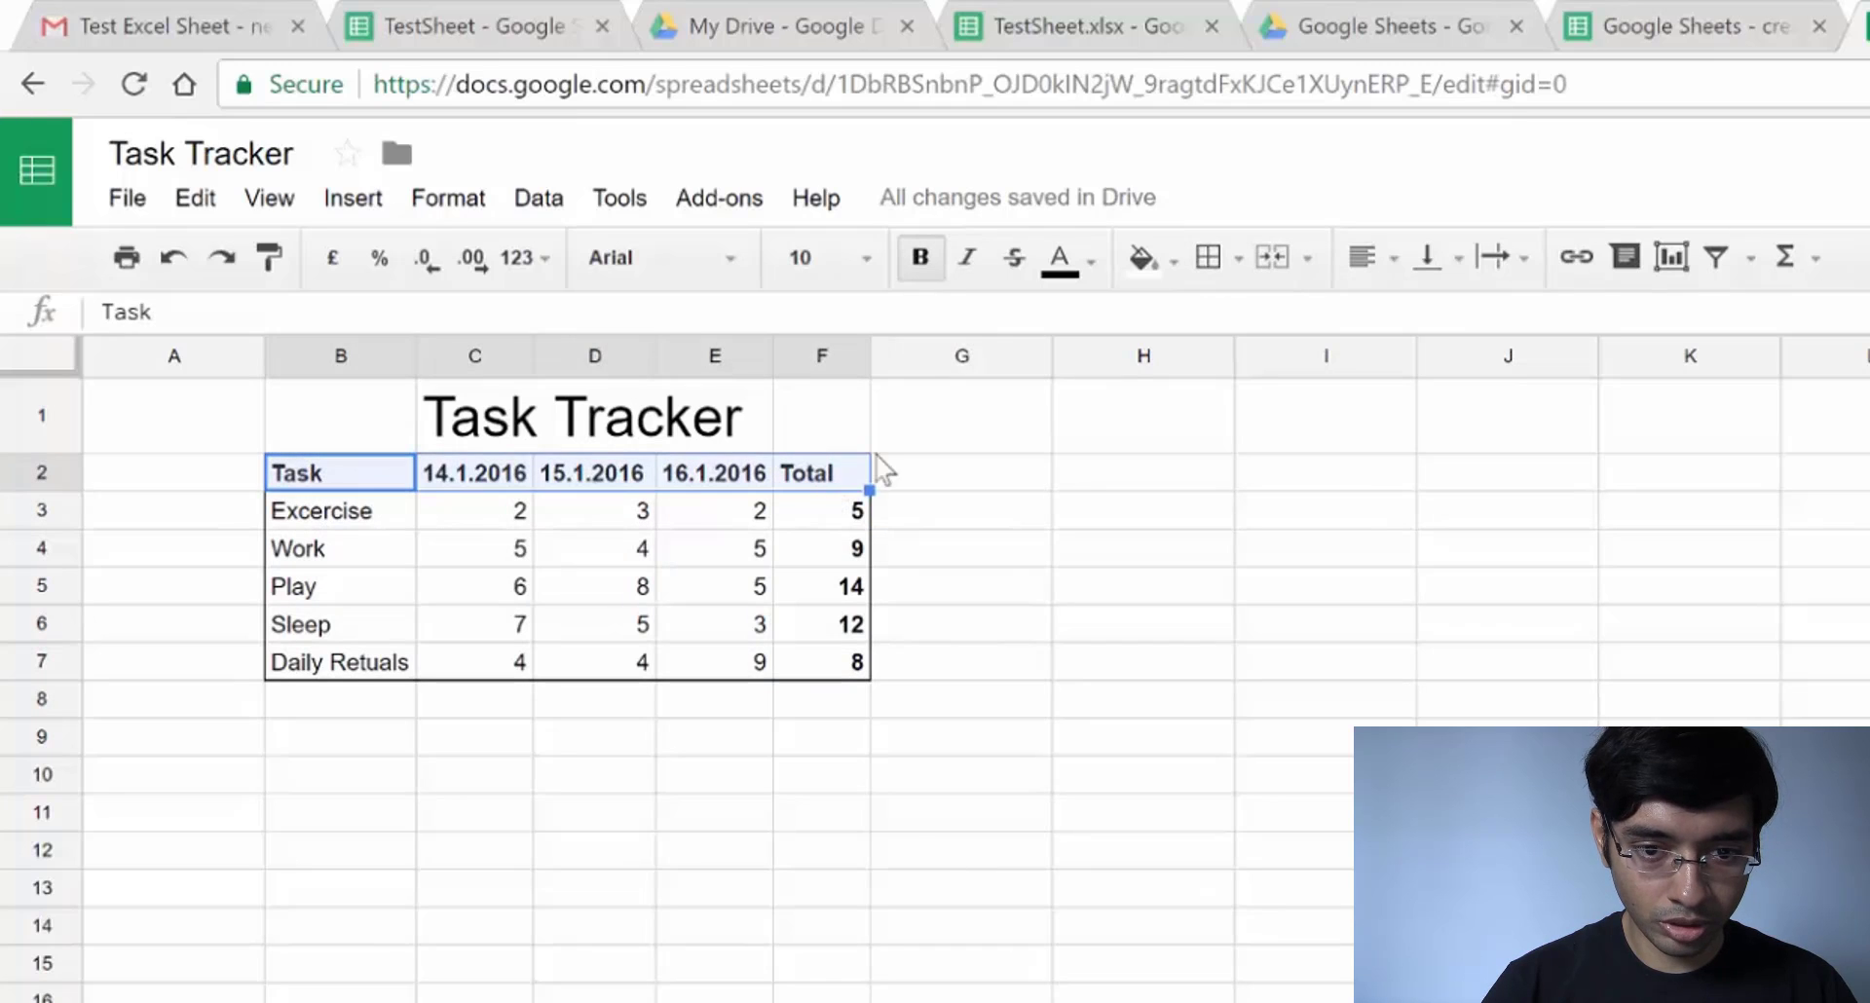
pyautogui.click(1238, 260)
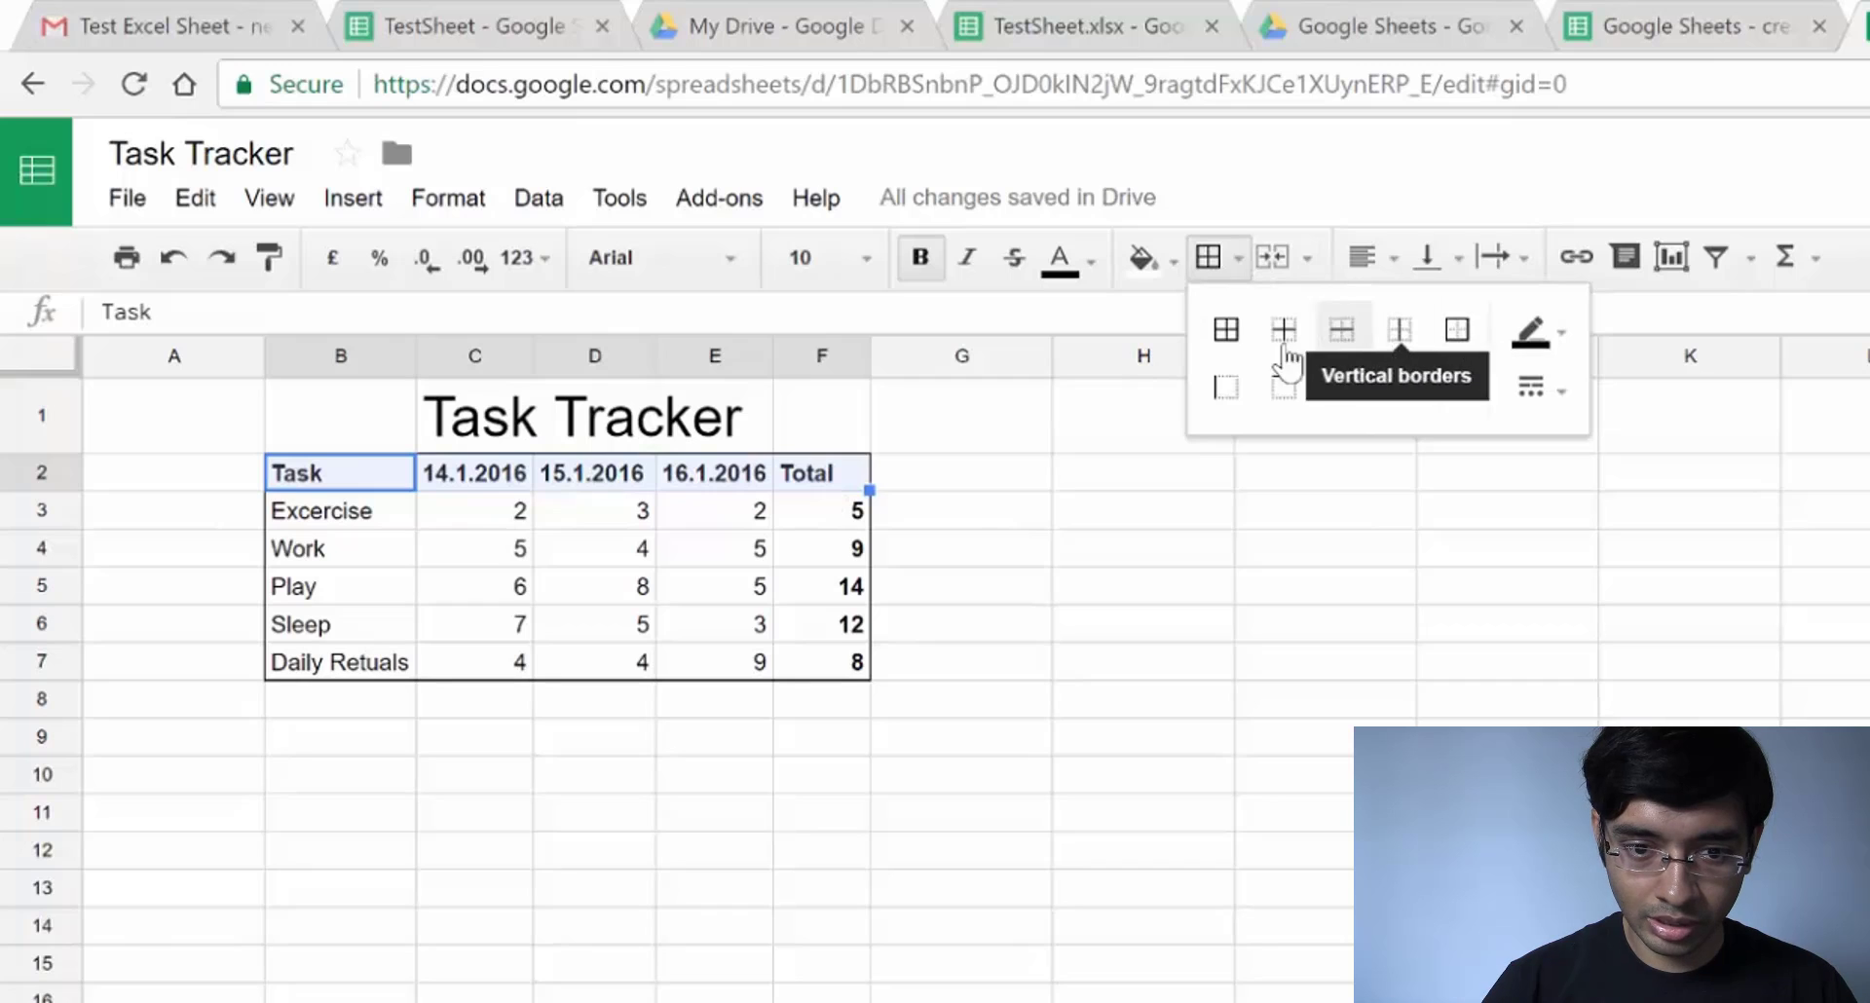
pyautogui.click(1232, 334)
# Add left and right borders to the 14.1.2016 column, C2:C7
pyautogui.moveTo(474, 472); pyautogui.dragTo(440, 670)
pyautogui.click(1238, 260)
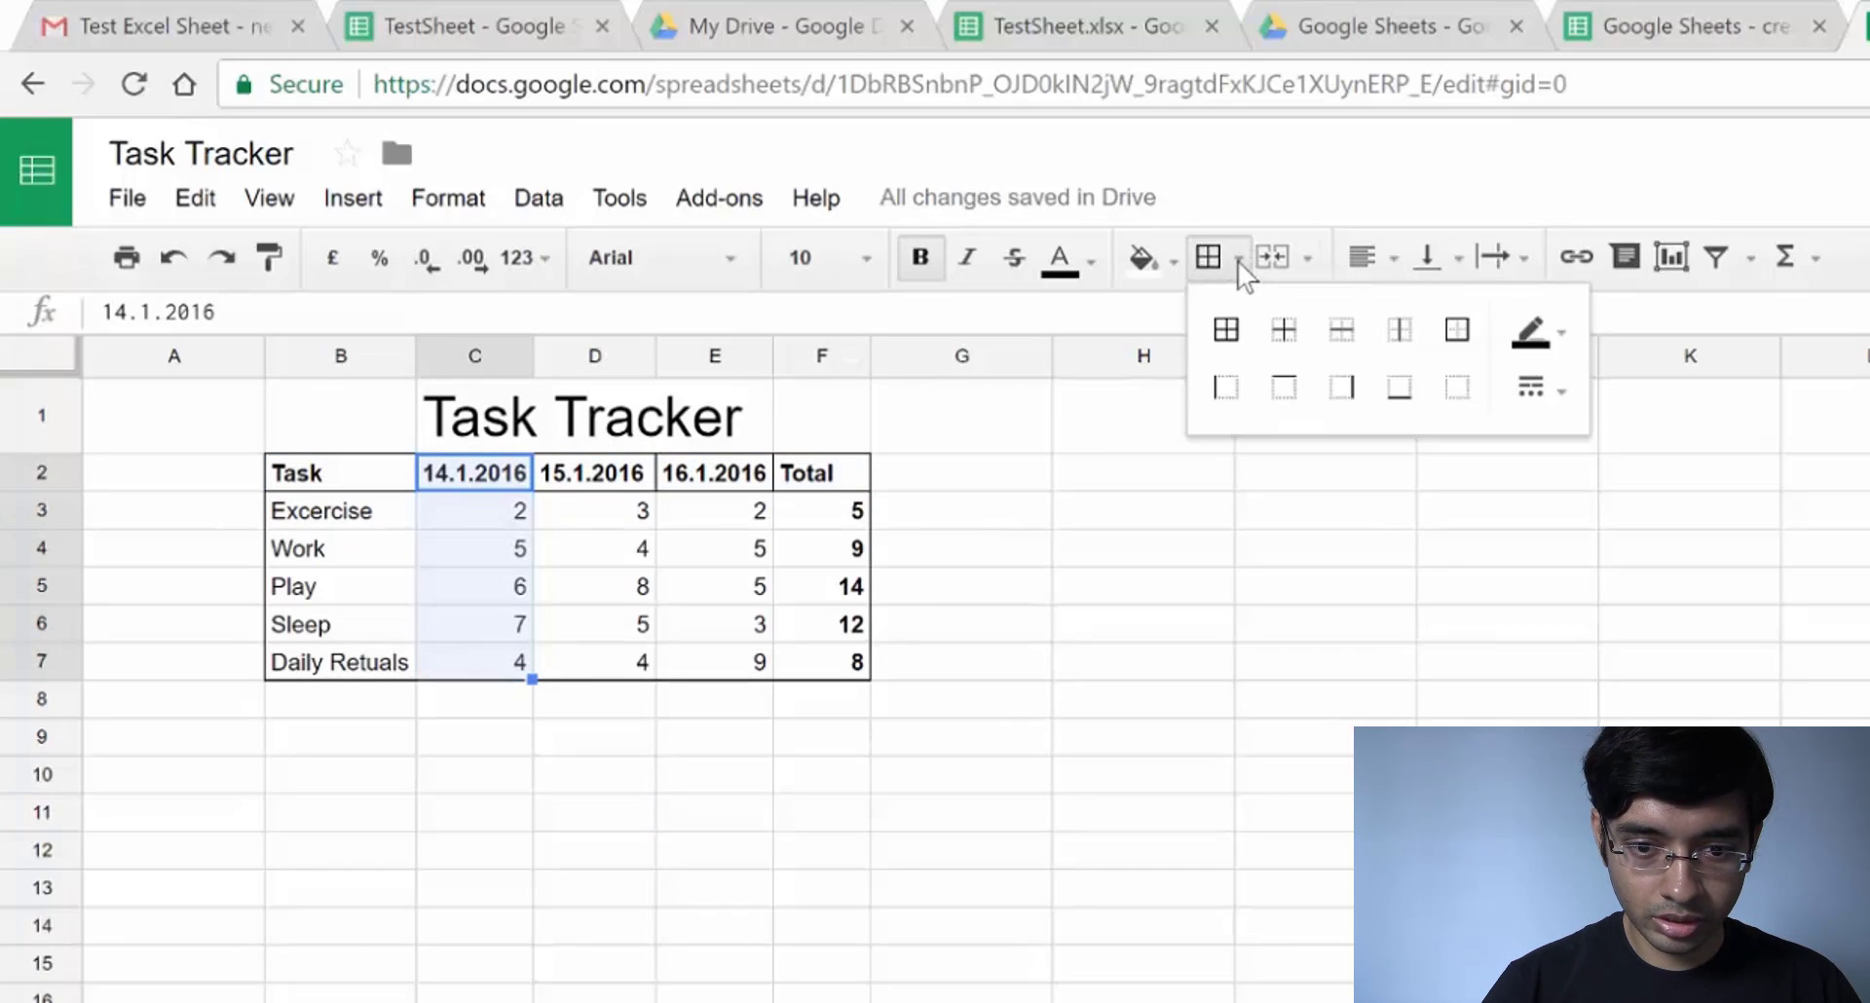
pyautogui.click(1225, 389)
pyautogui.click(1342, 387)
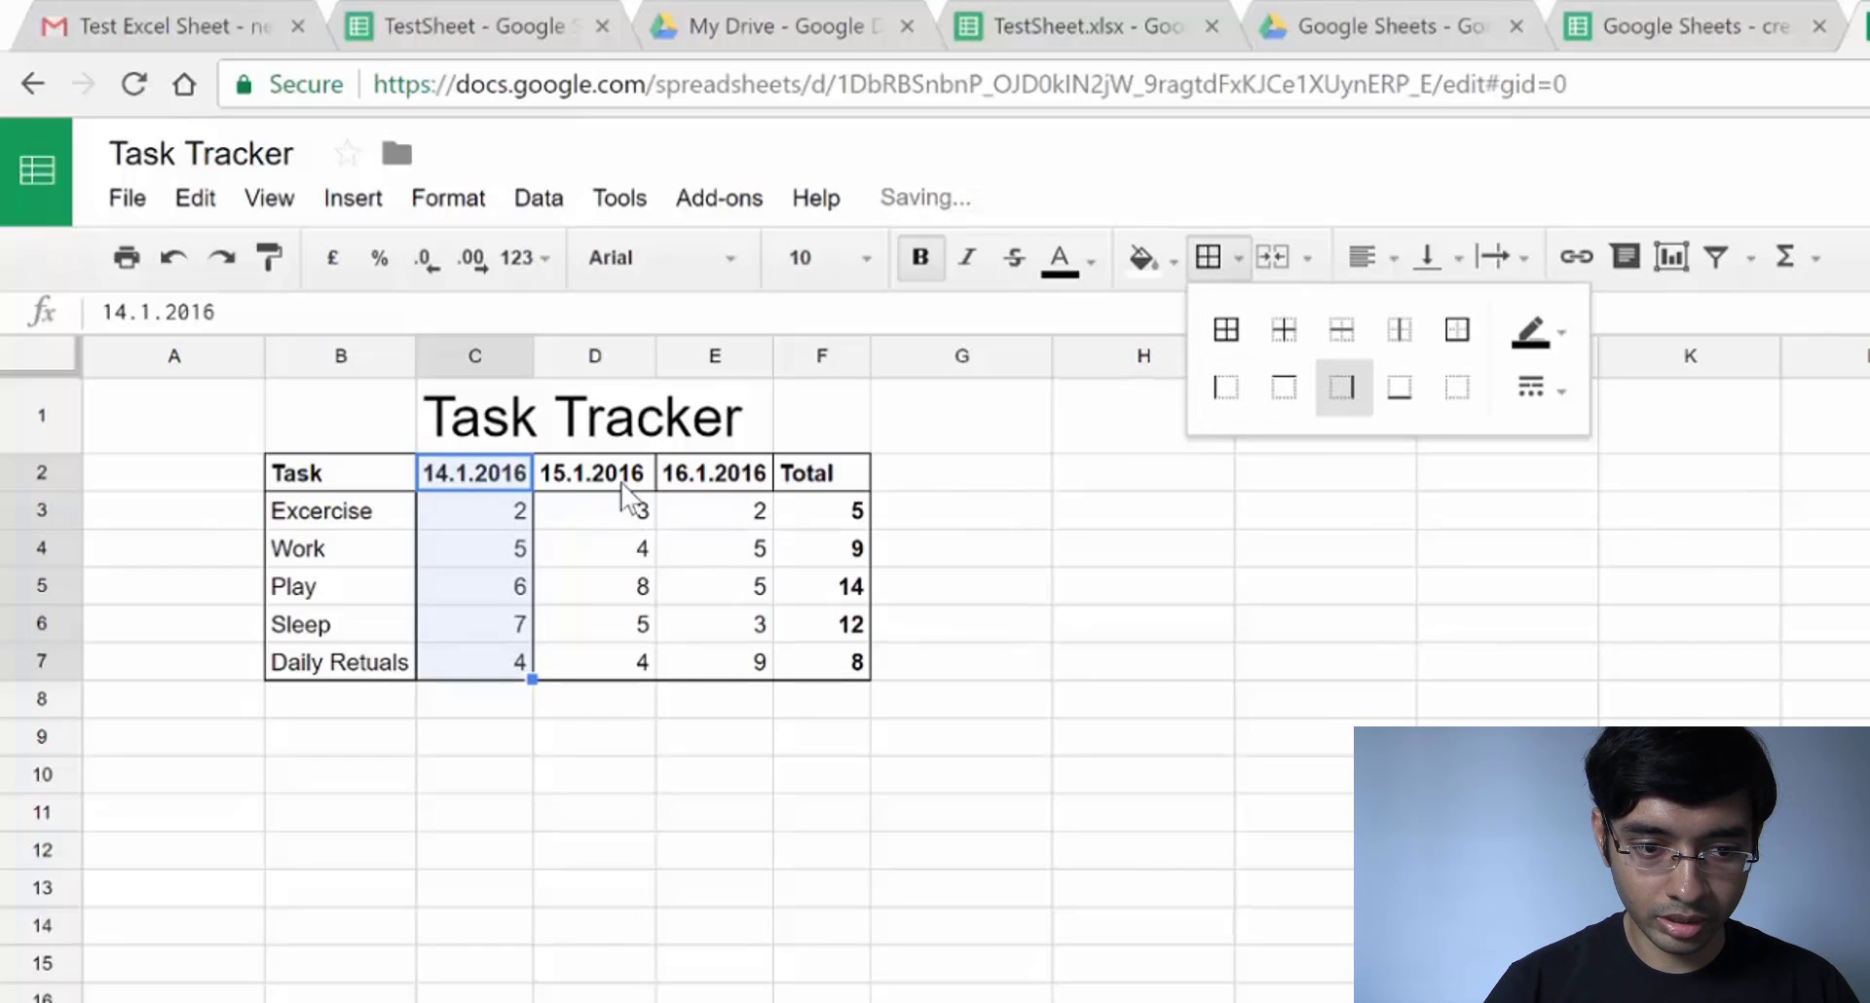
# Add left and right borders to the 15.1.2016 column, D2:D7
pyautogui.moveTo(598, 474); pyautogui.dragTo(617, 668)
pyautogui.click(1237, 260)
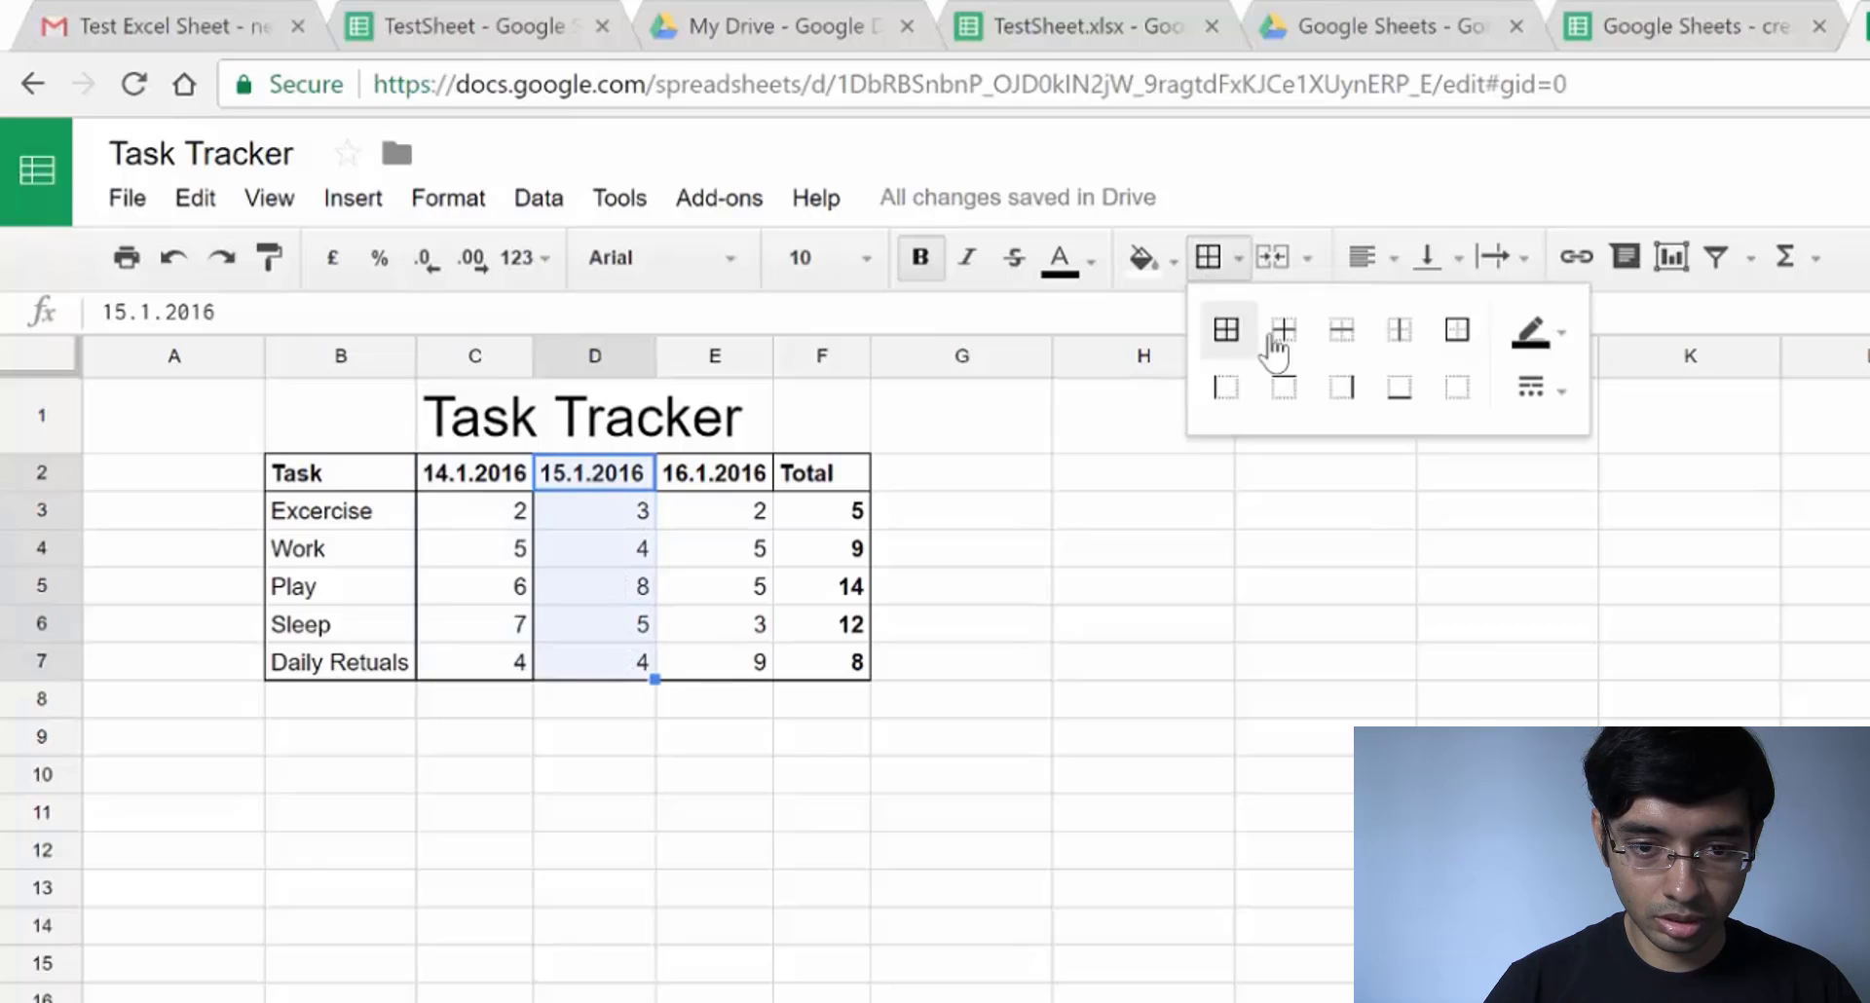
pyautogui.click(1225, 390)
pyautogui.click(1342, 387)
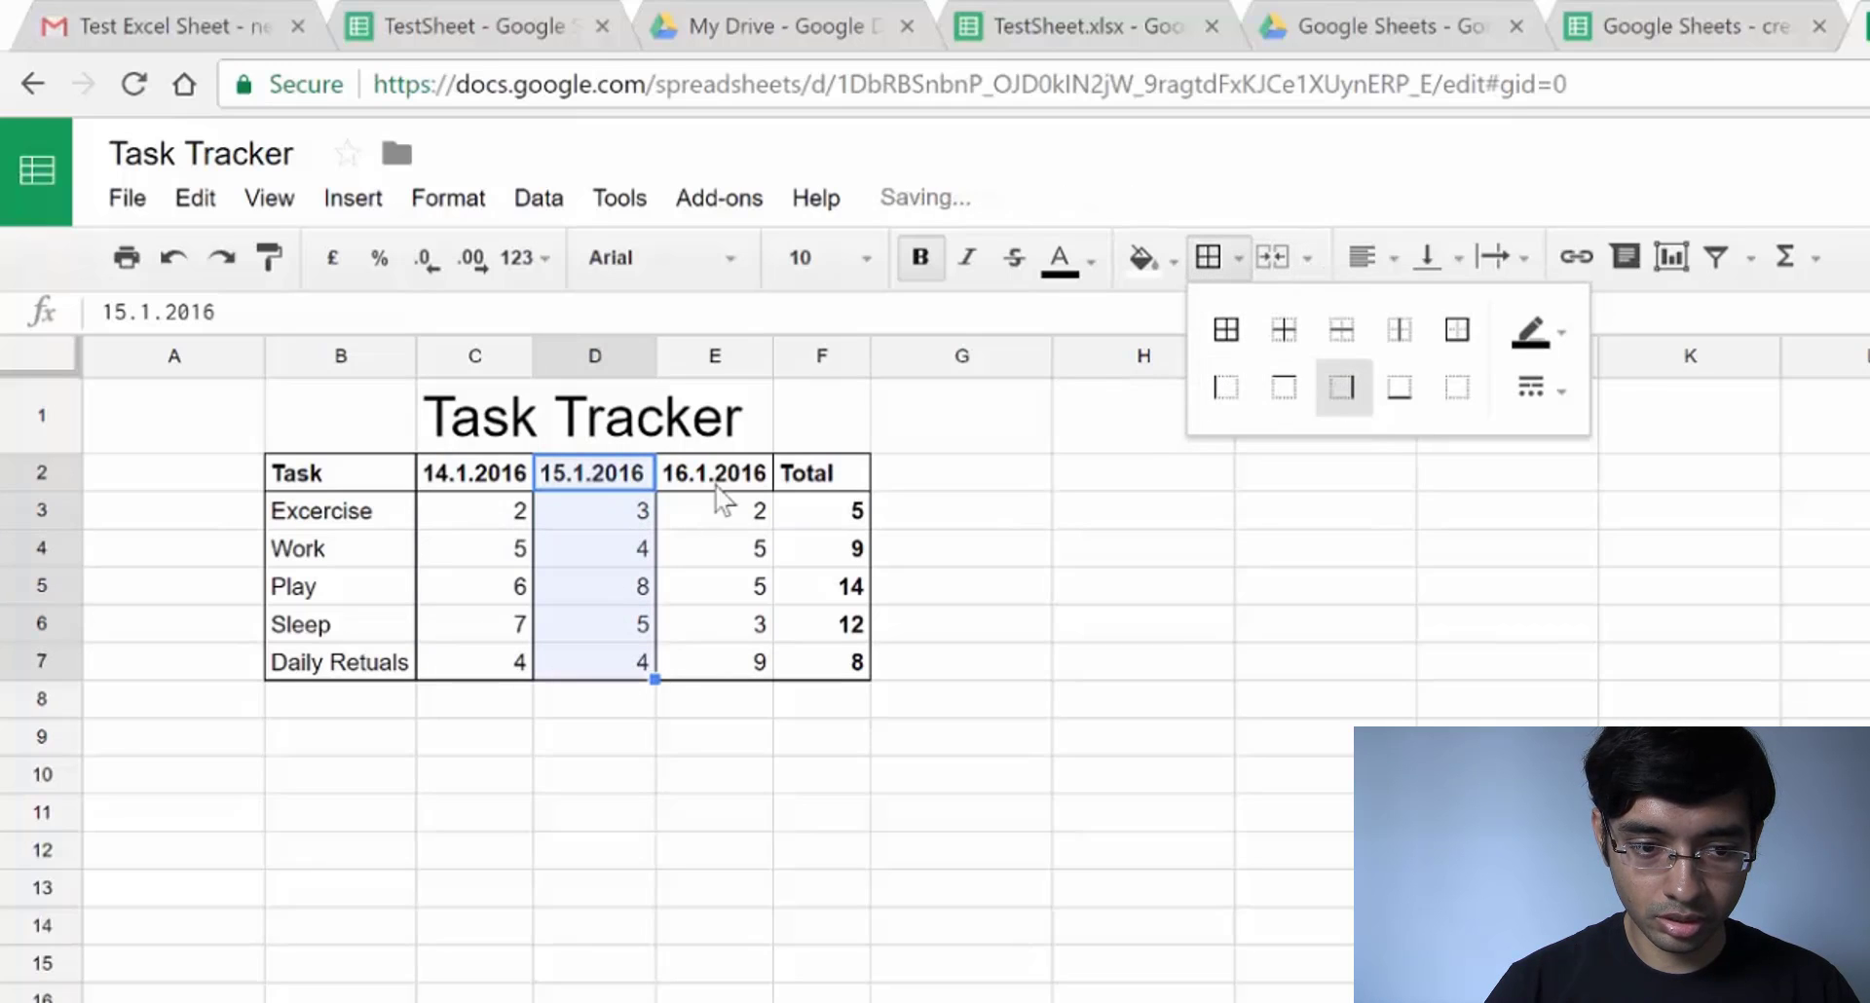
pyautogui.click(992, 811)
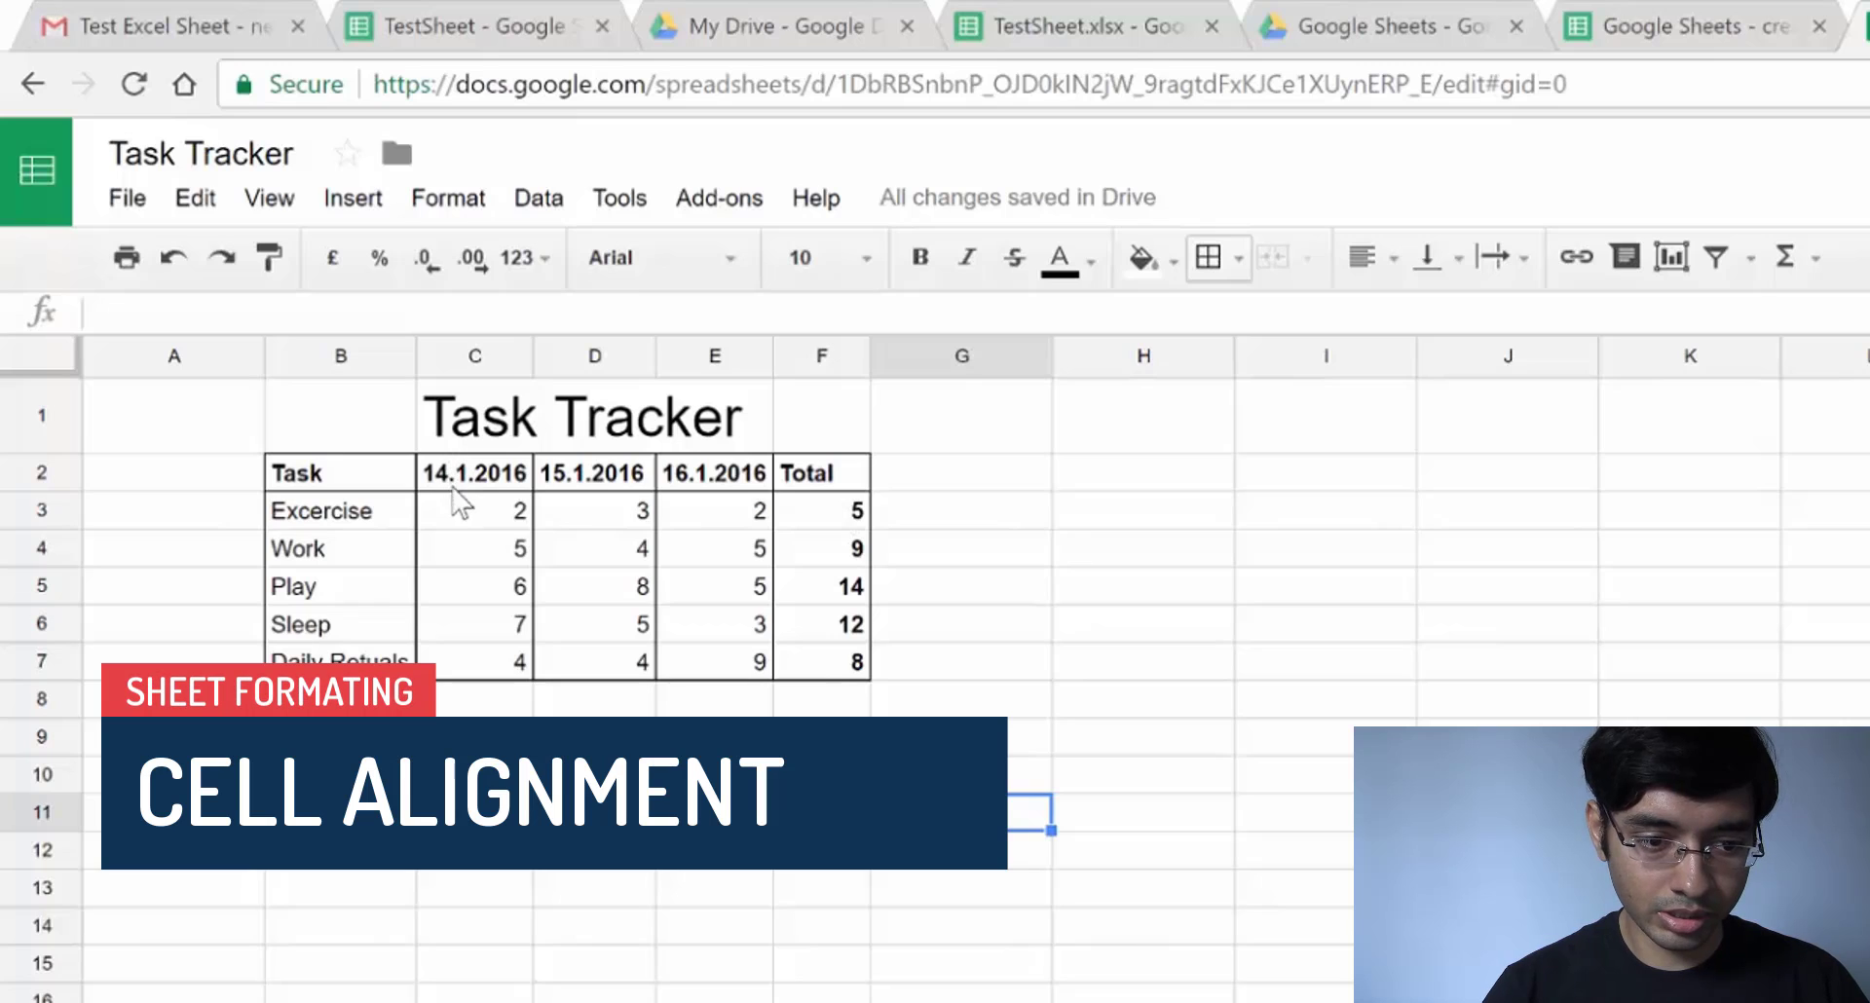
# Centre-align the values in C3:F7 and the Total header in F2
pyautogui.moveTo(477, 508); pyautogui.dragTo(434, 510)
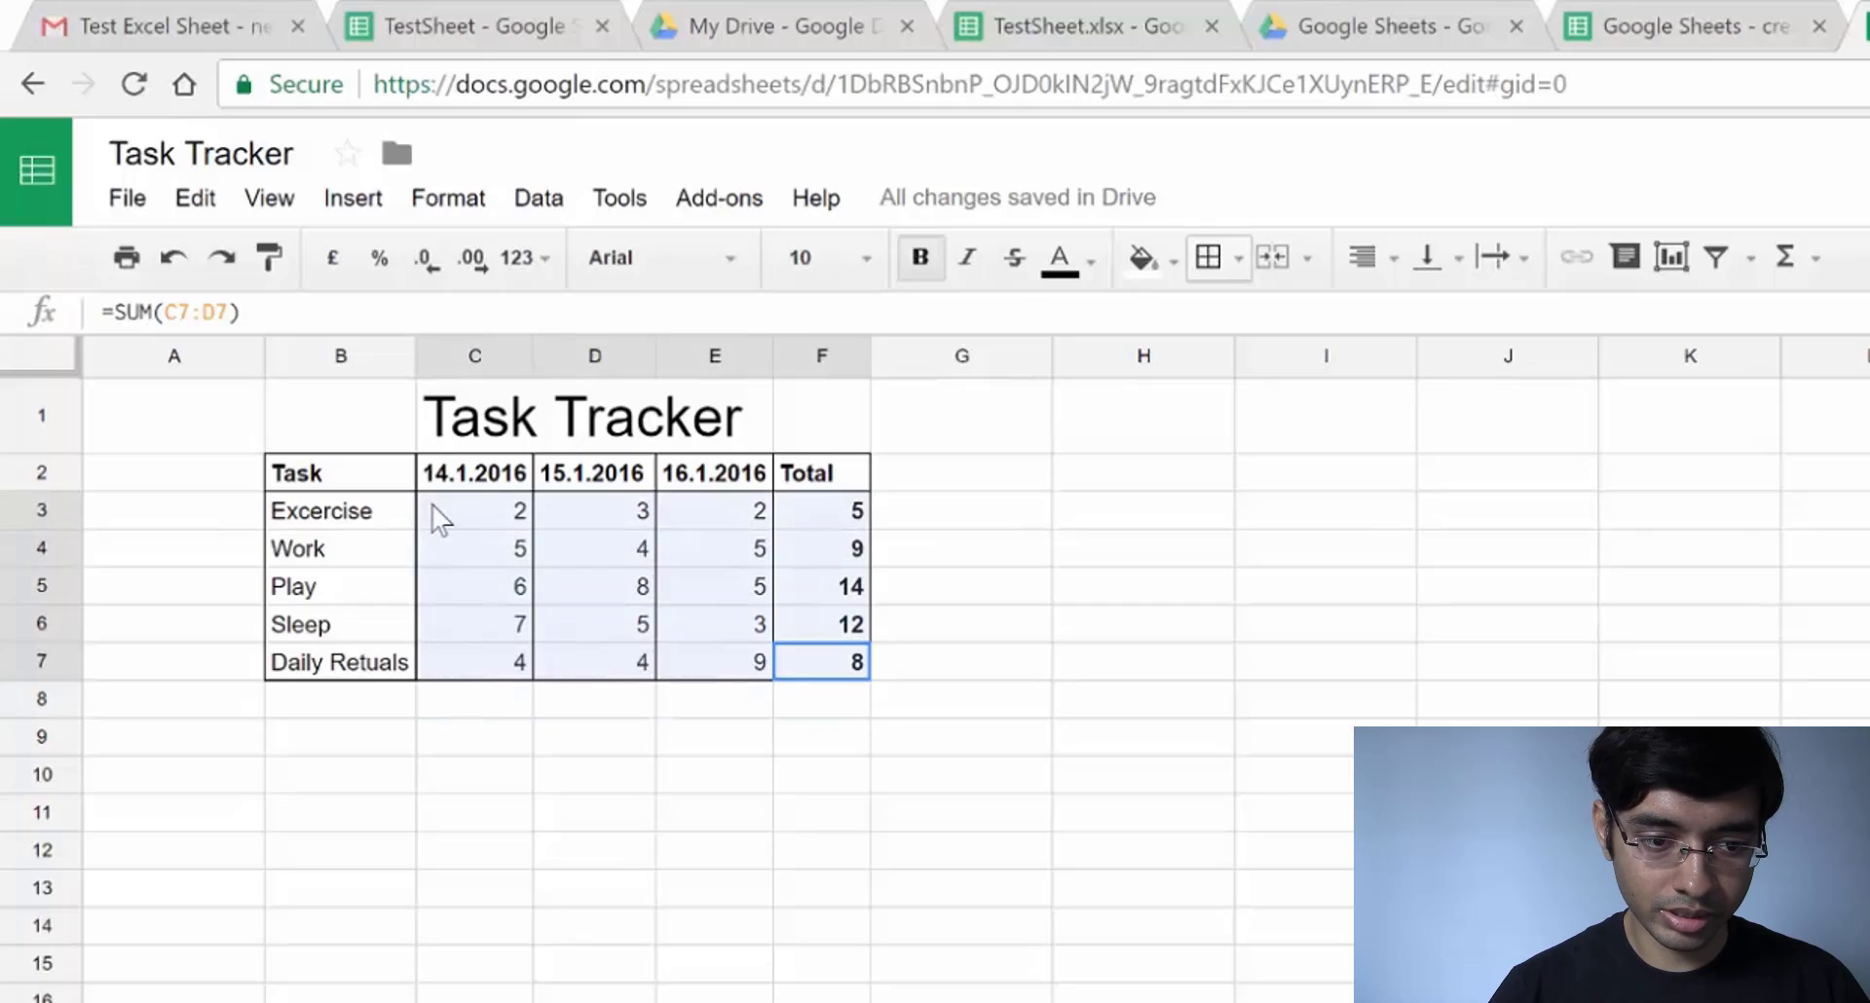
pyautogui.click(1391, 275)
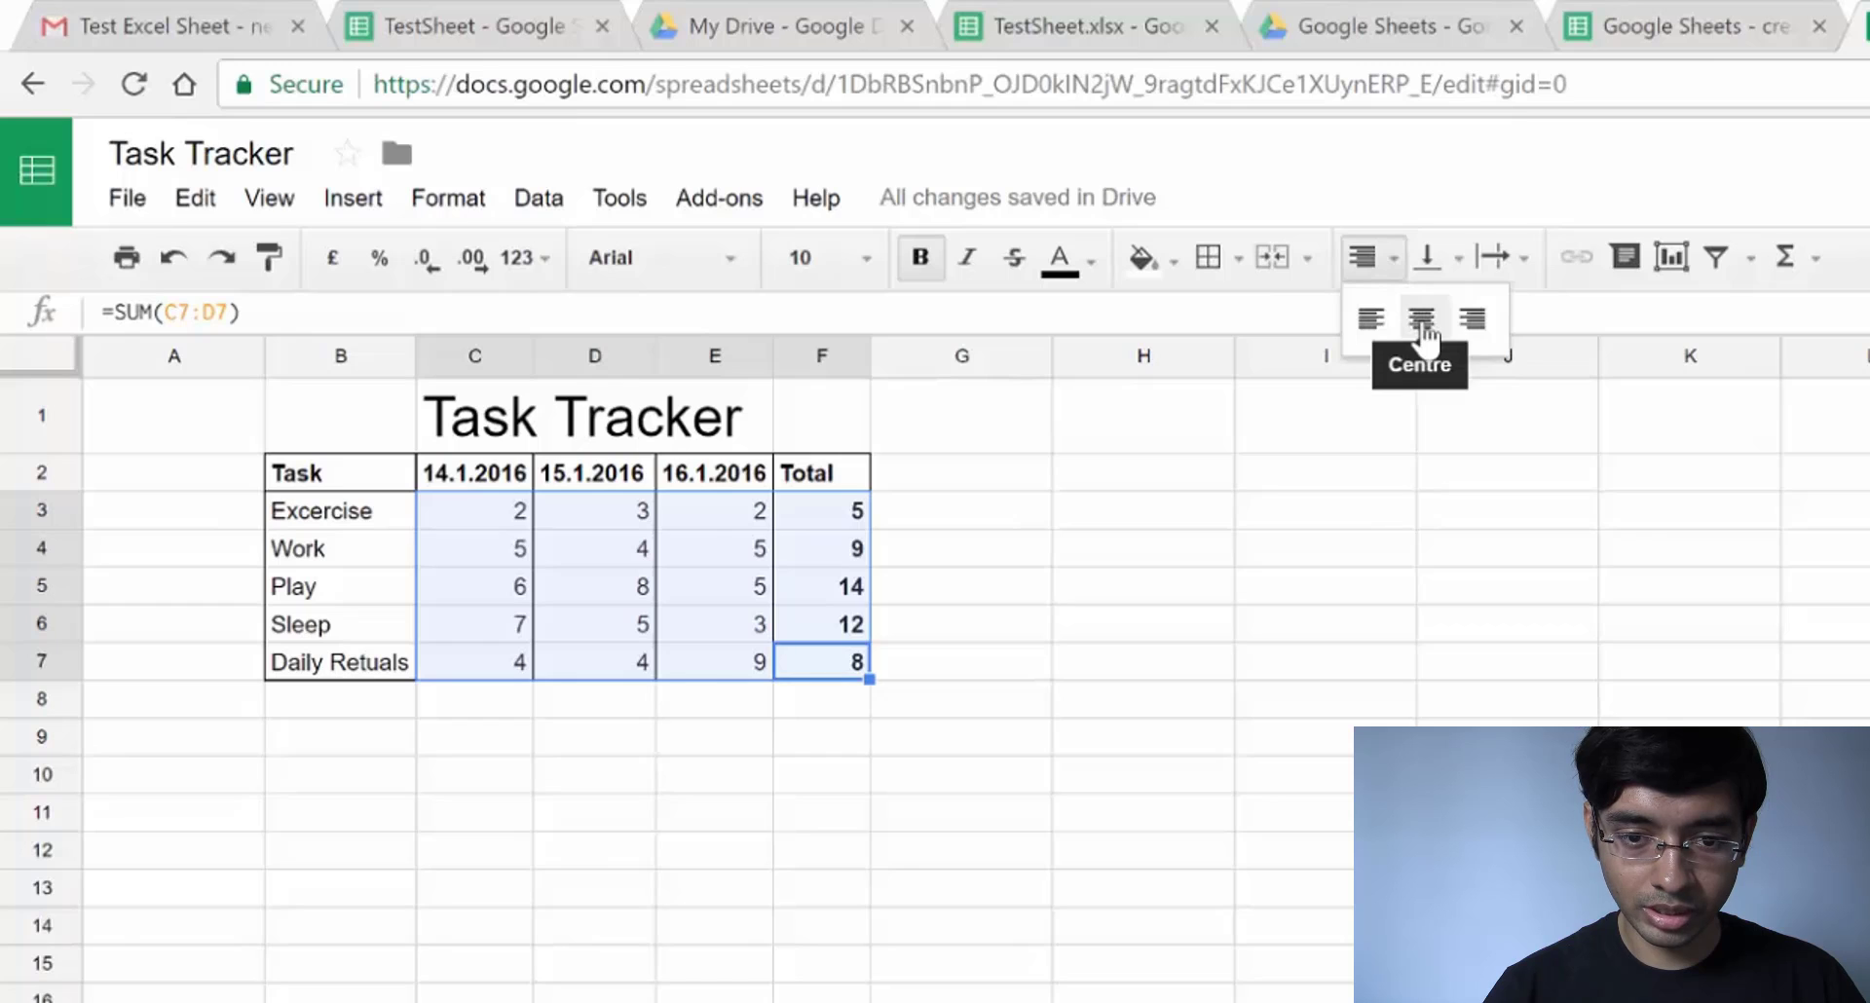
pyautogui.click(1422, 321)
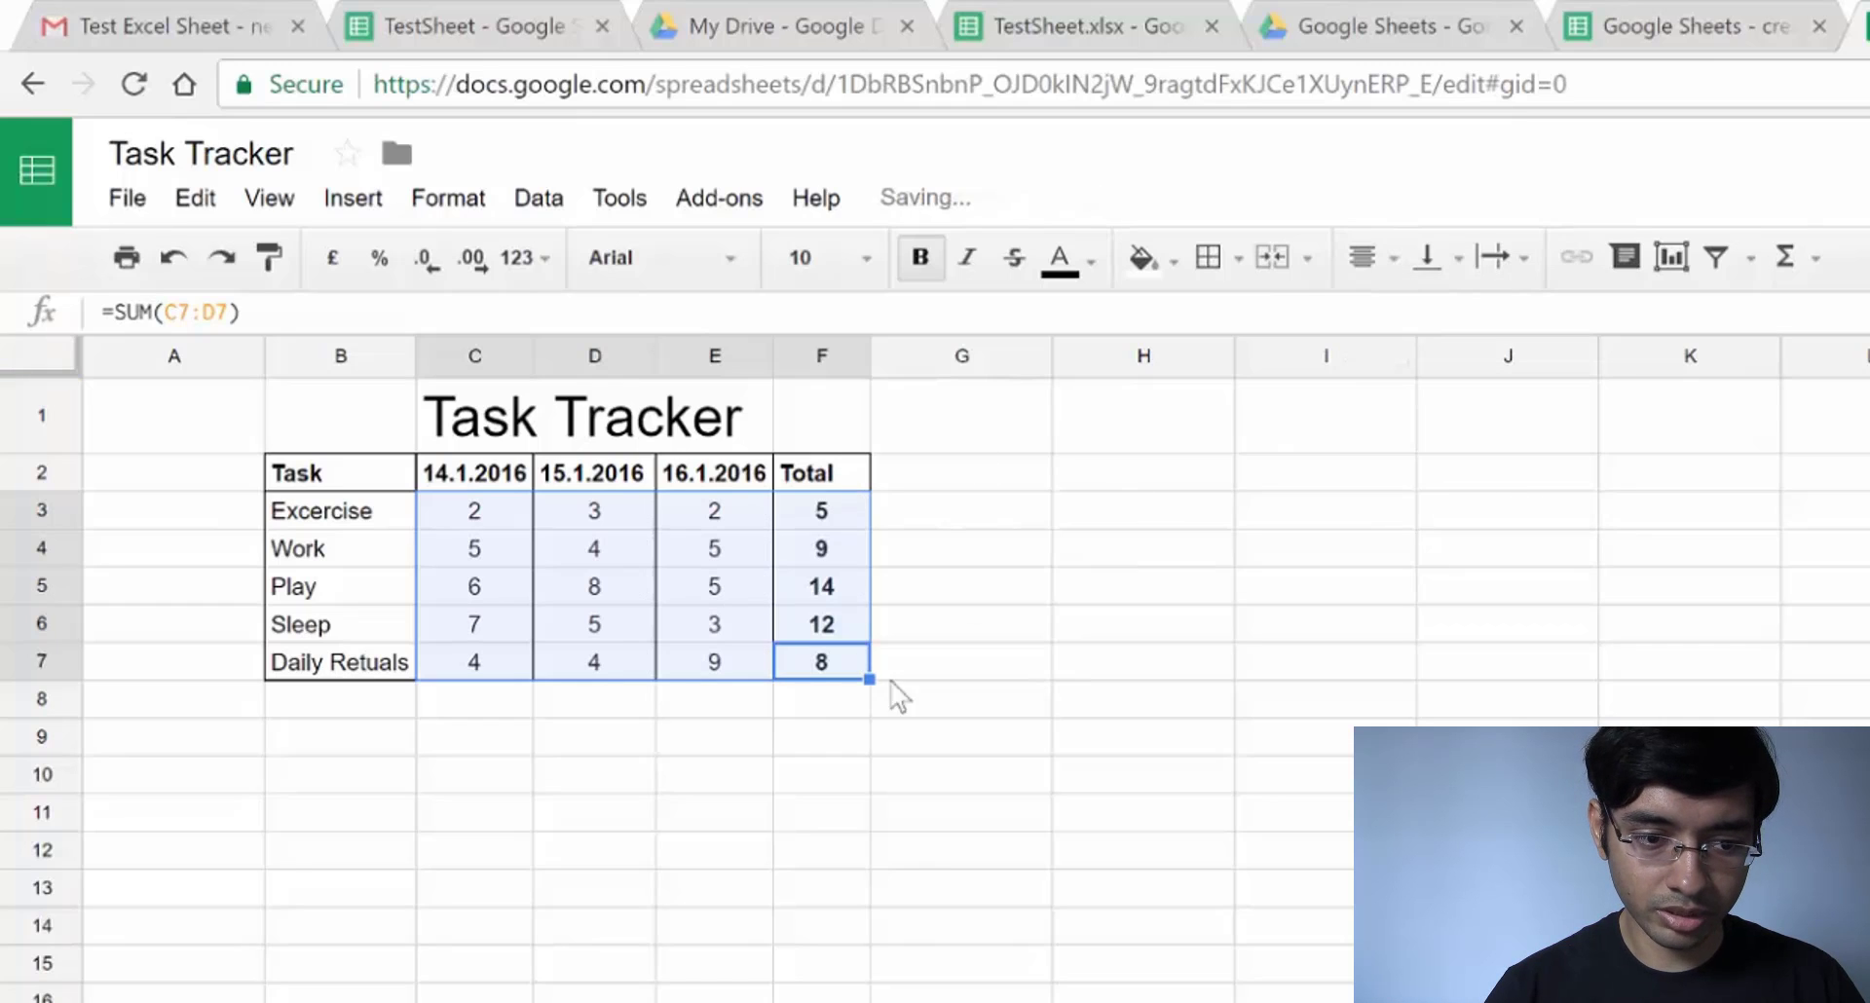
pyautogui.click(859, 484)
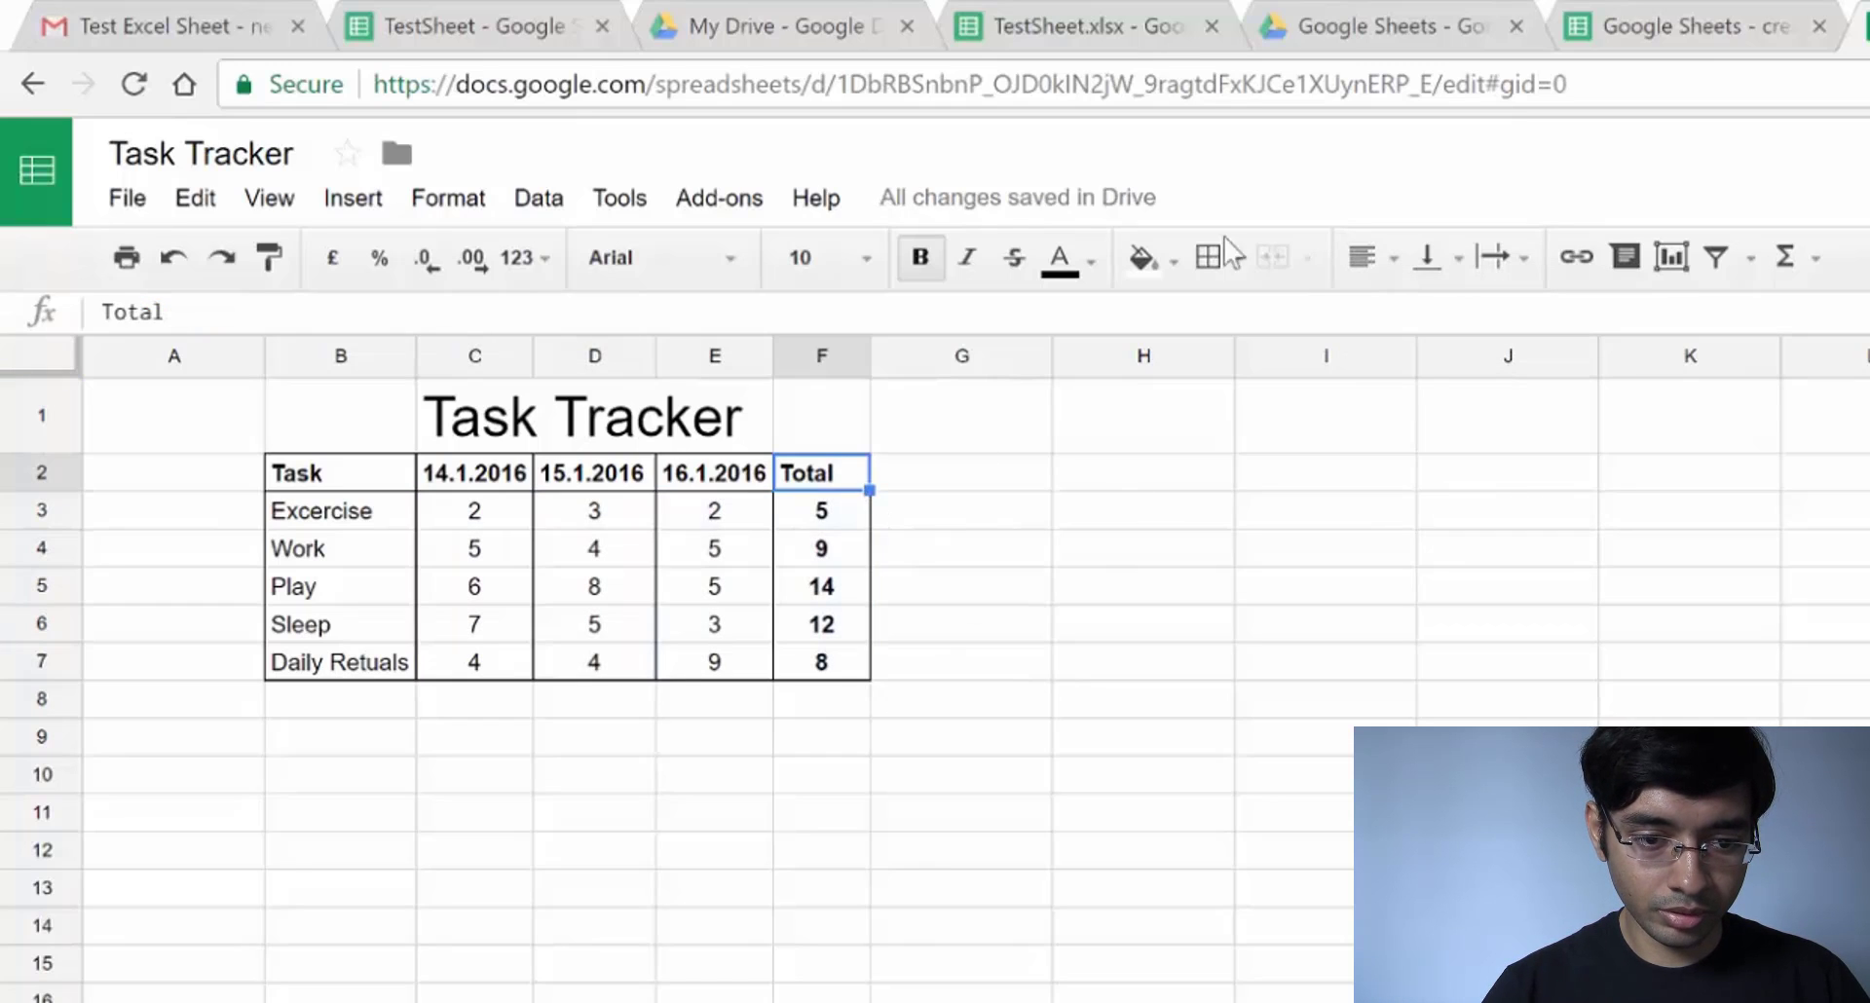
pyautogui.click(1368, 278)
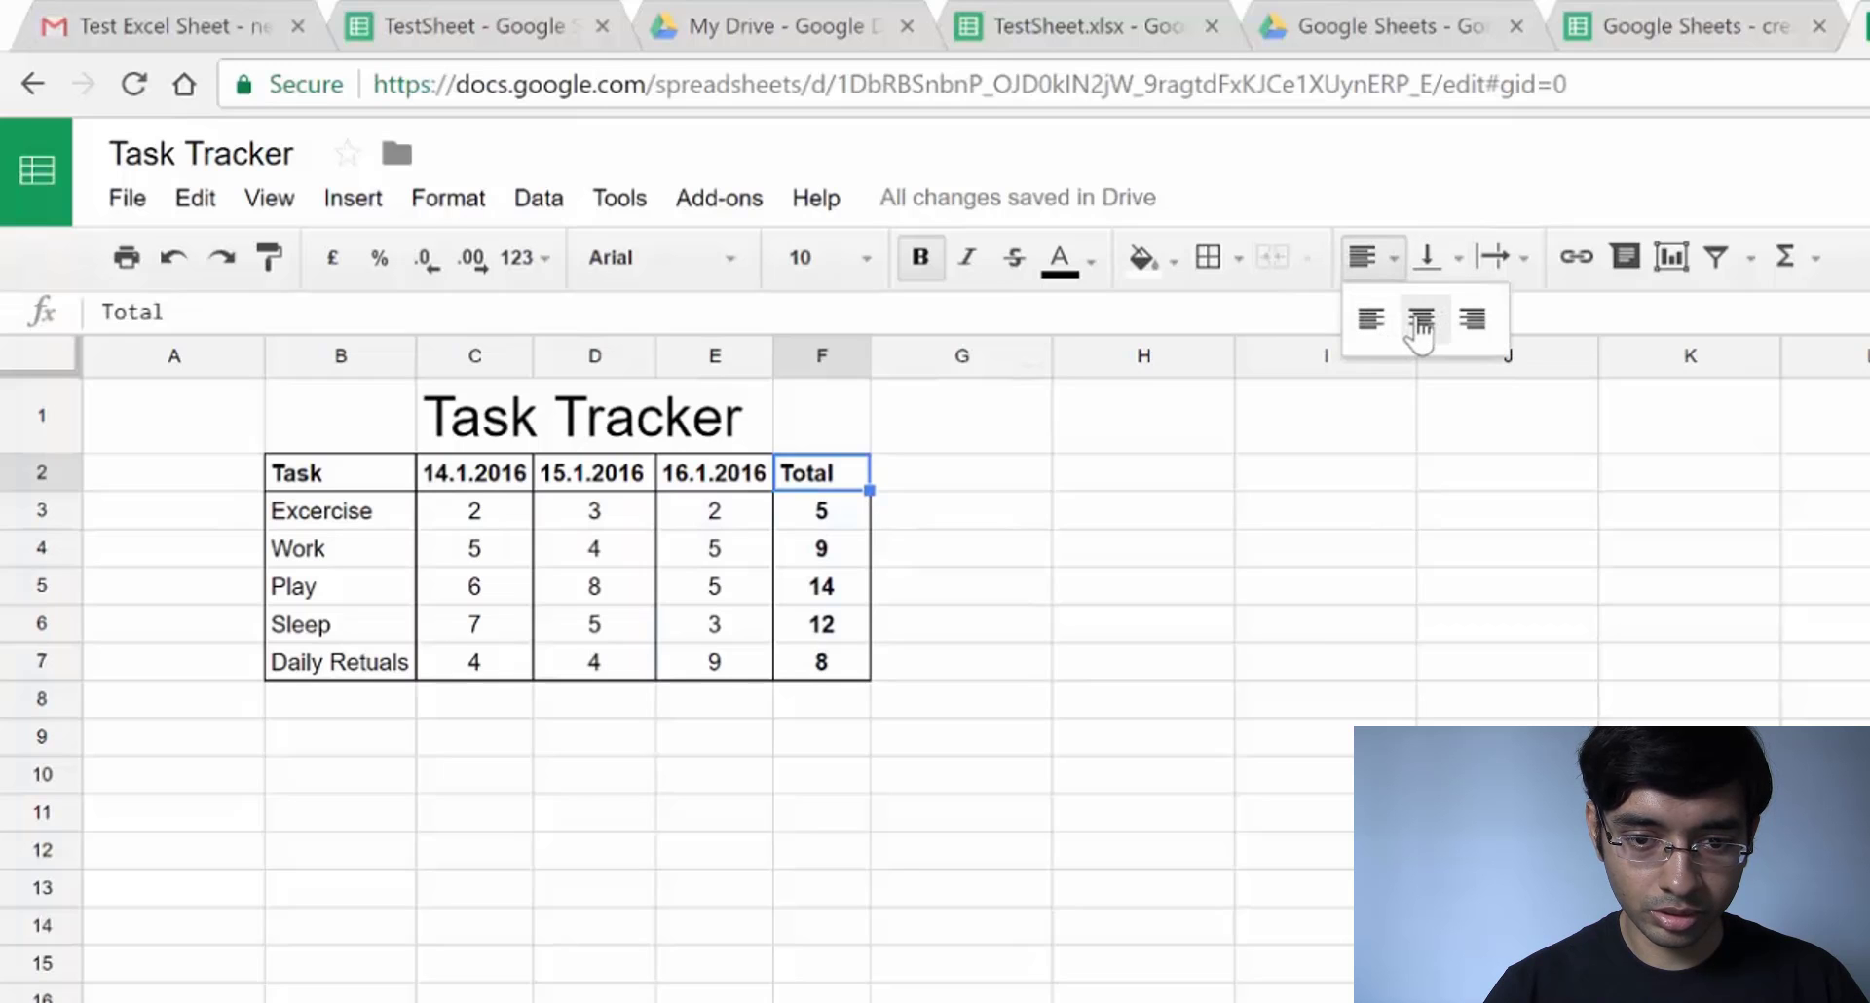
pyautogui.click(1421, 323)
pyautogui.click(1015, 714)
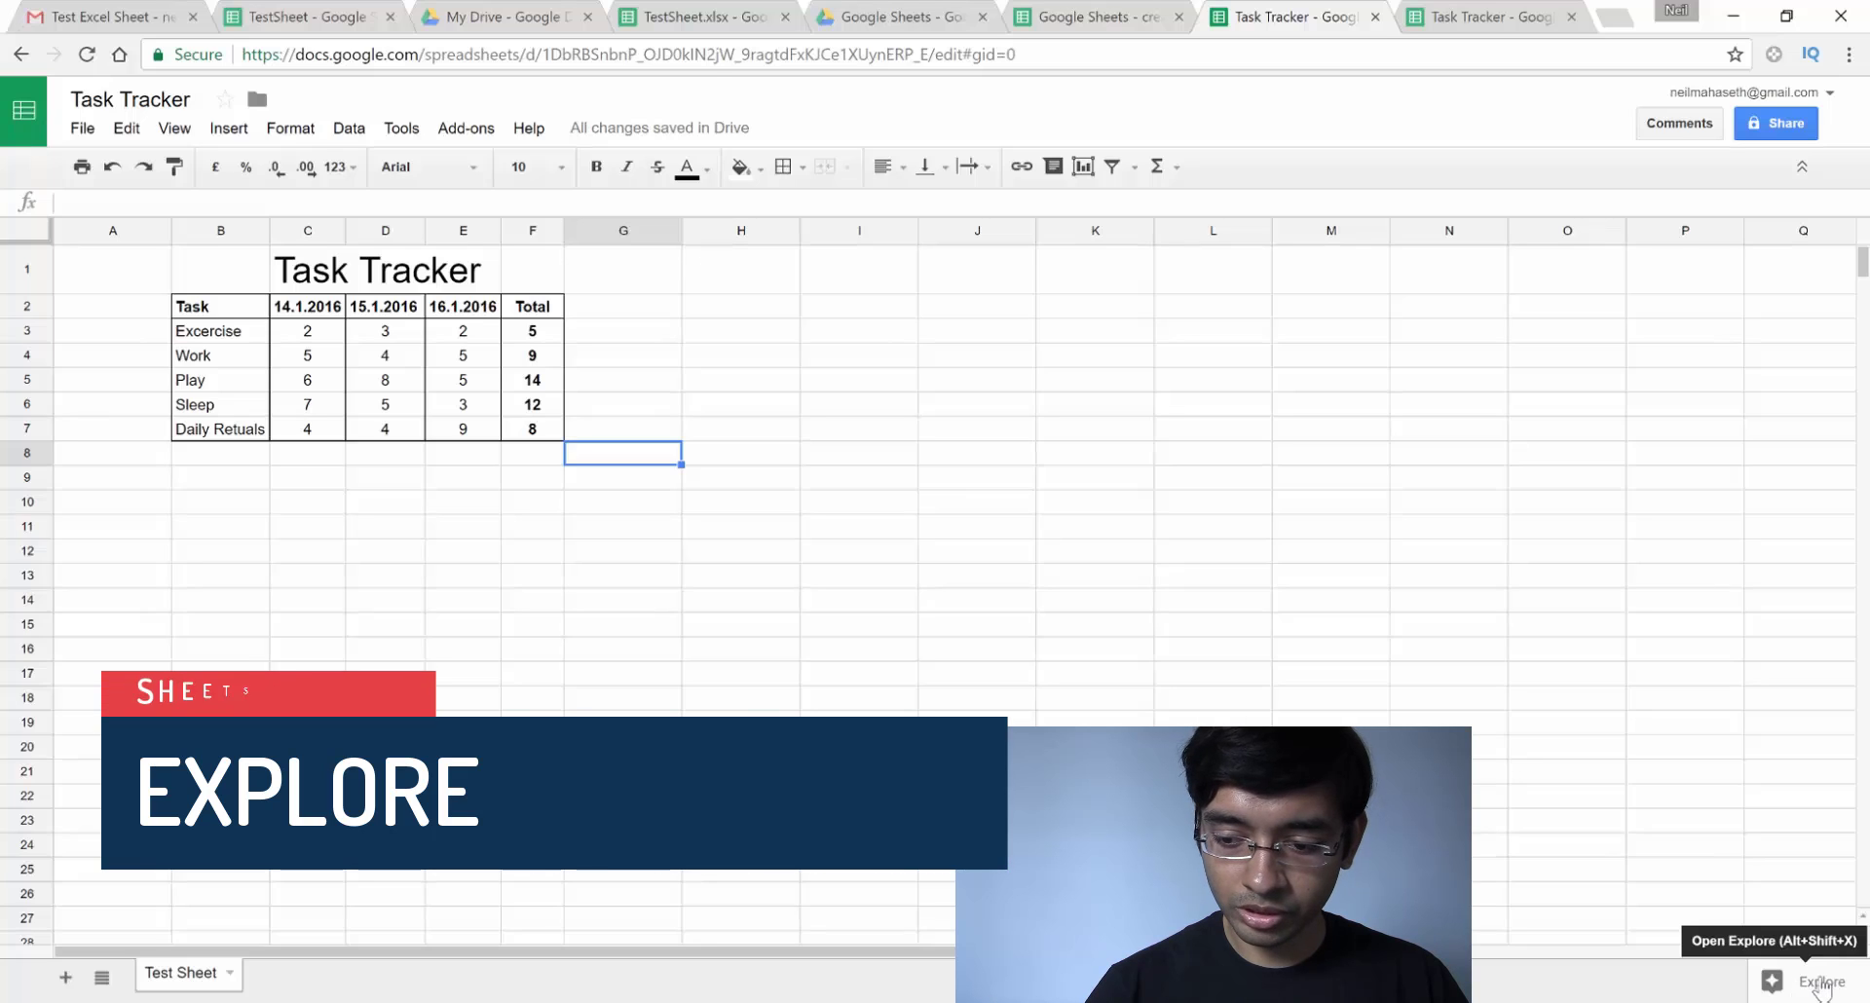
# Apply the blue alternating-colours scheme suggested by Explore to the table B2:F7
pyautogui.click(1823, 987)
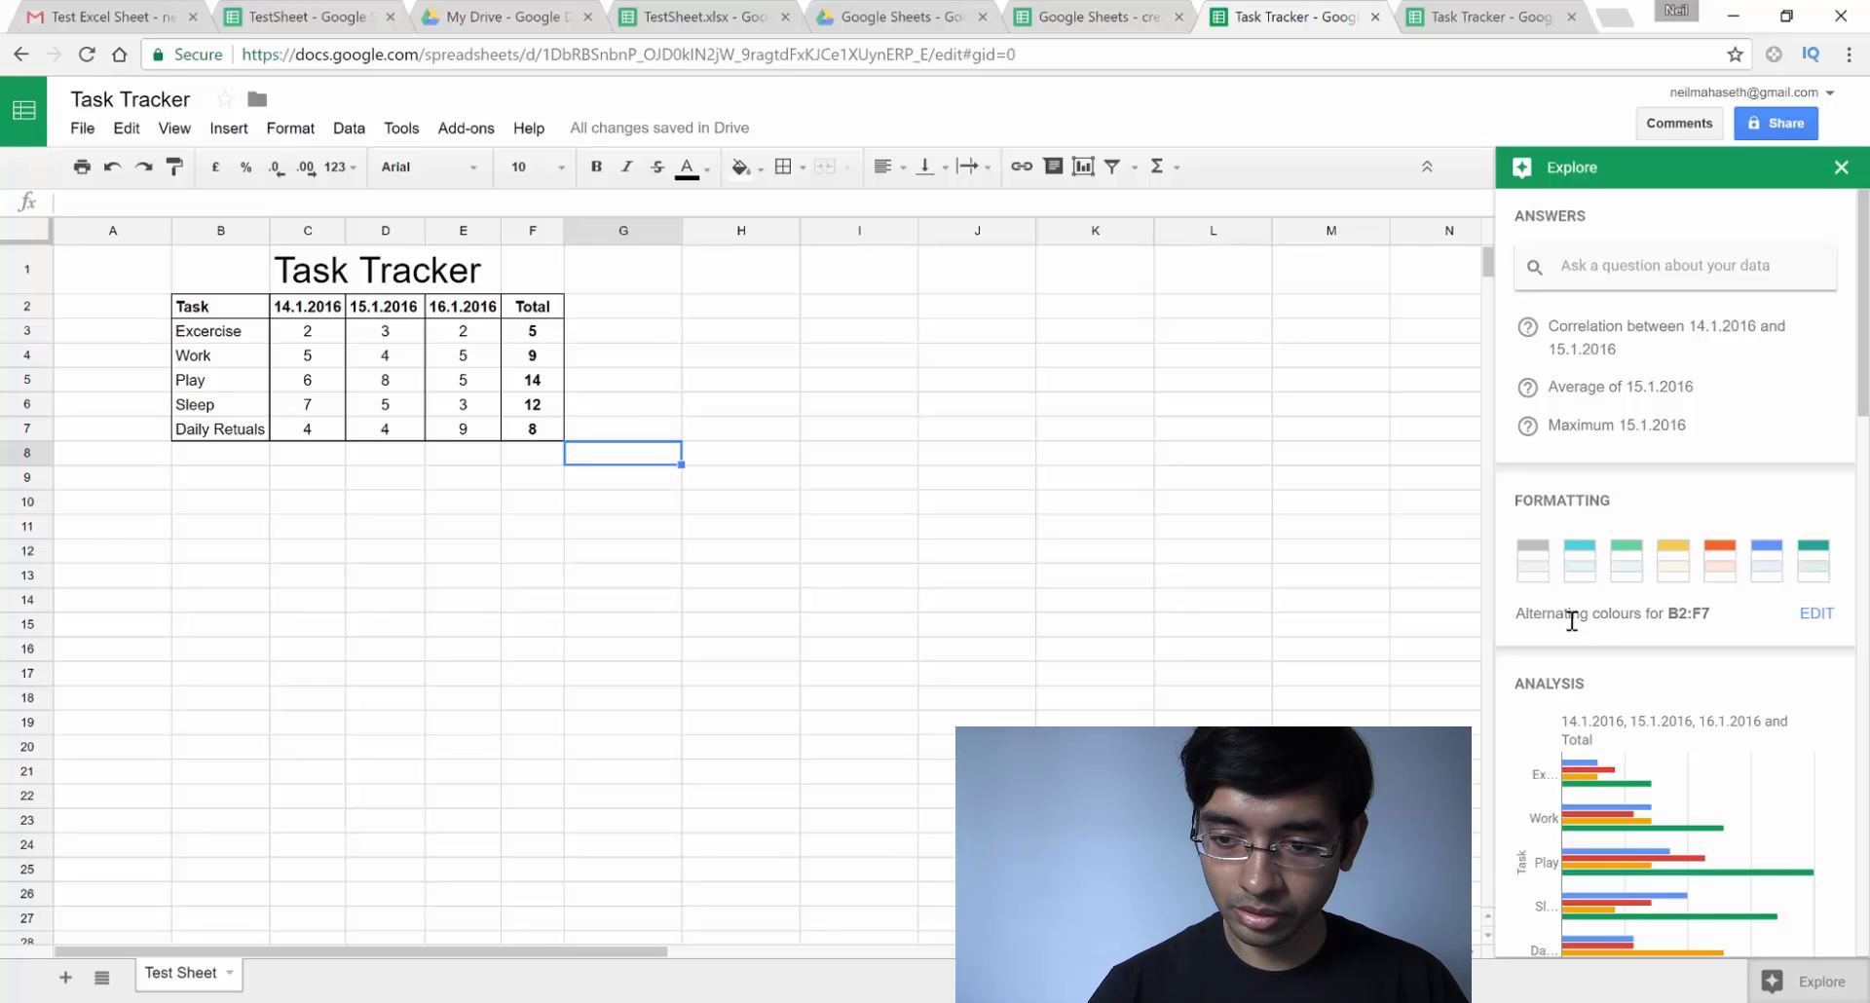
pyautogui.click(1533, 569)
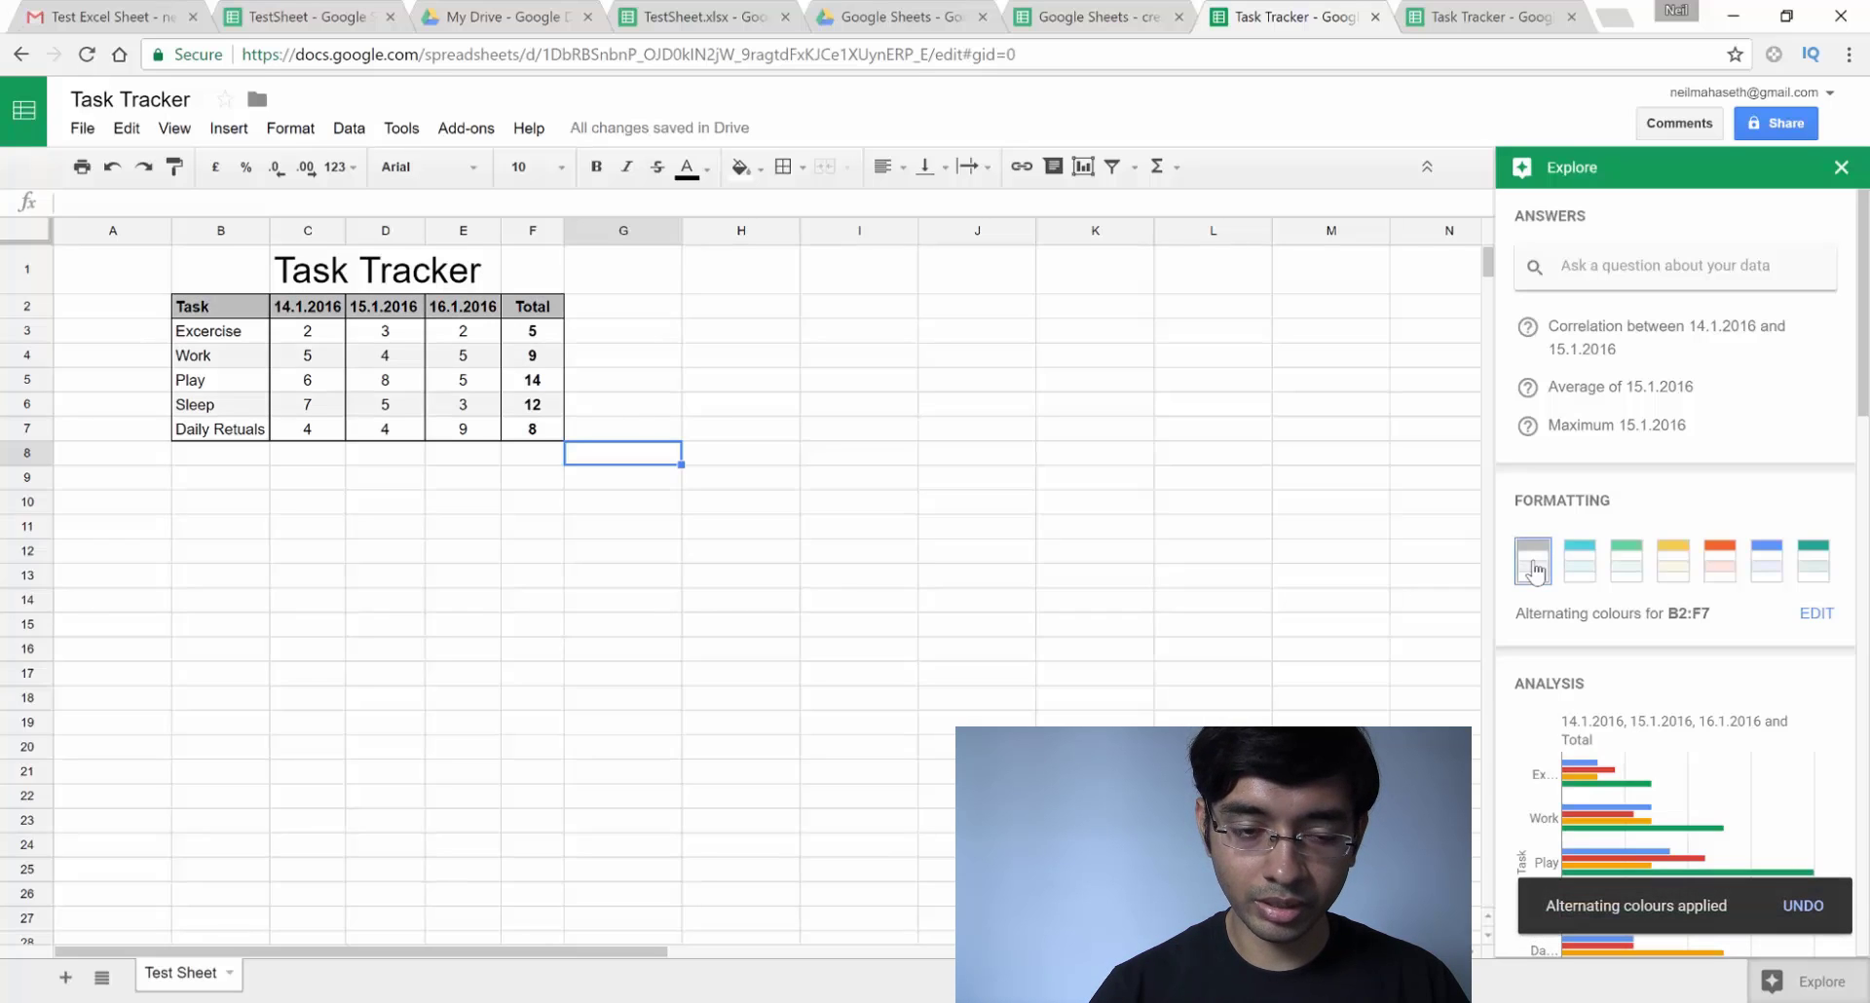
pyautogui.click(1766, 570)
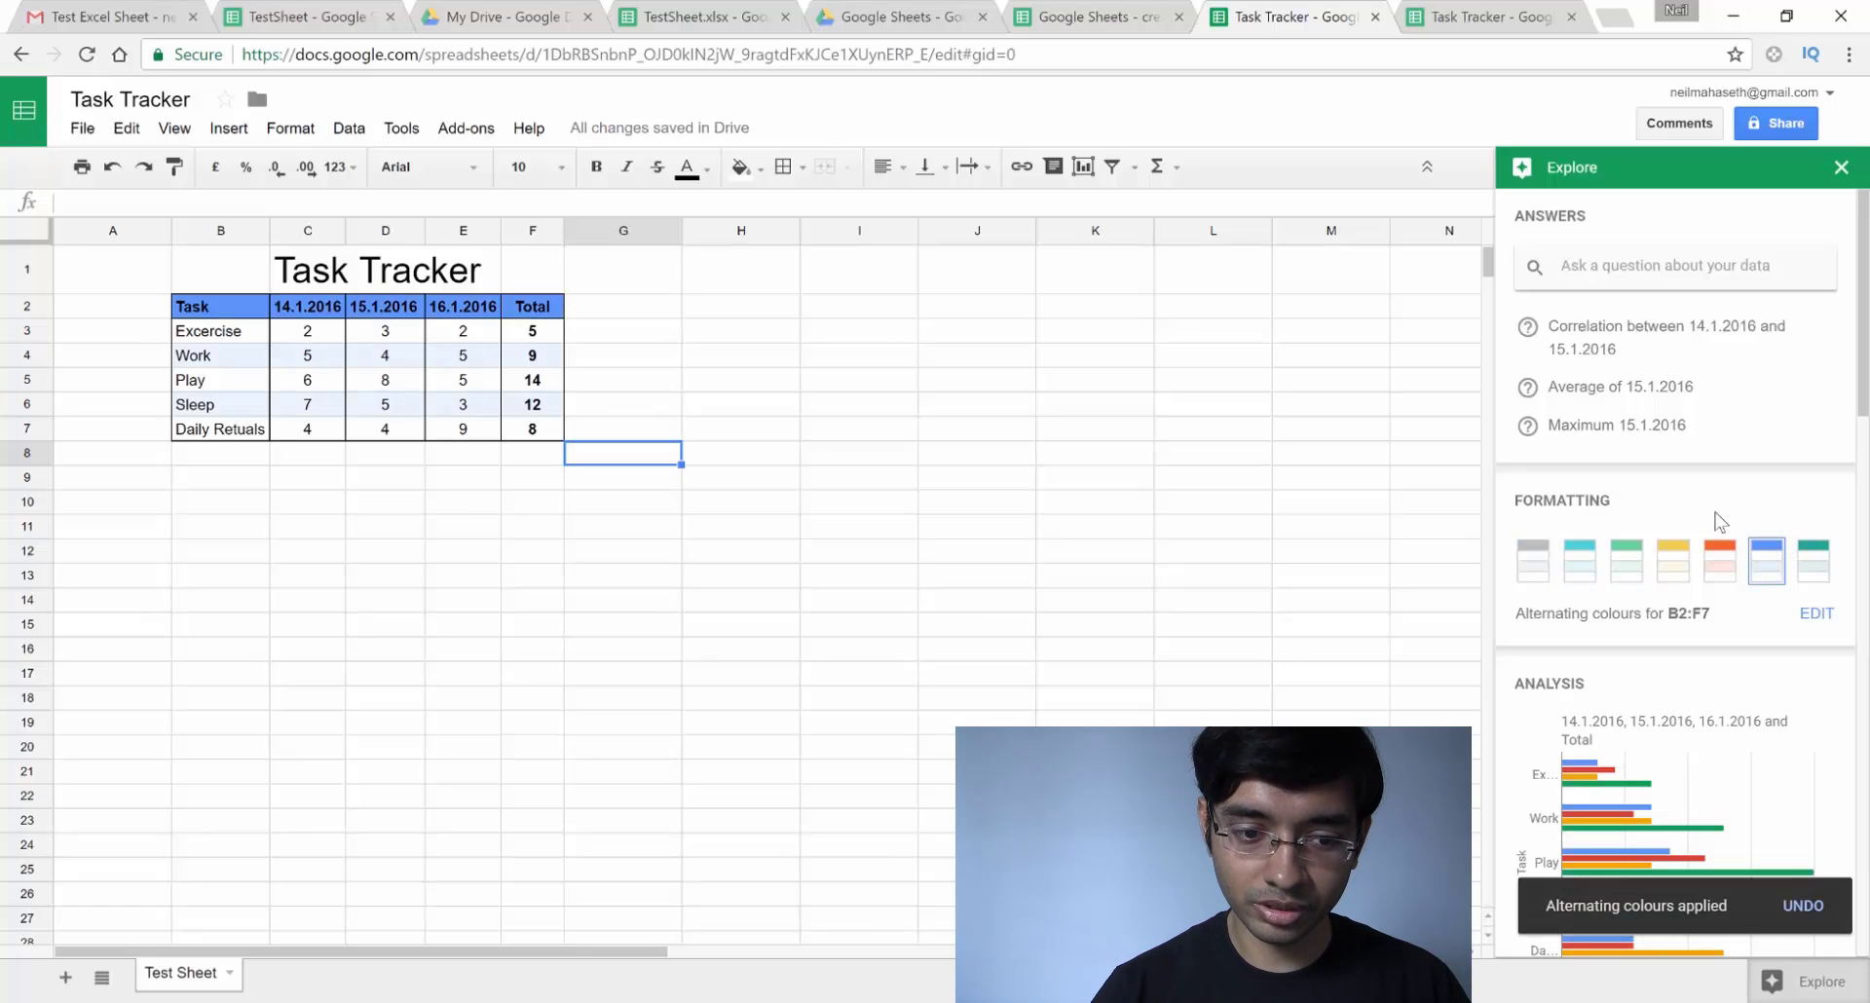
# Insert the 14.1.2016 pie chart suggested by Explore and place it directly below the table, starting around row 9
pyautogui.scroll(-4, 1719, 521)
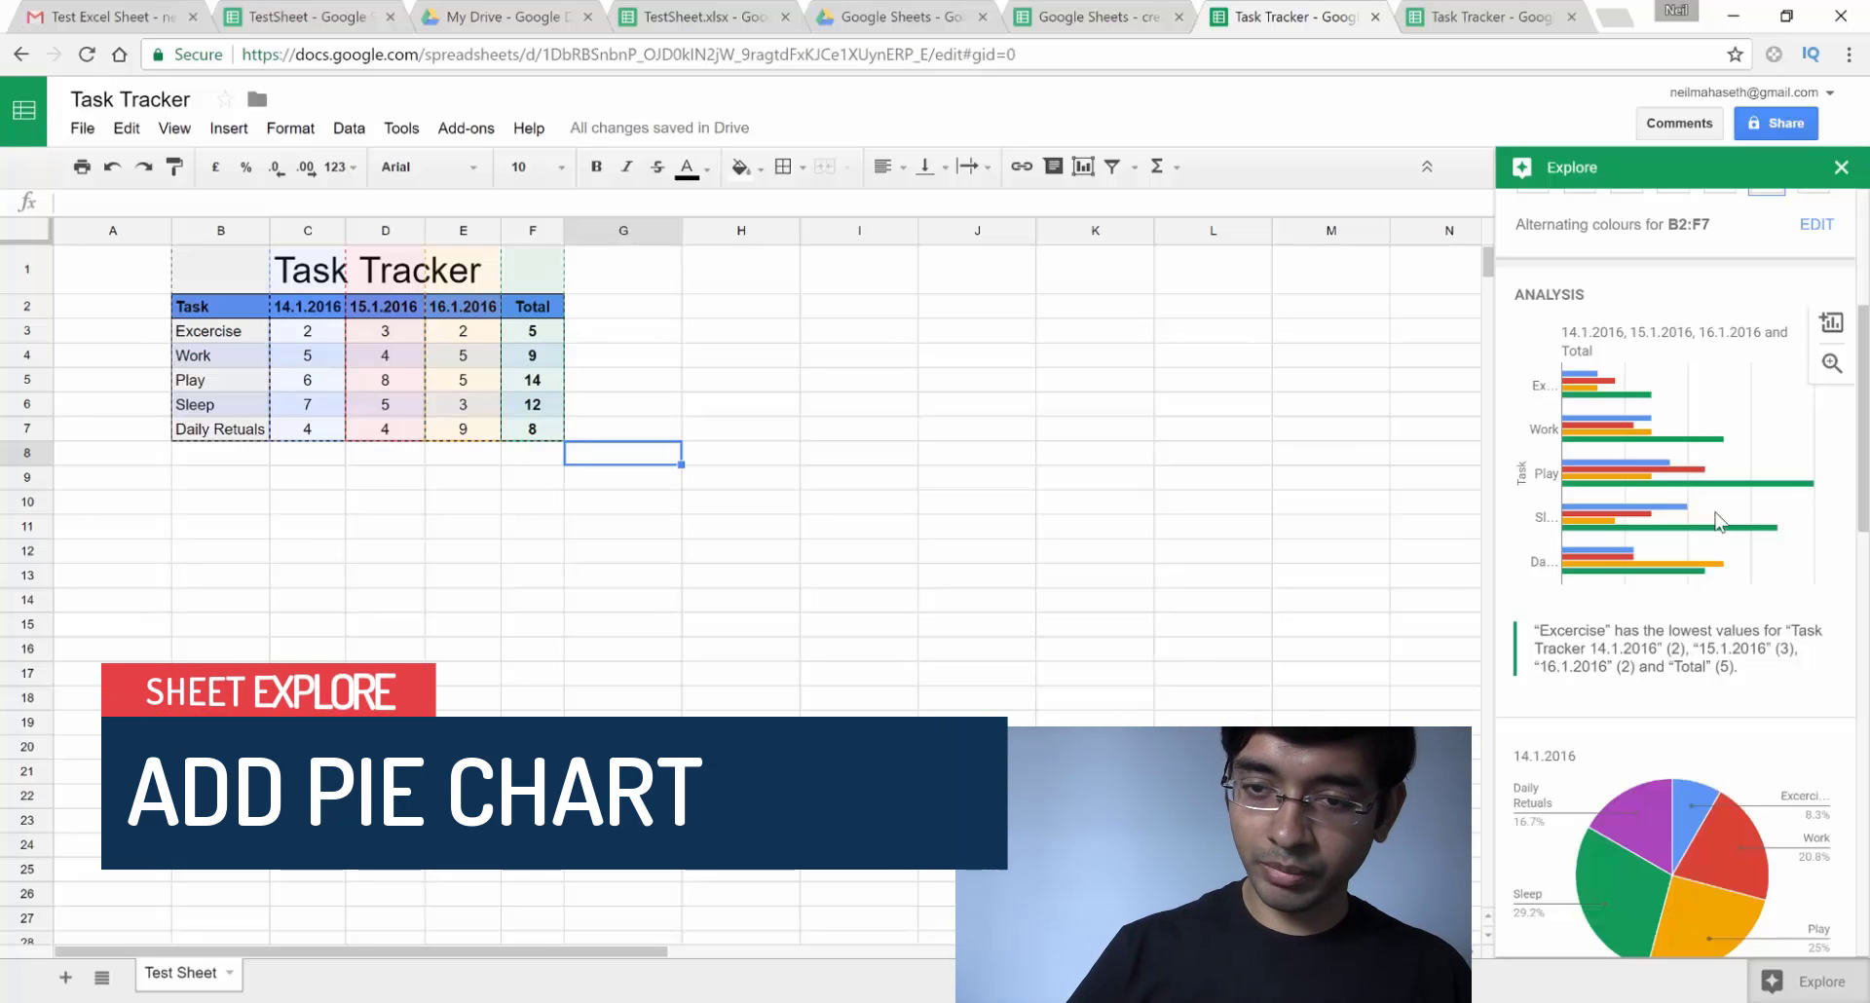
pyautogui.scroll(-6, 1716, 521)
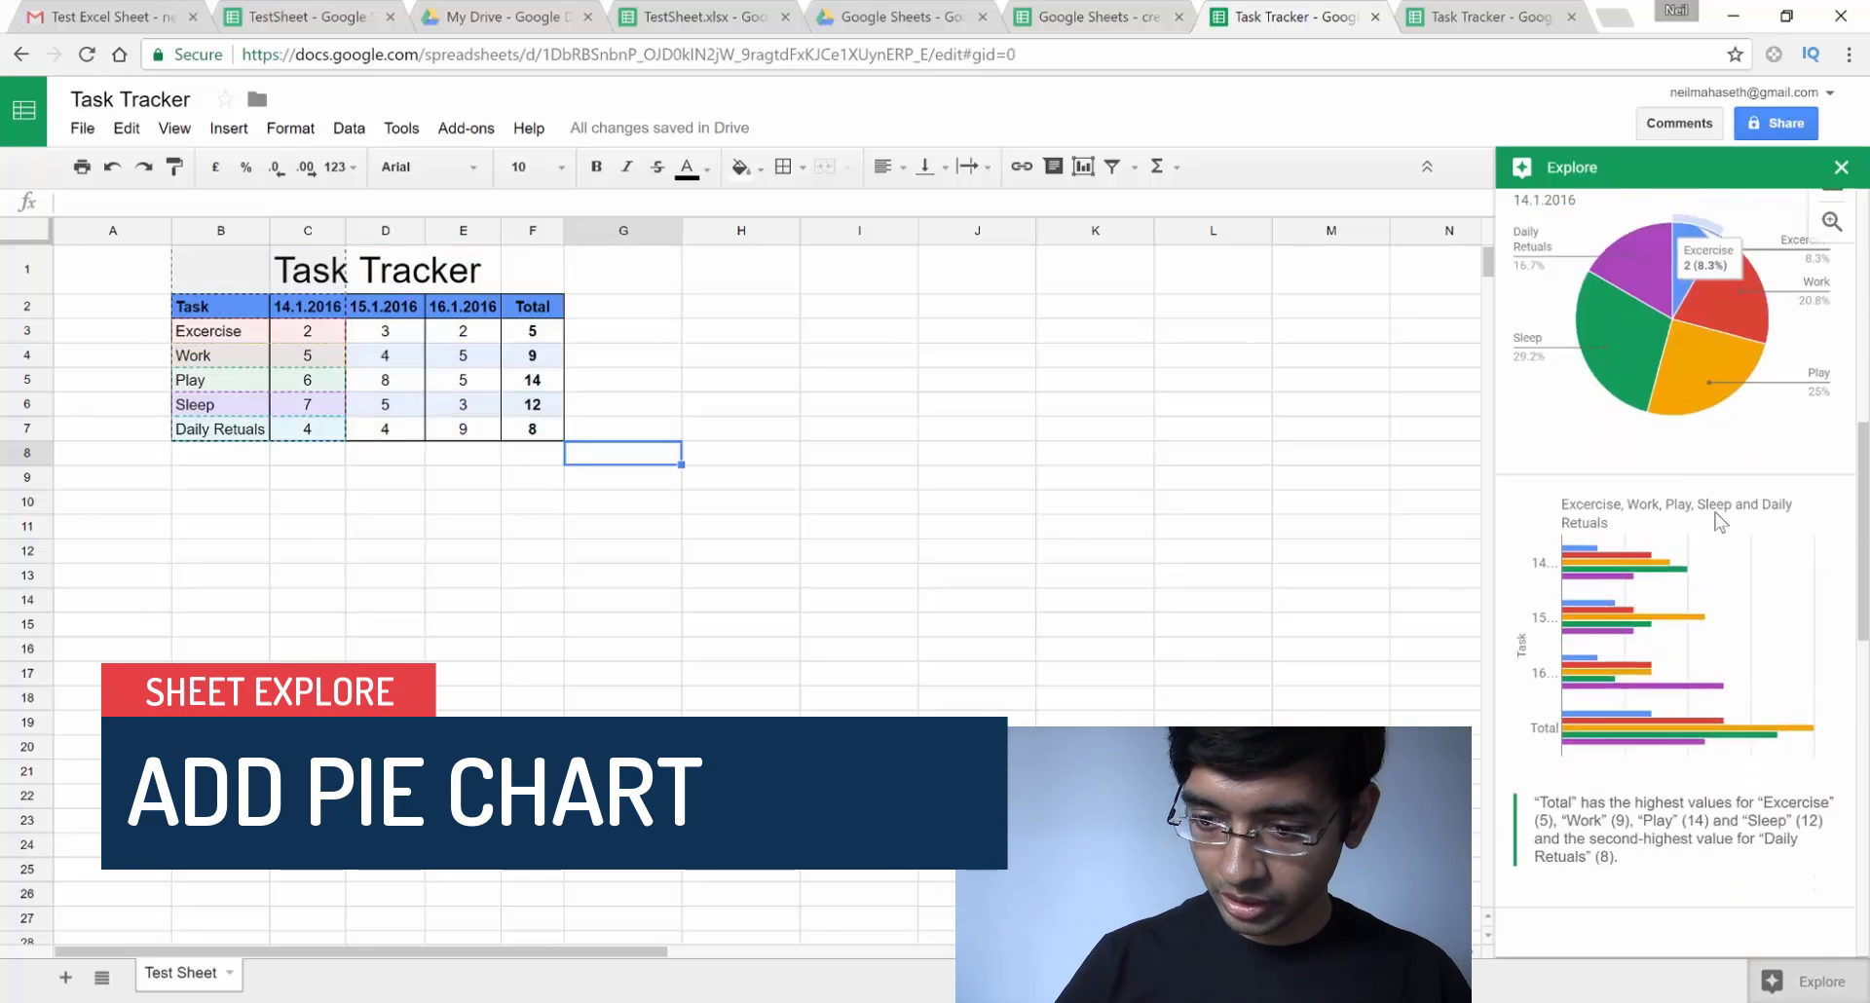
pyautogui.scroll(2, 1719, 521)
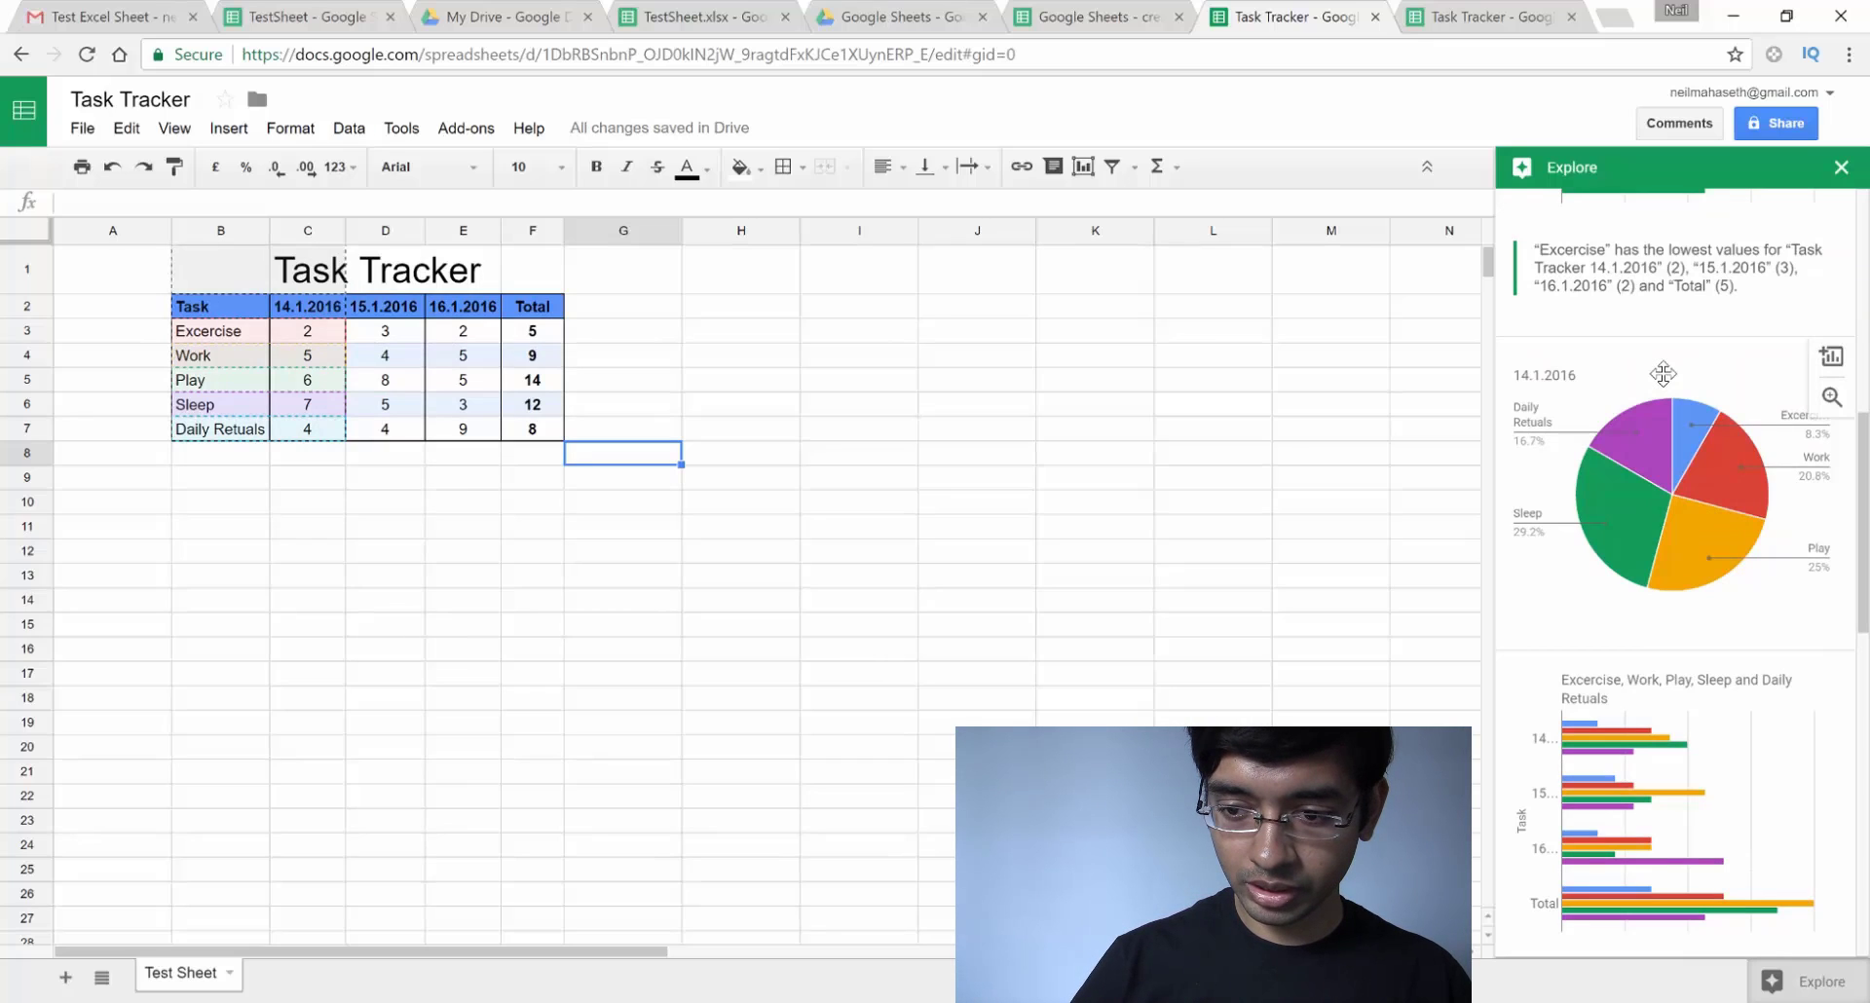
pyautogui.moveTo(1658, 370); pyautogui.dragTo(522, 602)
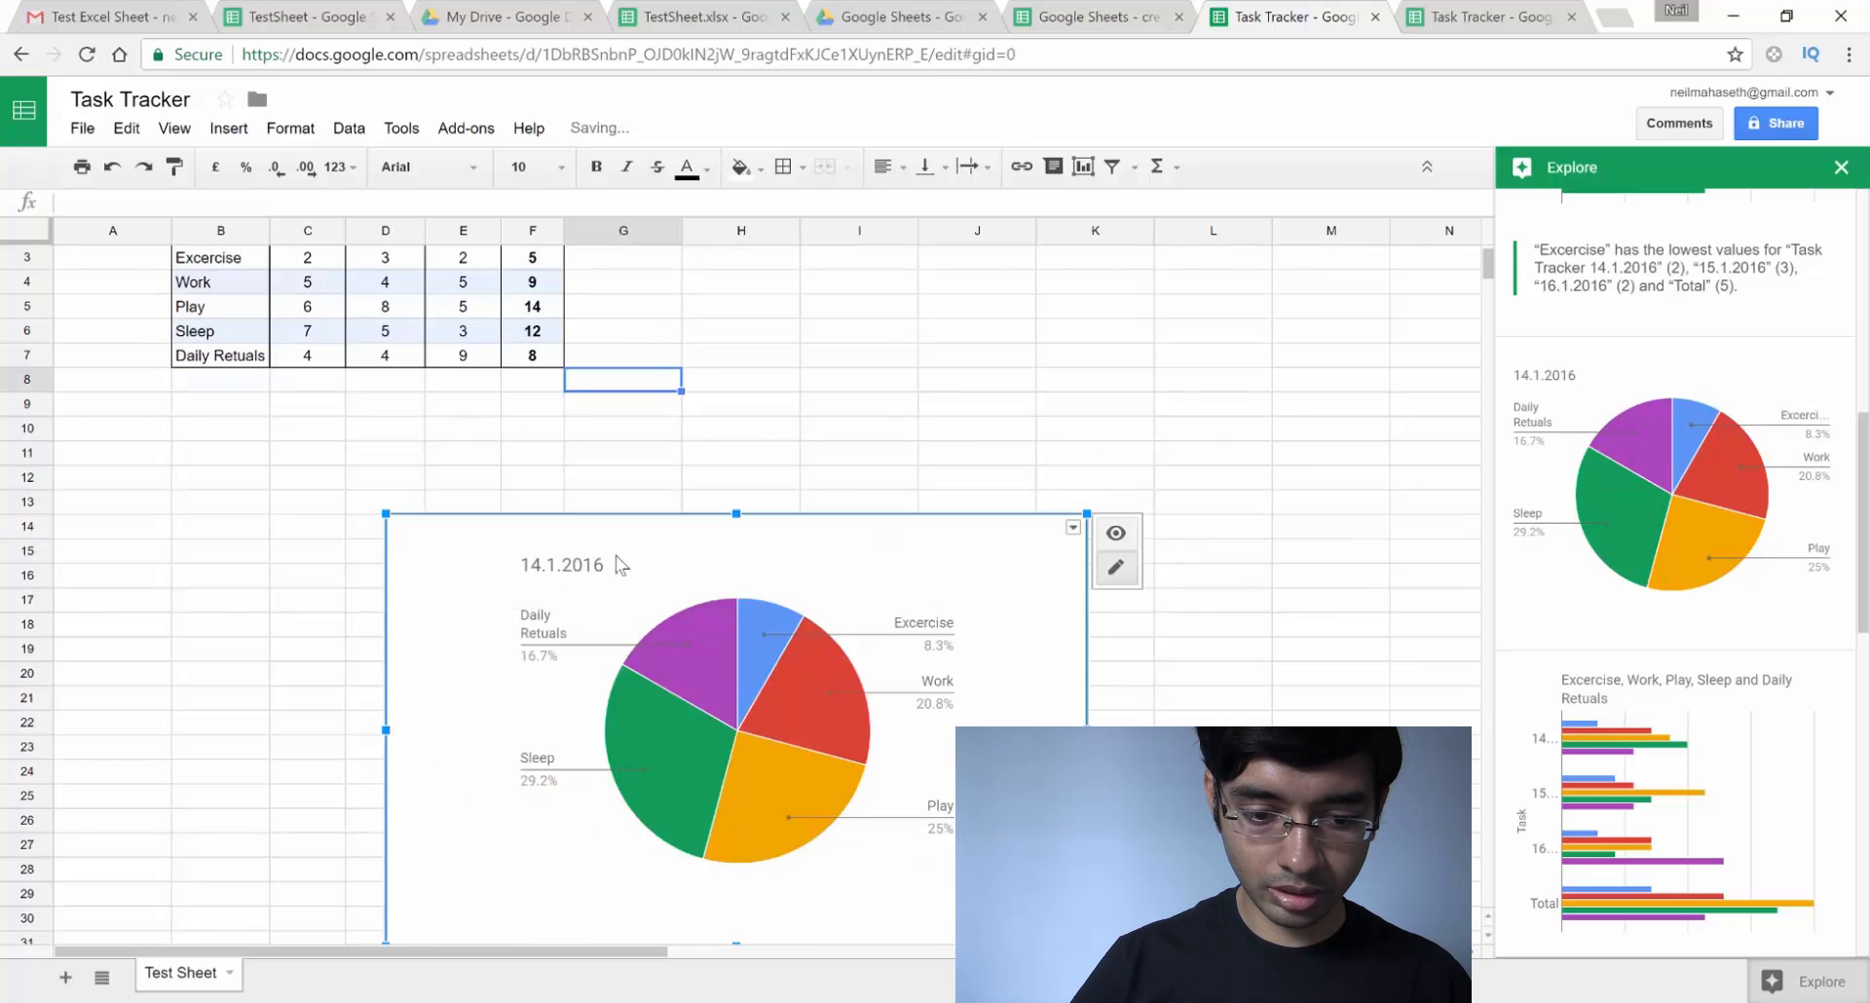
pyautogui.scroll(1, 886, 531)
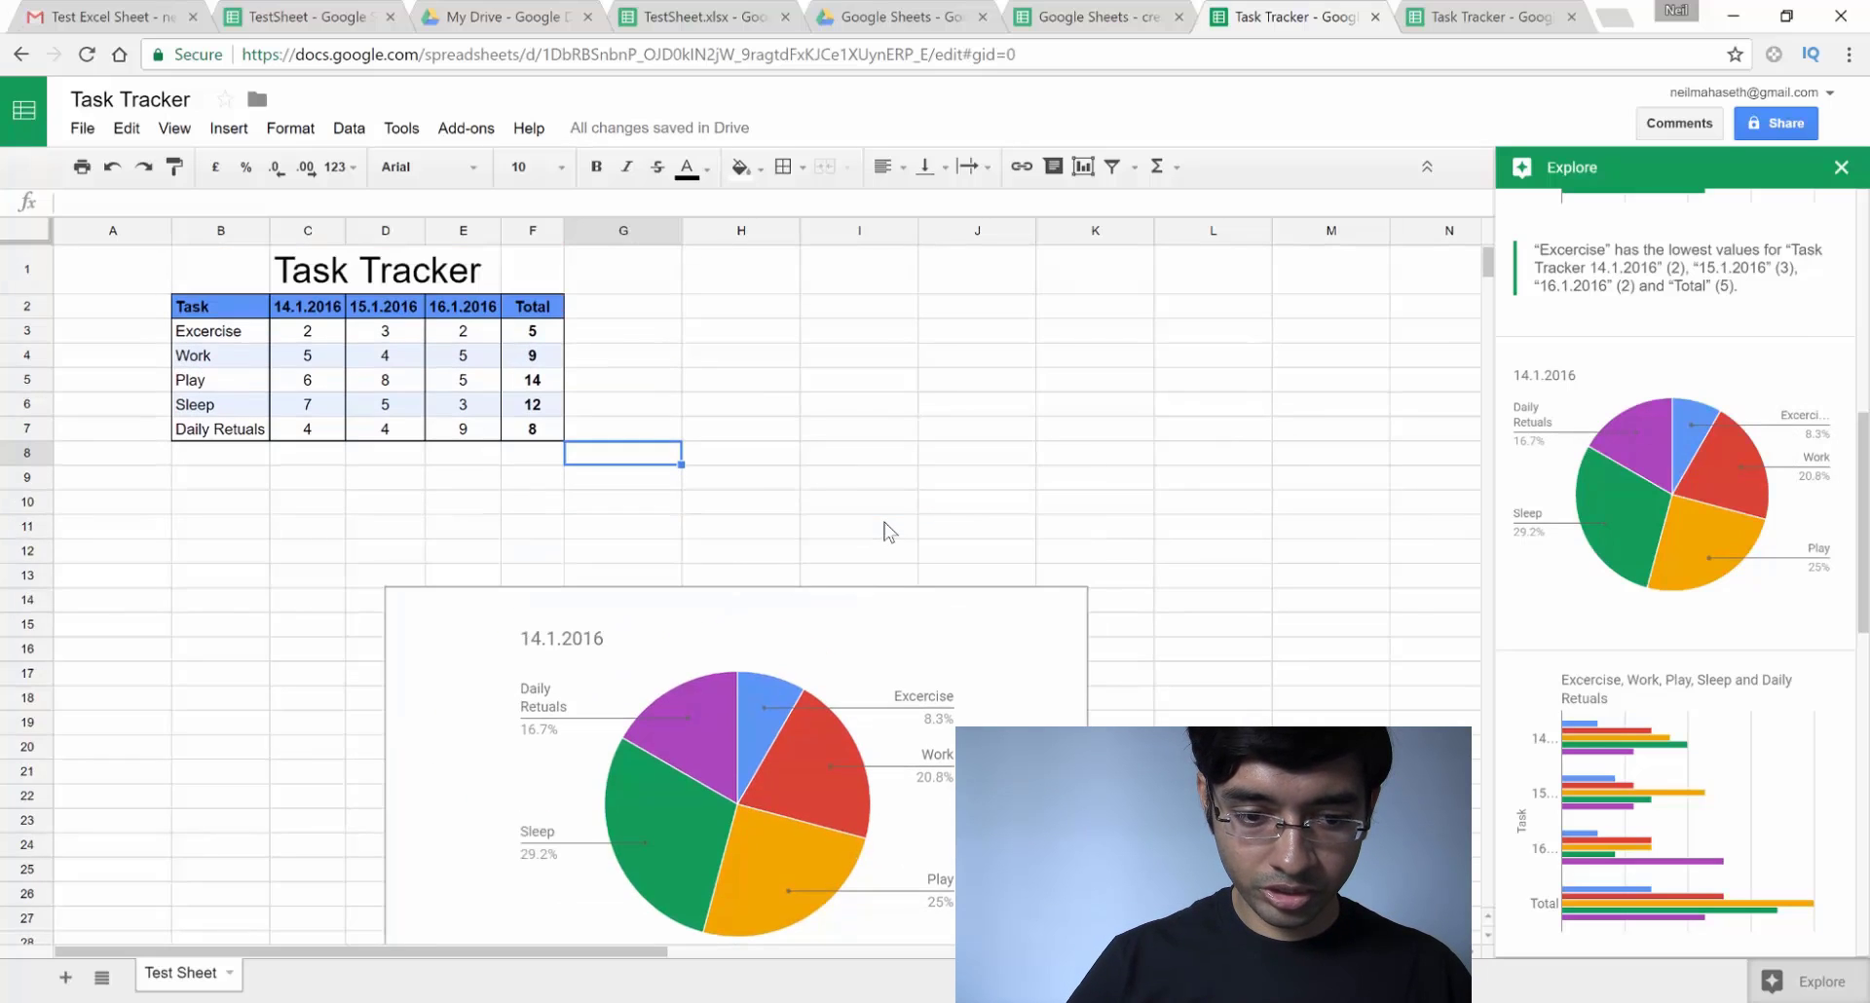
pyautogui.click(878, 623)
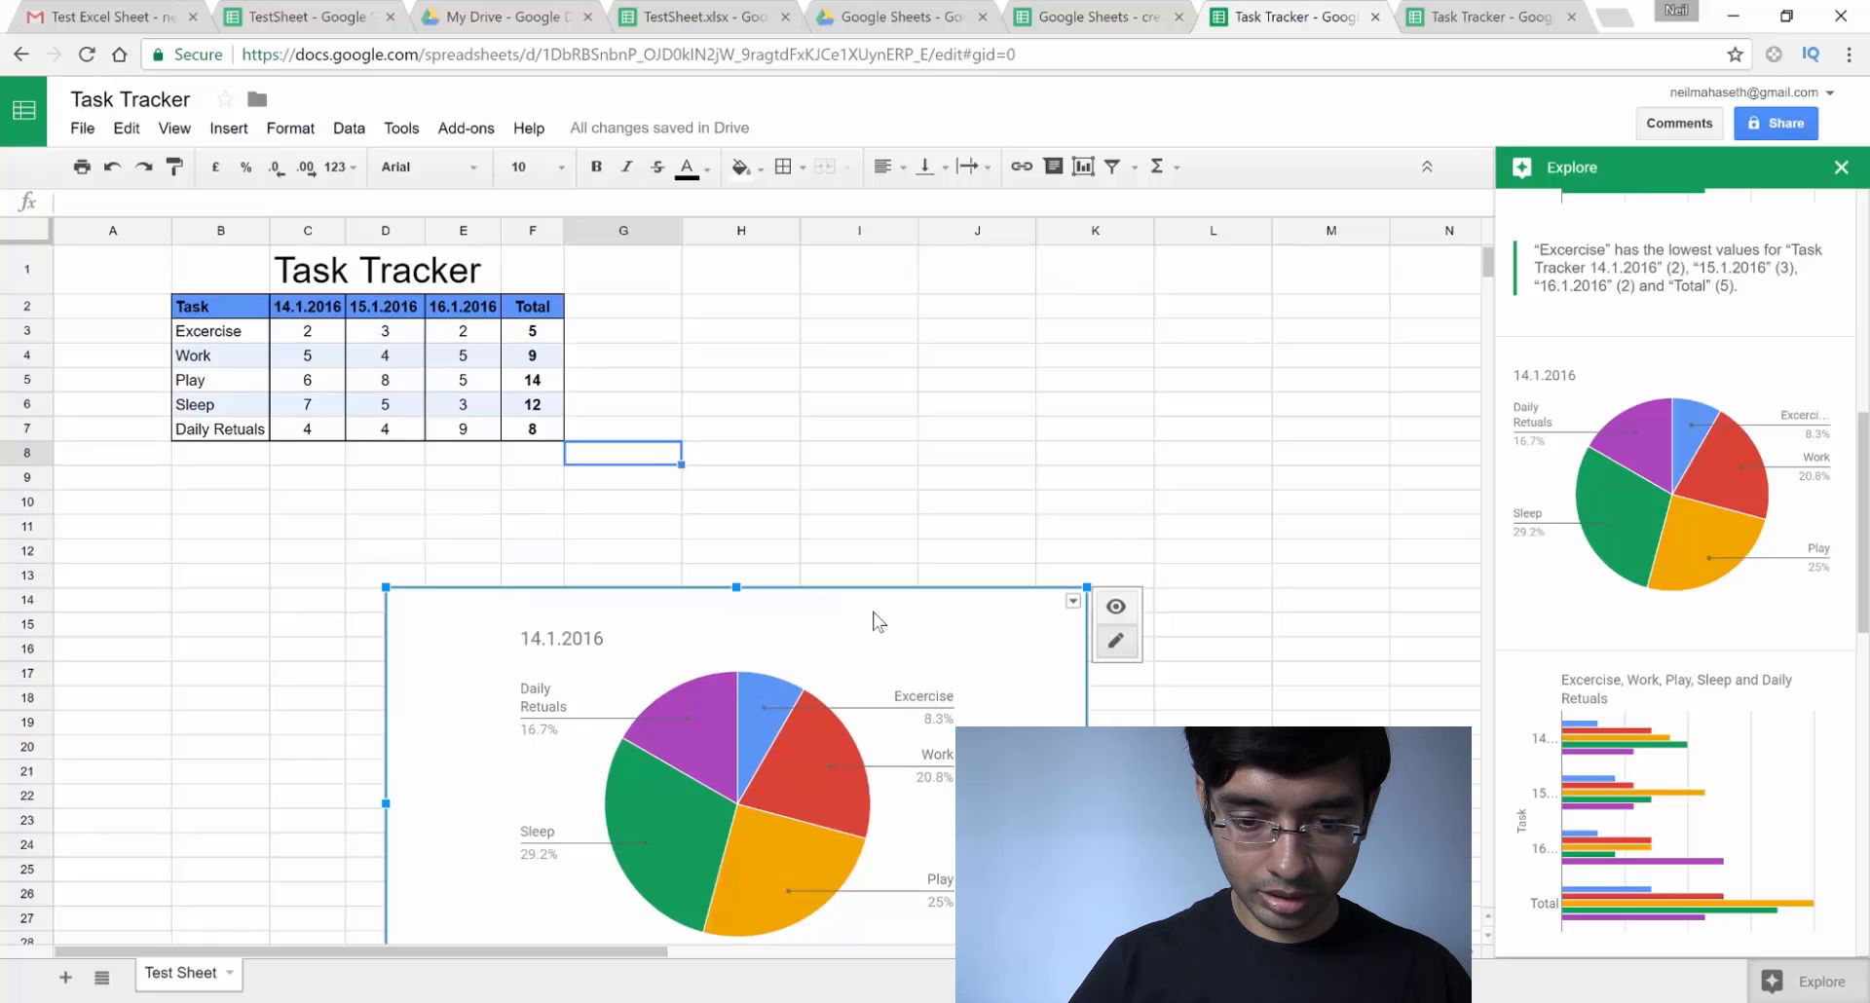
pyautogui.moveTo(849, 612); pyautogui.dragTo(571, 502)
pyautogui.click(1016, 372)
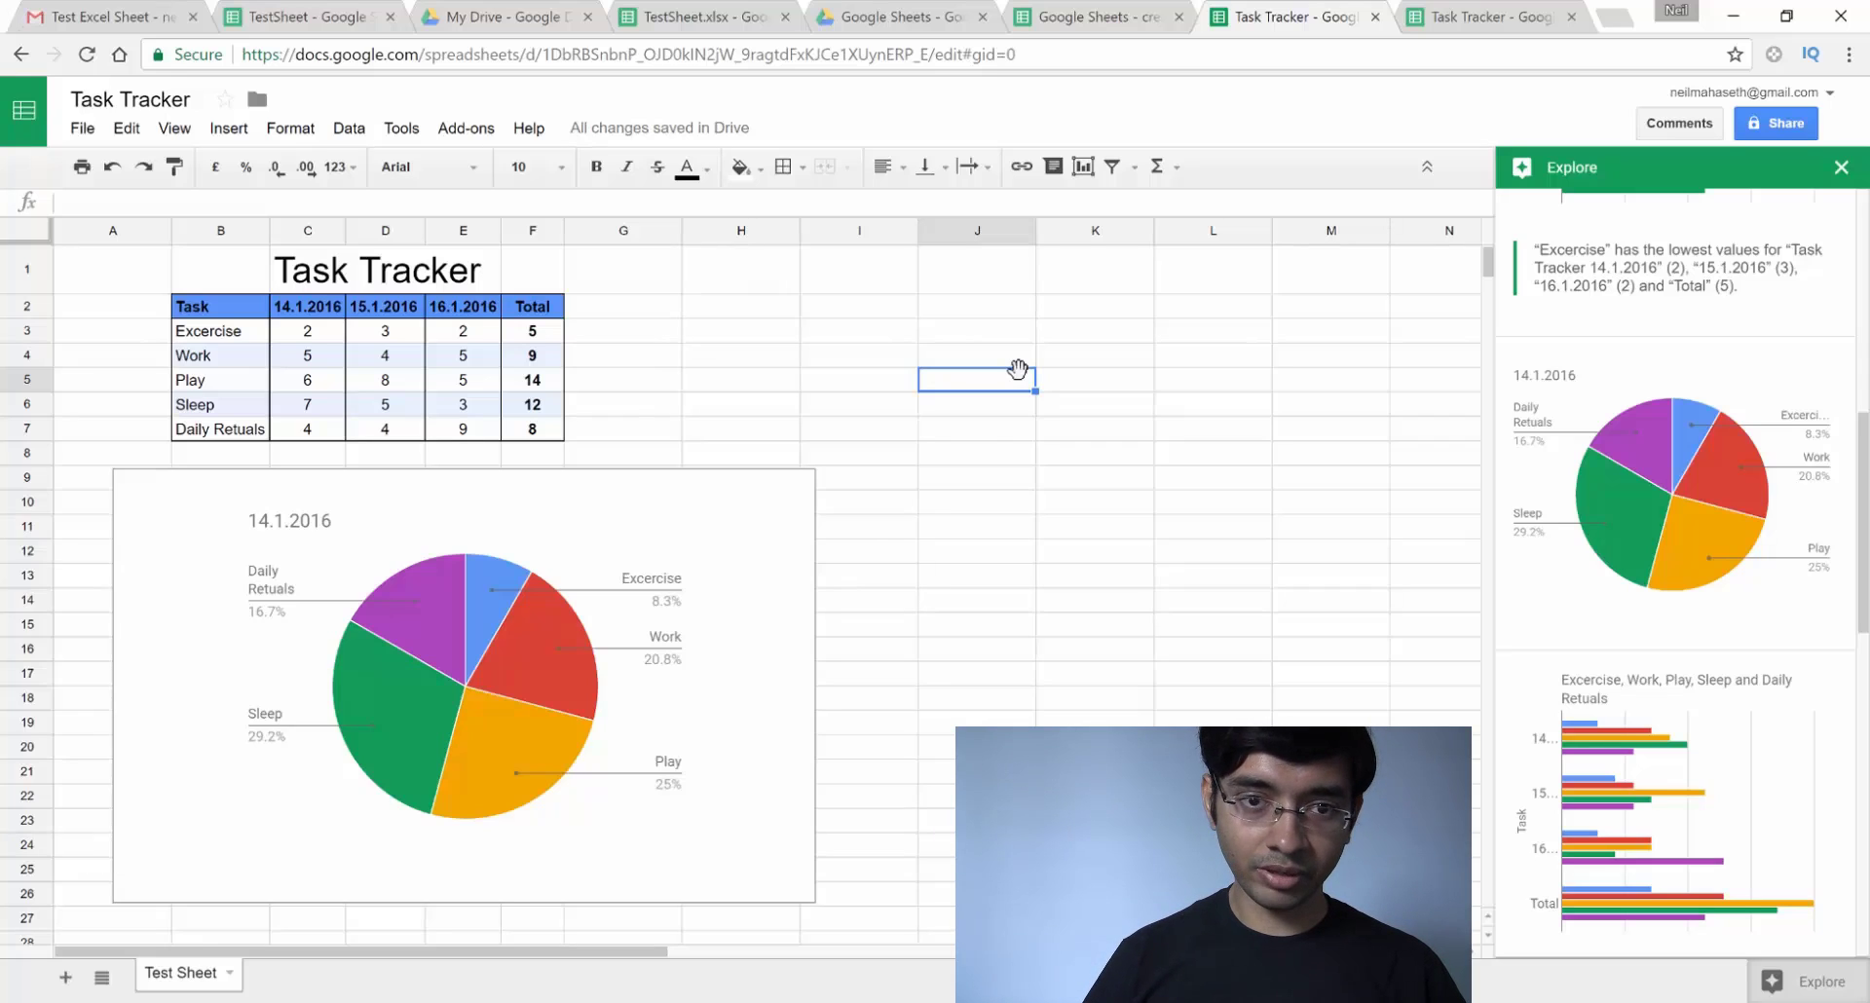
# Download the spreadsheet as a Microsoft Excel (.xlsx) file
pyautogui.click(84, 129)
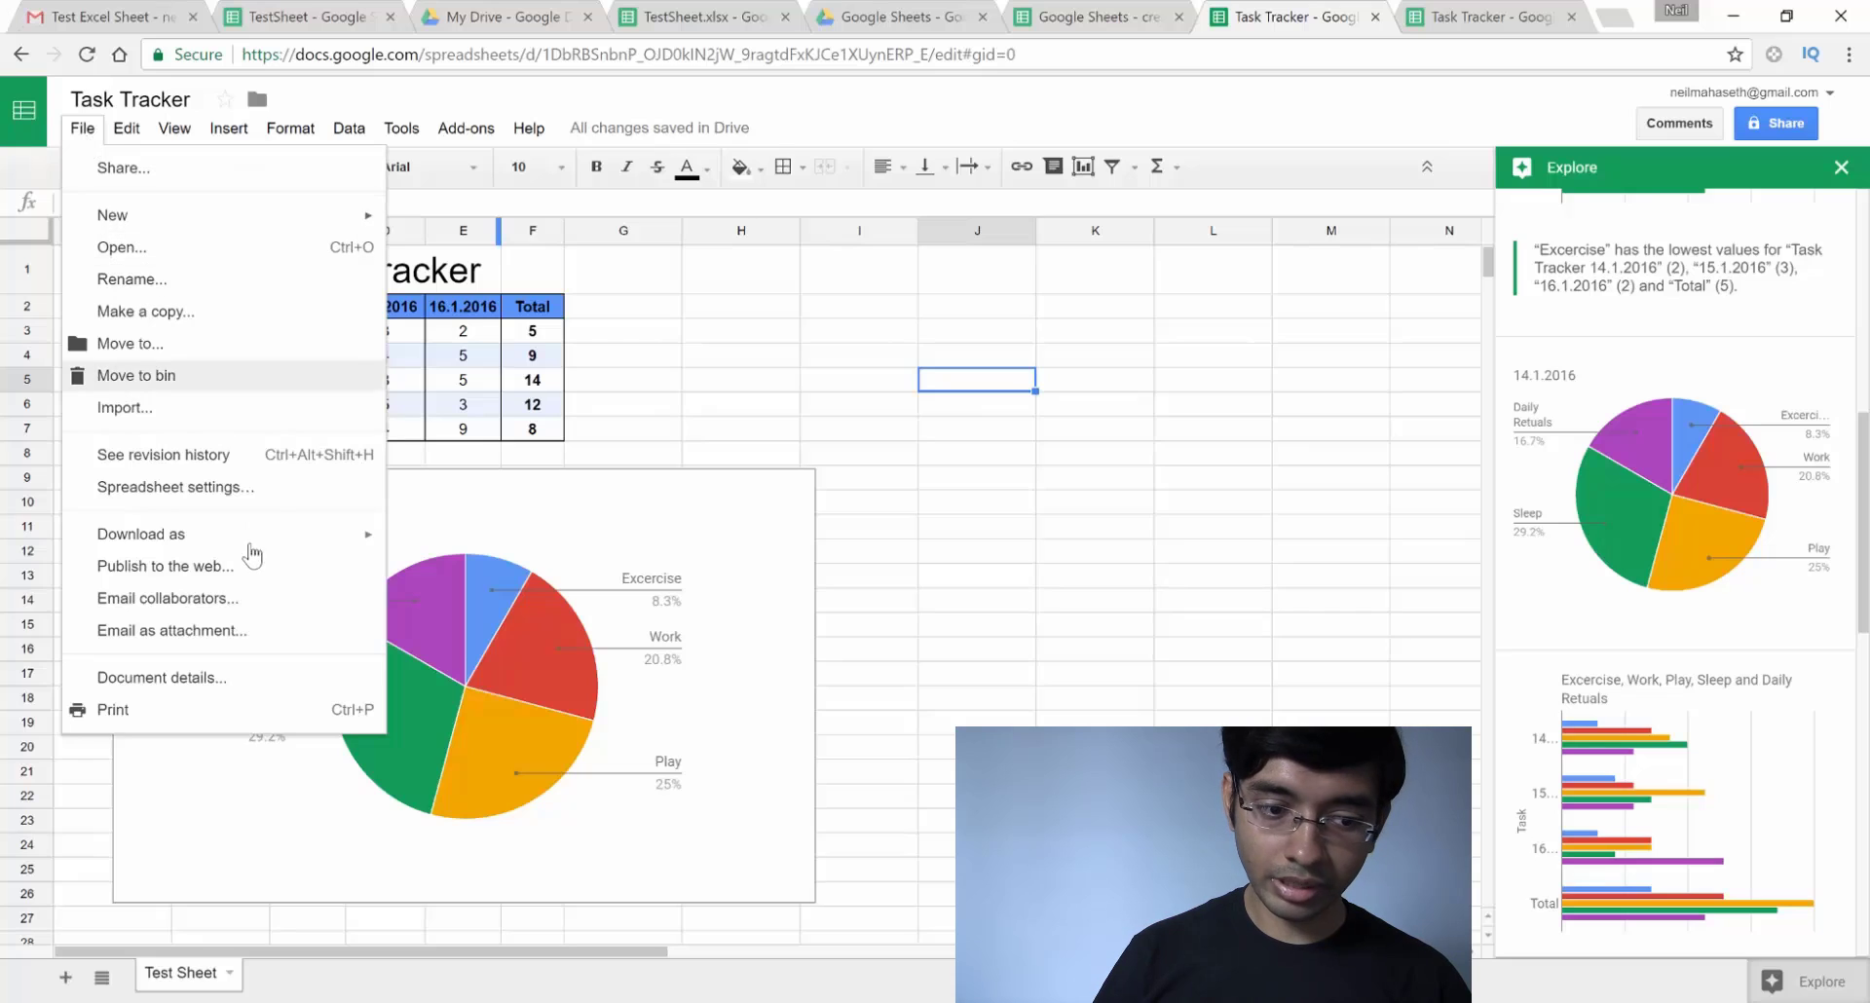
pyautogui.moveTo(388, 548)
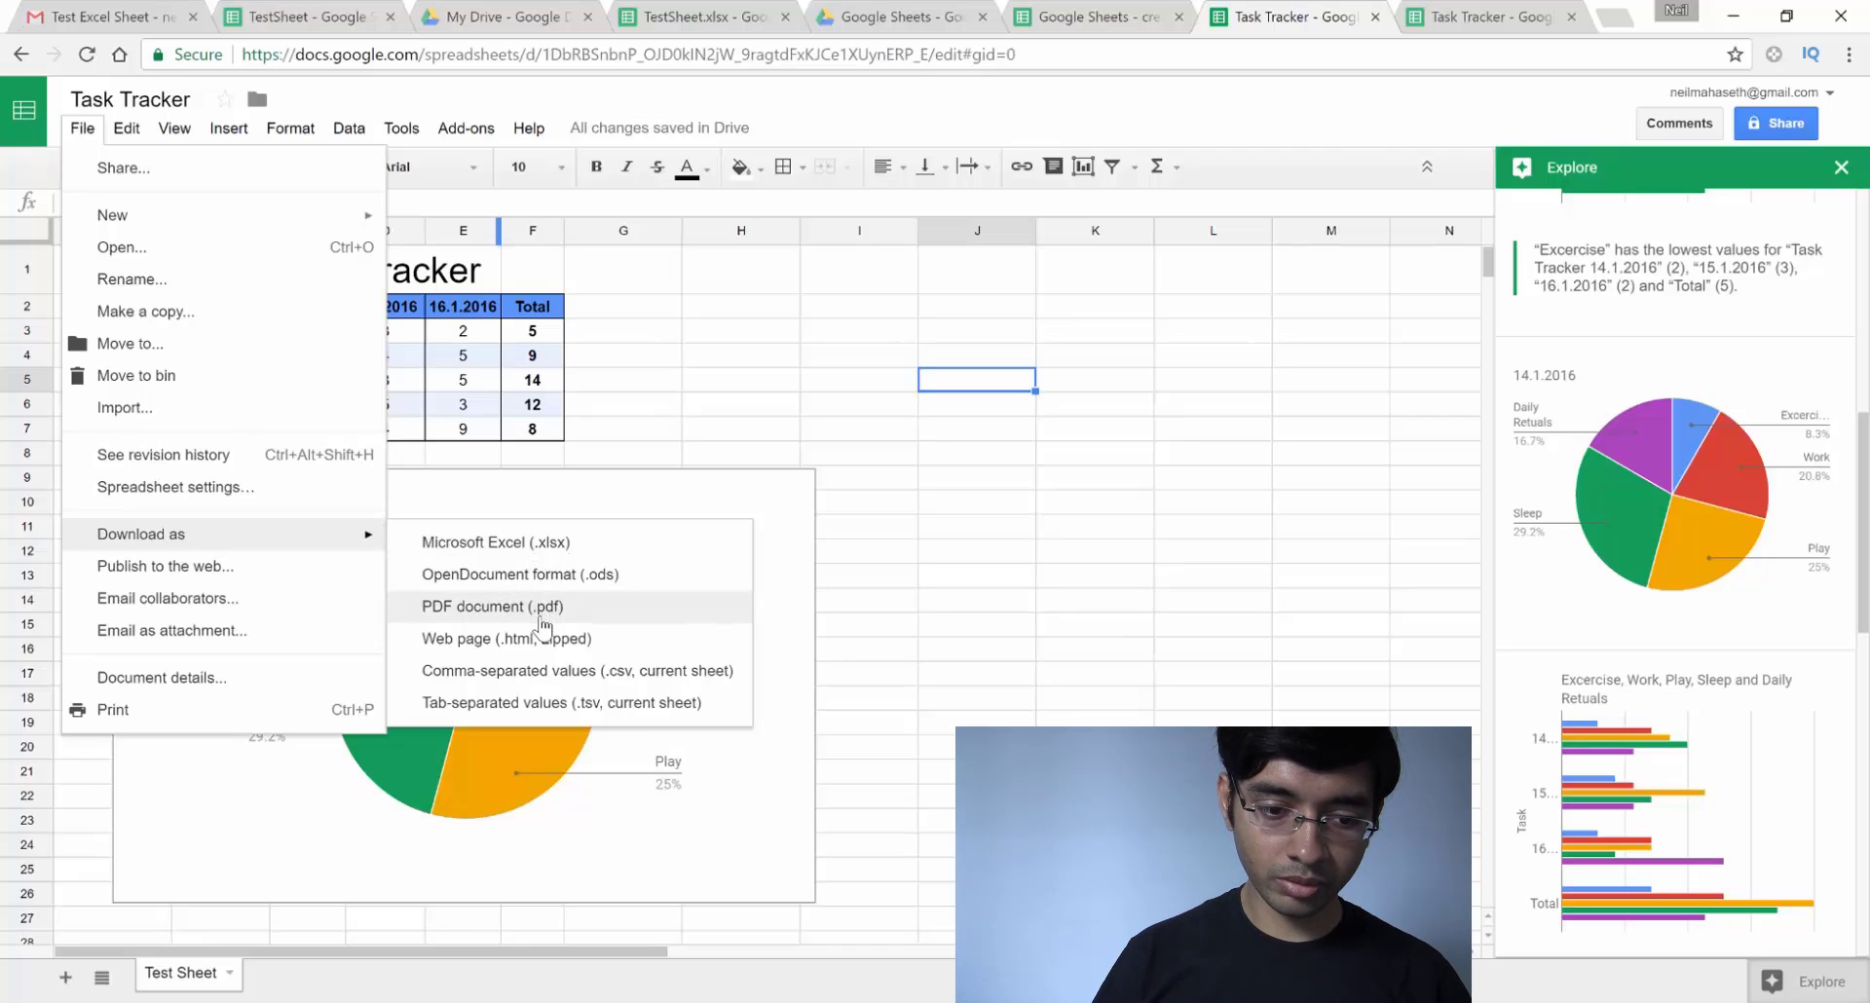
pyautogui.click(521, 542)
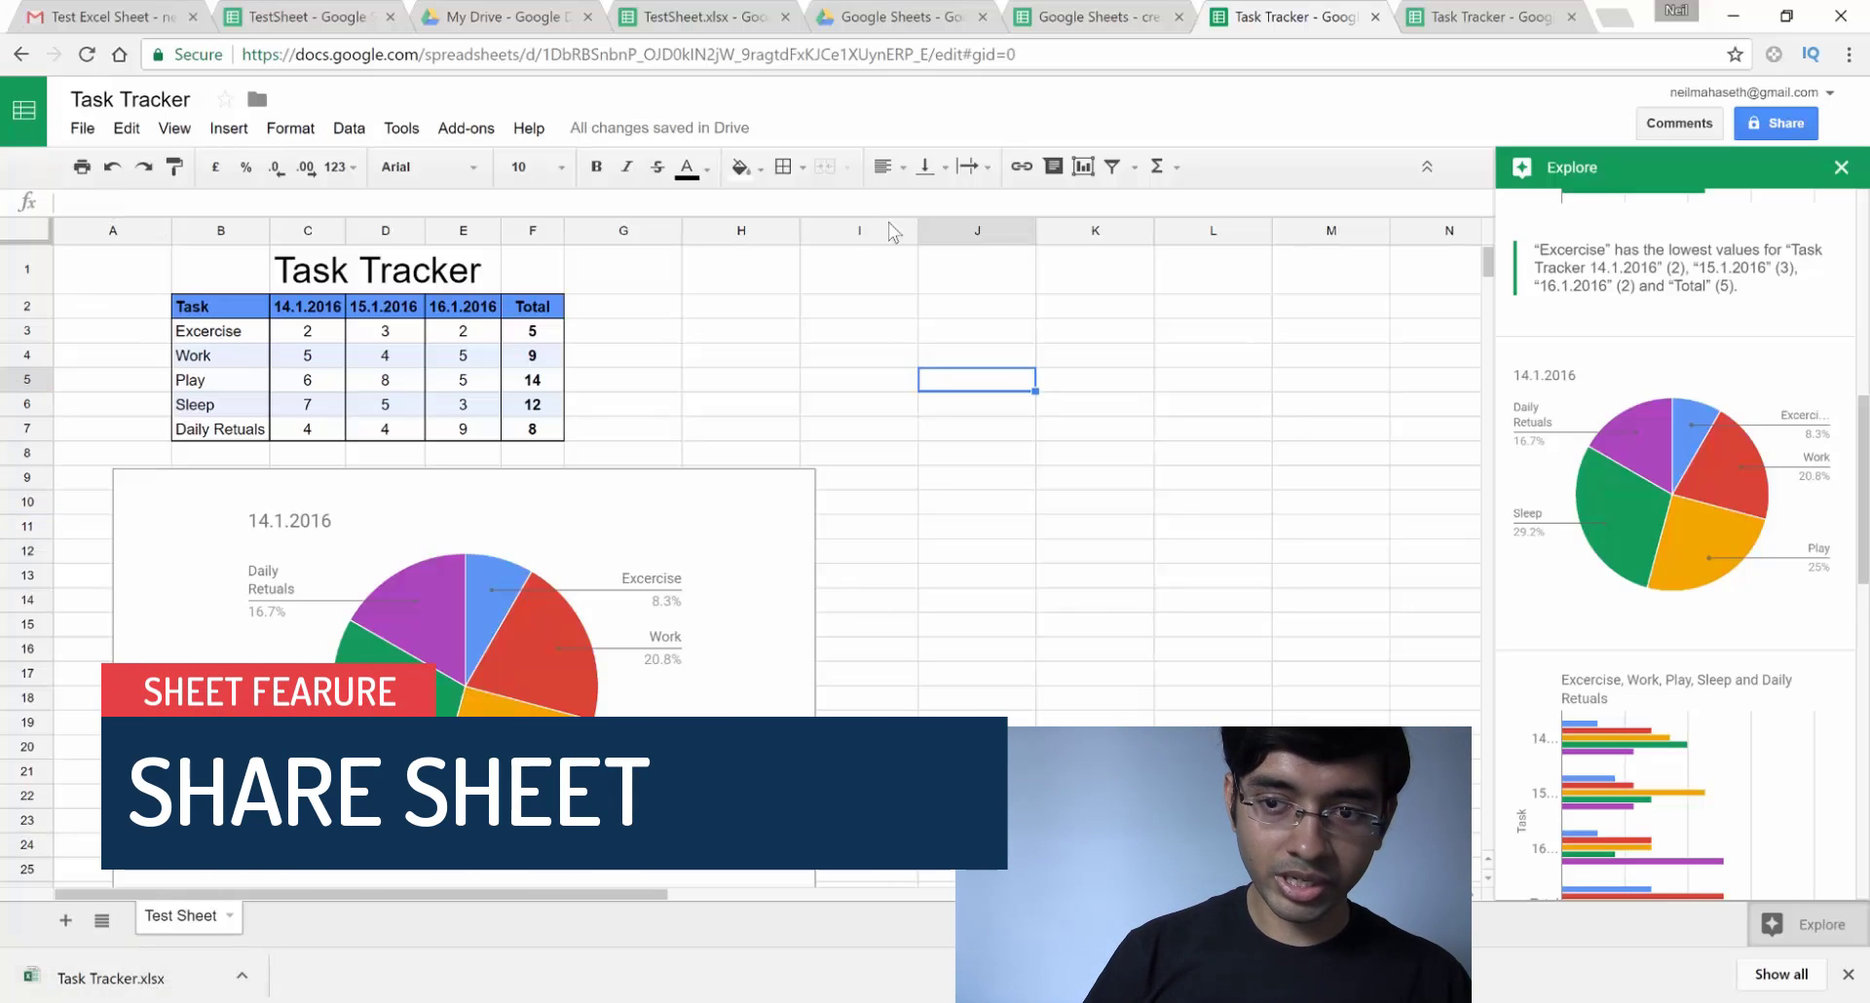
# Share the spreadsheet with a suggested contact, granting the Can view permission, and send the invitation
pyautogui.click(1772, 134)
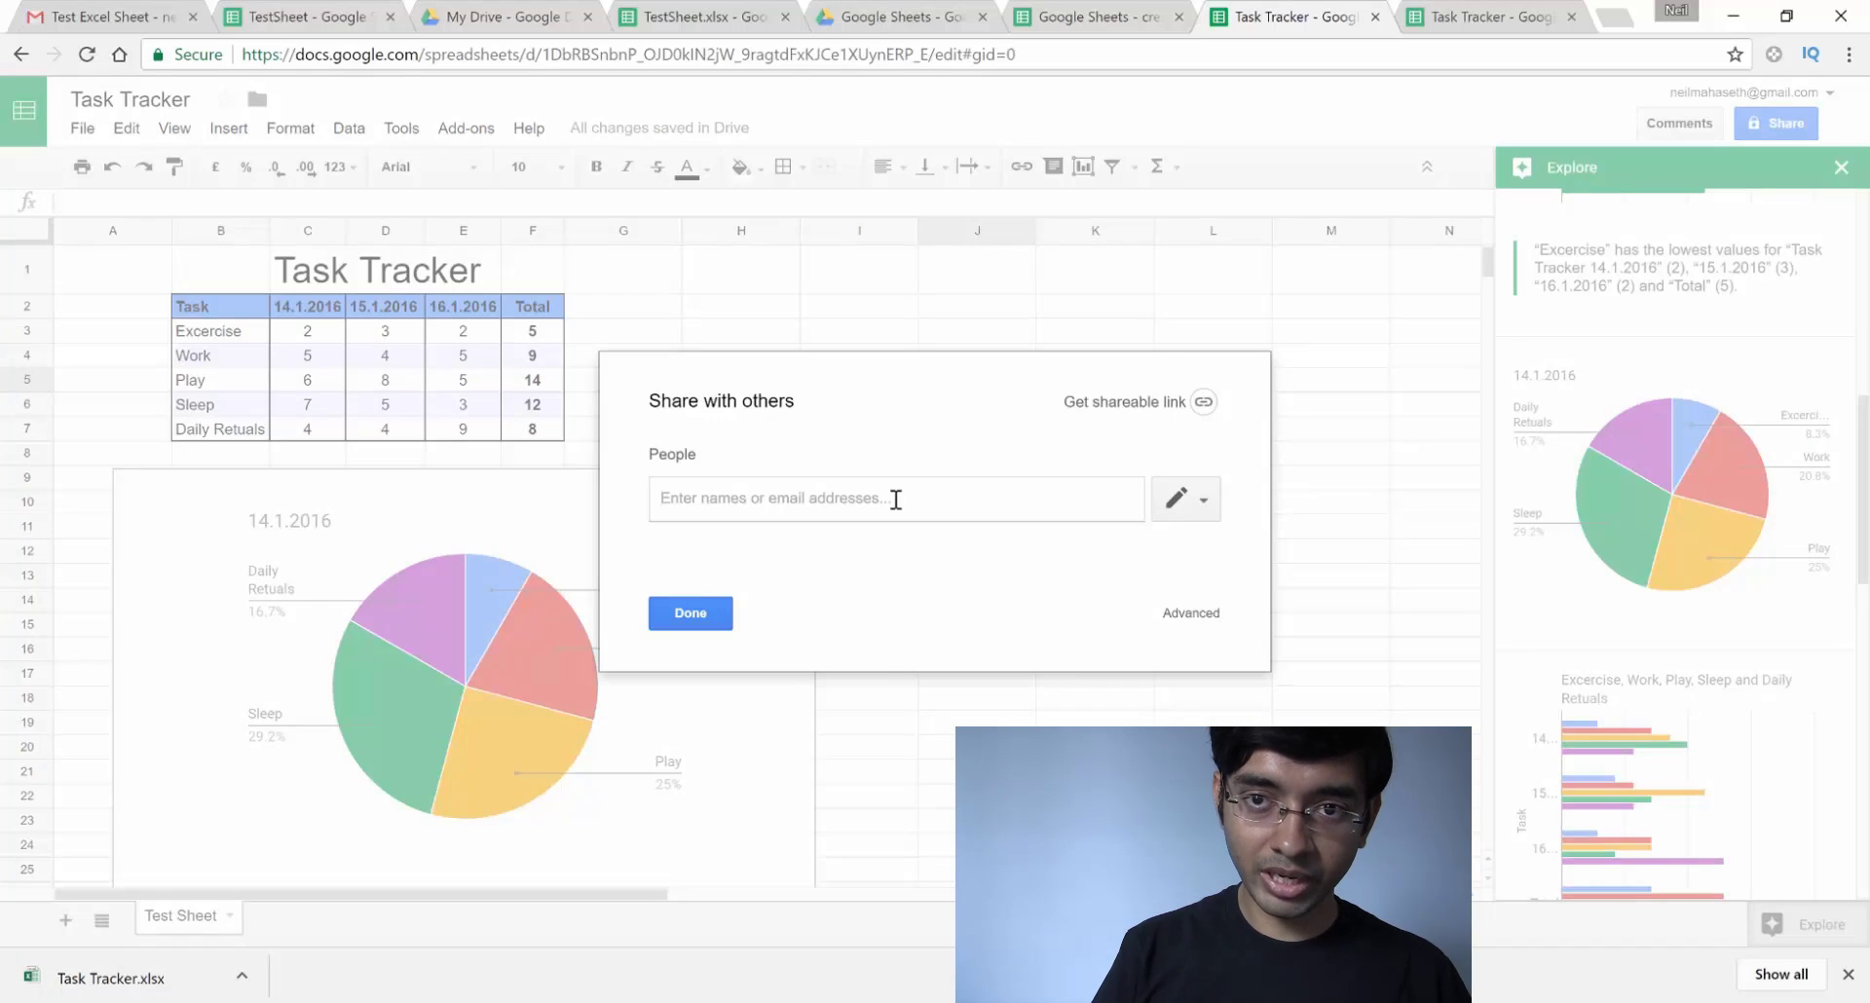
pyautogui.write('neil')
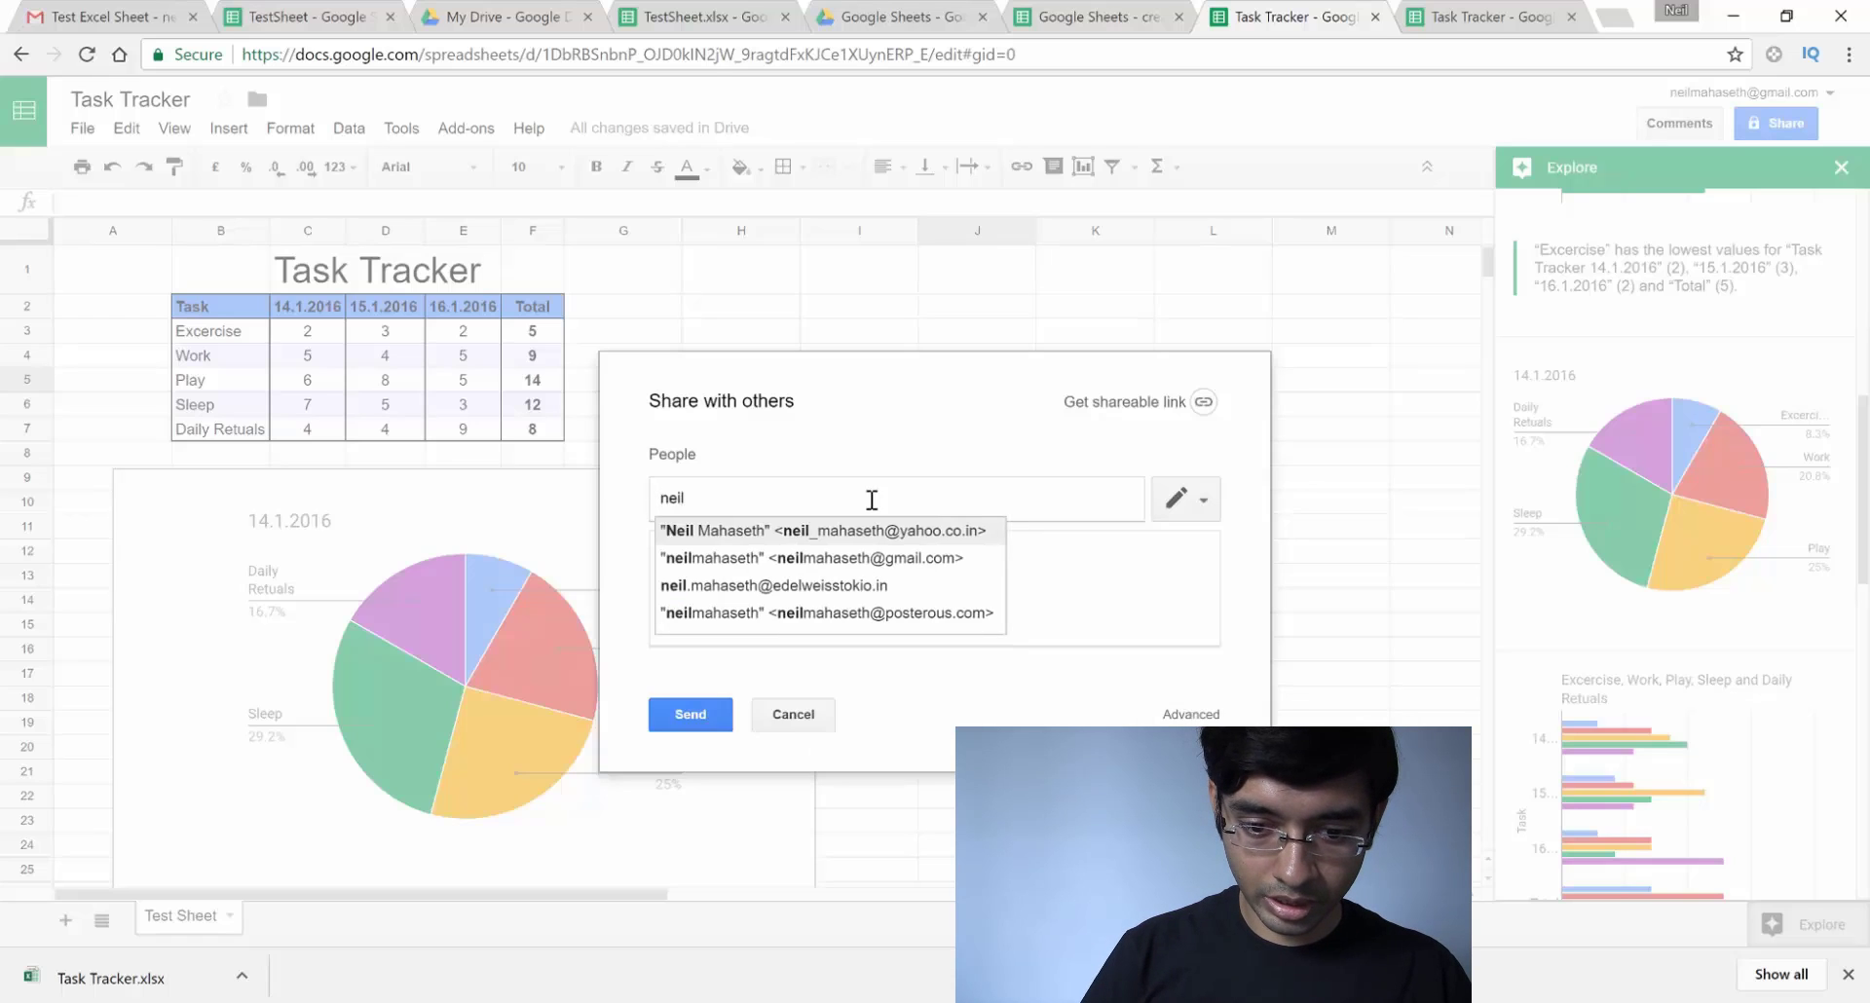
pyautogui.click(839, 557)
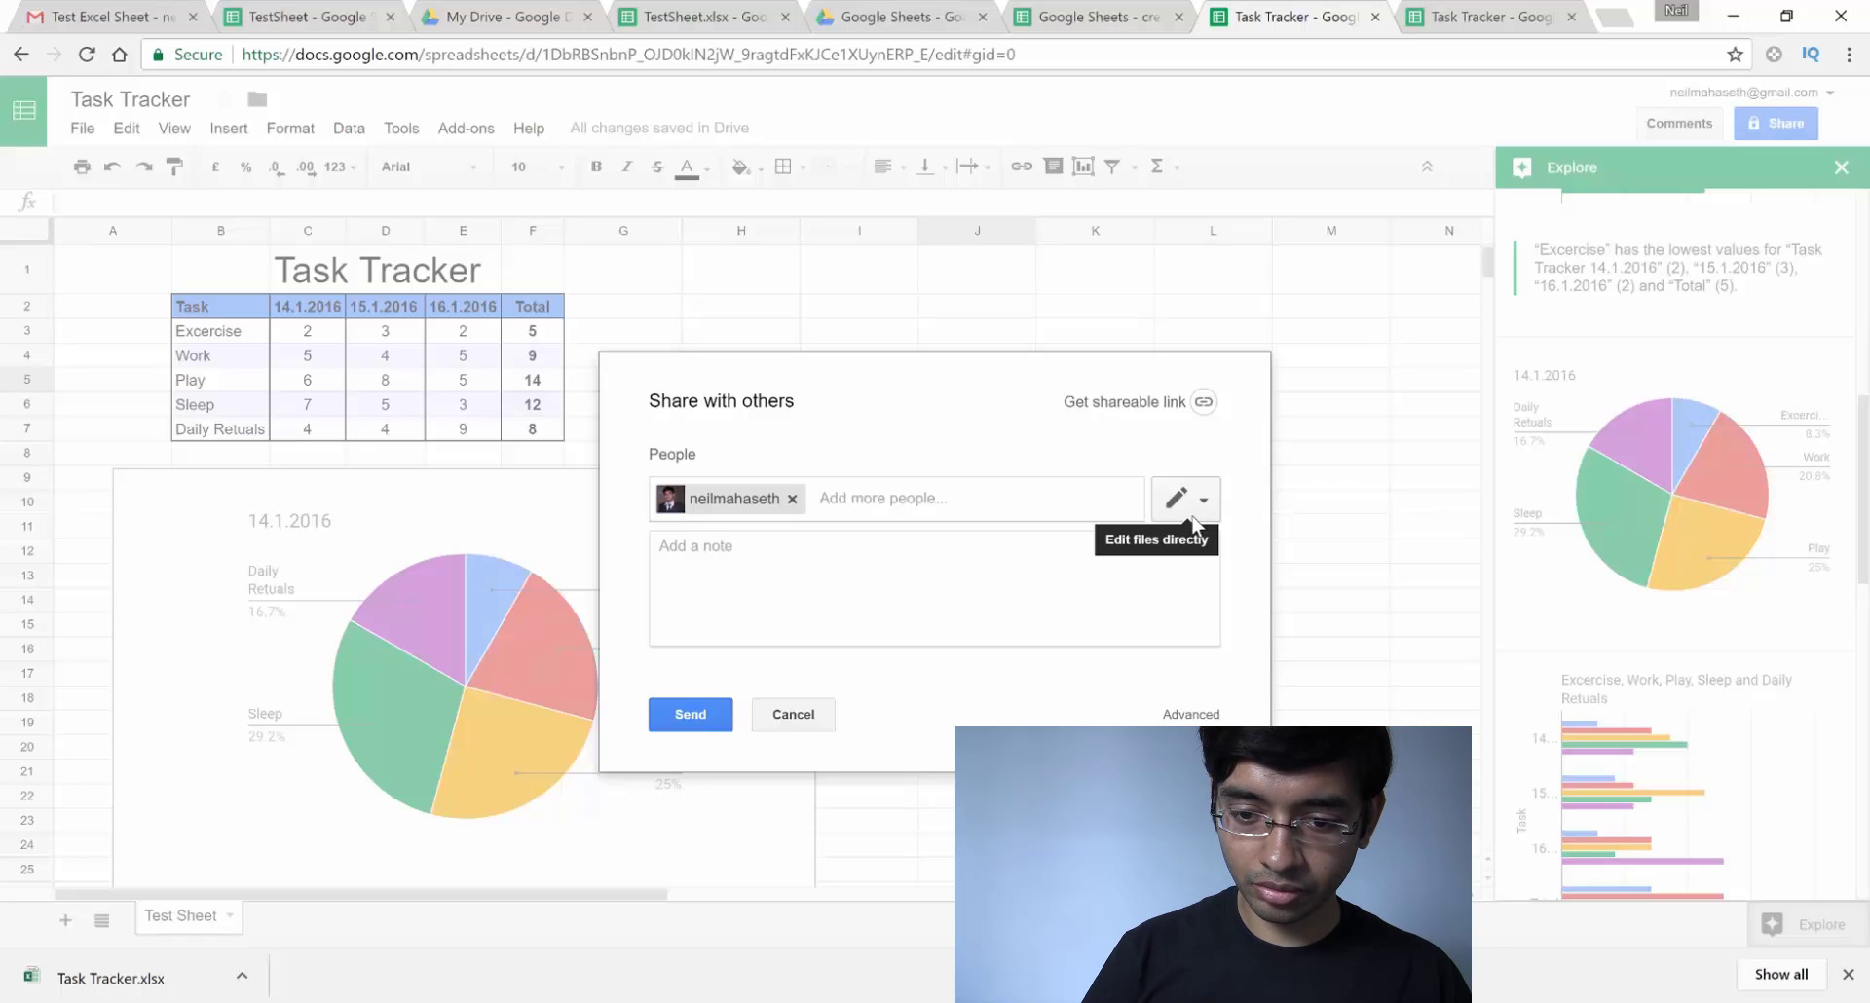
pyautogui.click(1193, 521)
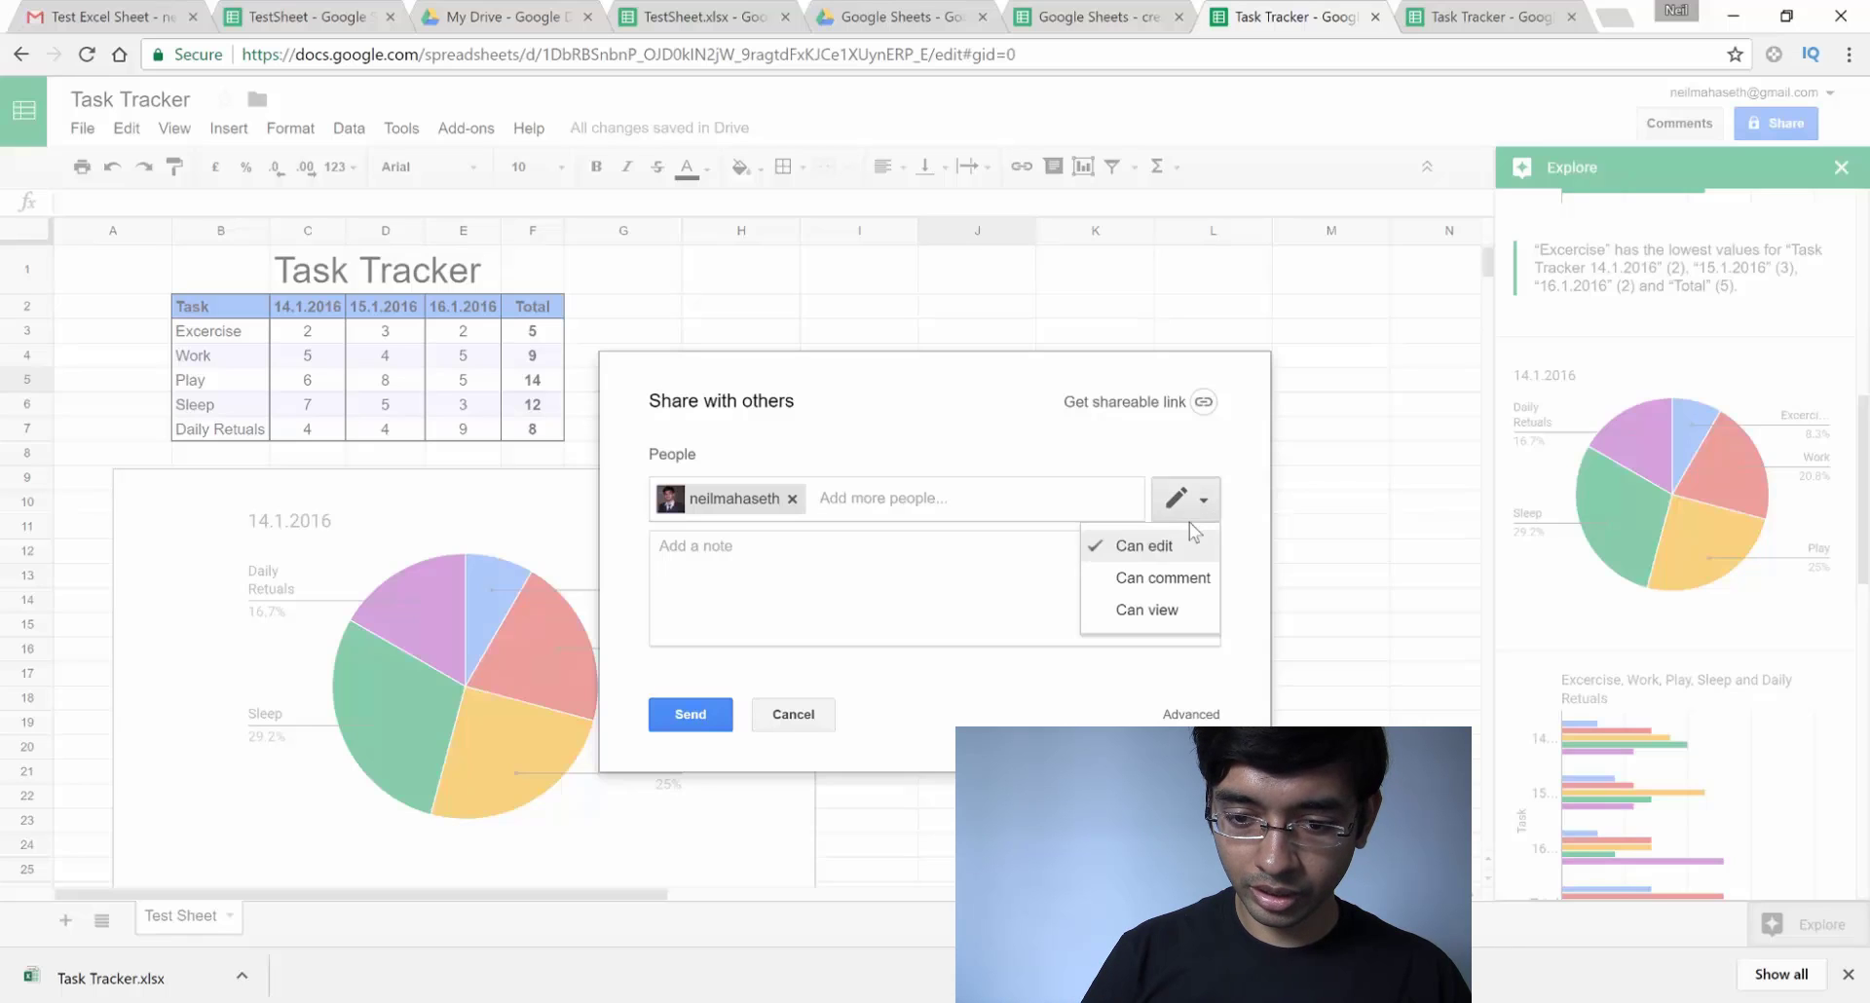
pyautogui.click(1151, 611)
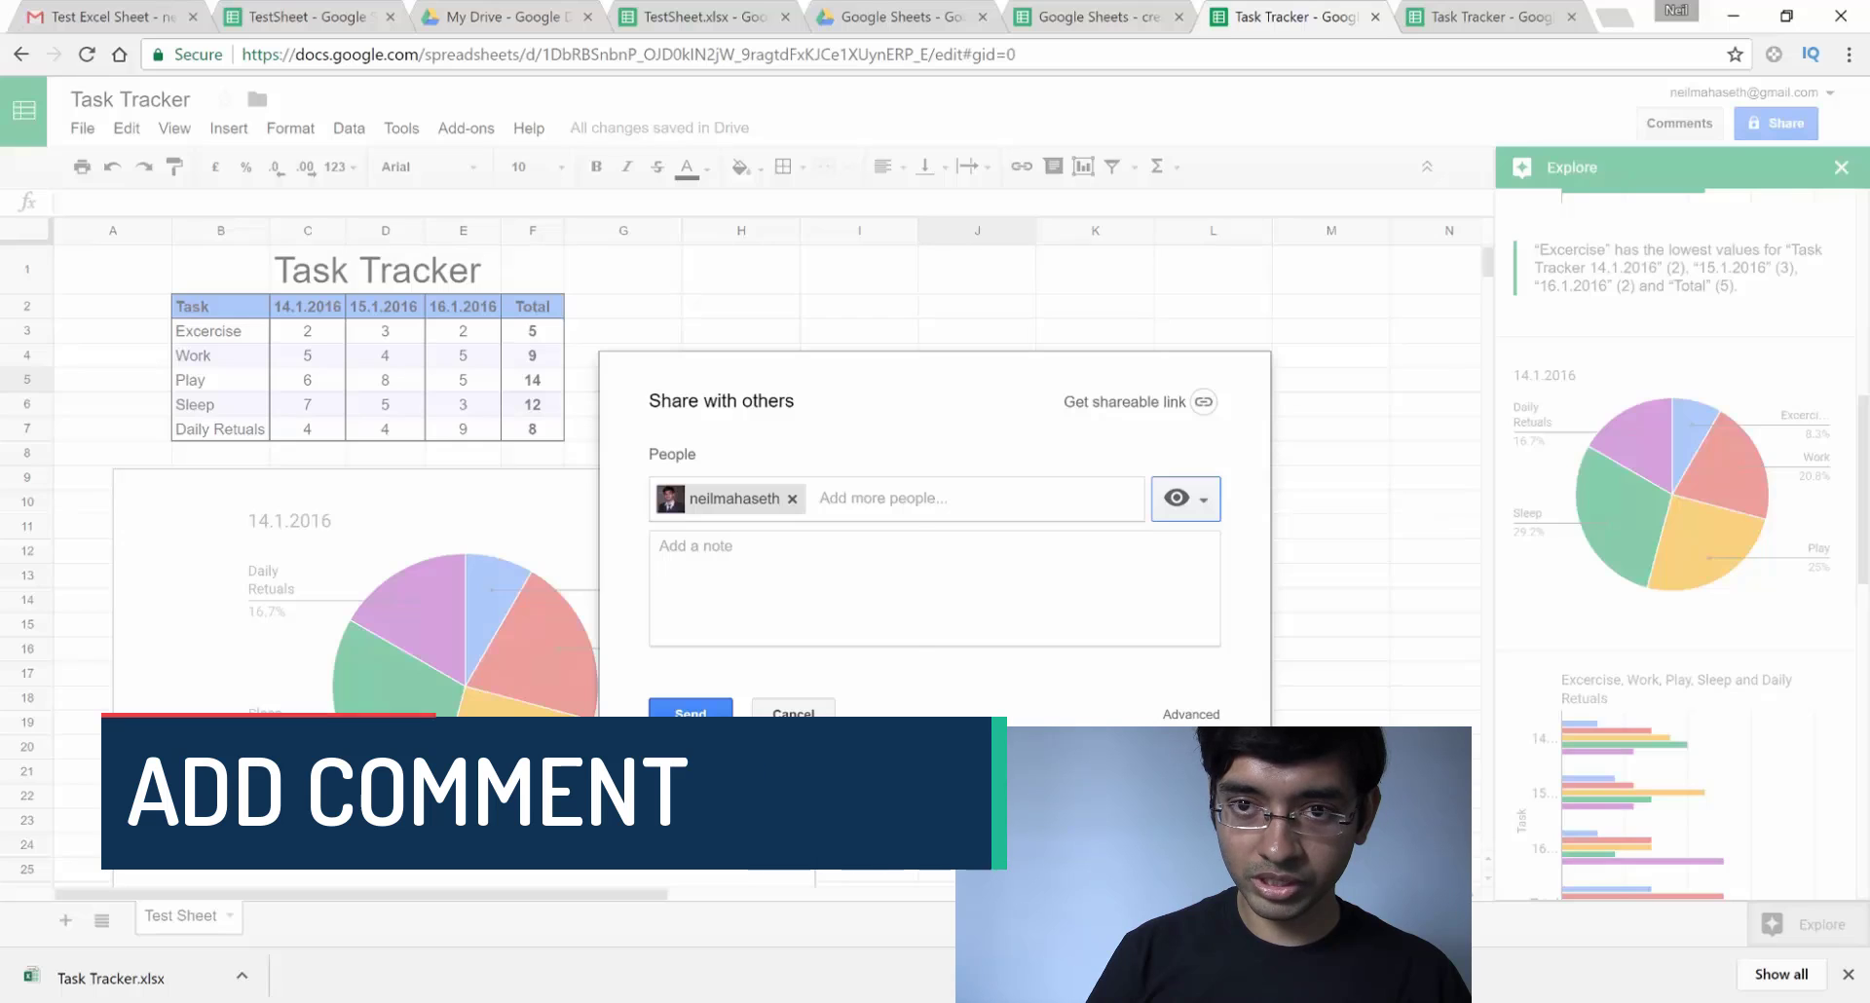
pyautogui.click(691, 711)
# Add the comment "This looks intresting" to cell H5
pyautogui.press('Left')
pyautogui.press('Left')
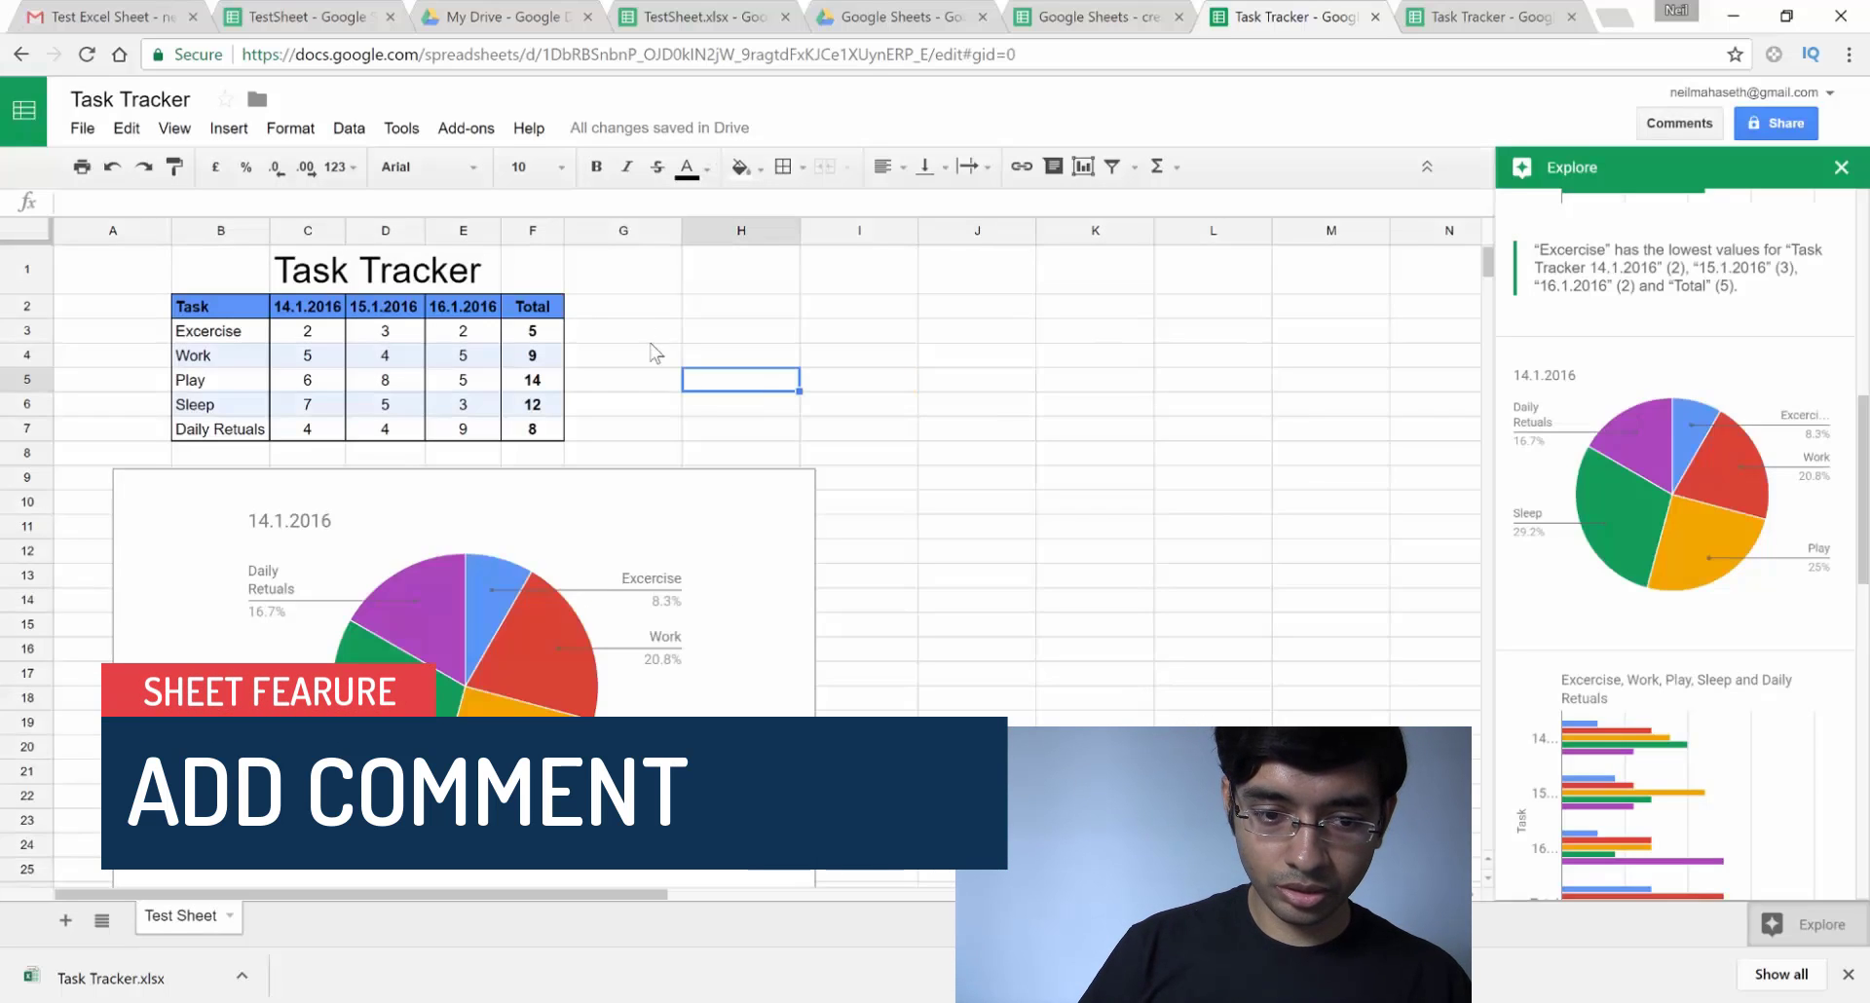
pyautogui.rightClick(750, 384)
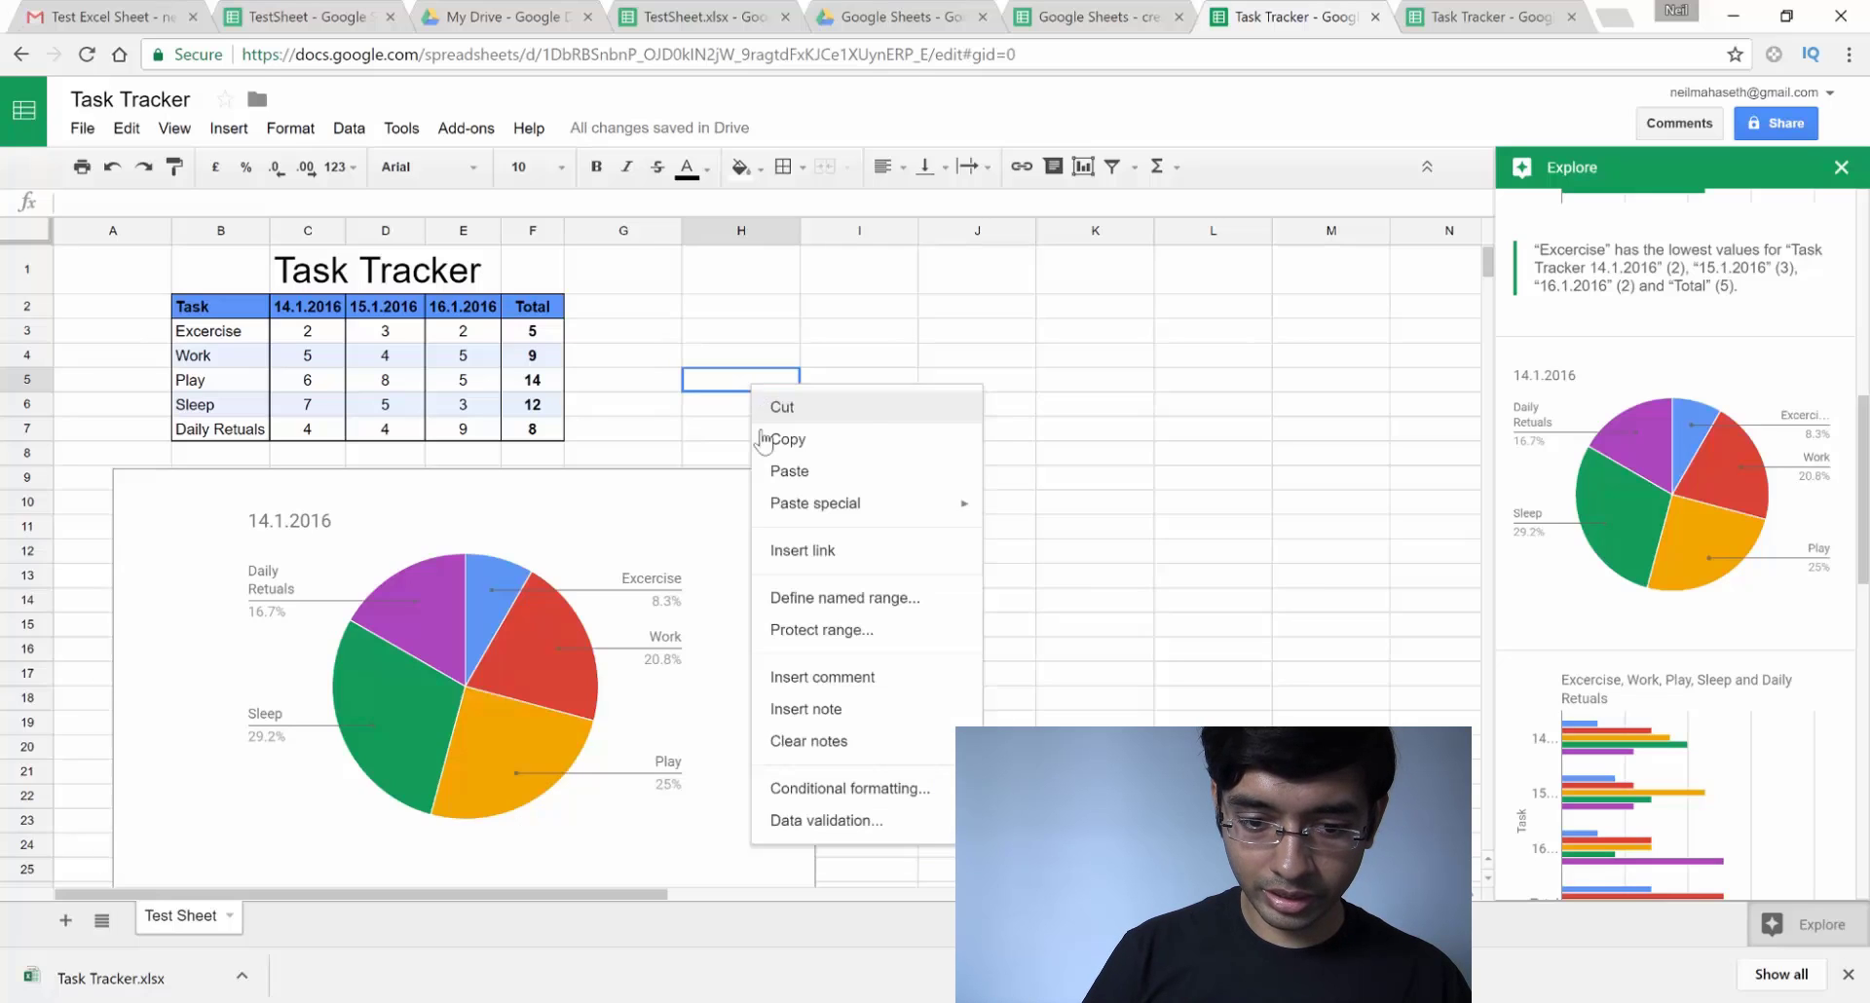
pyautogui.click(853, 672)
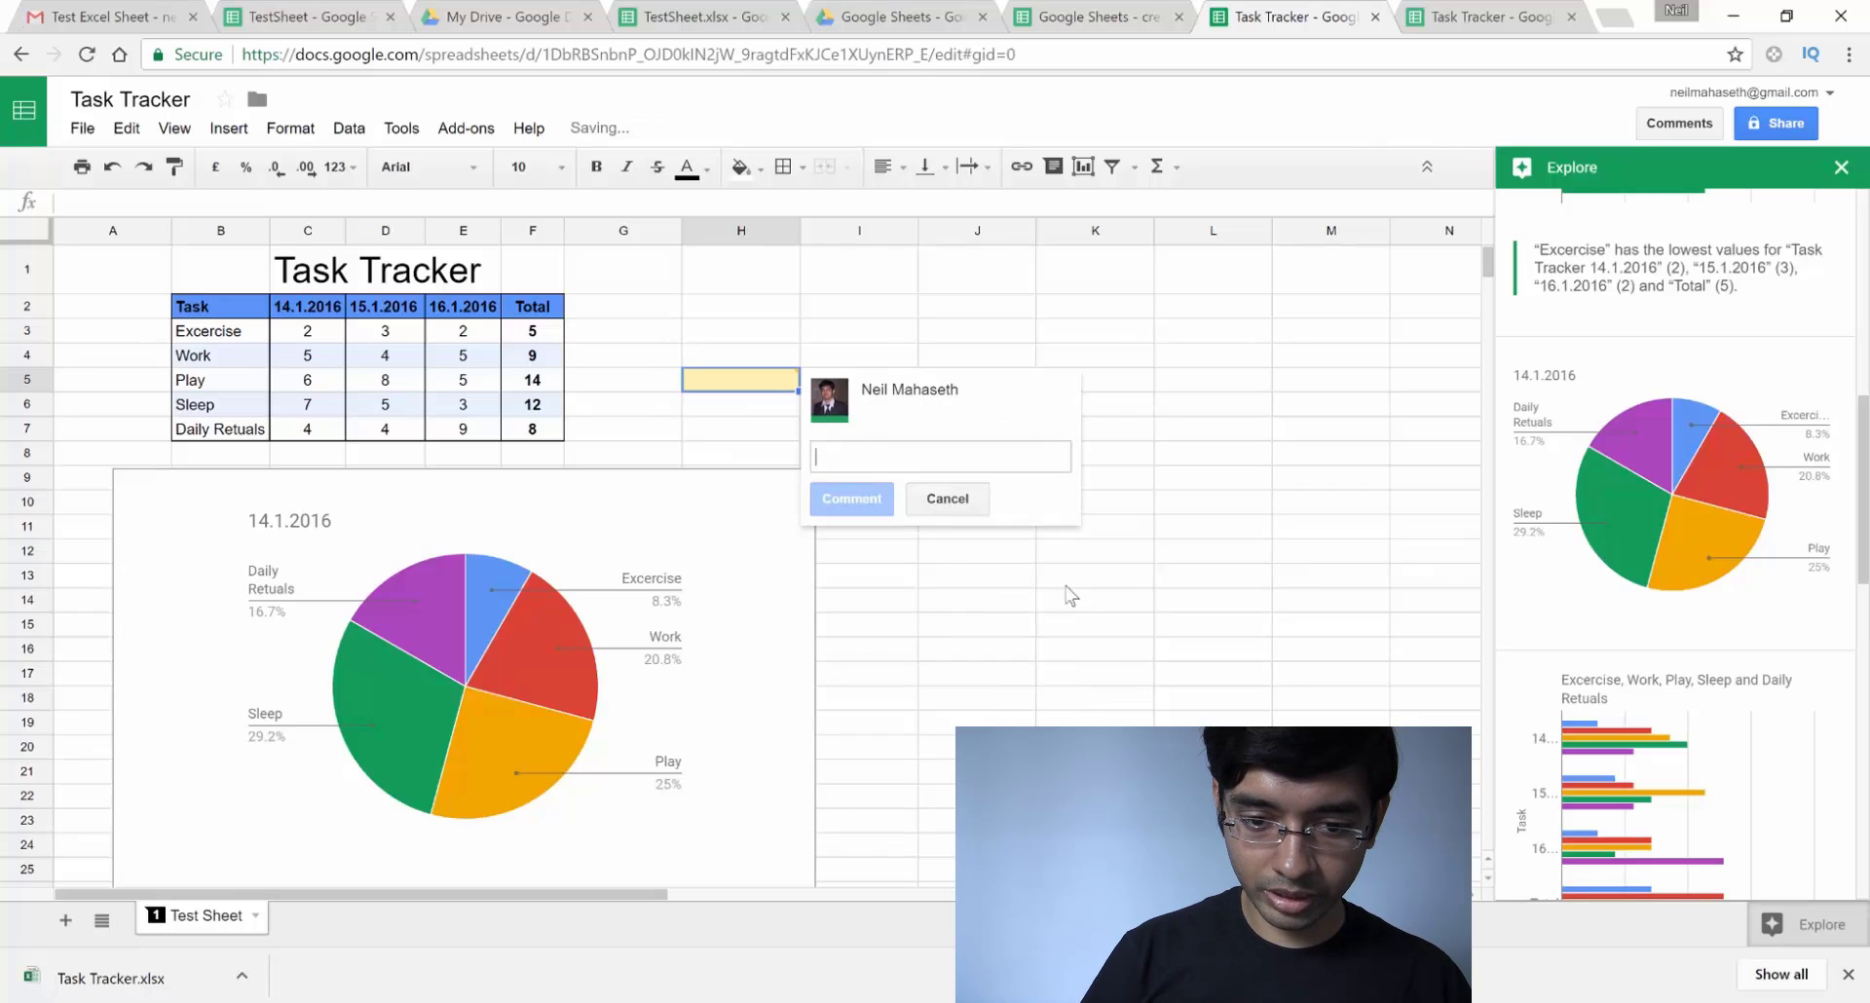
pyautogui.write('This look')
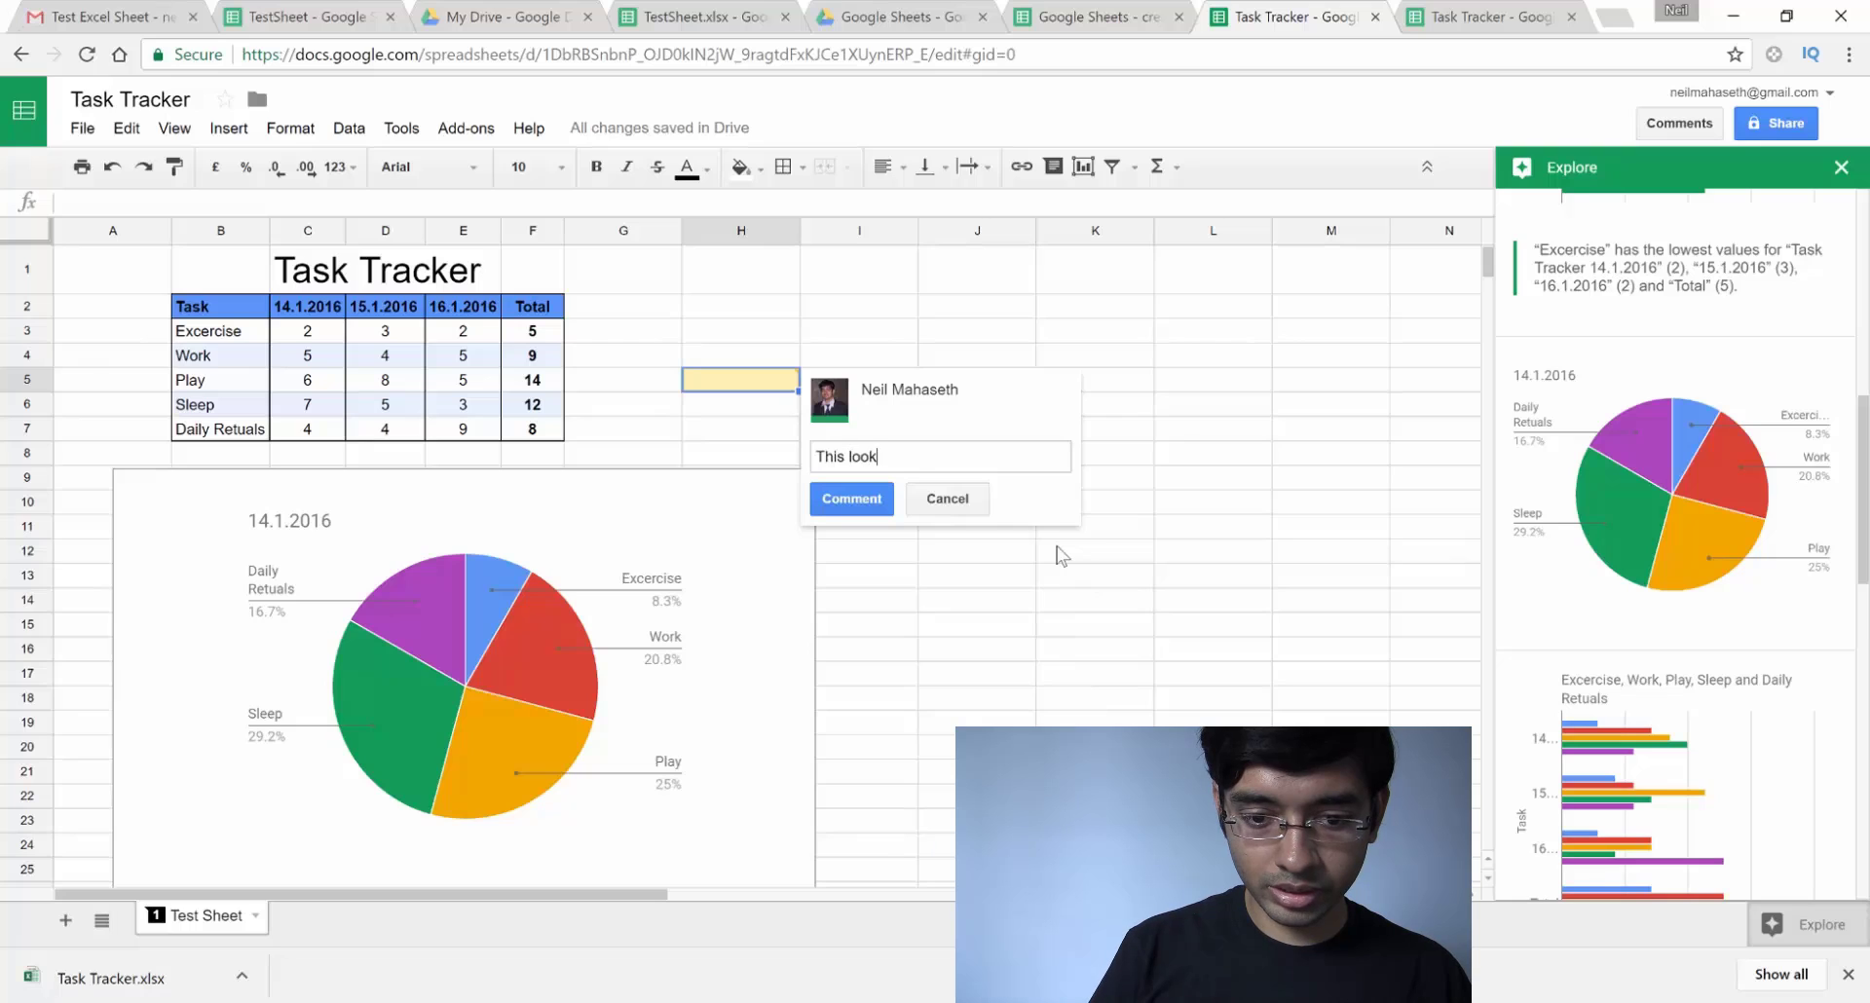
pyautogui.write('s intrest')
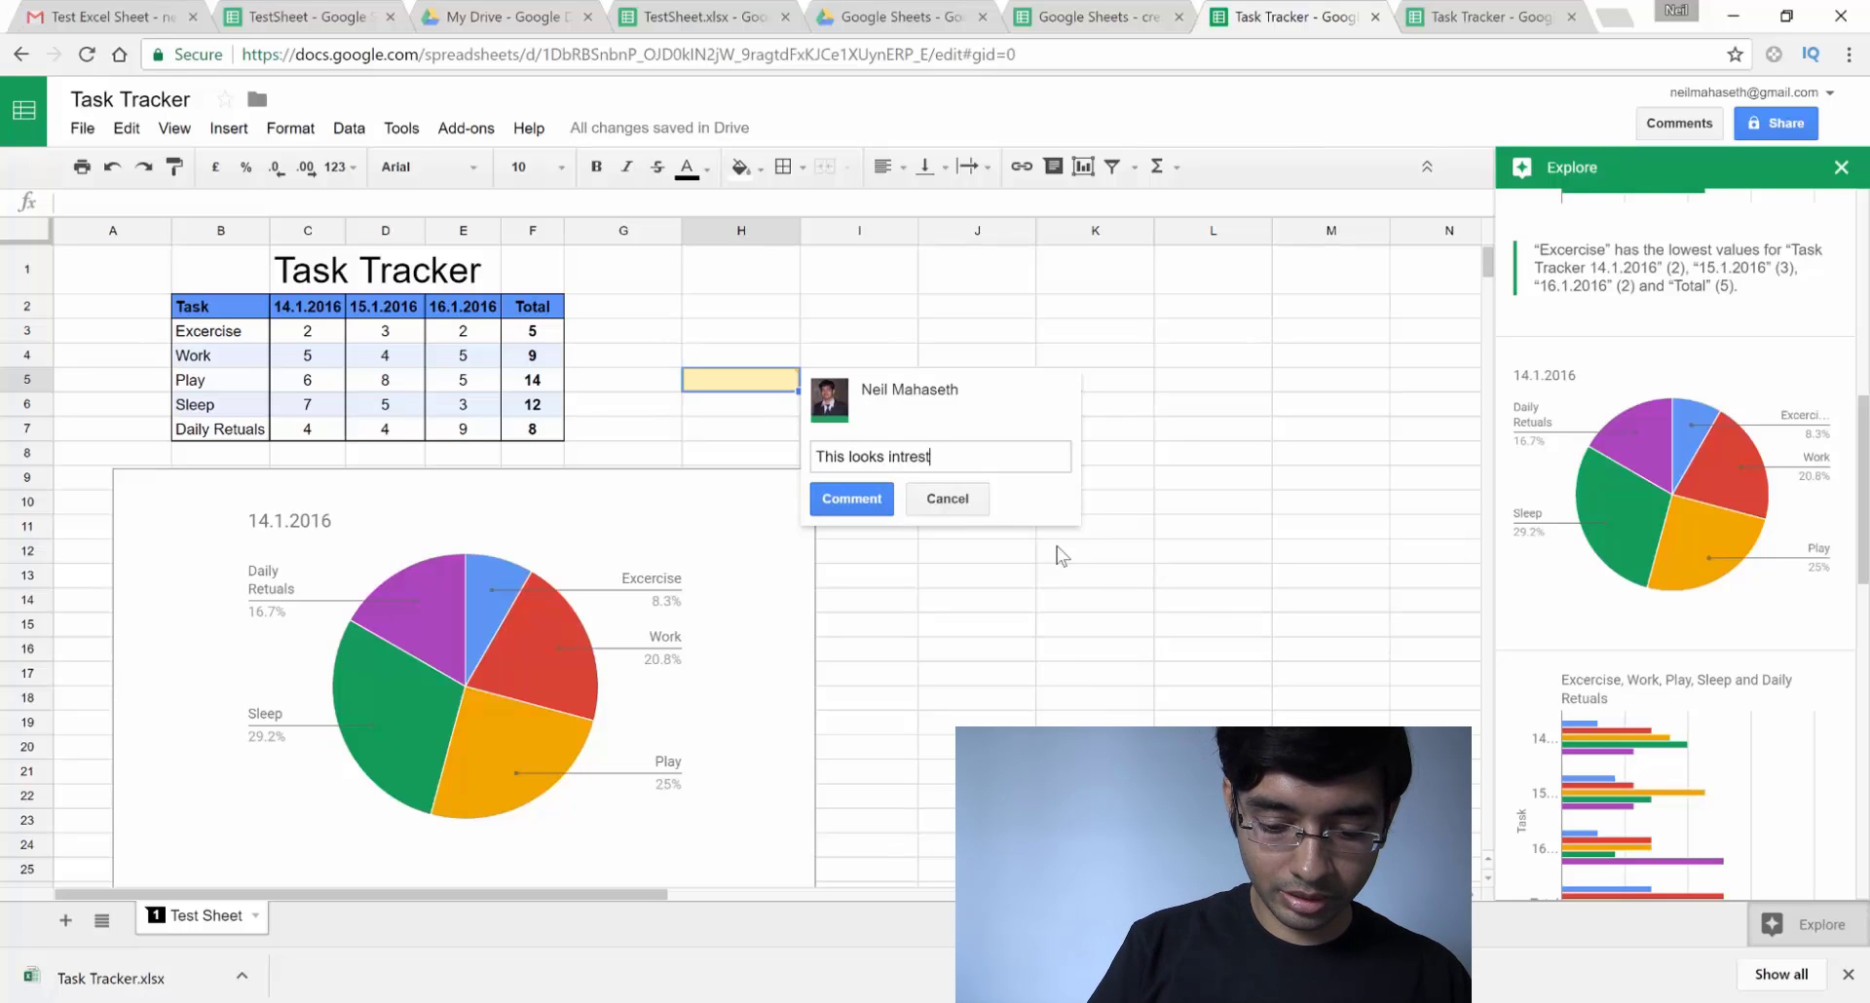
pyautogui.write('ing')
pyautogui.click(852, 499)
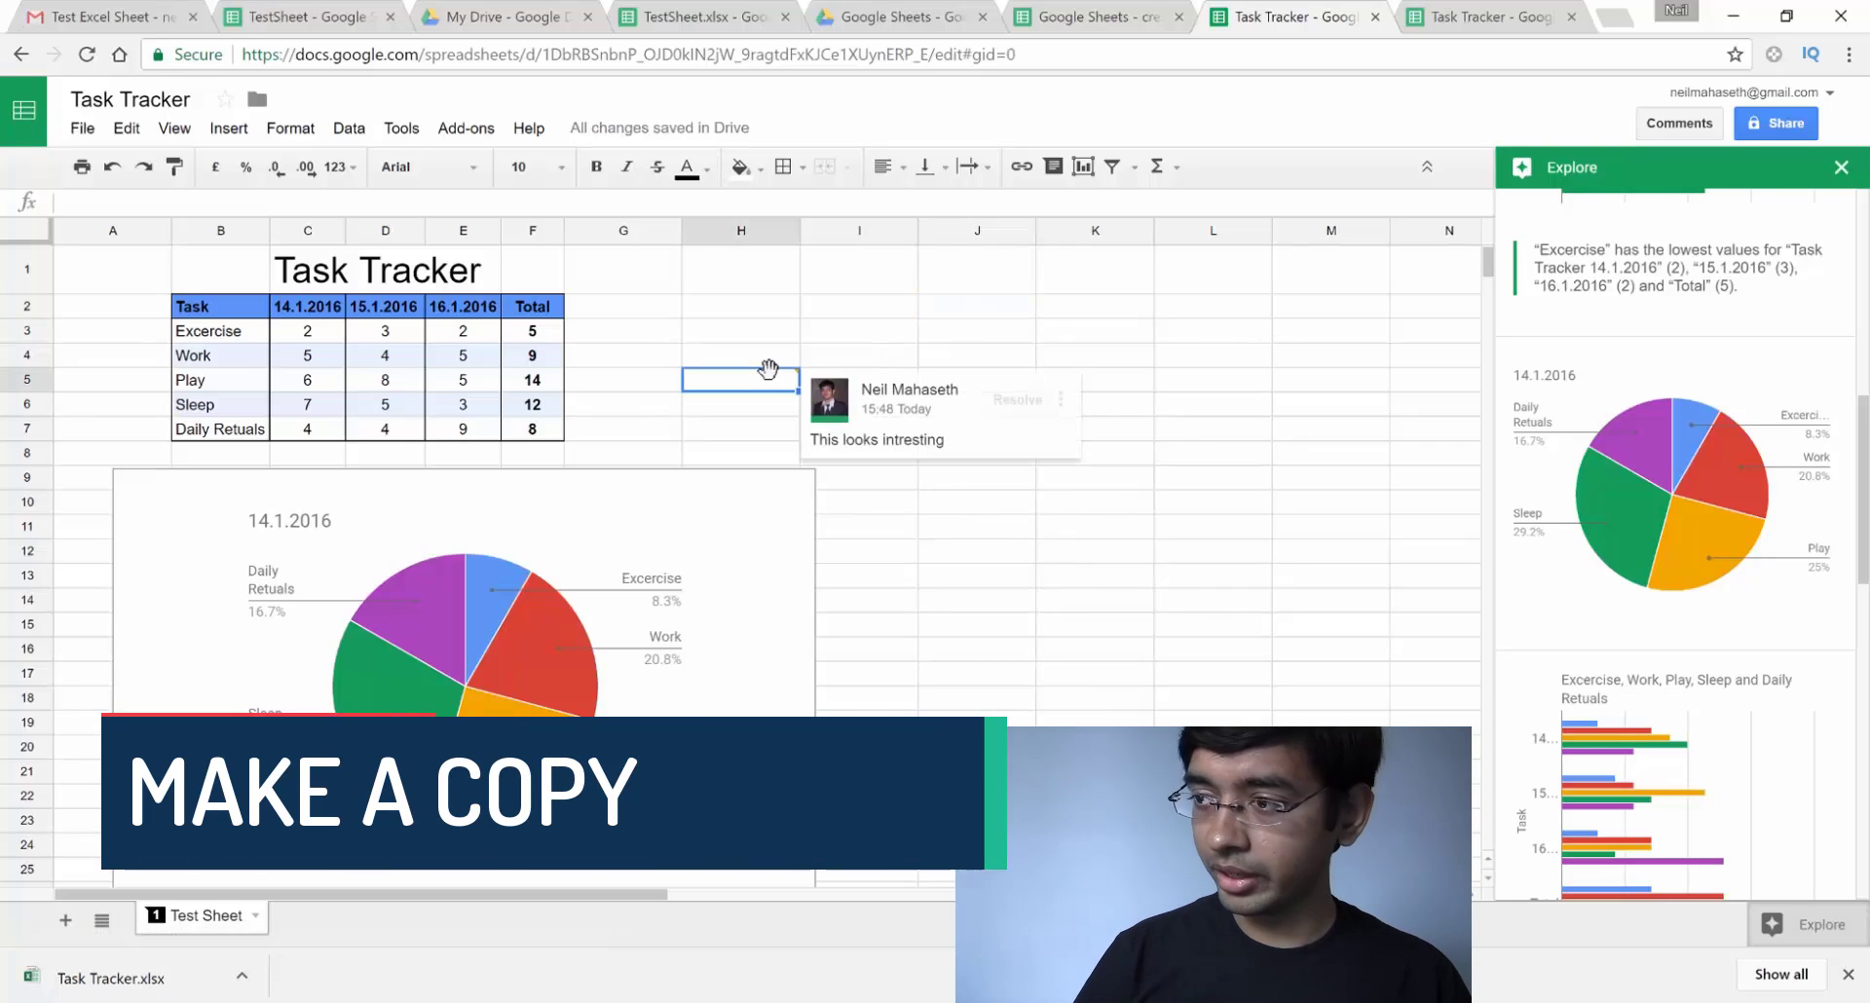
# Make a copy of the spreadsheet in My Drive under the name Copy of Task Tracker
pyautogui.click(83, 130)
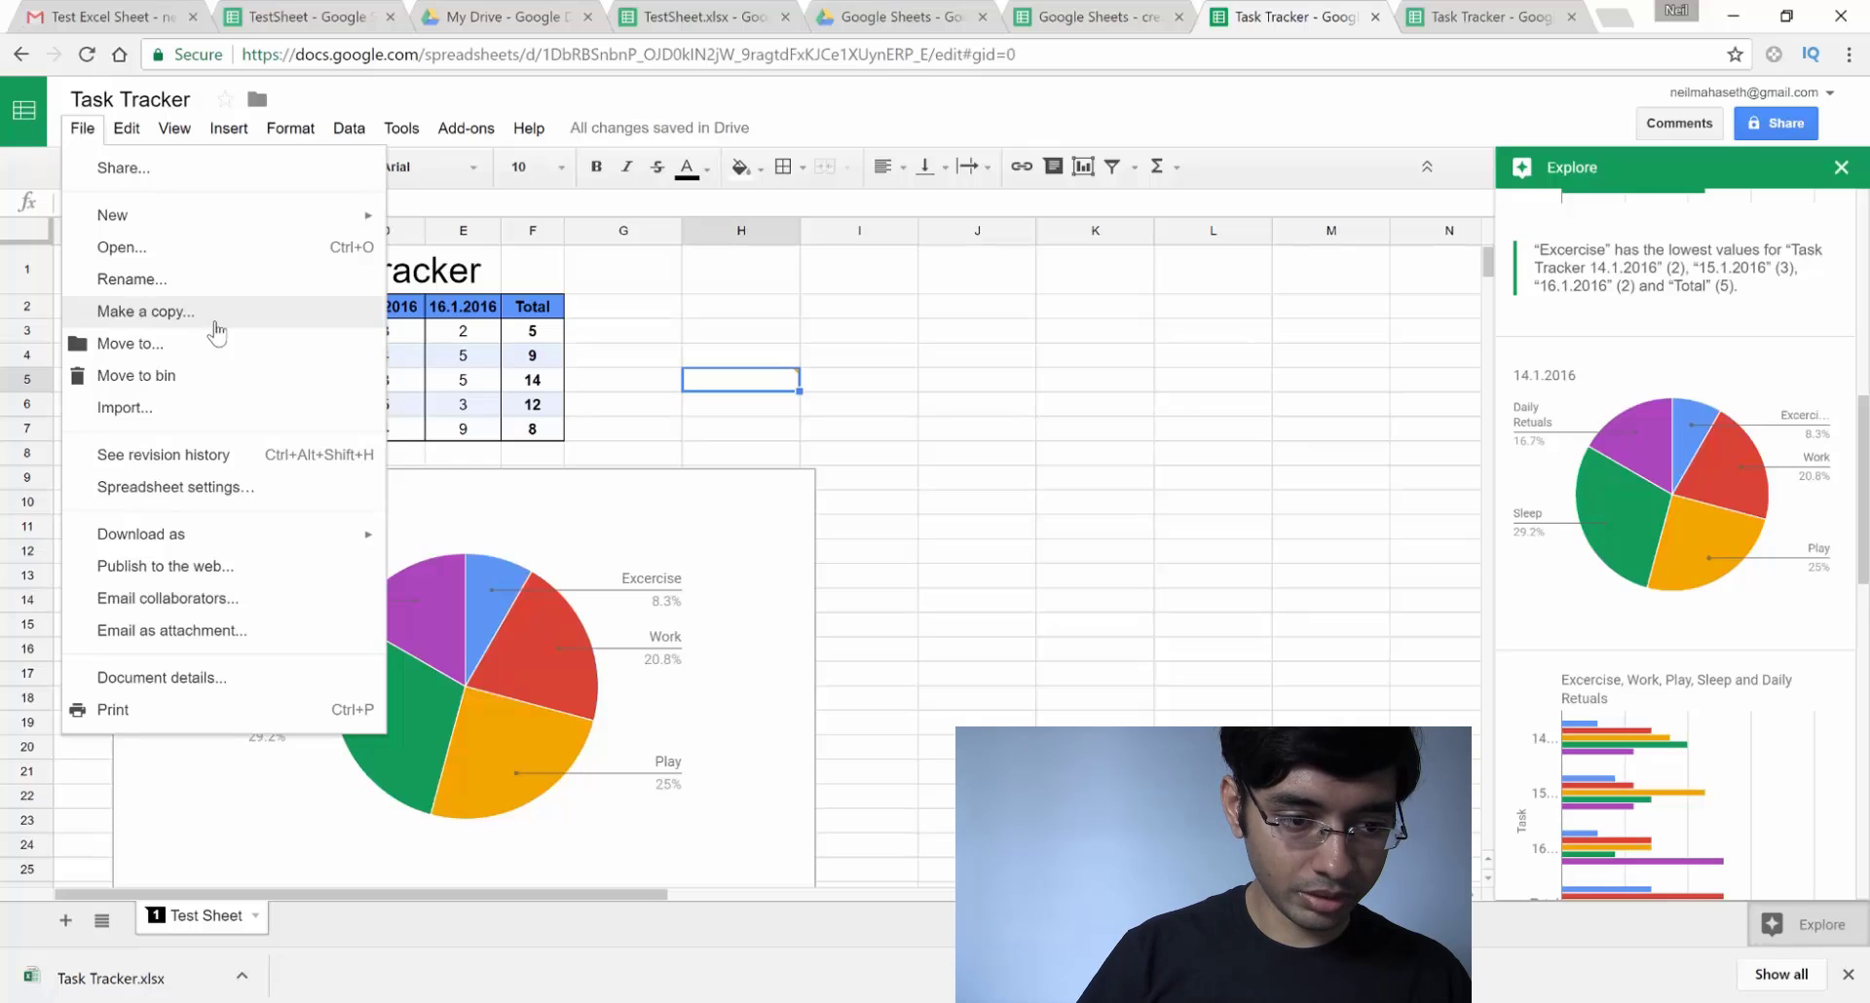
pyautogui.click(206, 323)
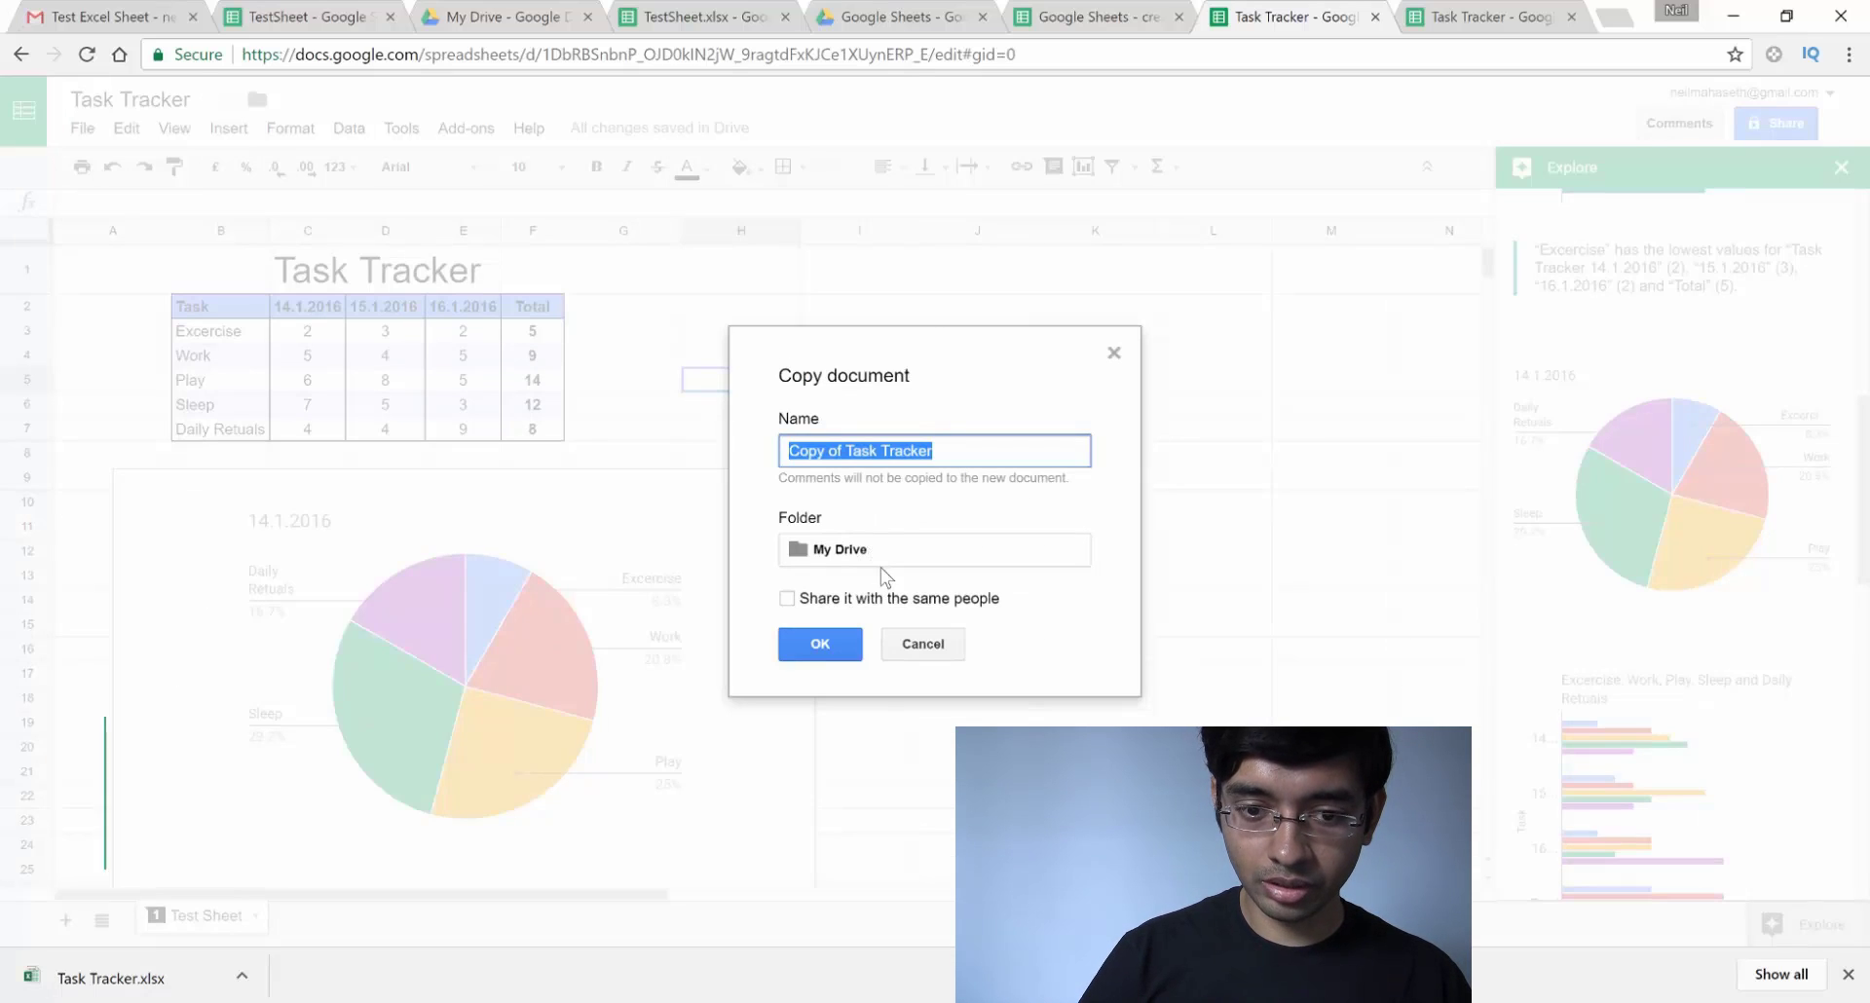
pyautogui.click(820, 643)
# Preview the printout of the current sheet with the existing print settings, then cancel without printing
pyautogui.click(83, 130)
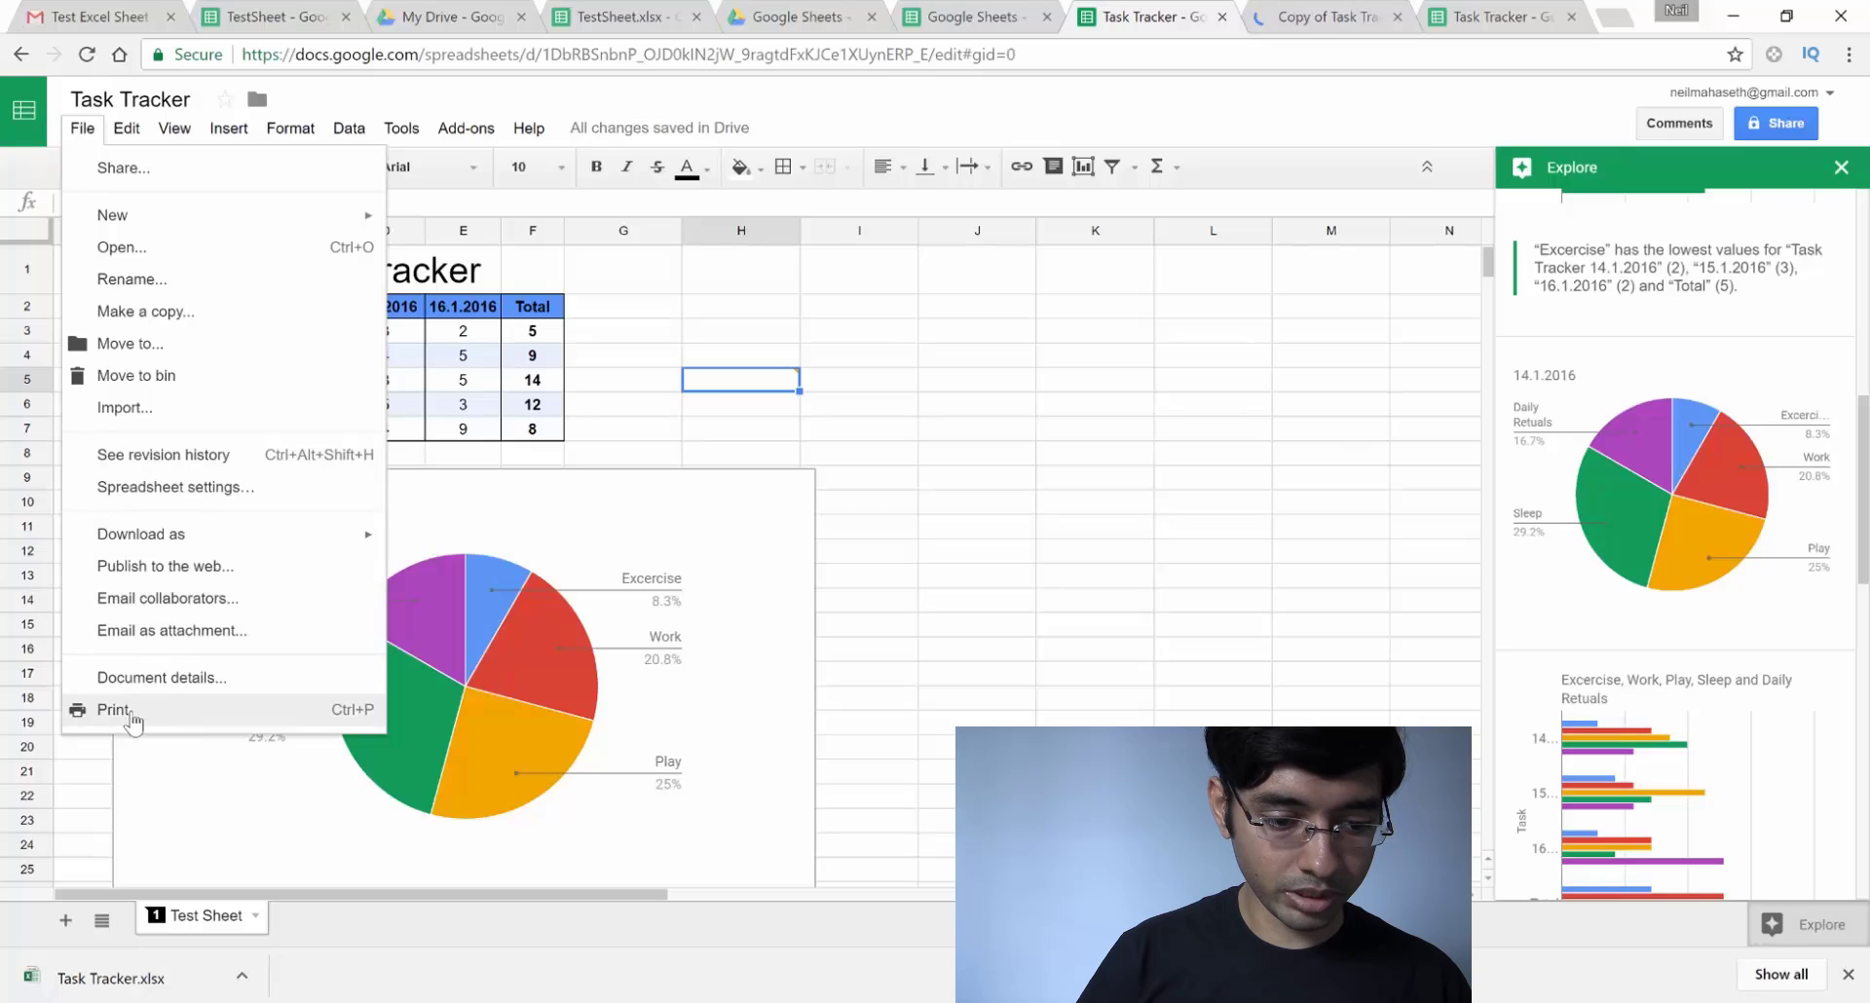
pyautogui.click(133, 722)
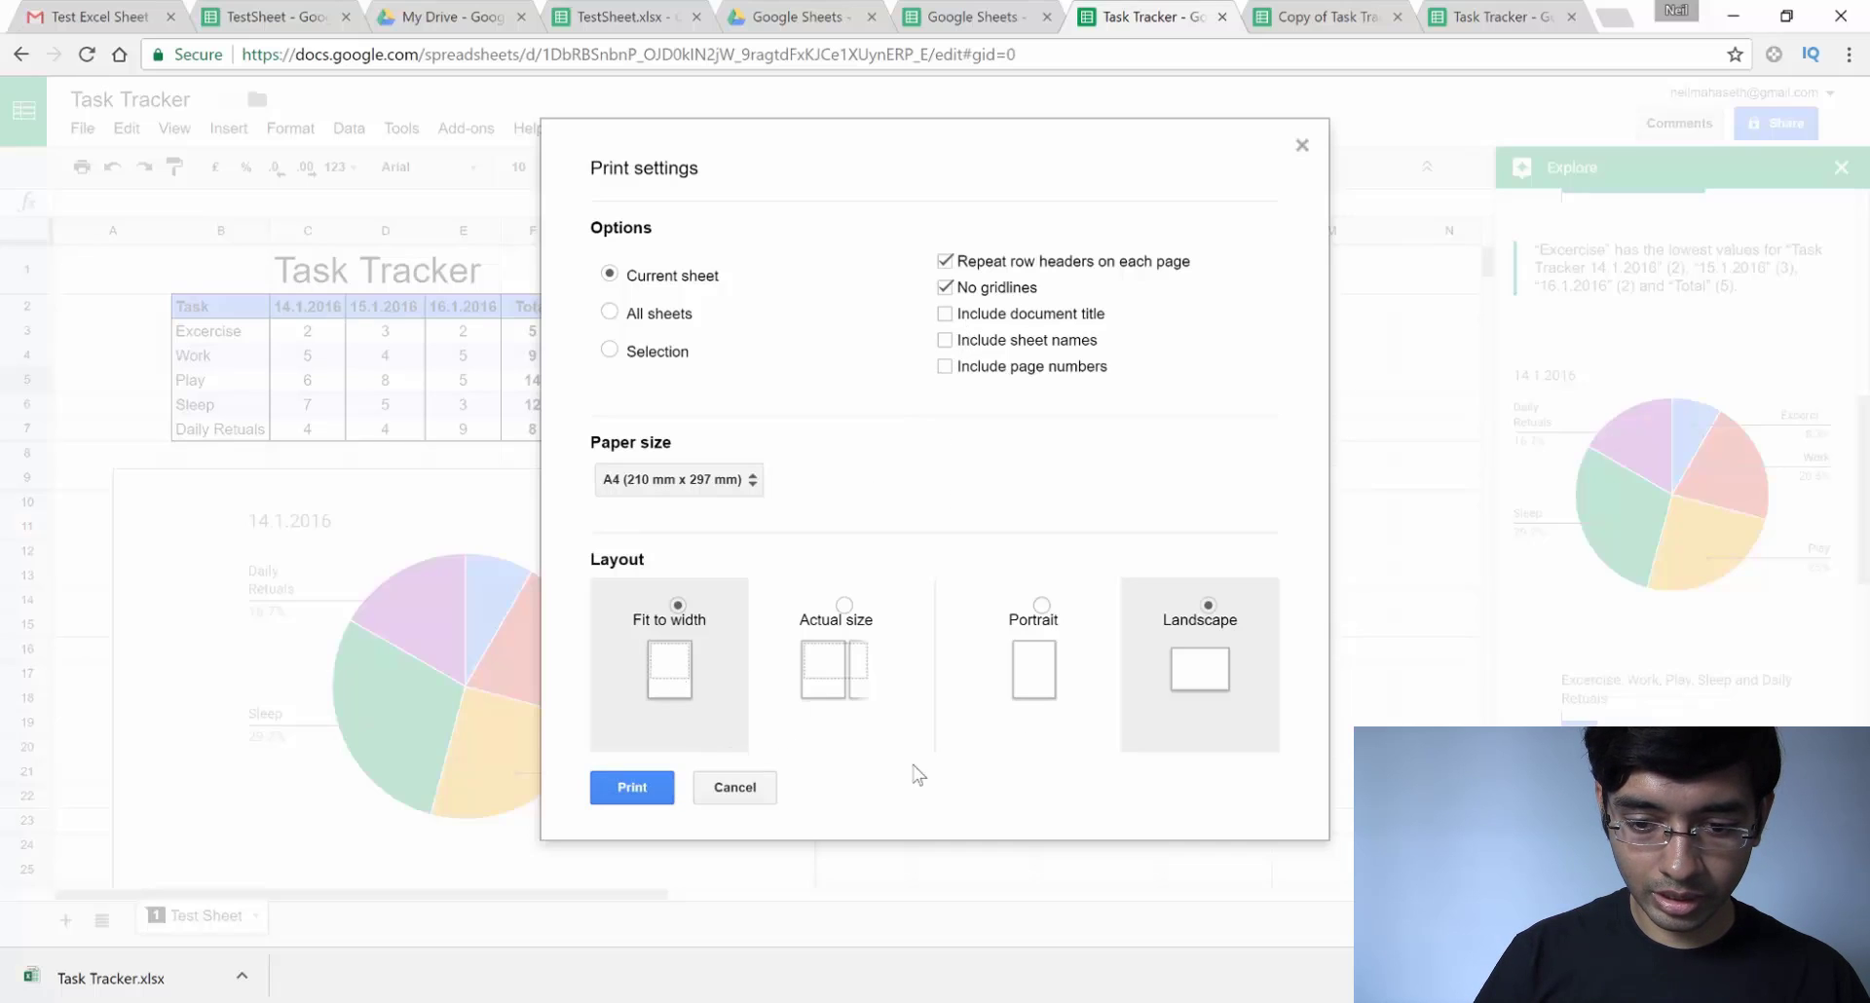
pyautogui.click(631, 786)
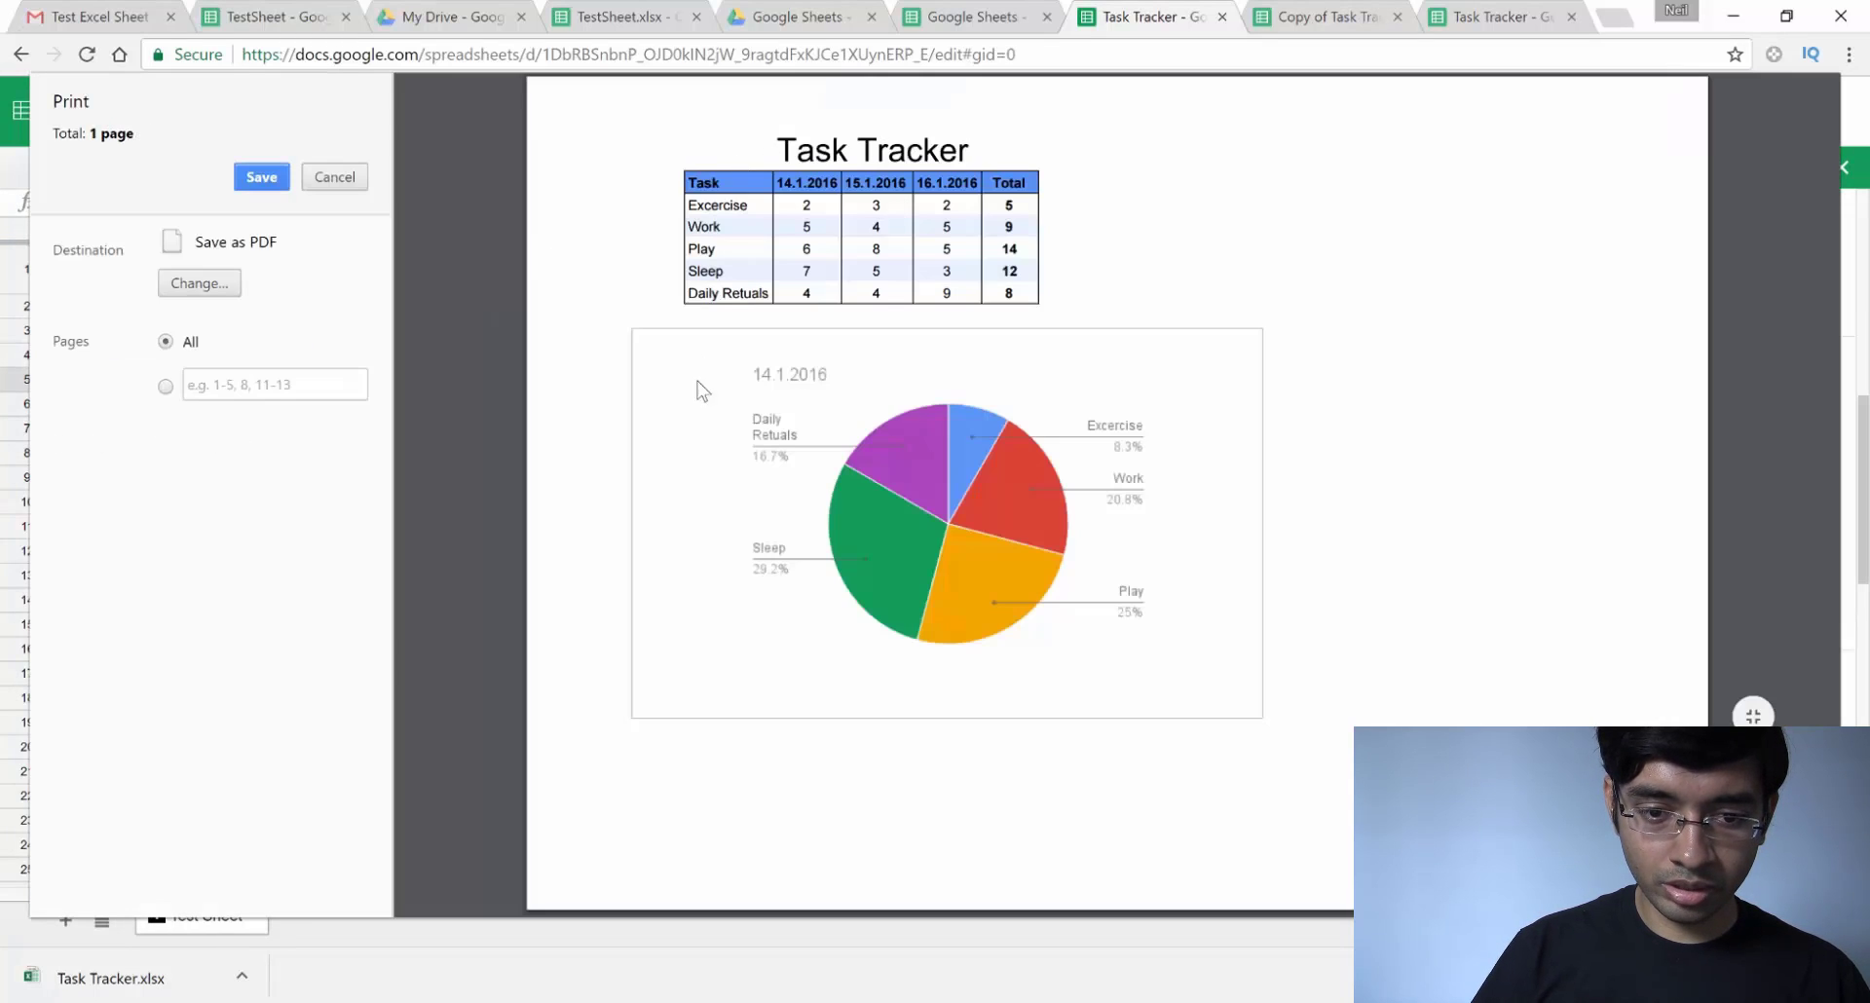
pyautogui.click(334, 176)
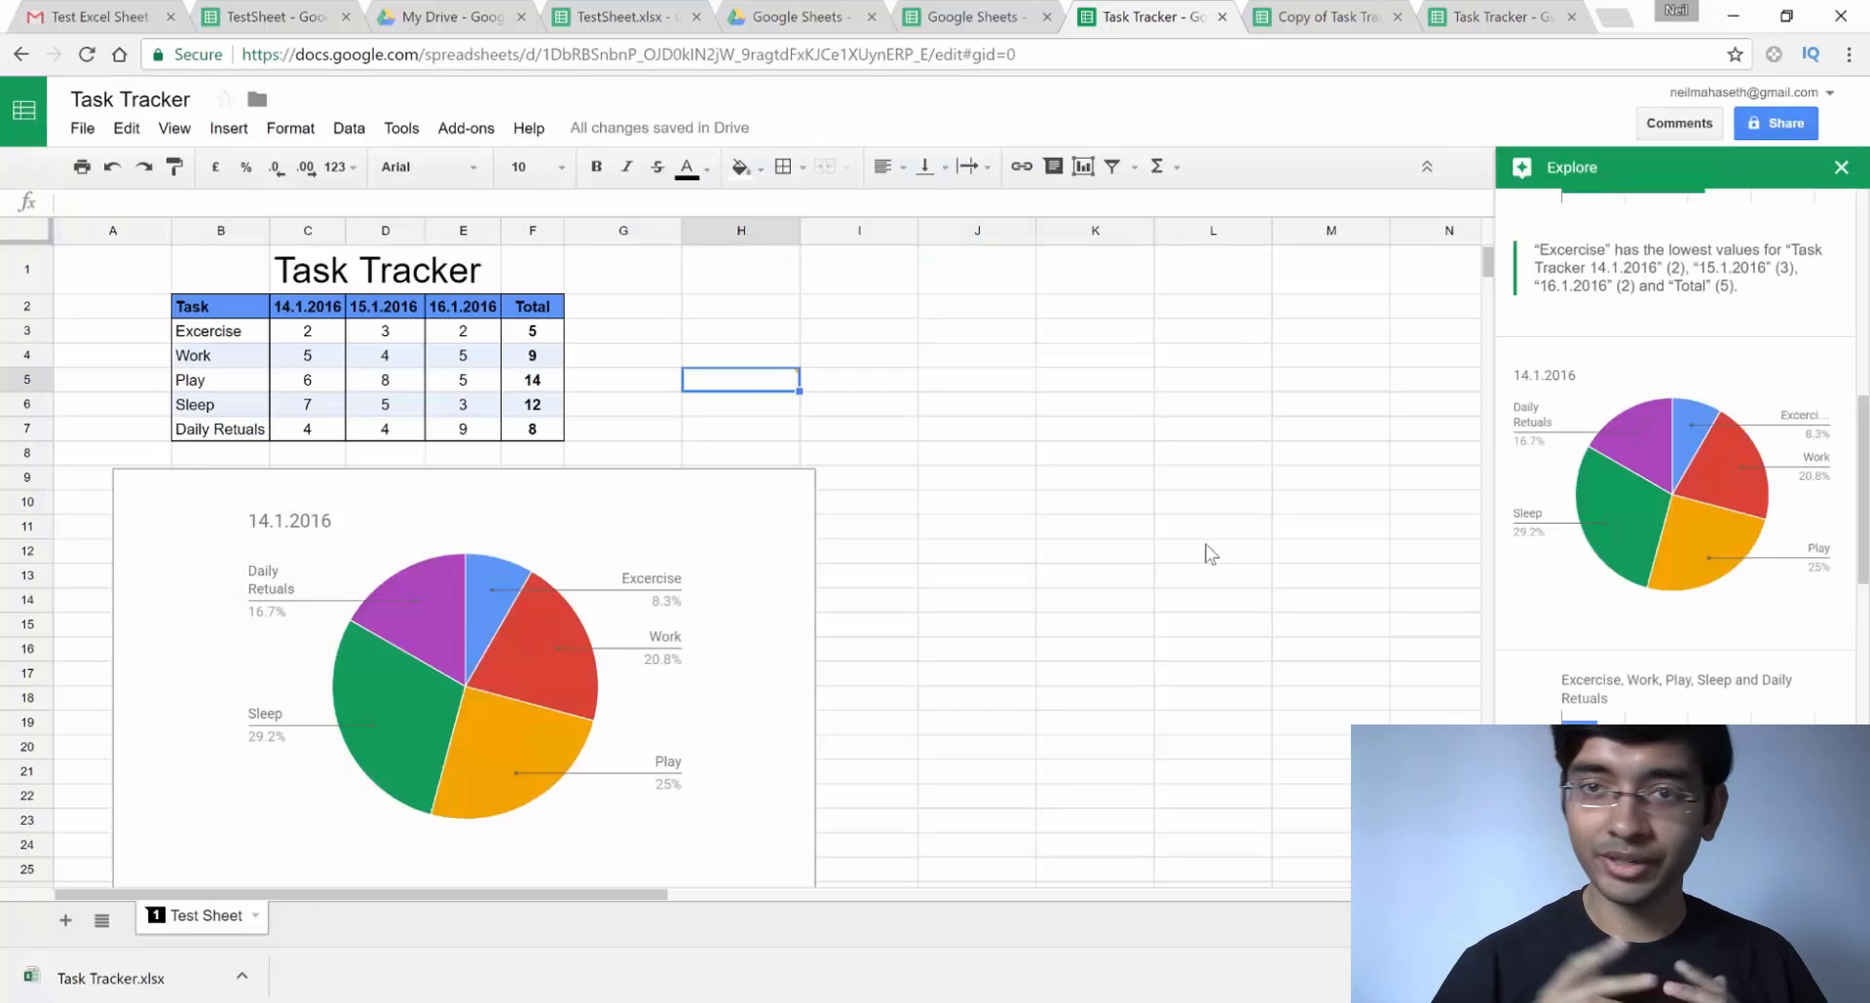